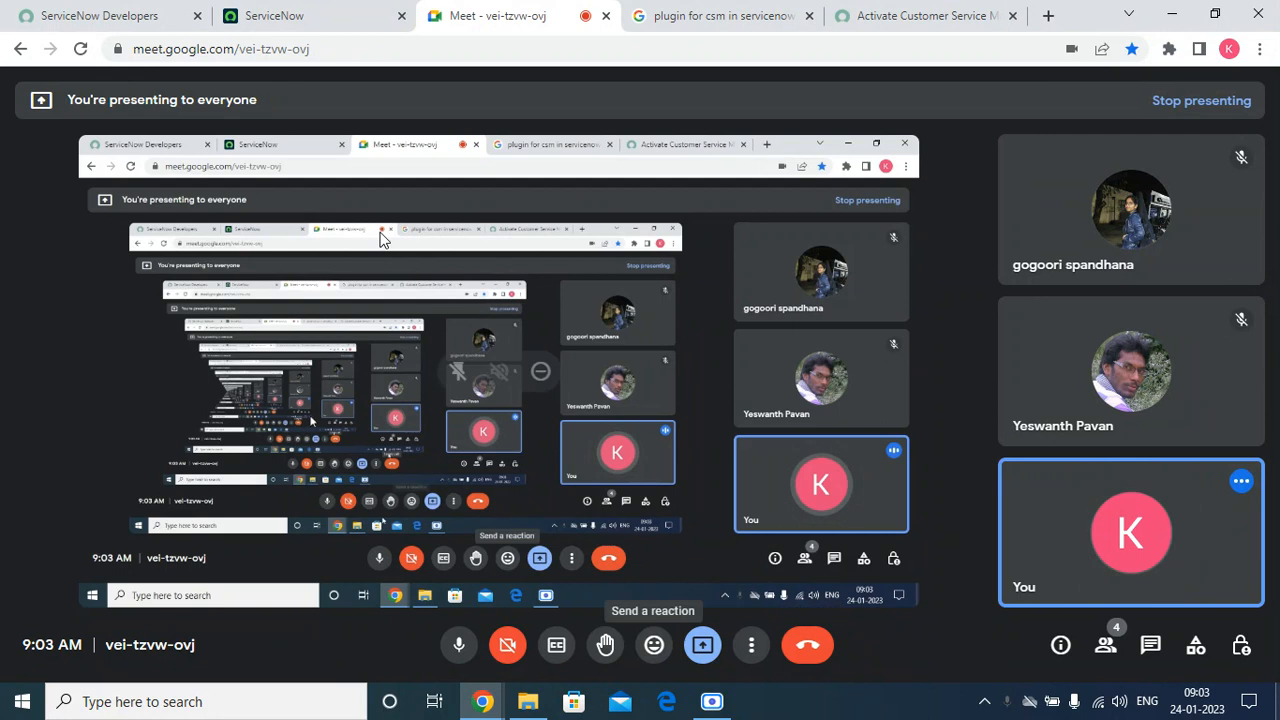
Switch to ServiceNow, collapse Self-Service in the navigator, and launch a blank Notepad via Run.
click(262, 12)
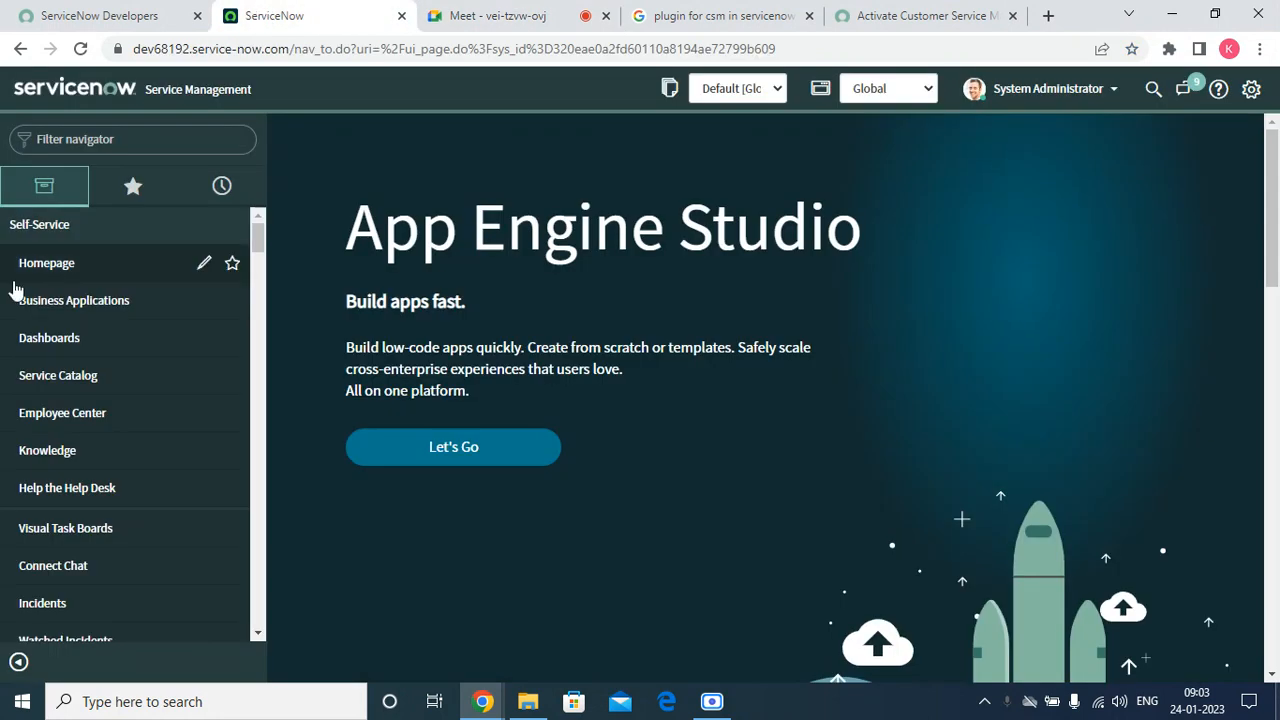
click(9, 235)
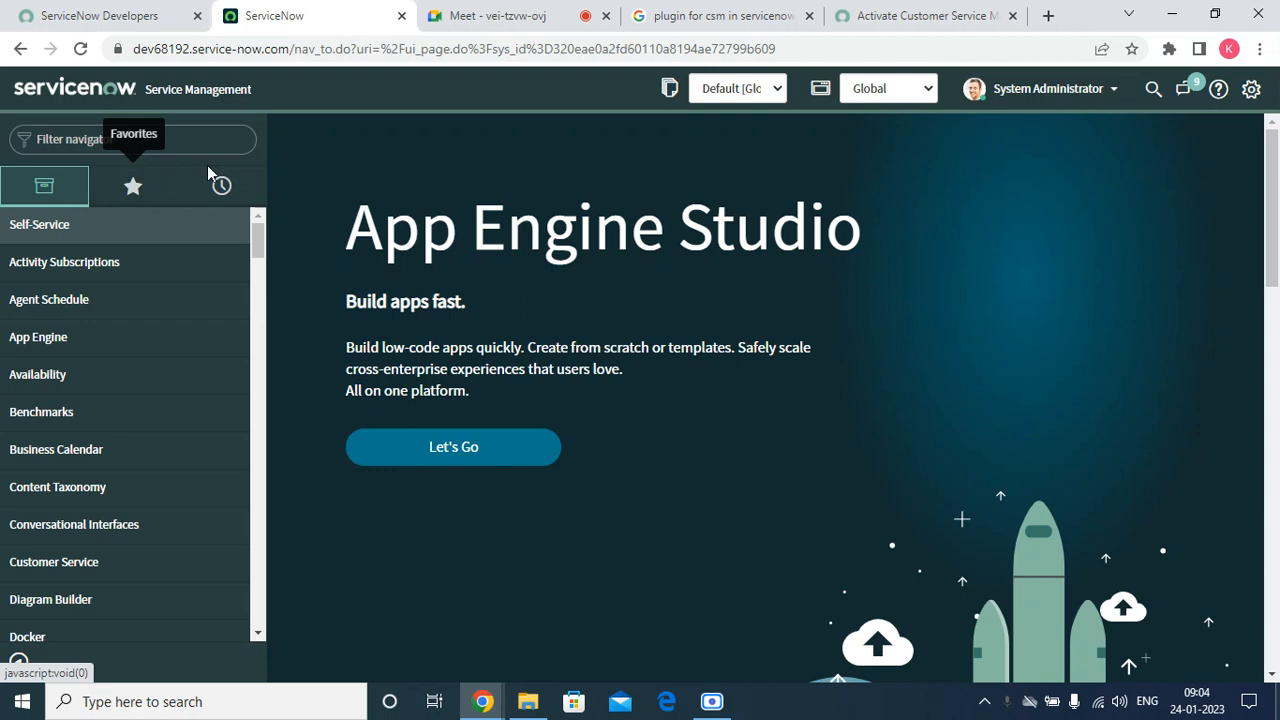
key(super+r)
key(Return)
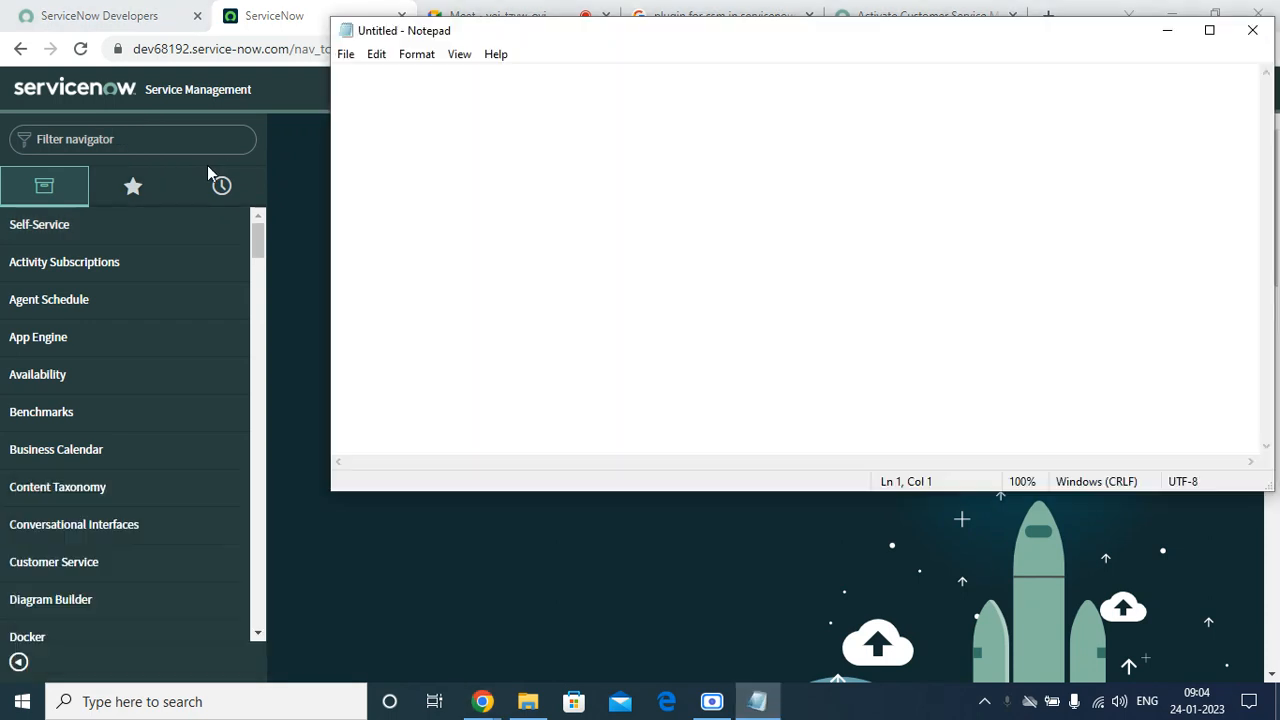
Maximize Notepad and set its font to Consolas Bold, size 48.
click(1208, 30)
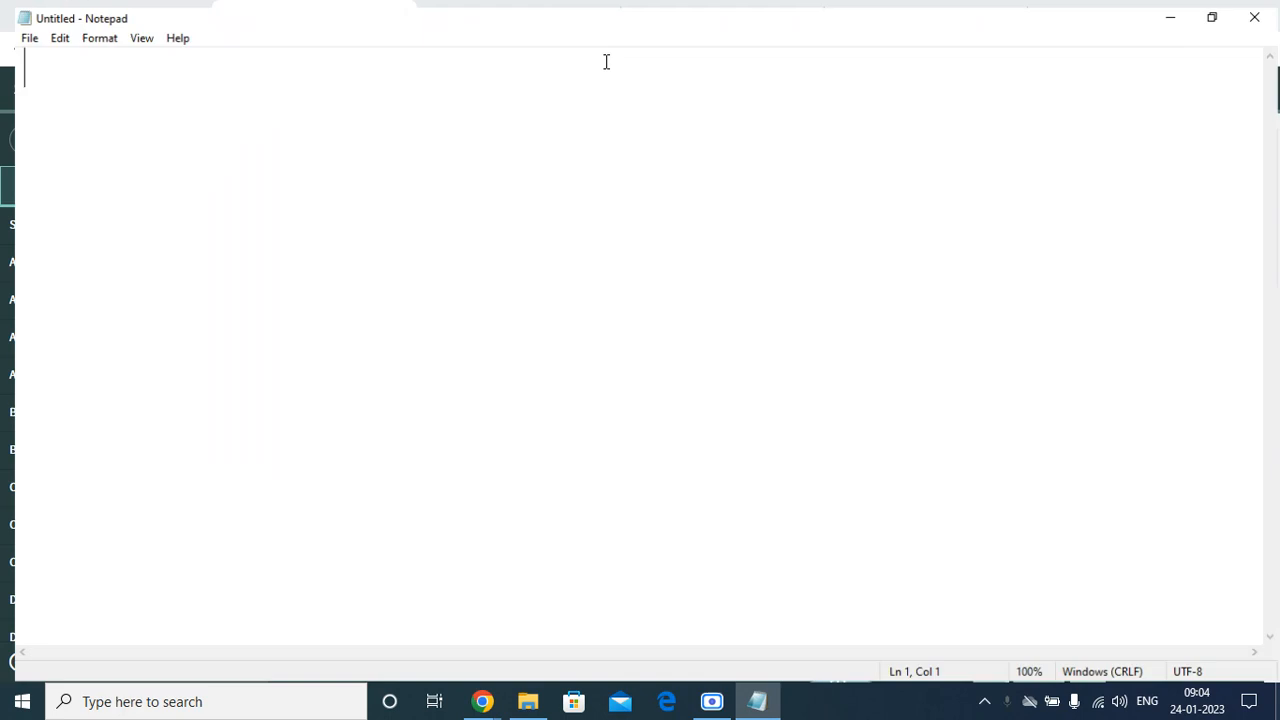
click(96, 36)
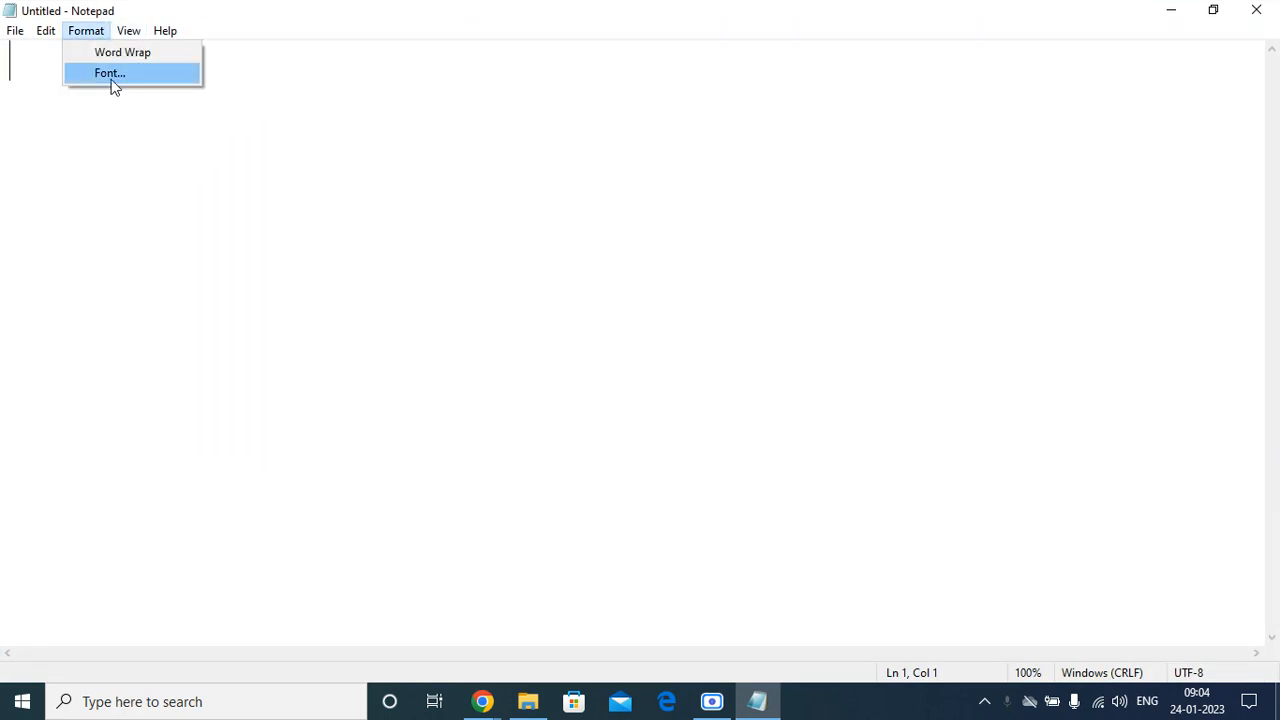
click(112, 77)
click(362, 292)
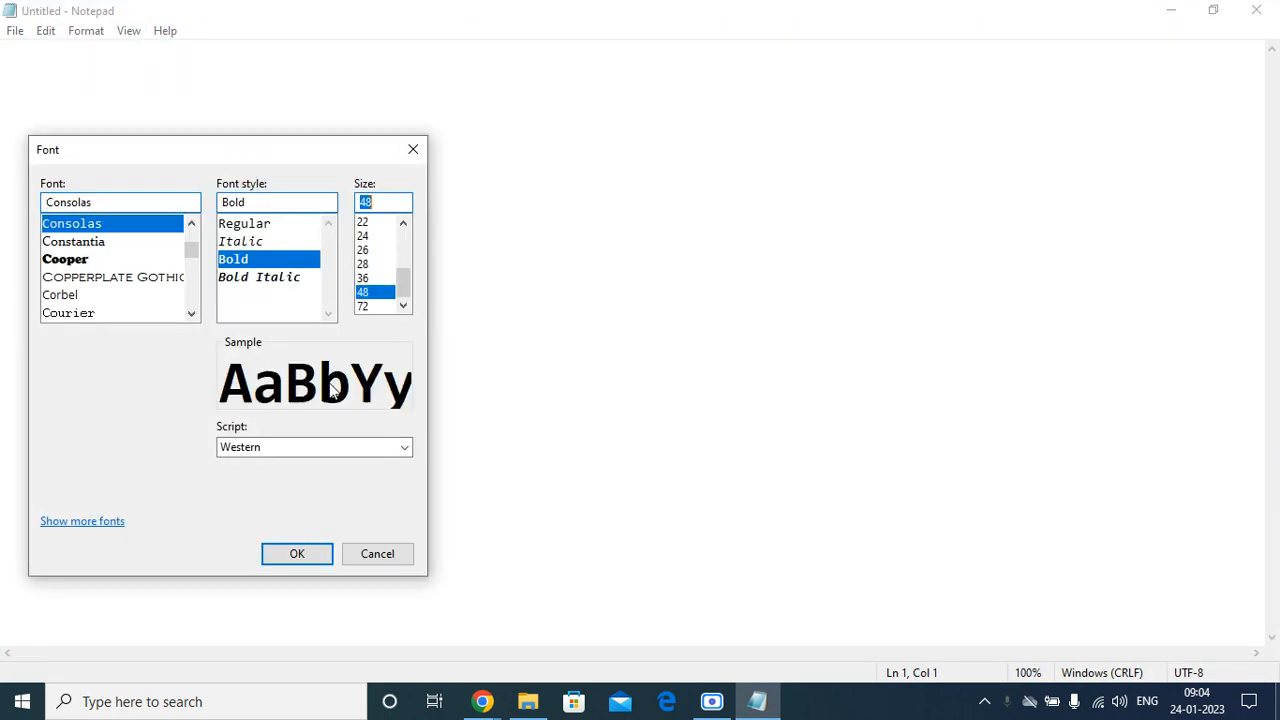
click(297, 553)
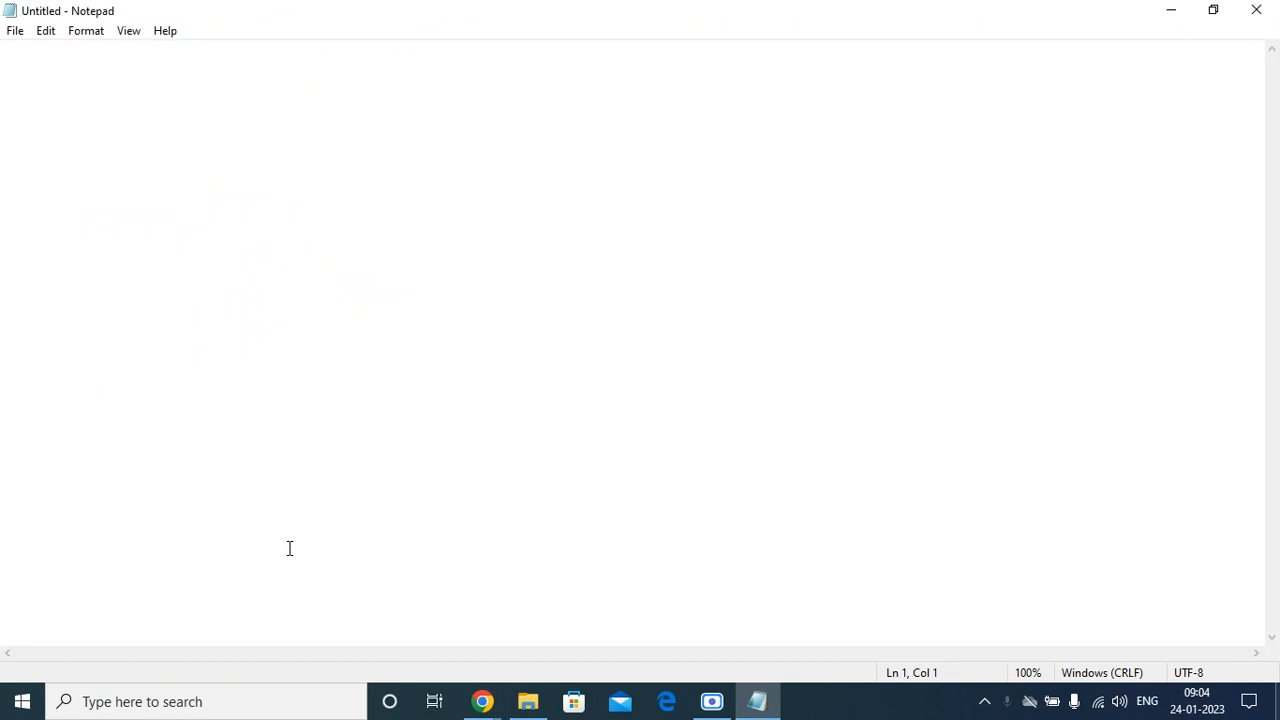
Type the heading 'CSM- Cusotmer Service Management' followed by a new line.
text(CSM)
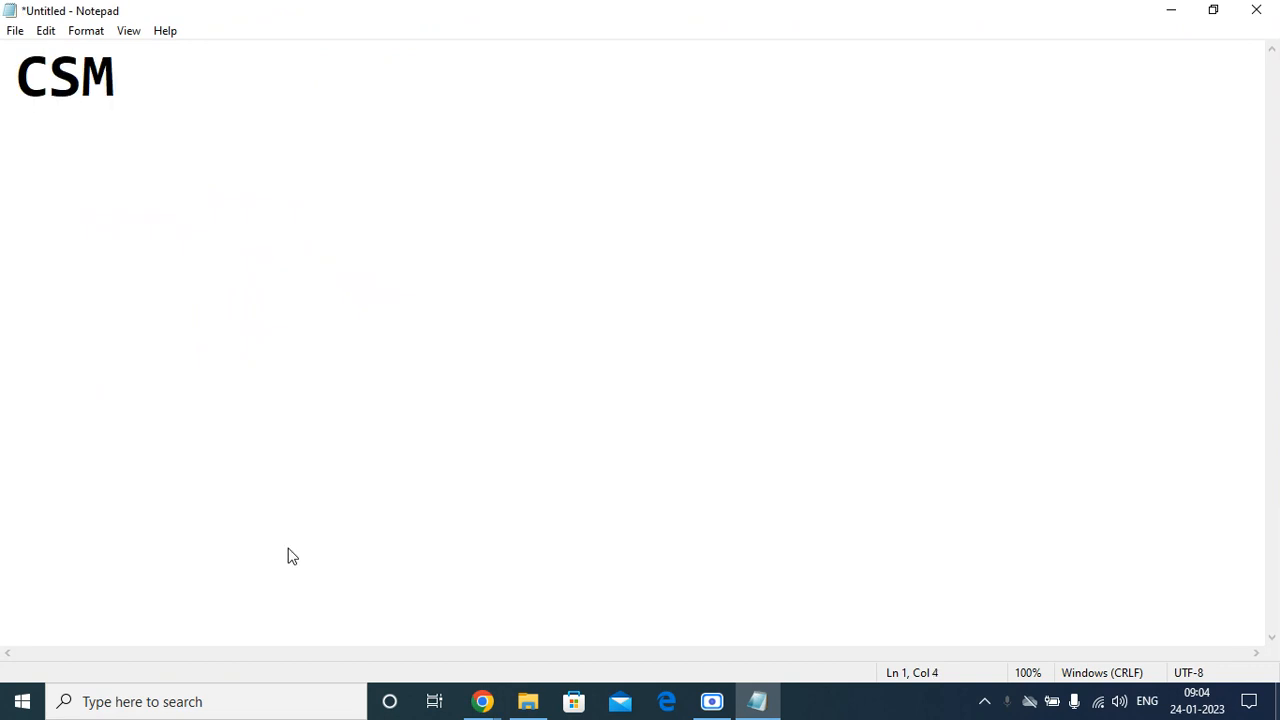
text(- Cusotmr)
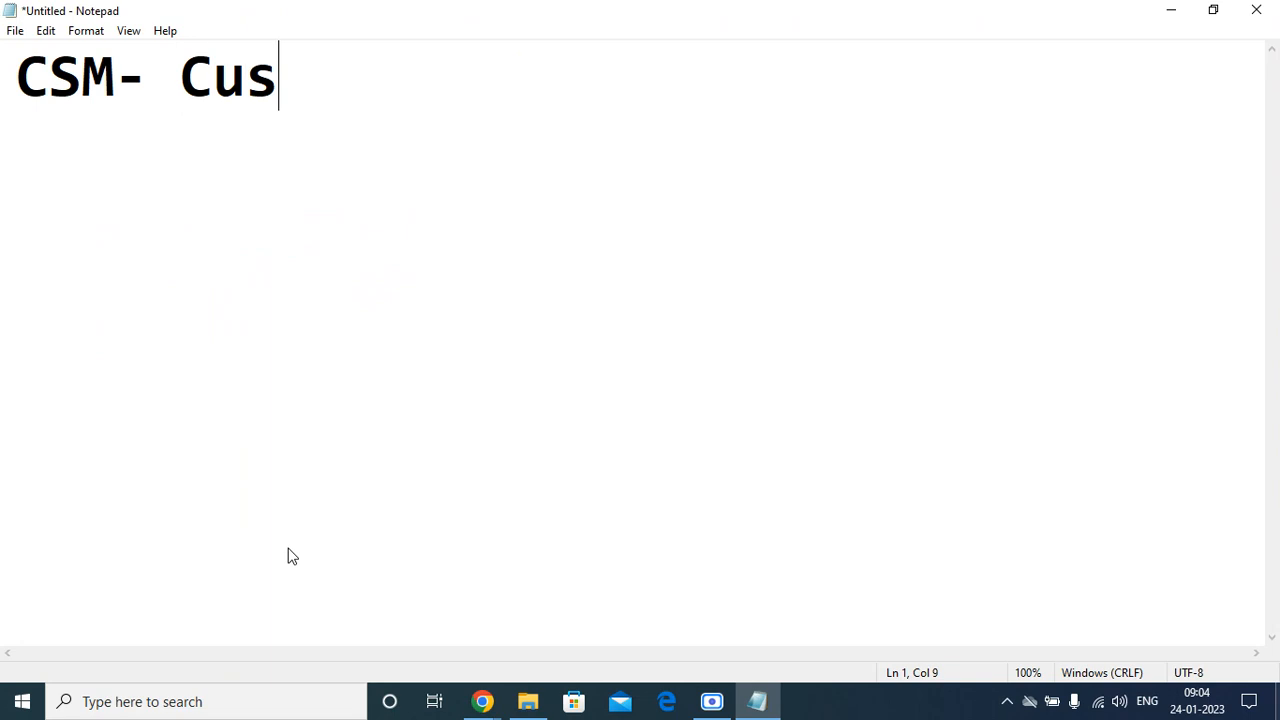
key(BackSpace)
key(BackSpace)
key(BackSpace)
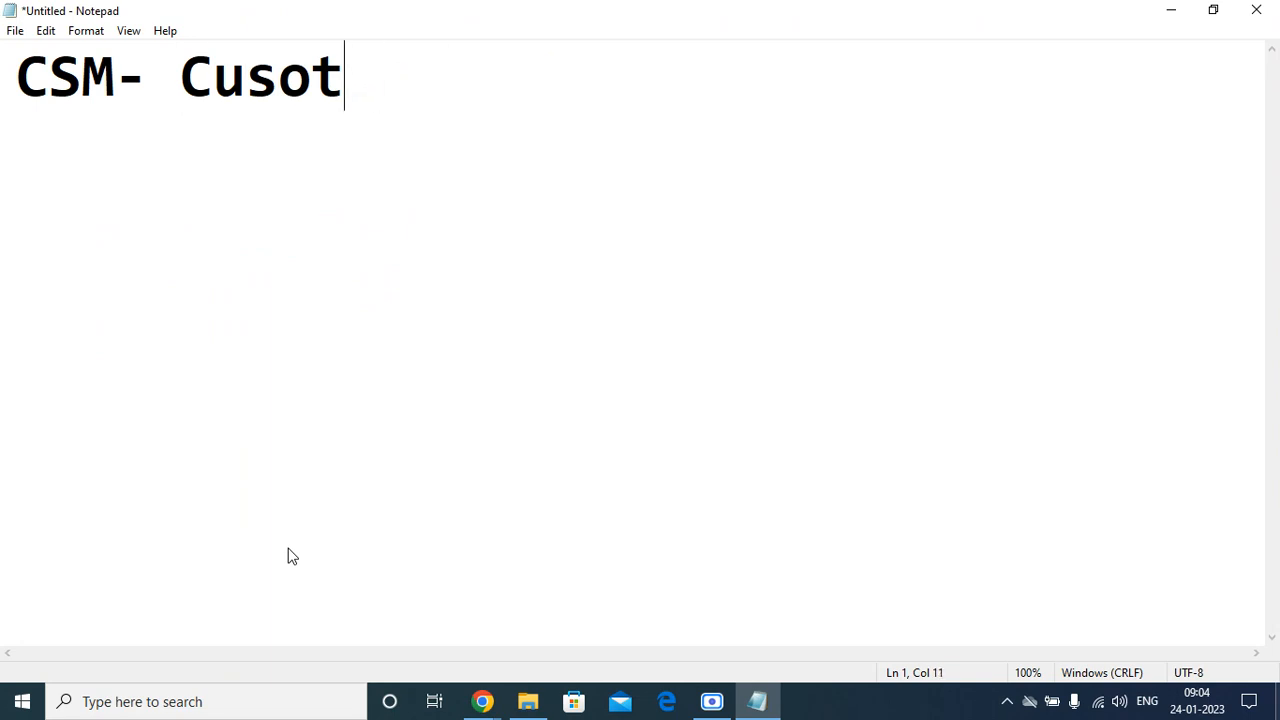
text(mer S)
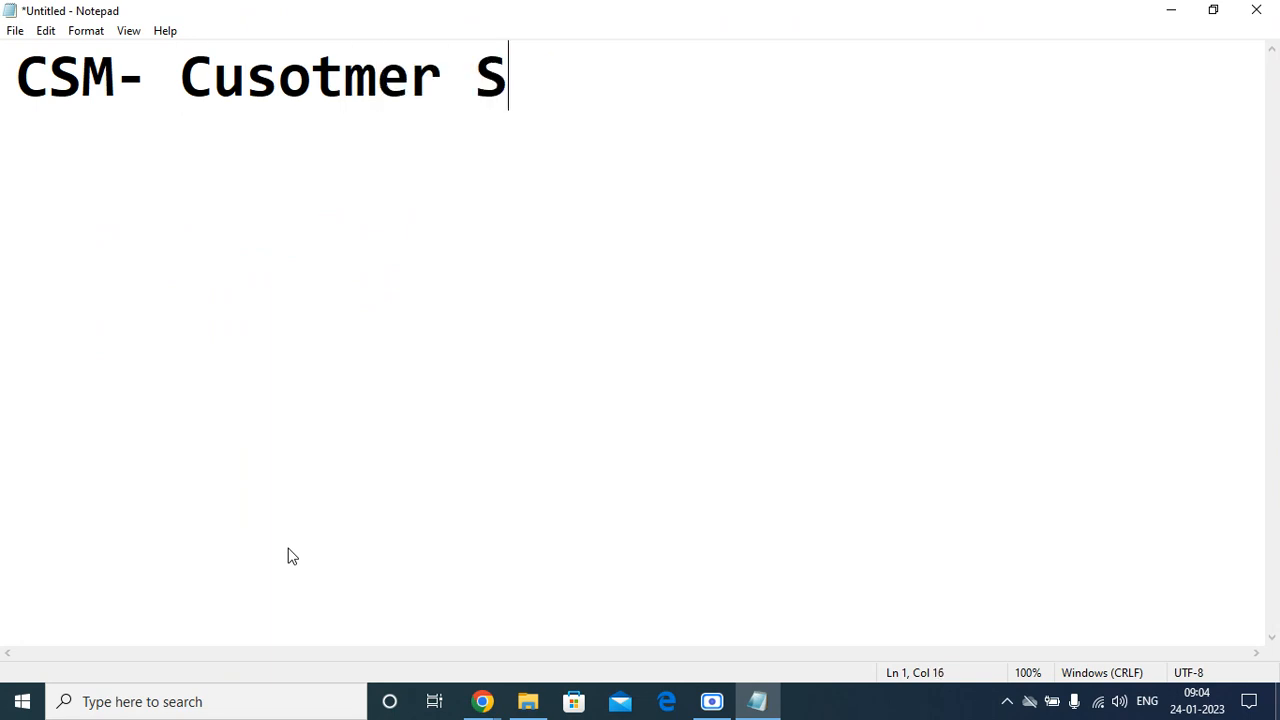
text(ervic)
key(BackSpace)
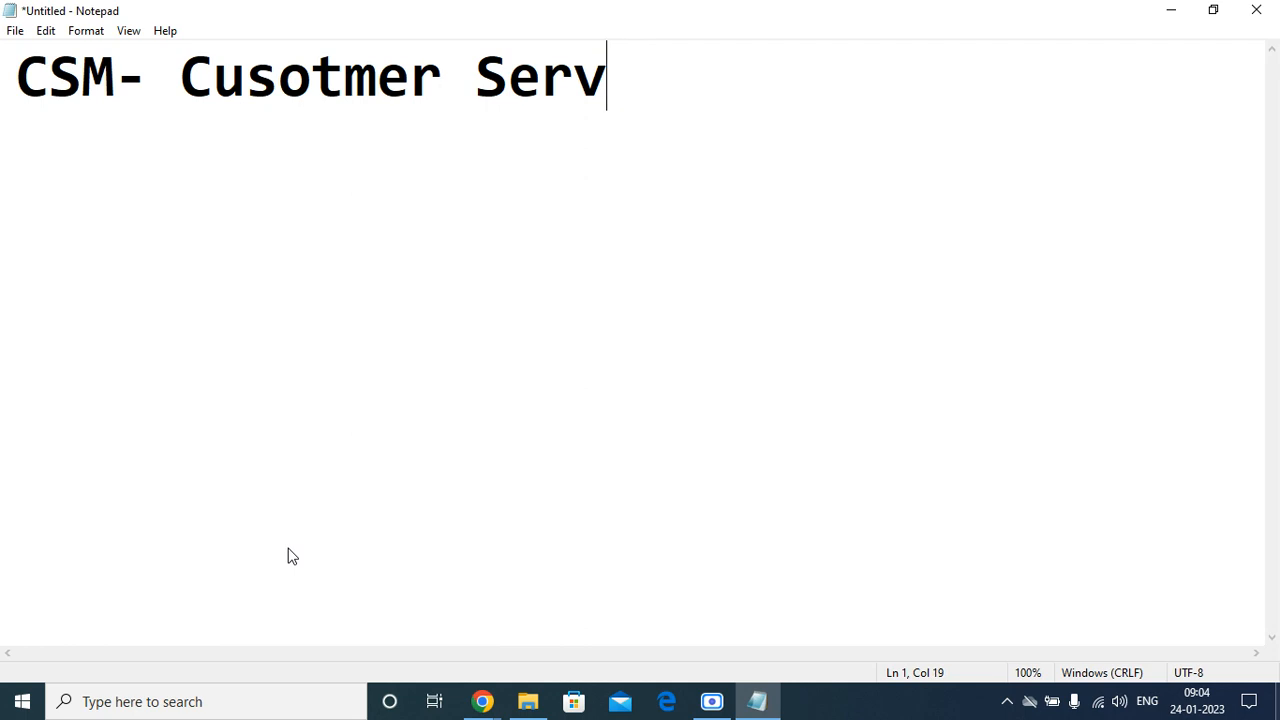
text(ice Mna)
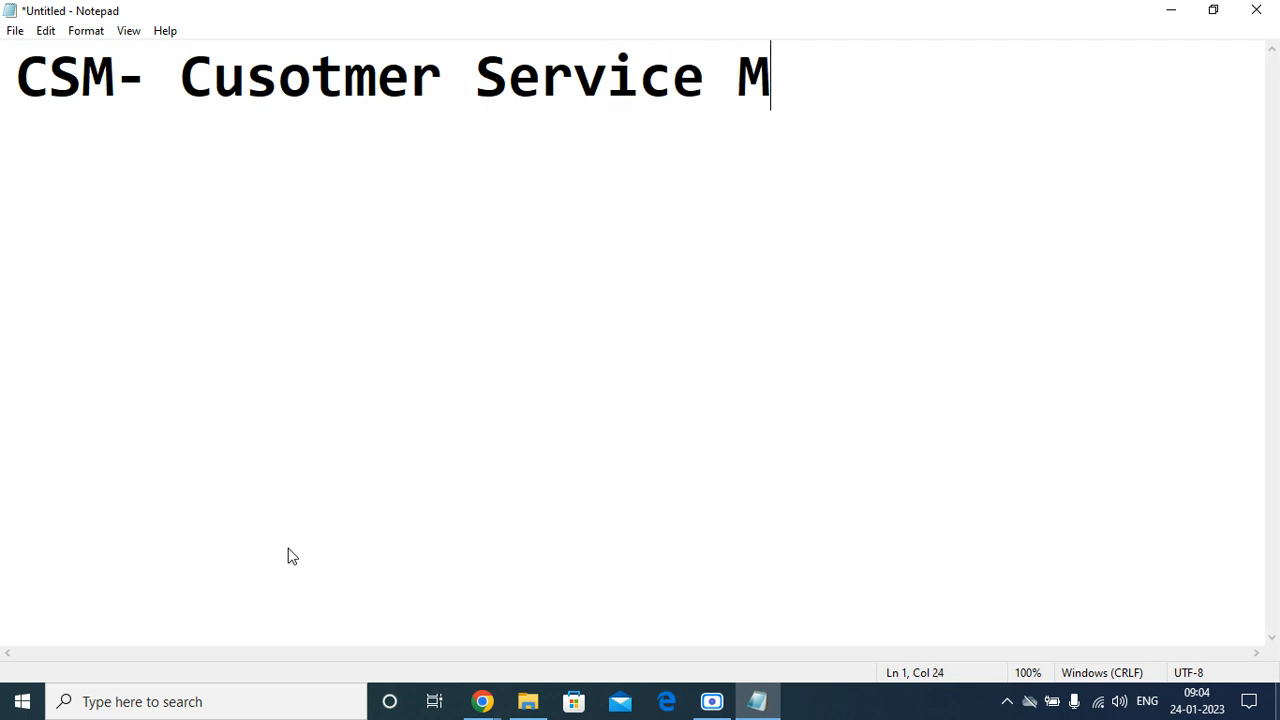
key(BackSpace)
key(BackSpace)
text(ana)
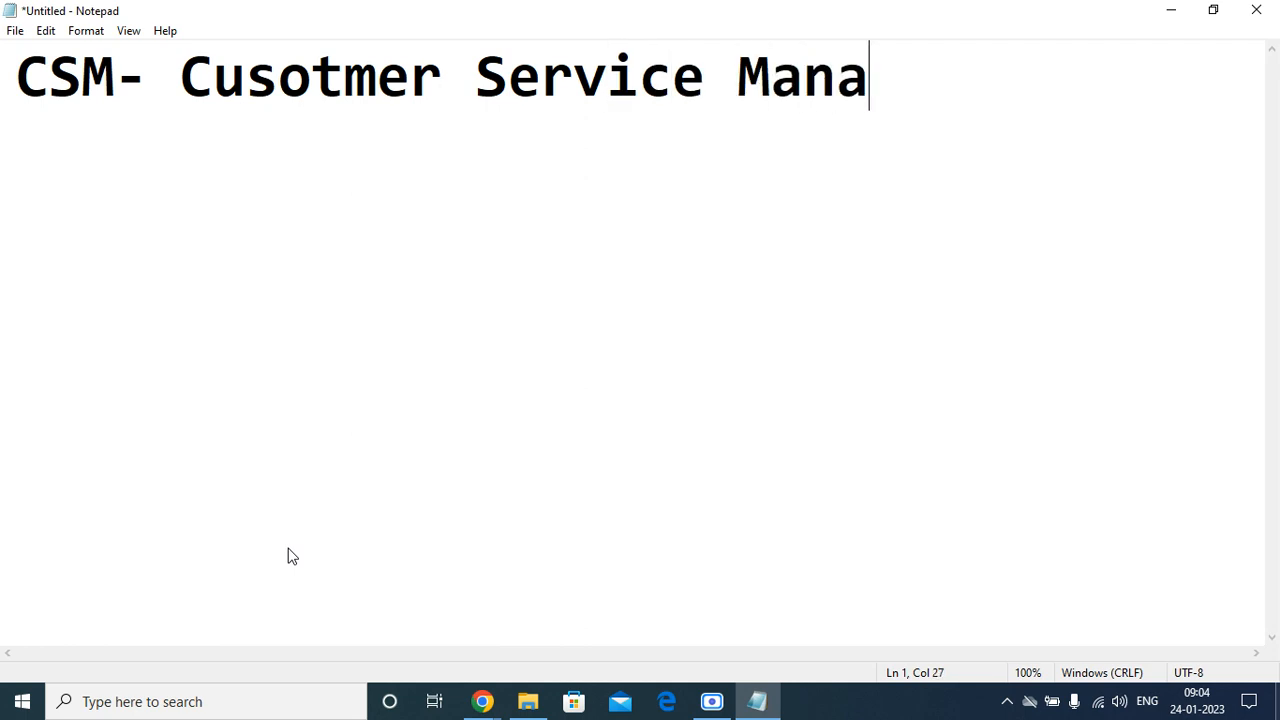
text(gement)
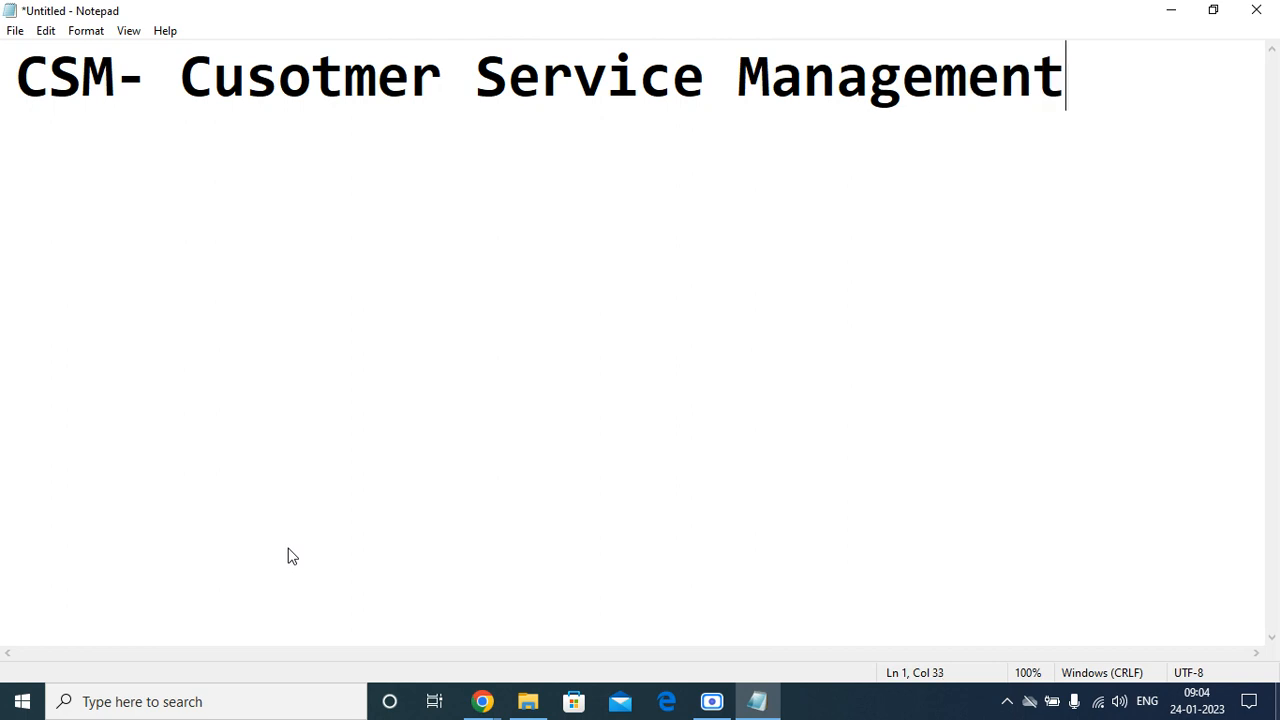
key(Return)
key(Return)
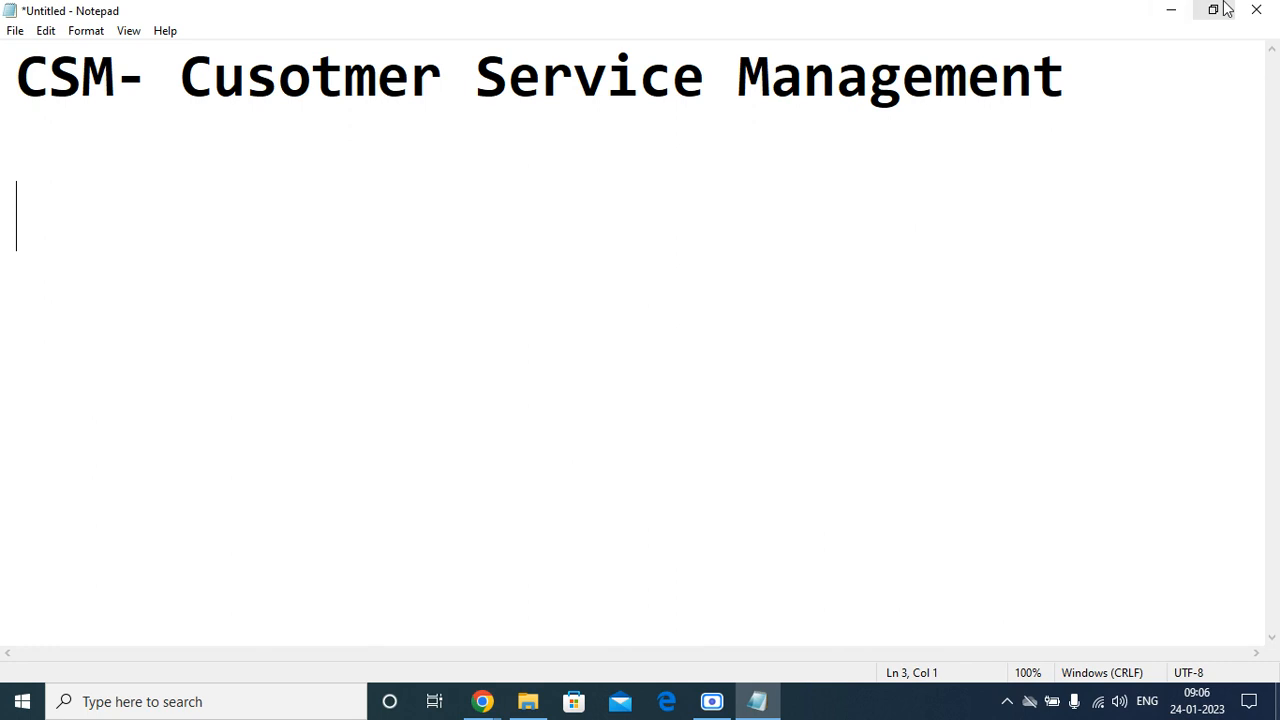
Minimize Notepad to bring back the ServiceNow App Engine Studio page.
click(1170, 12)
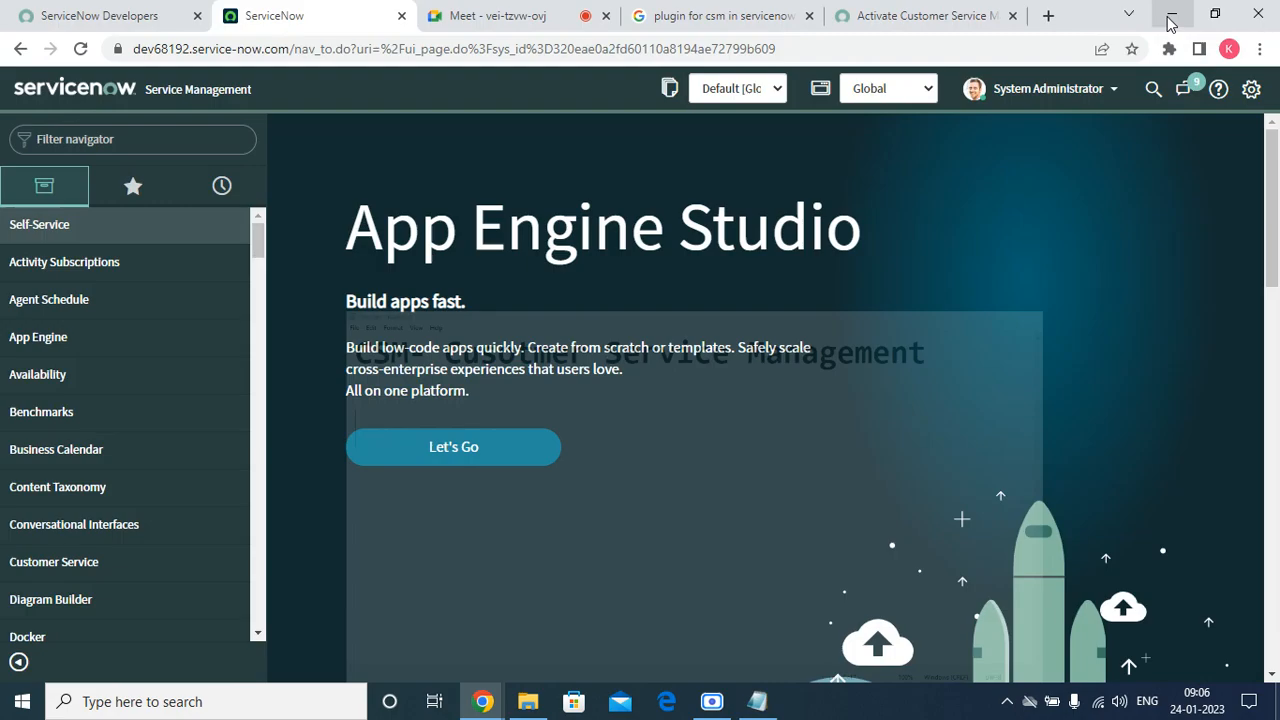
Filter the navigator for 'plug', star Plugins as a favourite and open it, then view the activation docs.
click(156, 150)
text(plu)
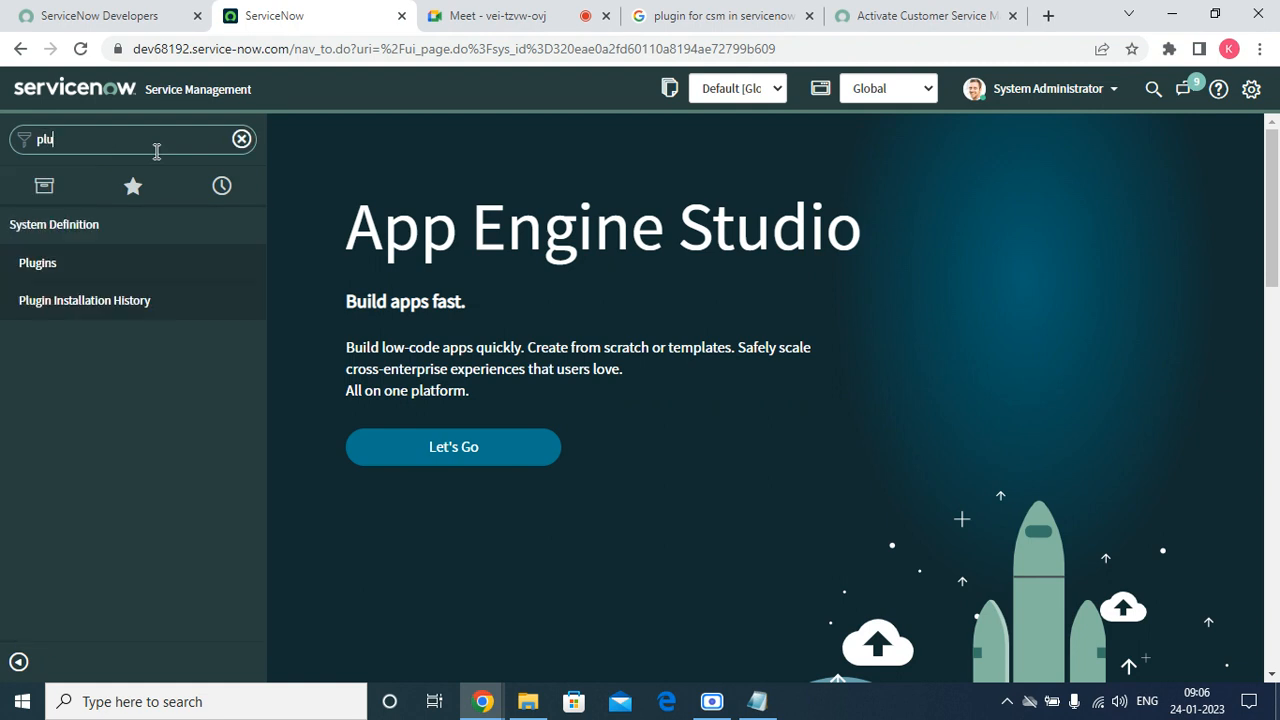
text(g)
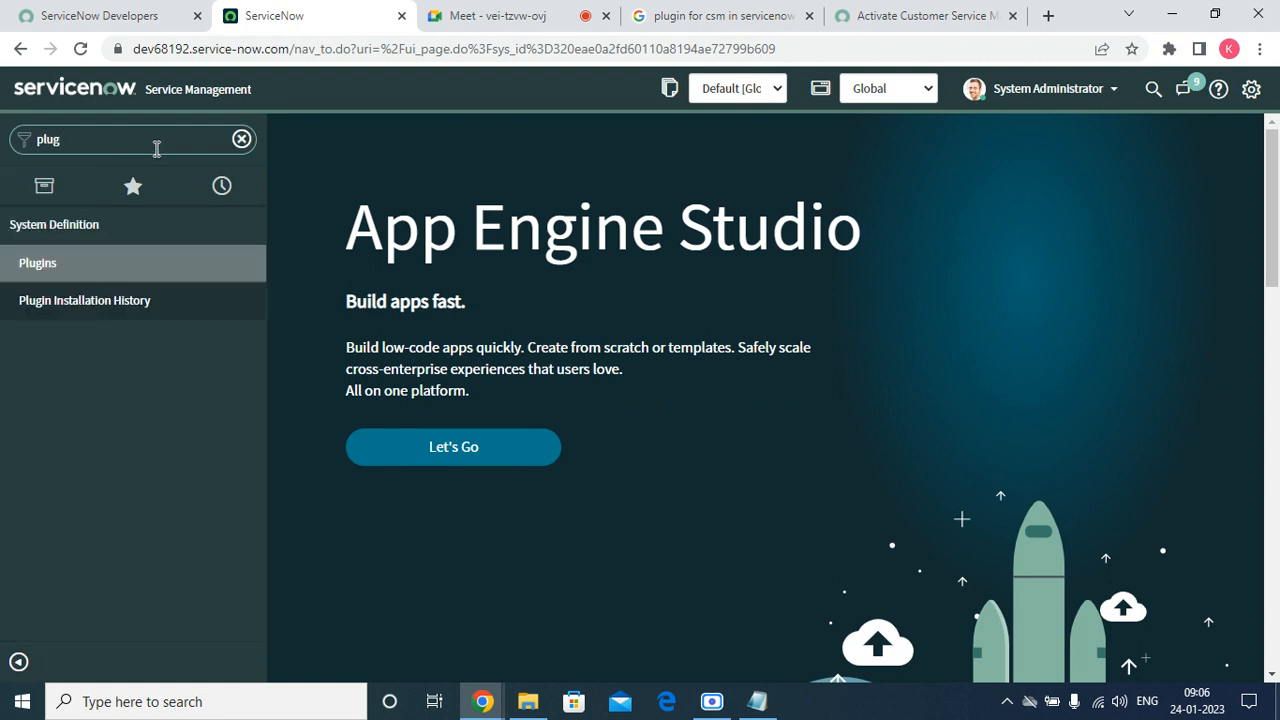
click(249, 266)
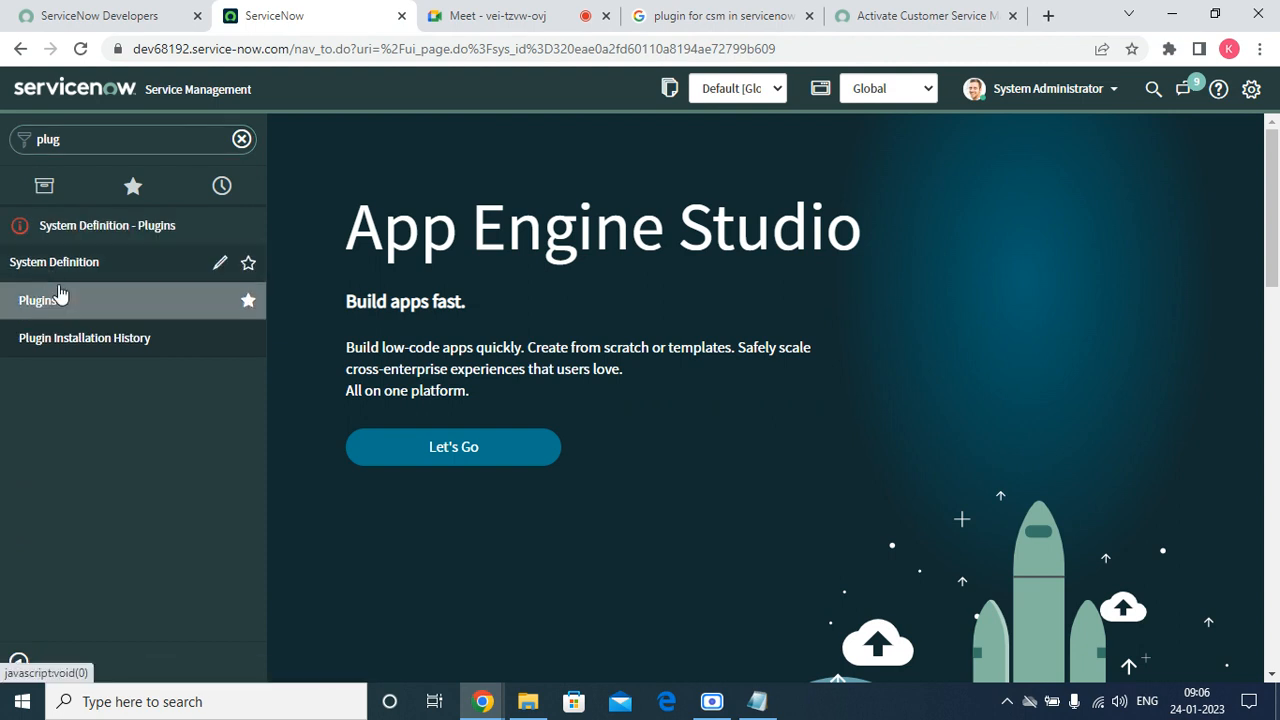
click(55, 307)
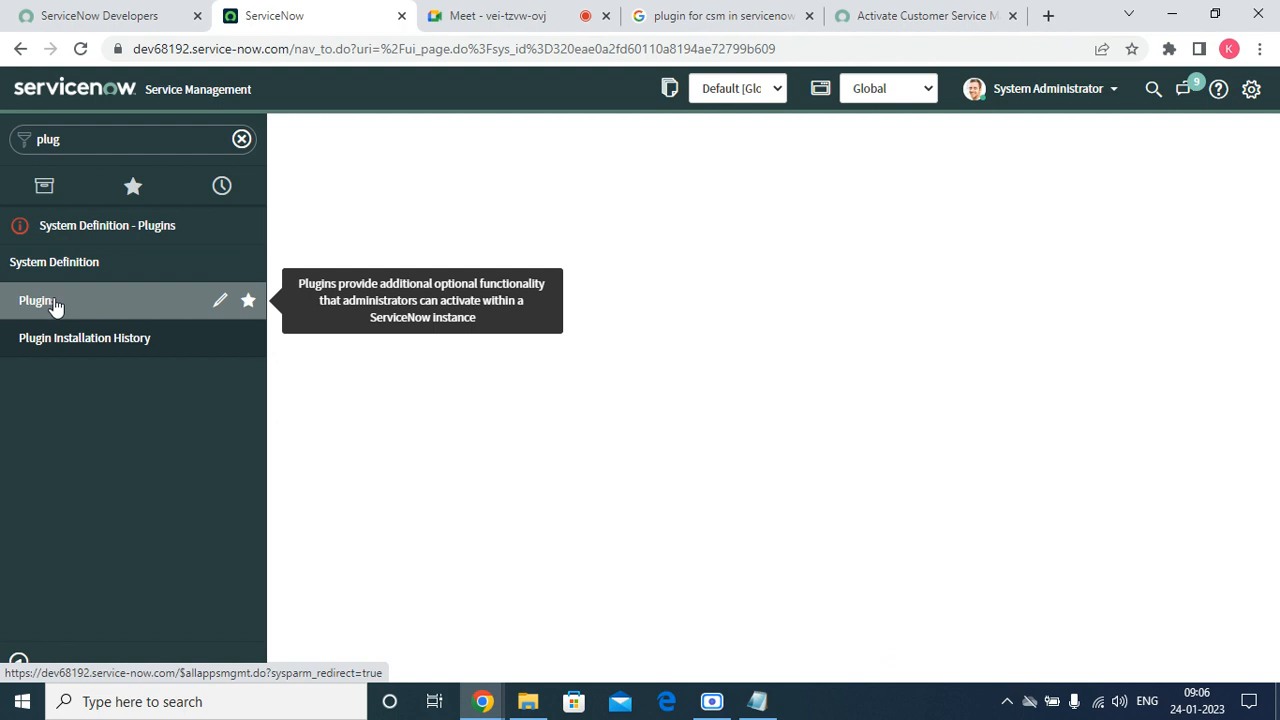
click(940, 20)
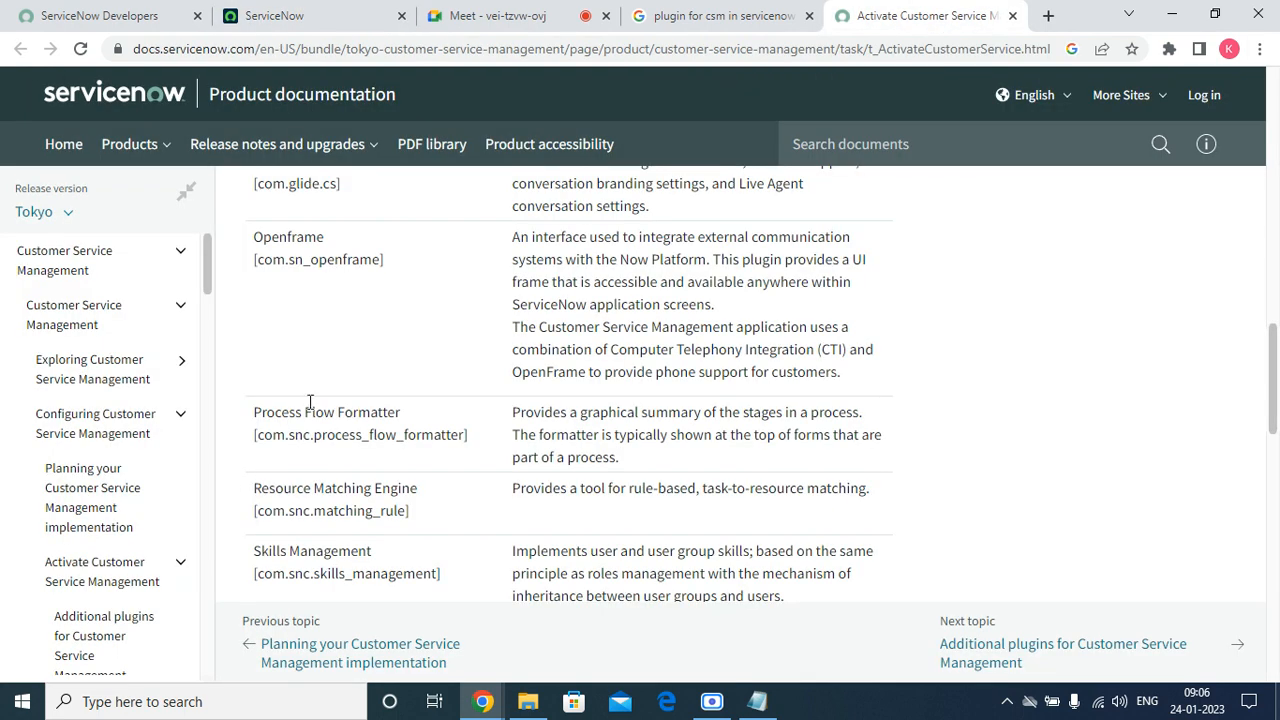
Copy the plugin ID com.sn_customerservice from the documentation page, then return to the Meet tab.
scroll(347, 371, up, 10)
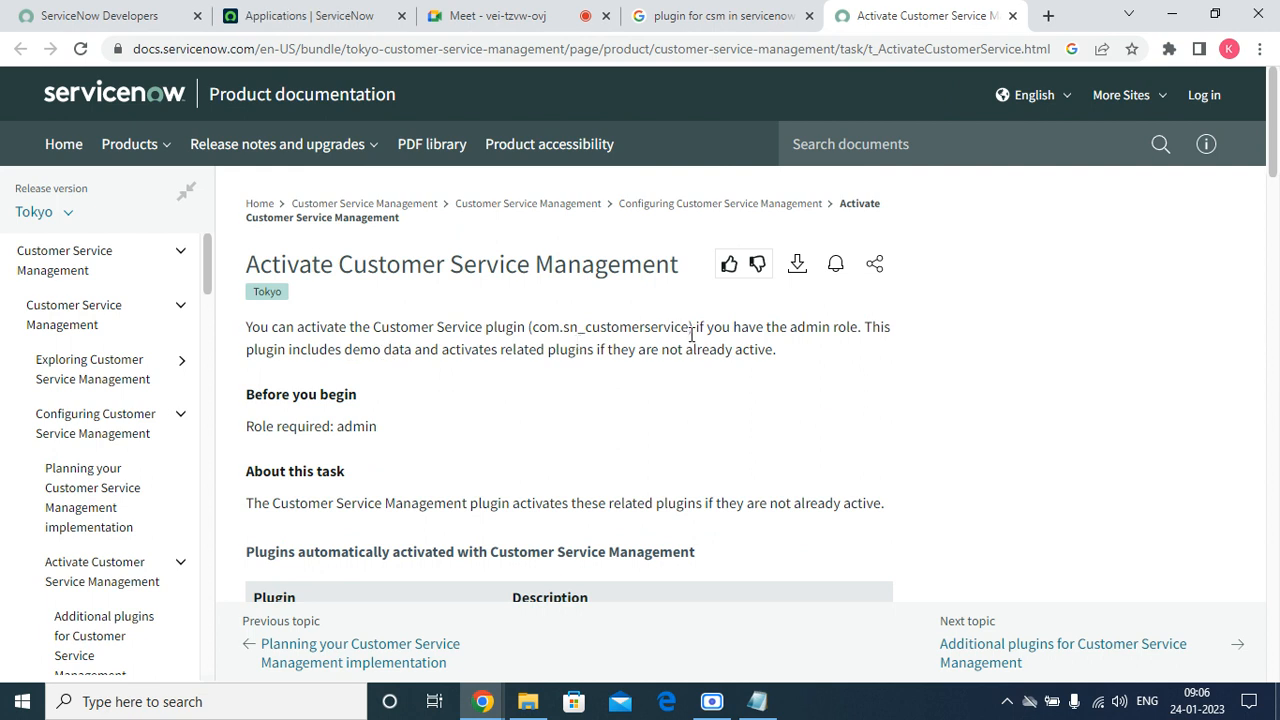
drag(684, 333, 535, 328)
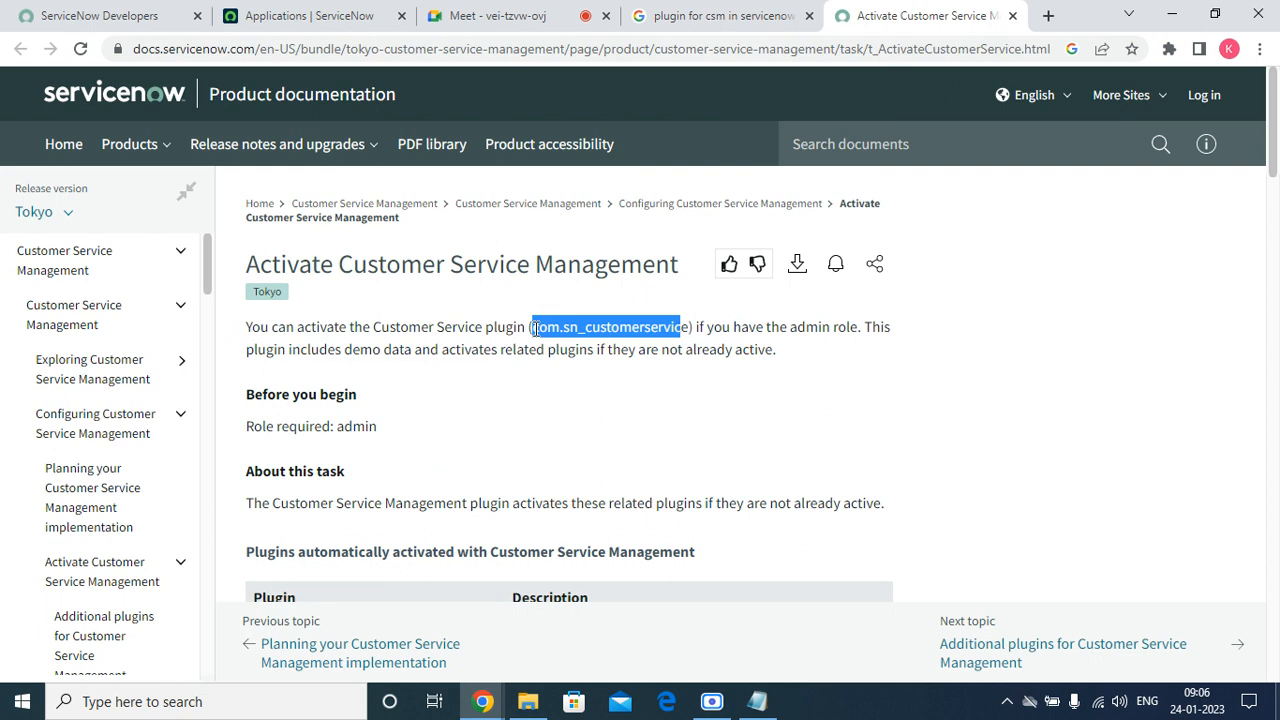
right_click(590, 328)
click(1105, 434)
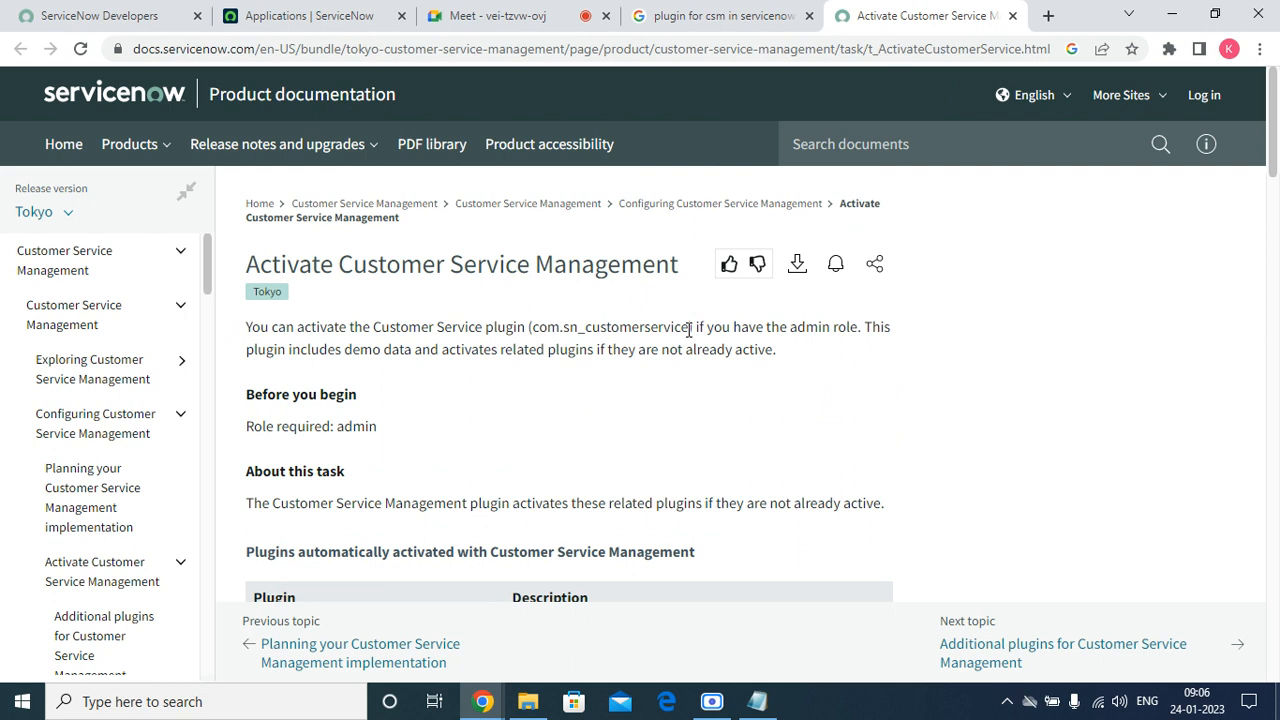
drag(688, 333, 532, 331)
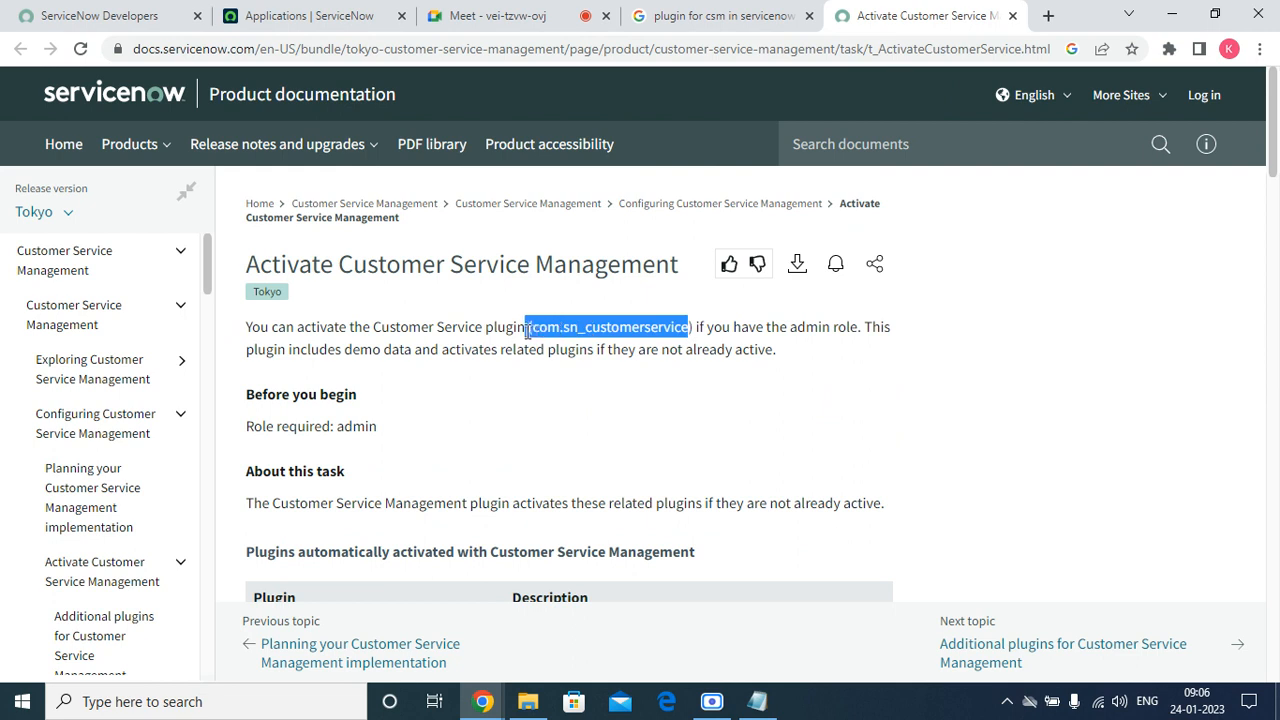
right_click(536, 331)
click(584, 347)
click(500, 16)
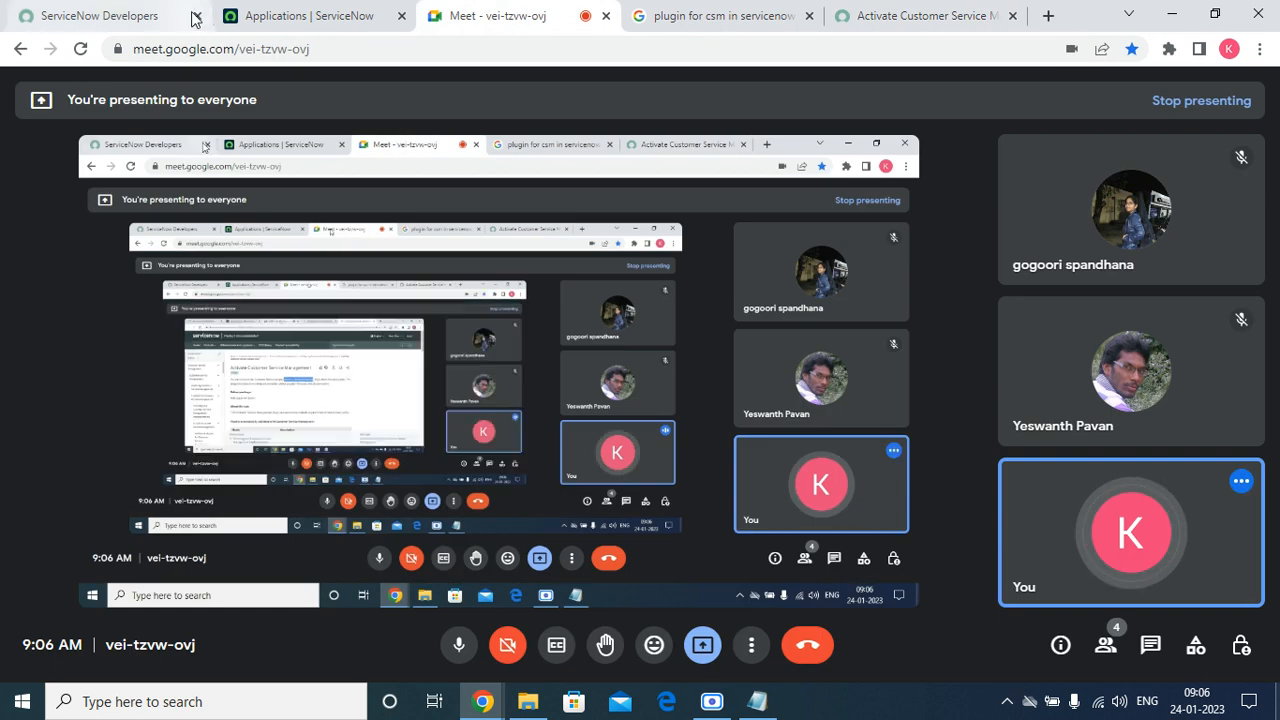
Switch back to the Applications | ServiceNow tab listing all applications.
click(295, 16)
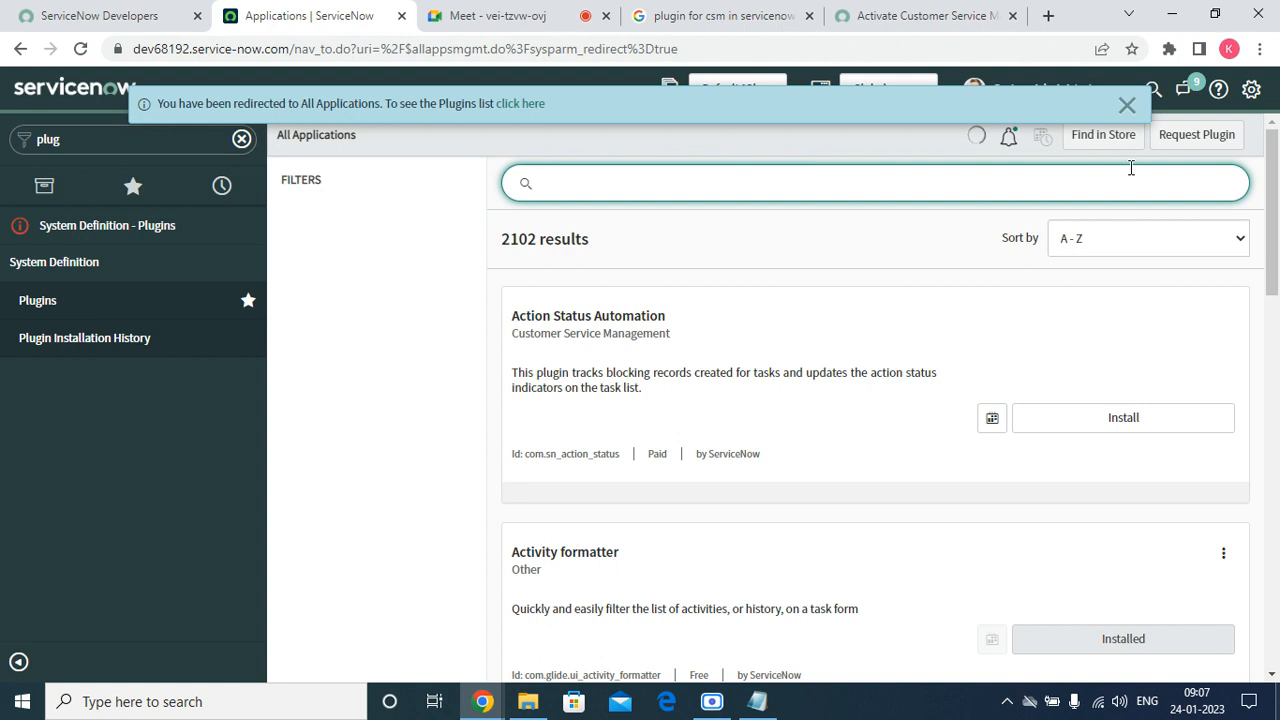
Paste com.sn_customerservice into the applications search and open the Customer Service plugin's details.
click(1127, 105)
click(740, 189)
right_click(737, 189)
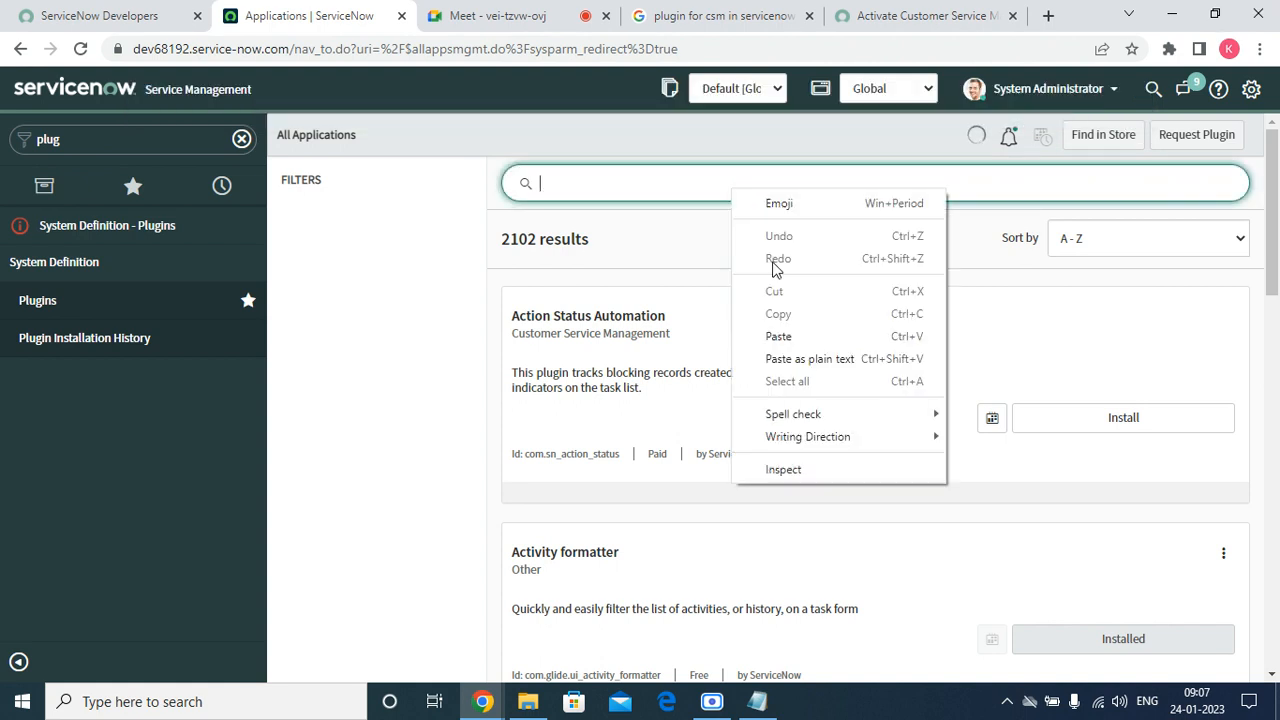
click(748, 332)
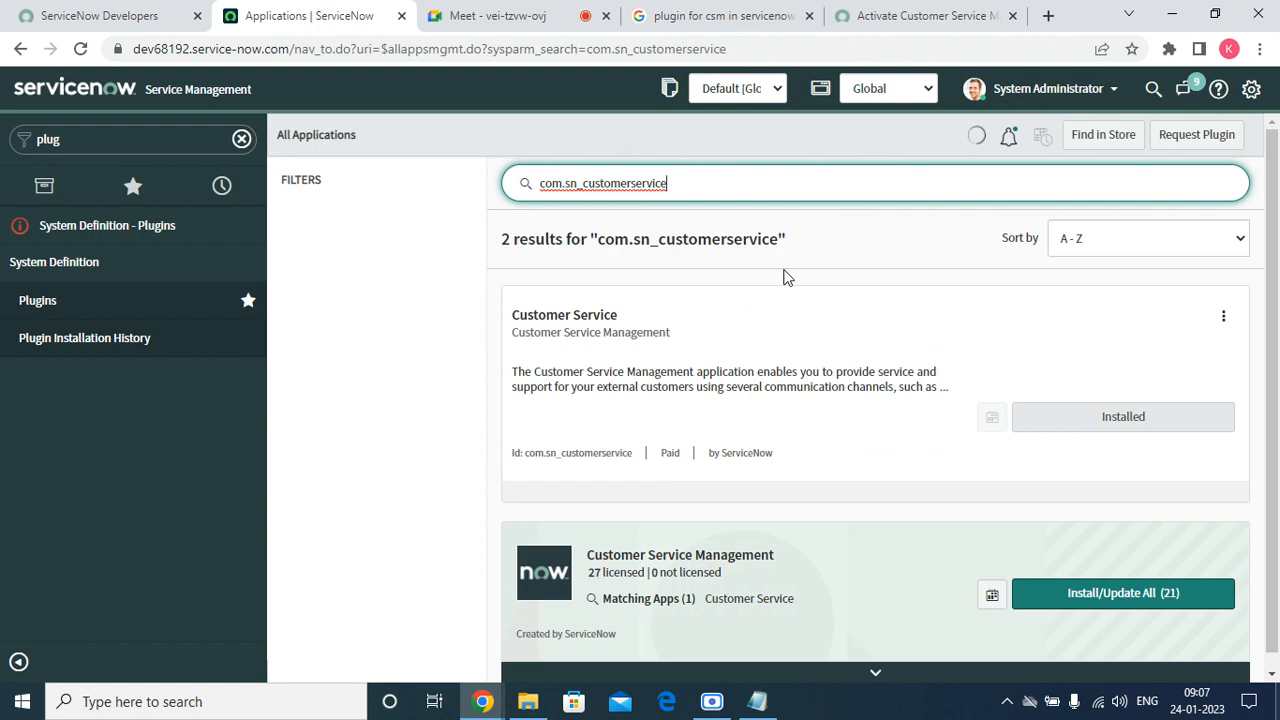
scroll(955, 477, down, 1)
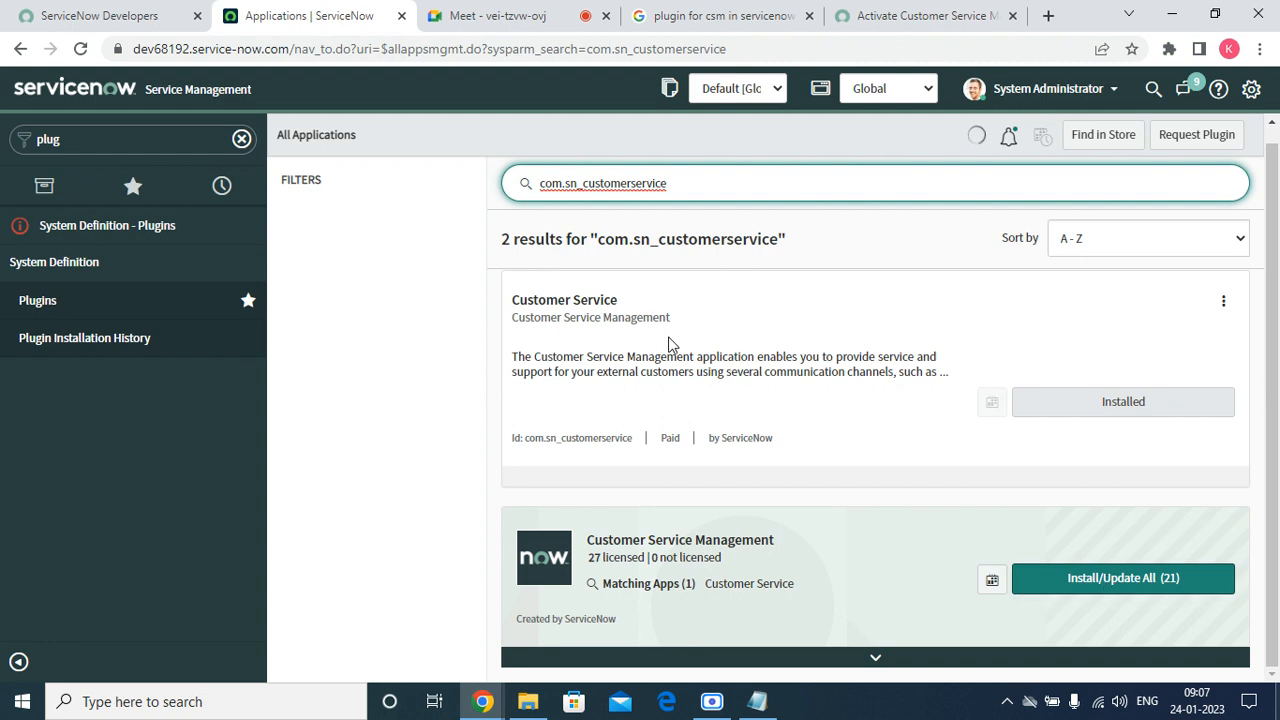
click(594, 302)
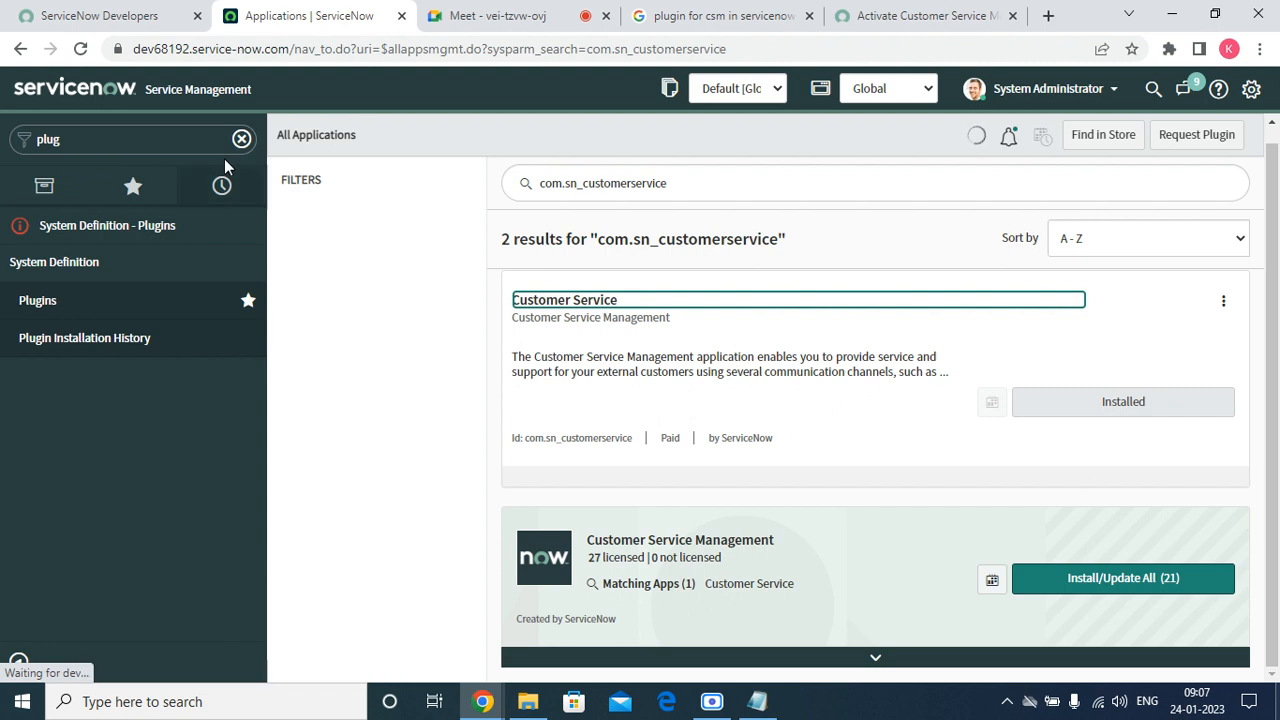
Duplicate the Applications page into a new browser tab and switch to it.
right_click(277, 20)
click(343, 143)
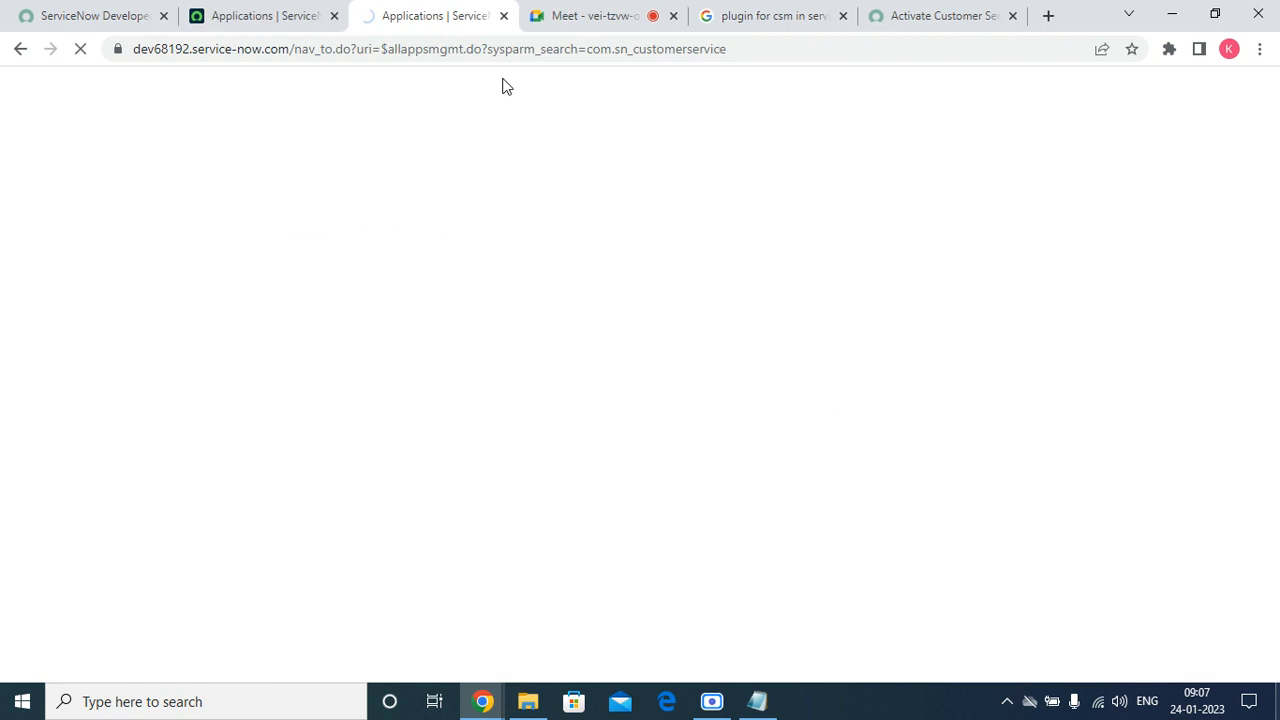
click(297, 20)
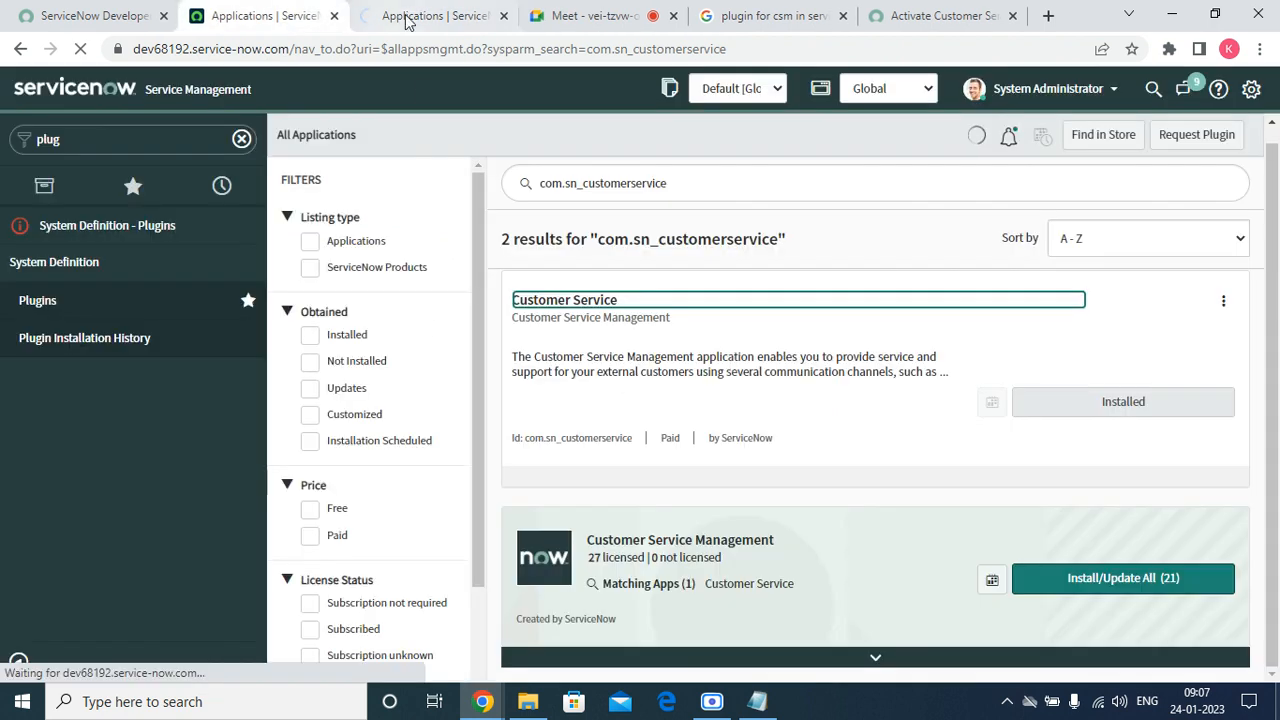
click(420, 14)
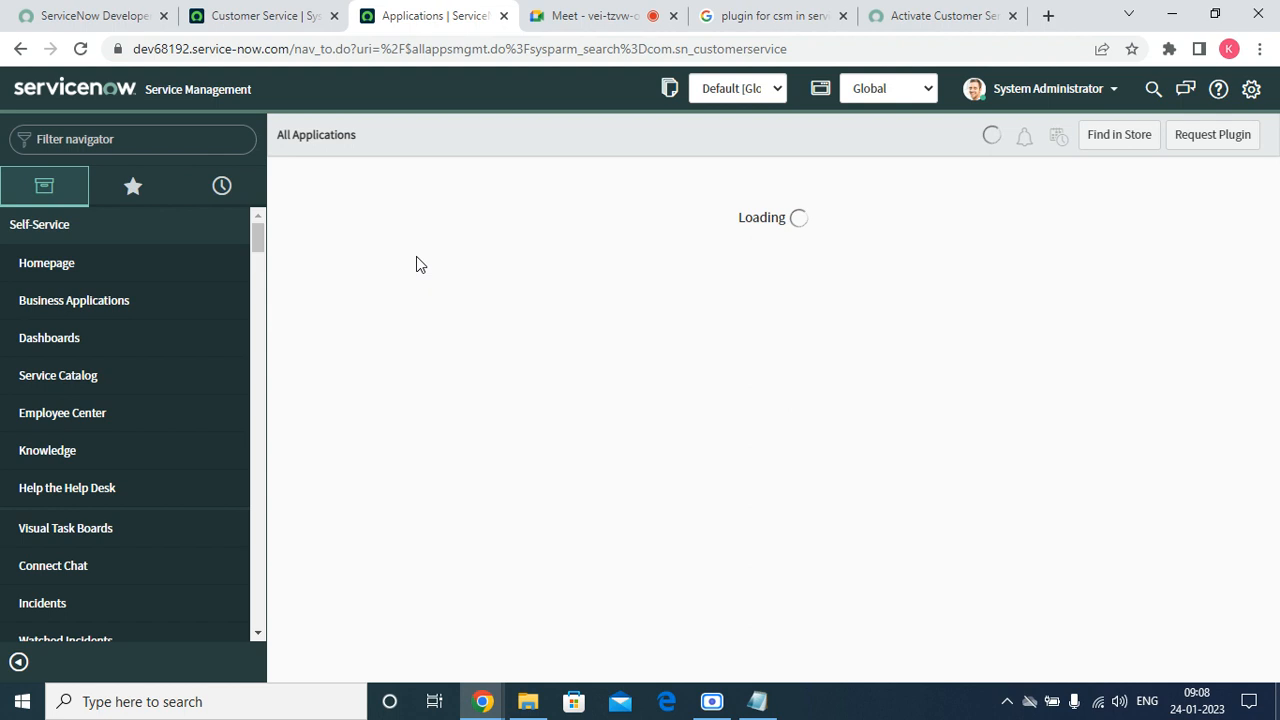
Set the application scope to Customer Service, then return to the Customer Service plugin record.
click(57, 230)
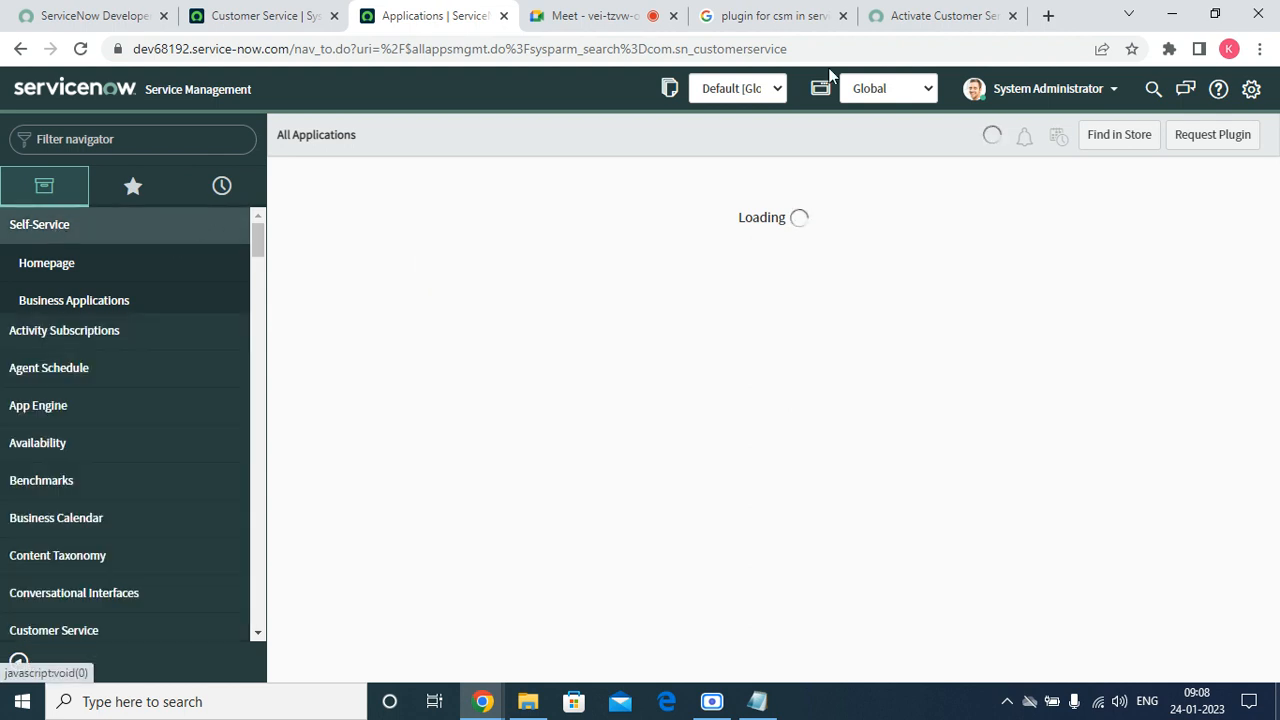
click(900, 90)
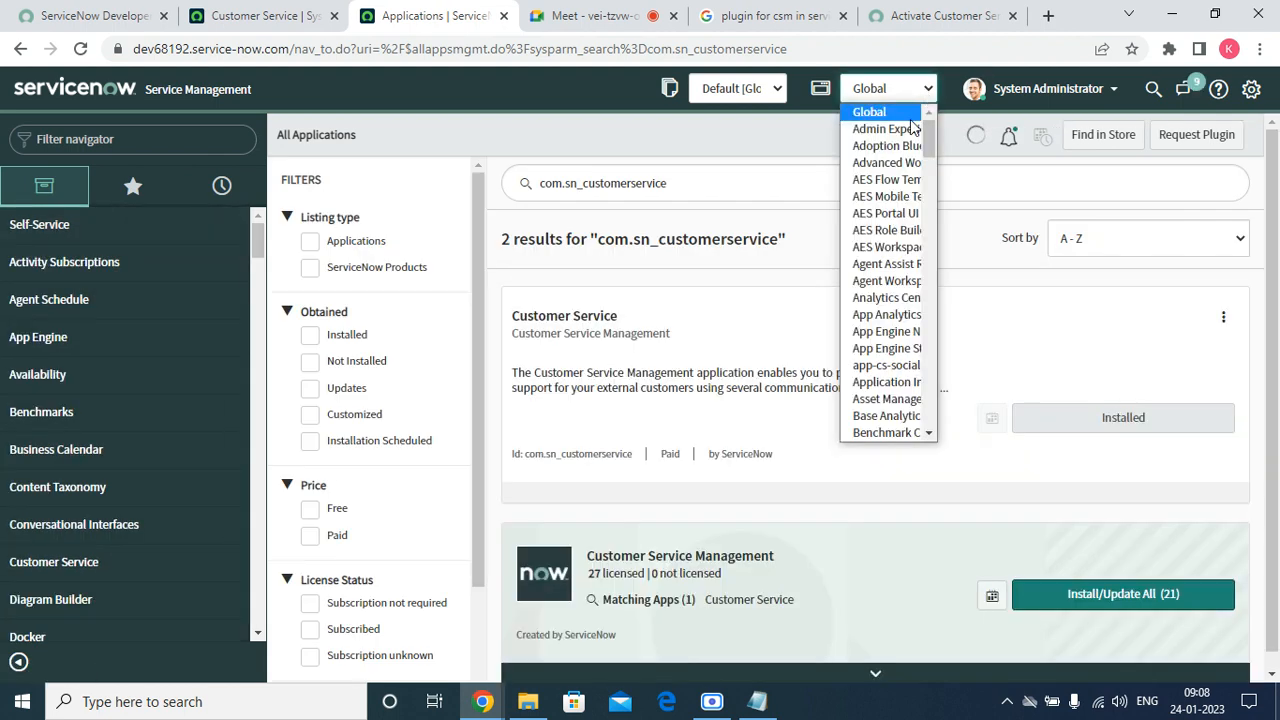
click(910, 119)
text(cus)
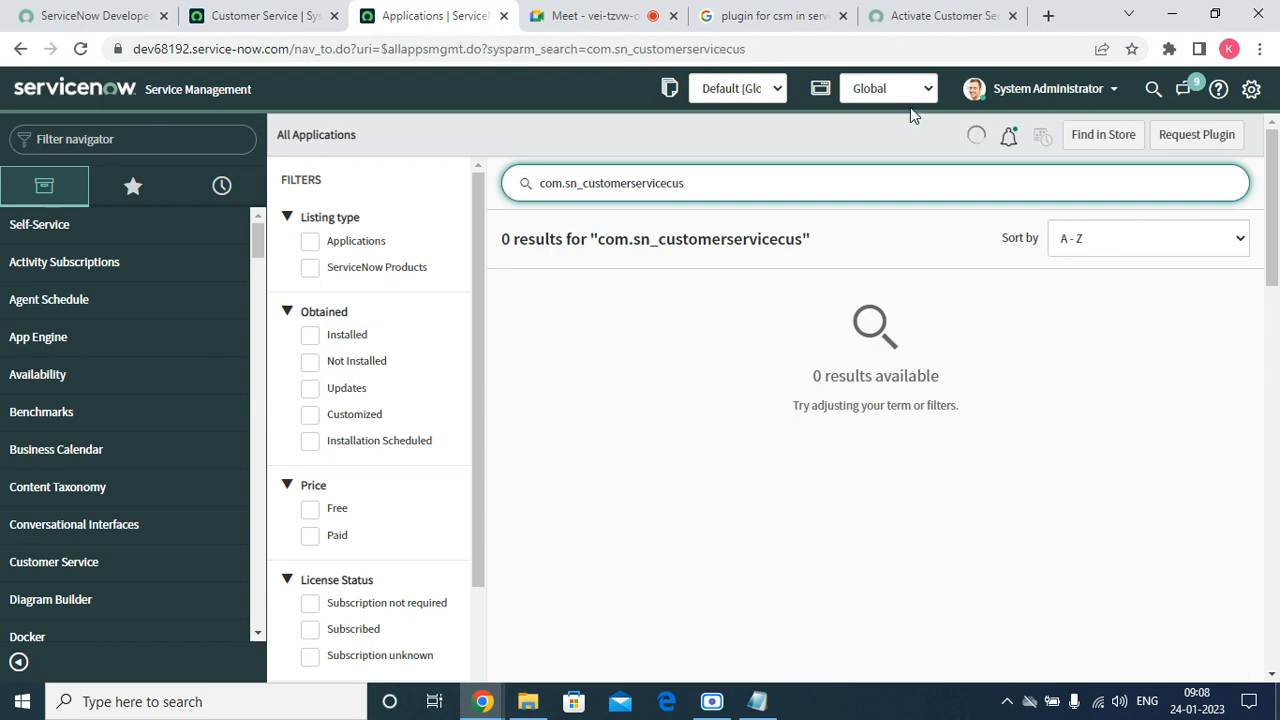
click(910, 97)
scroll(668, 400, down, 15)
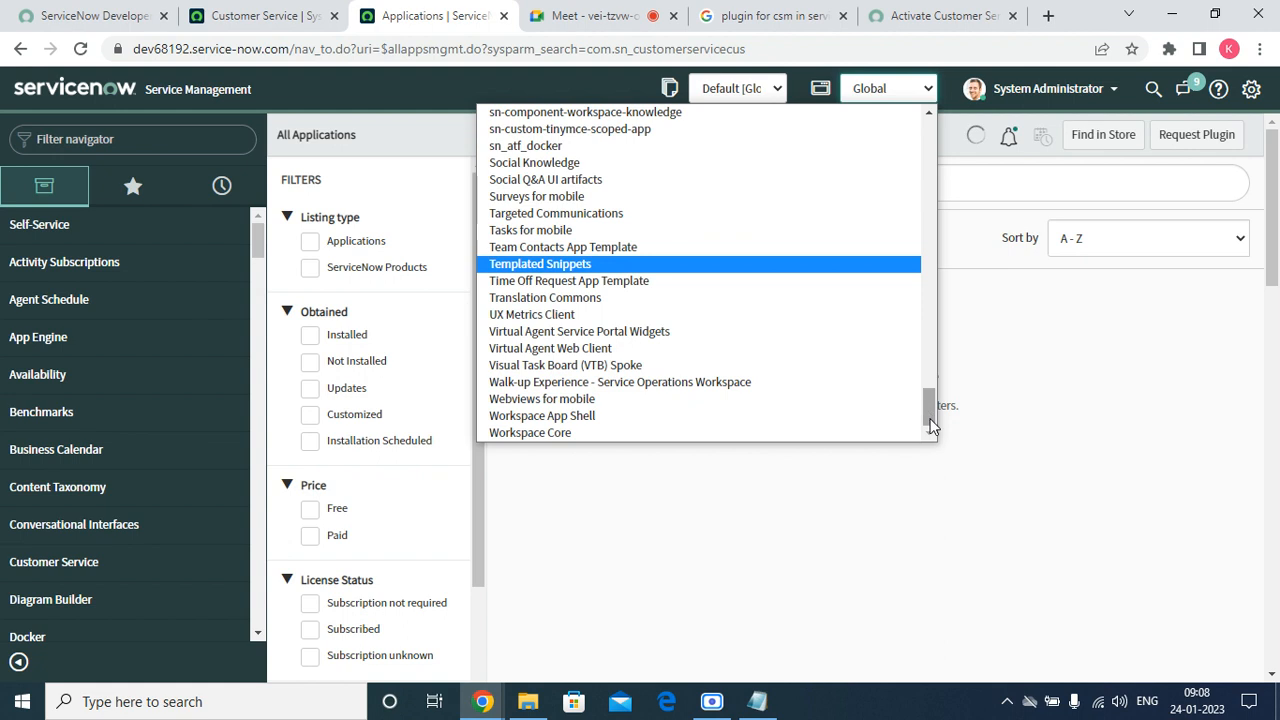
drag(930, 420, 930, 220)
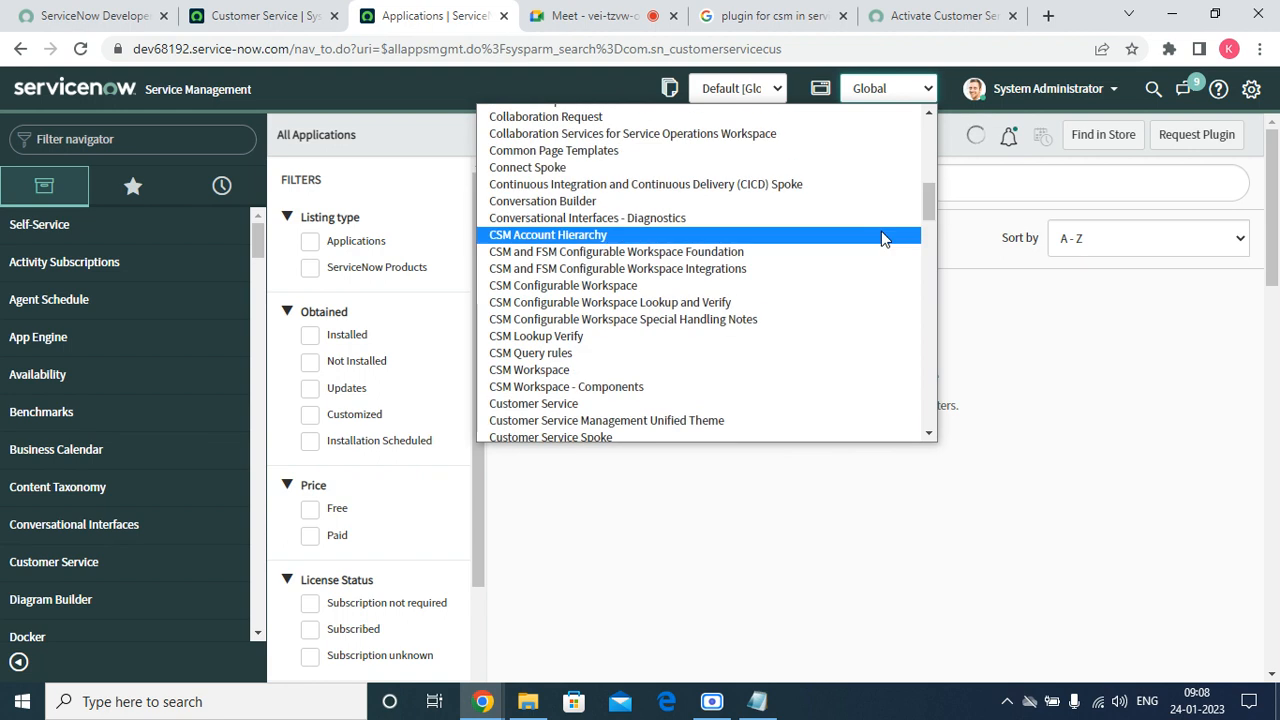
click(632, 404)
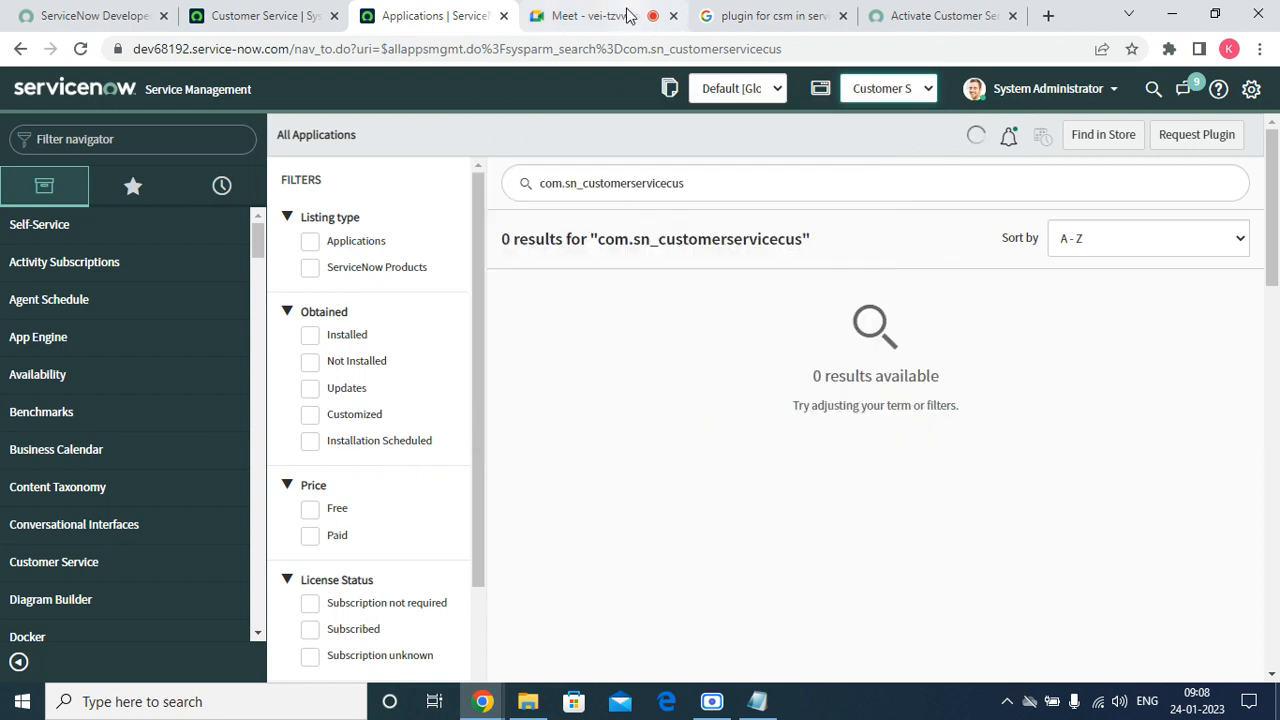
click(262, 15)
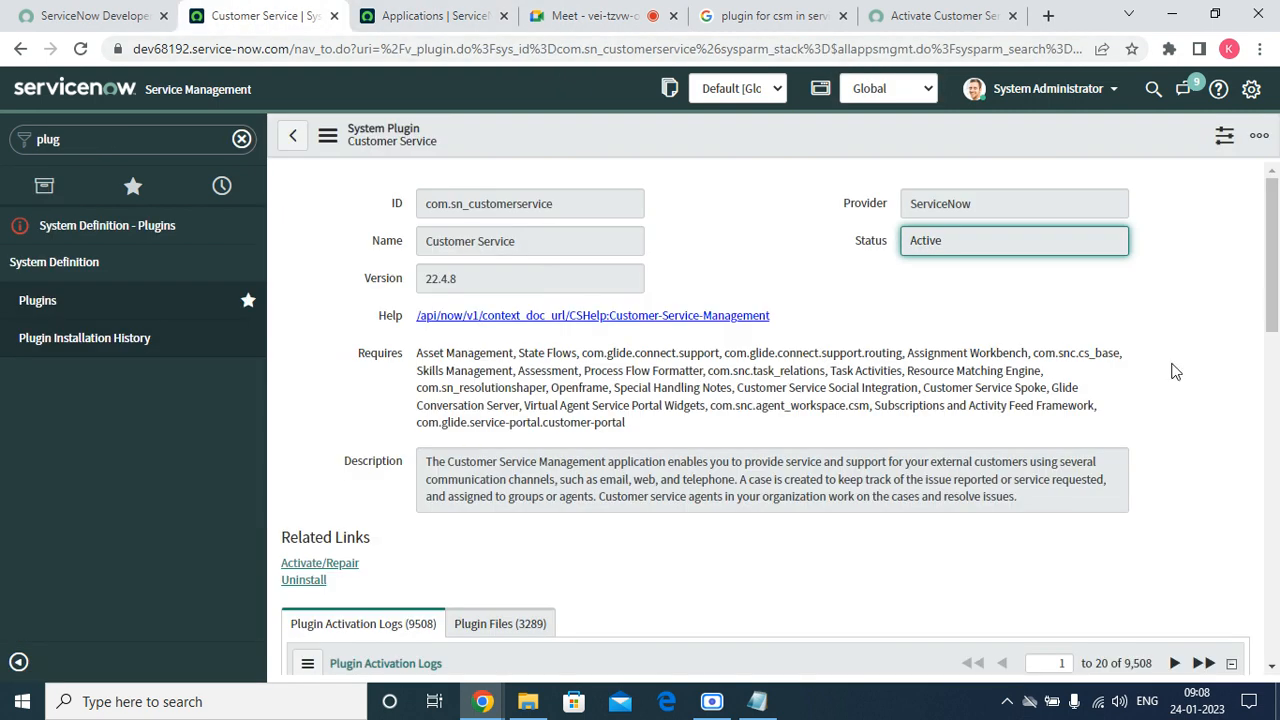
Go back and reopen the full Plugins list showing 2151 results.
drag(1273, 260, 1268, 178)
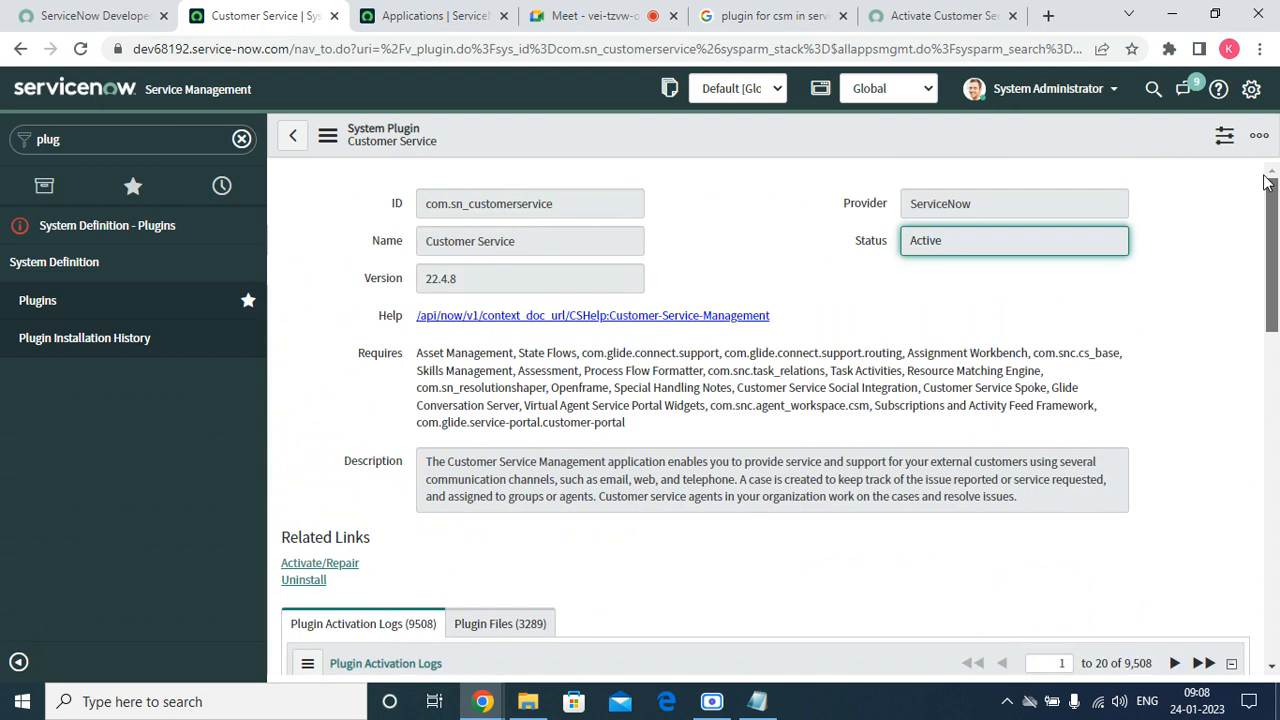
click(21, 48)
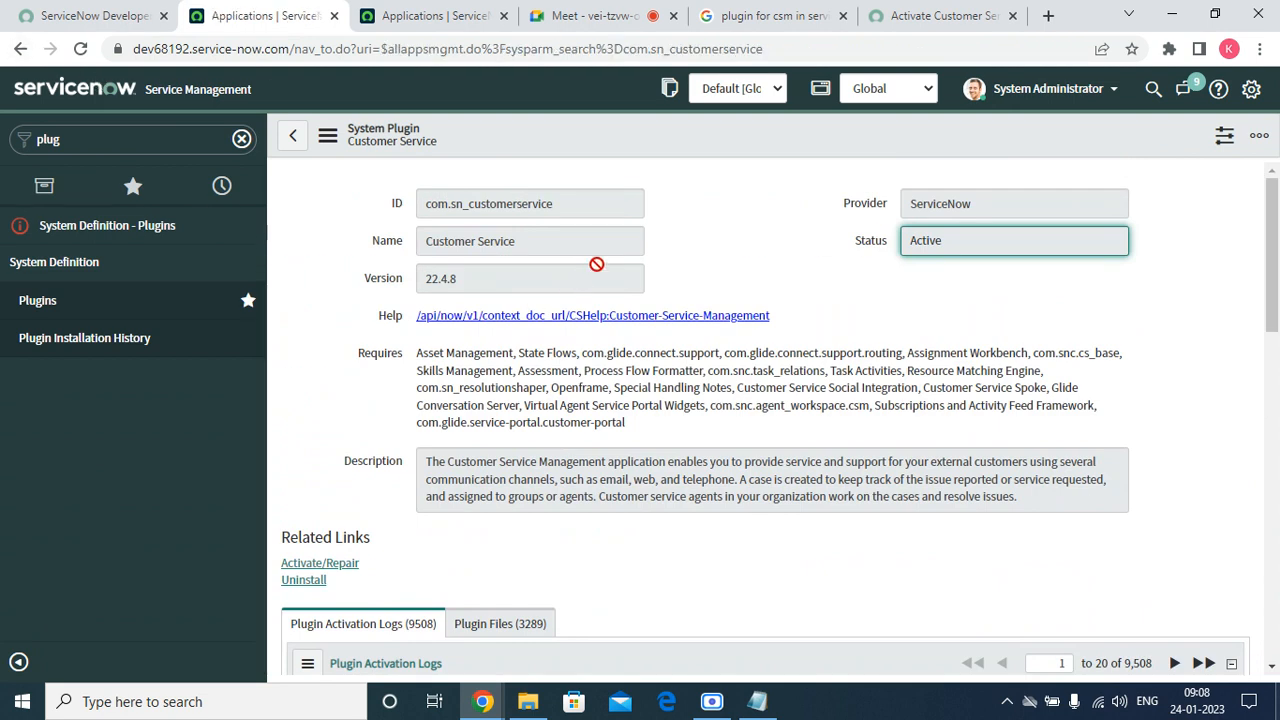
click(52, 308)
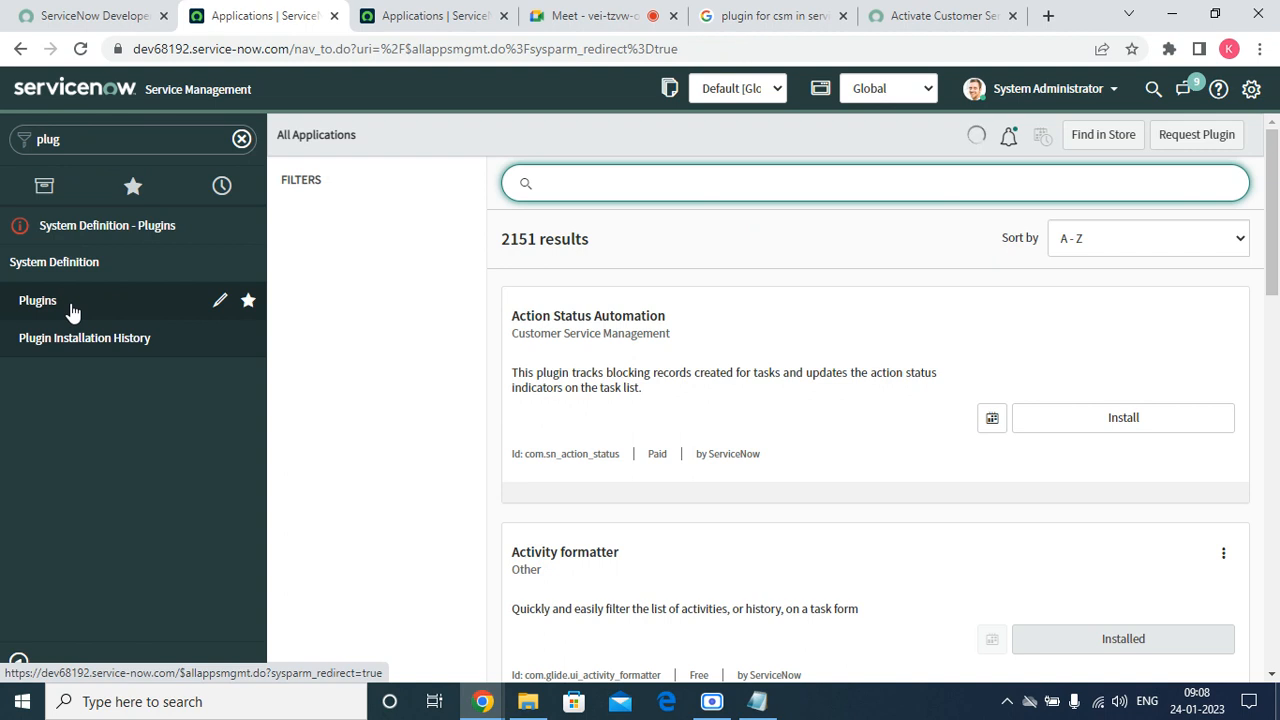
Select com.sn_customerservice on the activation documentation page for copying.
click(926, 16)
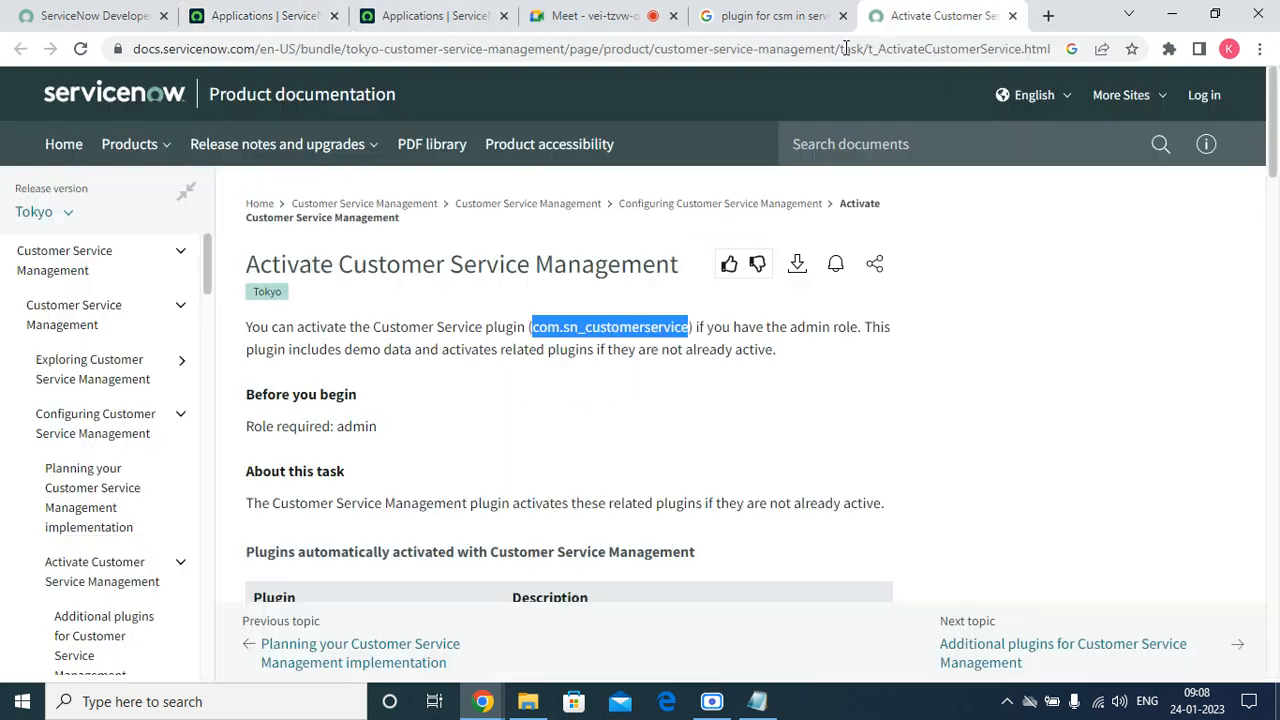
click(540, 405)
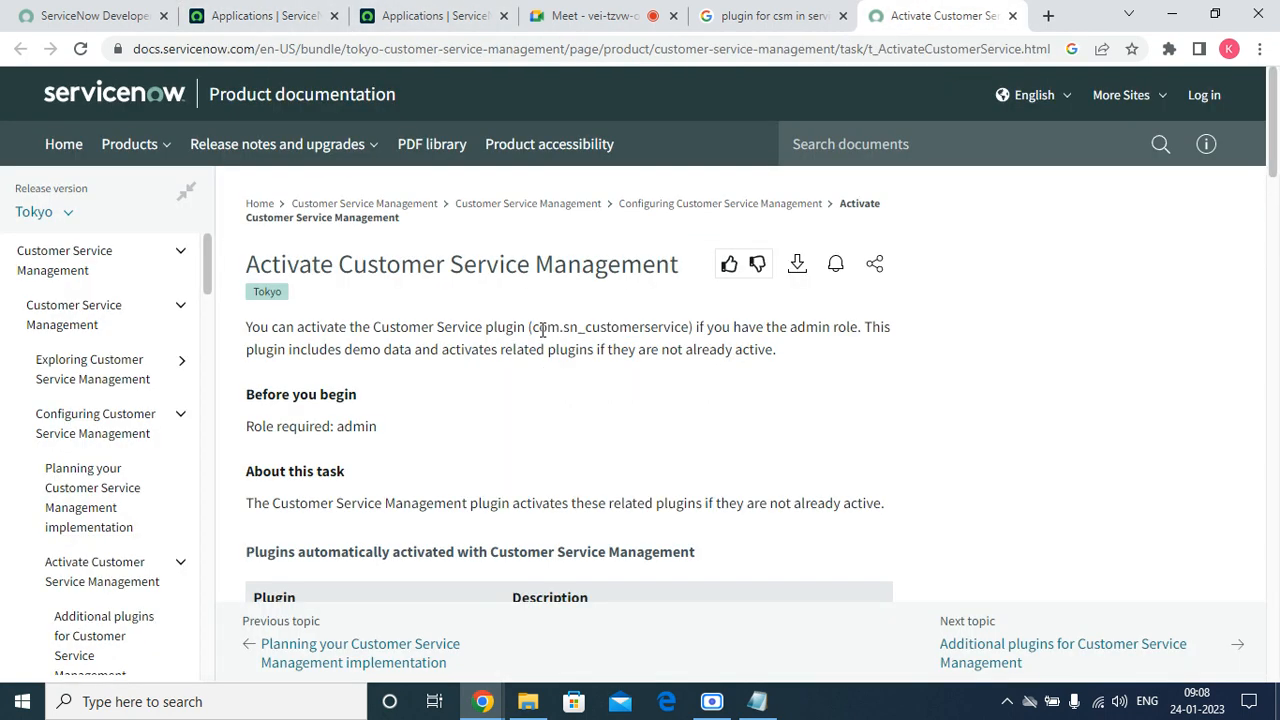
drag(532, 328, 690, 328)
right_click(690, 328)
Copy com.sn_customerservice, paste it into the plugins search, and open the Customer Service card's actions menu.
click(712, 341)
click(262, 16)
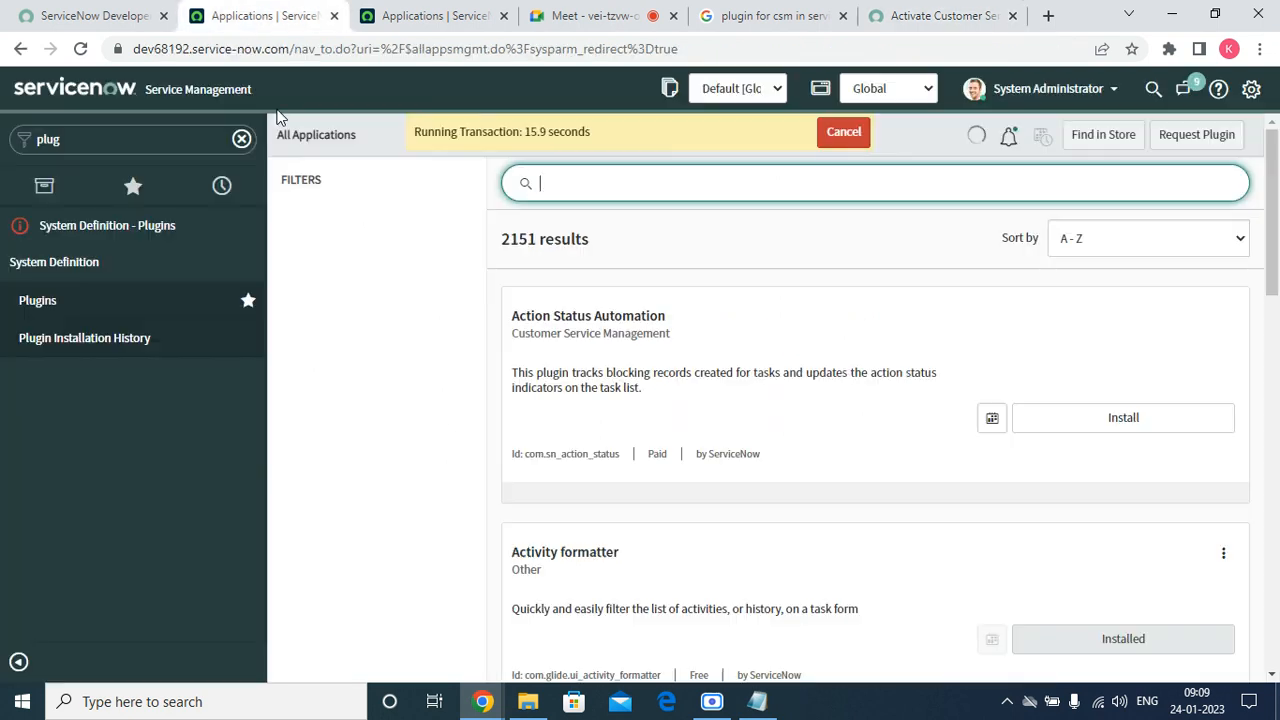
right_click(636, 197)
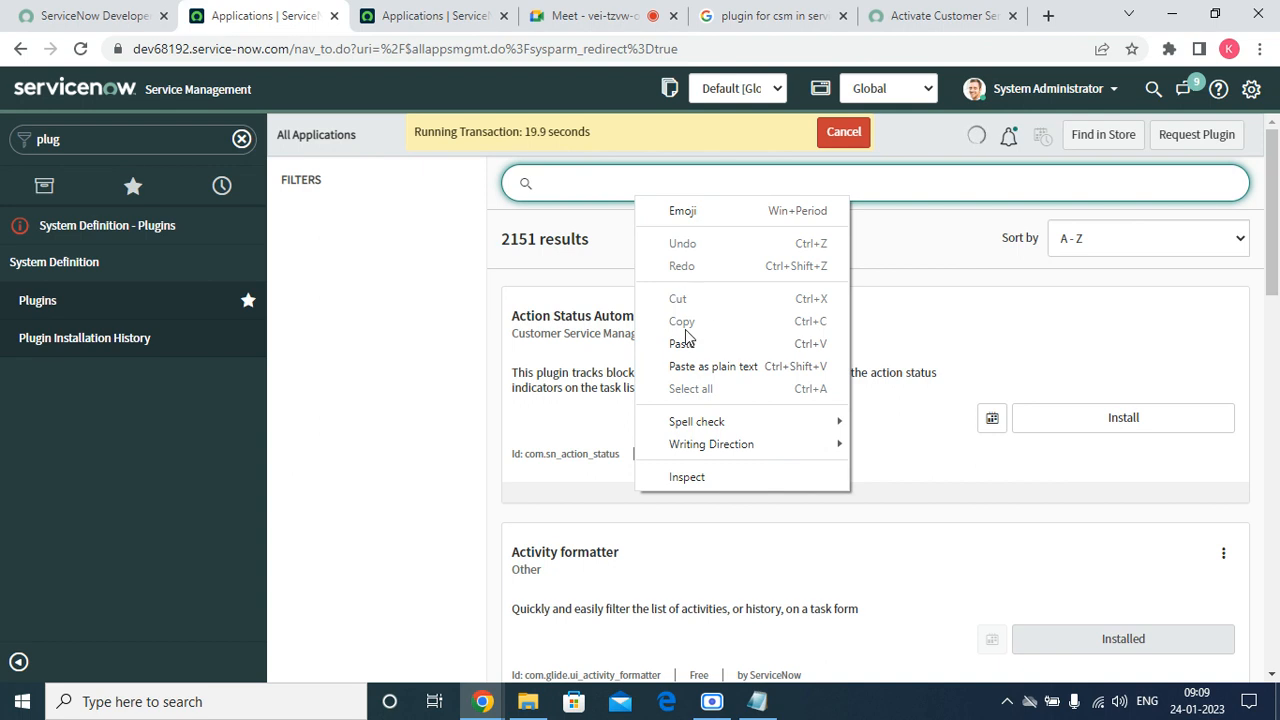
click(684, 342)
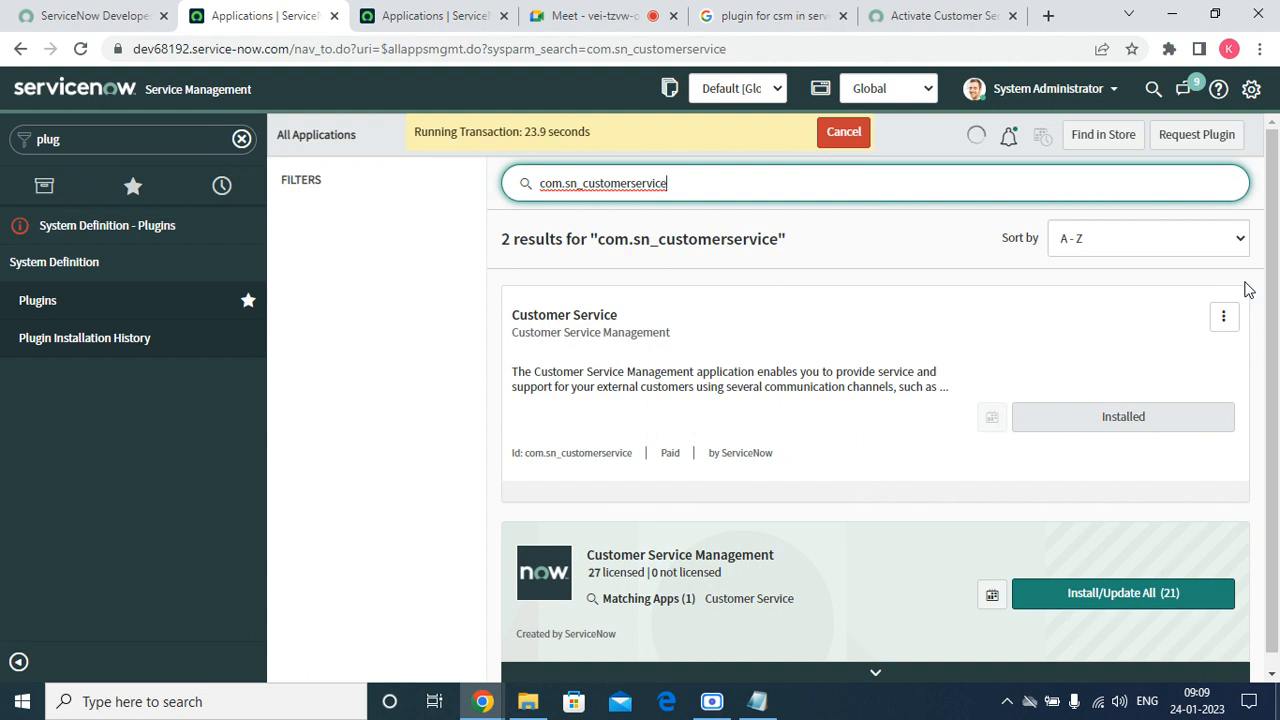
click(1222, 316)
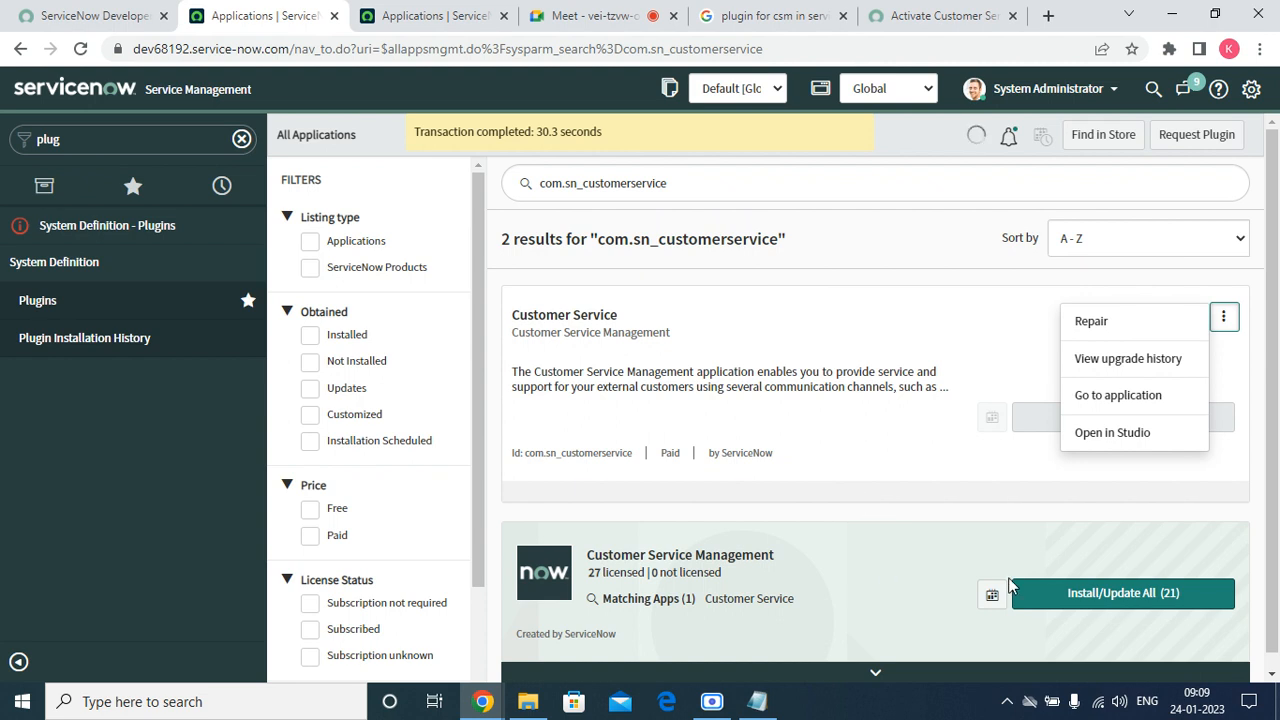
Install all 21 Customer Service Management applications with Load demo data ticked.
click(1133, 592)
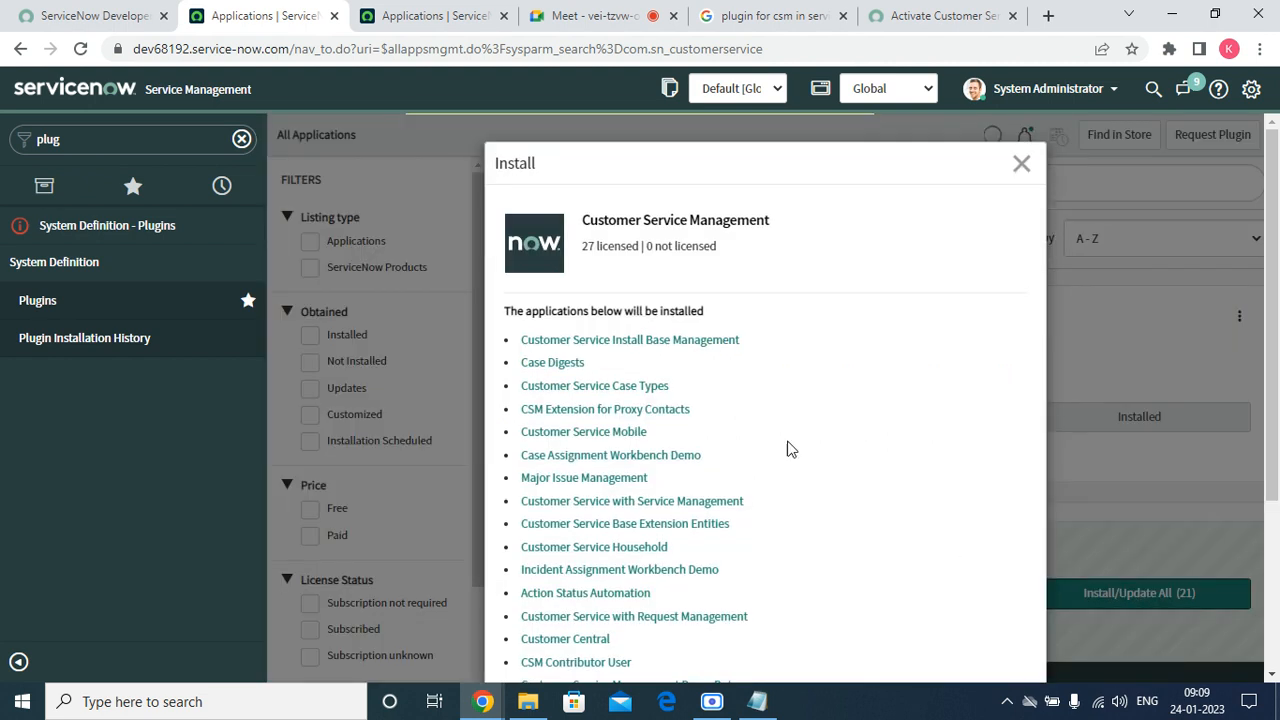
scroll(610, 310, down, 3)
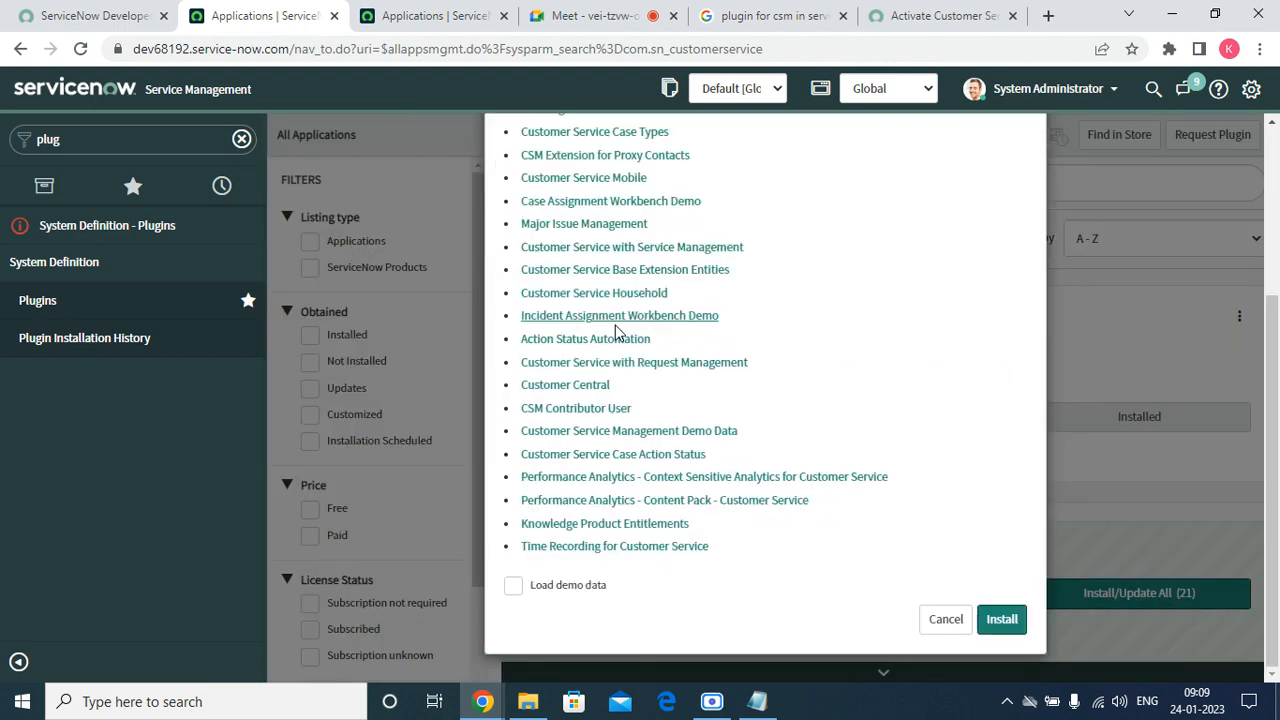
click(515, 588)
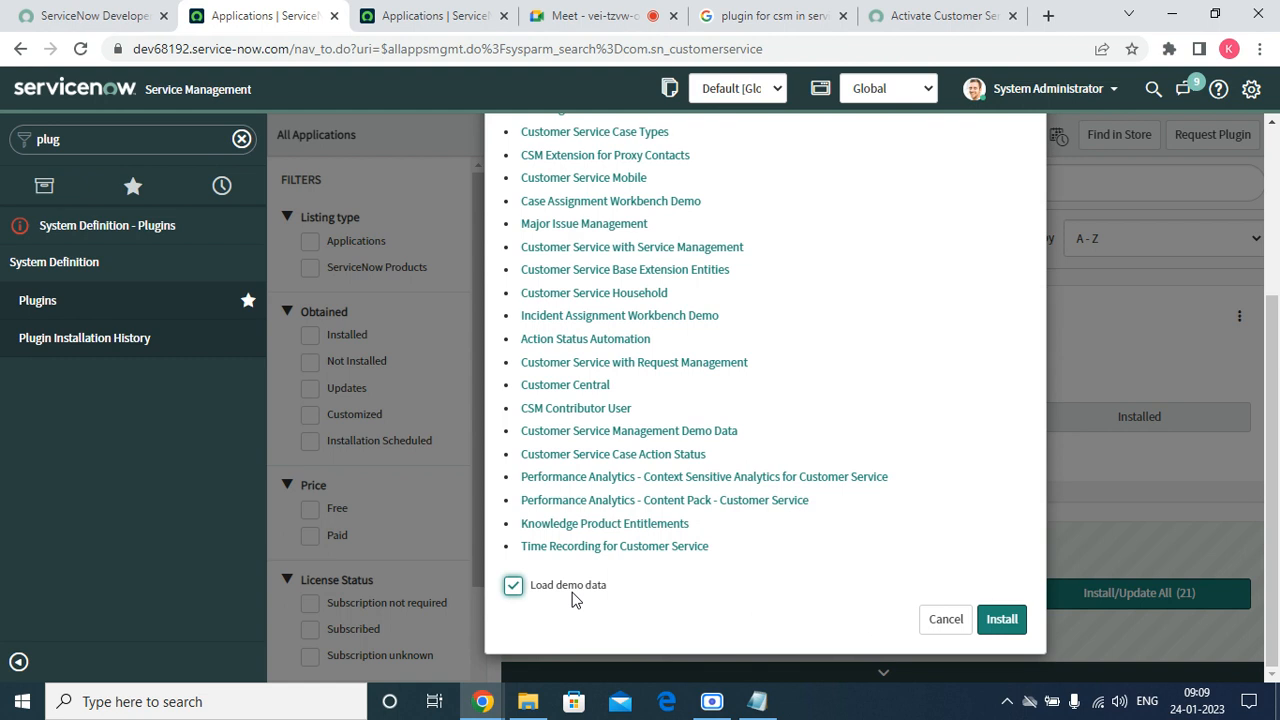
click(985, 622)
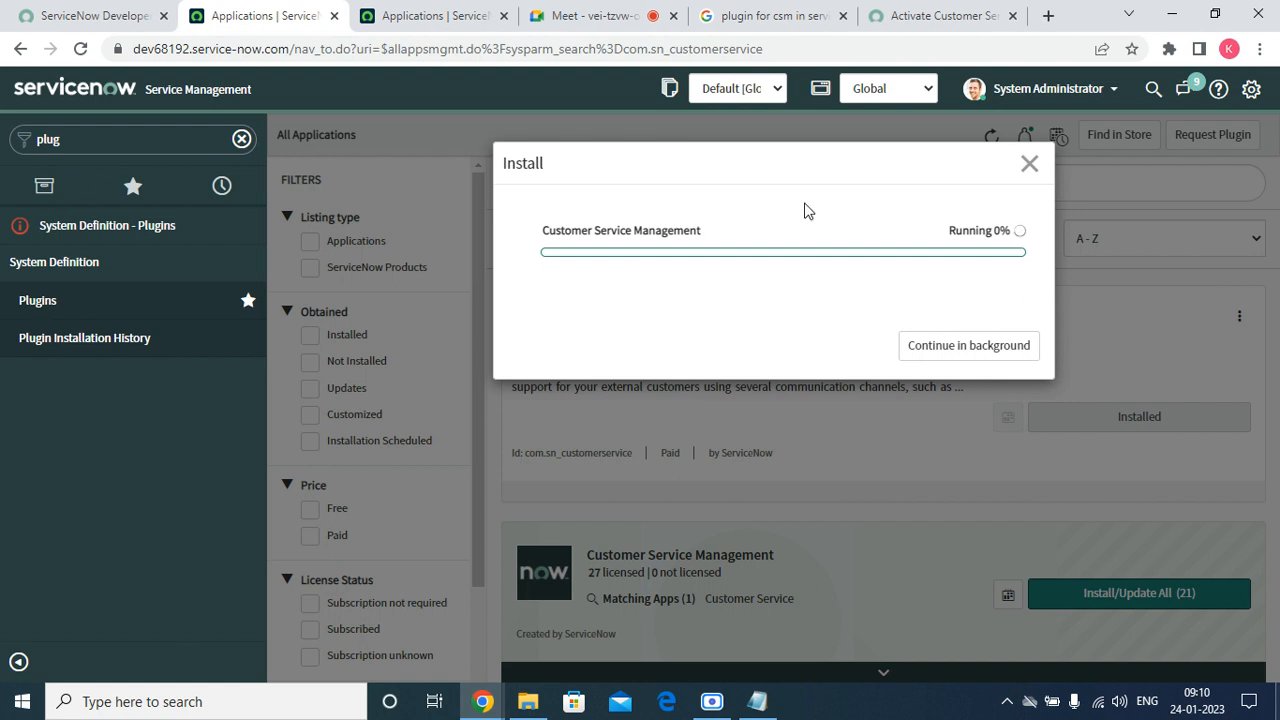
On the other applications page, filter the navigator by 'compa' and open Organization > Companies.
click(430, 12)
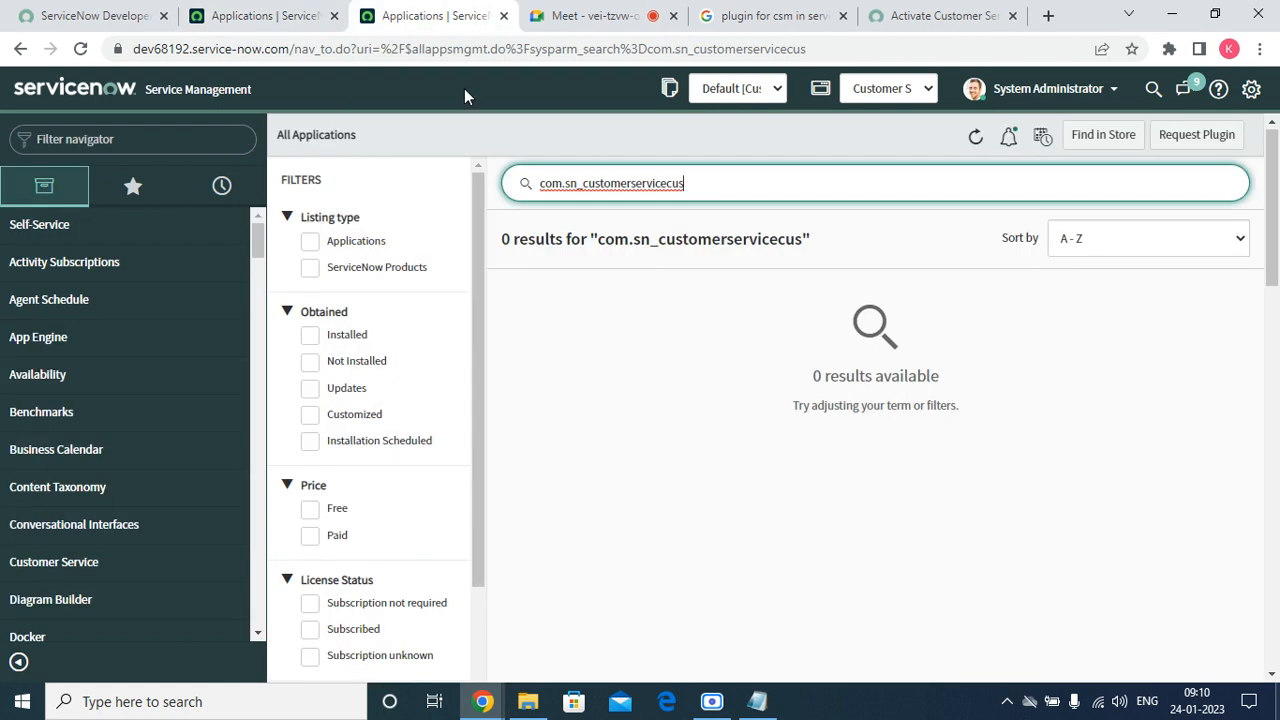
click(134, 146)
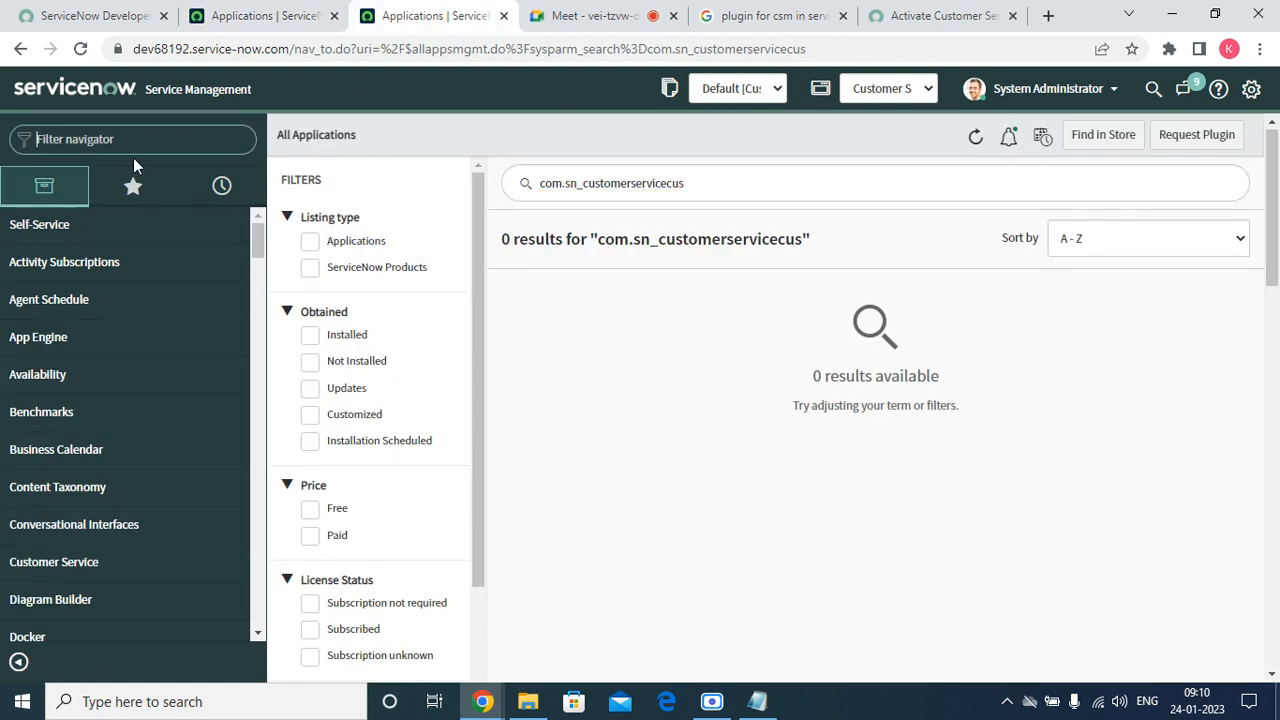
text(cusot)
key(BackSpace)
key(BackSpace)
key(BackSpace)
key(BackSpace)
key(BackSpace)
text(compa)
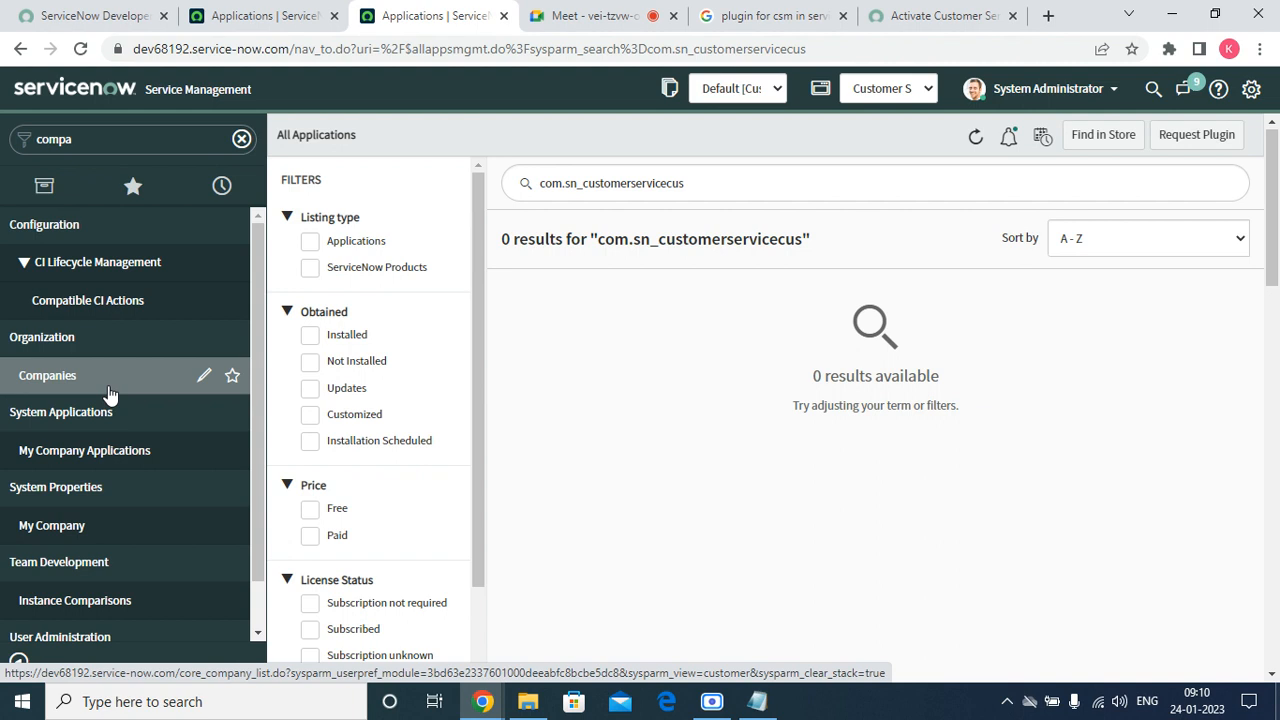
click(108, 388)
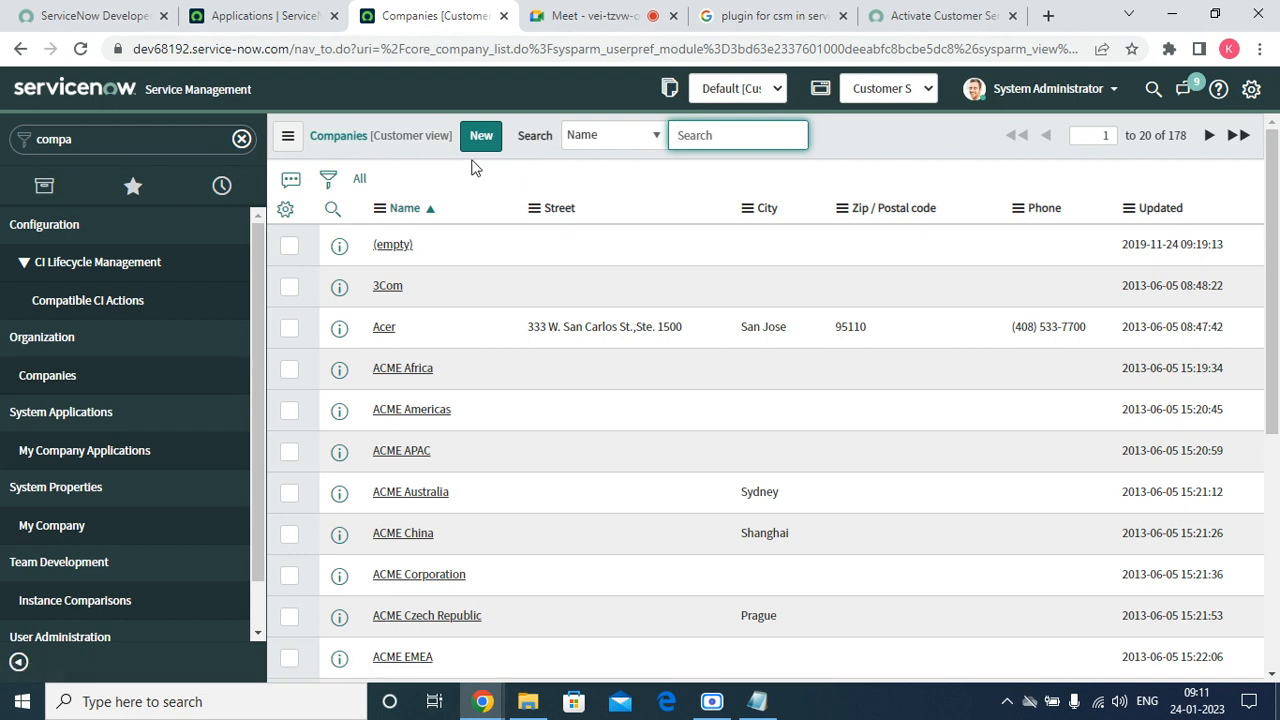
Set the application scope to Global, reload the Companies list, and check the plugin install progress.
click(862, 88)
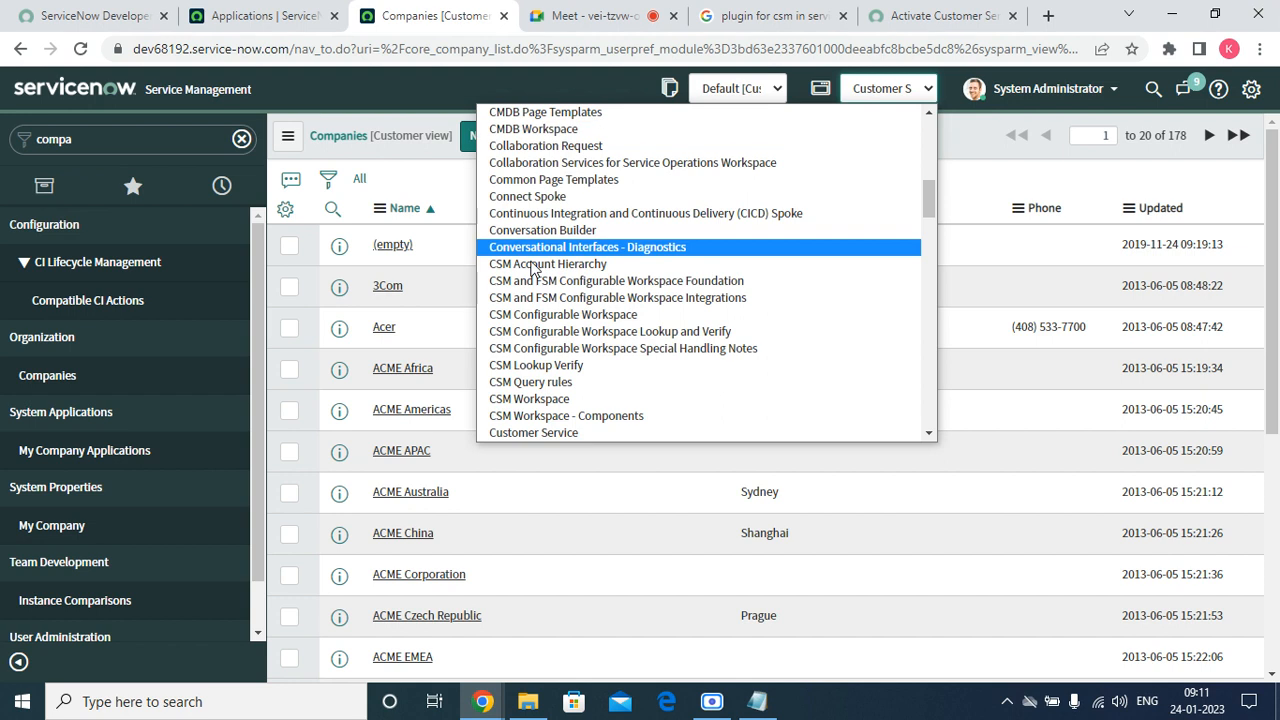
scroll(560, 168, up, 10)
click(561, 113)
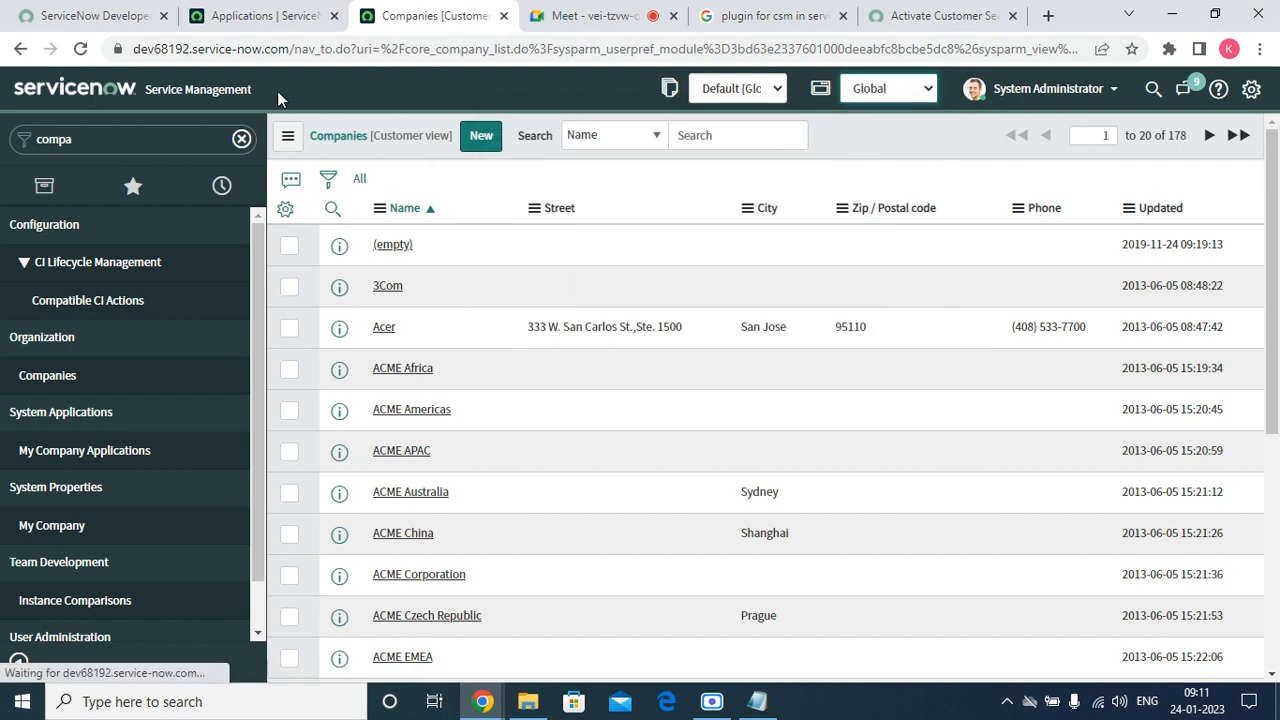
click(80, 50)
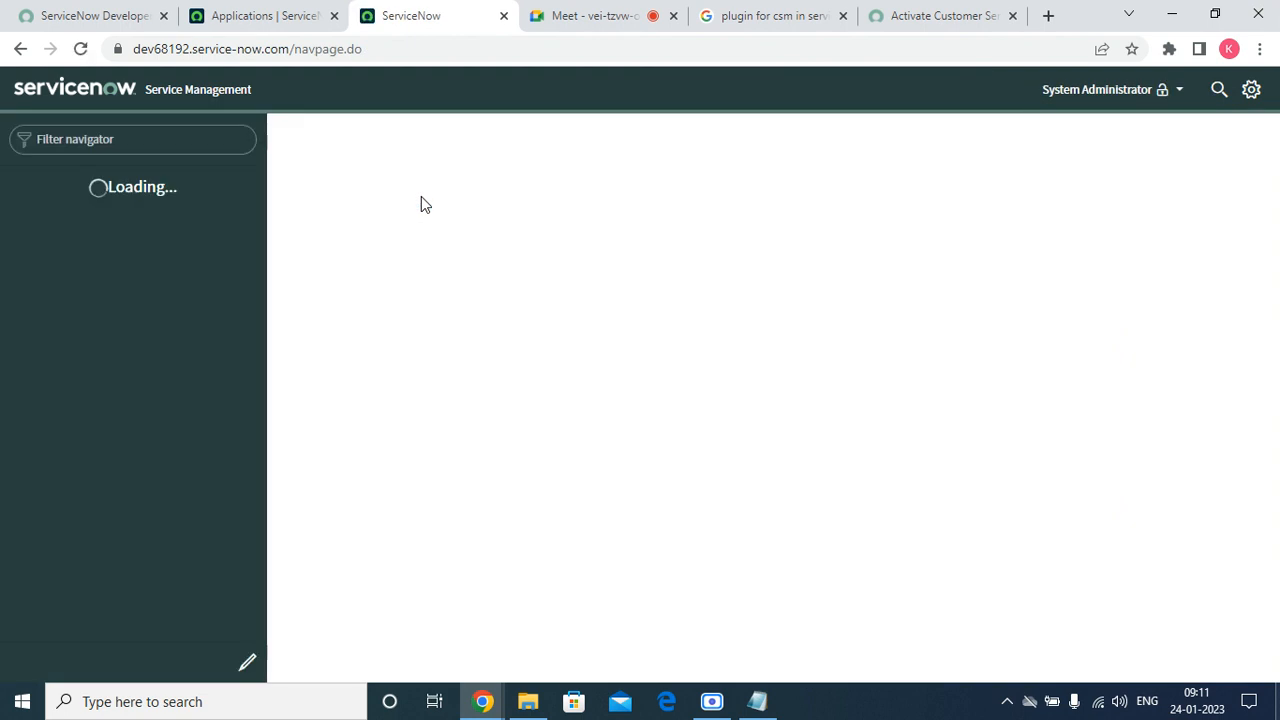
click(226, 20)
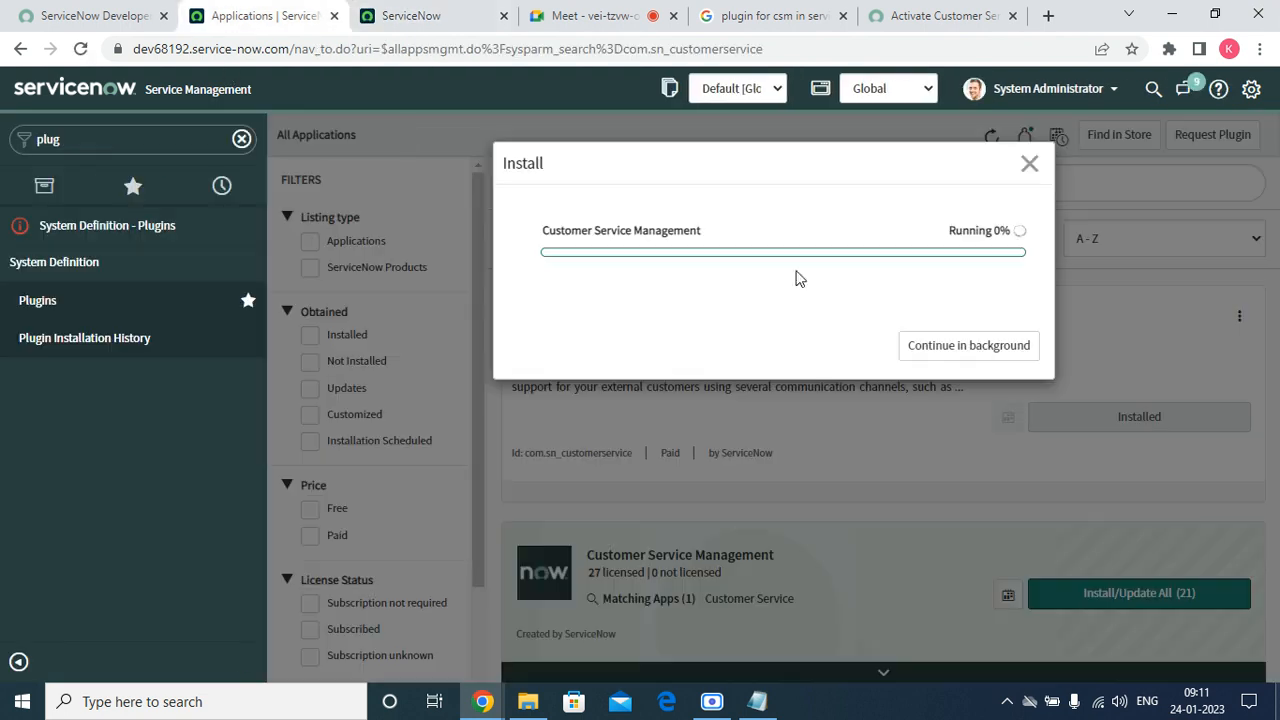
click(418, 24)
Put the Companies list in Customer view and open Acer's record.
right_click(415, 137)
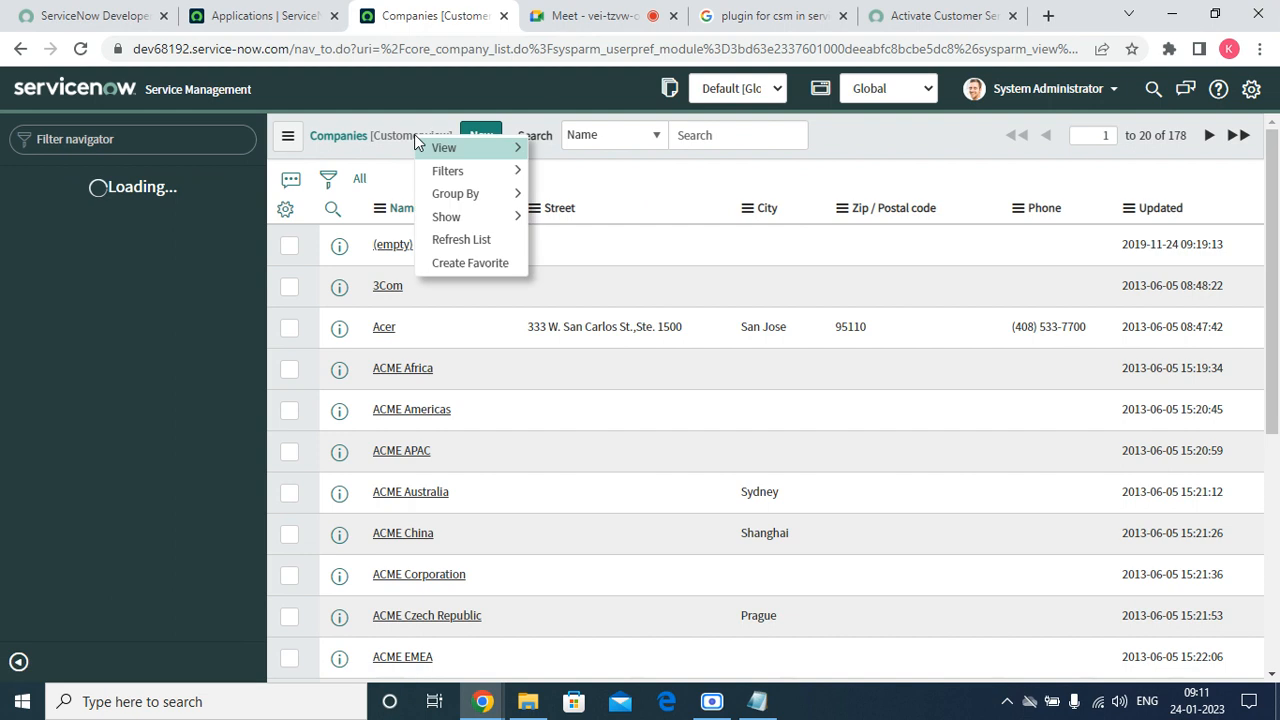
mouse_move(483, 147)
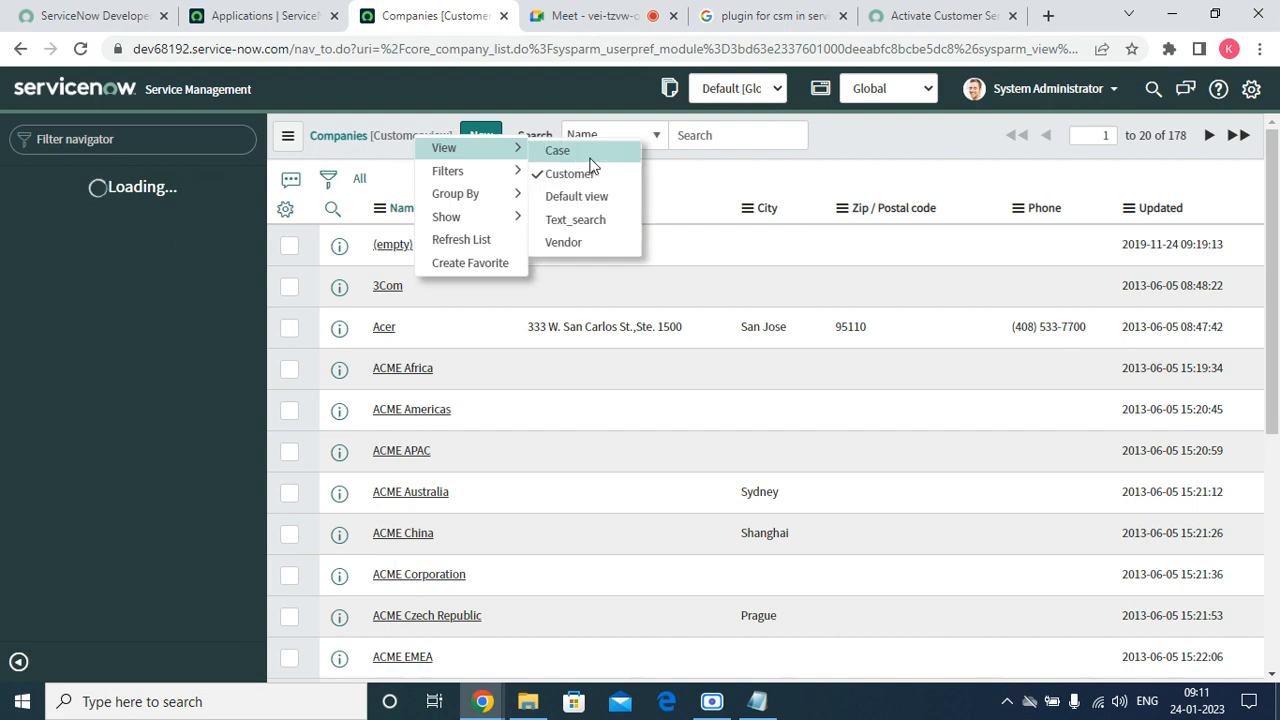
click(577, 199)
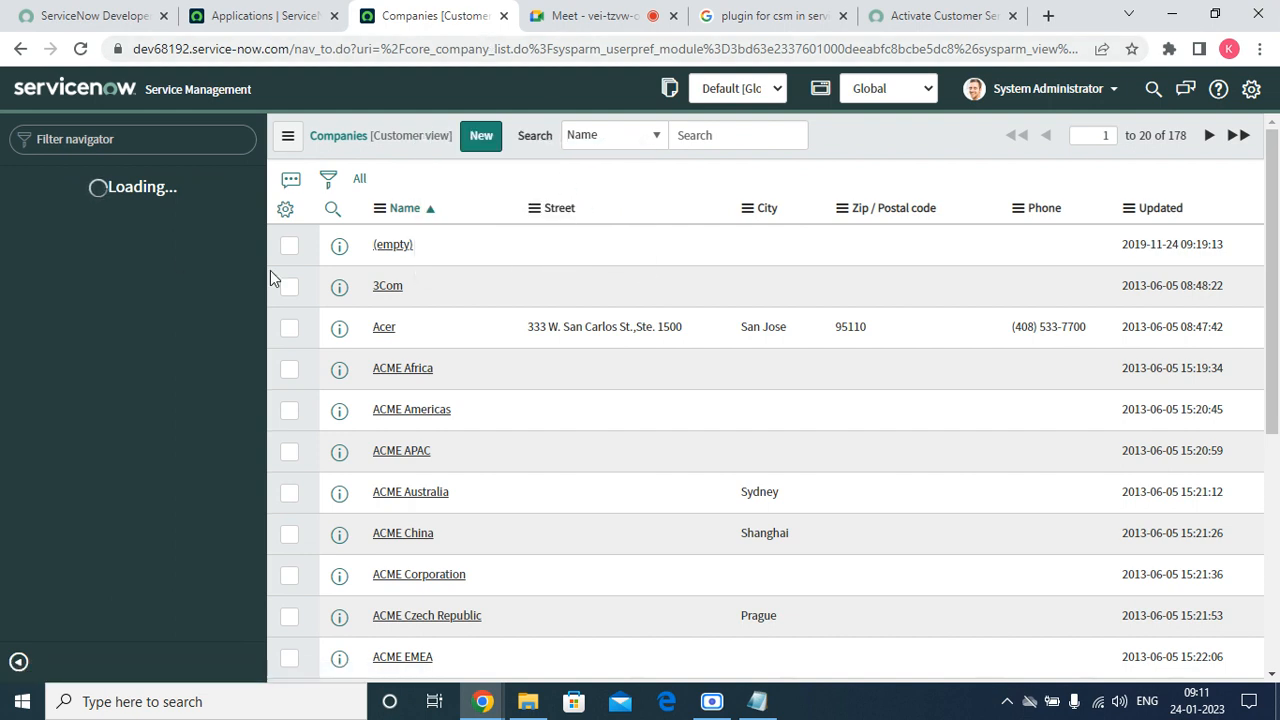
click(388, 336)
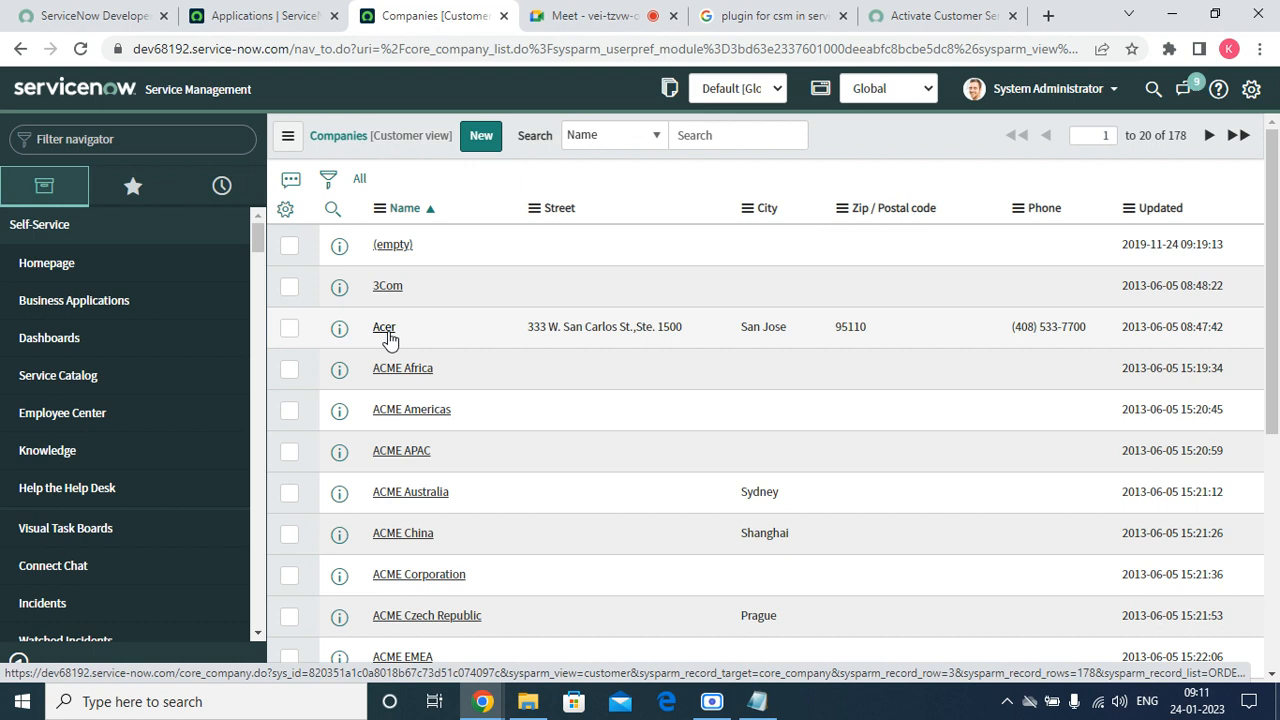
Open Acer's company record and tick Customer.
click(388, 334)
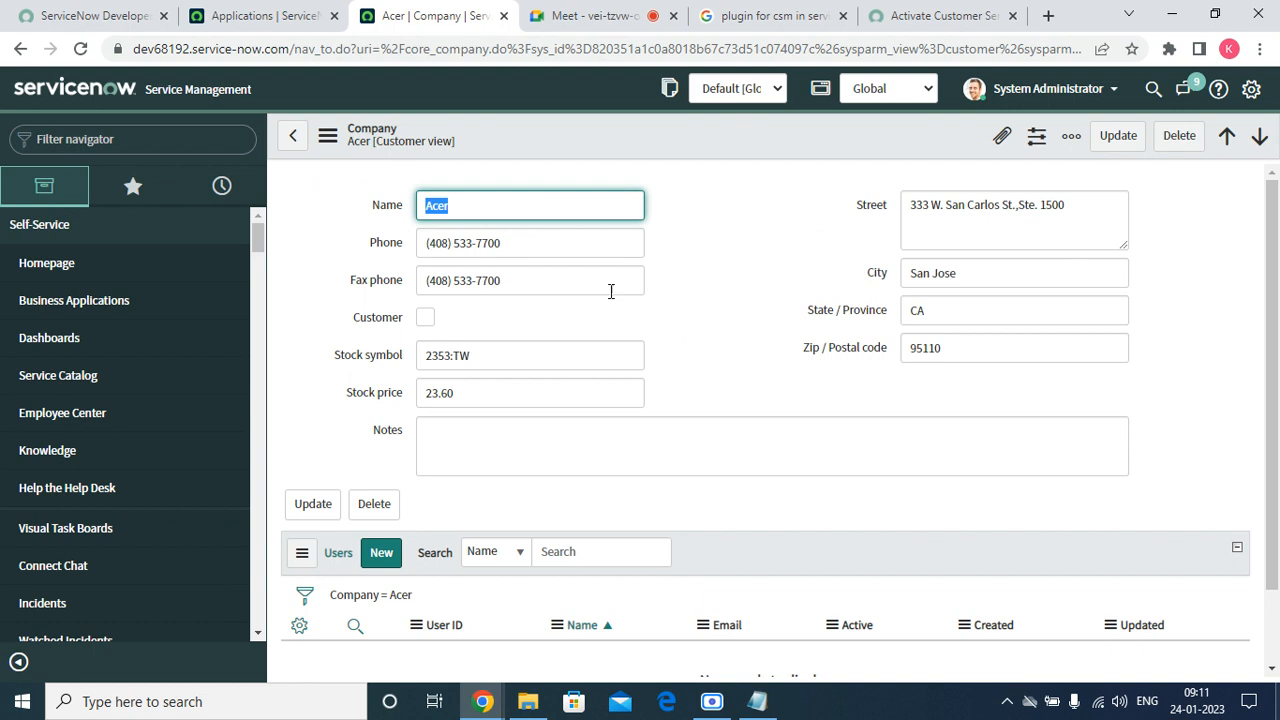
click(425, 317)
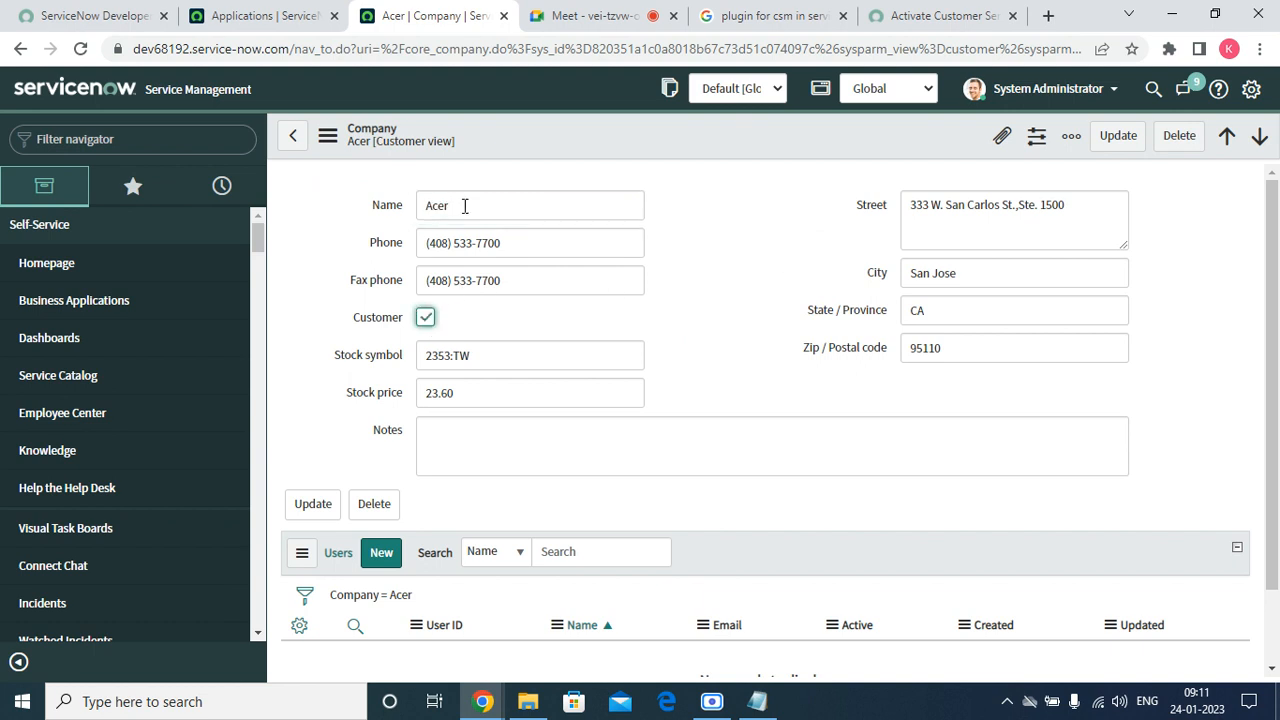
right_click(450, 152)
Switch the application scope to Customer Service and reload the page.
click(865, 95)
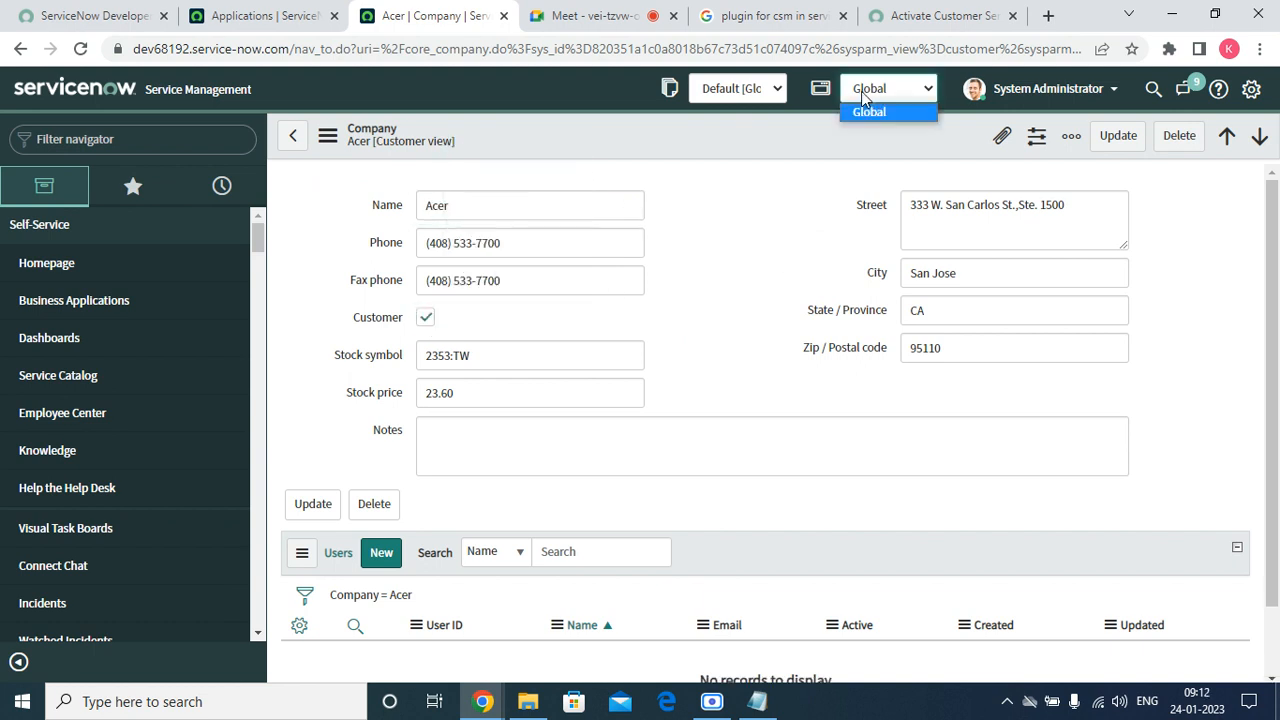
click(877, 96)
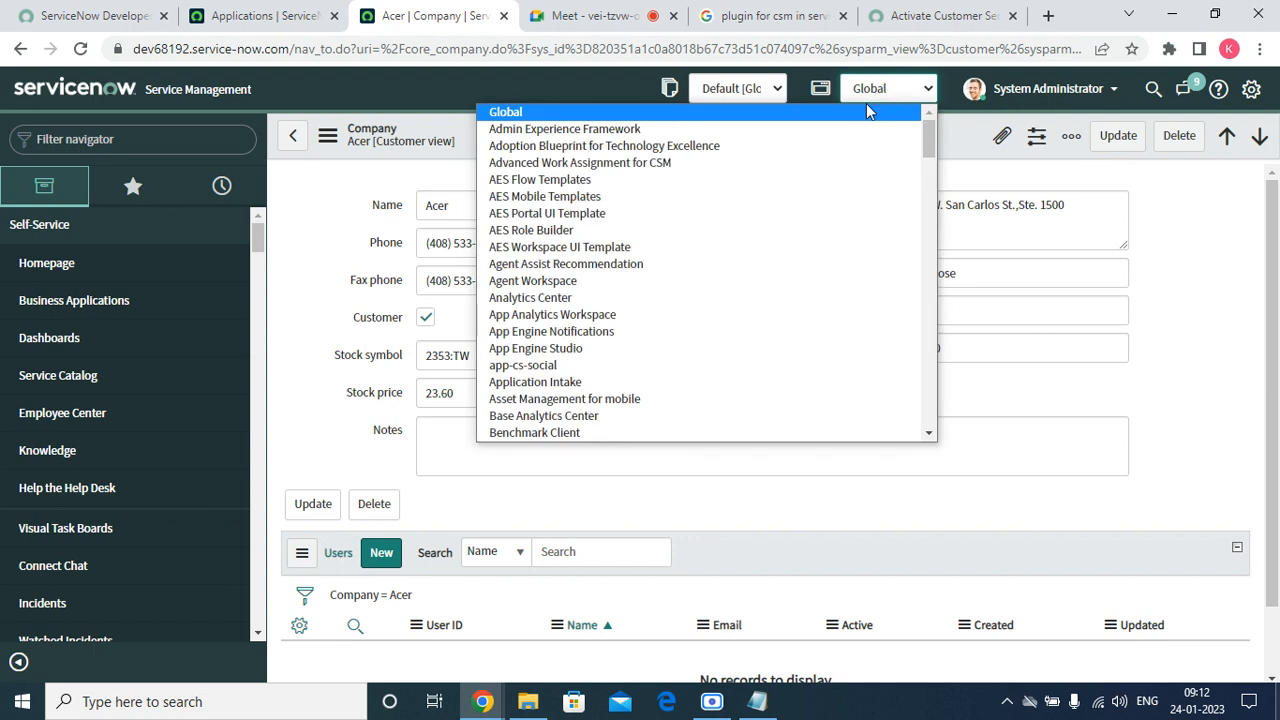
text(cu)
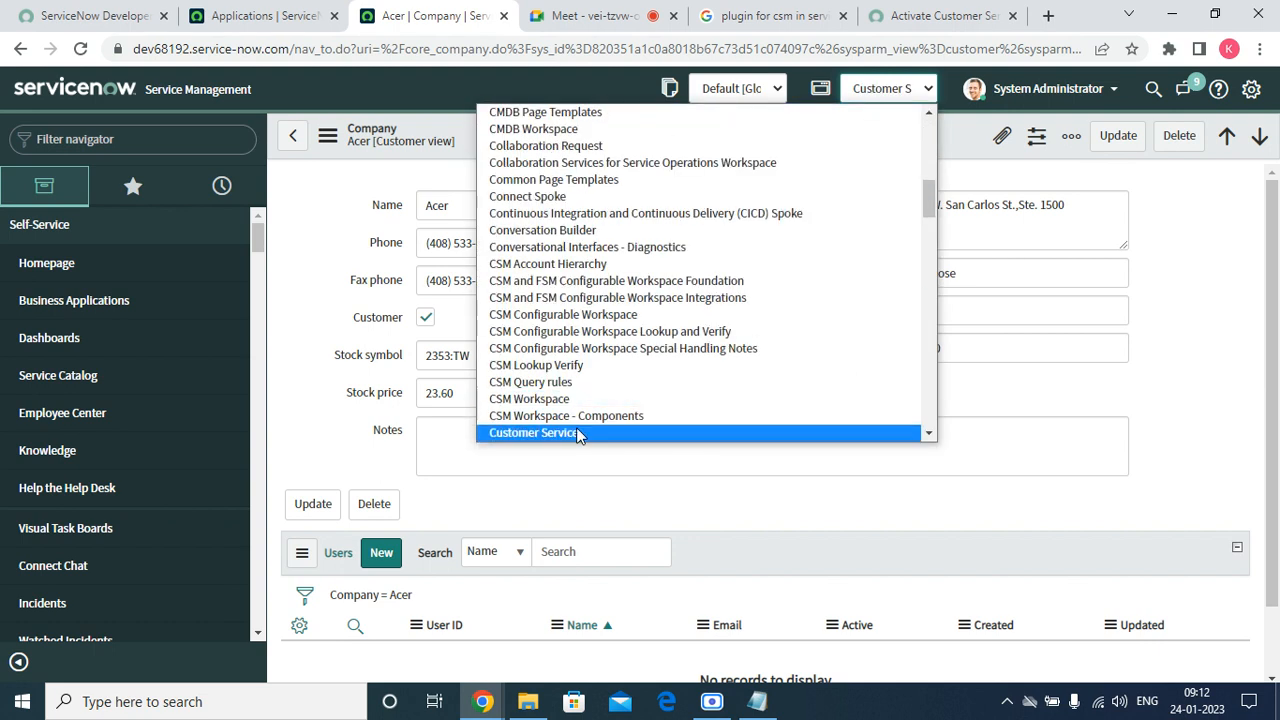
click(578, 433)
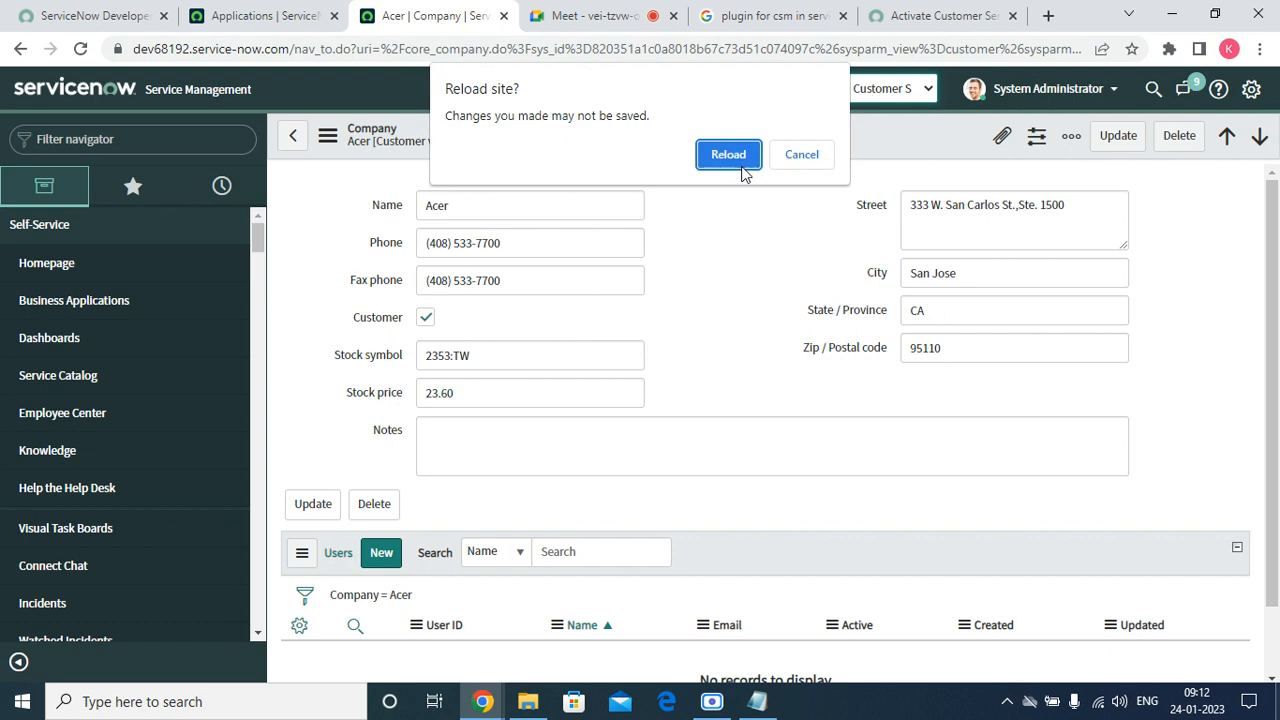
click(740, 165)
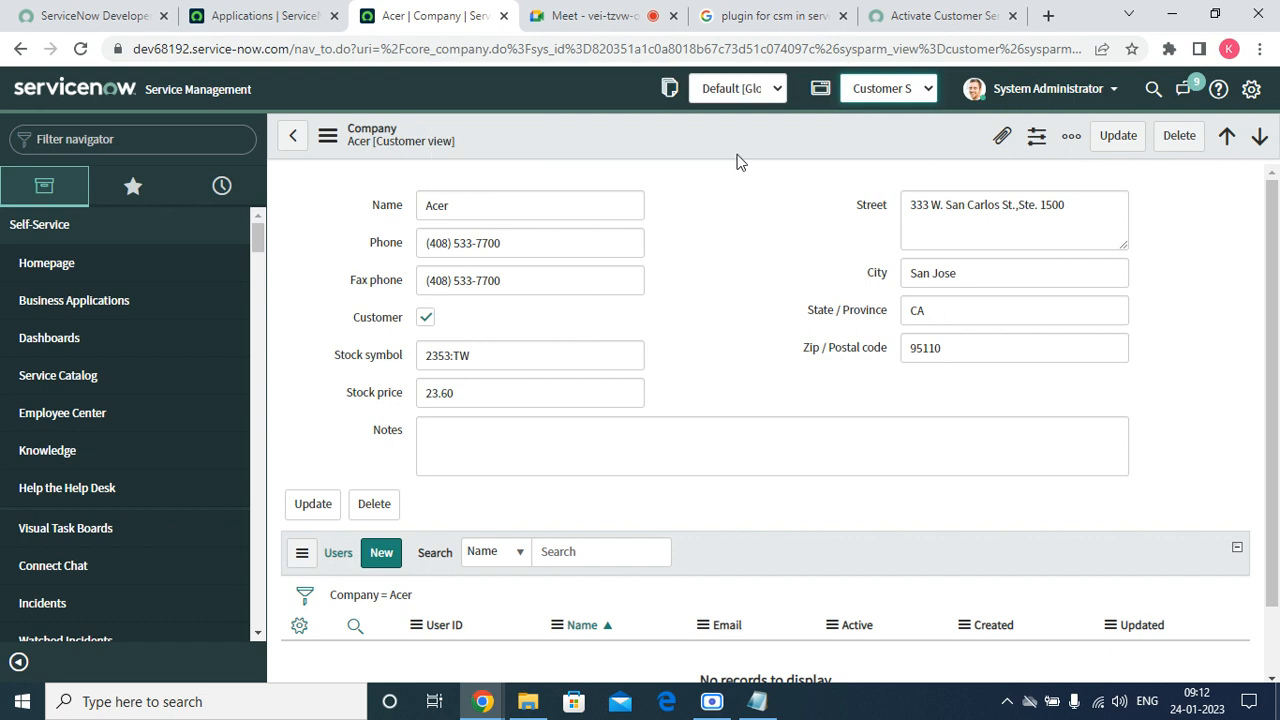
double_click(455, 205)
Tick Customer on Acer's record again and save it.
click(425, 317)
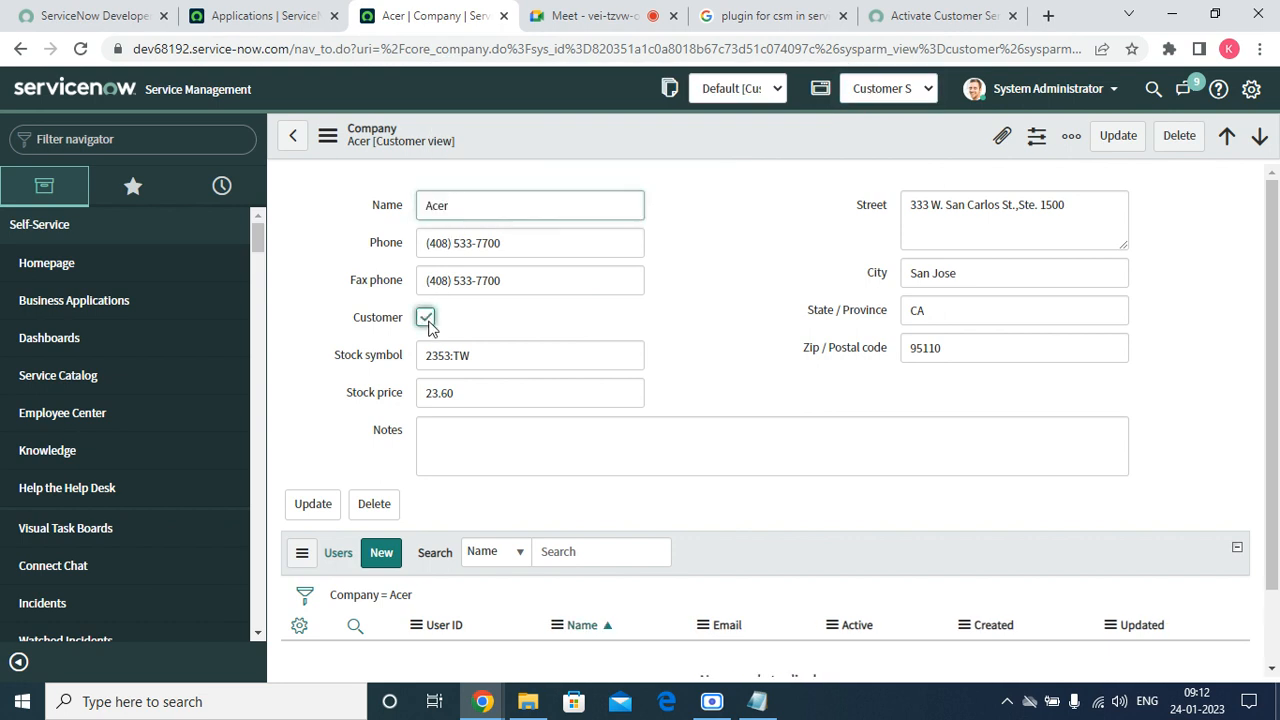
right_click(550, 150)
click(568, 150)
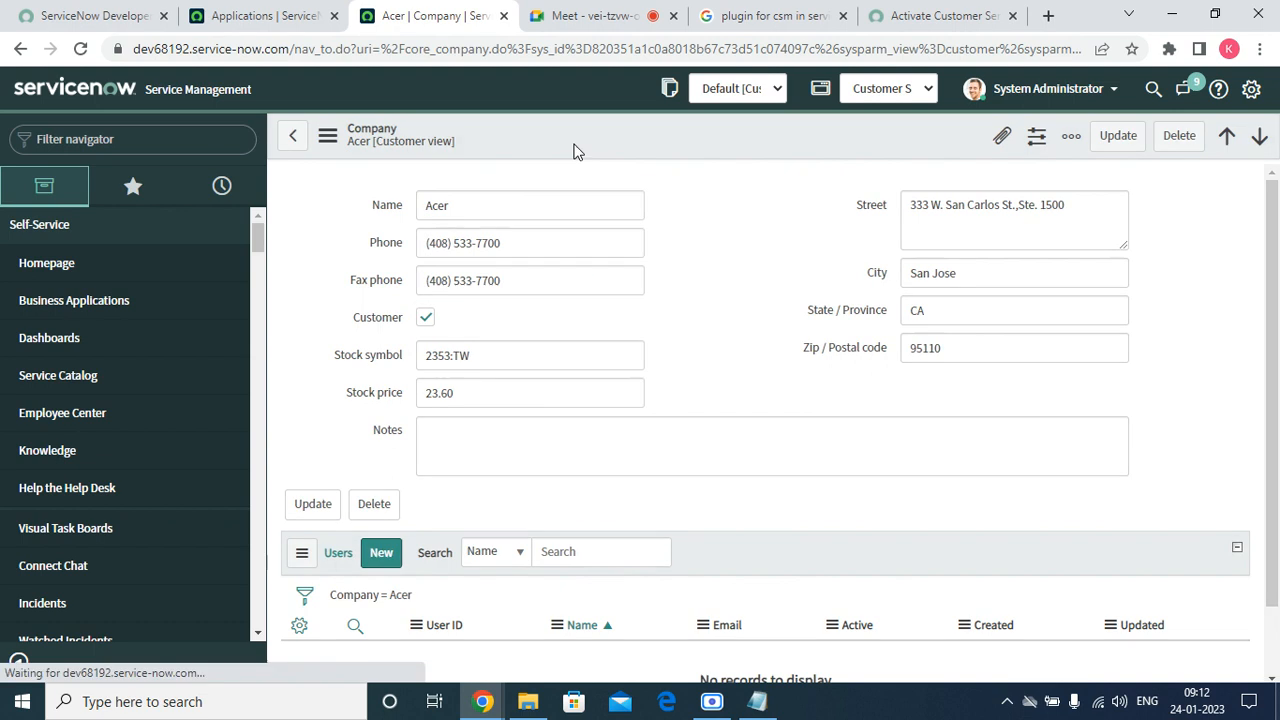
scroll(566, 508, down, 1)
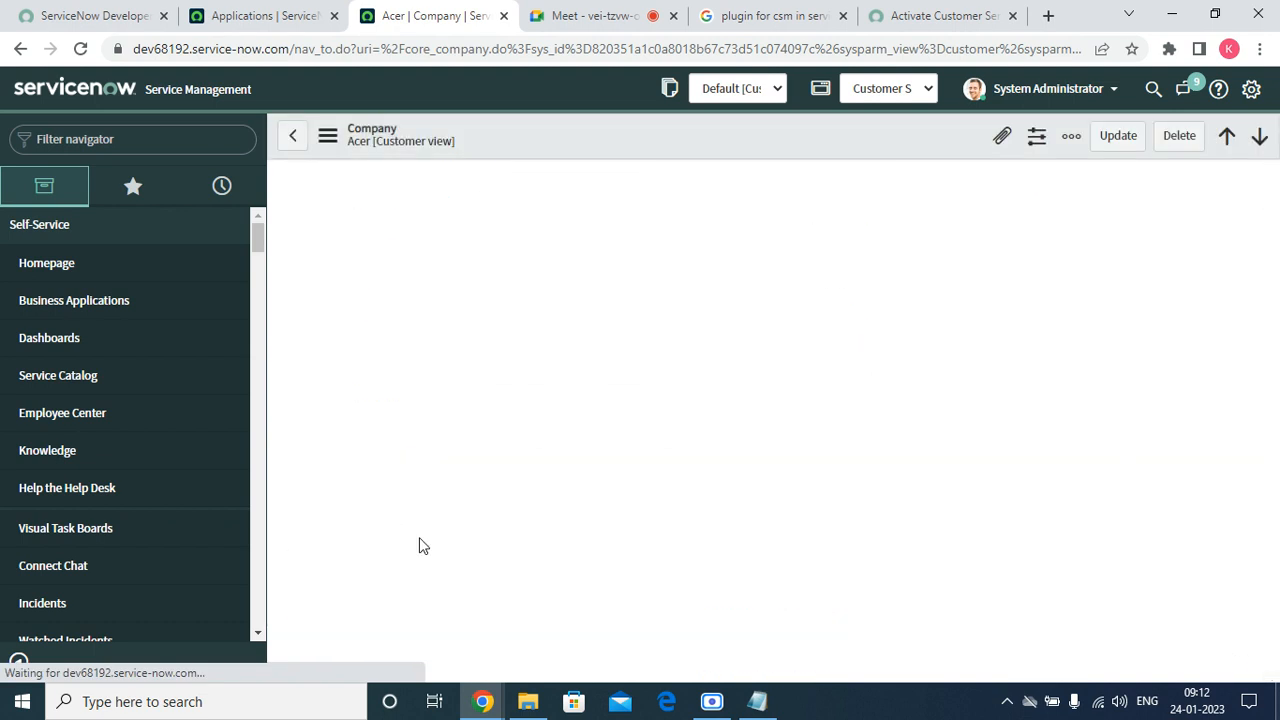
click(398, 570)
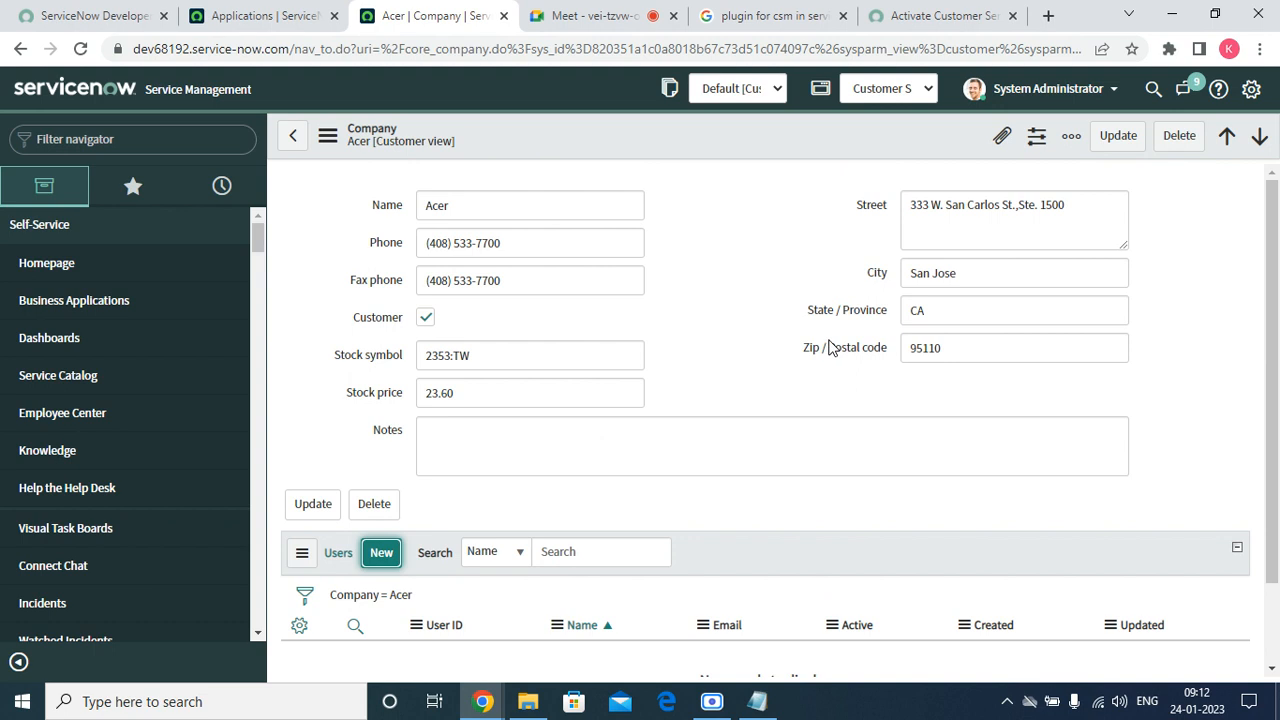
Create a new user from Acer's Users list with User ID 'acer'.
click(396, 553)
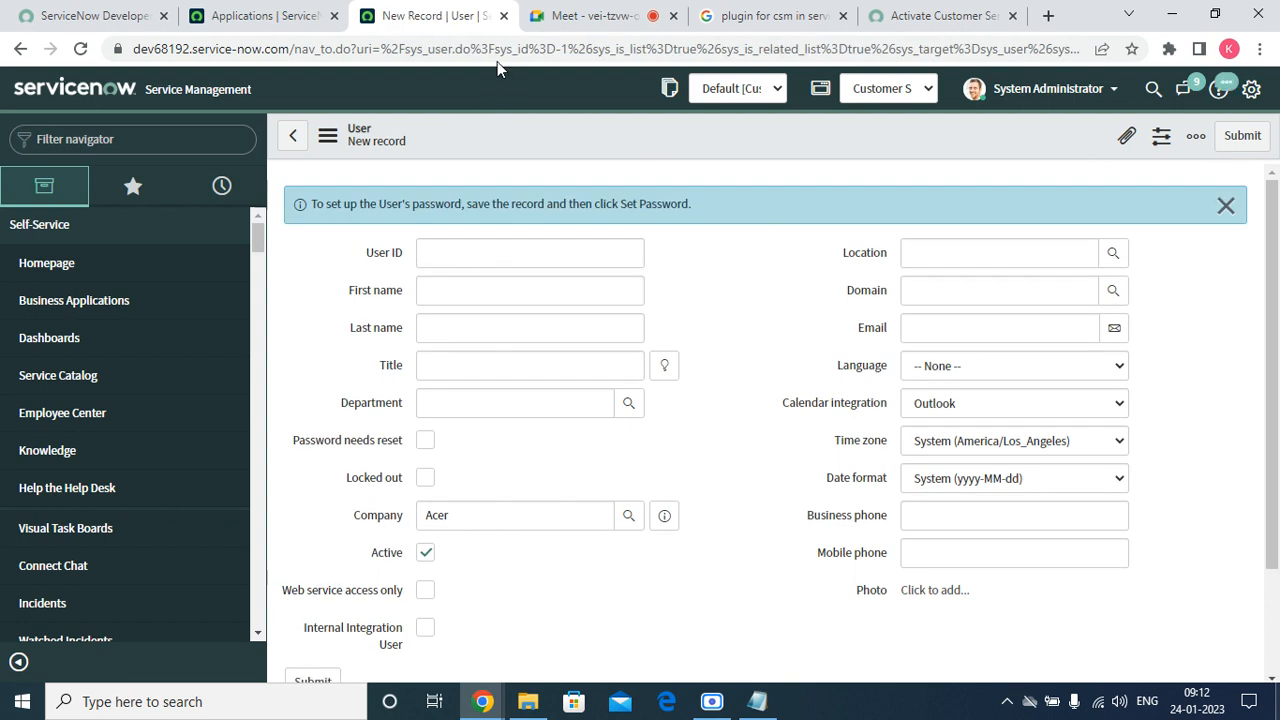
click(450, 254)
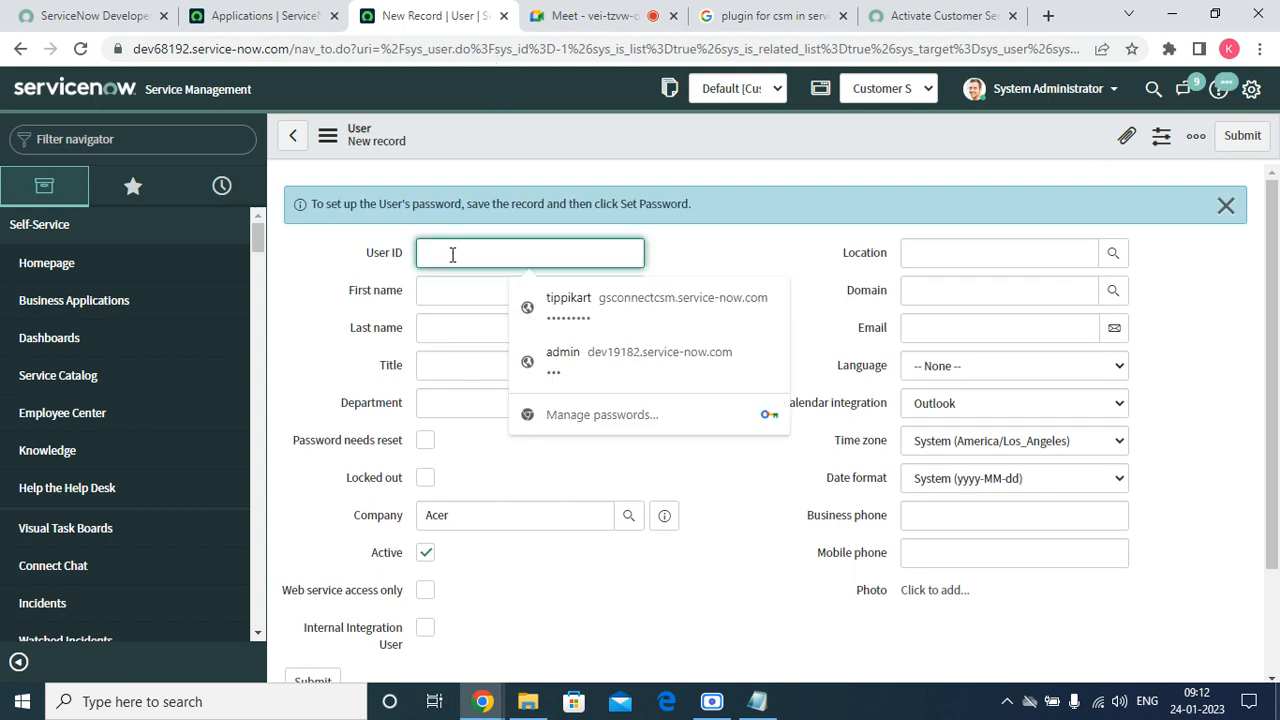
text(cer)
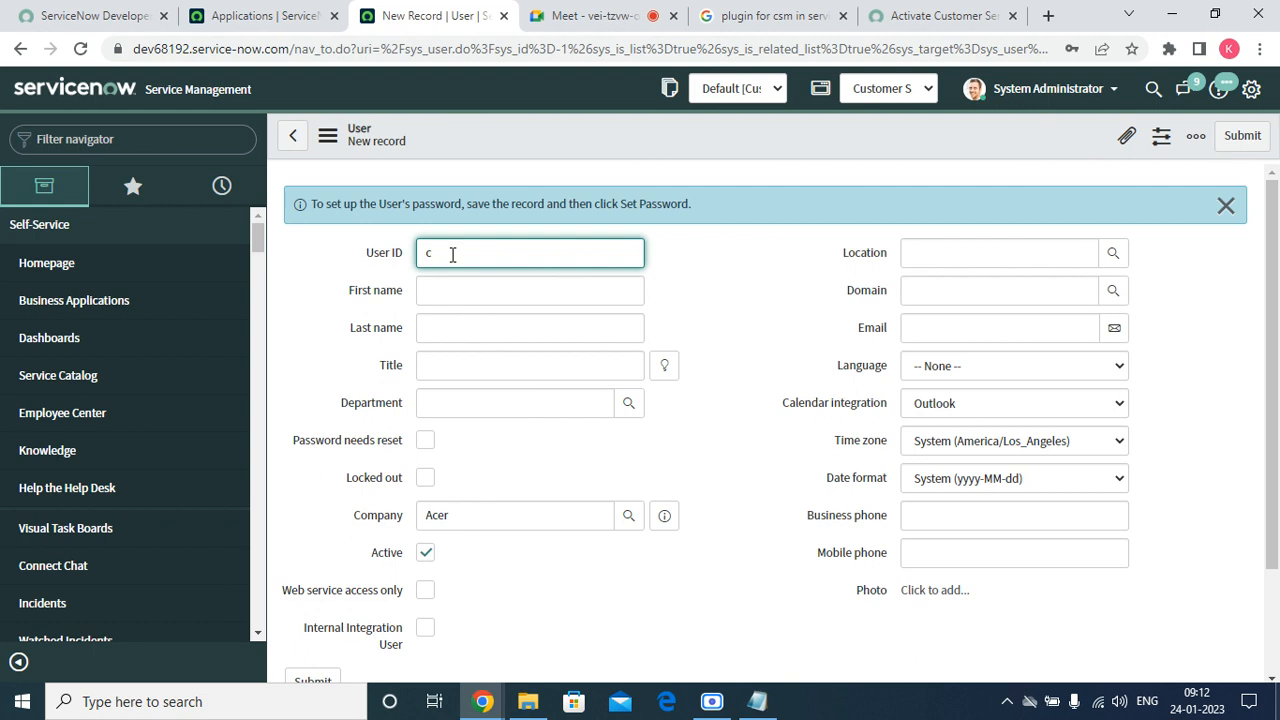
key(BackSpace)
text(acer.user)
key(Tab)
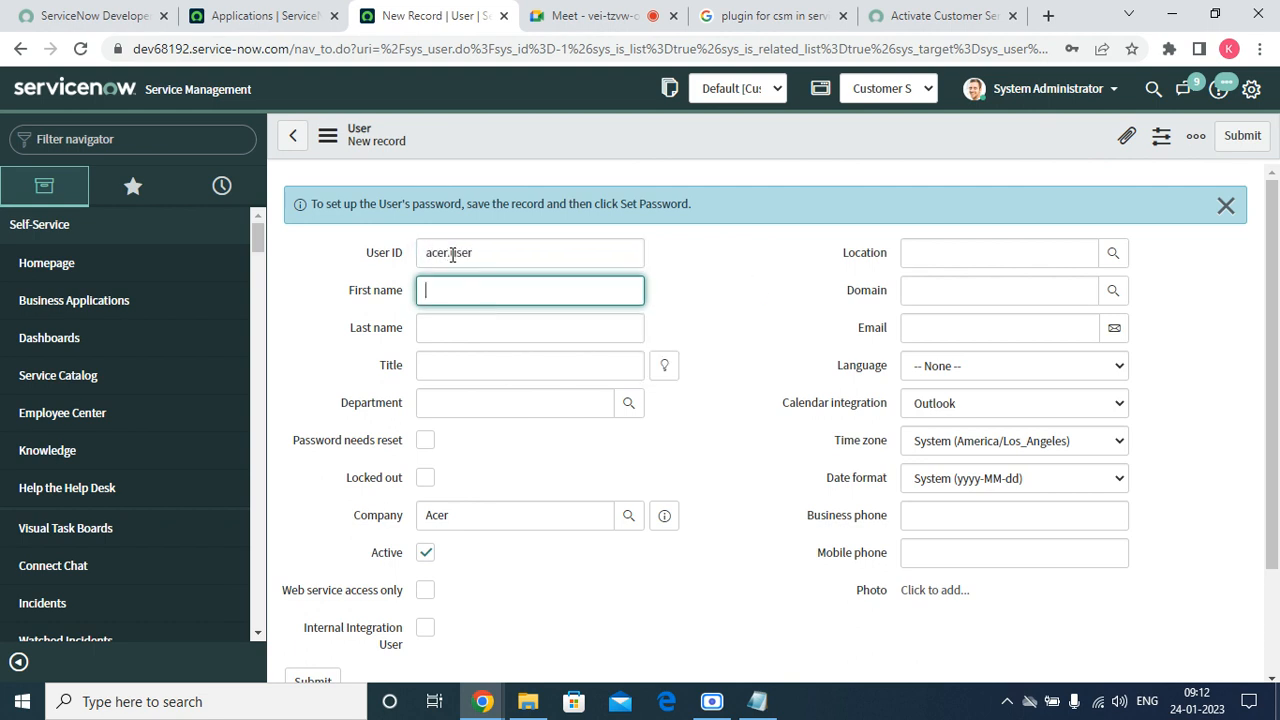
Fill in the new user's first and last names and save the user record.
click(484, 315)
click(484, 280)
text(acer)
key(Tab)
text(us)
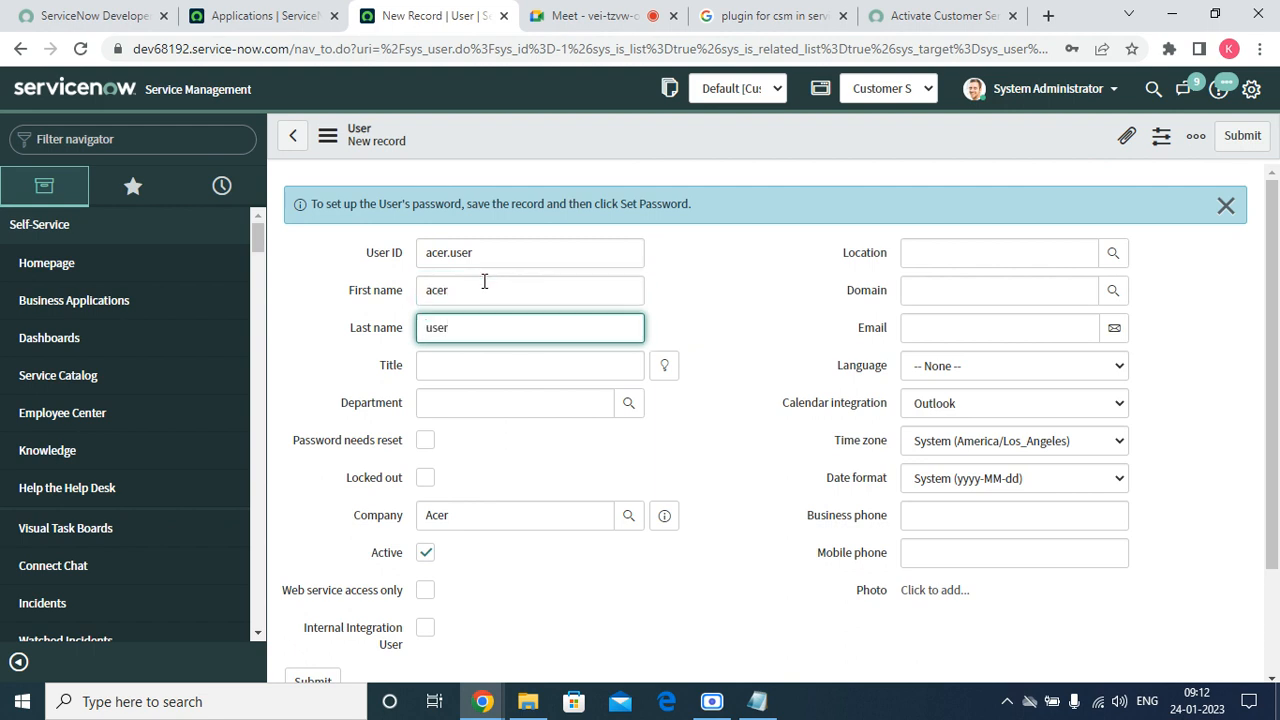
key(Tab)
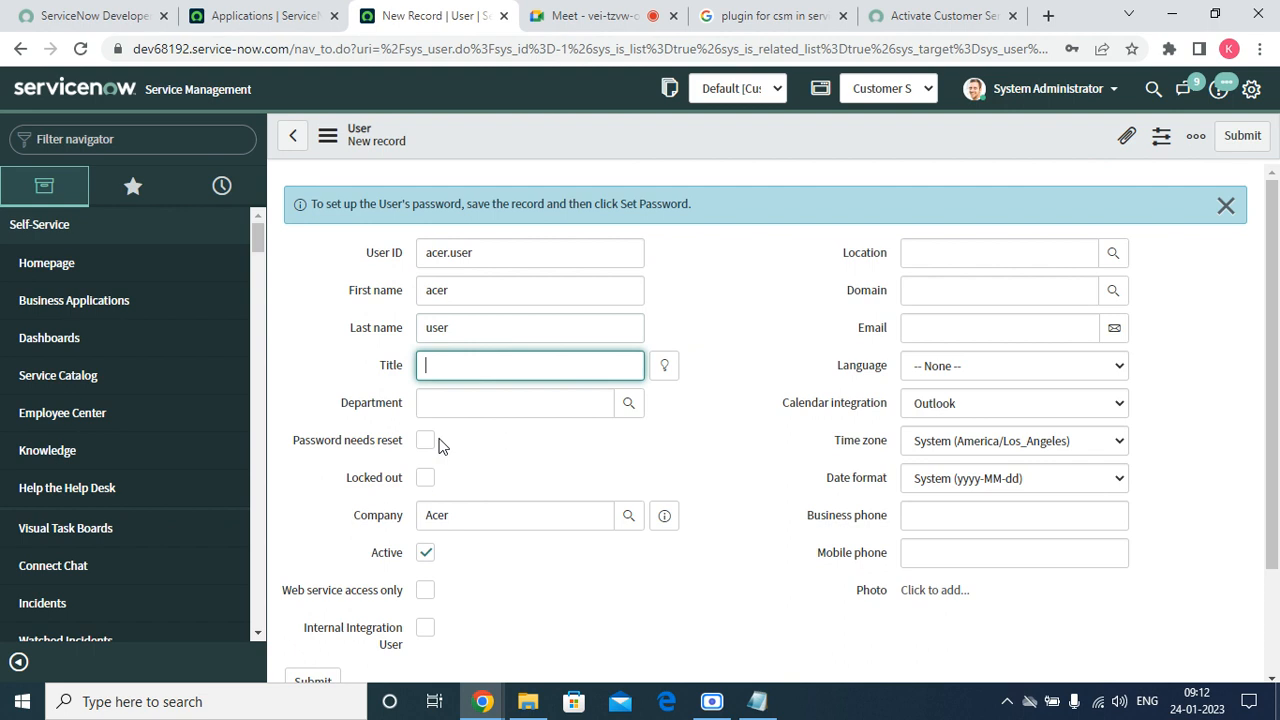
key(Tab)
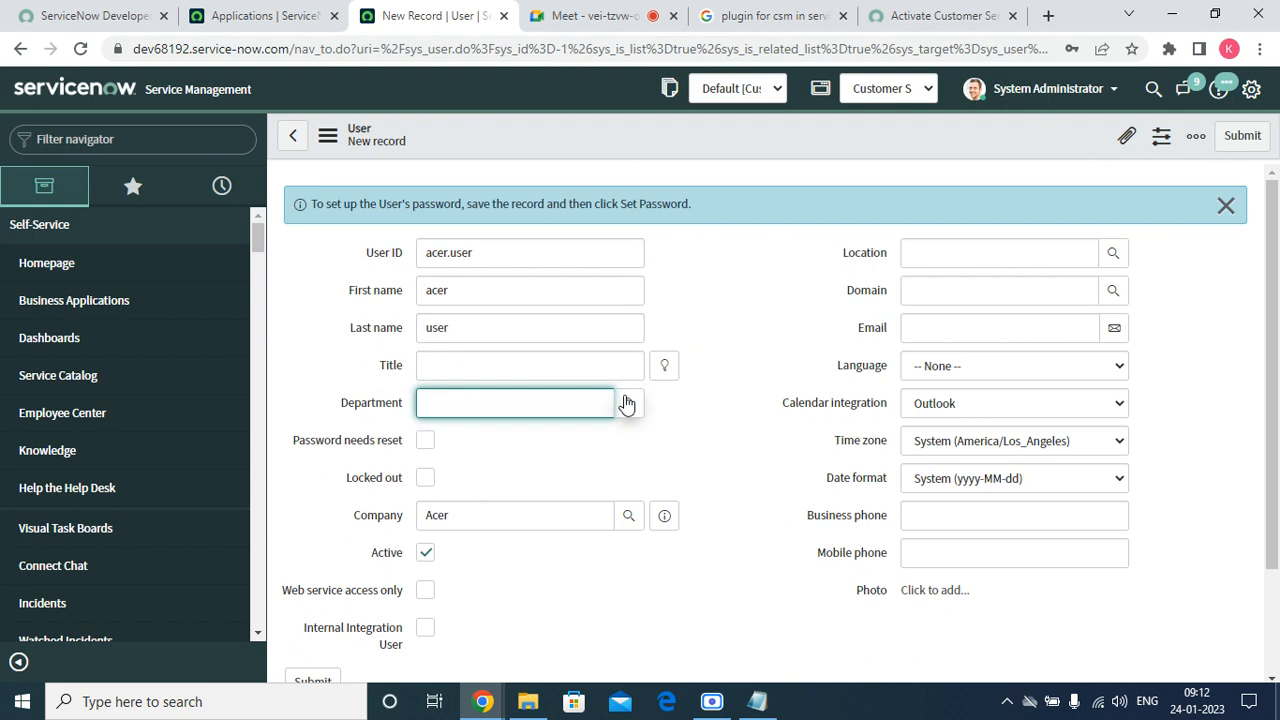
scroll(600, 556, down, 2)
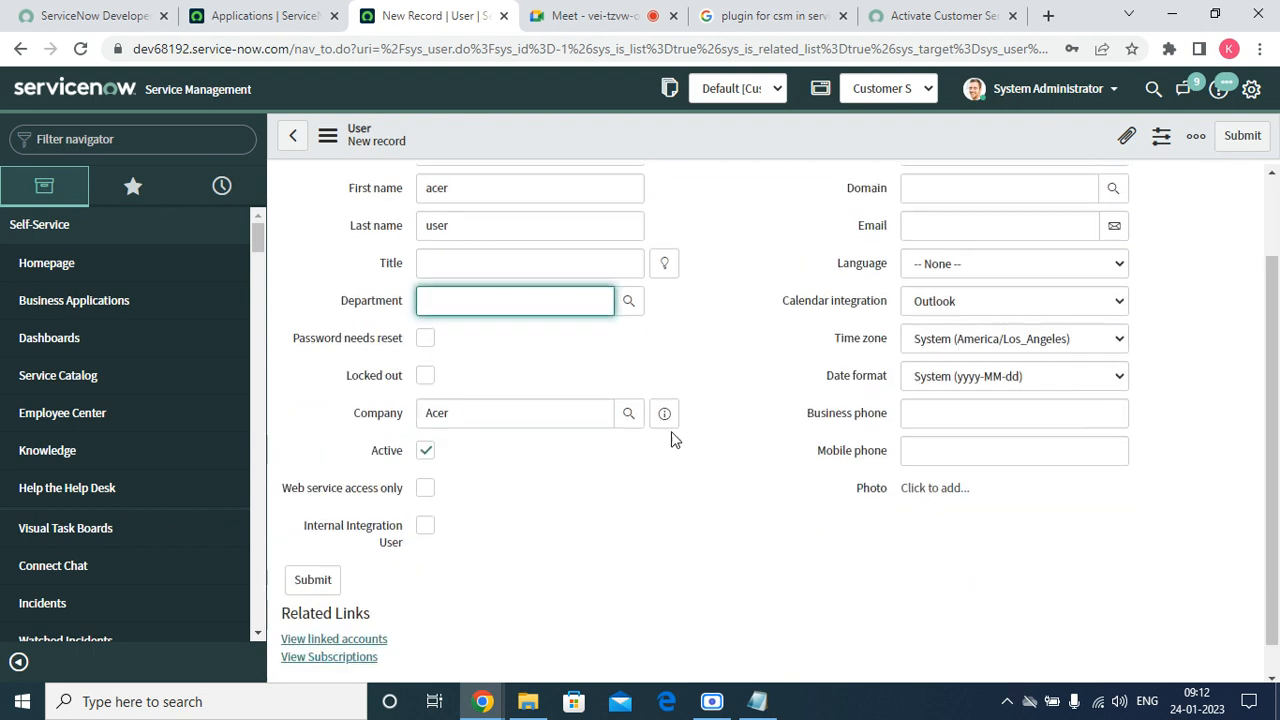
scroll(673, 440, up, 2)
right_click(776, 128)
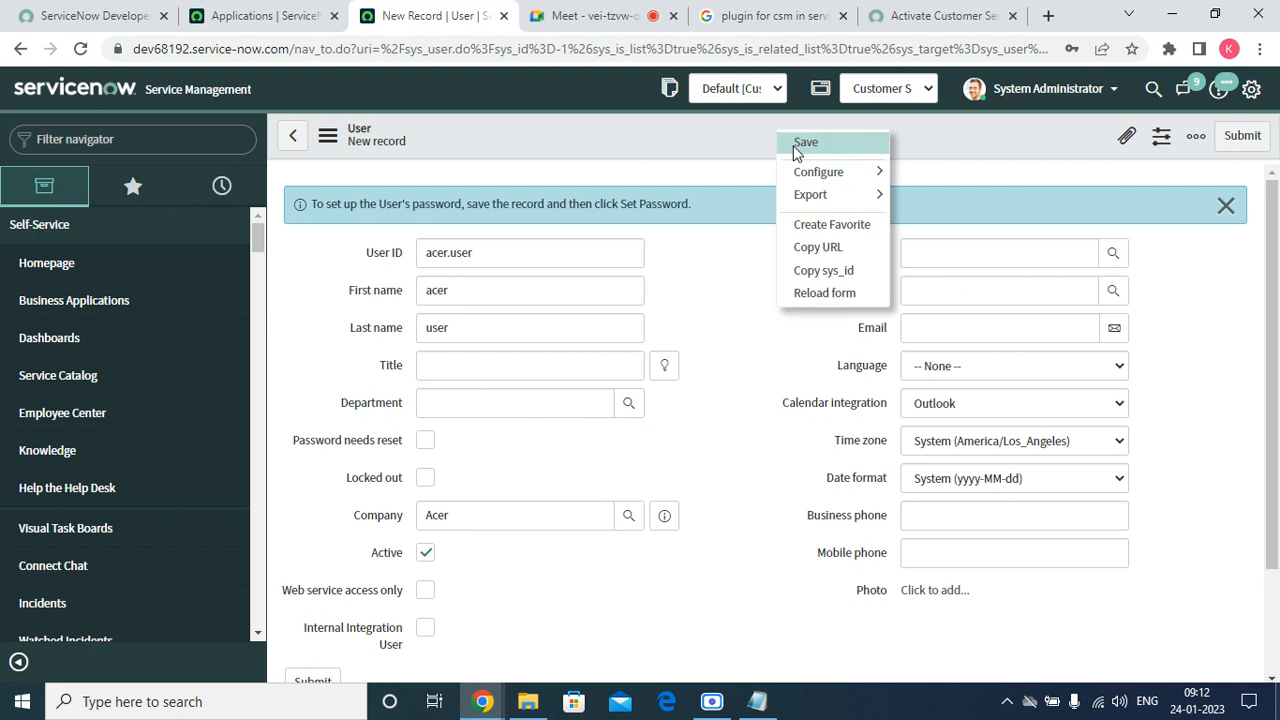
click(800, 148)
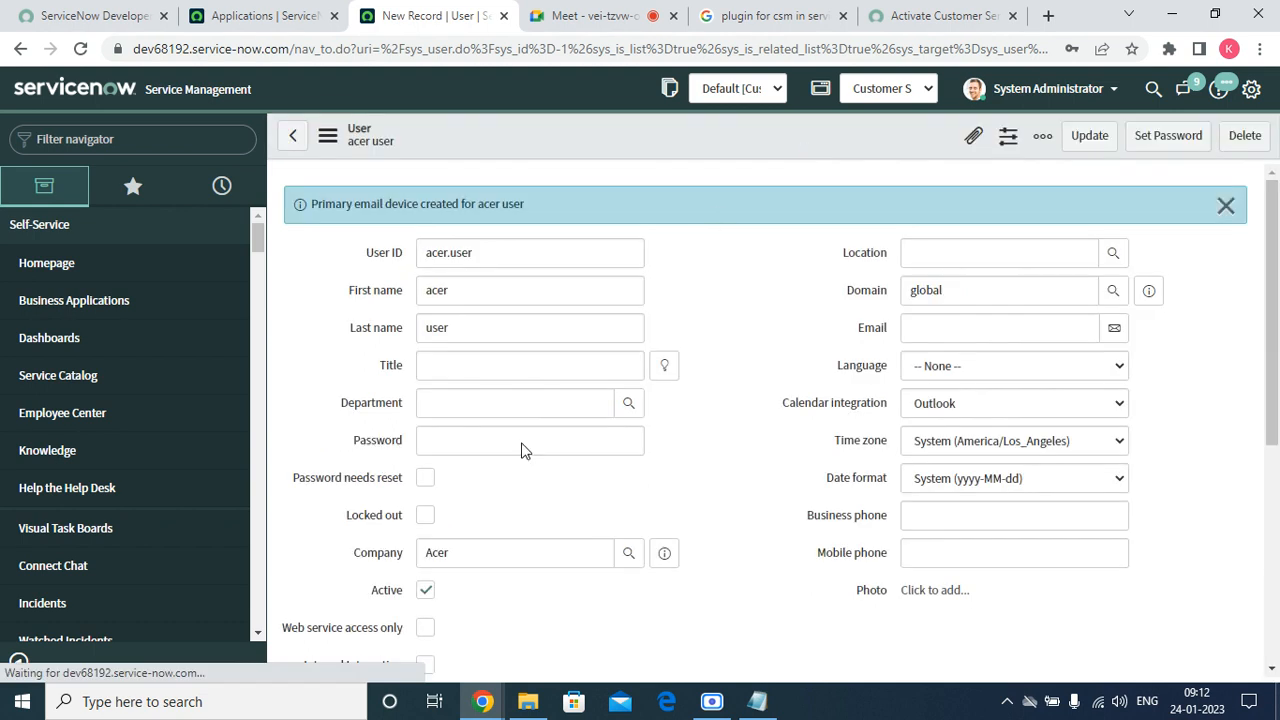
Generate, copy and save a new password for the acer user.
click(1166, 155)
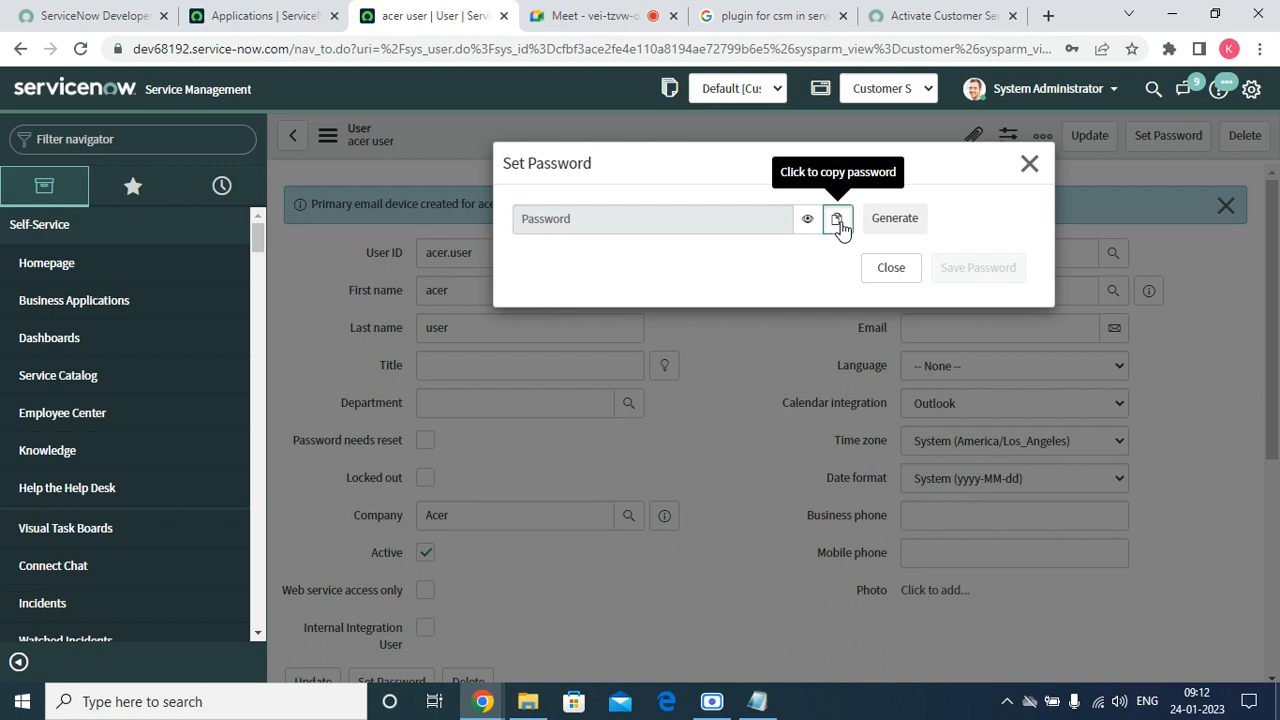
click(887, 270)
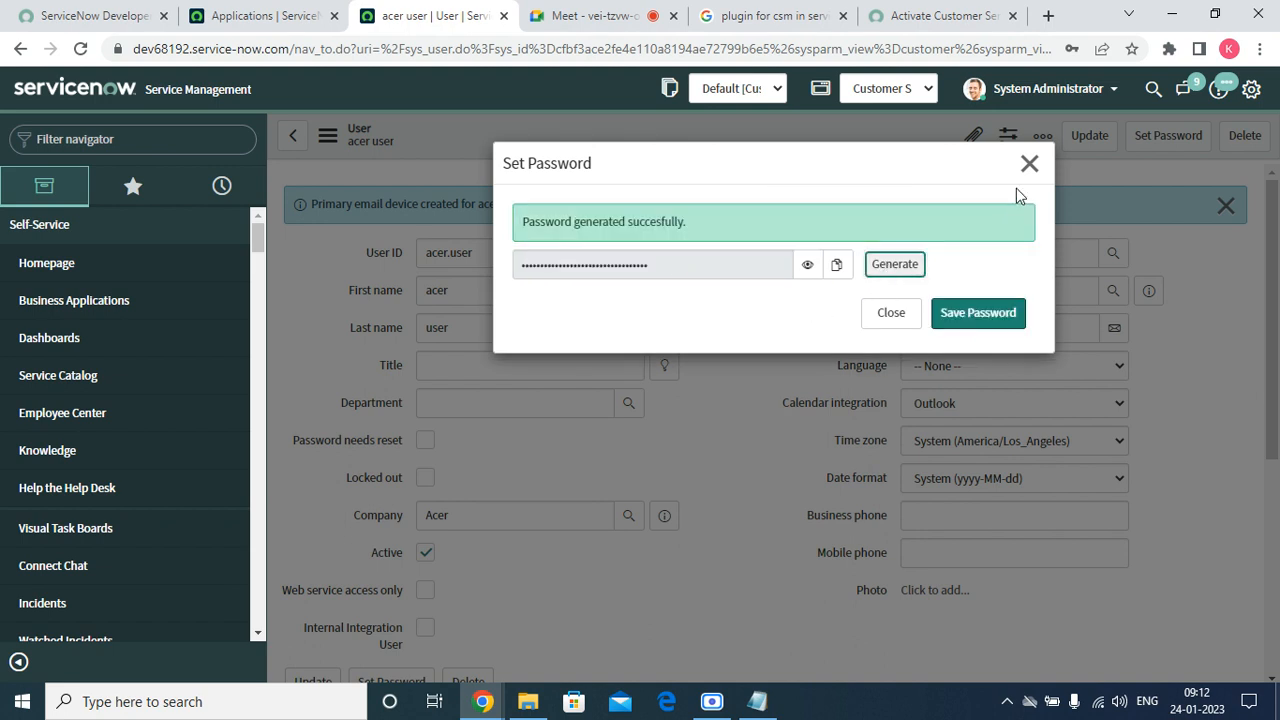
click(836, 266)
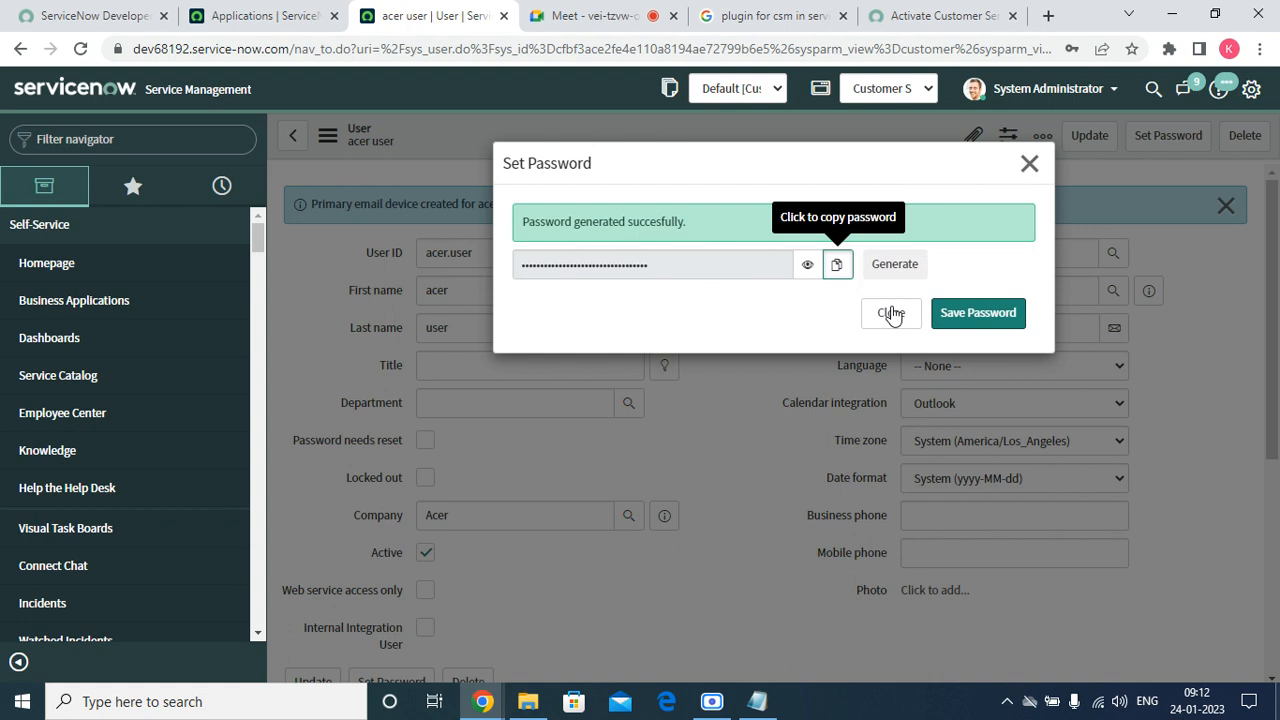
click(993, 318)
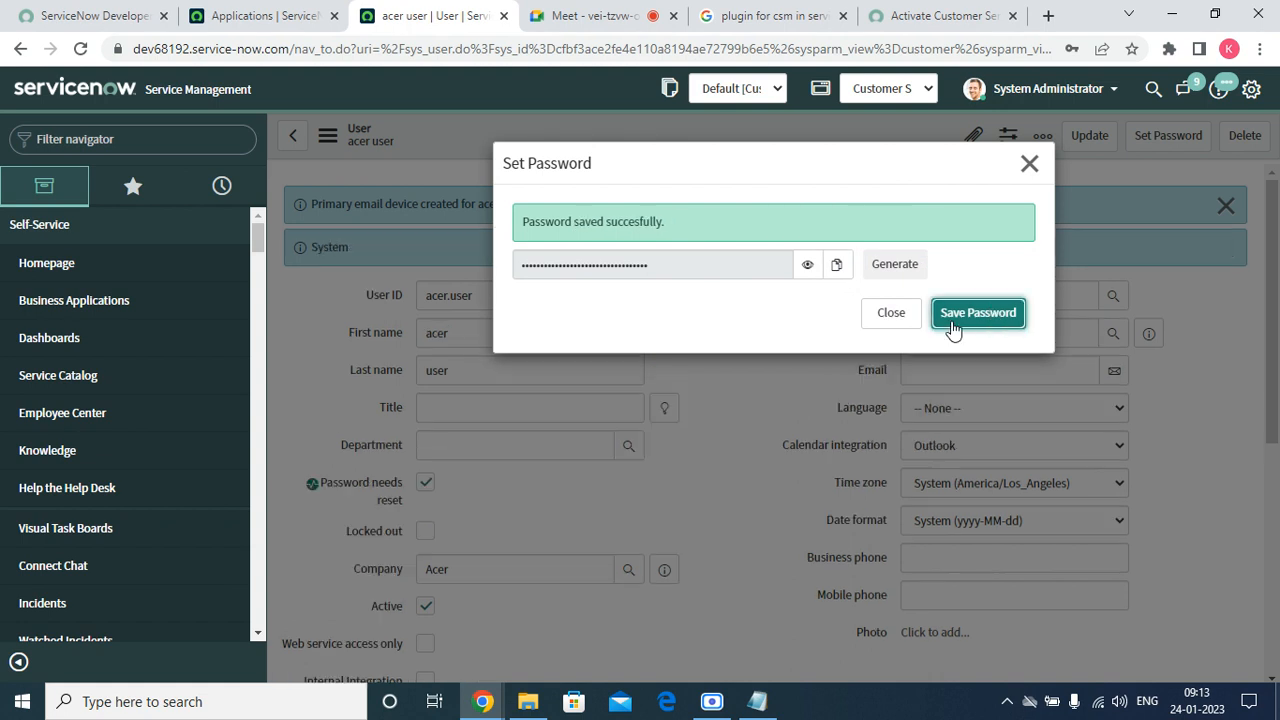
click(1030, 164)
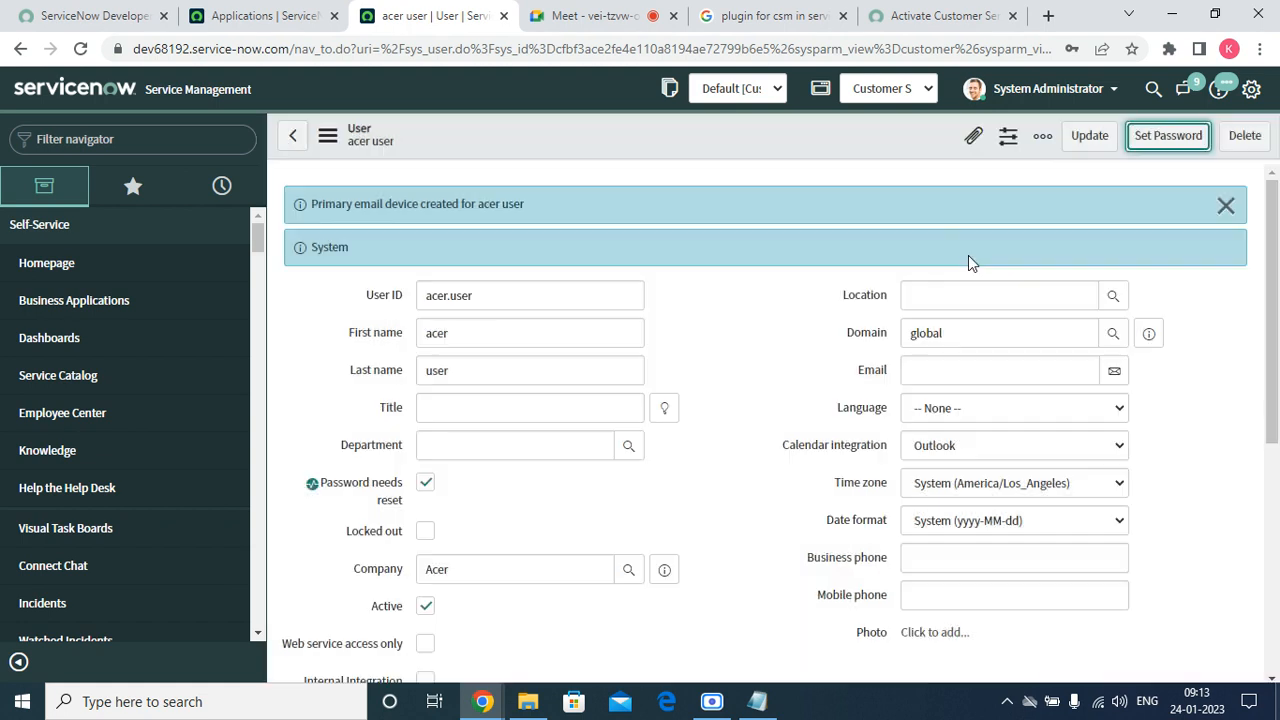
Dismiss the message banners and open the Roles related list editor.
click(1227, 206)
scroll(676, 398, down, 3)
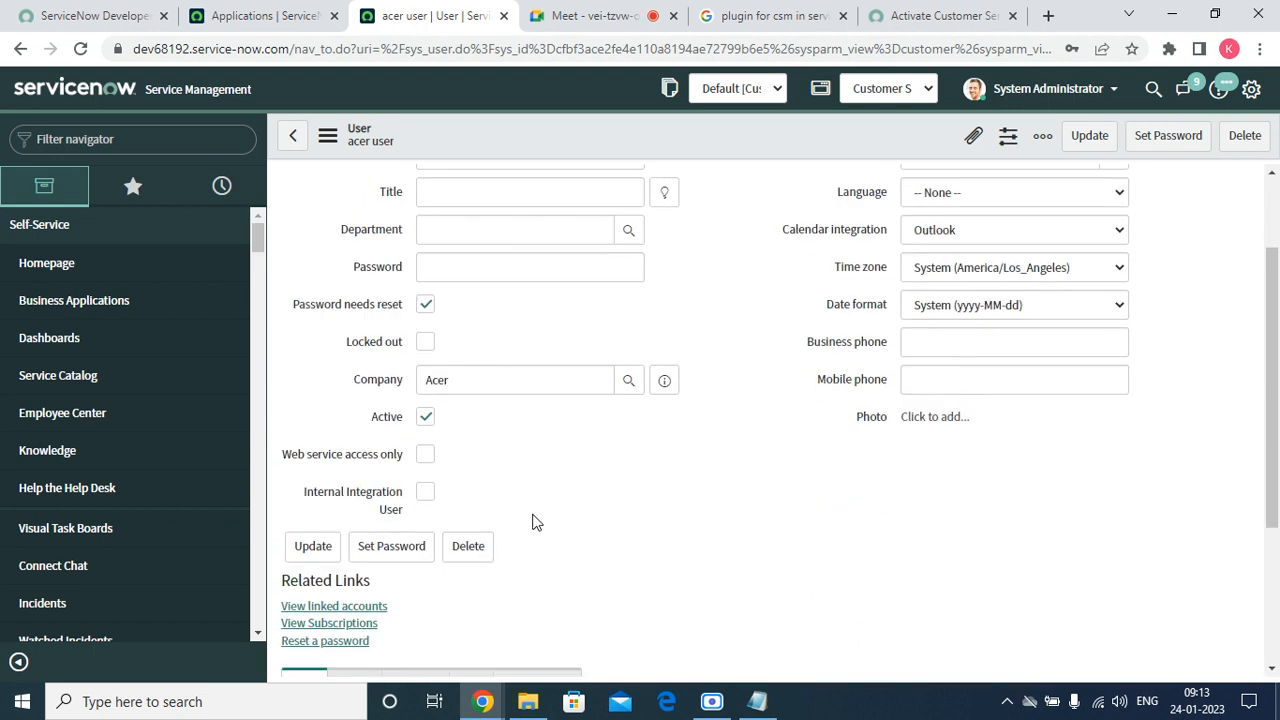
scroll(533, 521, down, 3)
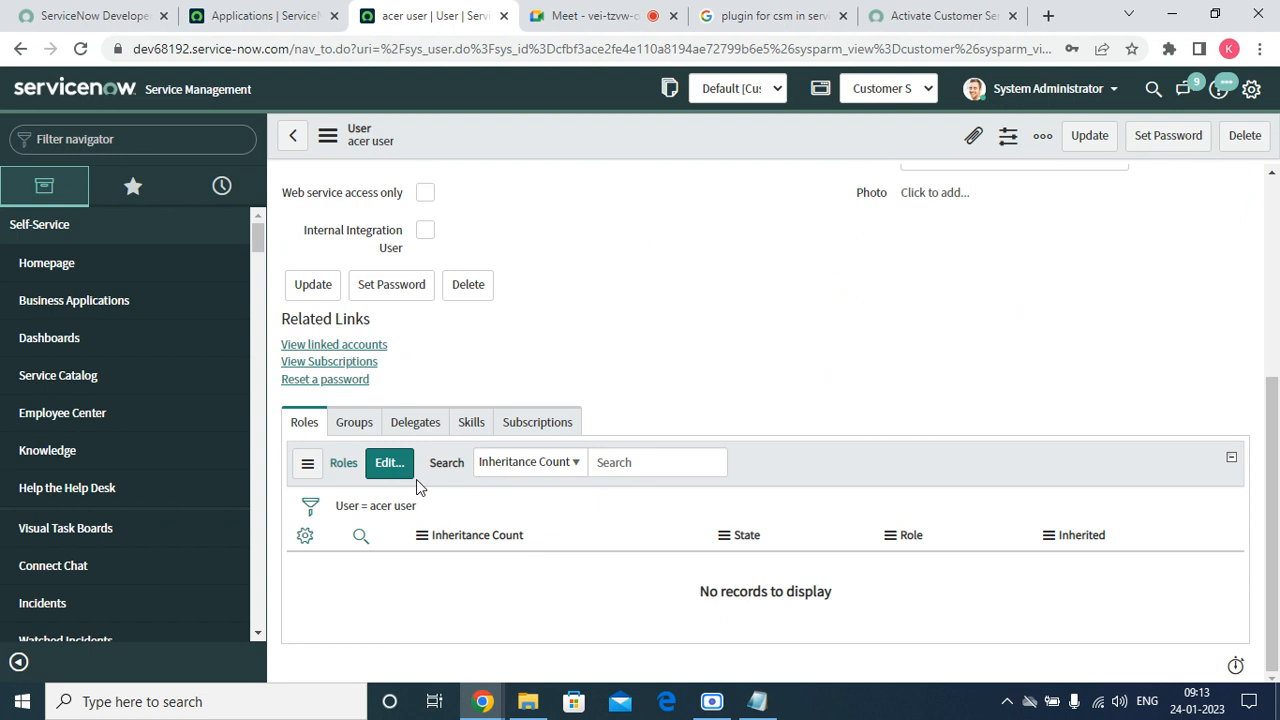
click(397, 477)
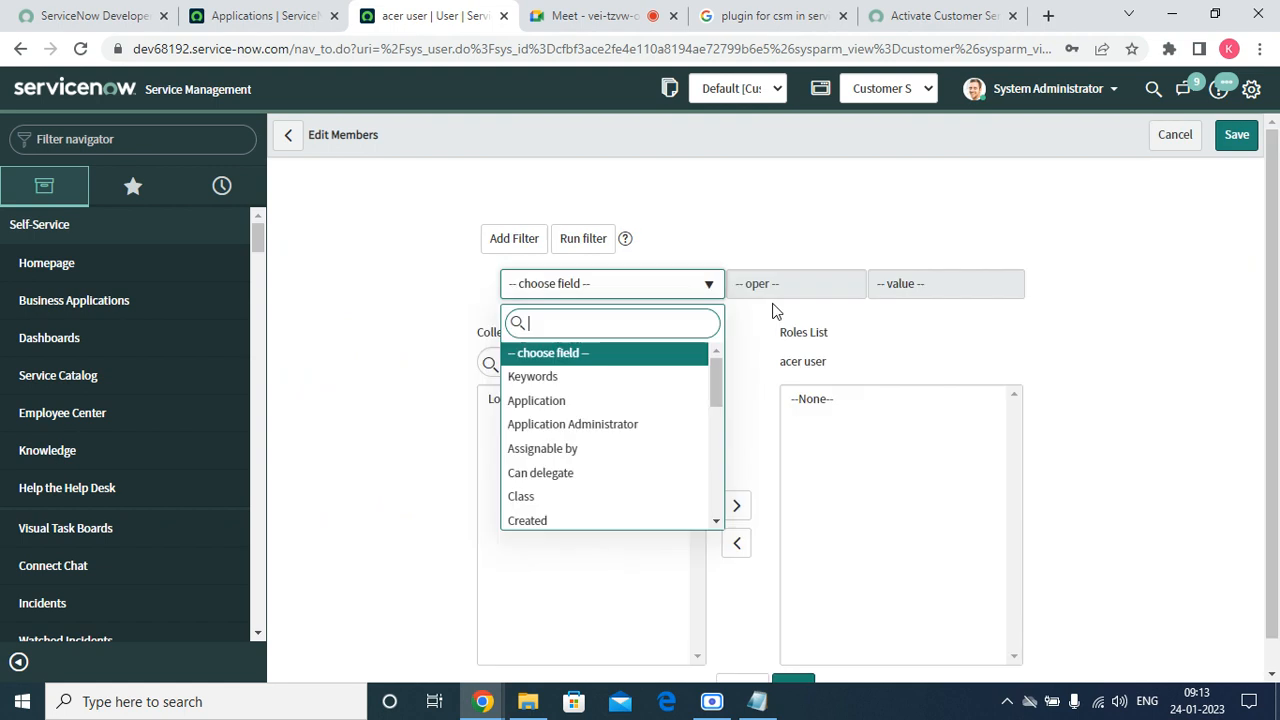
Search 'snc', move snc_internal into the acer user's Roles List, and save.
click(603, 364)
text(sn)
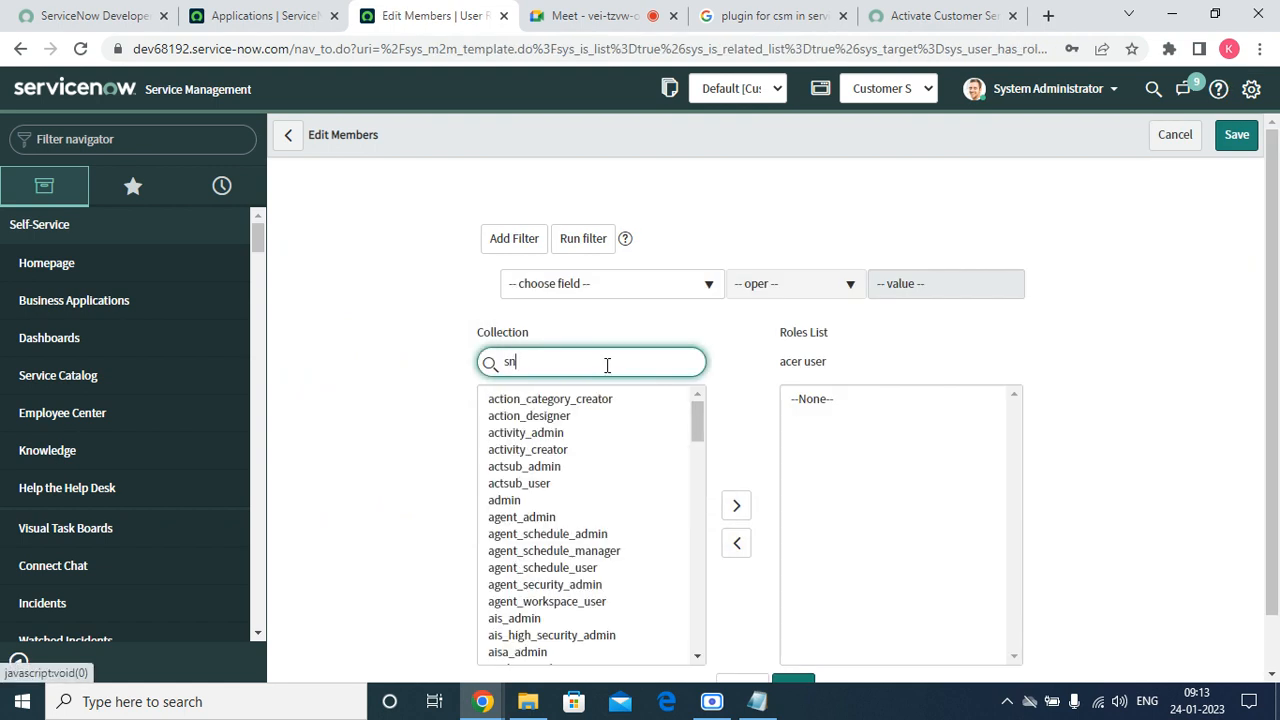
text(c_)
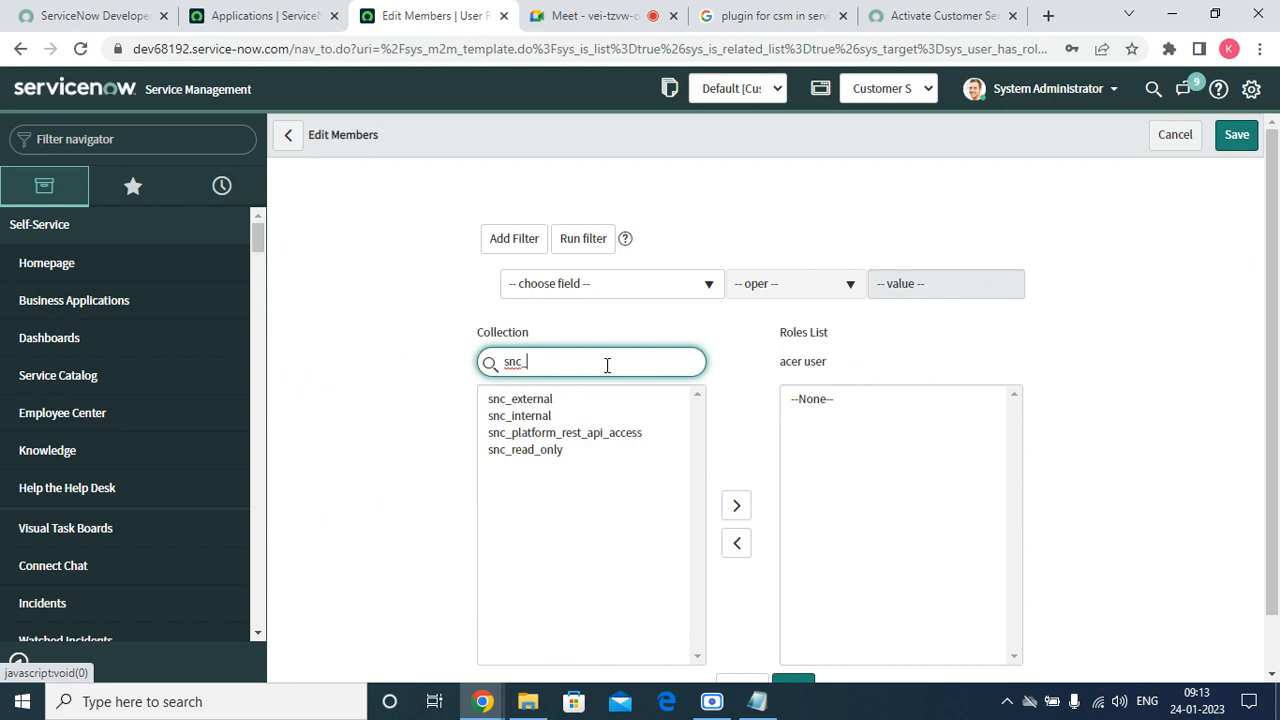
double_click(569, 417)
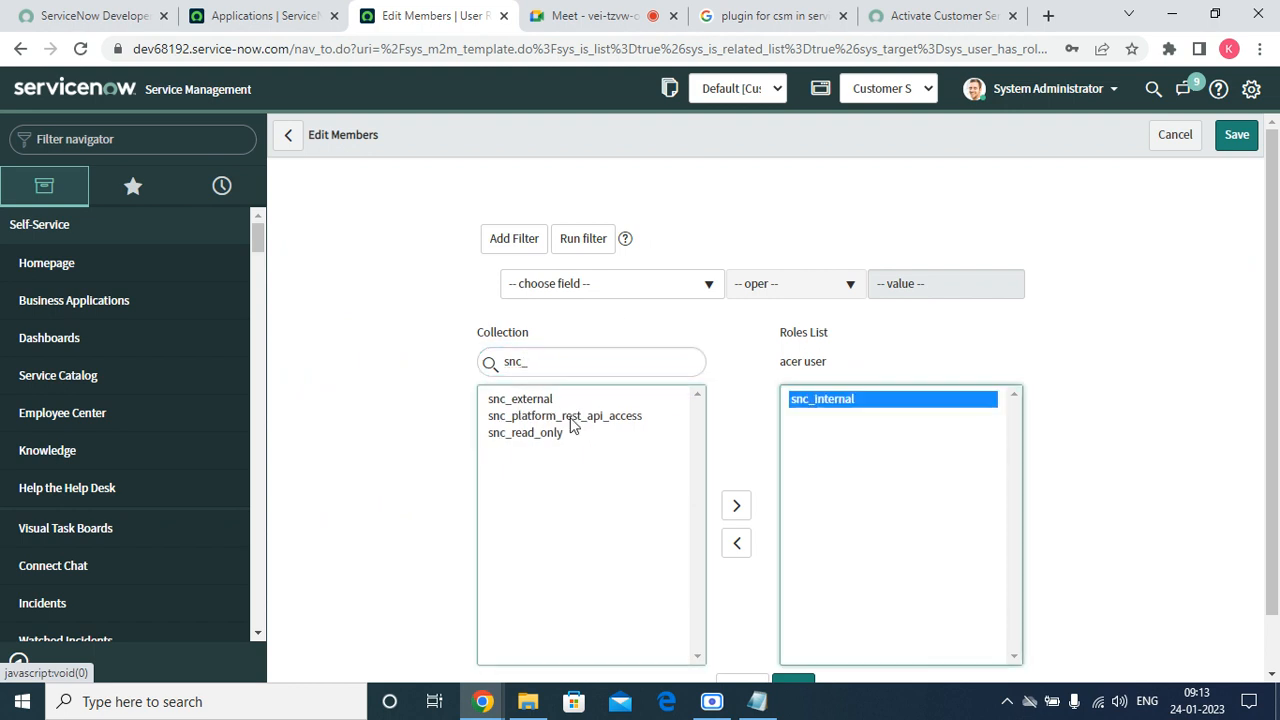
scroll(805, 520, down, 1)
click(785, 638)
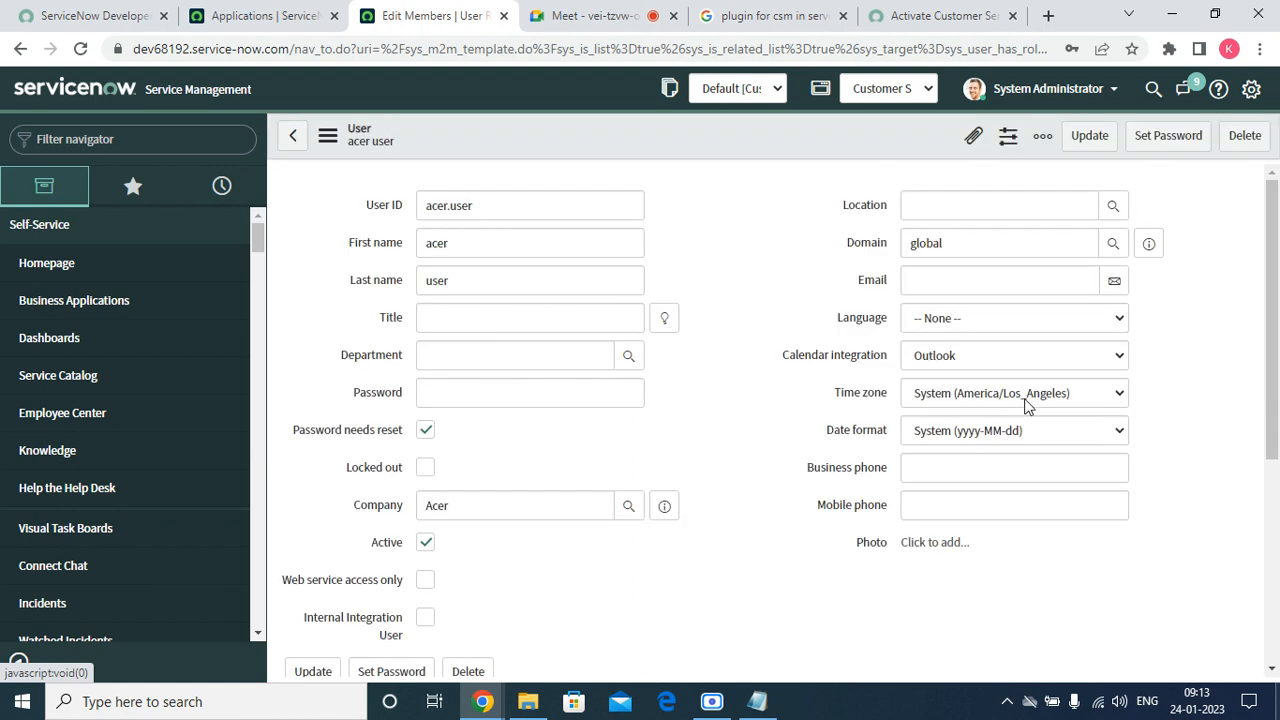
Open an incognito window and load the dev68192.service-now.com instance.
click(1259, 48)
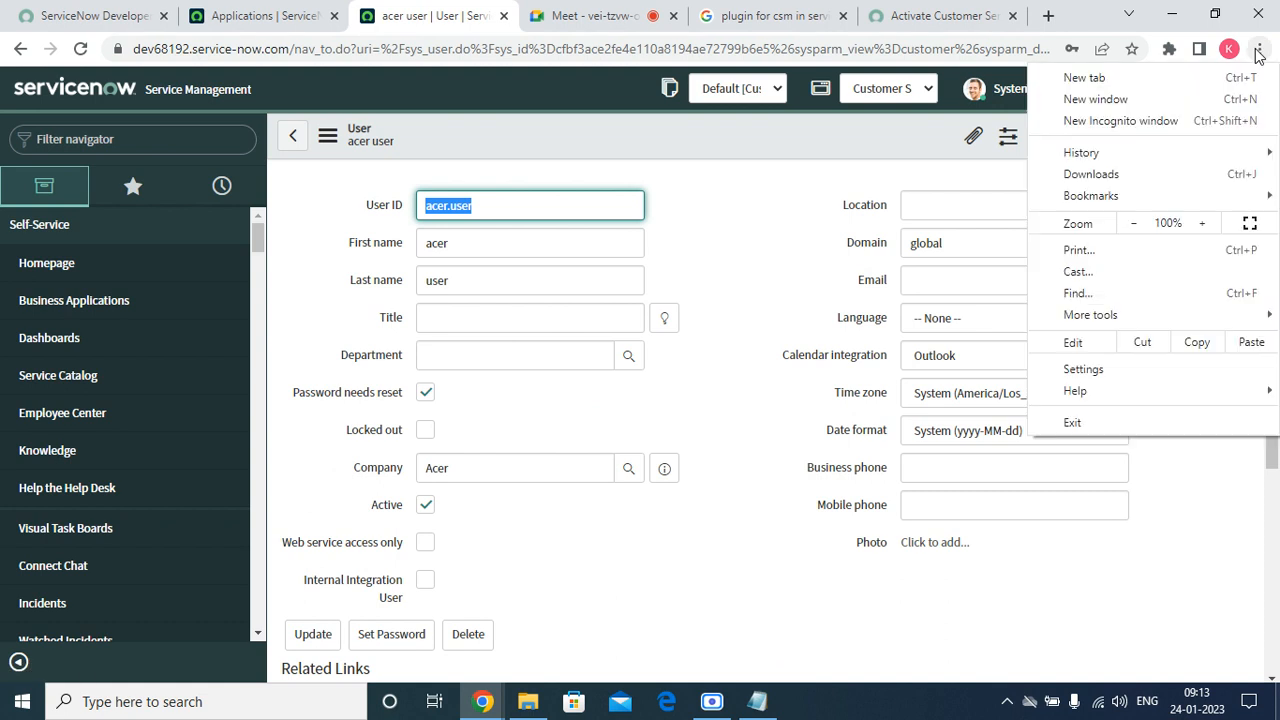
click(1121, 129)
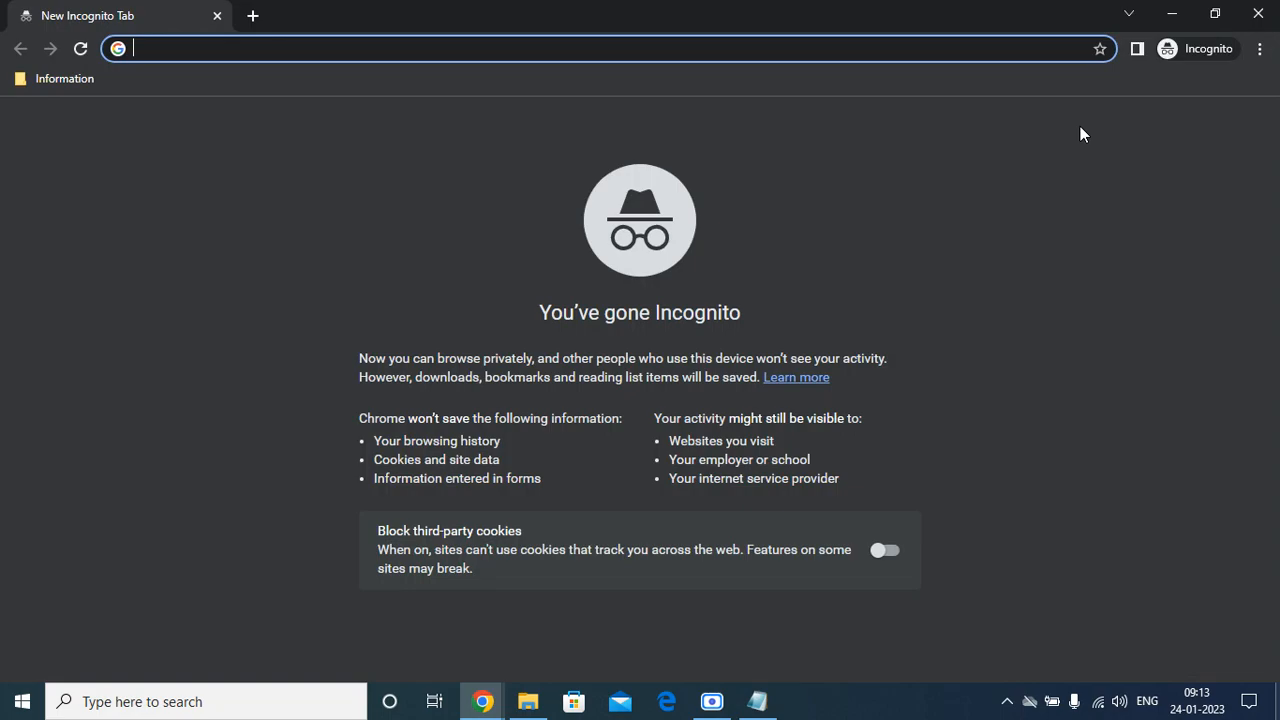
text(dev1)
key(BackSpace)
key(BackSpace)
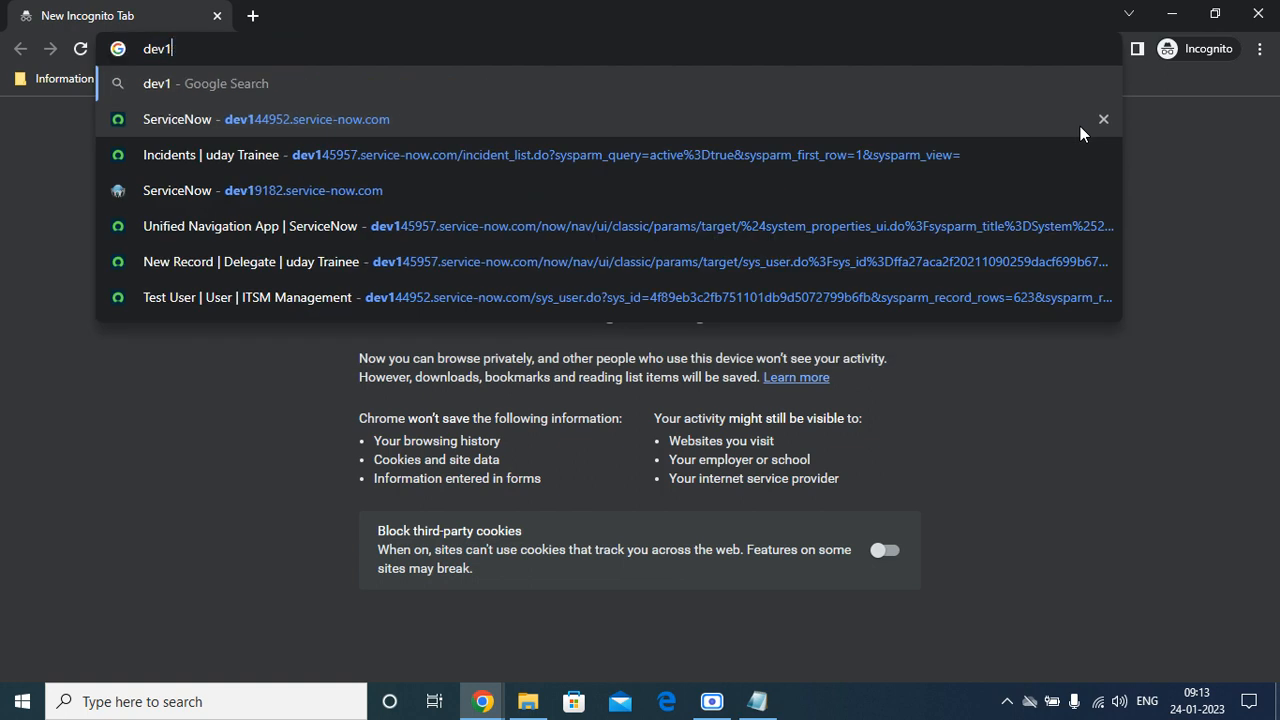
text(68192.service-now.com)
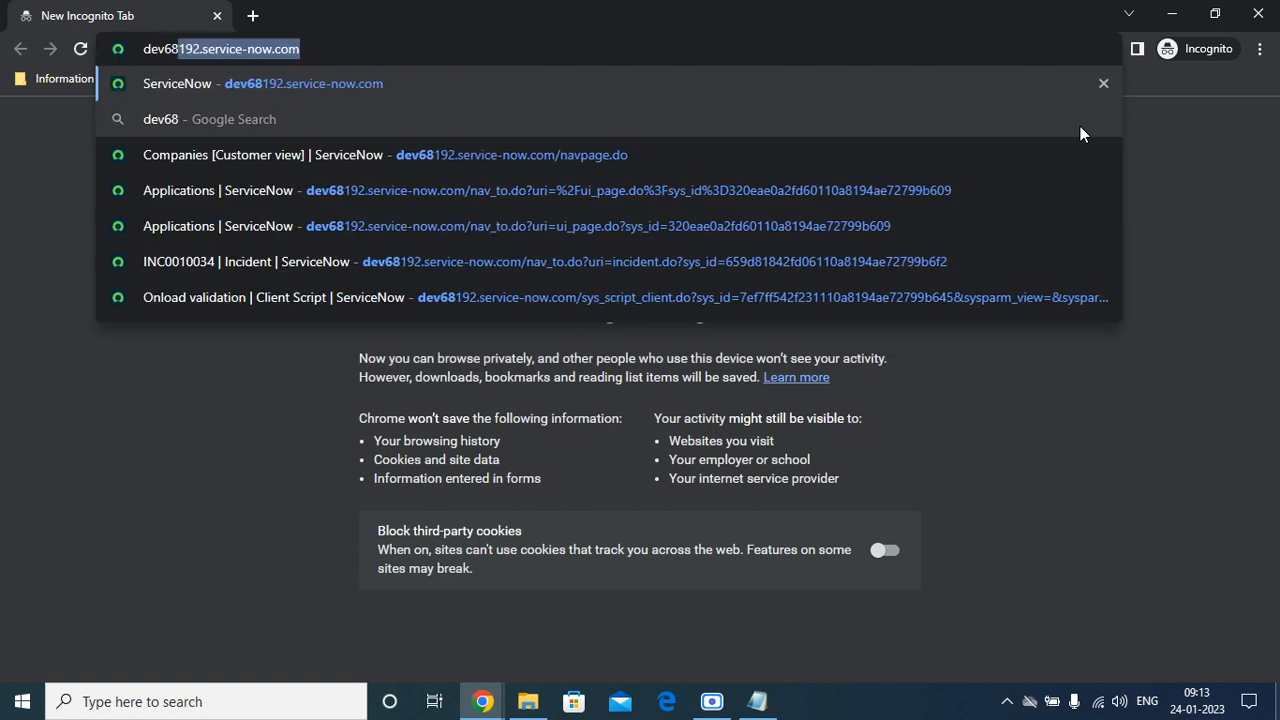
key(Return)
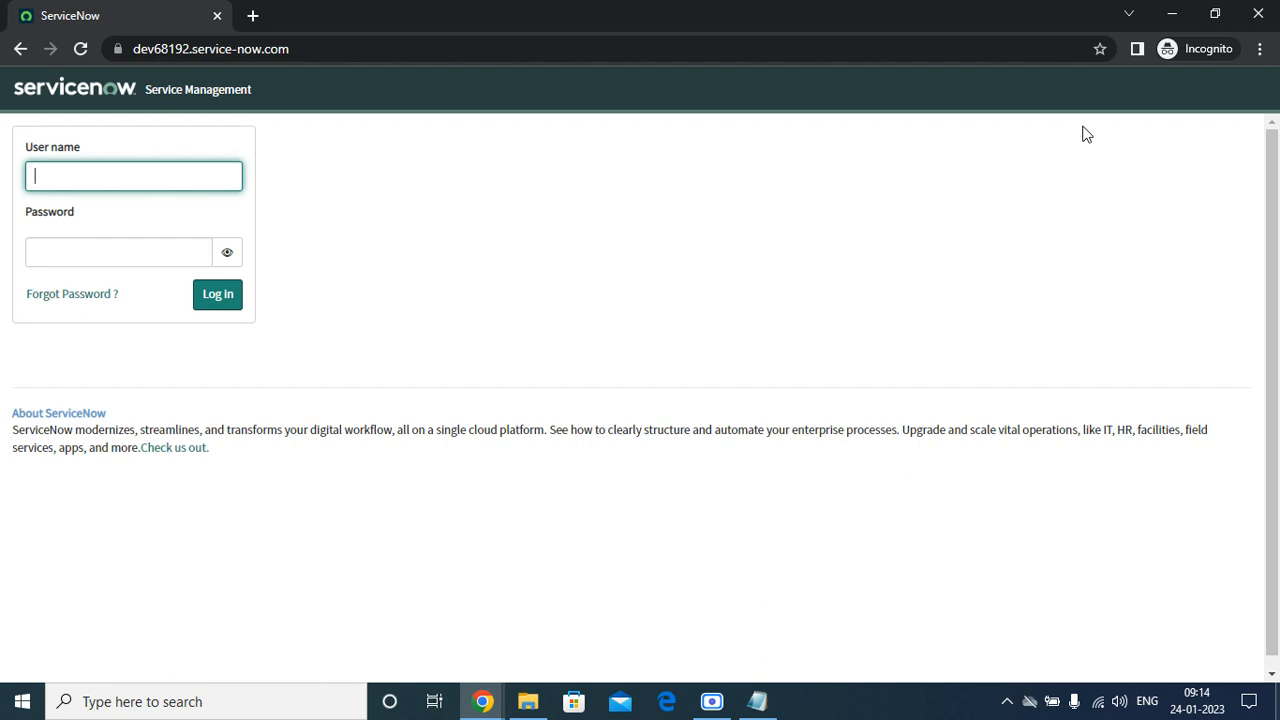
Log in with user name 'acer' and the copied password.
text(acer.user)
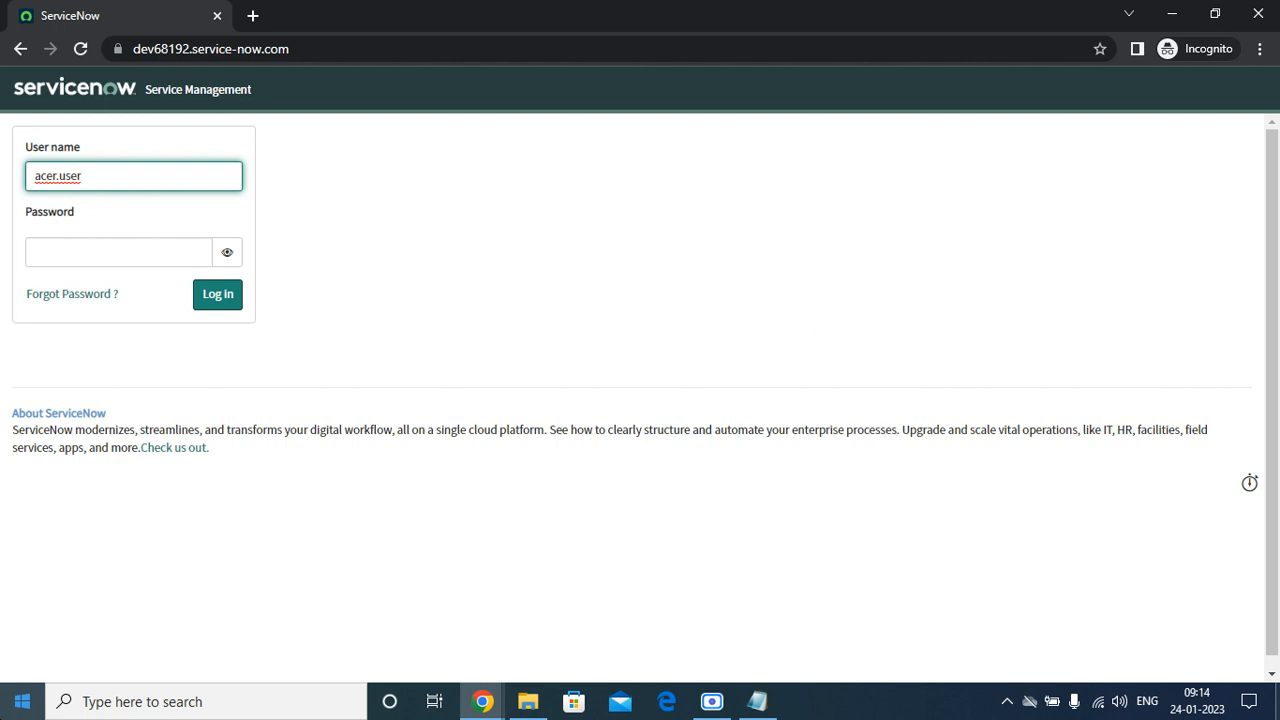
click(91, 255)
right_click(90, 253)
click(132, 430)
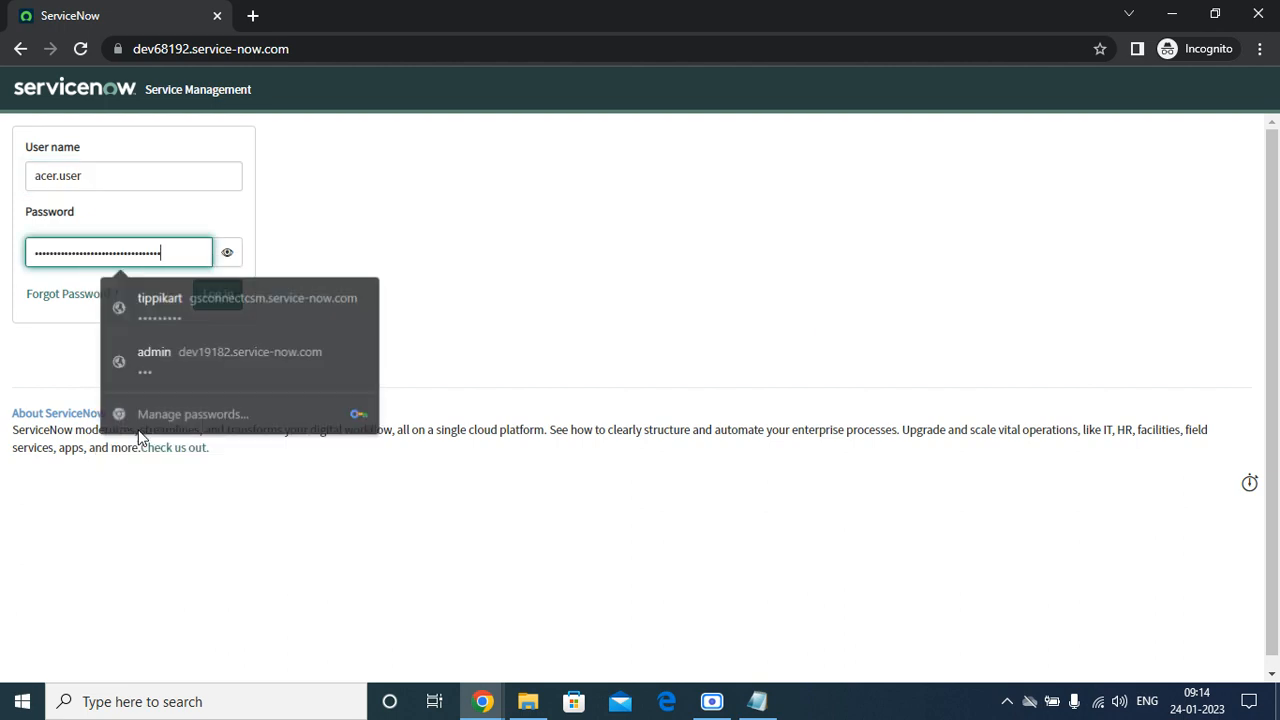
click(218, 290)
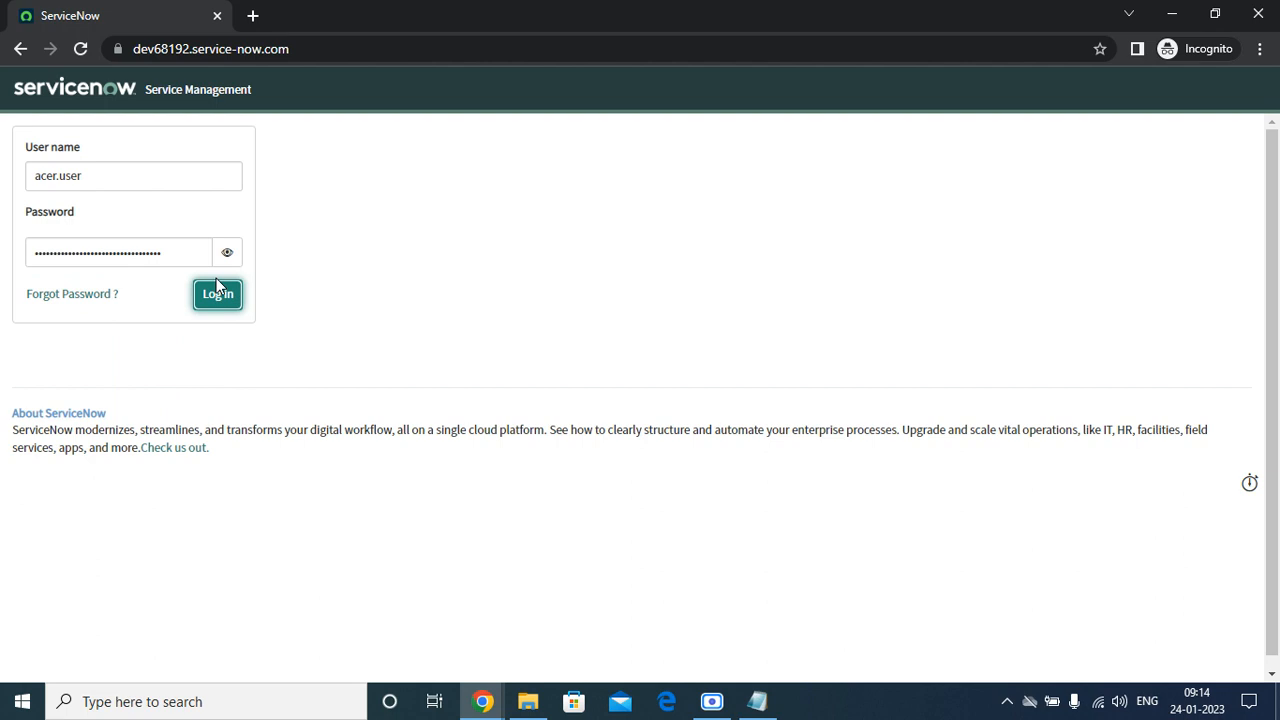
Paste the temporary password as current, enter a new password twice, and submit.
click(179, 303)
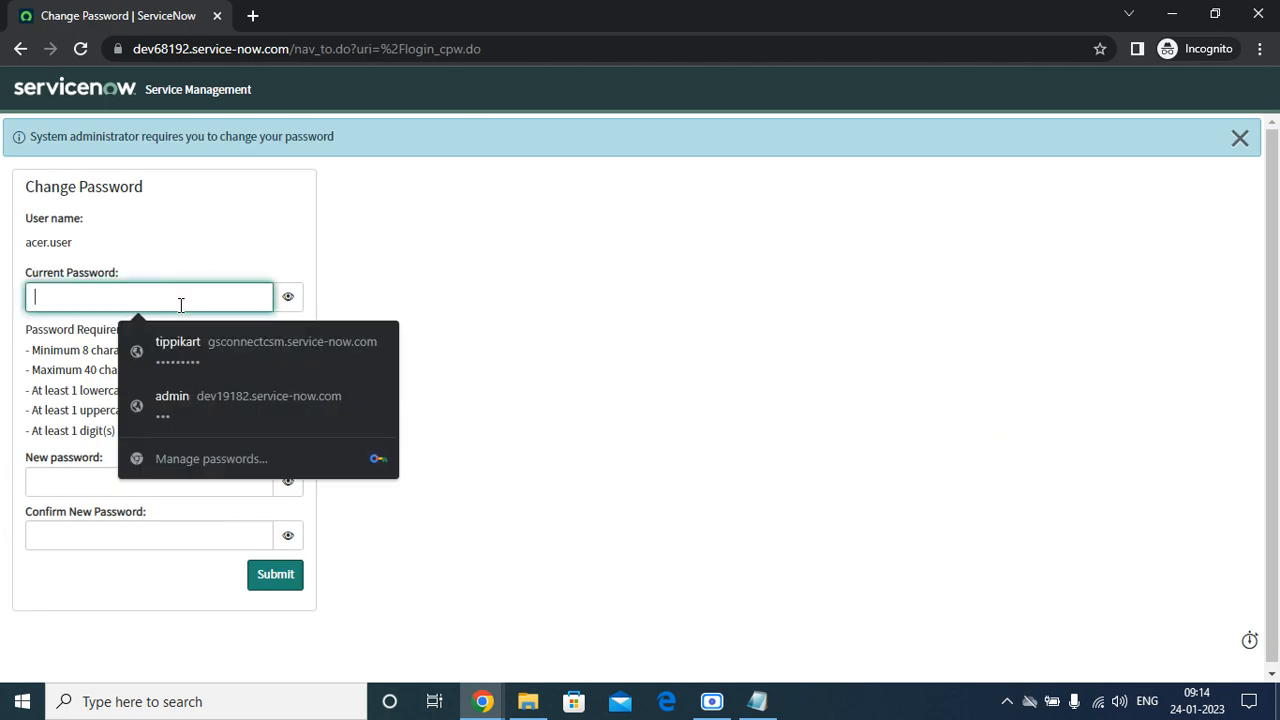
right_click(178, 306)
click(239, 487)
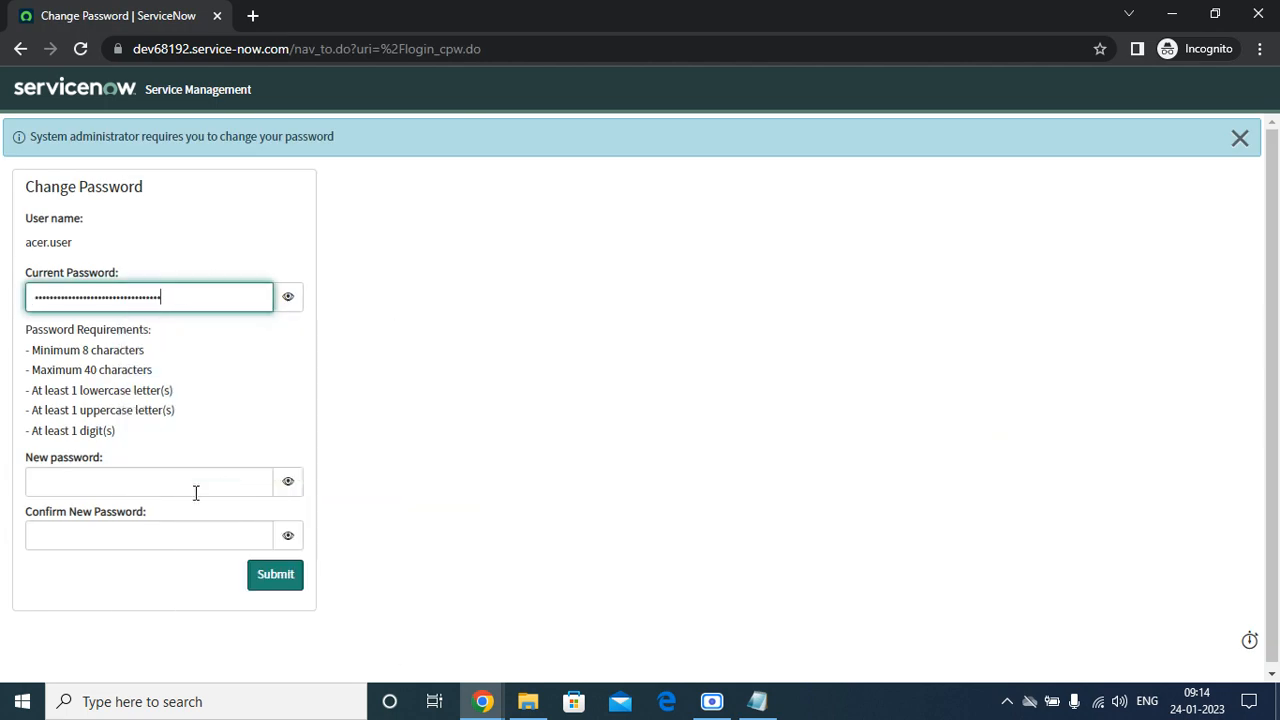
click(195, 484)
text(•)
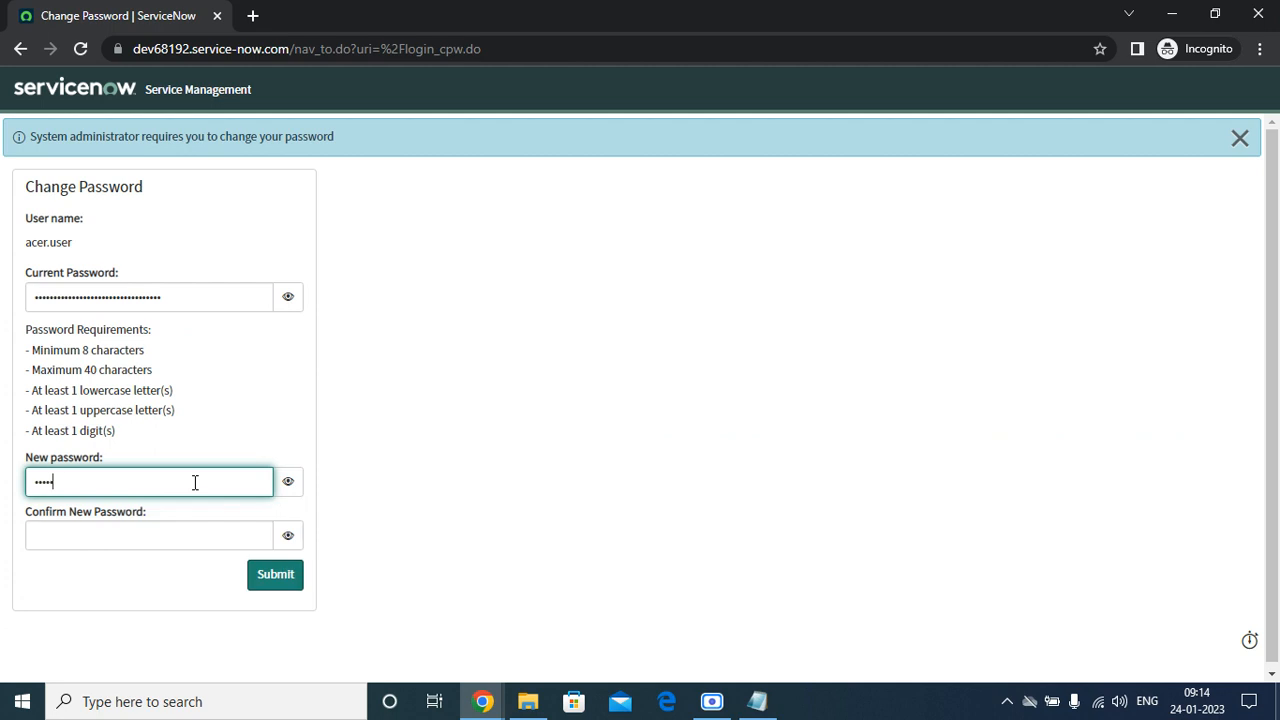
key(Tab)
key(Tab)
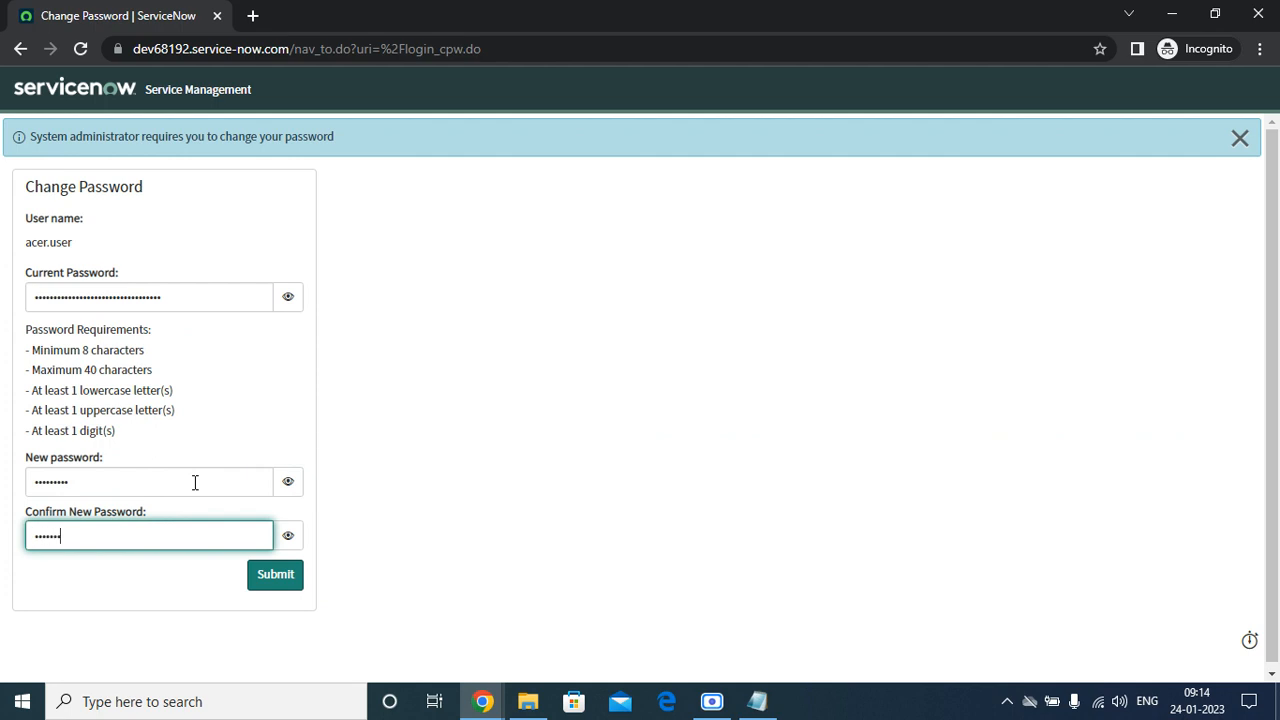
click(266, 580)
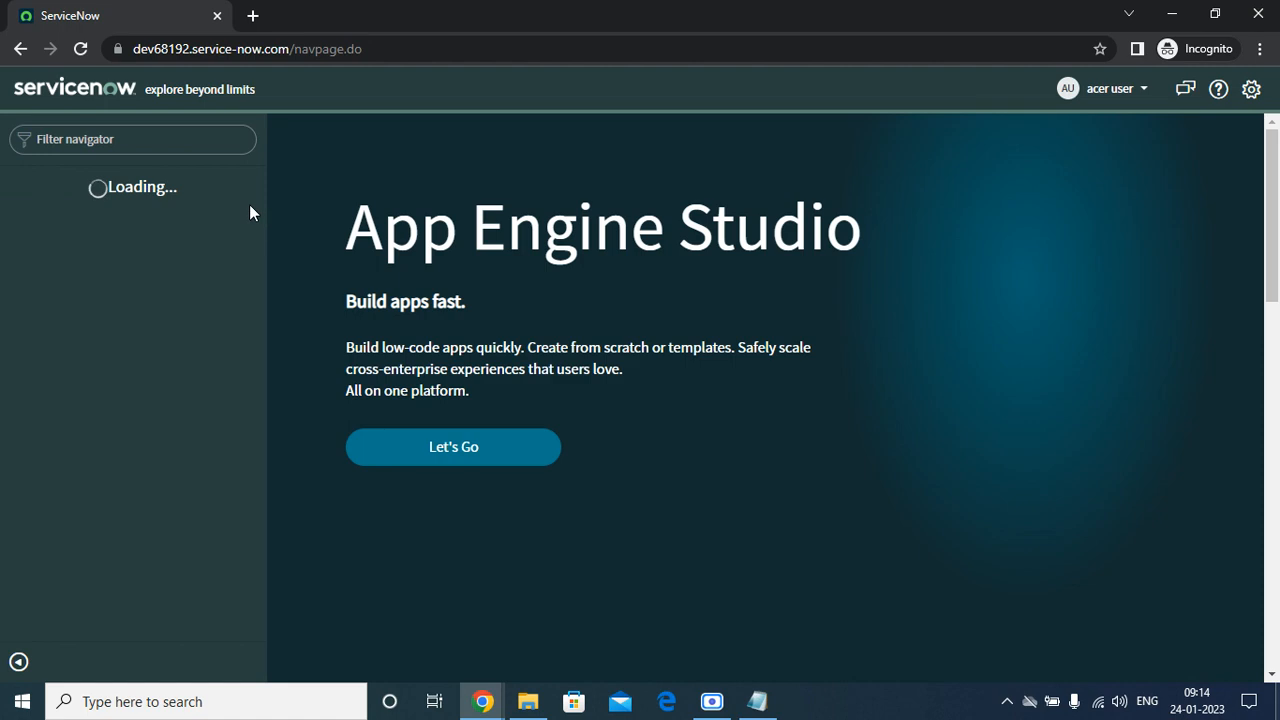
Expand and collapse the Self-Service, Connect and Skills navigator groups to review acer's applications.
click(17, 234)
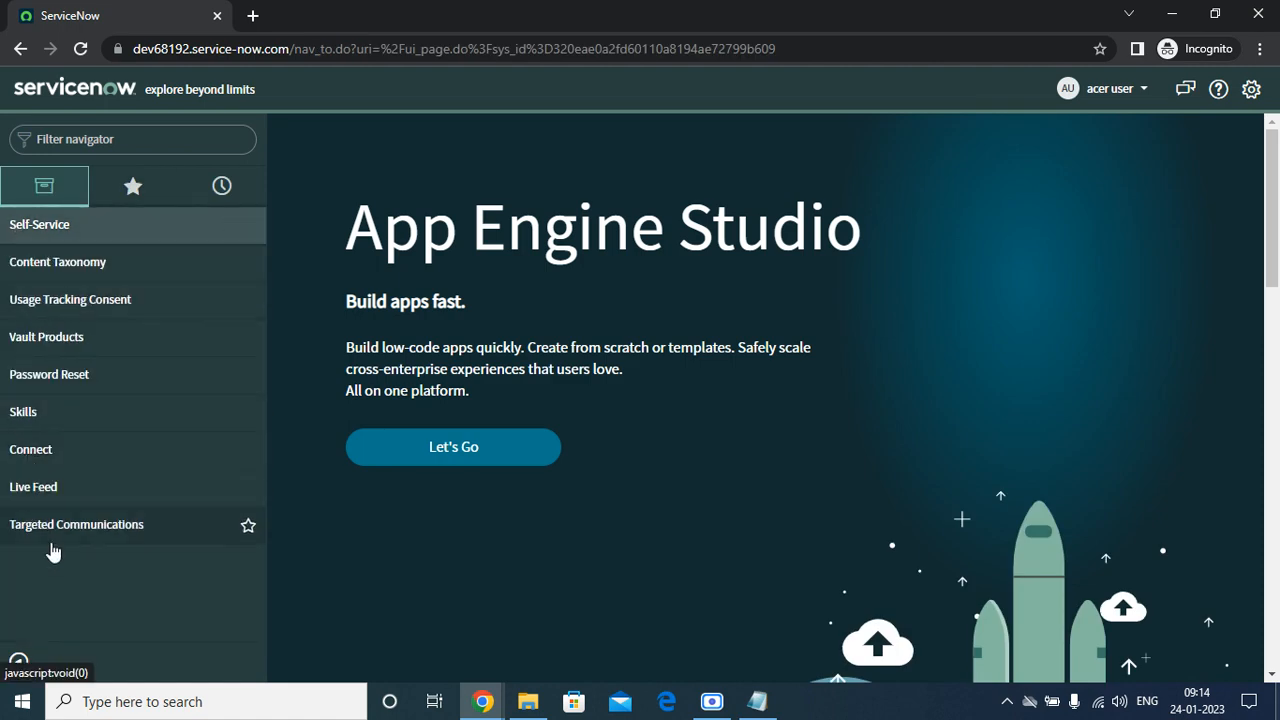
click(12, 455)
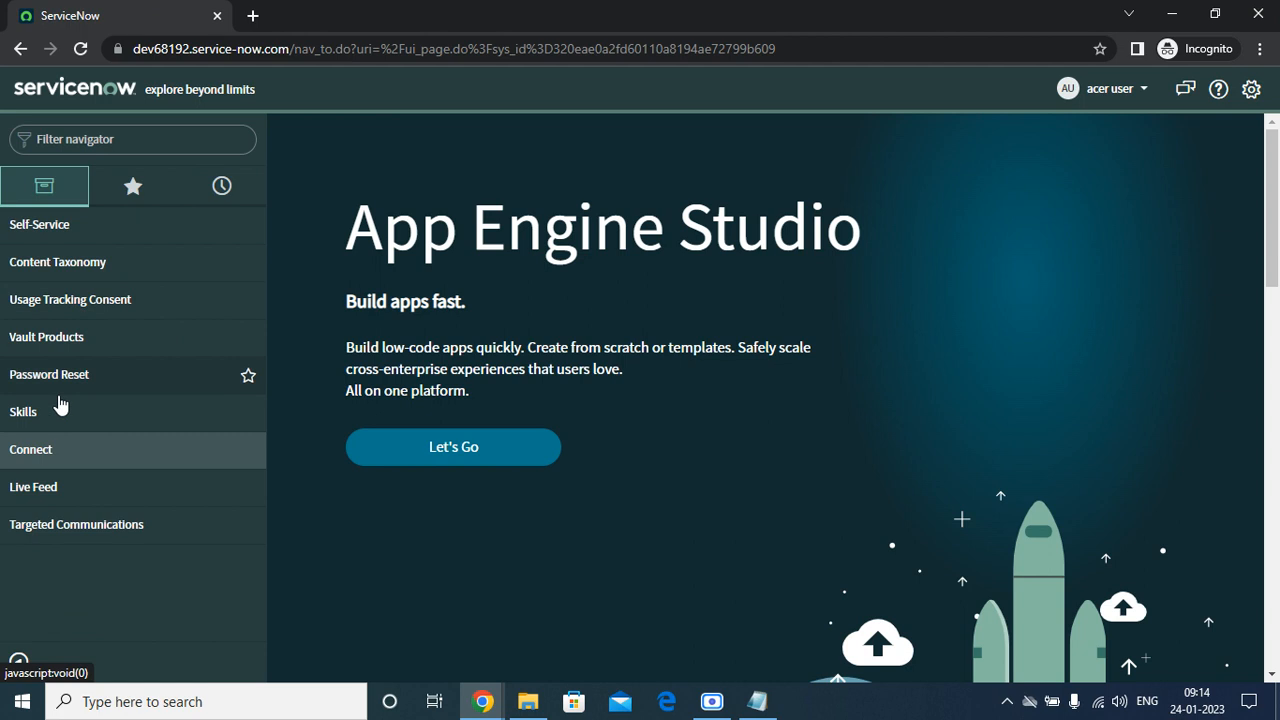
click(30, 413)
click(31, 413)
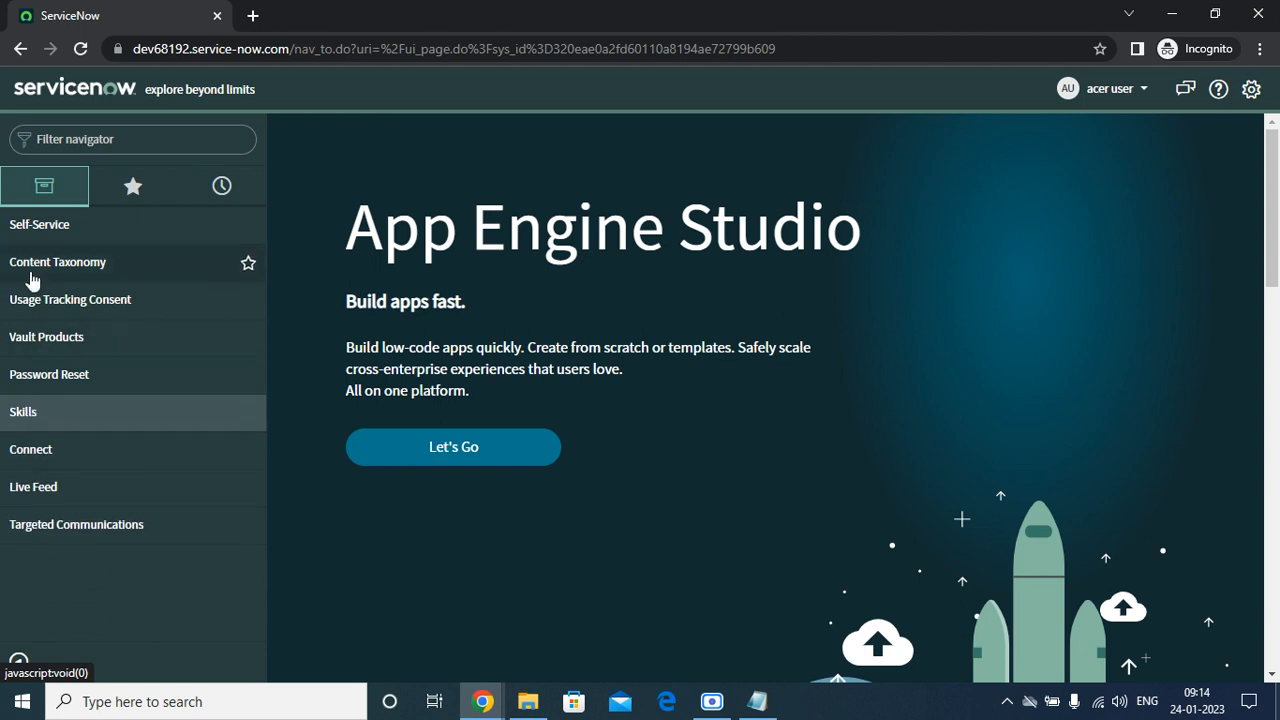
click(20, 232)
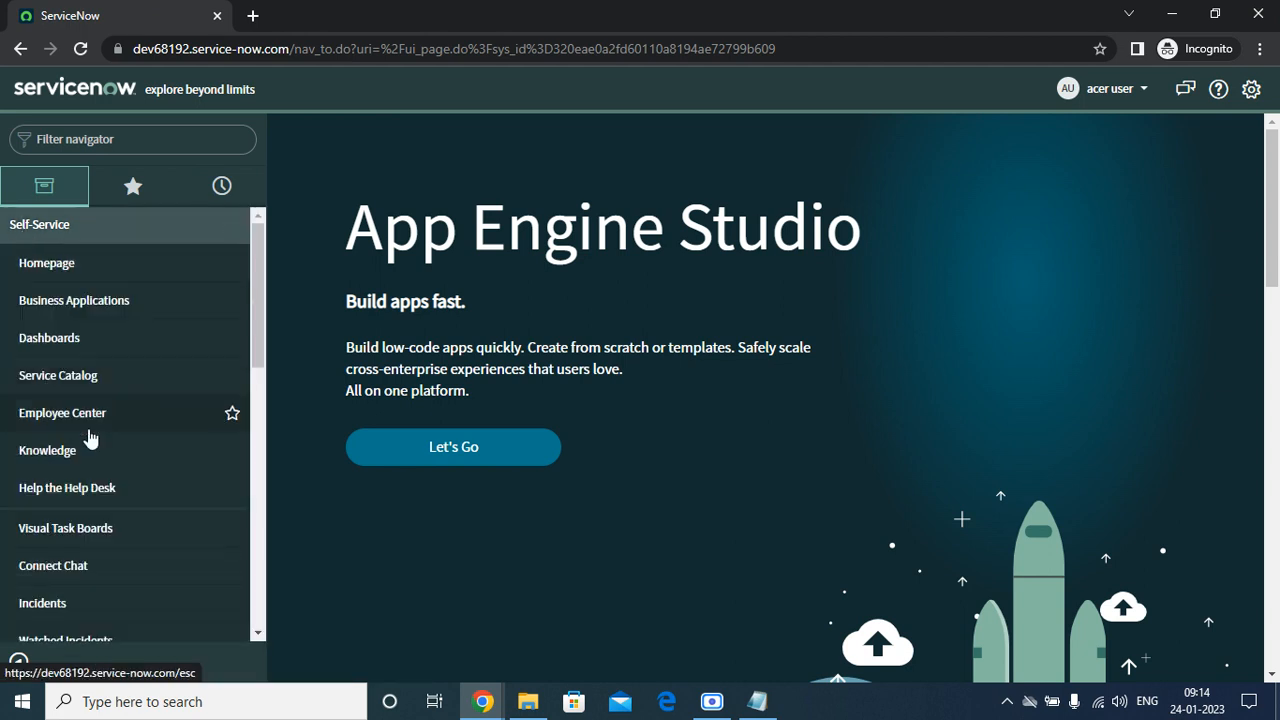
drag(256, 312, 234, 294)
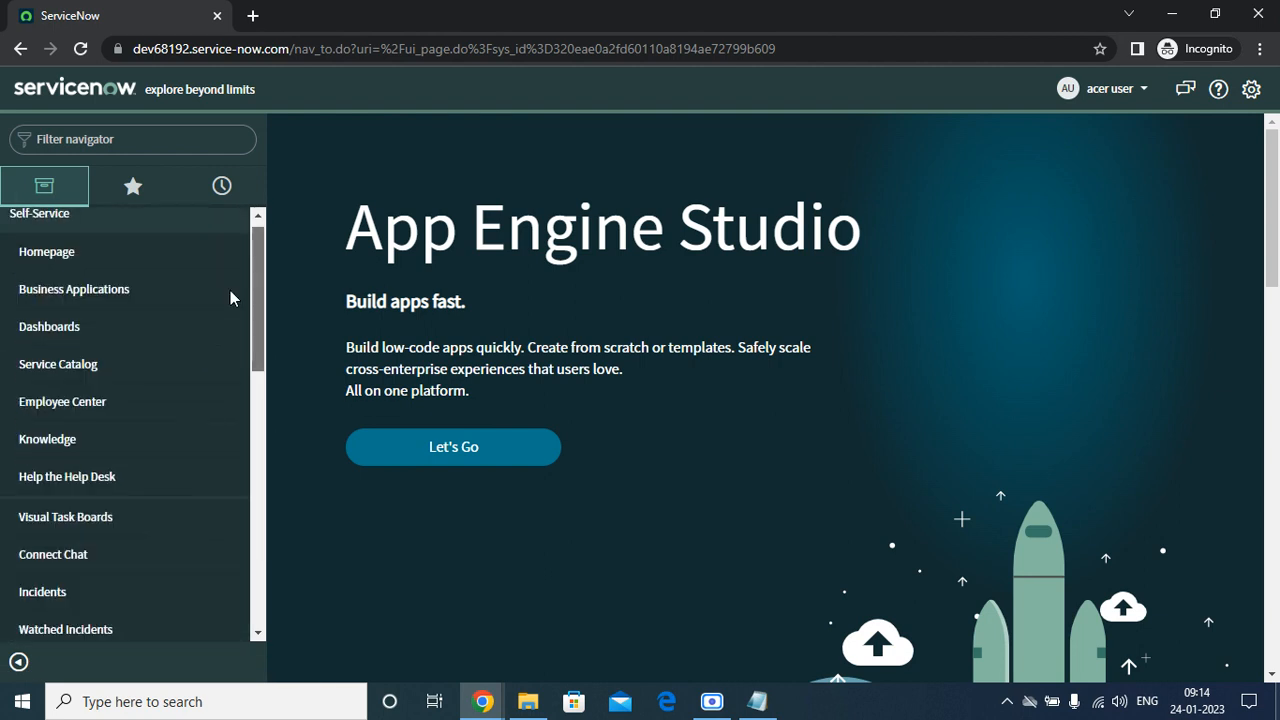
click(23, 223)
Switch back to the administrator's browser window showing the acer user record.
click(483, 701)
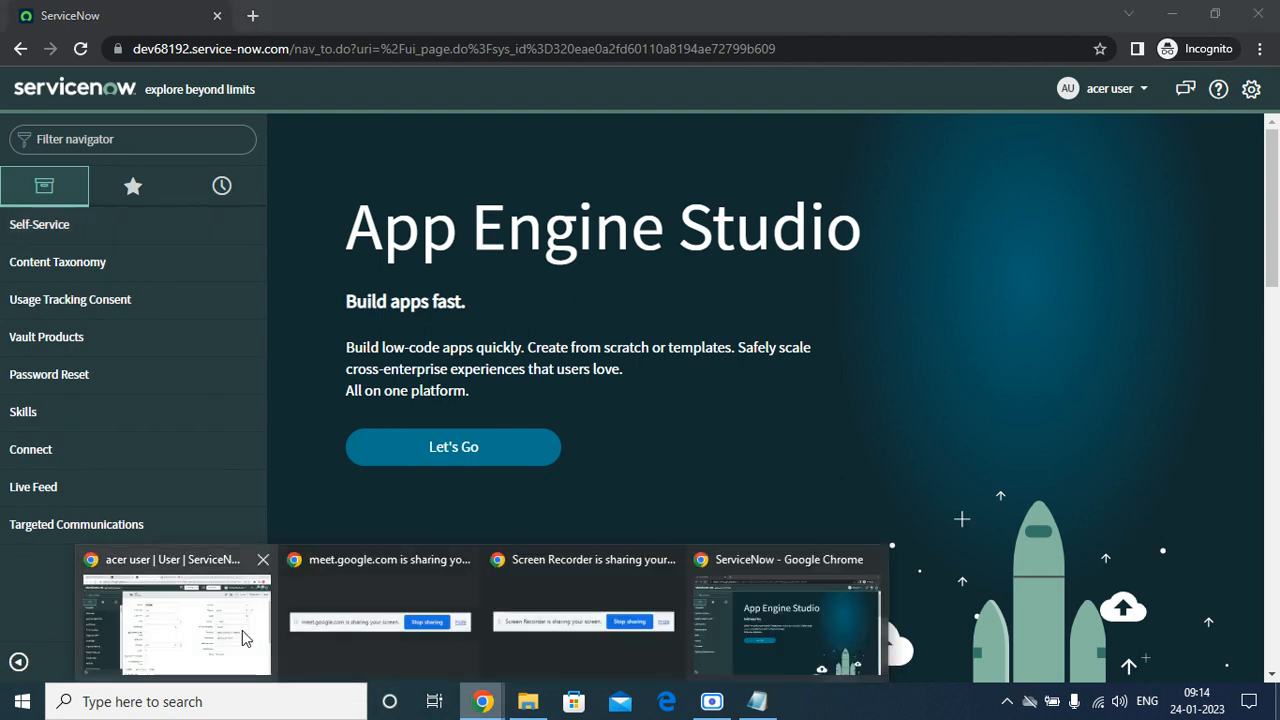
click(343, 585)
scroll(474, 480, down, 5)
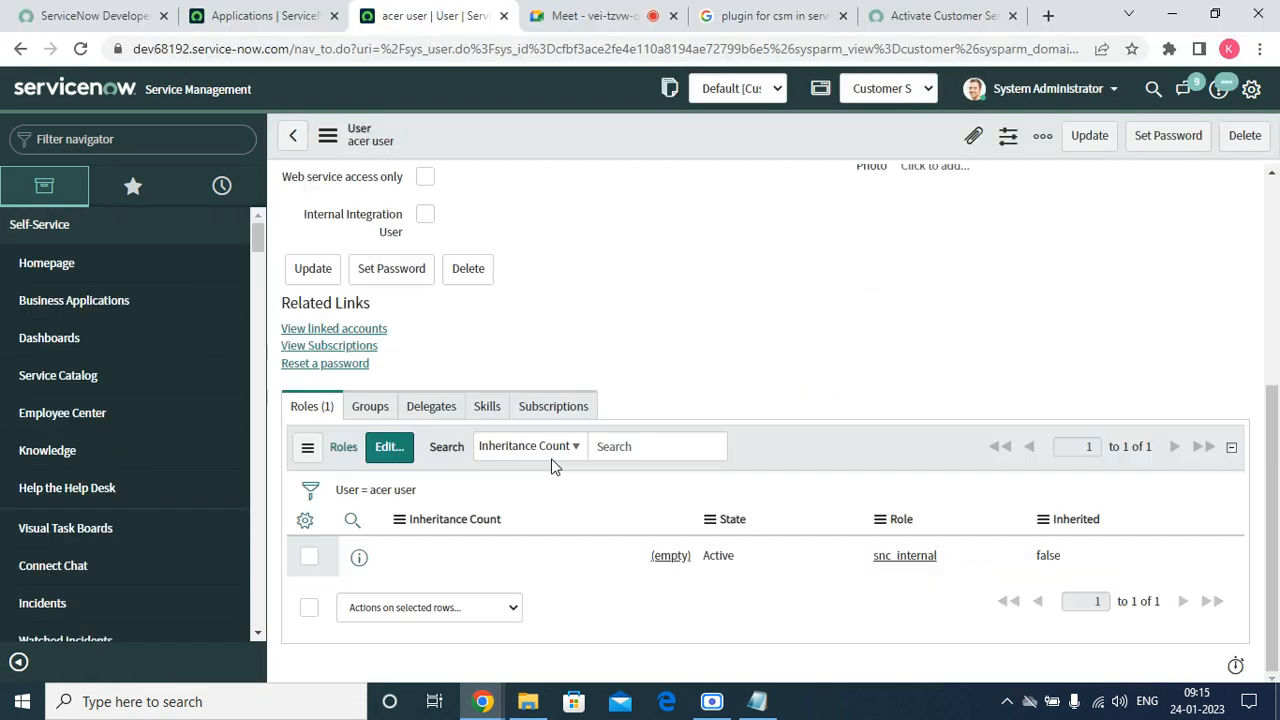
Reload the user record and filter the navigator for 'portal', staying on the form when warned.
scroll(566, 461, up, 5)
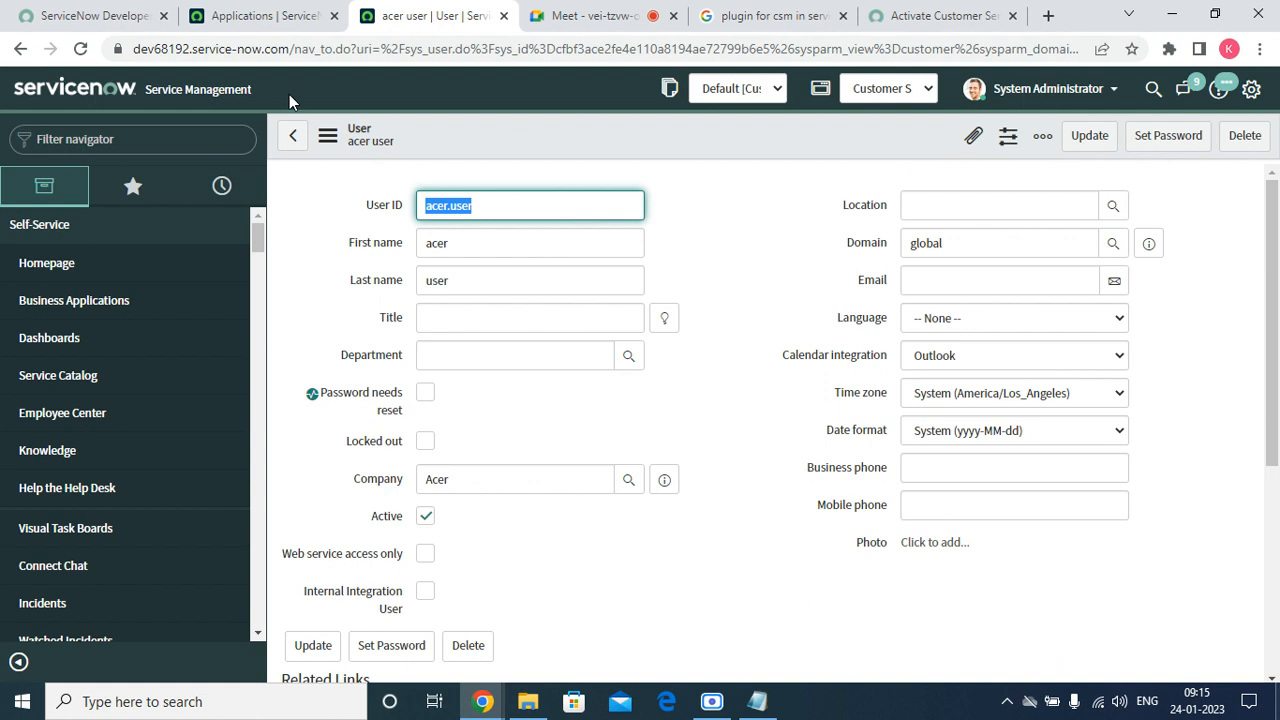
click(80, 49)
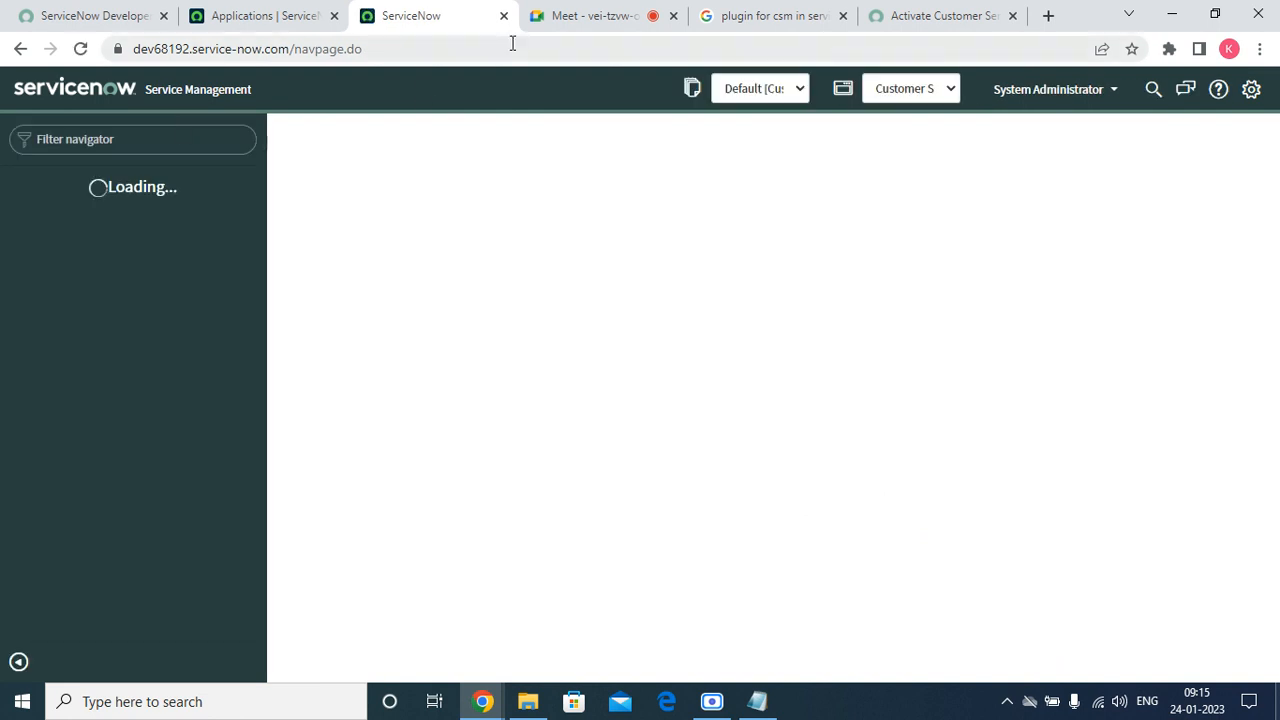
click(150, 138)
text(cusot)
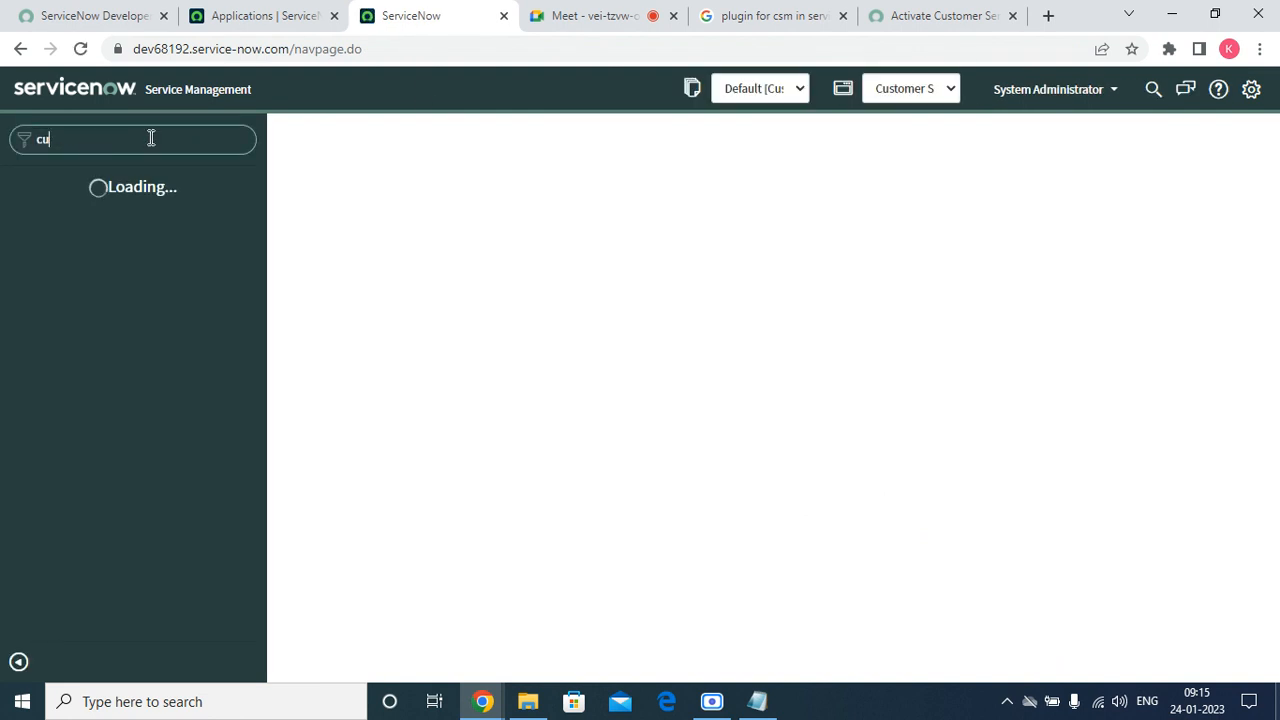
key(BackSpace)
key(BackSpace)
key(BackSpace)
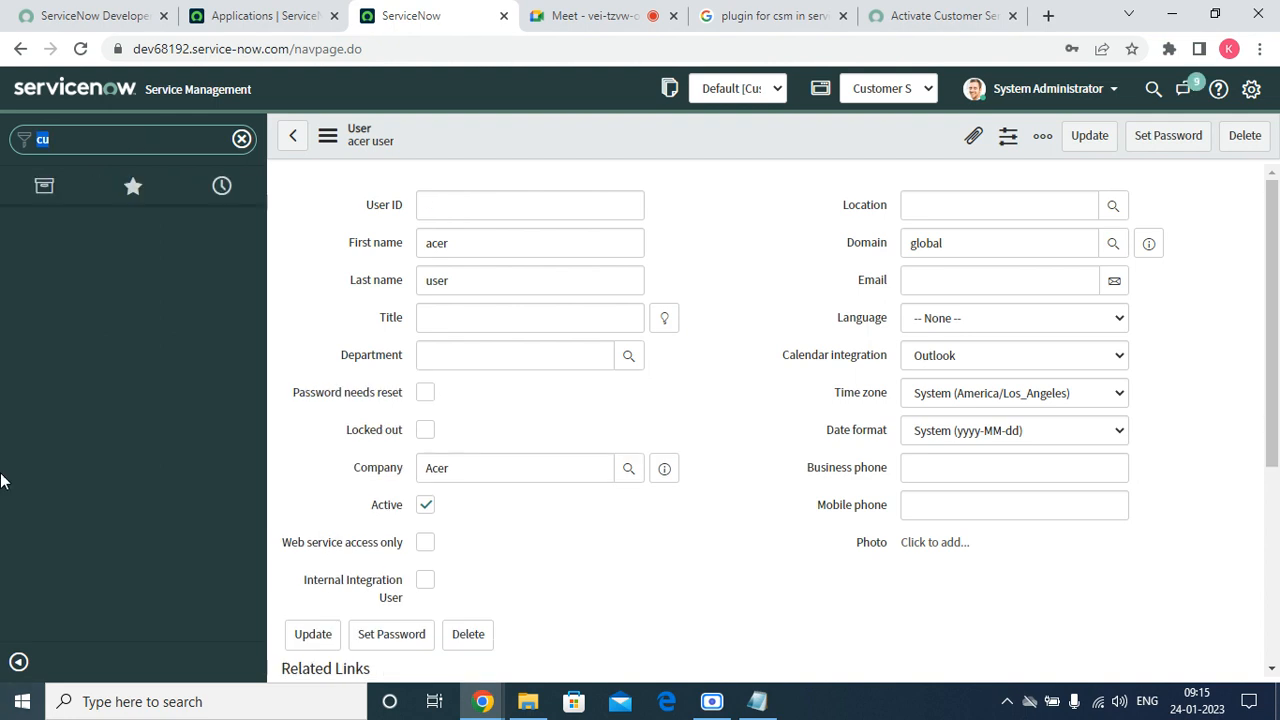
key(BackSpace)
key(BackSpace)
text(portal)
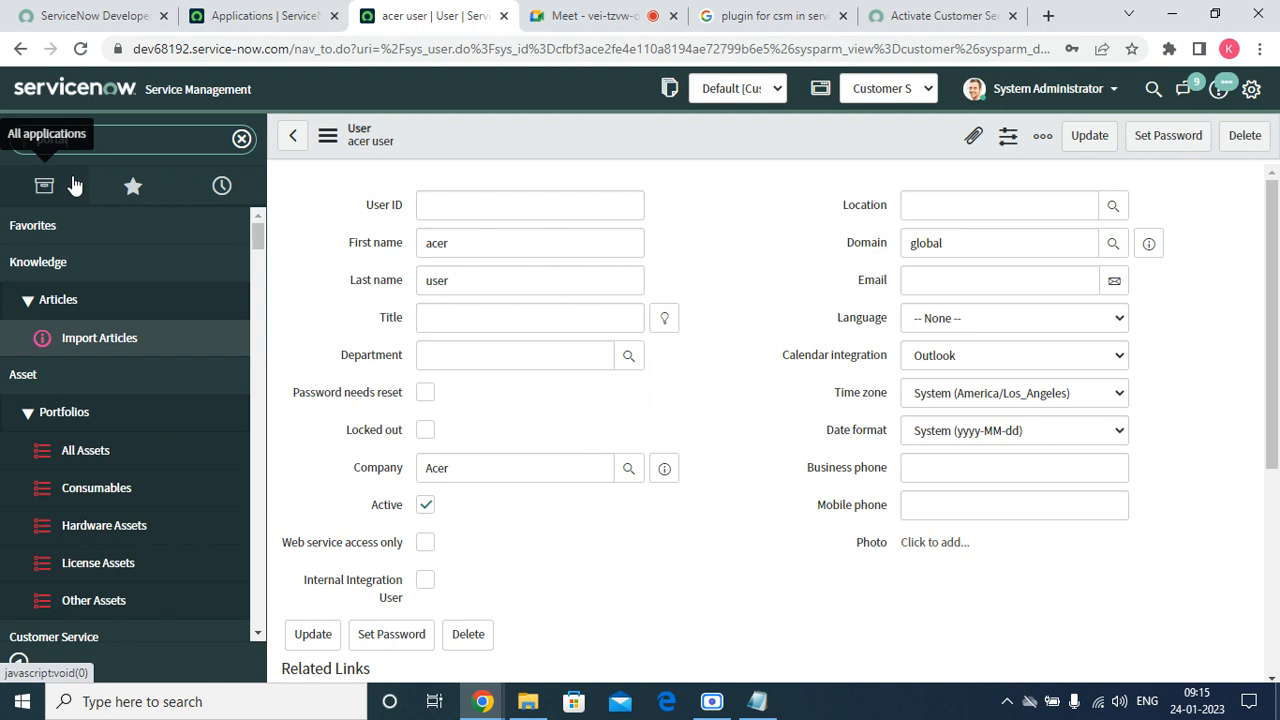
click(105, 555)
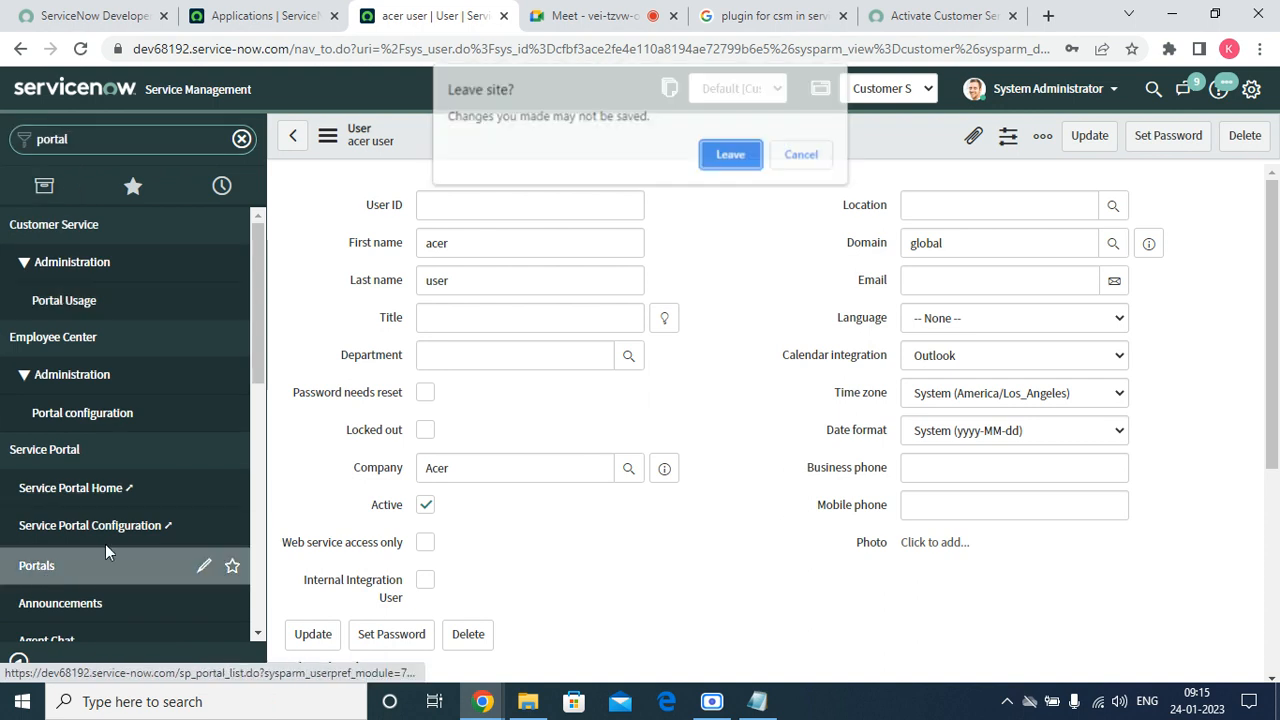
click(802, 157)
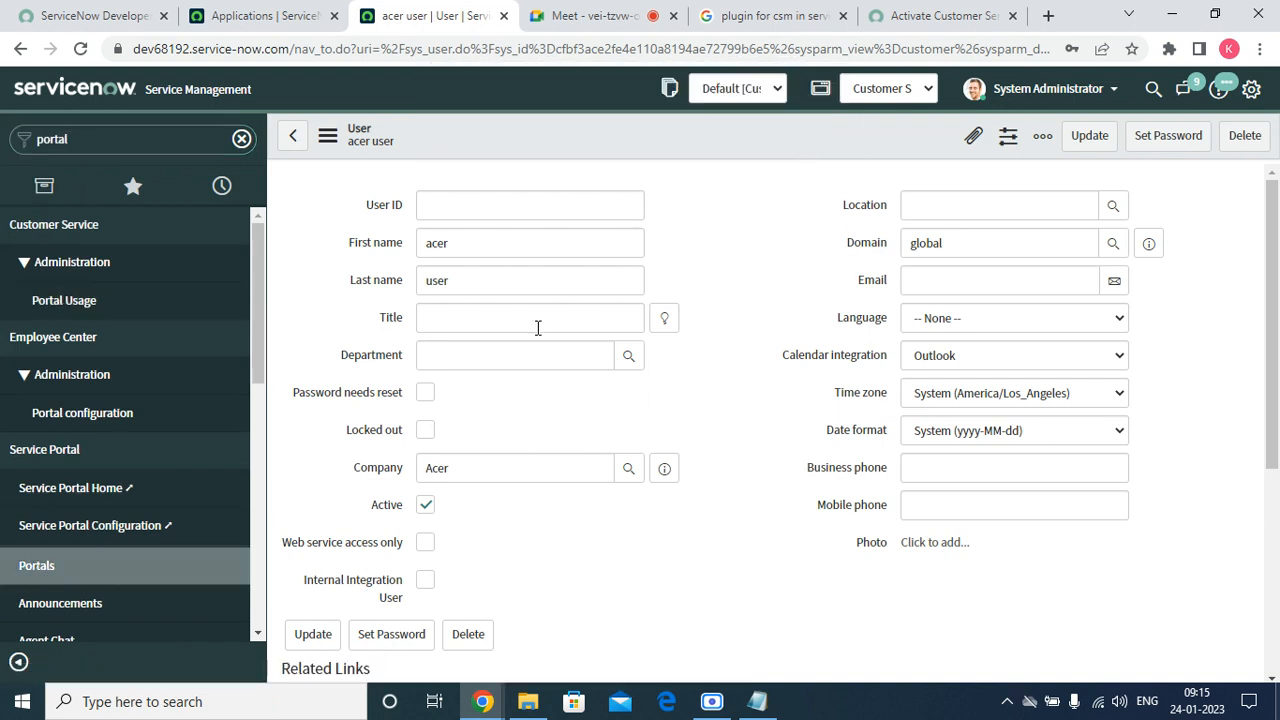
Reload the user form, discarding the stray 'ac' User ID edit, then open the Service Portals list.
click(459, 206)
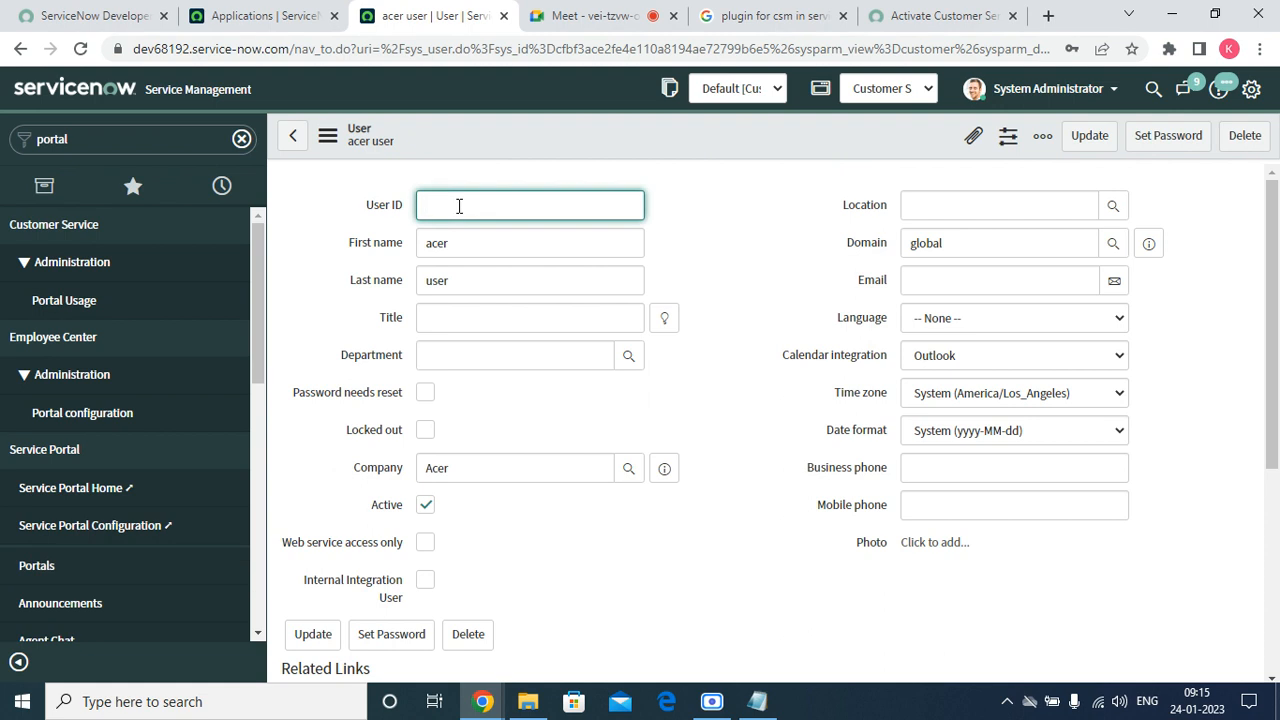
text(acer)
click(327, 135)
click(383, 416)
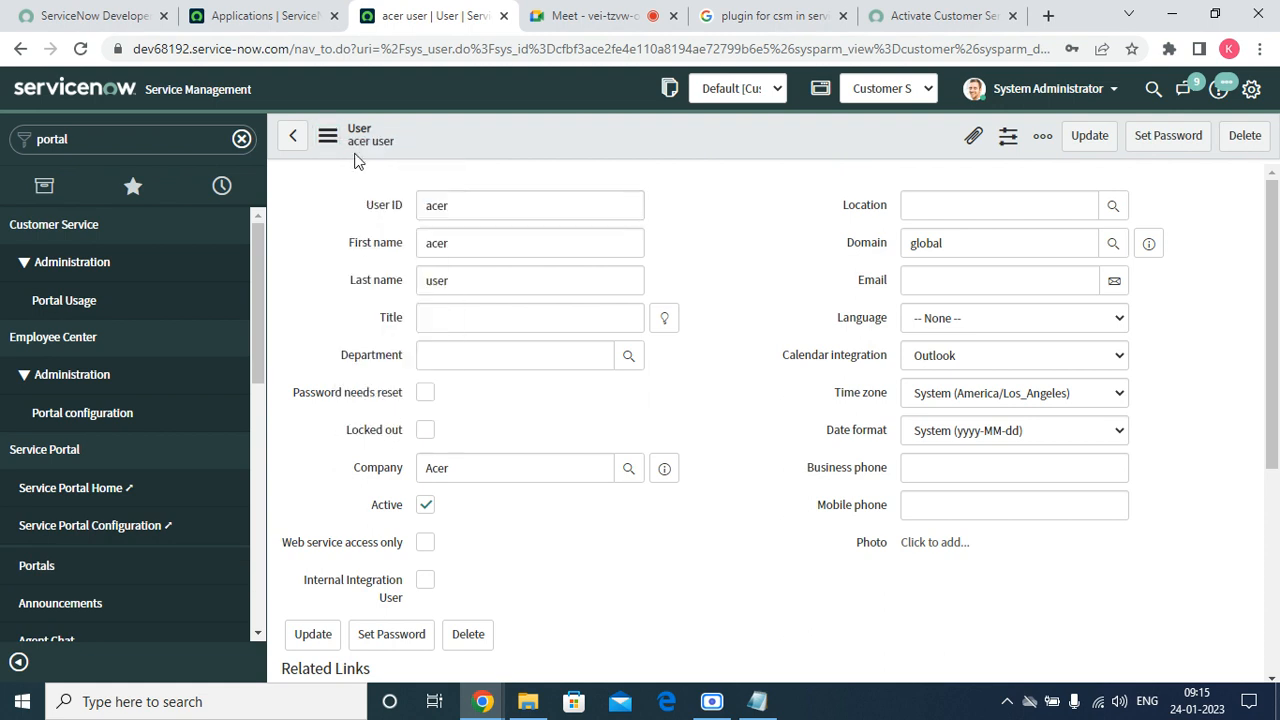
click(327, 135)
click(383, 418)
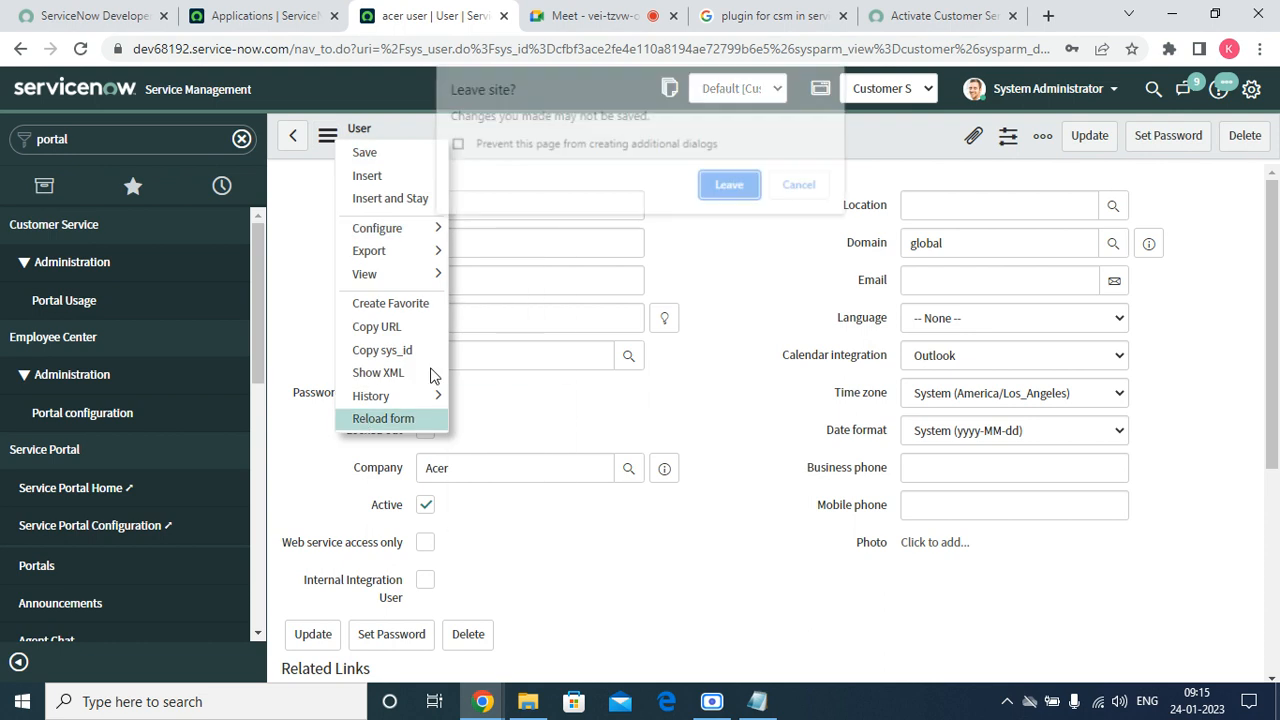
click(729, 186)
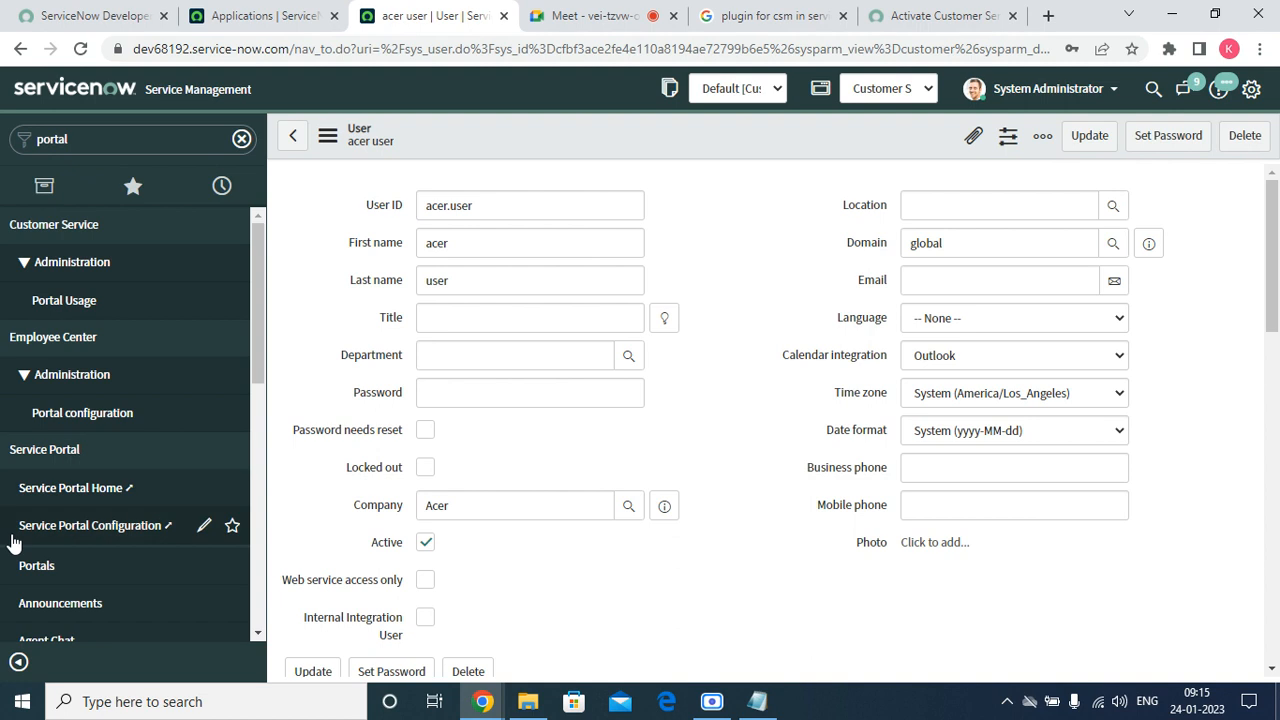
click(55, 566)
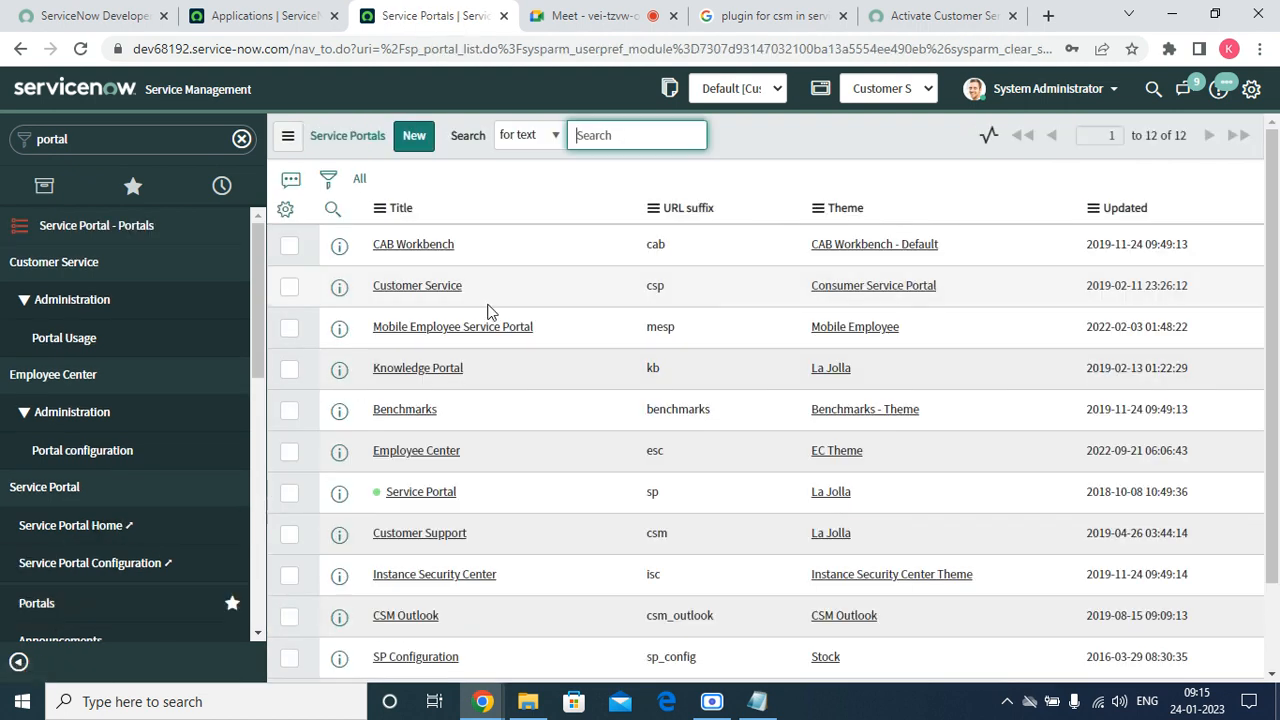
Open the Customer Service portal record in a new browser tab.
right_click(339, 290)
click(400, 309)
click(495, 16)
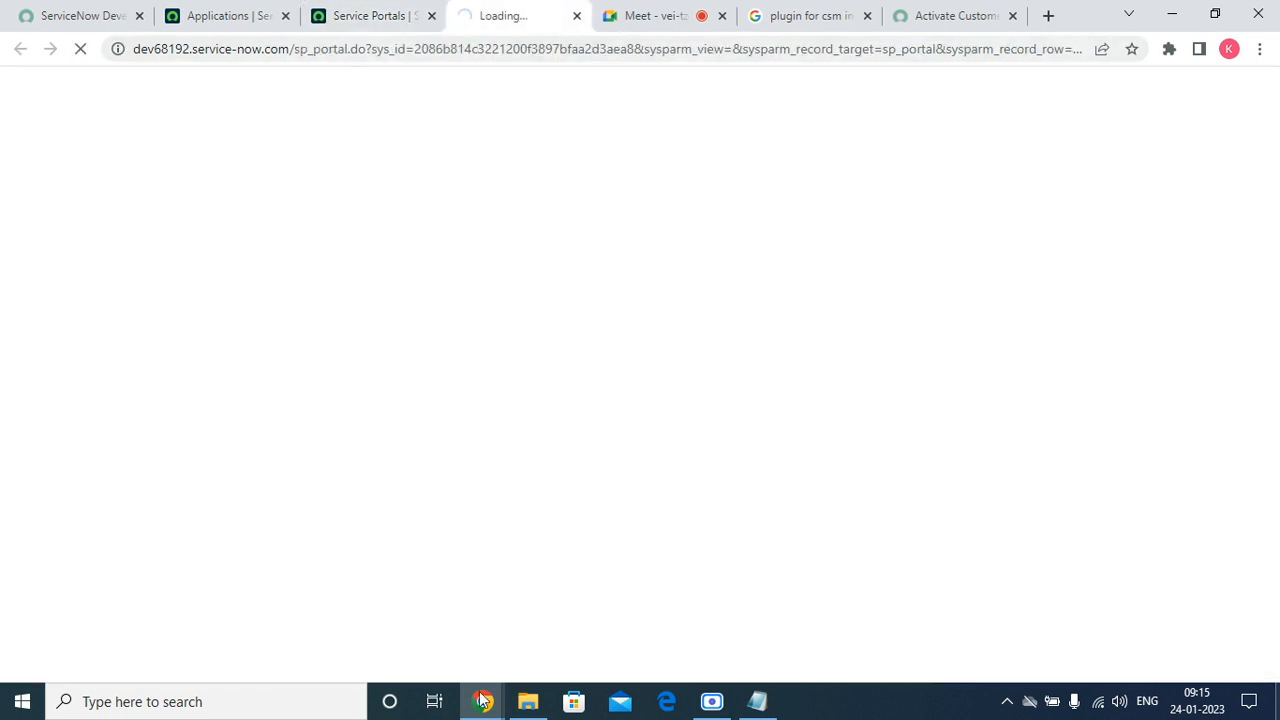
Bring the Acer user's incognito window forward and select the instance base URL.
mouse_move(482, 701)
click(718, 636)
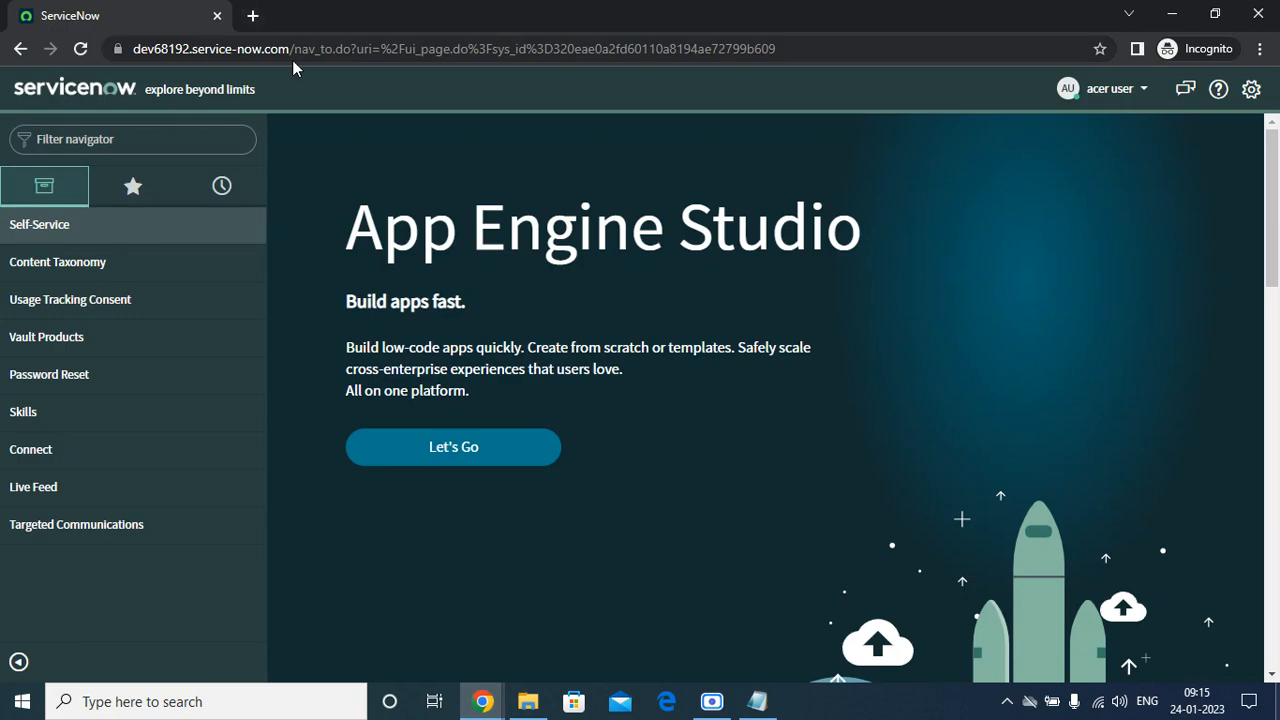
drag(290, 48, 3, 72)
key(ctrl+c)
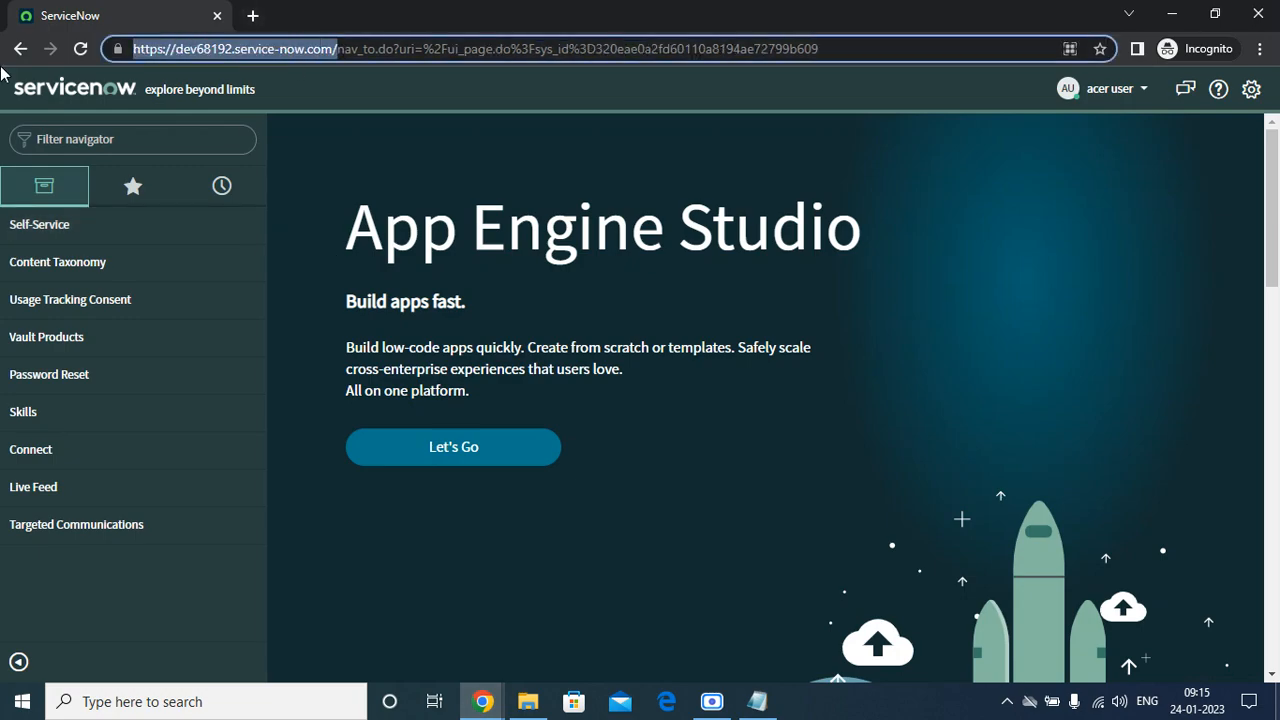
Load the instance URL with 'csp' appended in a new incognito tab.
click(253, 15)
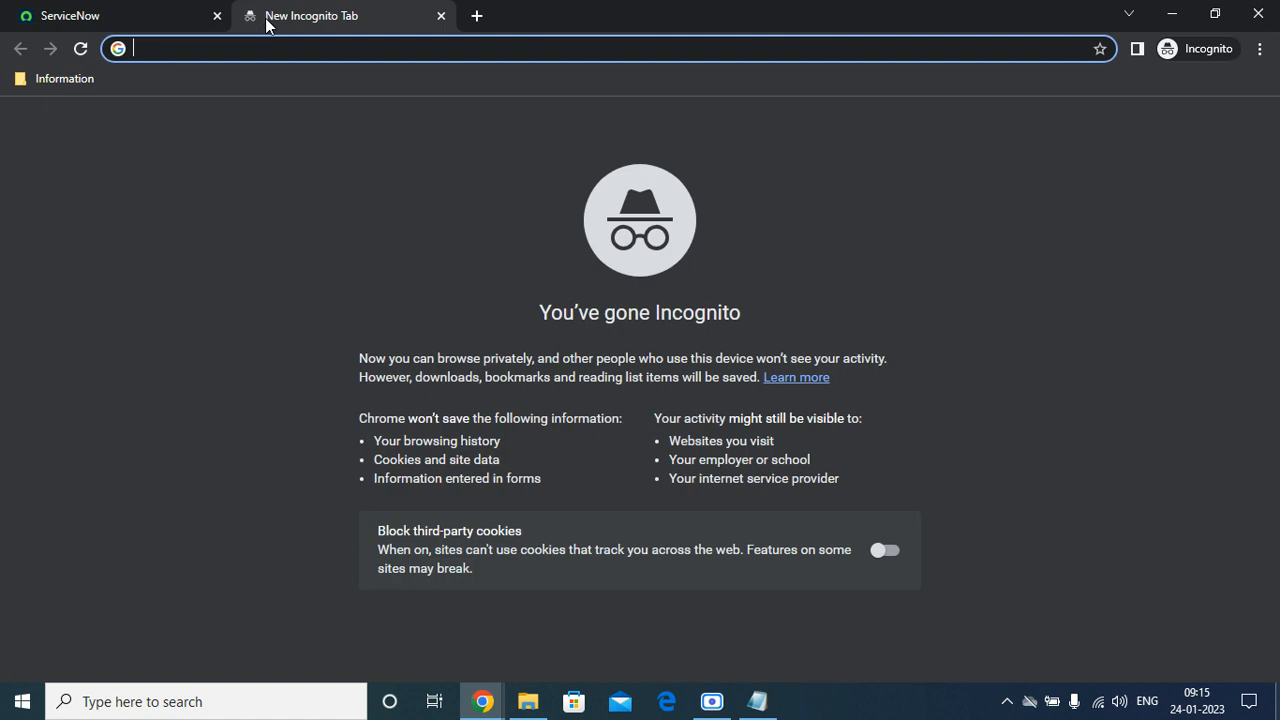
key(ctrl+v)
text(csp)
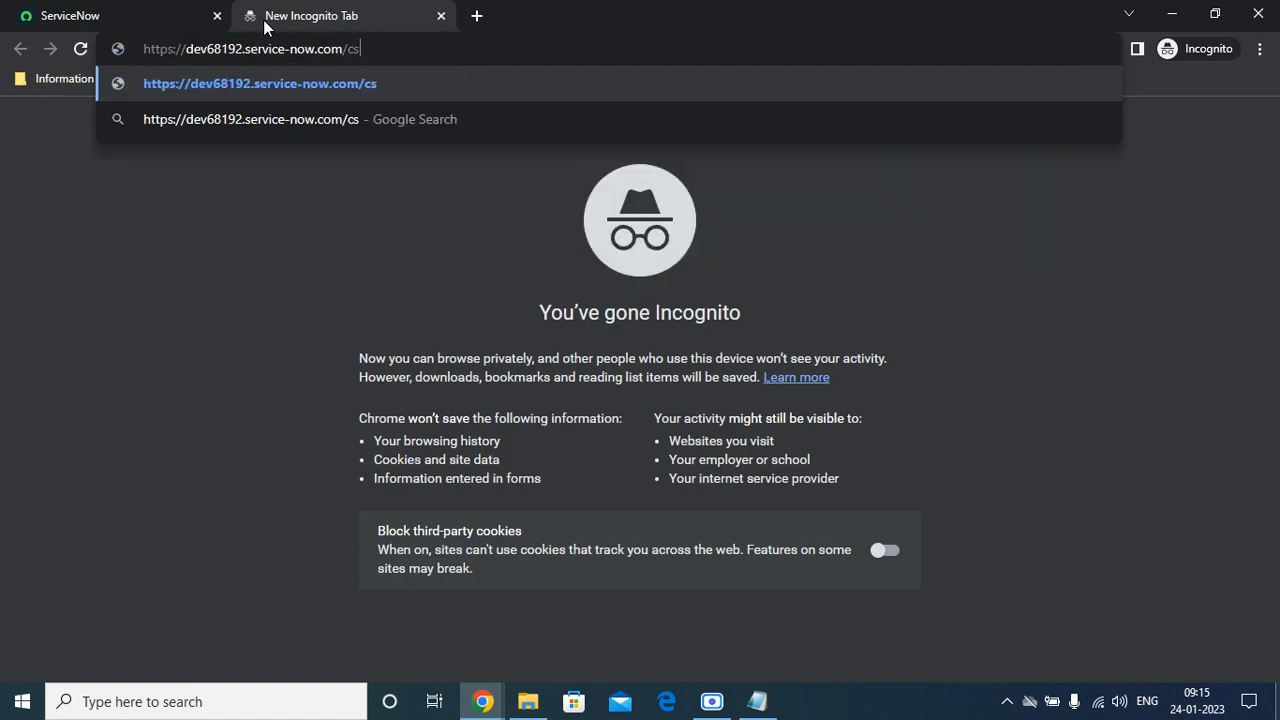
key(Return)
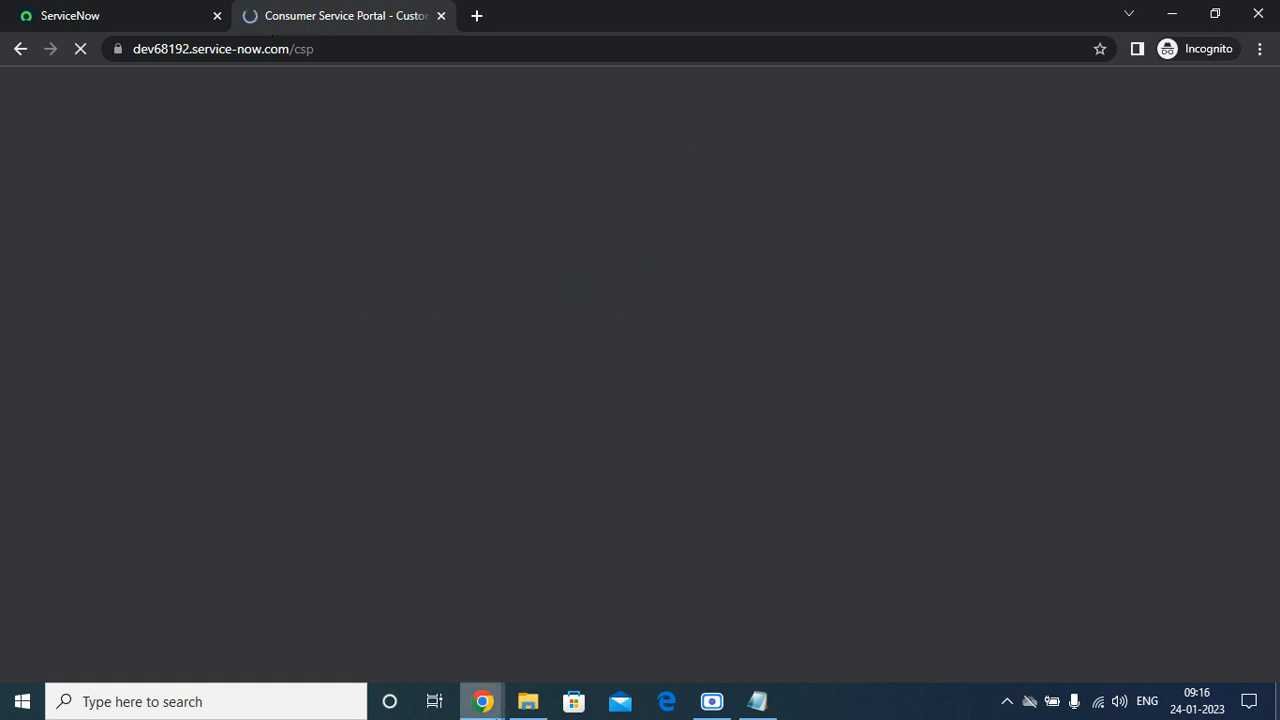
Check the Service Portals list in the admin window, selecting Customer Support's 'csm' suffix.
mouse_move(495, 703)
click(149, 625)
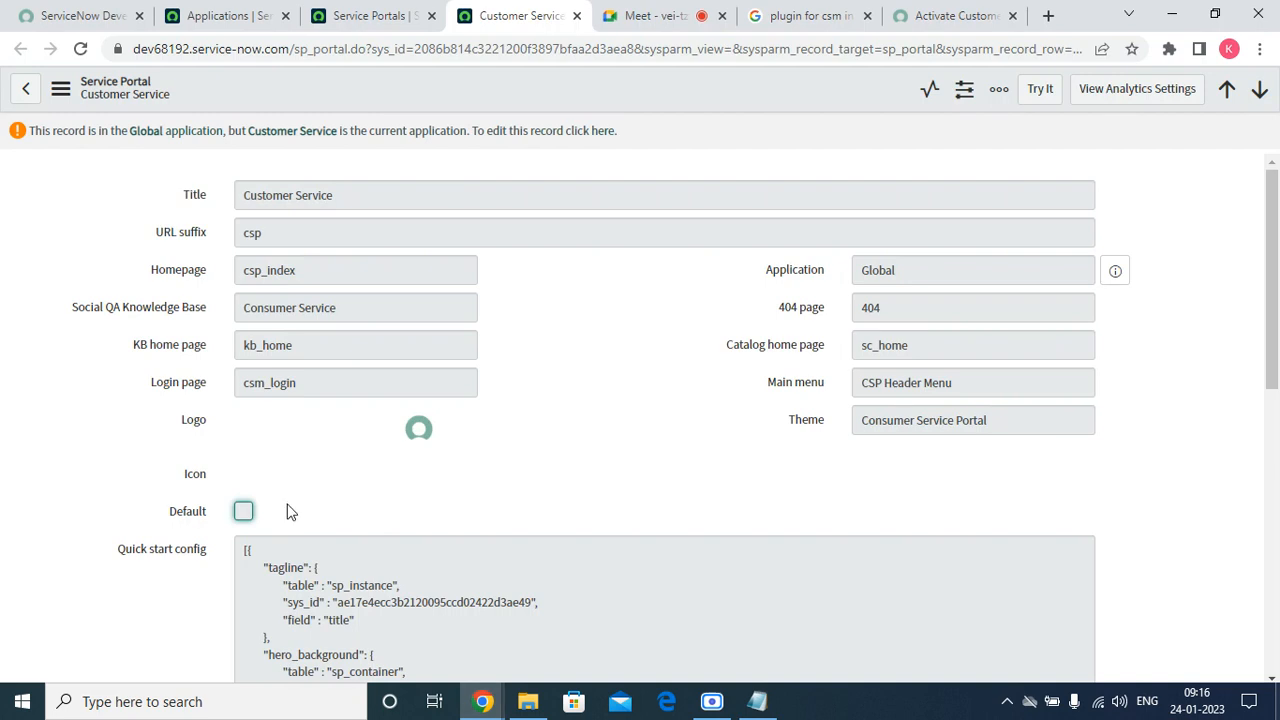
click(360, 16)
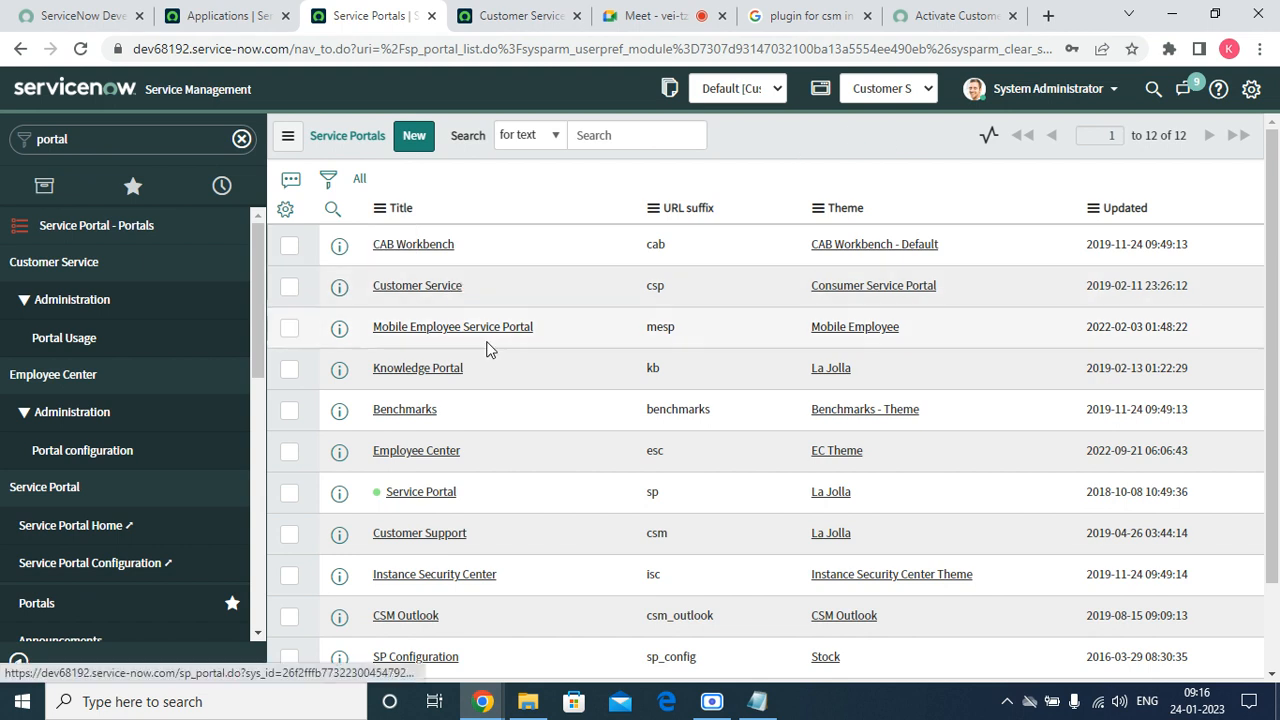
scroll(490, 535, down, 2)
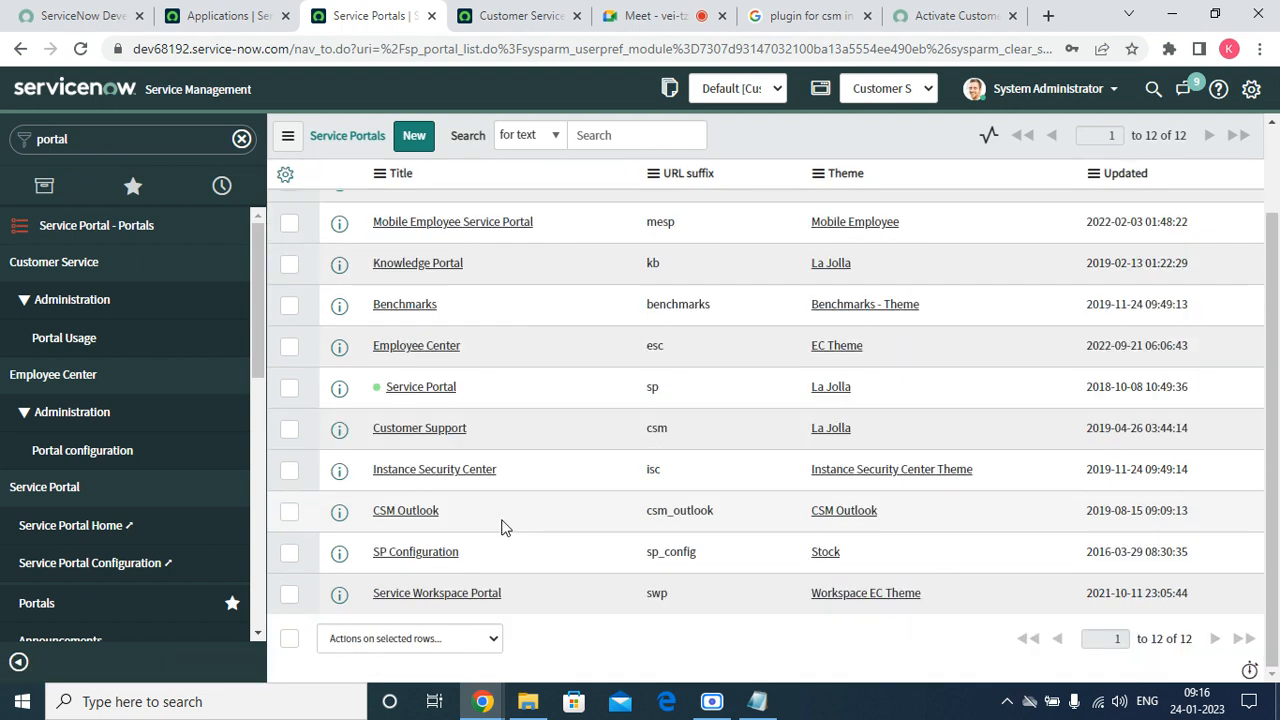
double_click(665, 429)
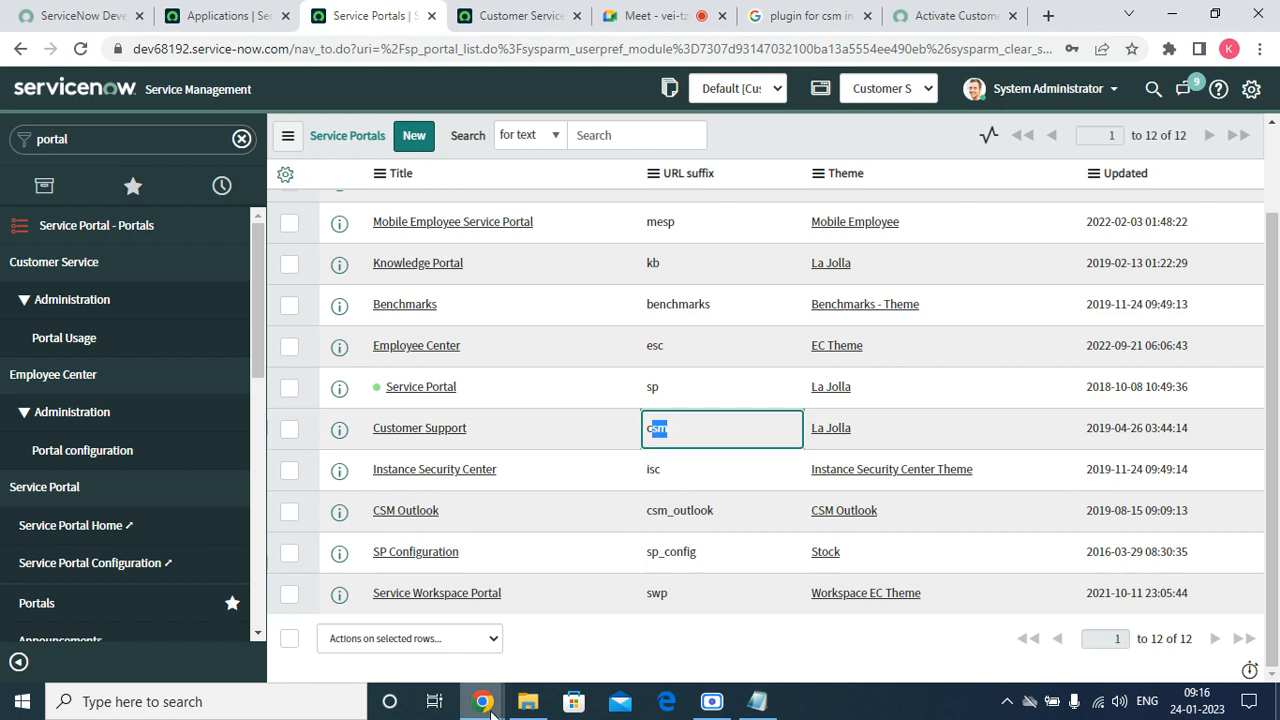
Return to the incognito portal window and Agree to Enable Analytics.
mouse_move(482, 701)
click(753, 612)
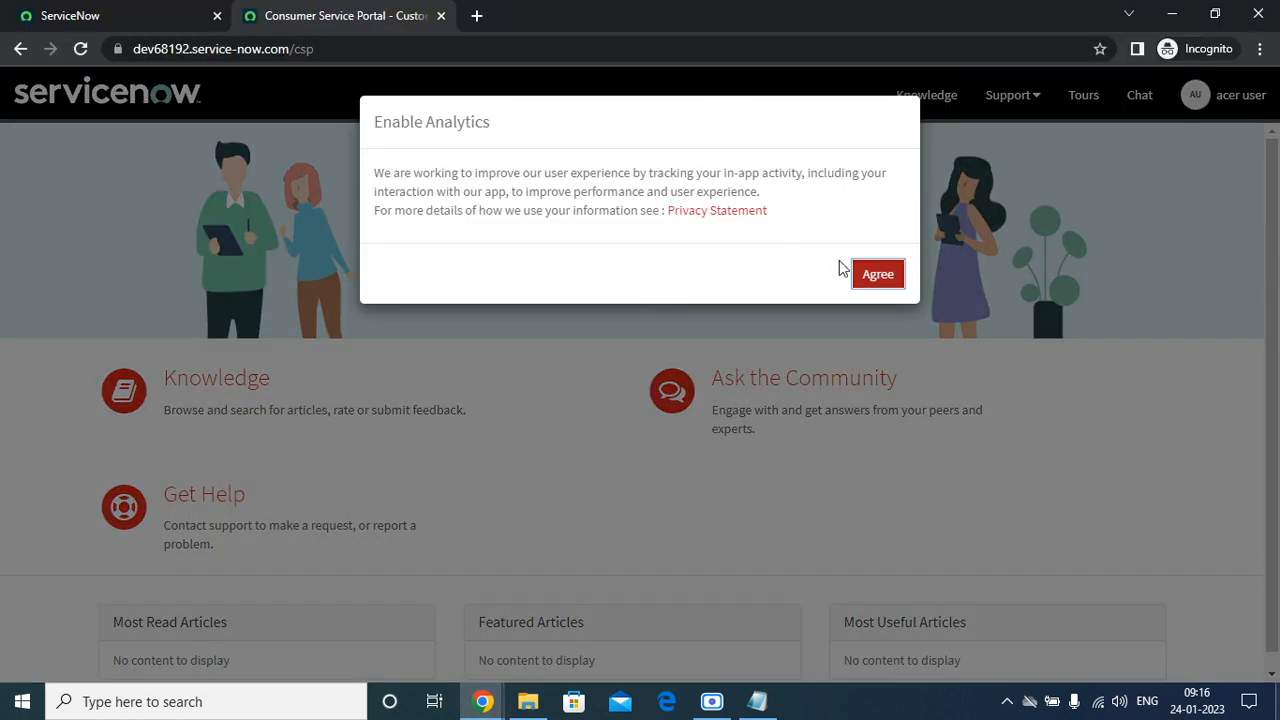
click(873, 276)
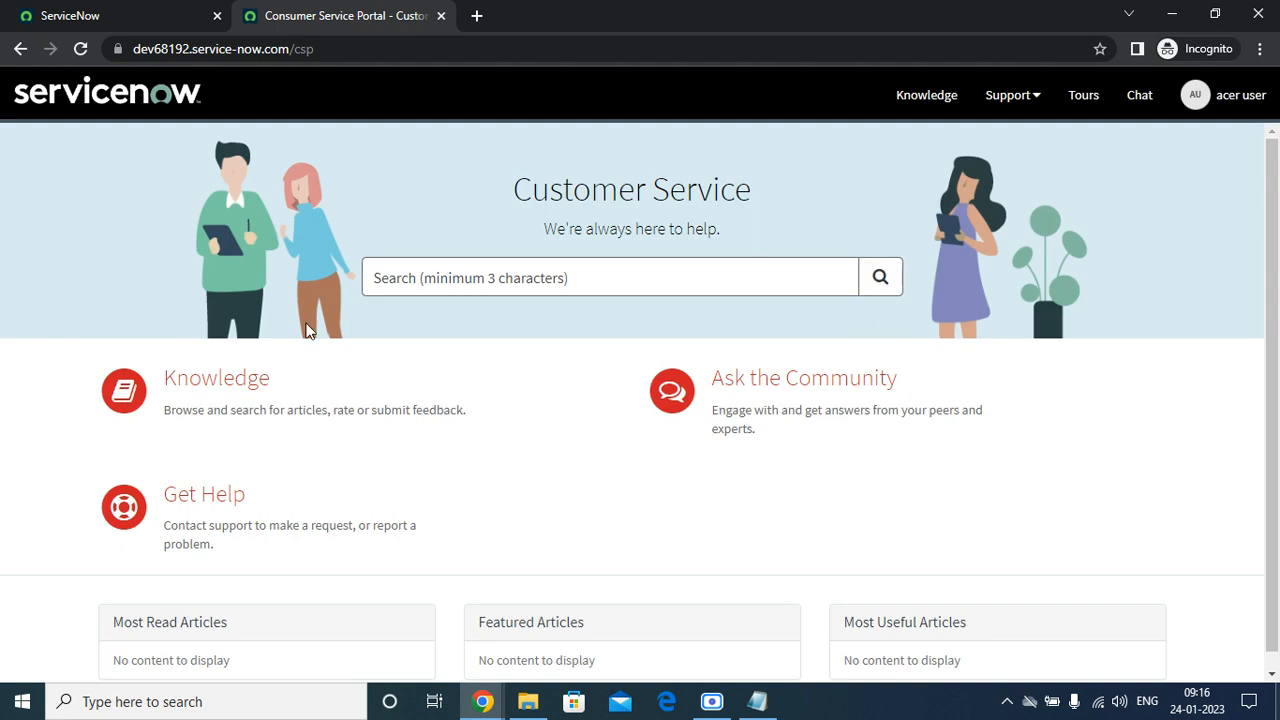
Change the incognito portal address from /csp to /csm and load Customer Support.
scroll(371, 530, down, 1)
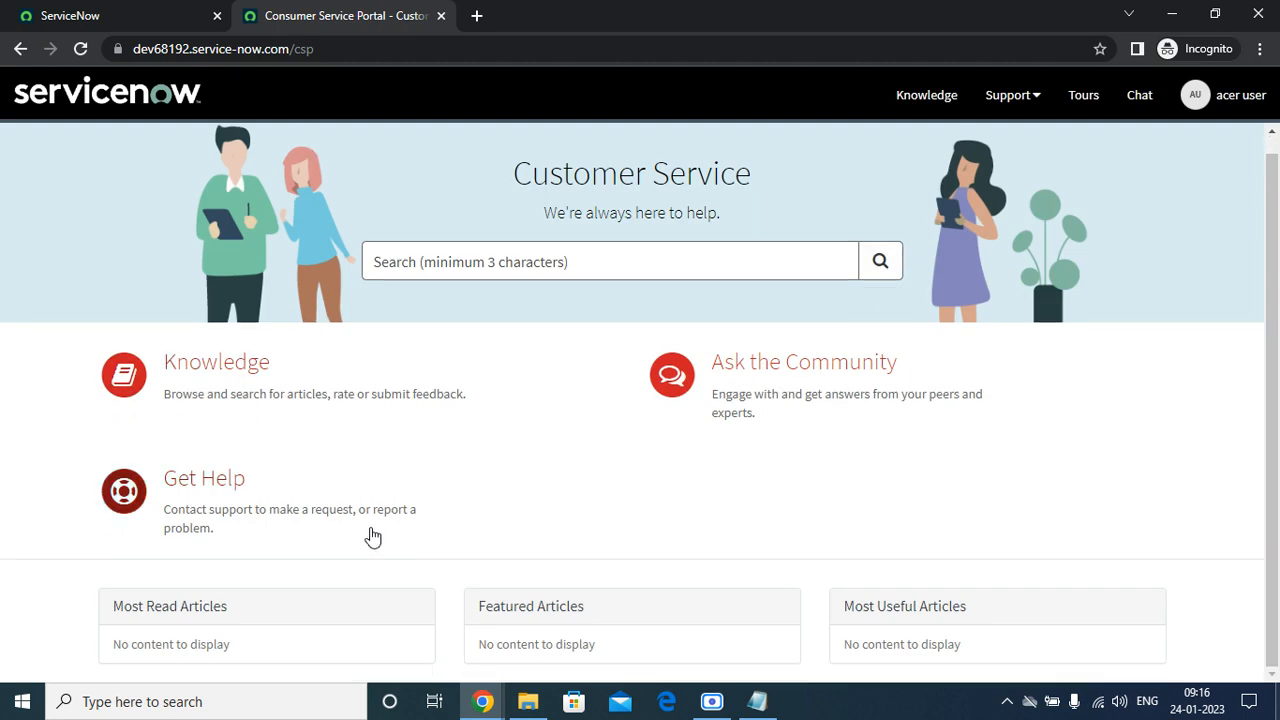
click(328, 57)
key(End)
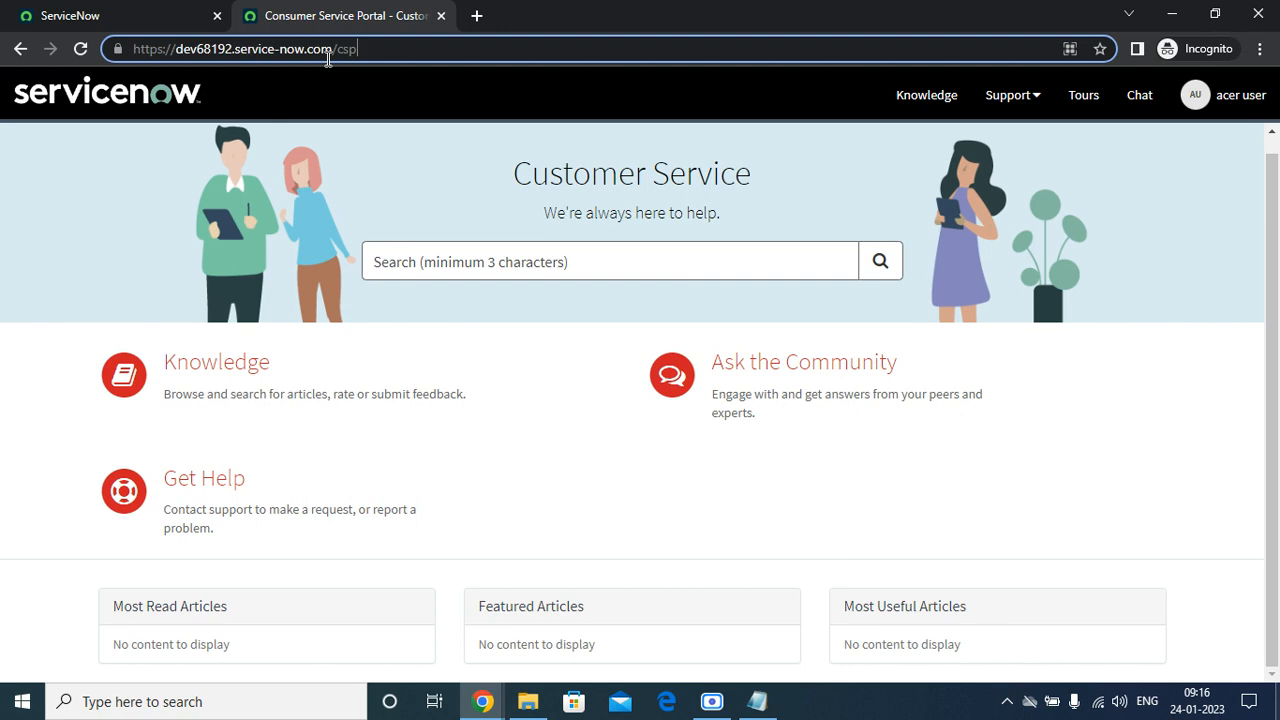
key(BackSpace)
key(BackSpace)
text(sm)
key(Return)
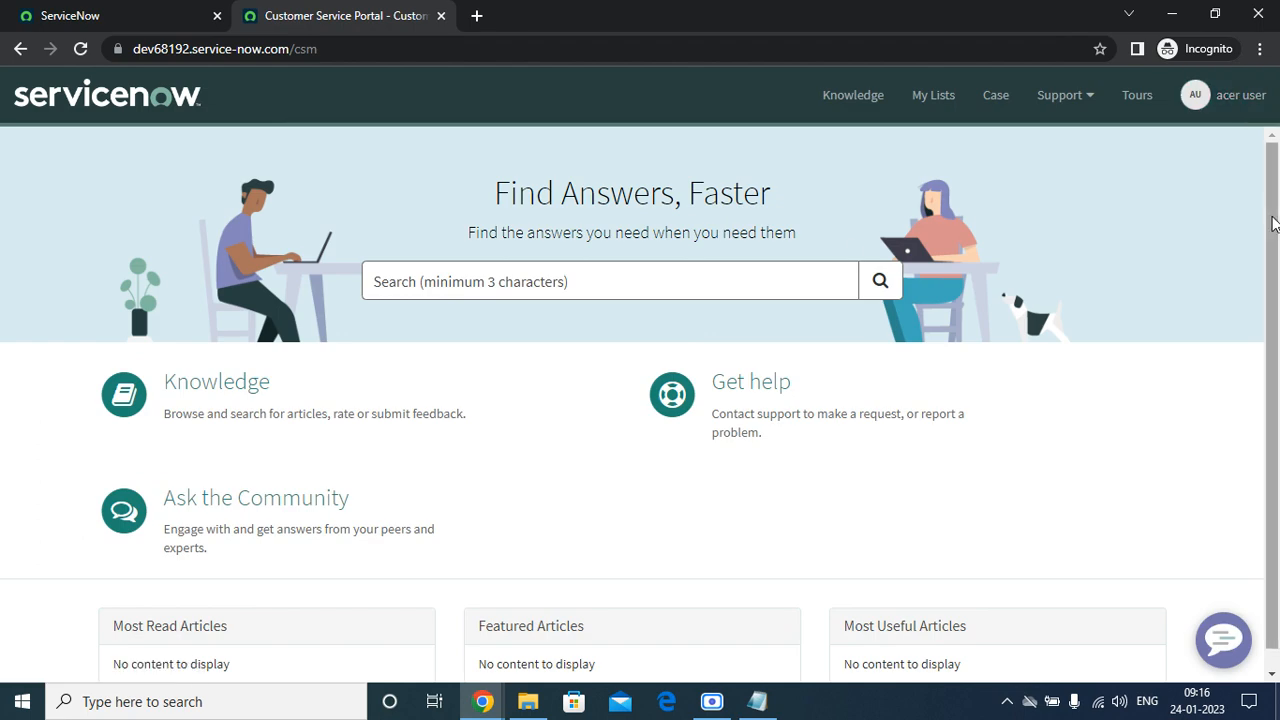
Open the Cases page in the Customer Support portal header.
scroll(1258, 300, down, 1)
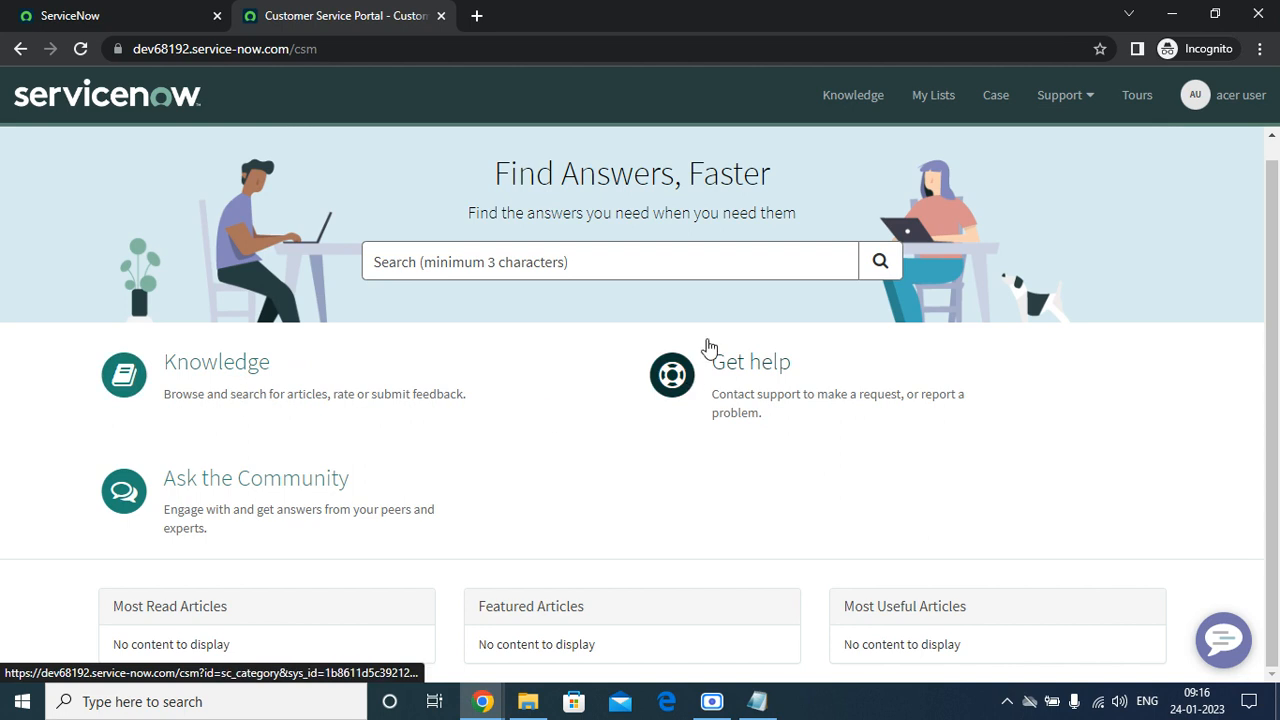
click(996, 96)
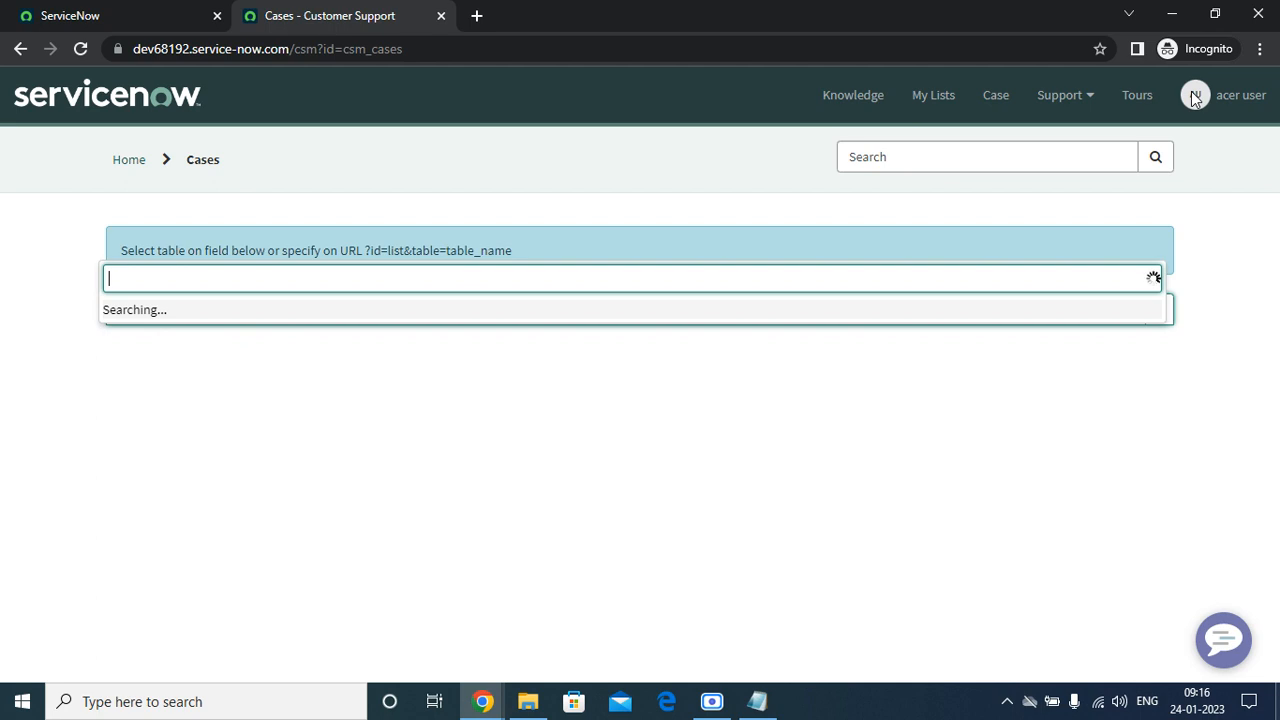
click(1172, 16)
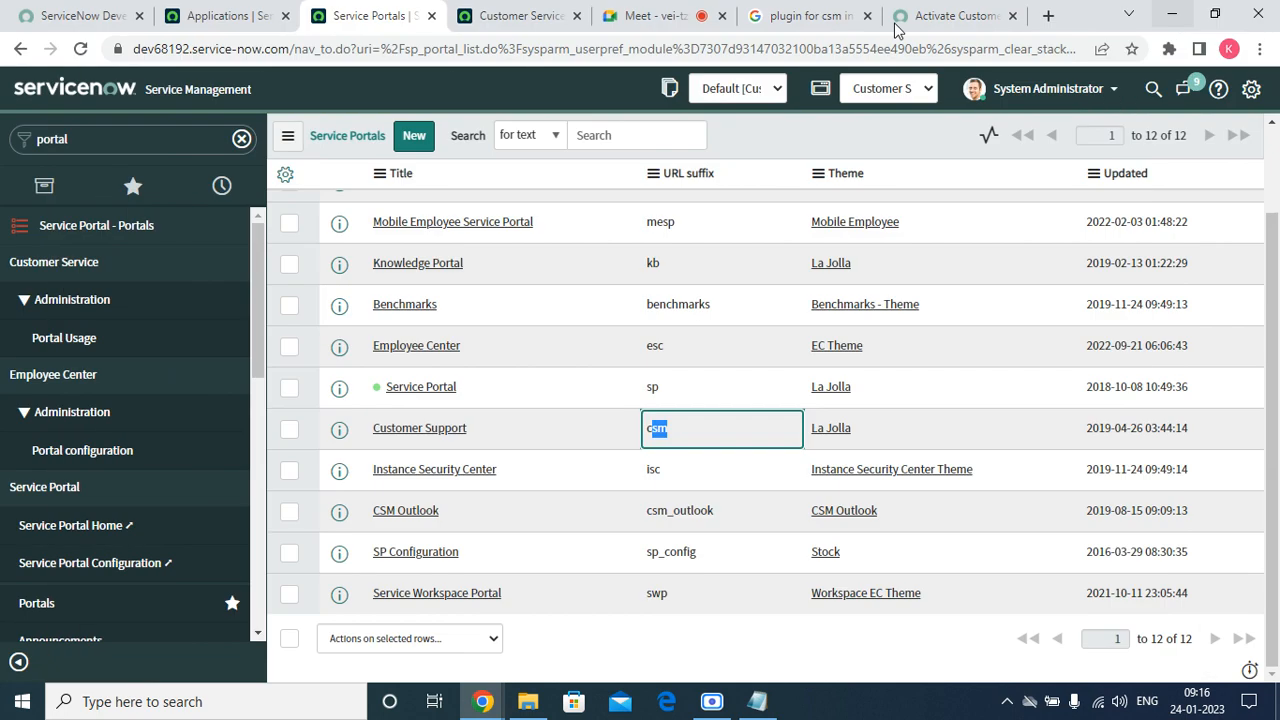
Filter the navigator for 'compa', open Companies, and open the Acer company record.
click(510, 16)
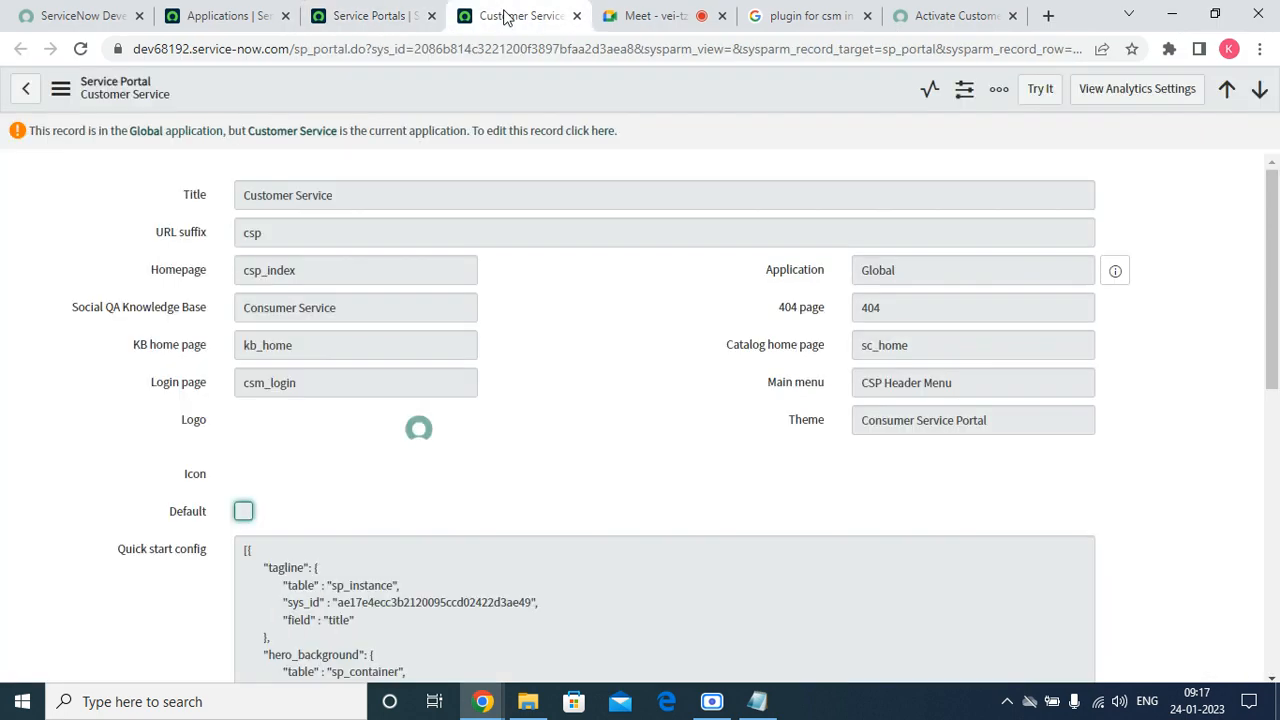
click(268, 20)
click(370, 16)
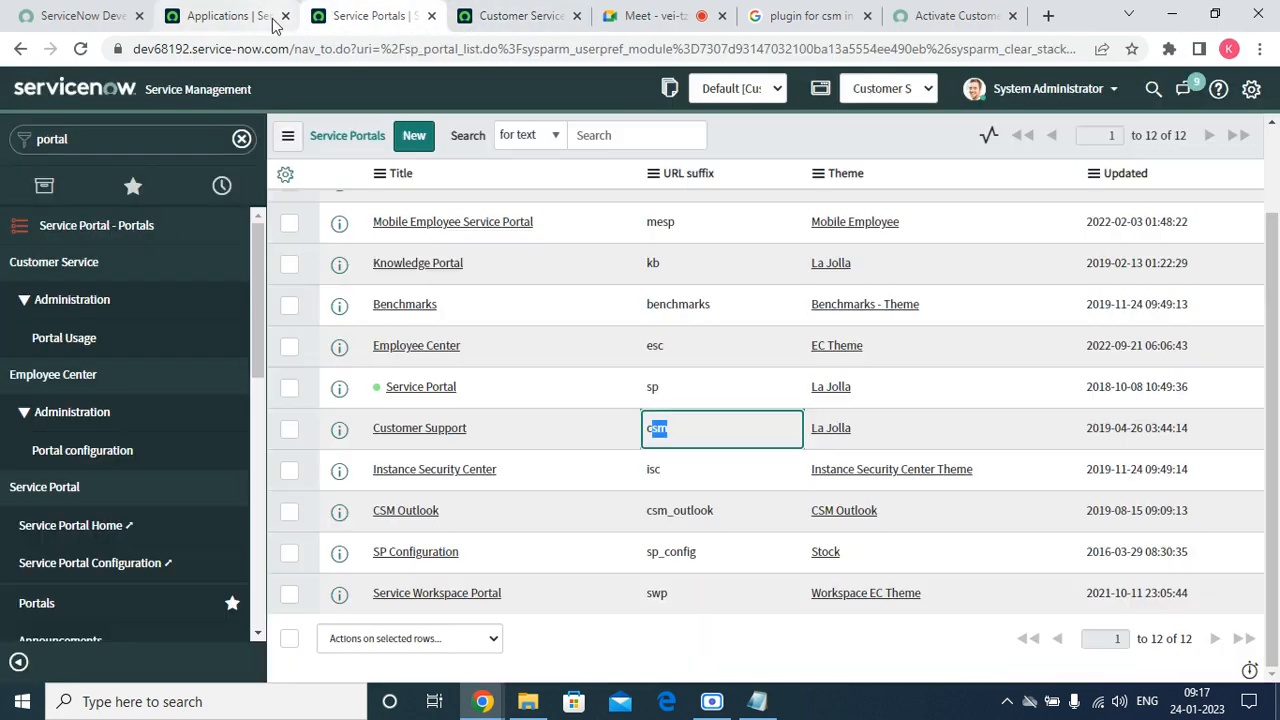
click(102, 141)
text(compa)
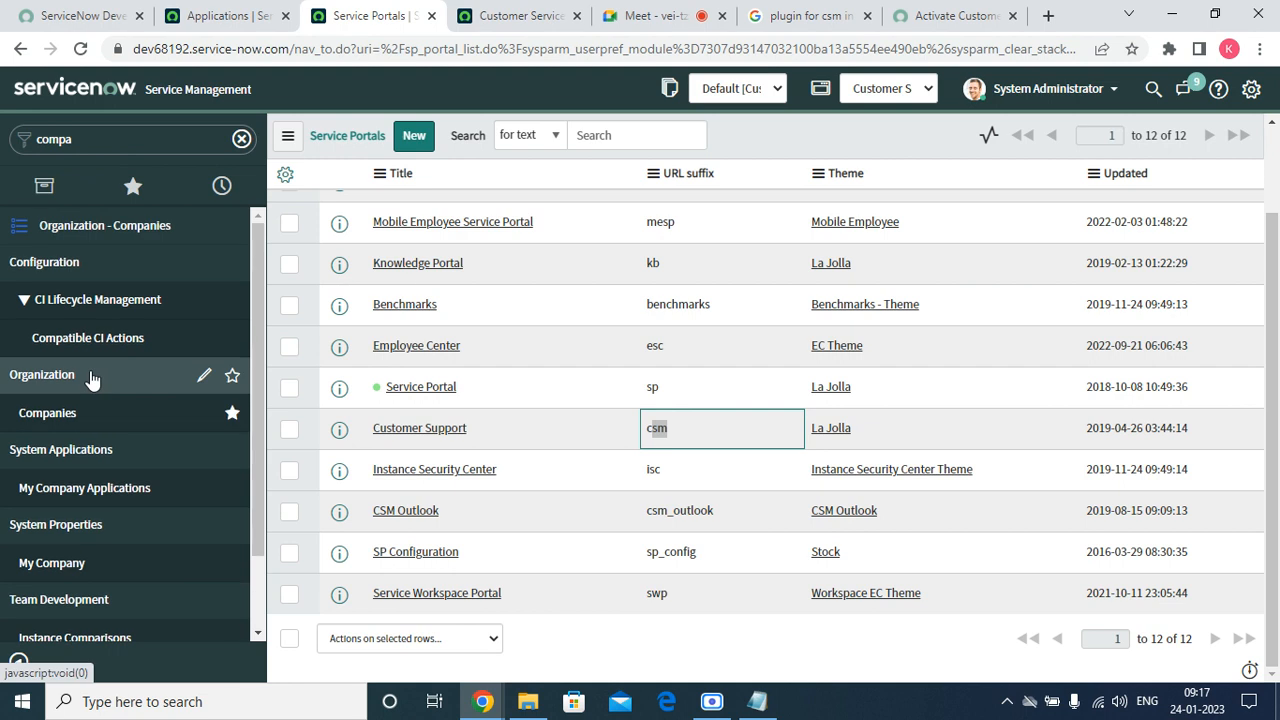
click(45, 412)
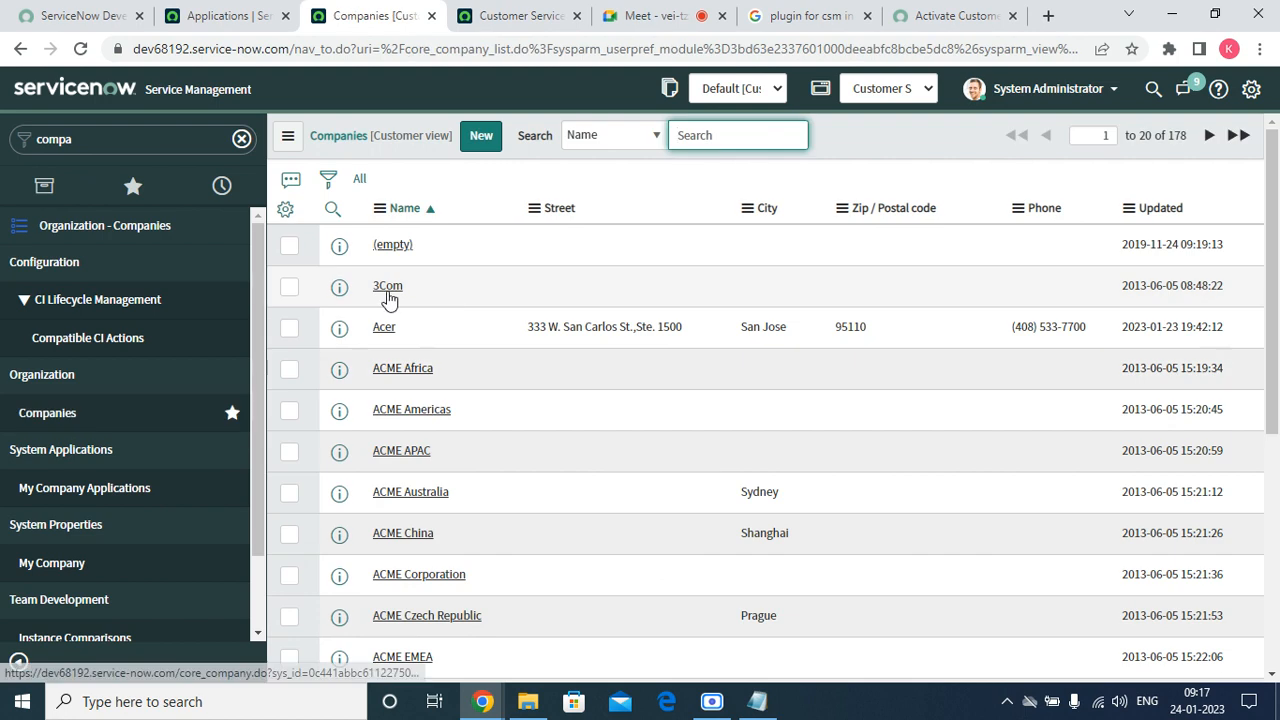
click(388, 332)
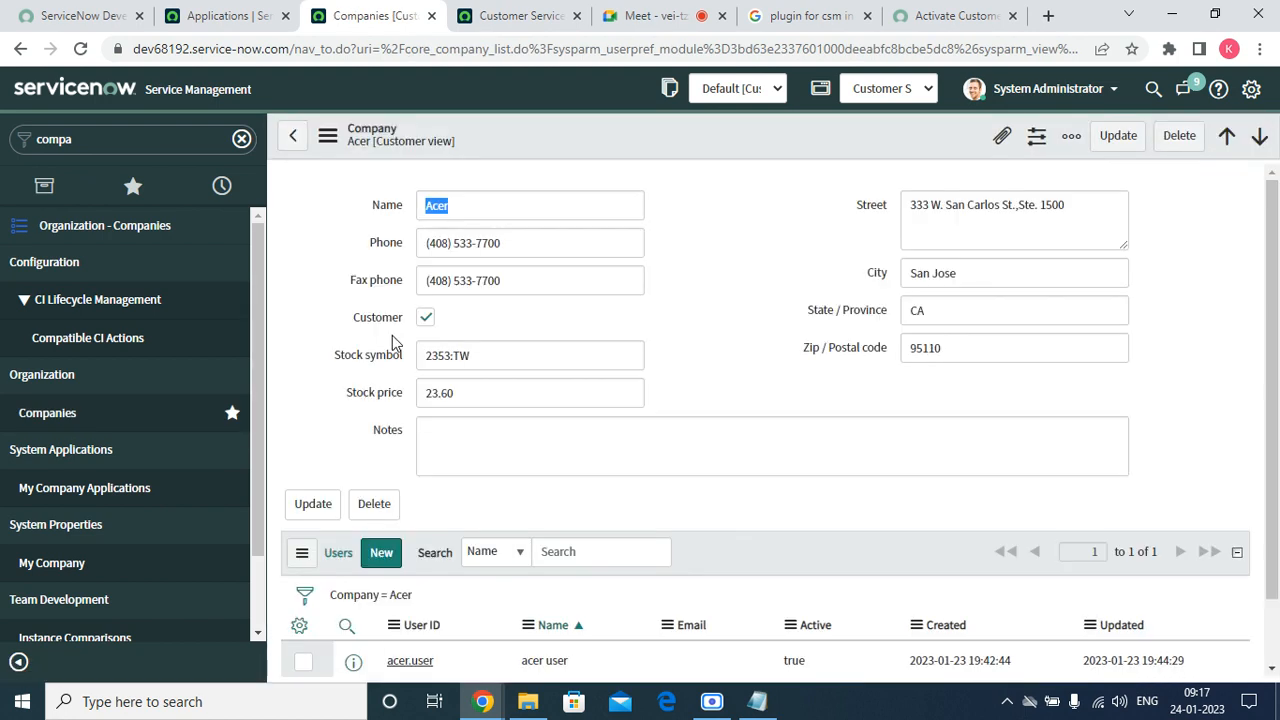
Duplicate the Acer company tab and filter the navigator for 'contract'.
scroll(482, 432, down, 2)
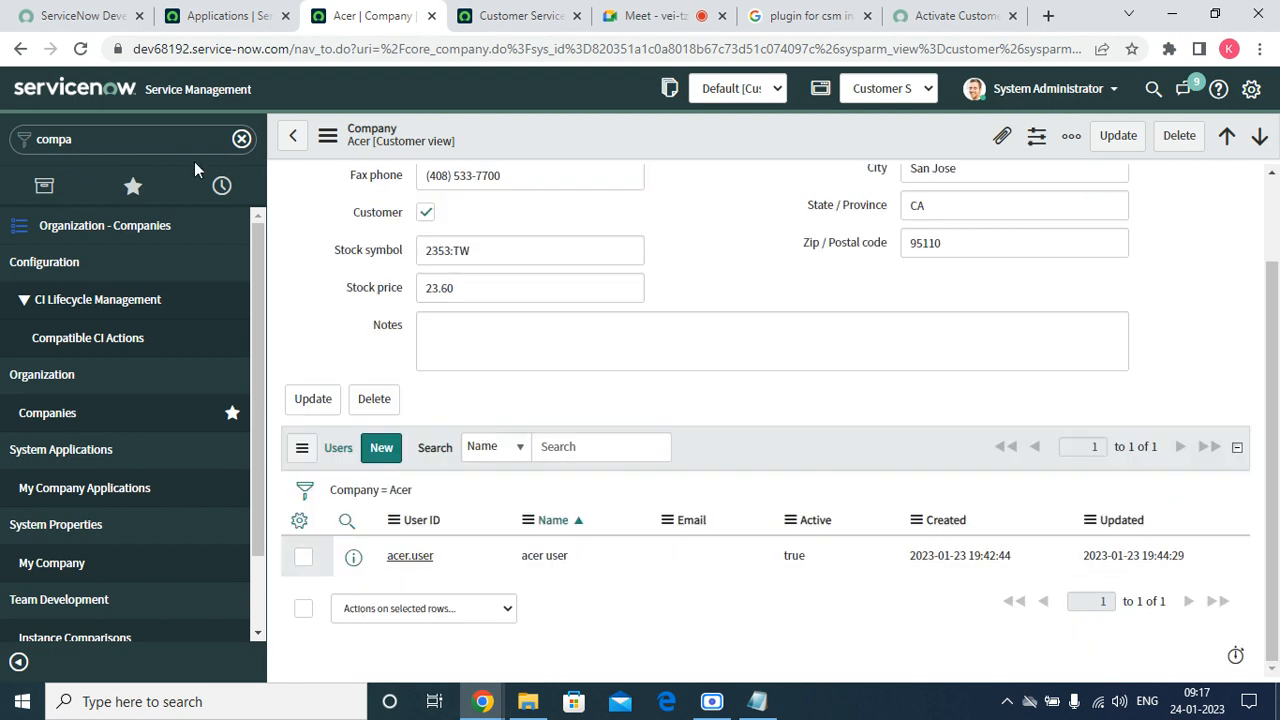
right_click(346, 28)
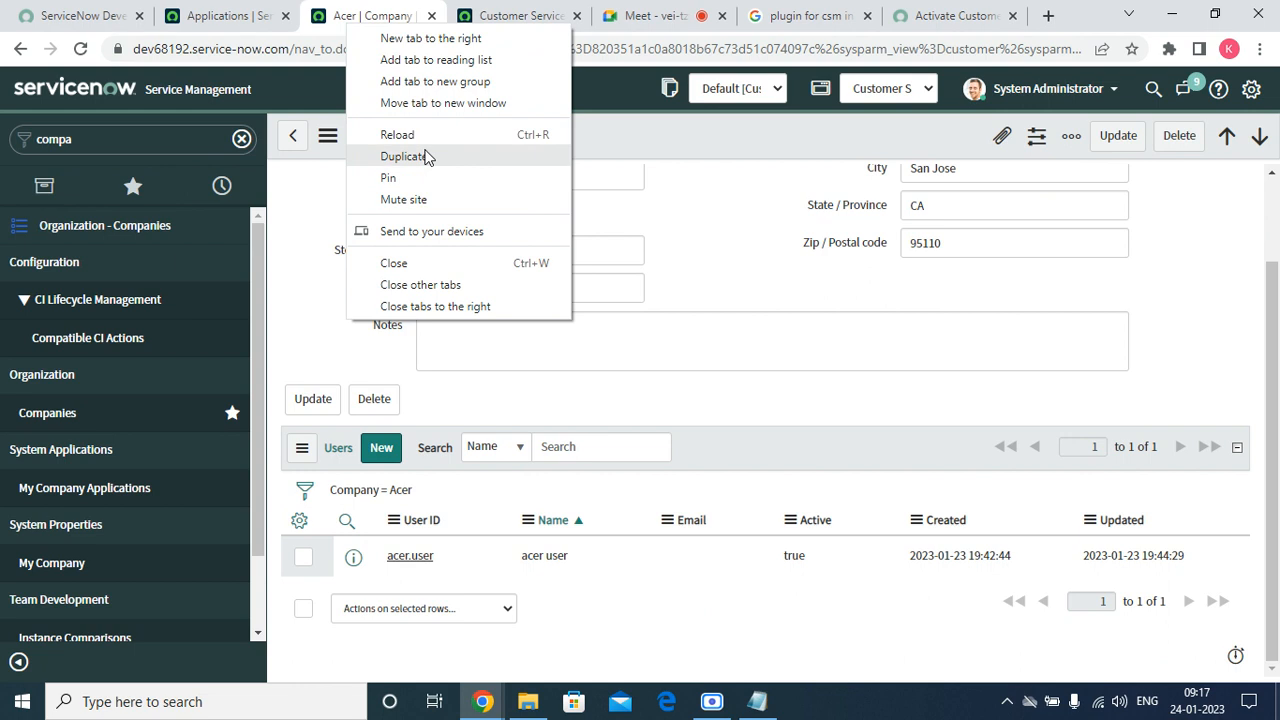
click(424, 157)
click(320, 22)
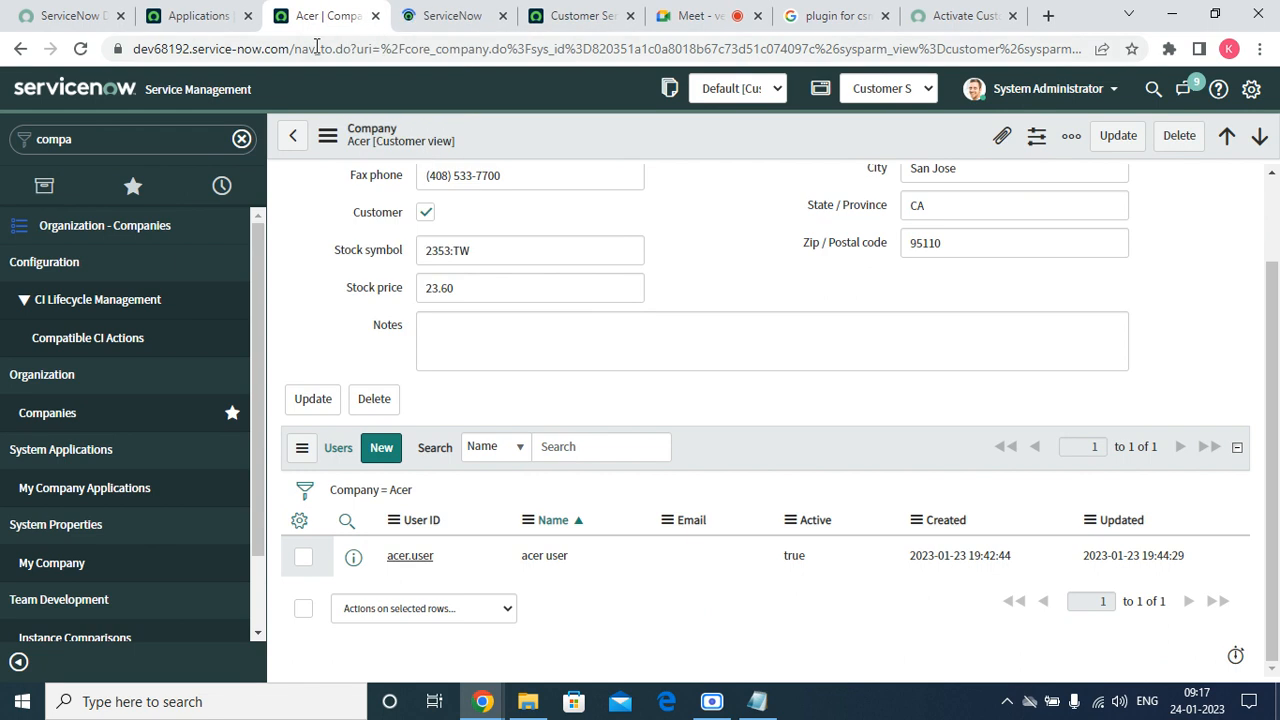
click(169, 134)
text(contract)
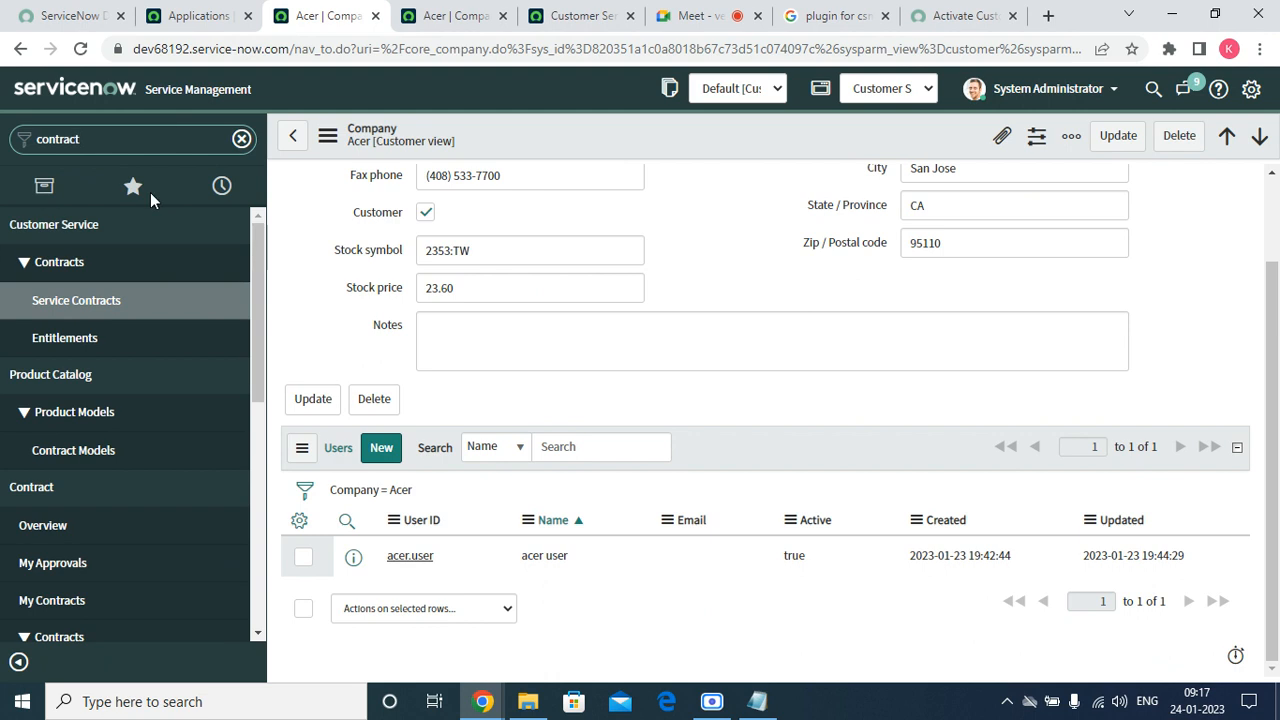
Start a new Service Contract, search Accounts for Acer, find none, and return to Service Contracts.
click(91, 306)
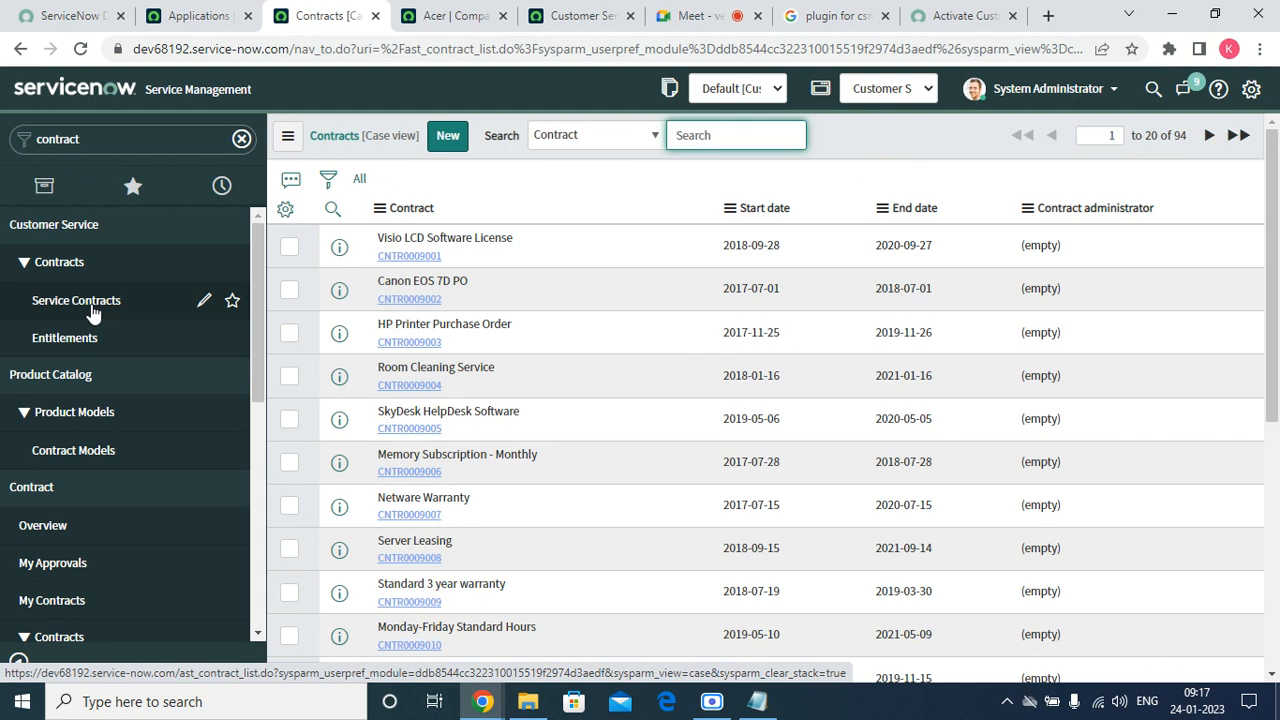
click(455, 138)
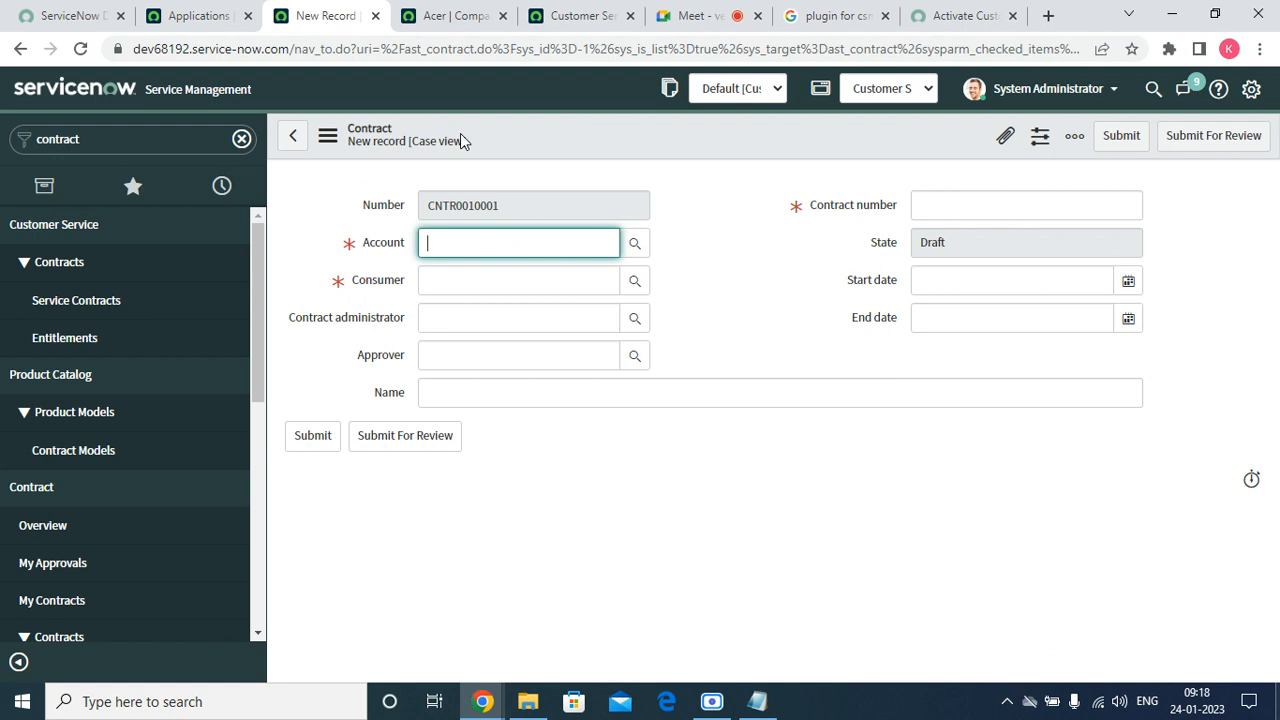
text(acer)
click(632, 244)
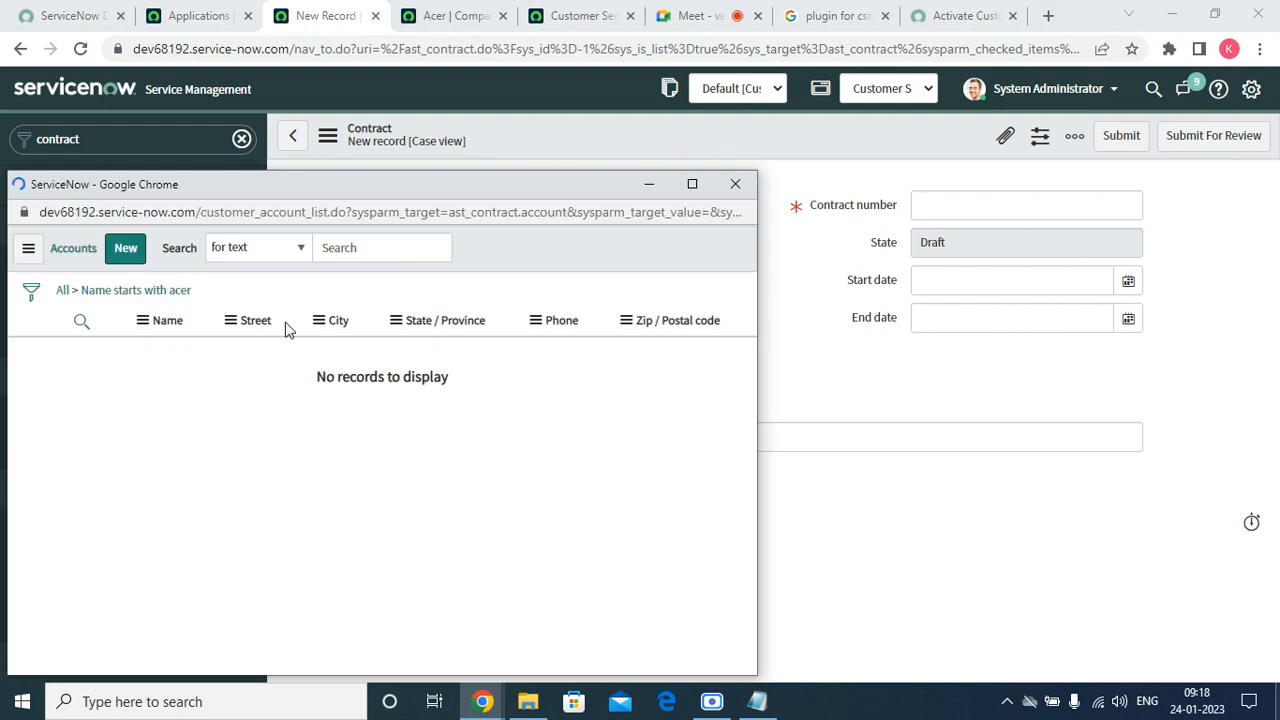
click(66, 293)
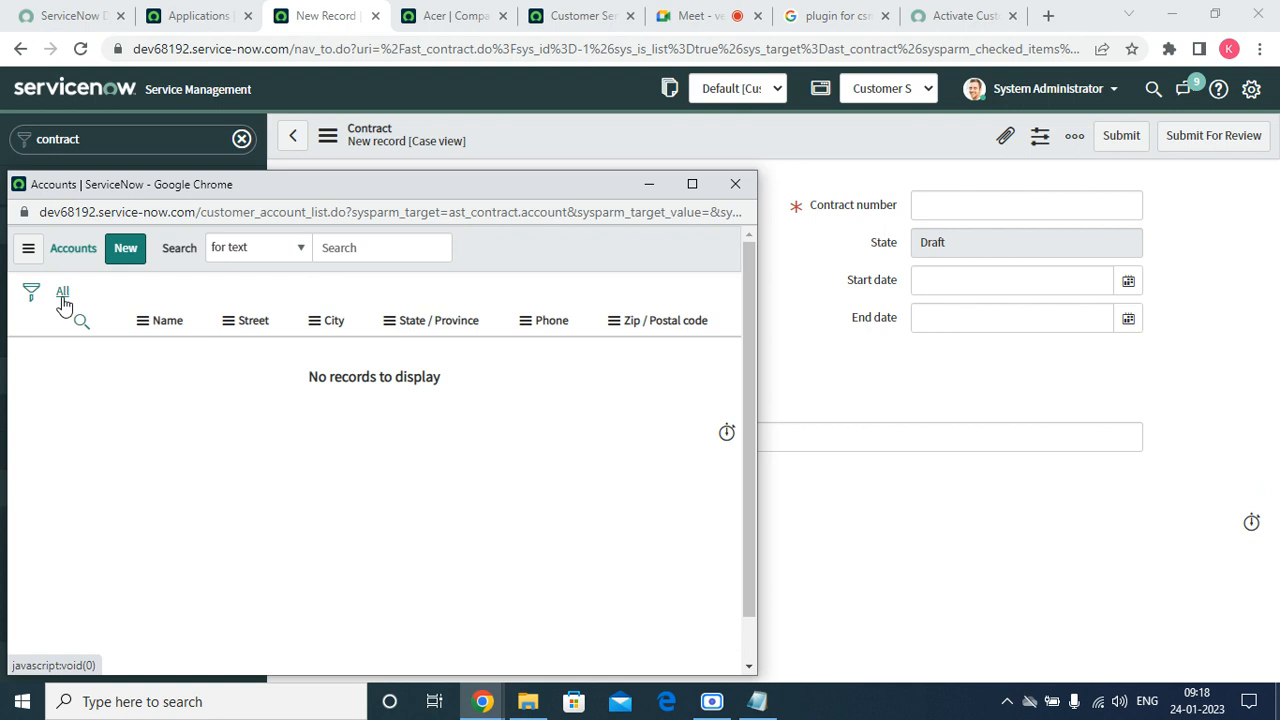
click(126, 252)
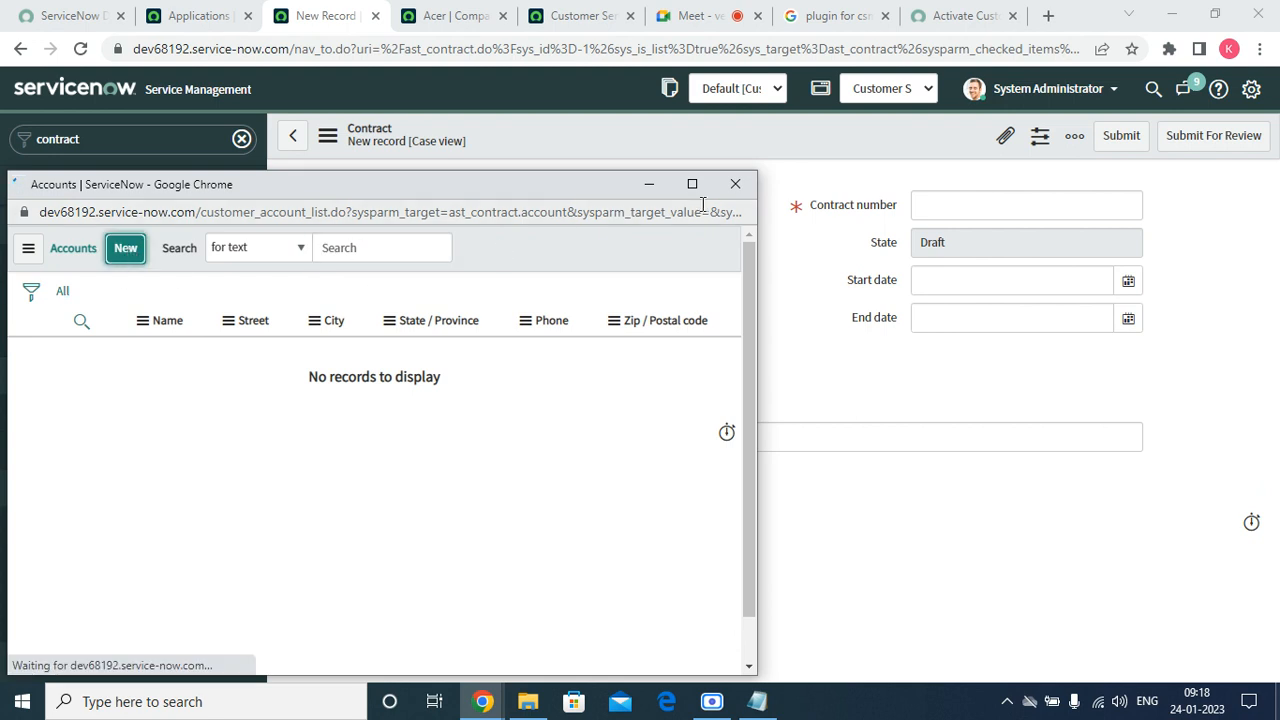
click(736, 185)
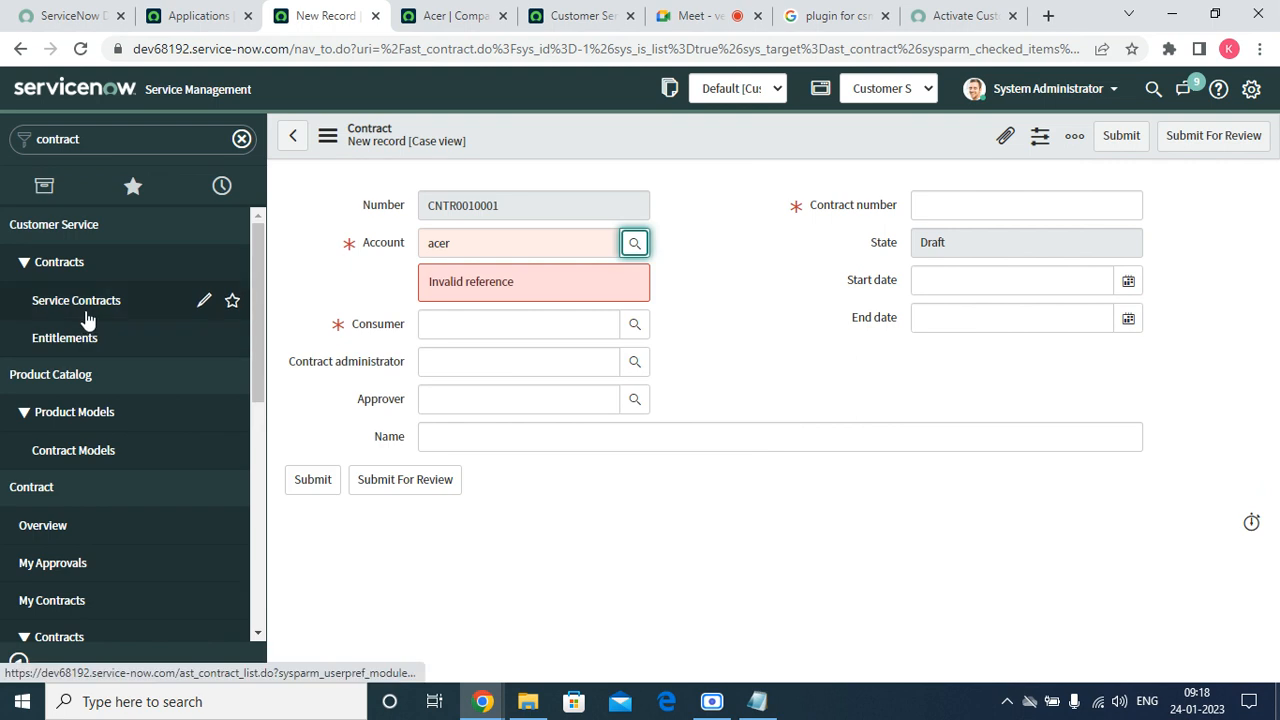
click(230, 302)
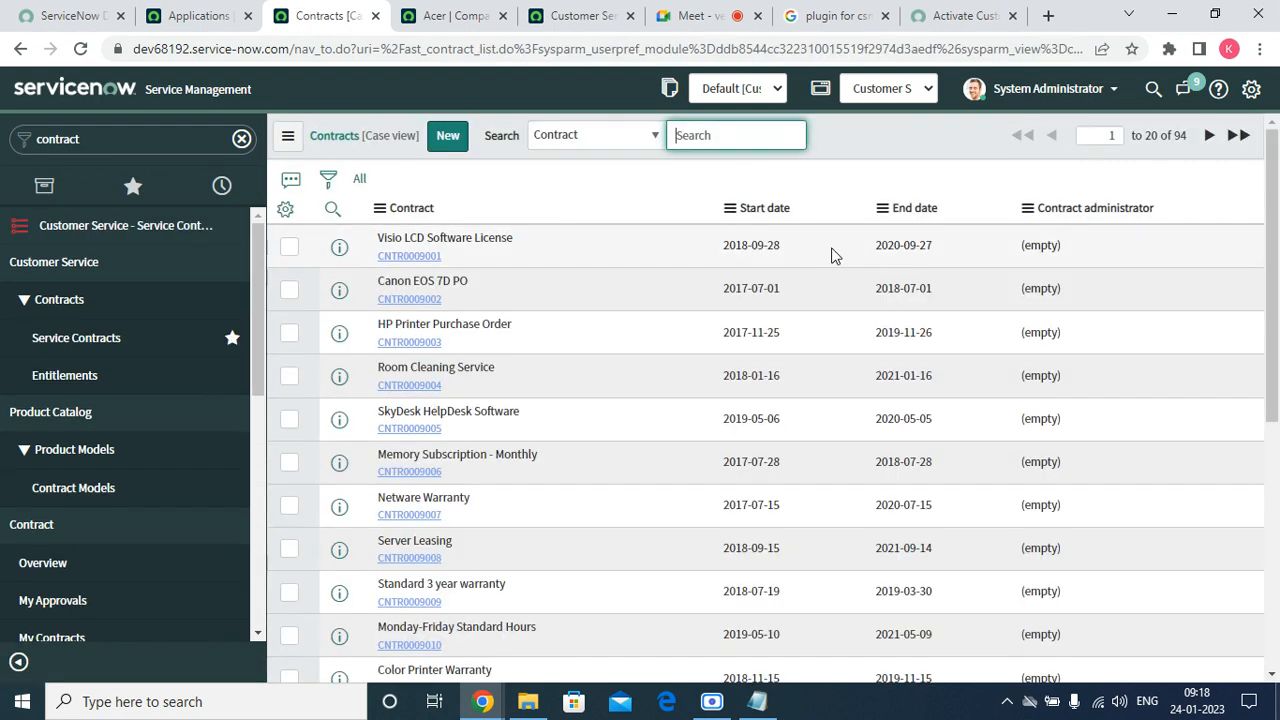
Personalize the contracts list with Account as the first column, then sort by Account.
click(285, 210)
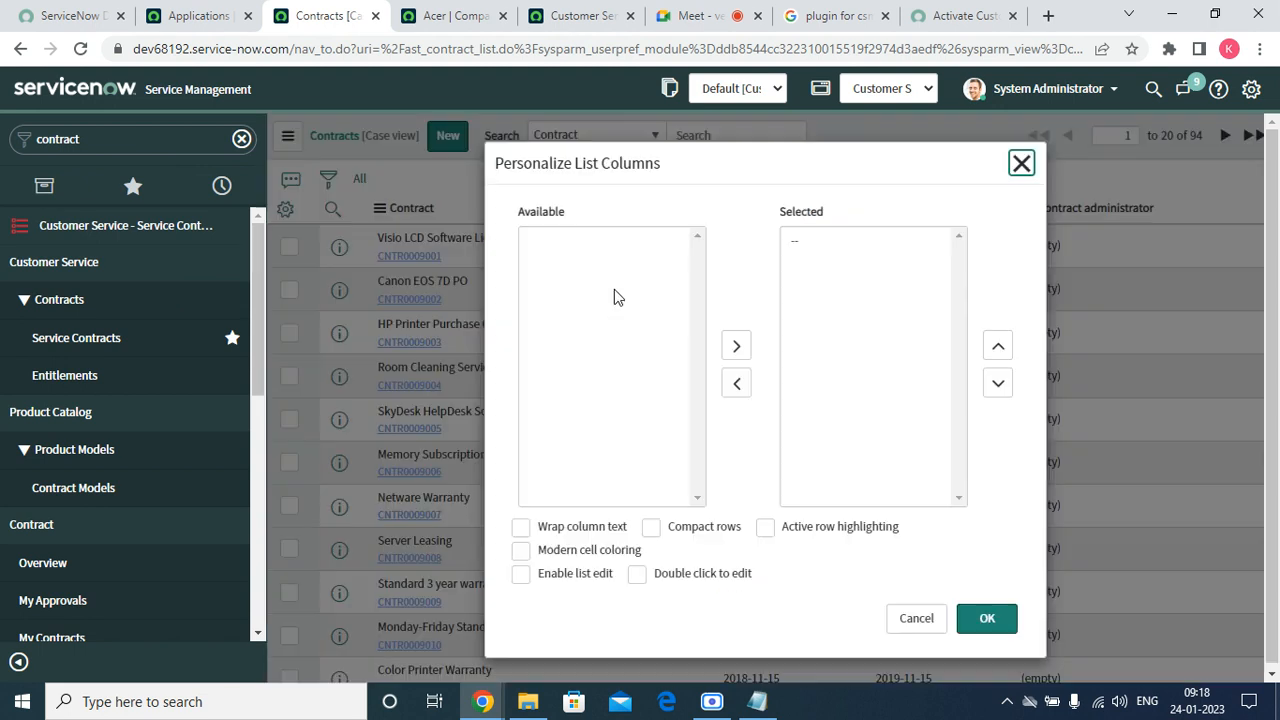
double_click(552, 243)
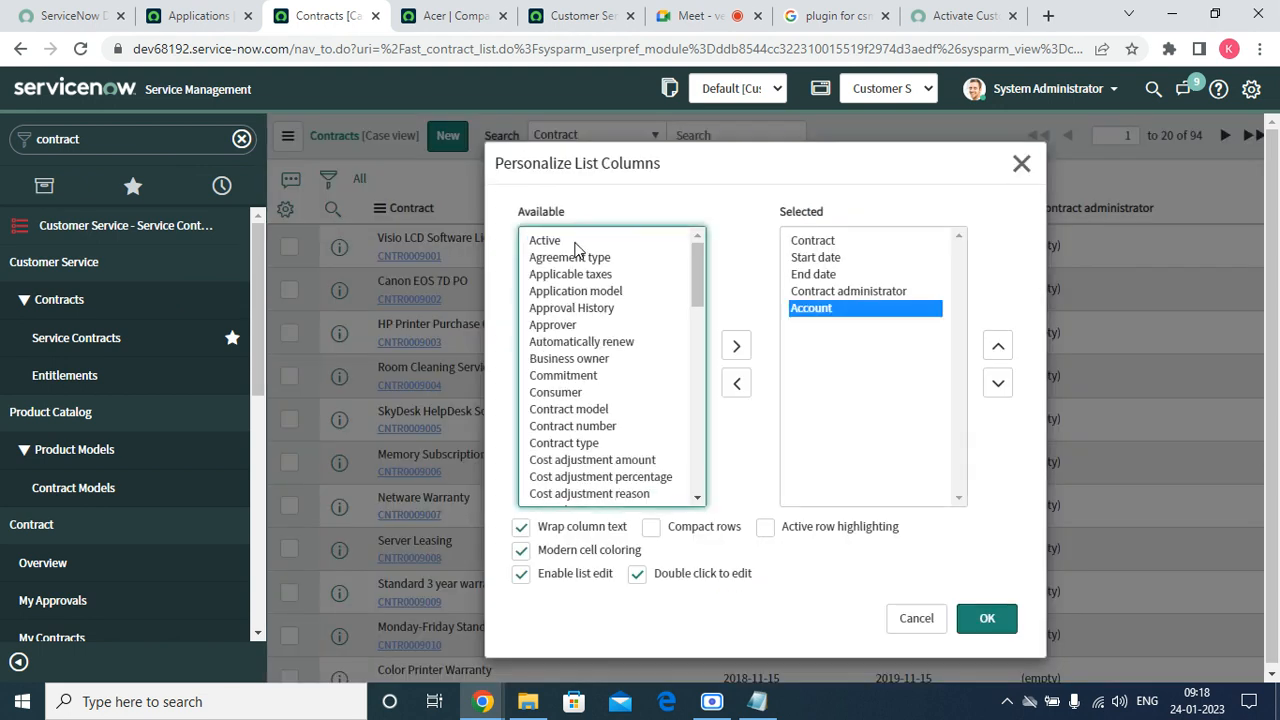
click(998, 350)
click(998, 347)
click(998, 347)
click(998, 347)
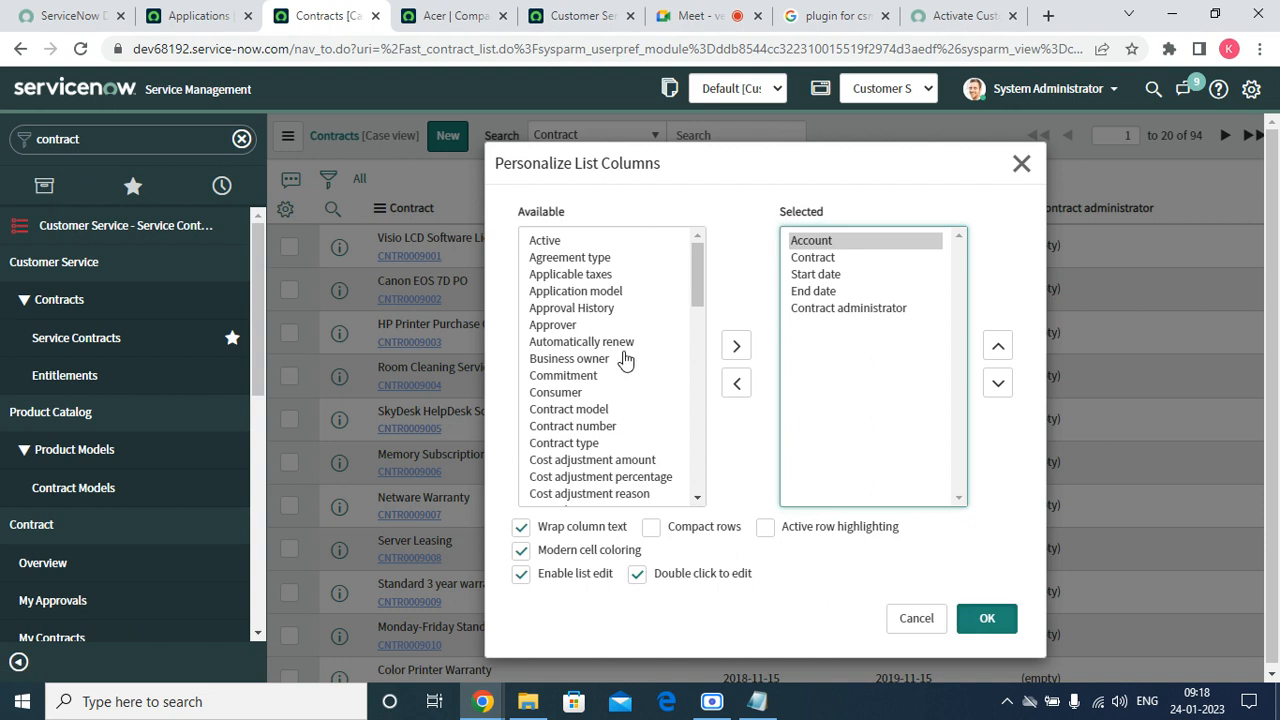
click(986, 620)
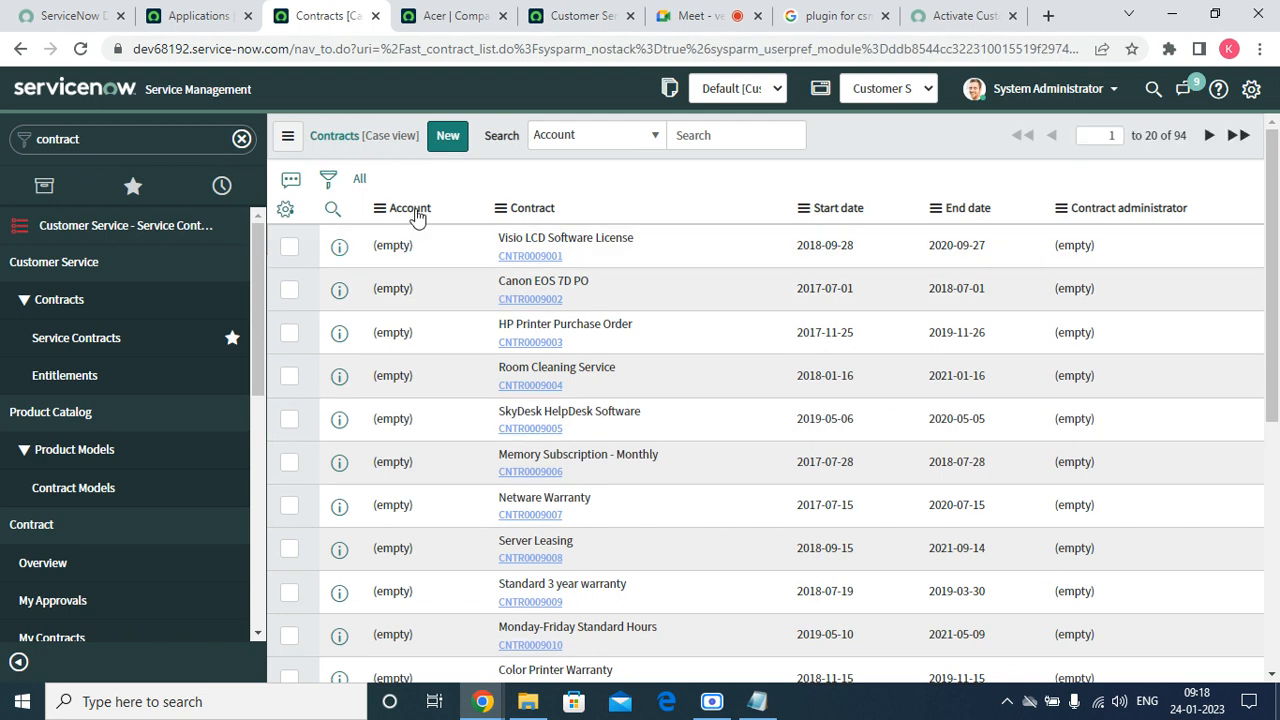
click(415, 209)
Add a filter condition Account is 'ac' and open the account lookup.
click(329, 180)
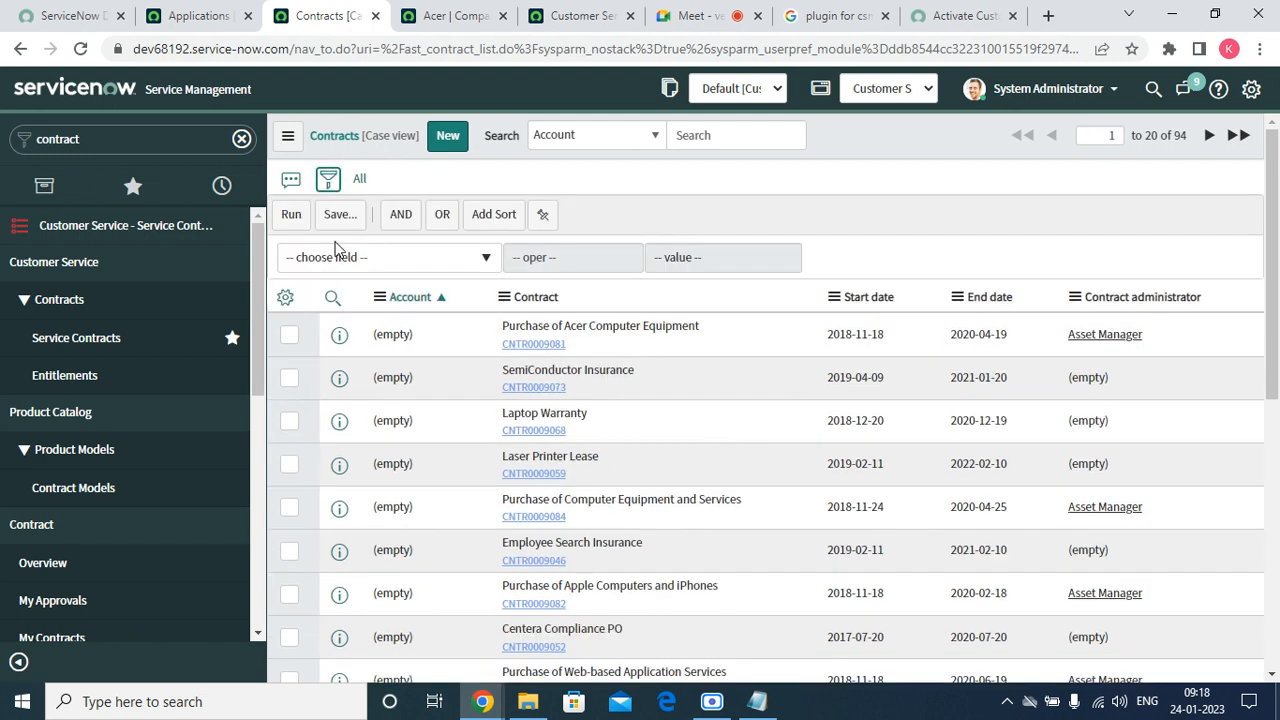
click(335, 252)
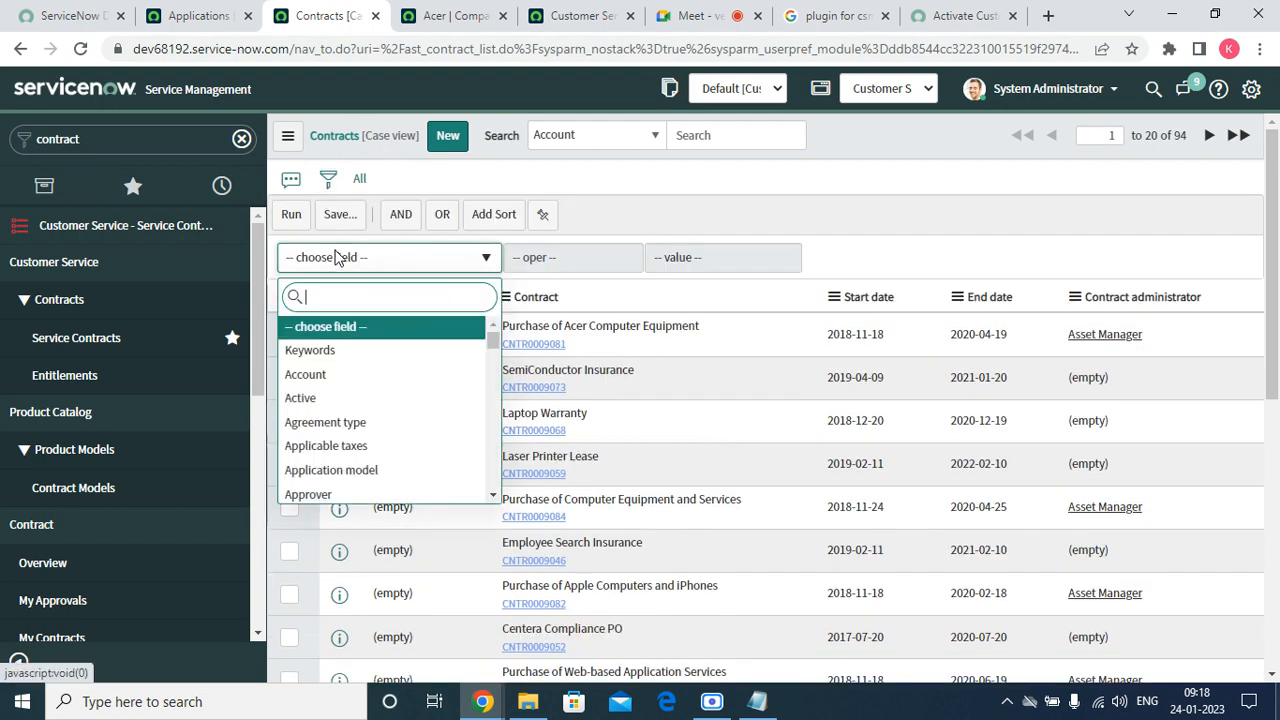
text(ac)
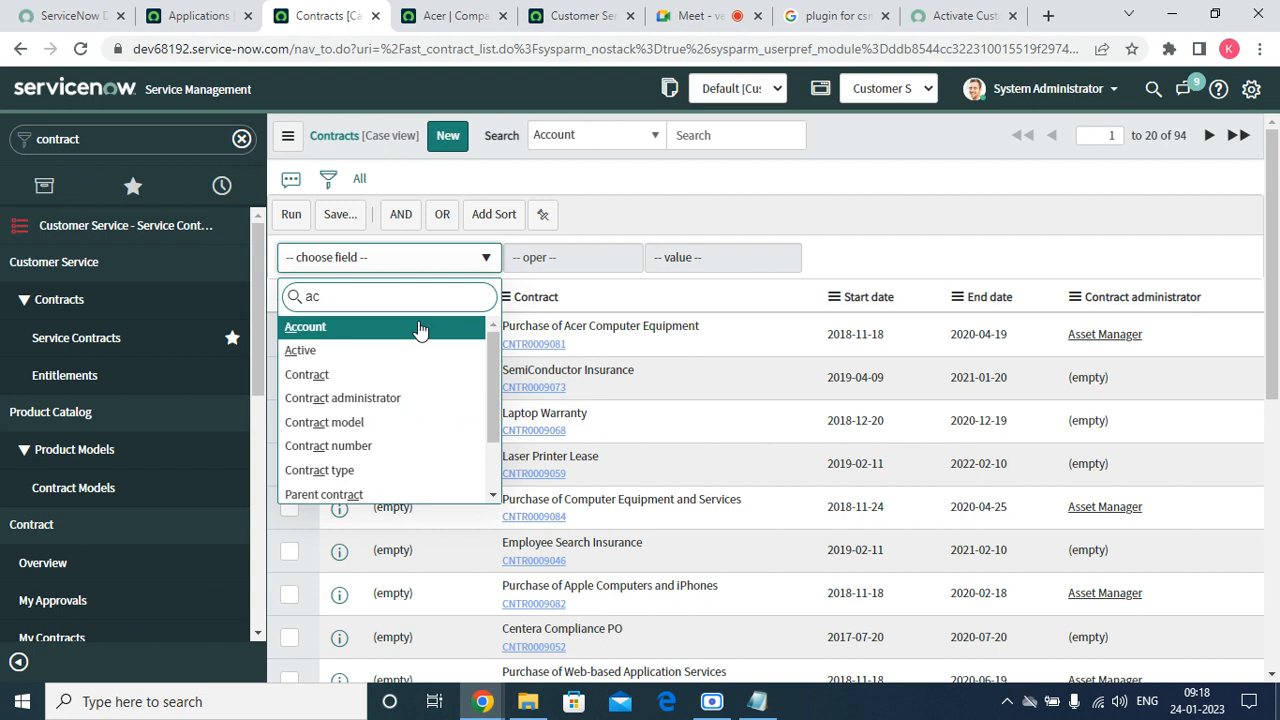
key(Return)
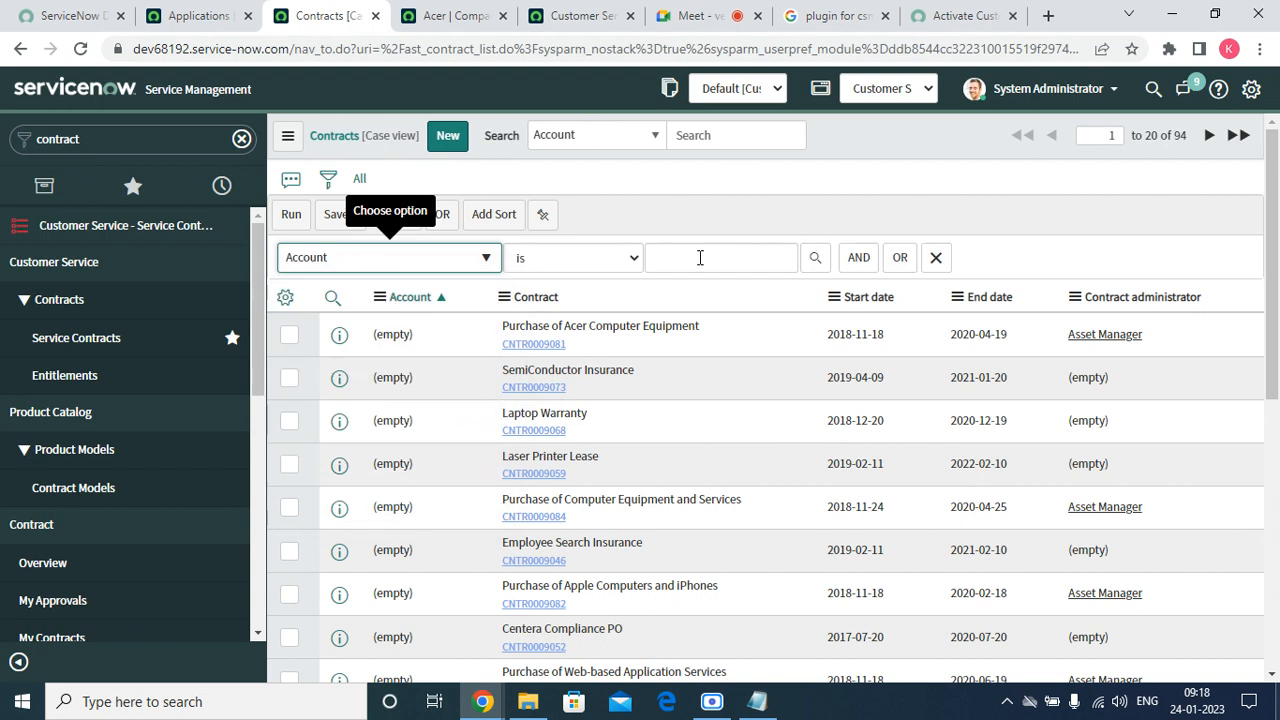
click(677, 257)
text(acer)
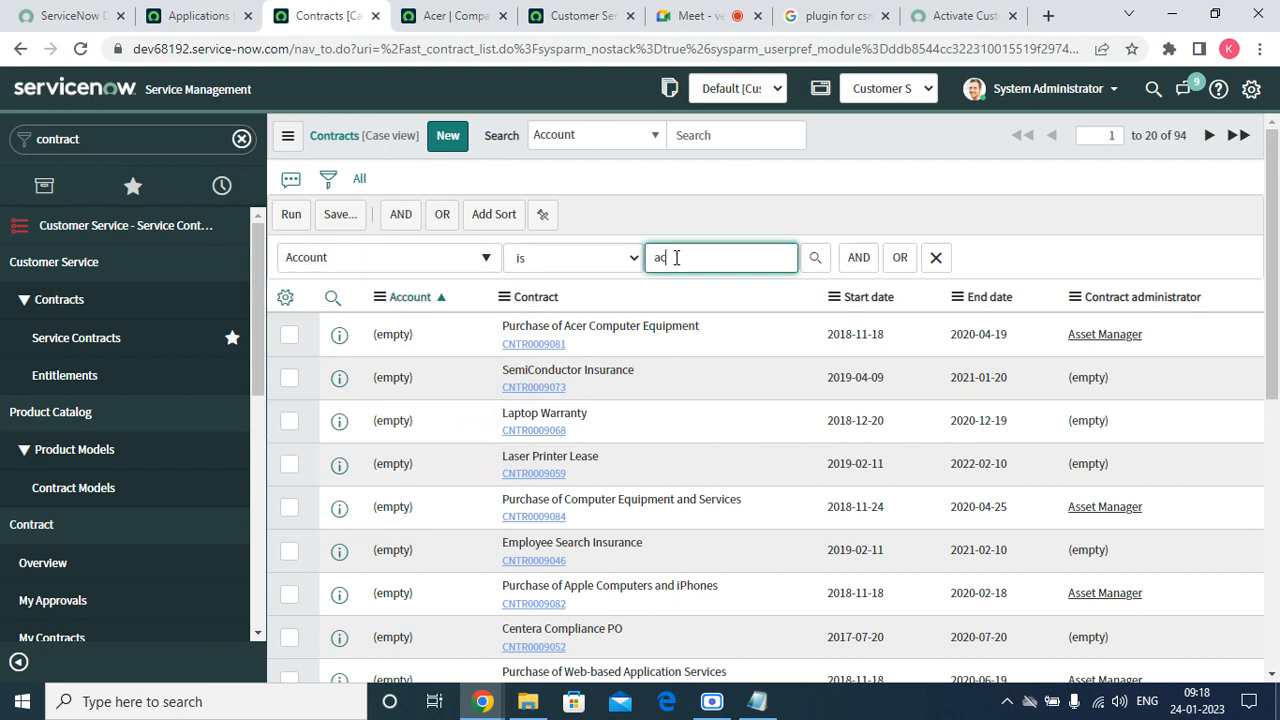
click(813, 257)
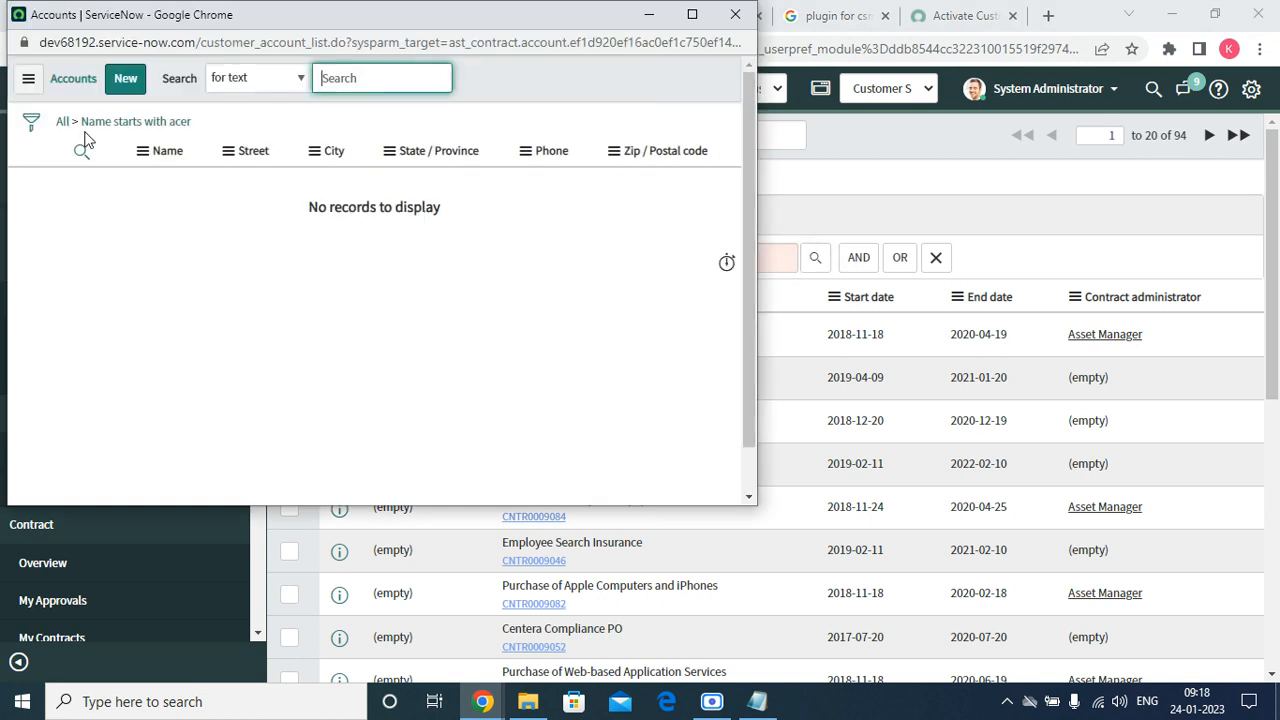
Copy the customer_account table name from the lookup URL, close the lookup, and duplicate the Contracts tab.
click(63, 121)
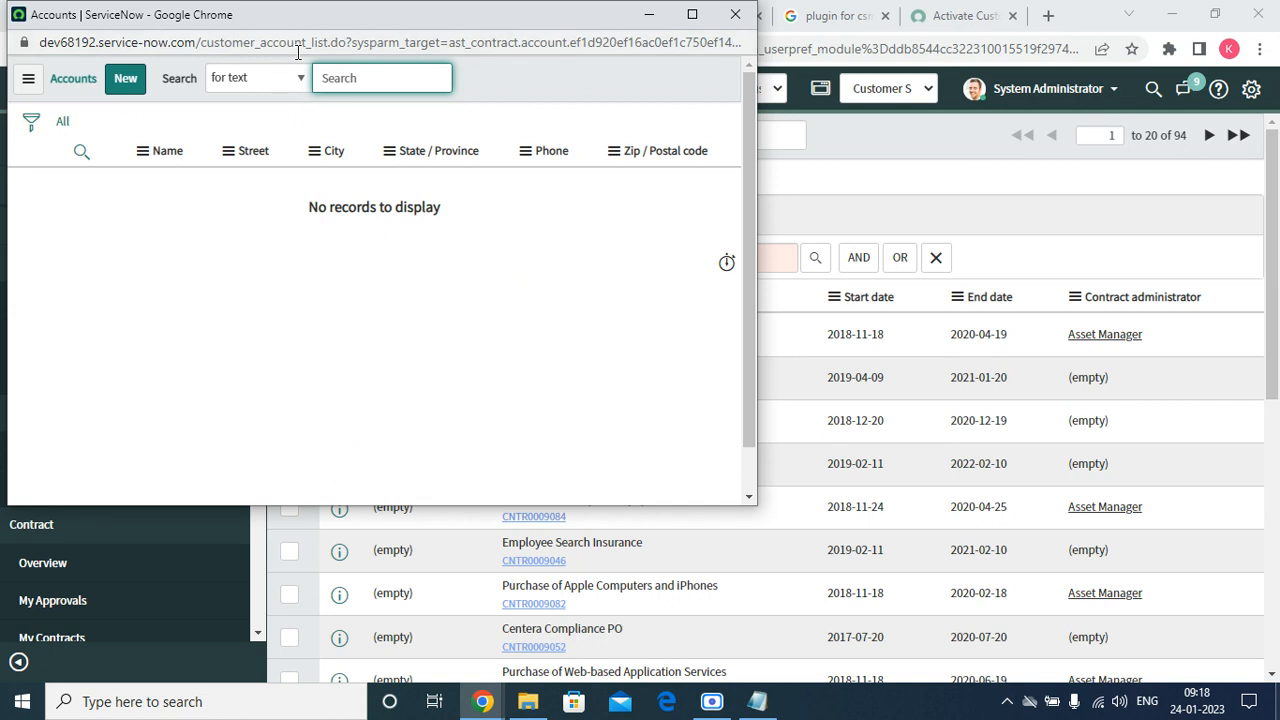
drag(306, 42, 201, 42)
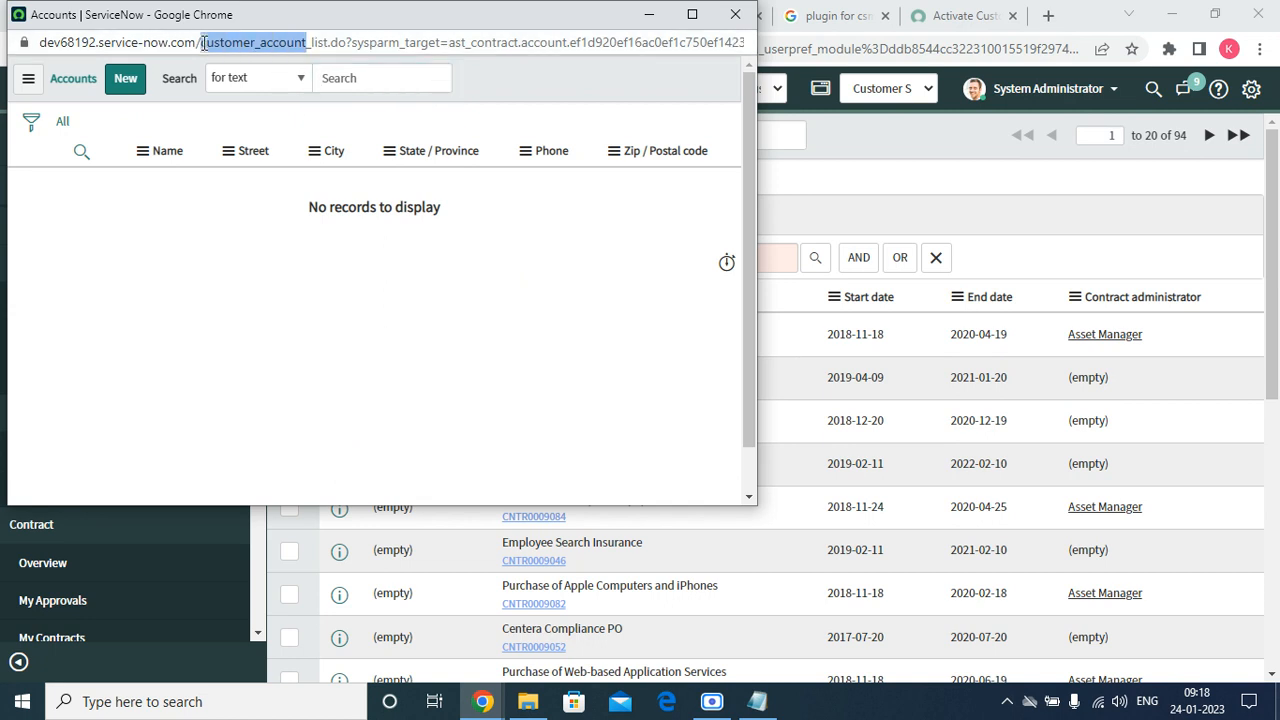
right_click(289, 44)
click(334, 148)
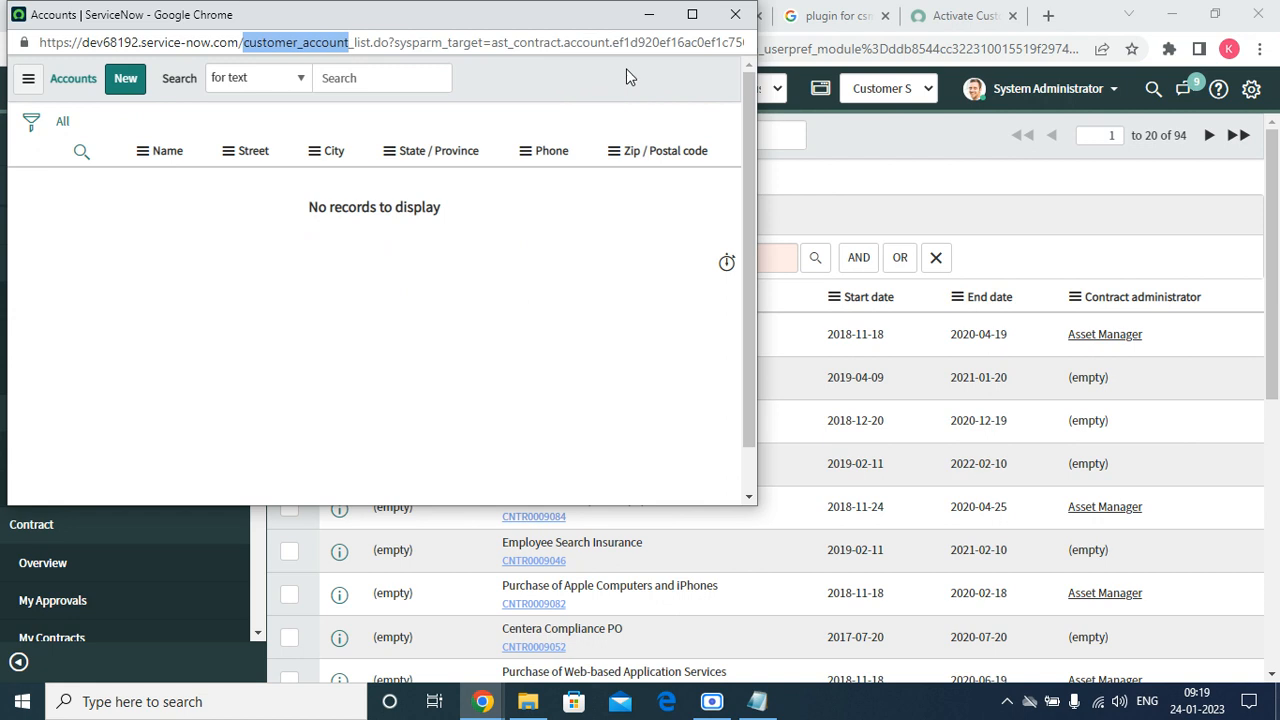
click(736, 14)
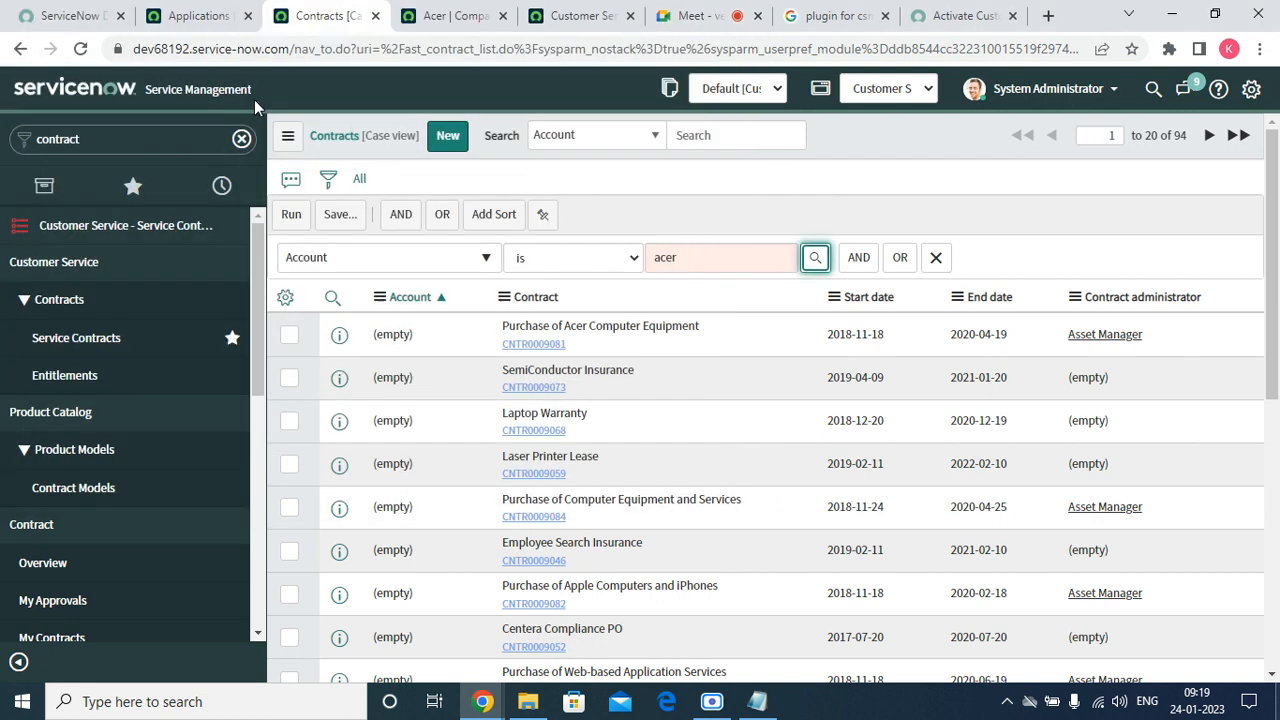
right_click(345, 16)
click(350, 149)
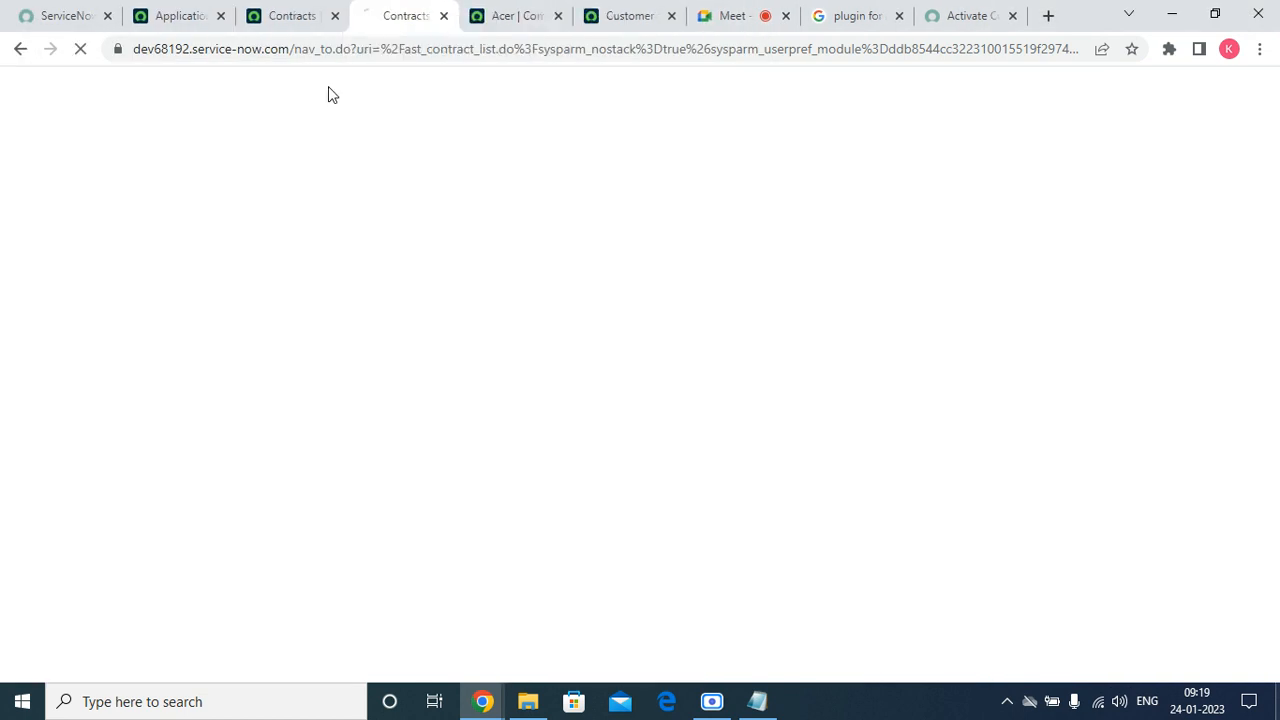
Open customer_account.list from the navigator and start a new Account record.
click(158, 142)
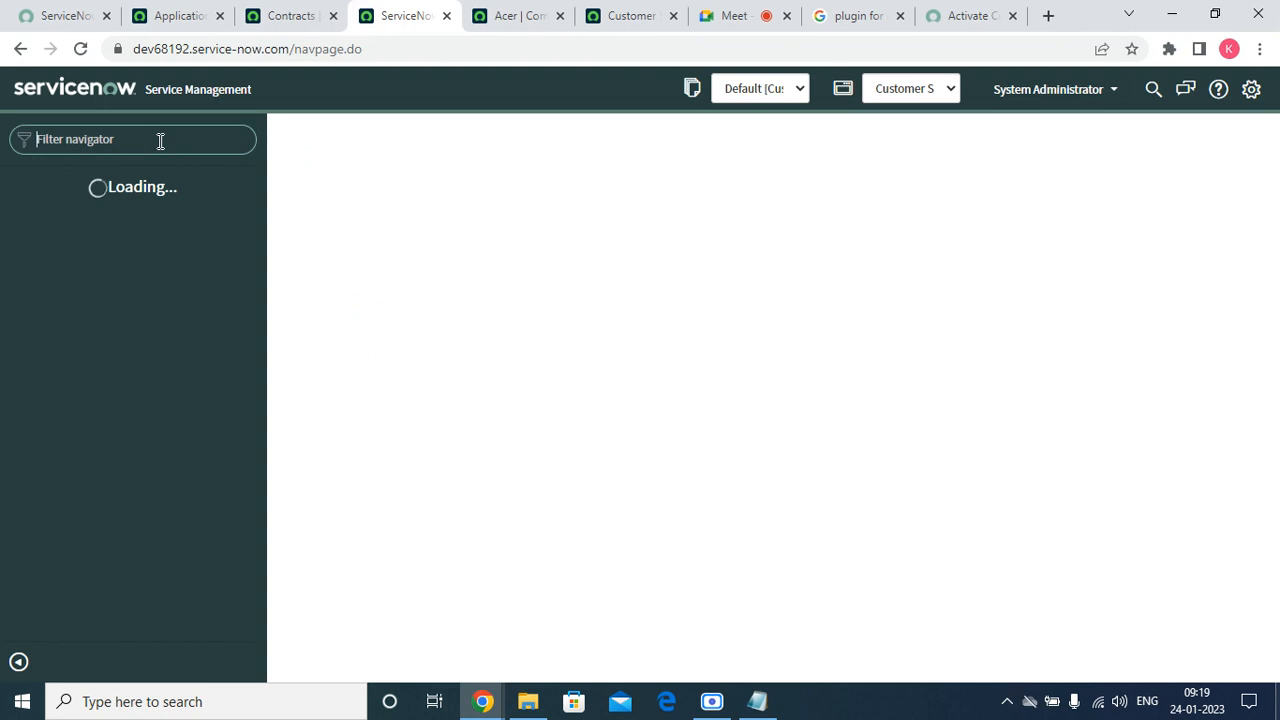
key(ctrl+v)
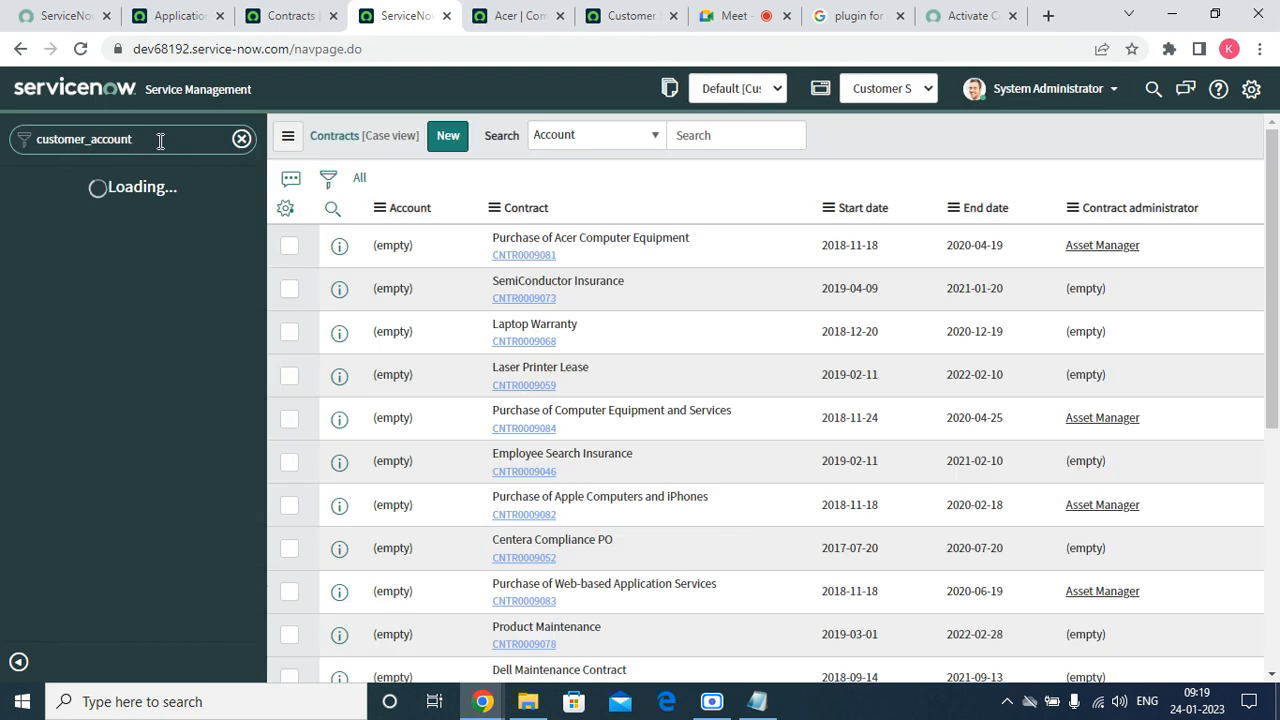
text(.l)
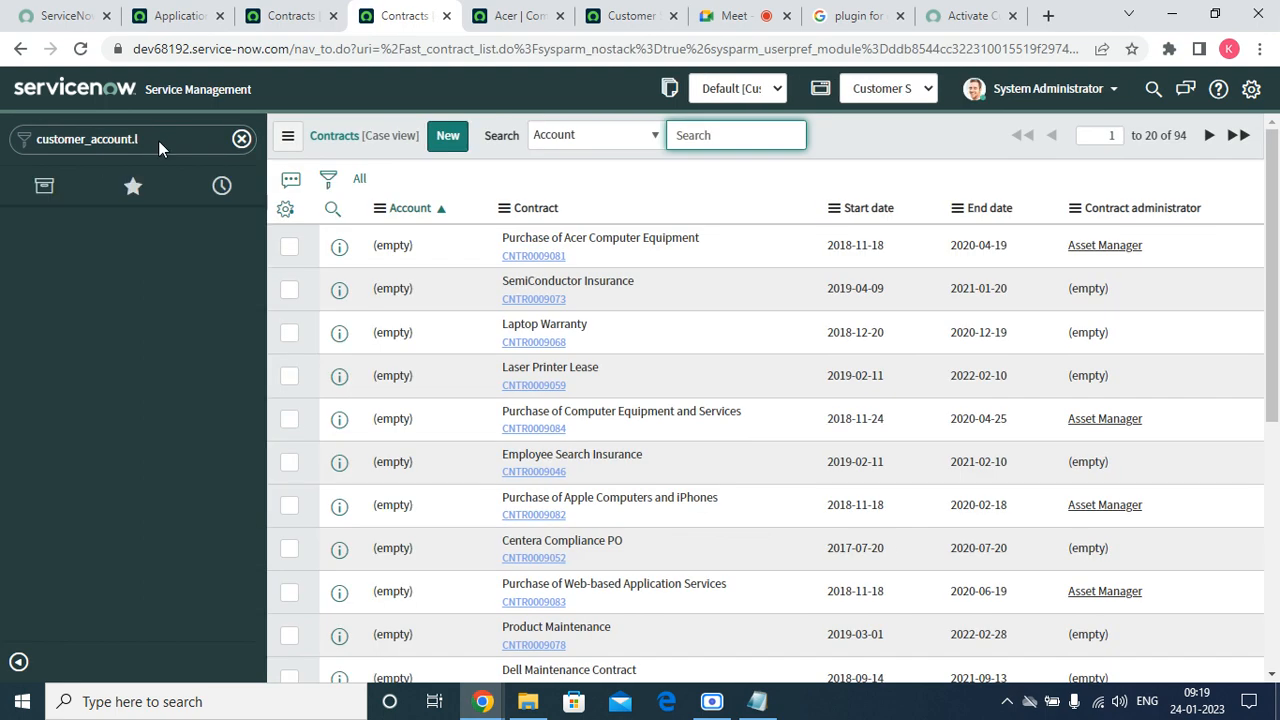
click(159, 141)
click(160, 141)
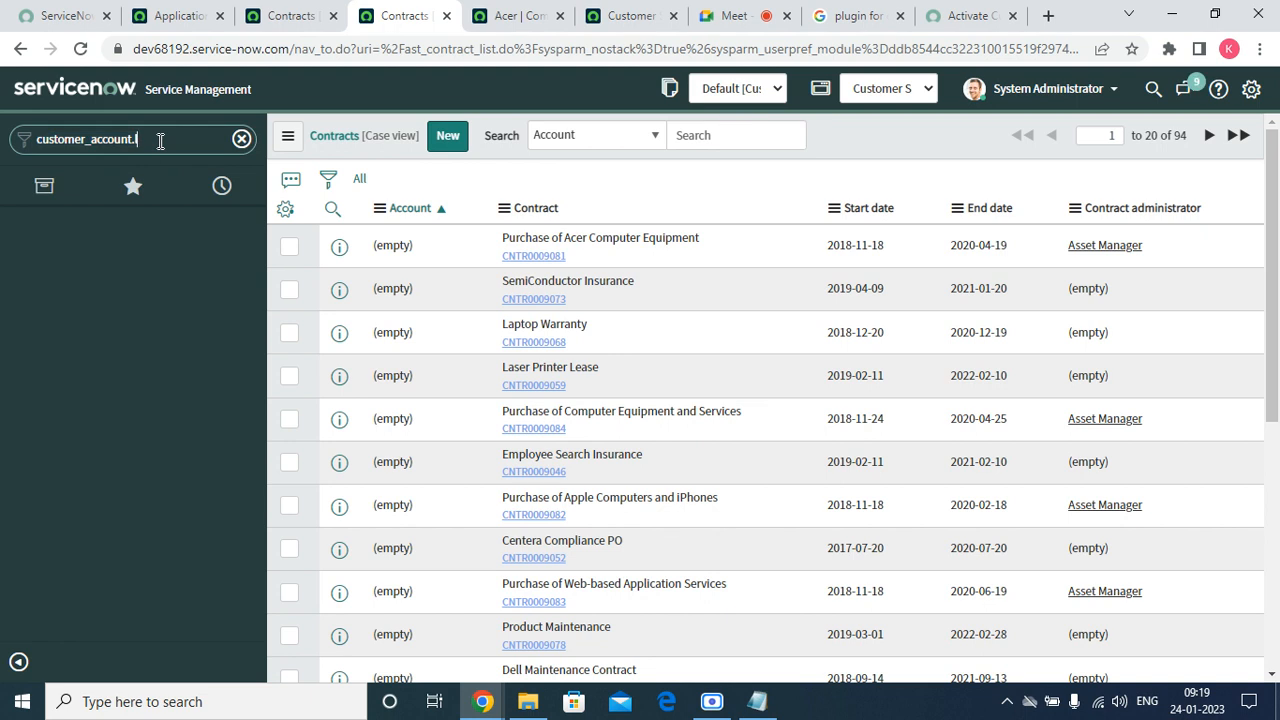
text(ist)
key(Return)
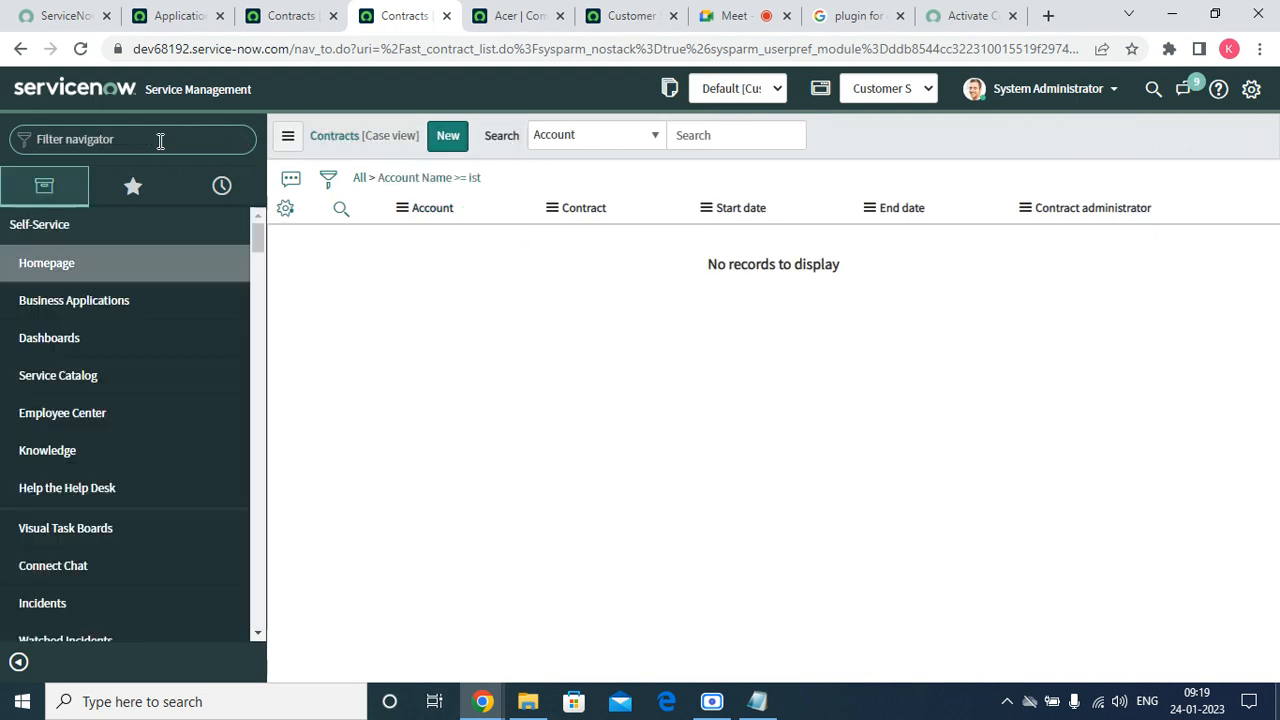
click(386, 137)
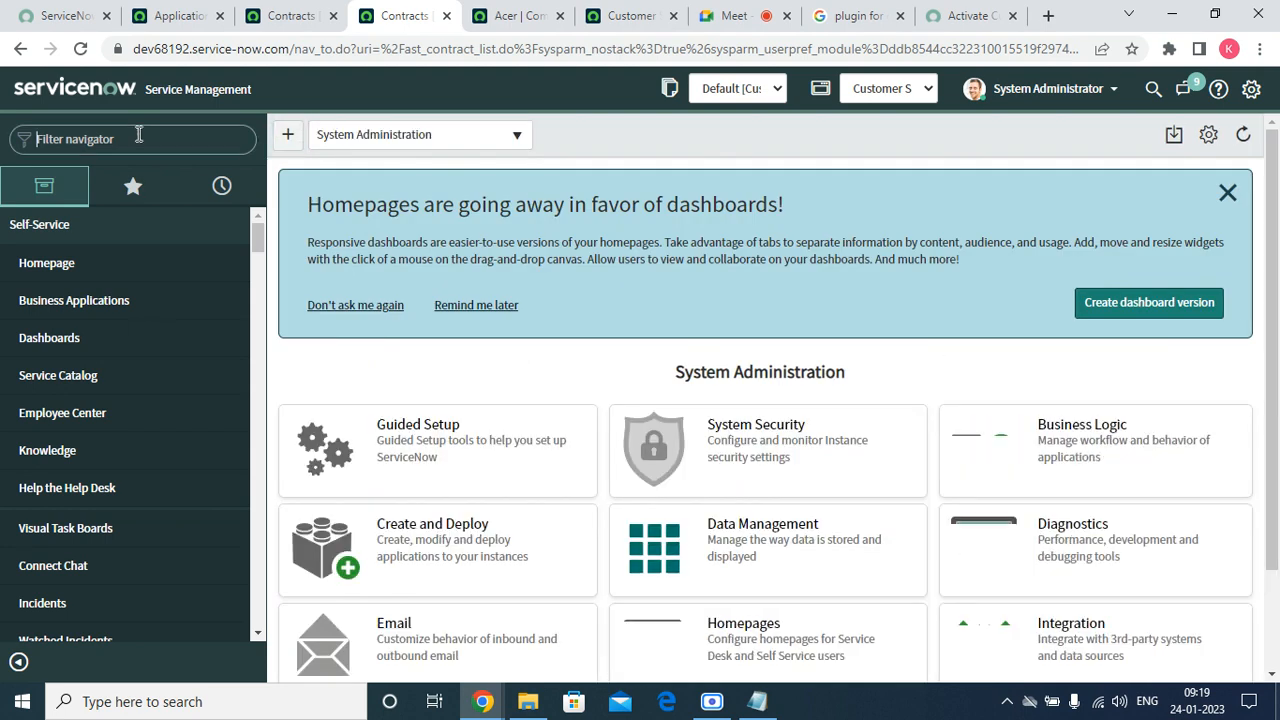
click(137, 140)
key(ctrl+v)
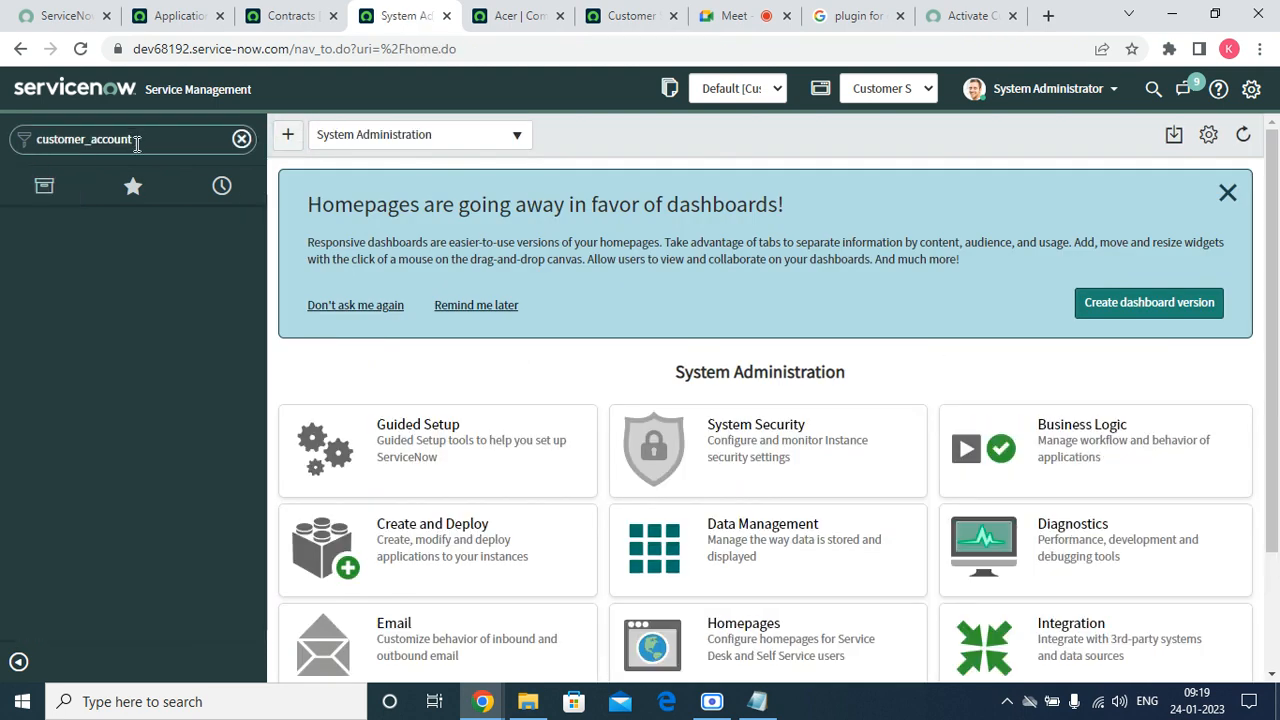
text(.list)
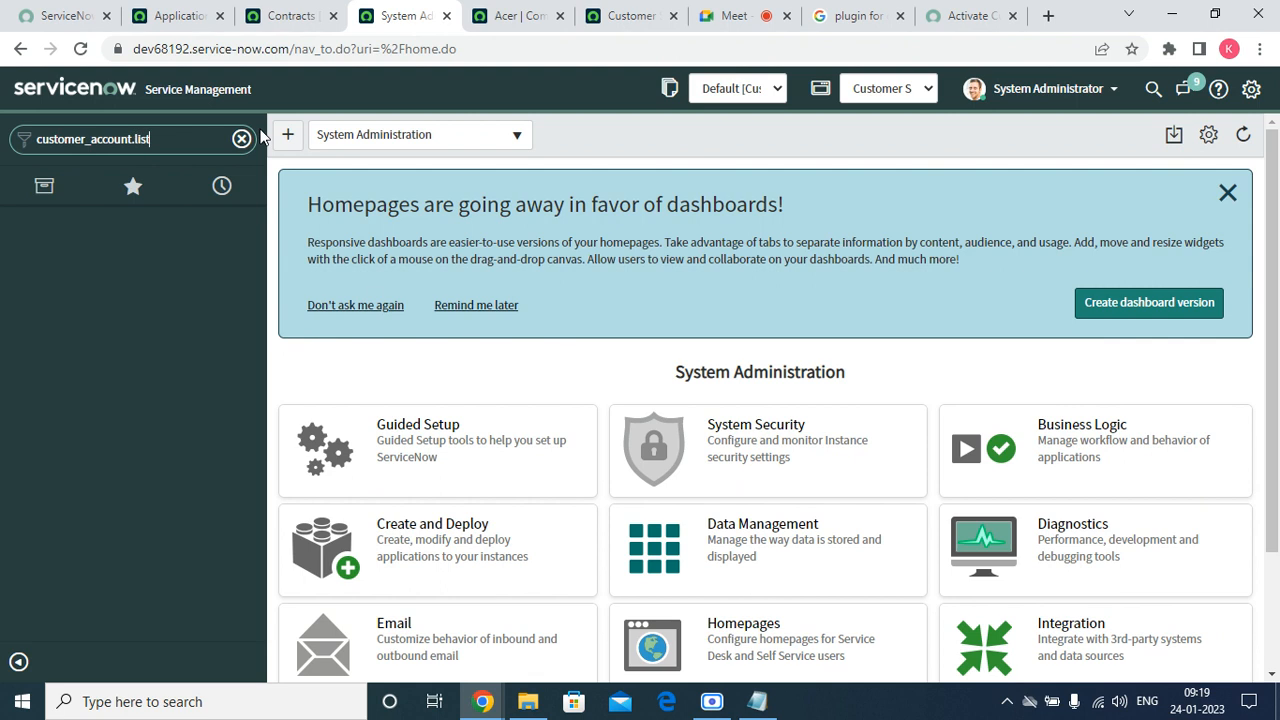
key(Return)
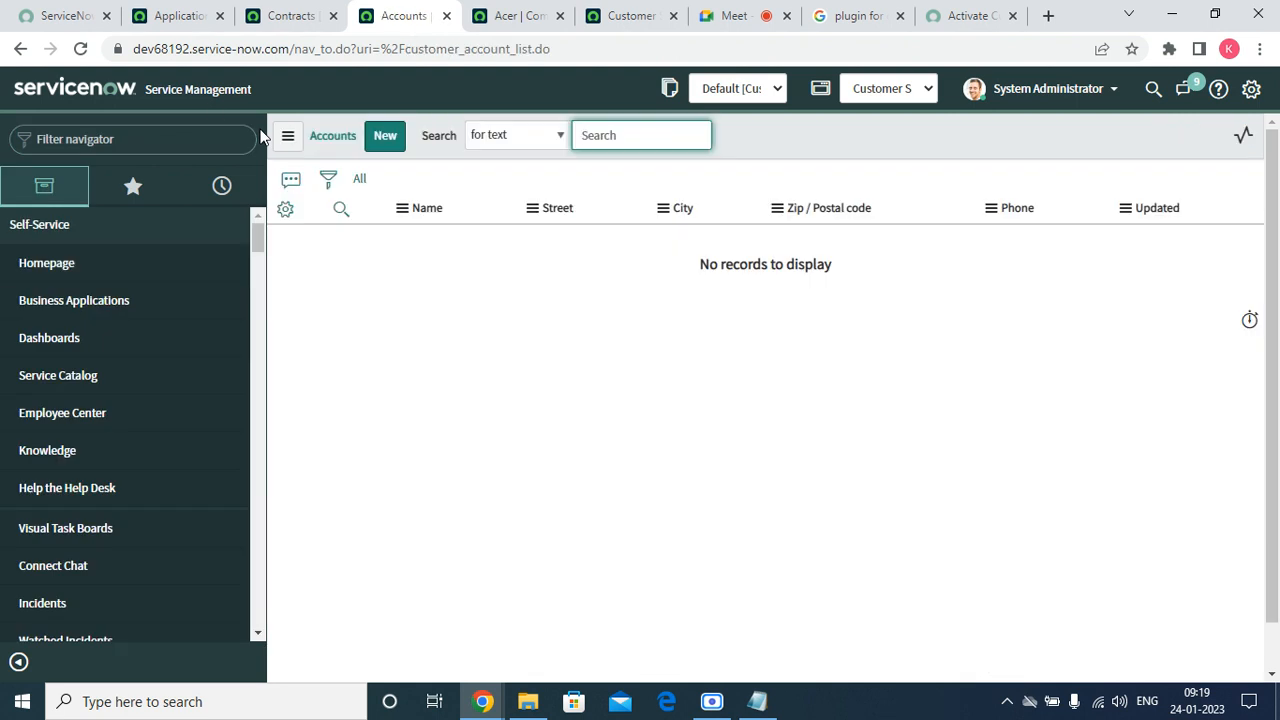
click(386, 145)
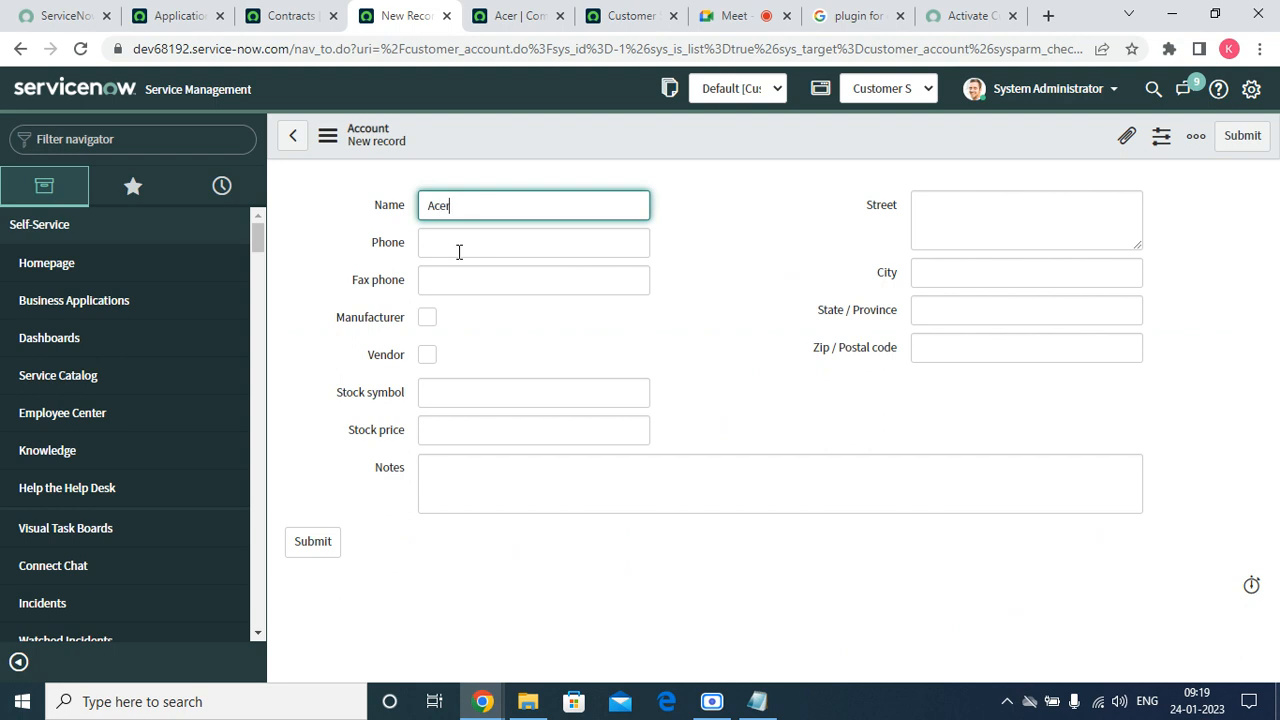
Name the account Acer, tick Vendor, and save it from the header menu.
key(Tab)
key(Tab)
key(Tab)
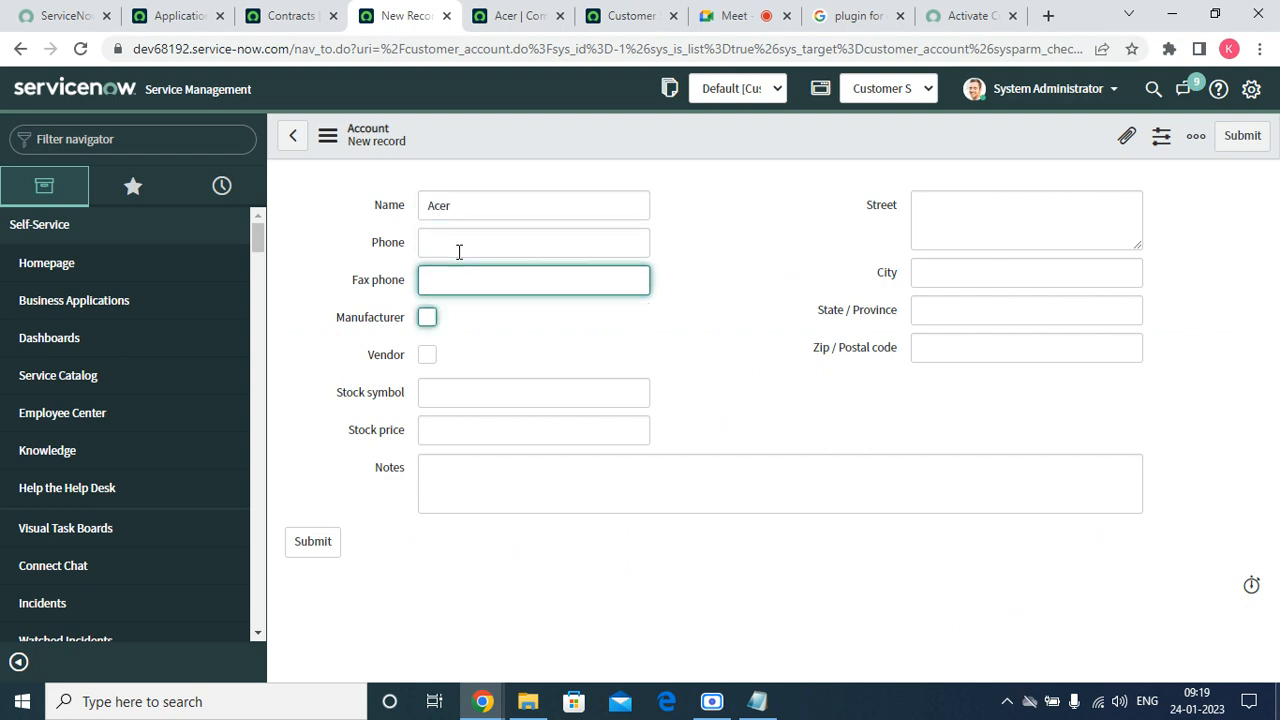
click(427, 356)
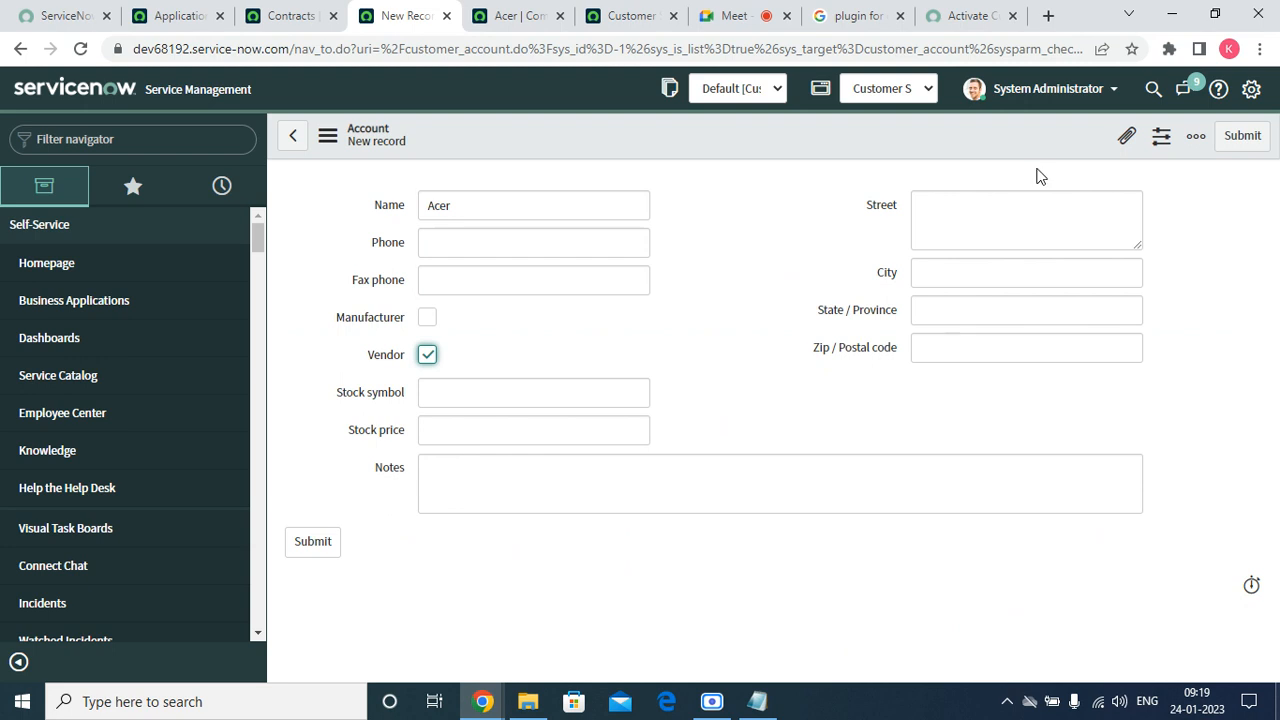
right_click(638, 149)
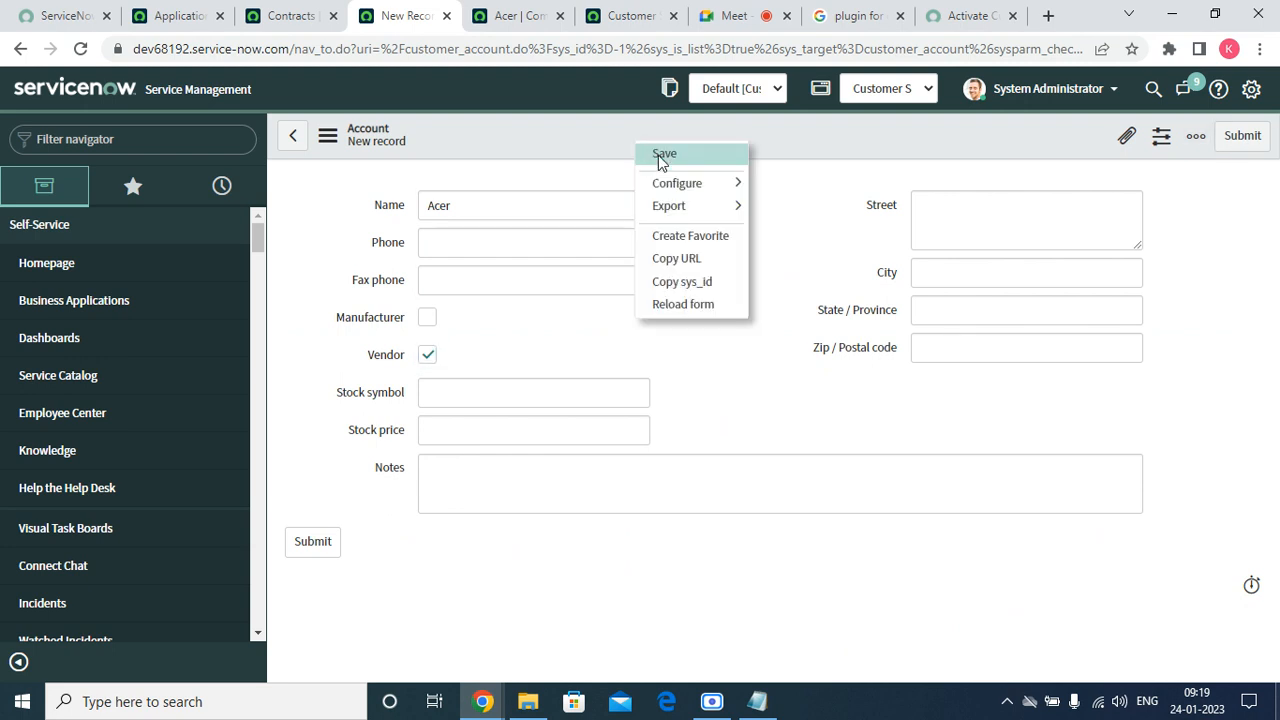
click(662, 155)
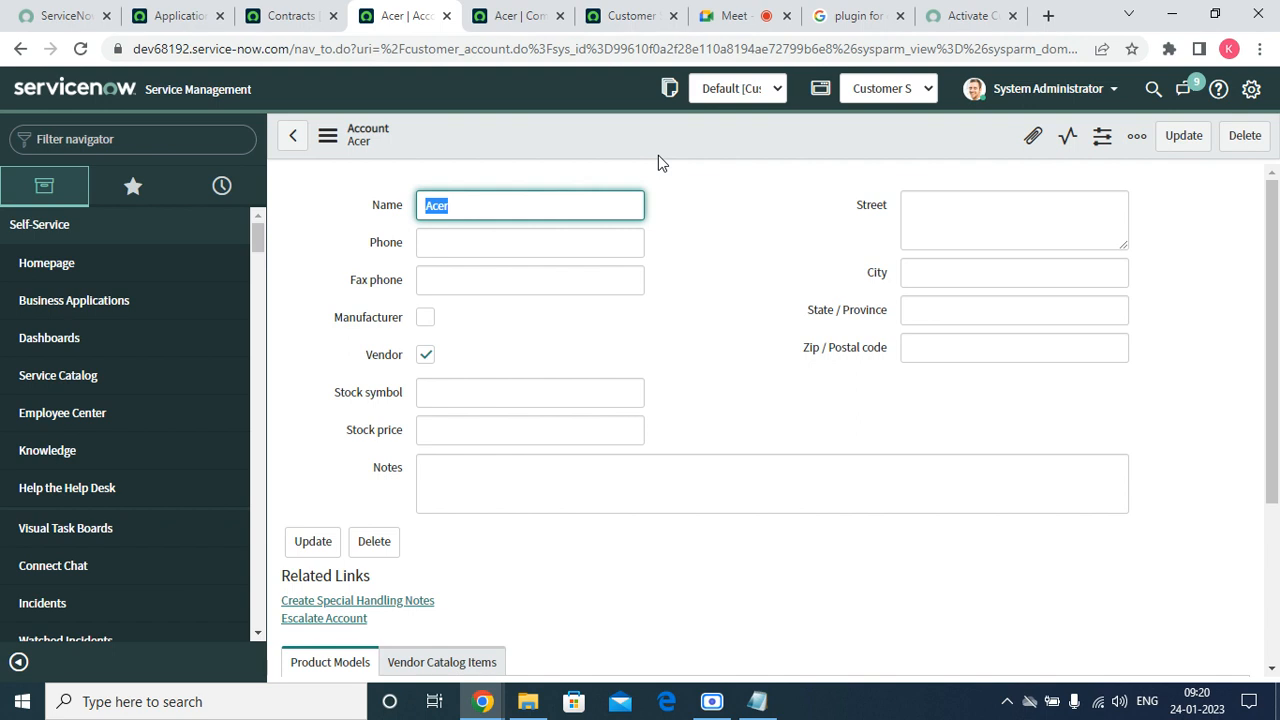
Filter the navigator for 'prod', open Product Models in a new tab, and close two old tabs.
scroll(658, 498, down, 3)
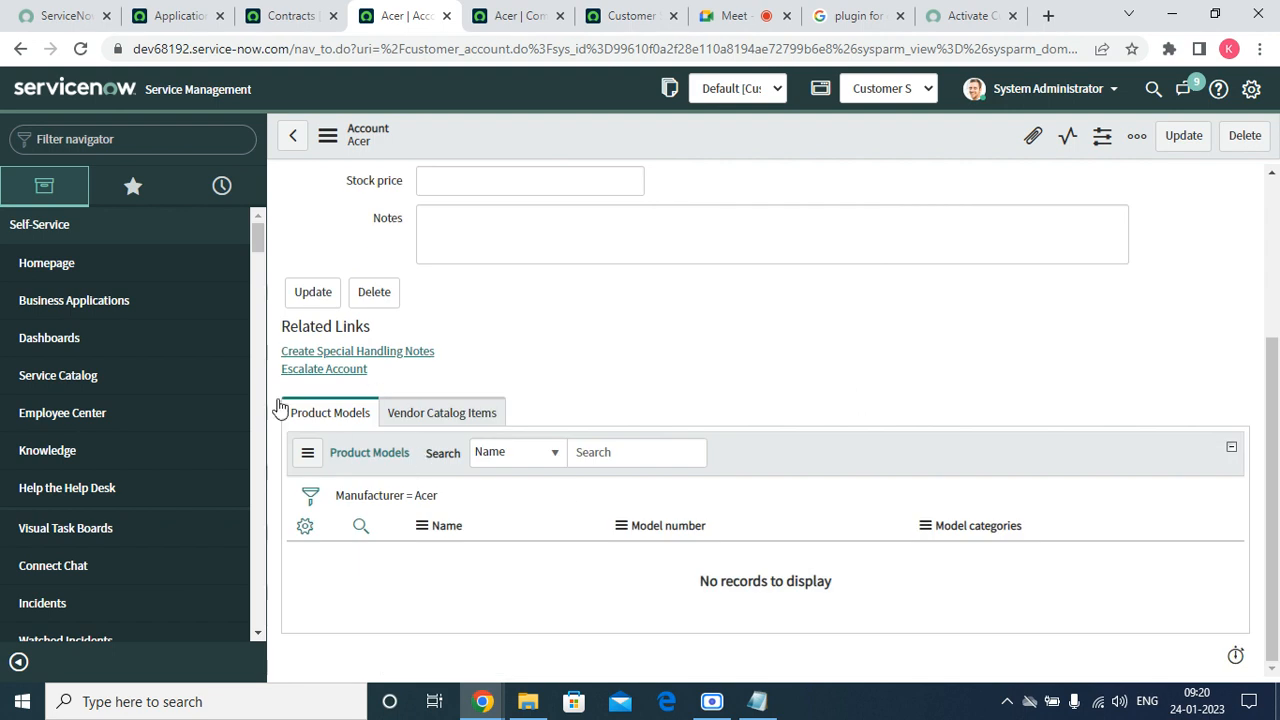
click(133, 186)
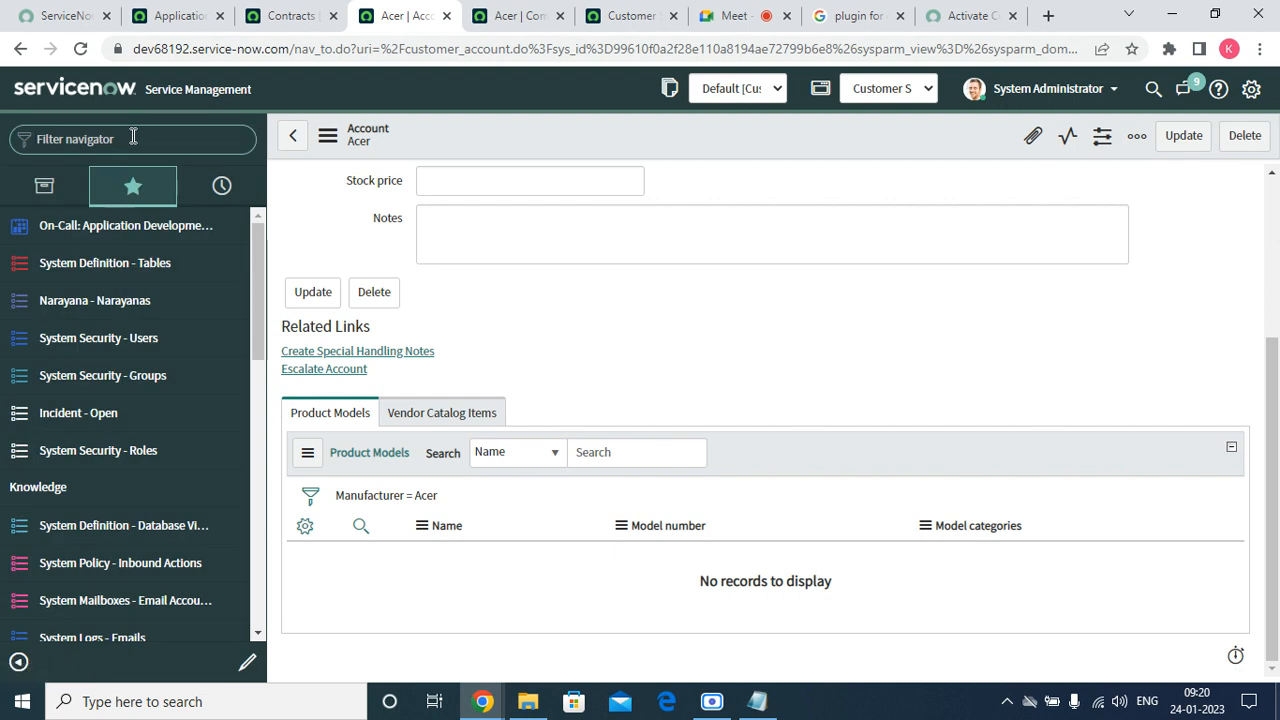
click(133, 138)
text(pri)
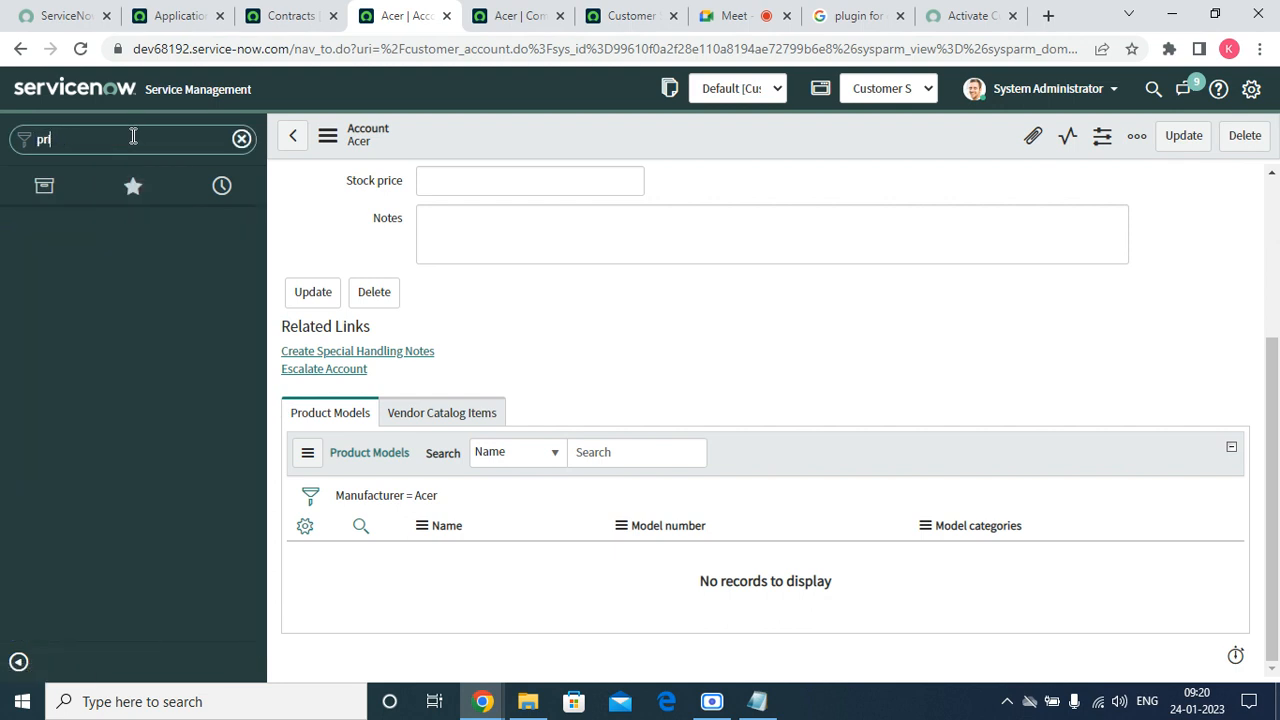
text(ducodcu)
key(BackSpace)
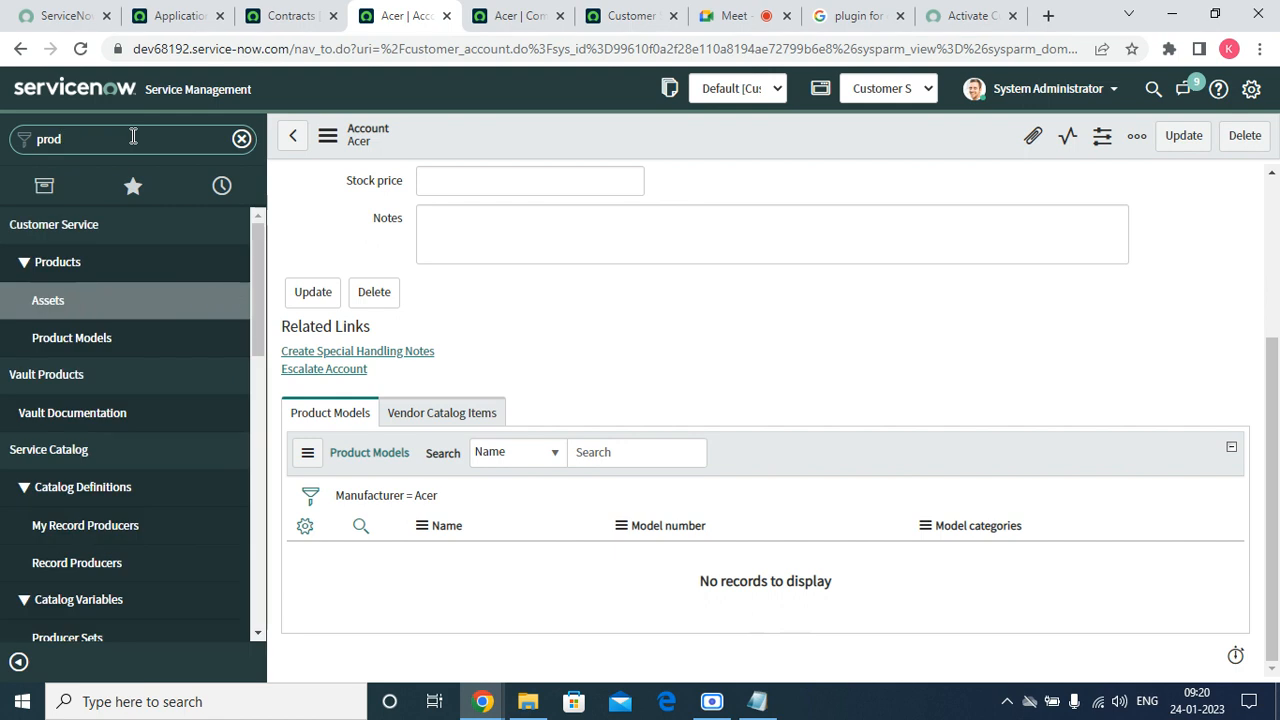
right_click(84, 339)
click(117, 364)
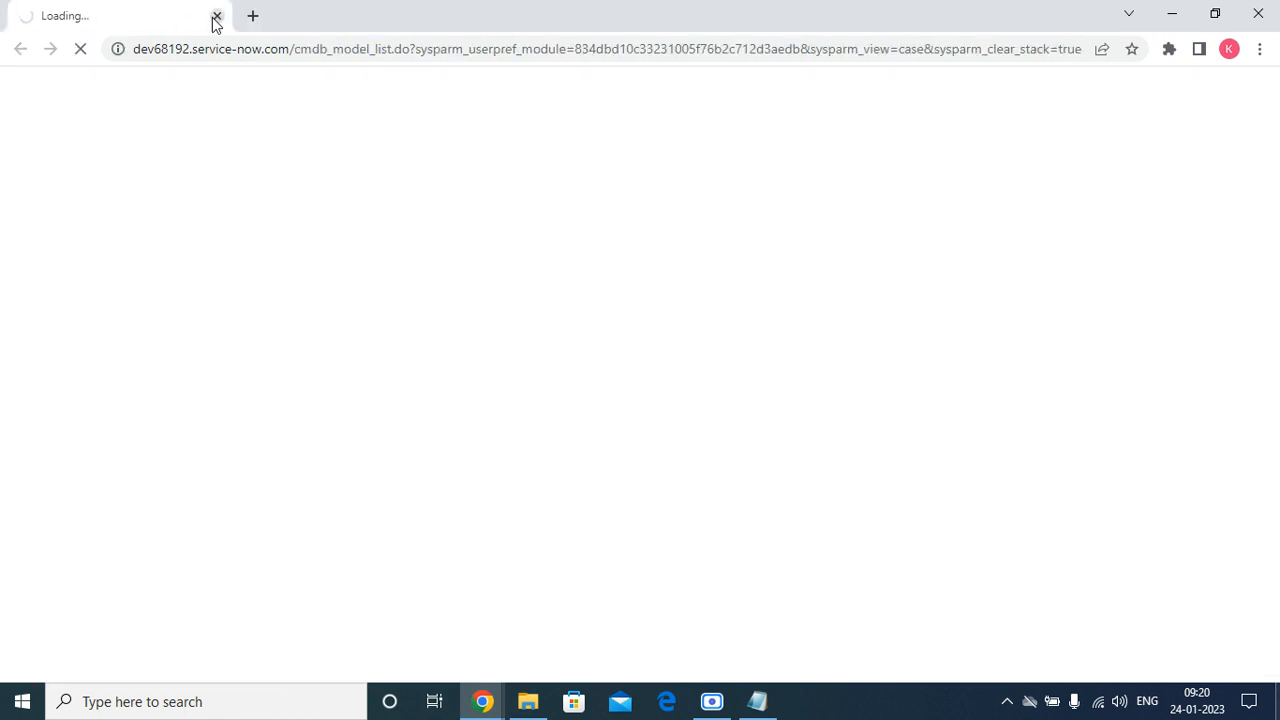
click(214, 16)
right_click(104, 340)
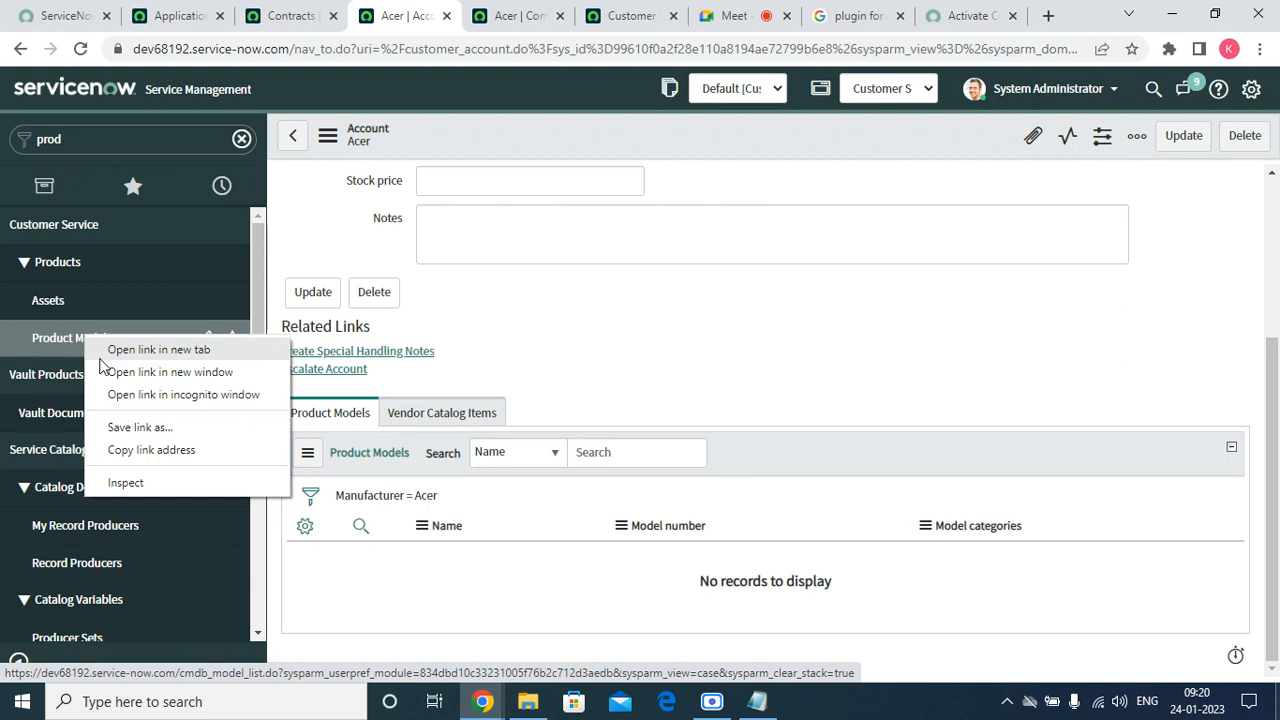
click(113, 351)
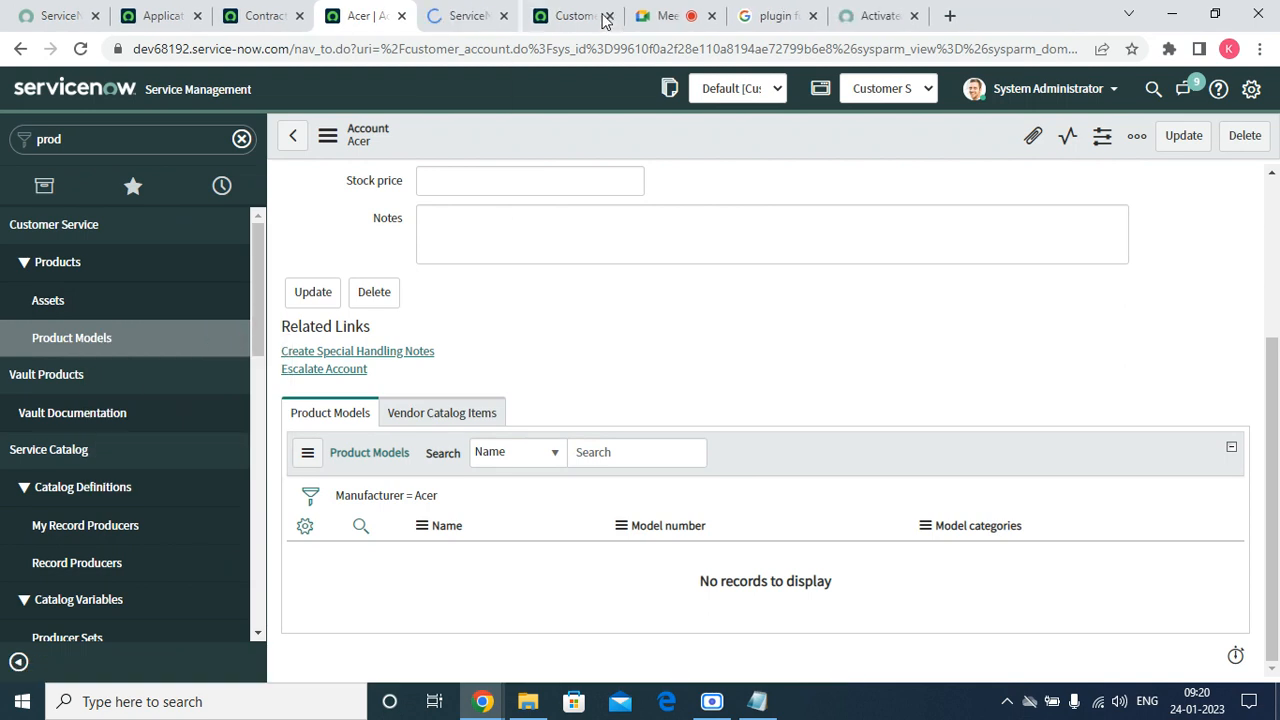
click(603, 16)
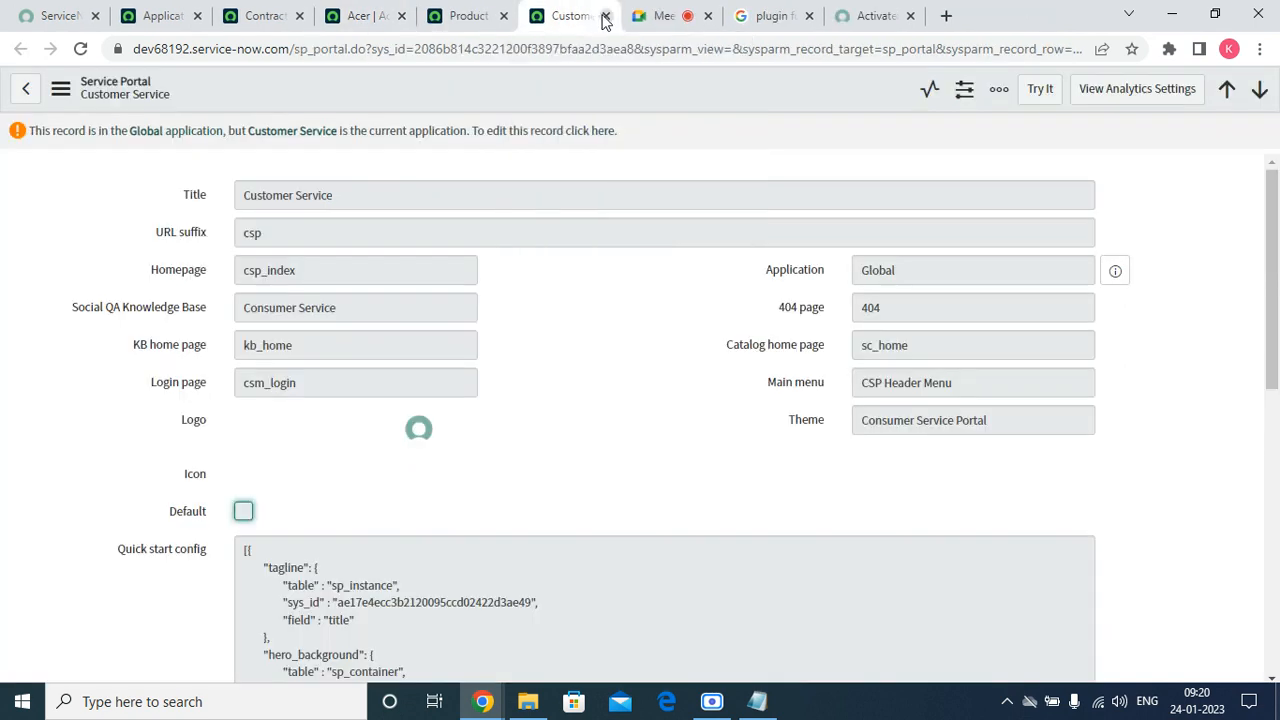
click(603, 16)
From the Product Models list, start a new Hardware model record.
click(457, 15)
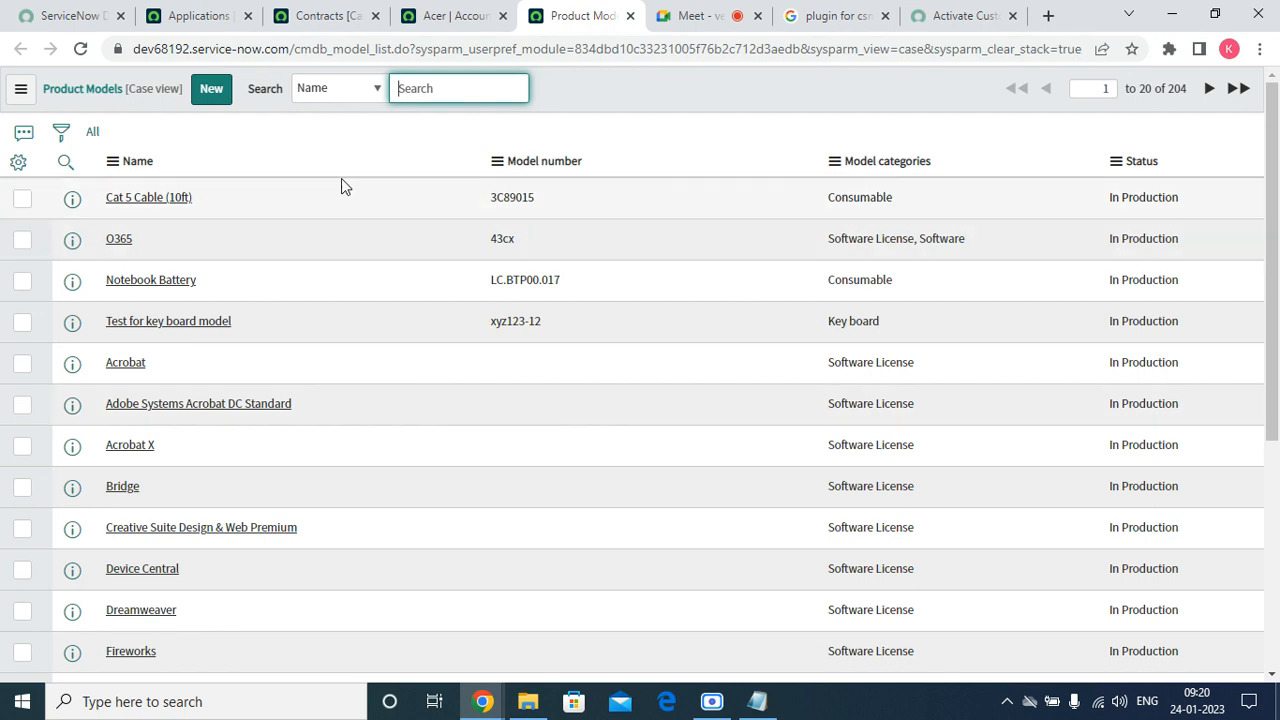
click(210, 88)
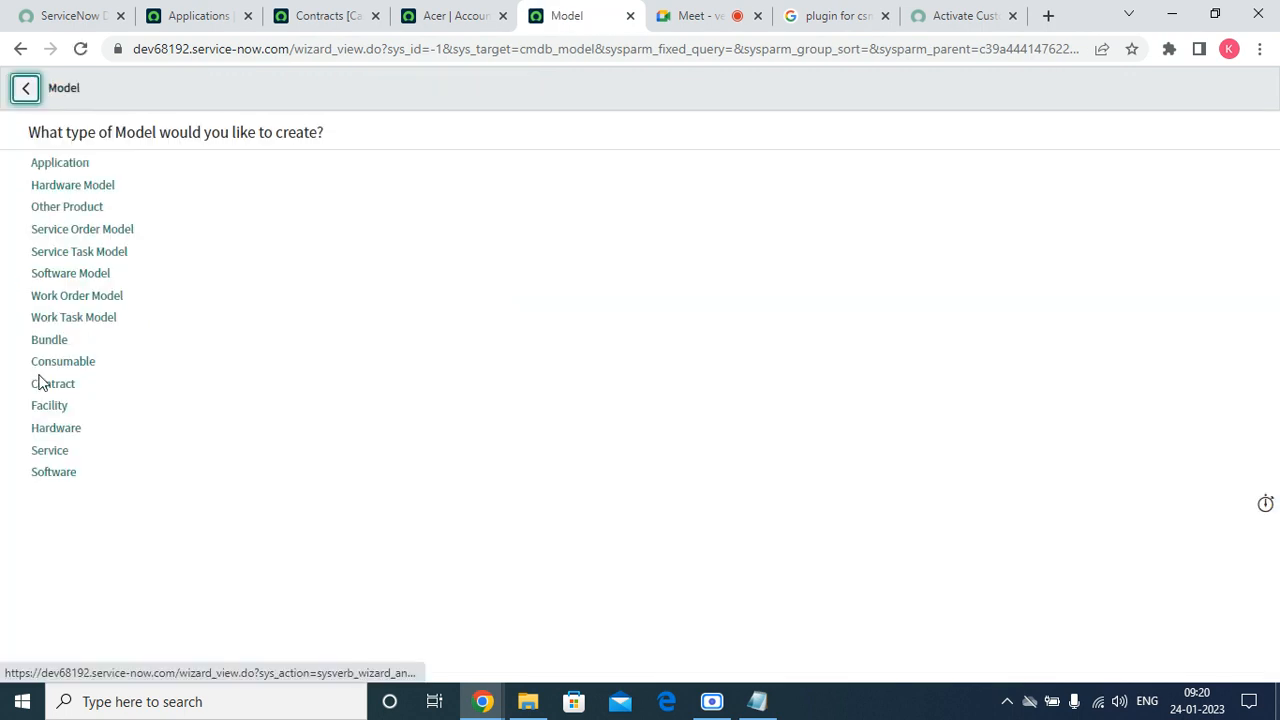
click(77, 189)
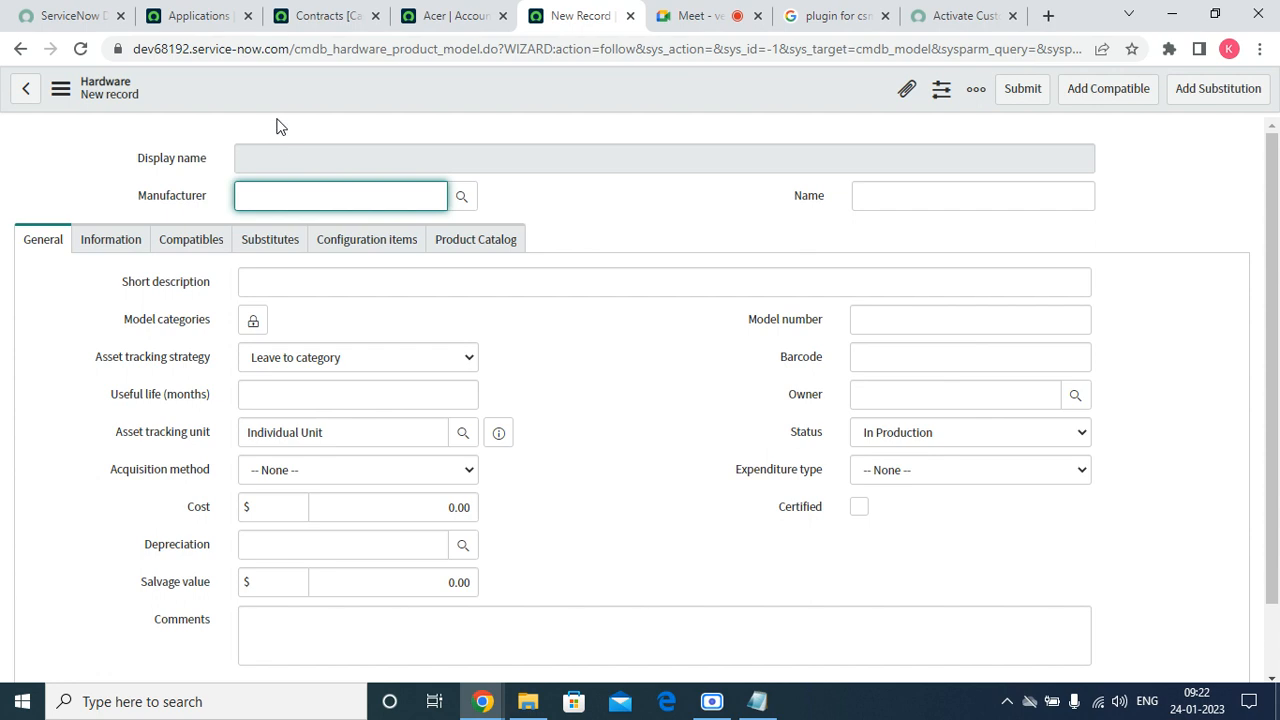
Set the manufacturer to Acer and the short description to 'test'.
text(acer)
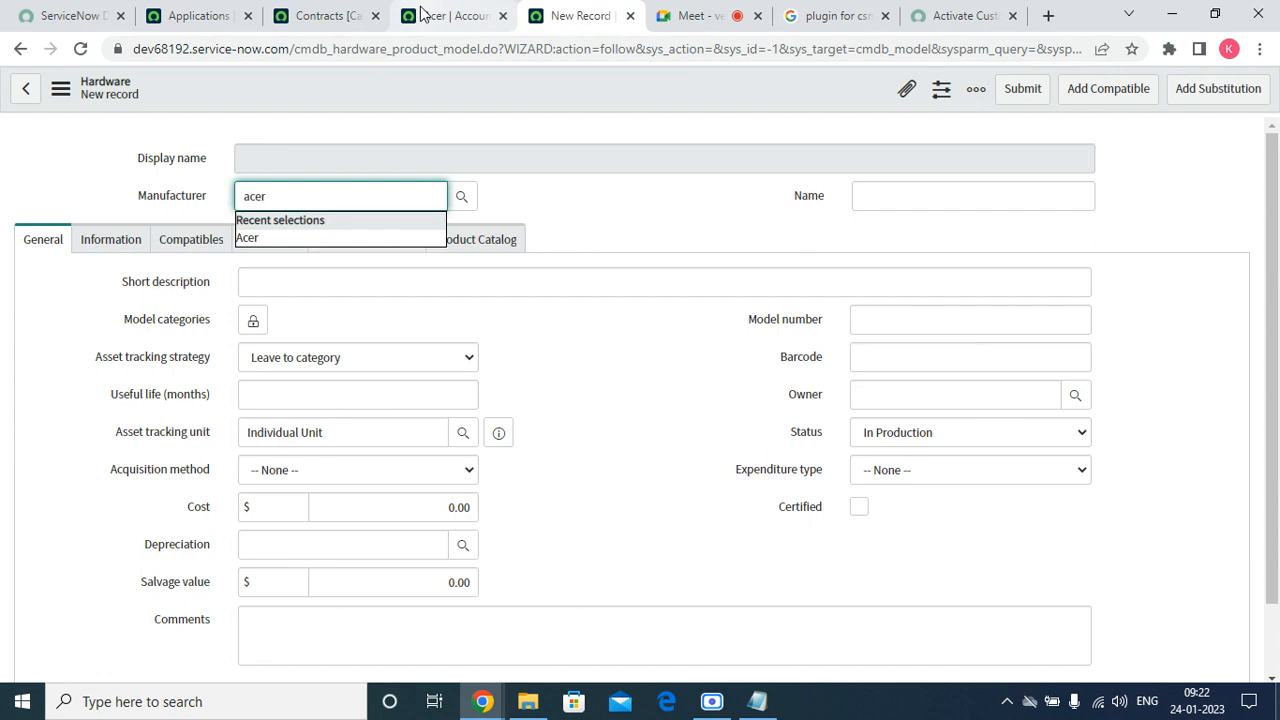
click(463, 197)
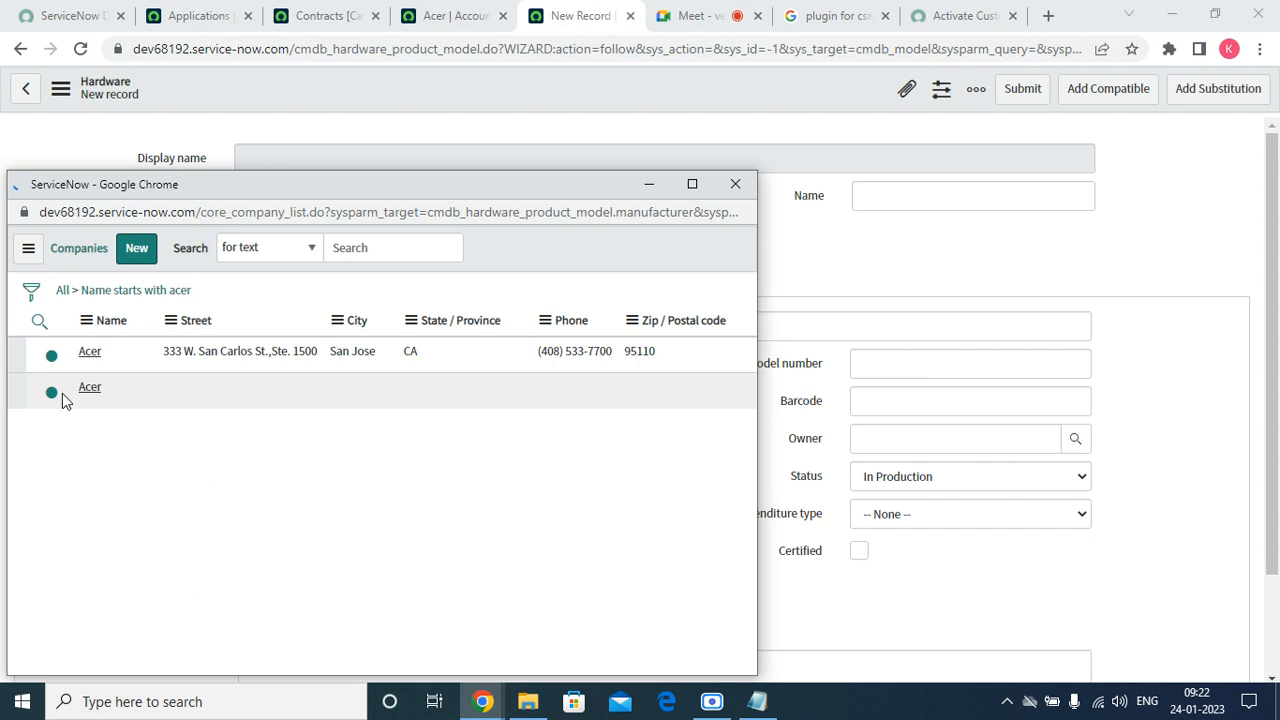
click(90, 400)
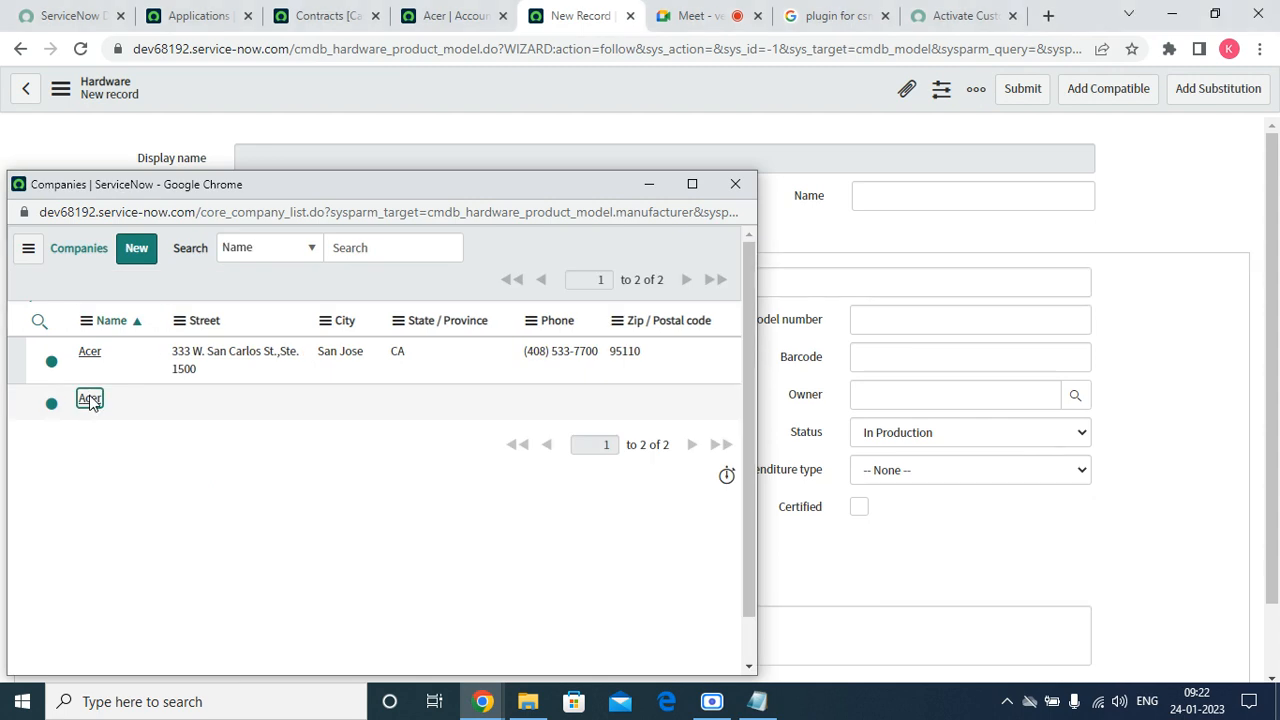
click(289, 287)
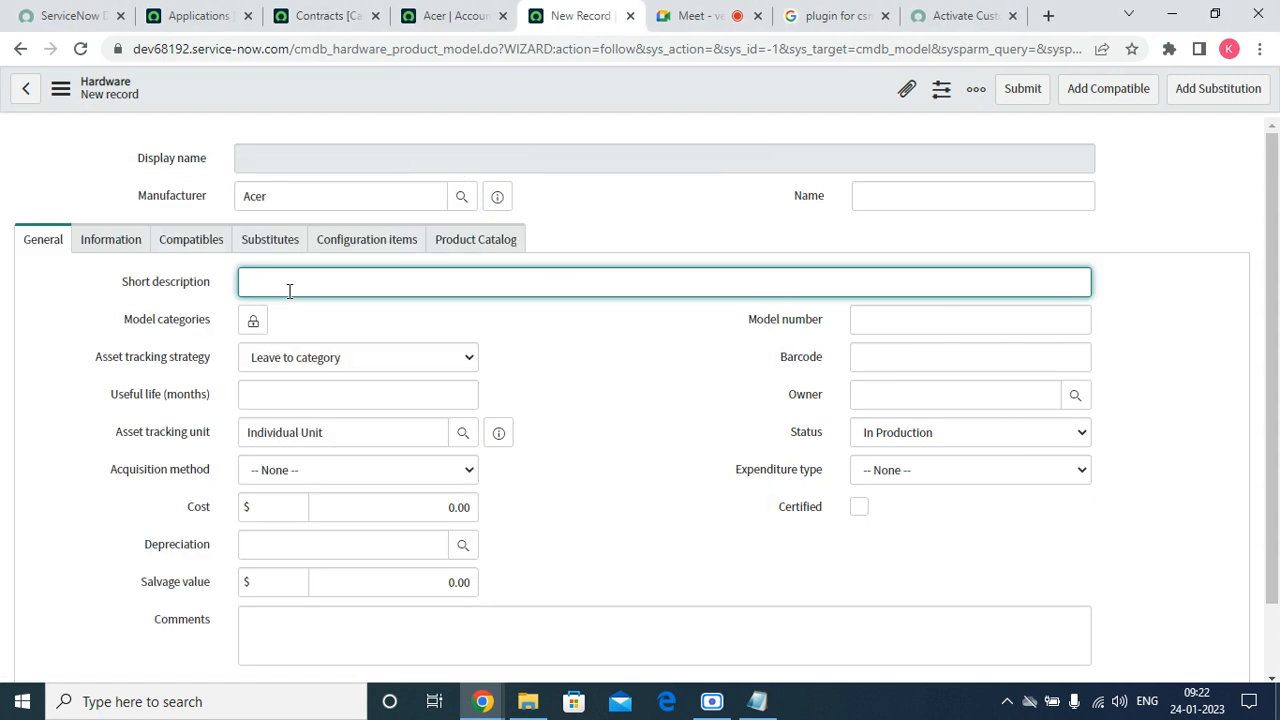
text(test)
Add Application as the model category and save the hardware model.
click(253, 321)
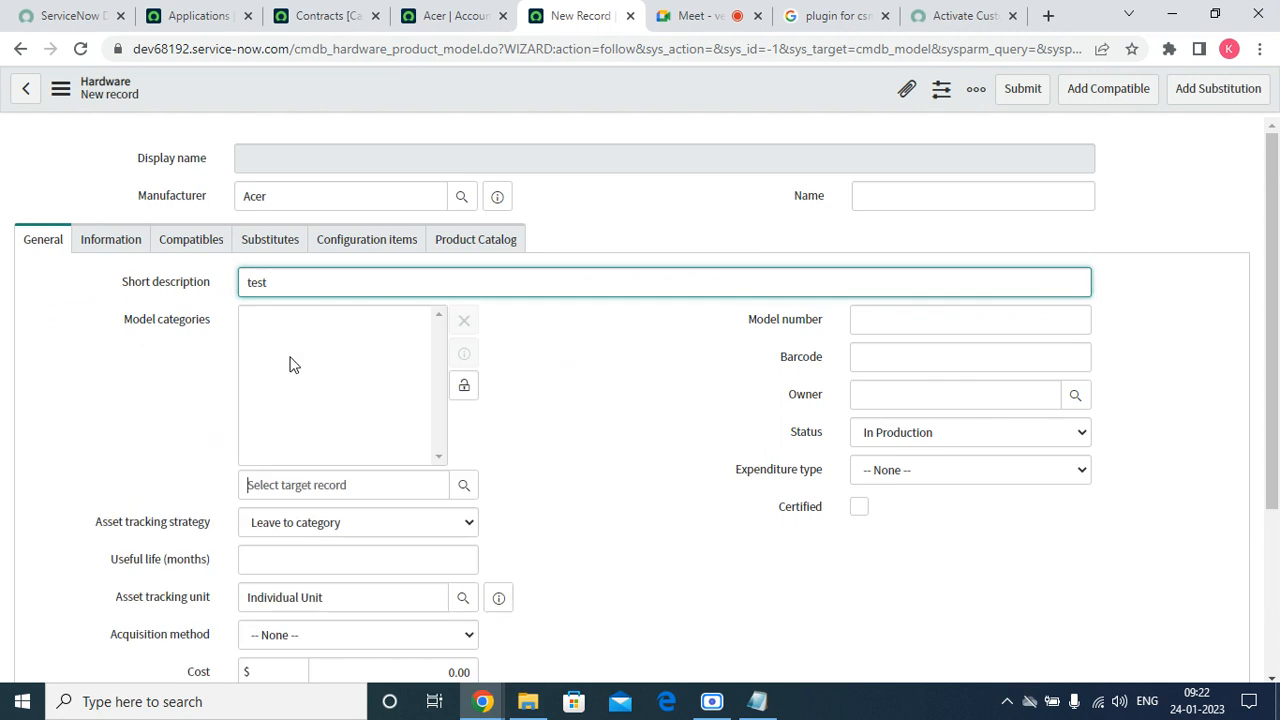
click(466, 486)
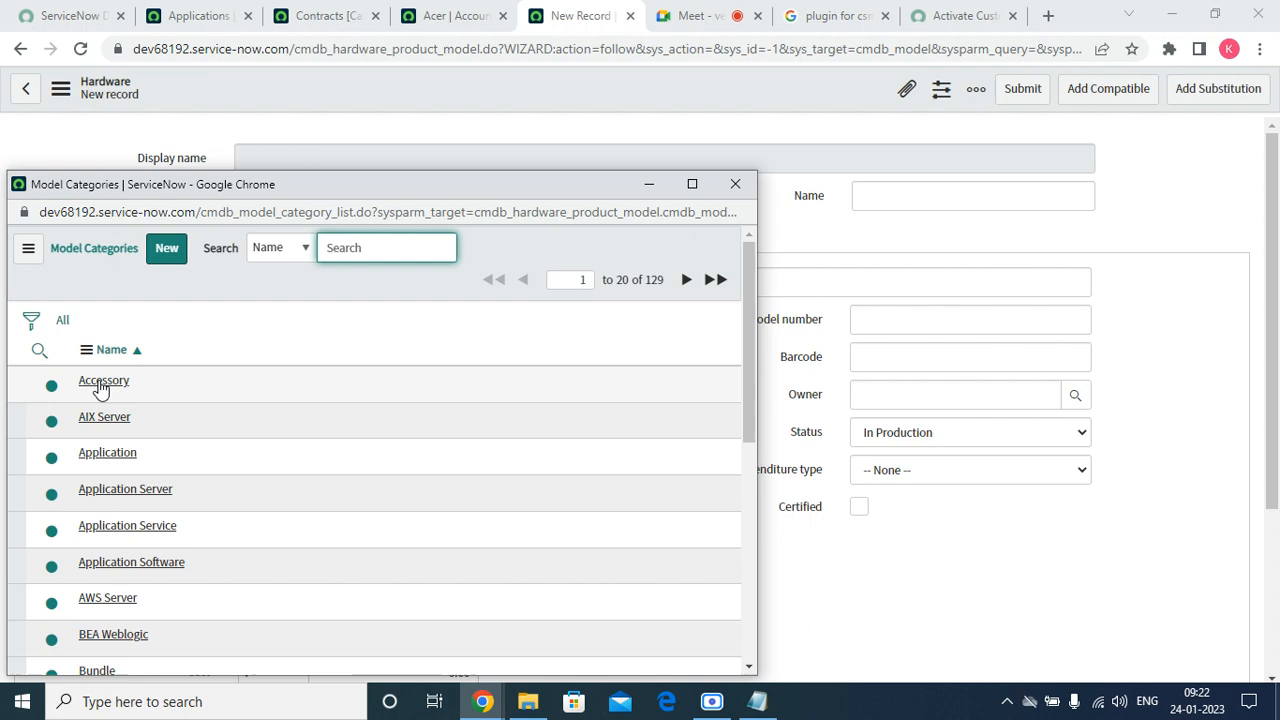
click(100, 453)
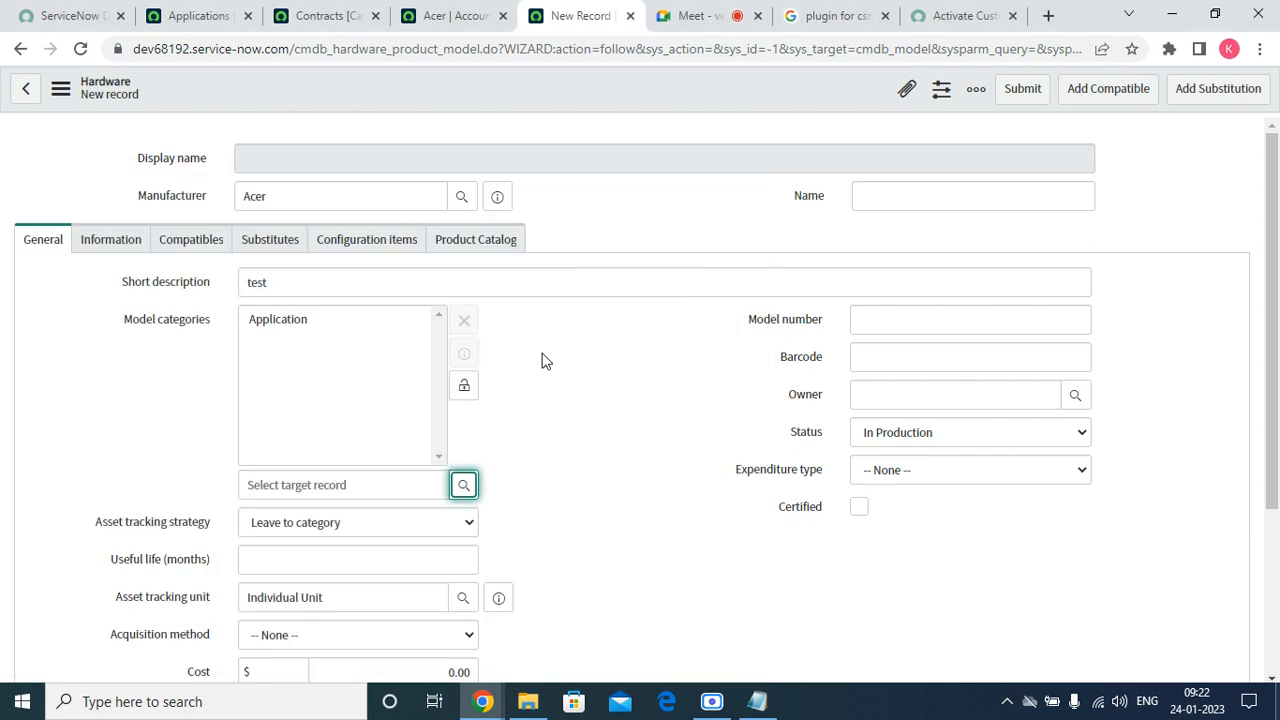
click(464, 387)
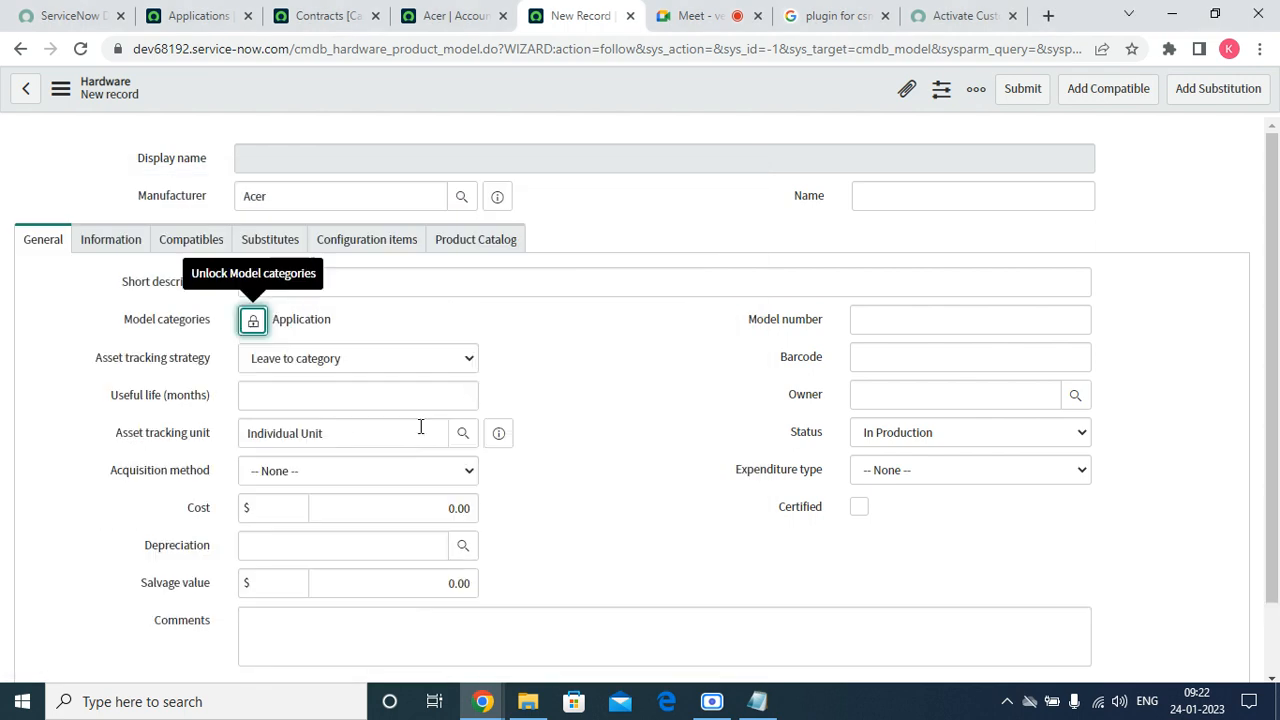
click(358, 398)
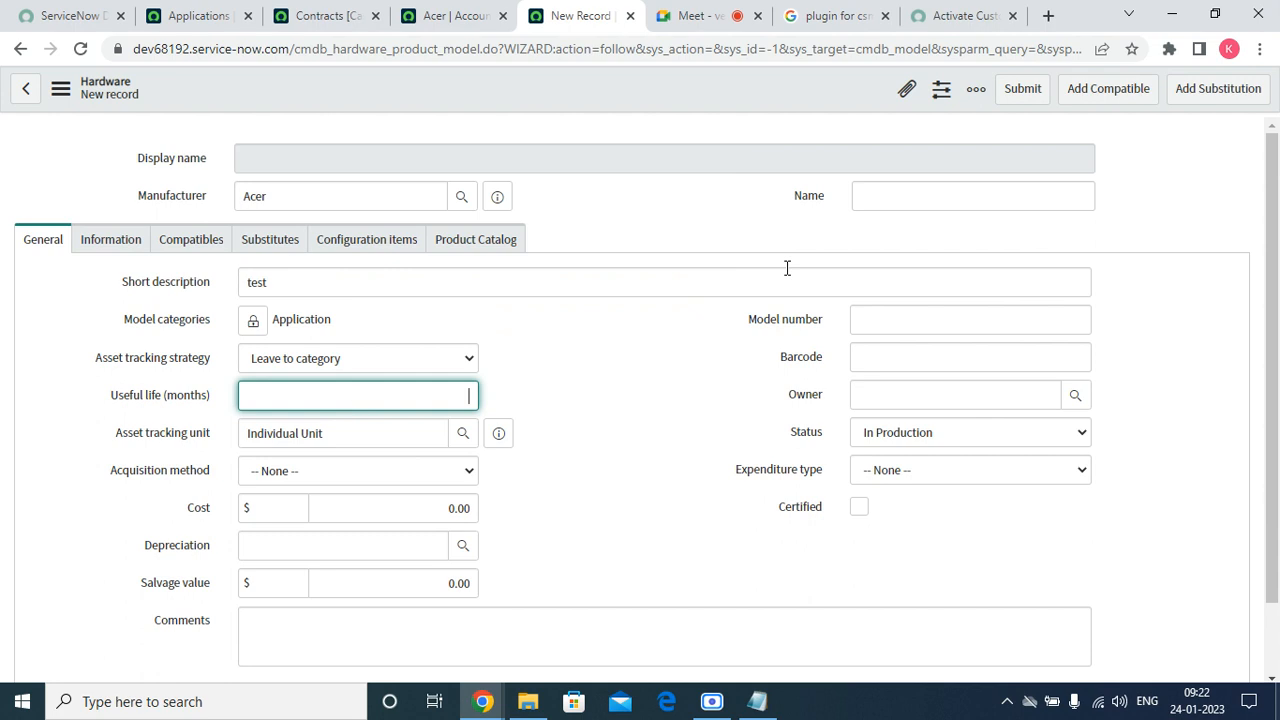
right_click(760, 101)
click(786, 108)
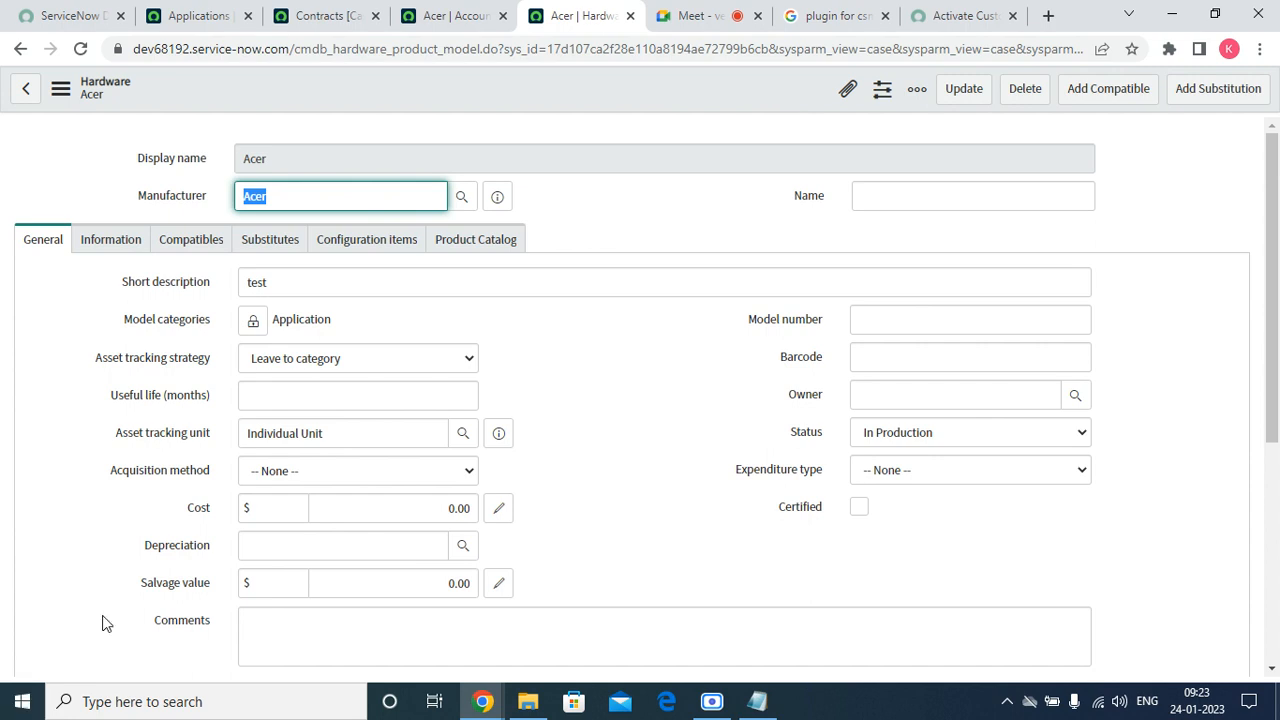
Reload the Acer account form to pick up the new product model.
click(482, 15)
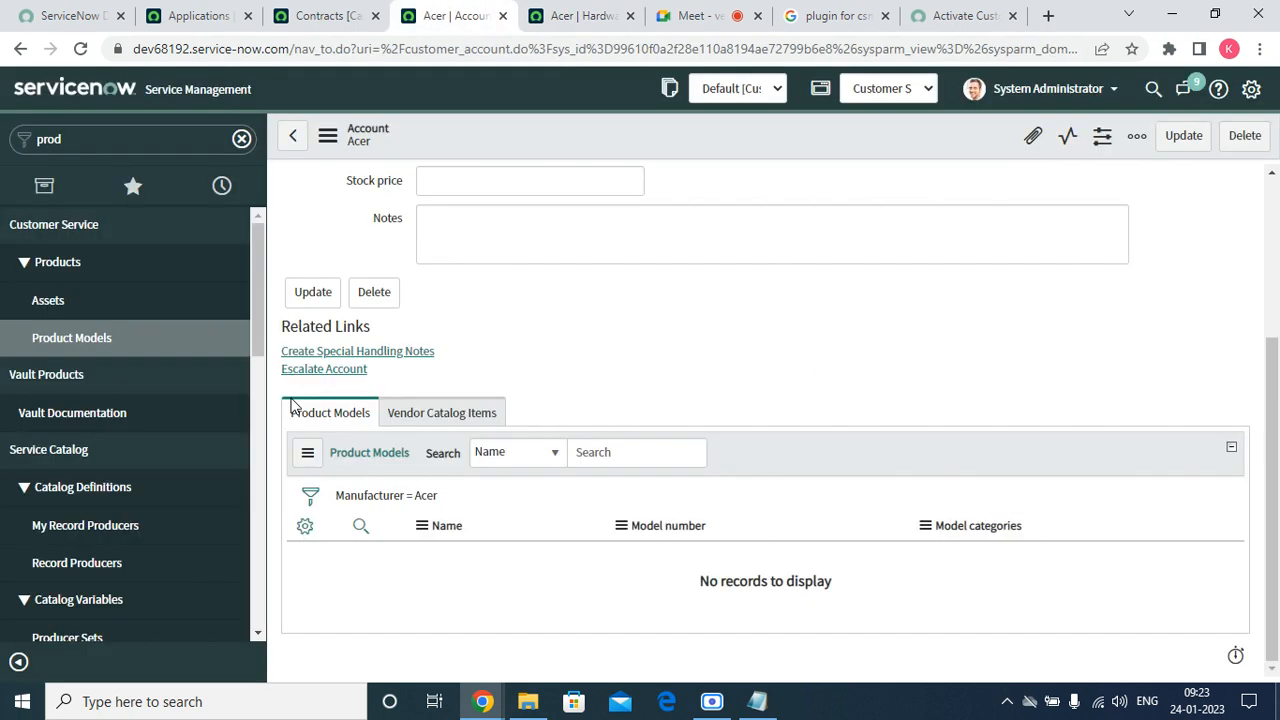
click(327, 135)
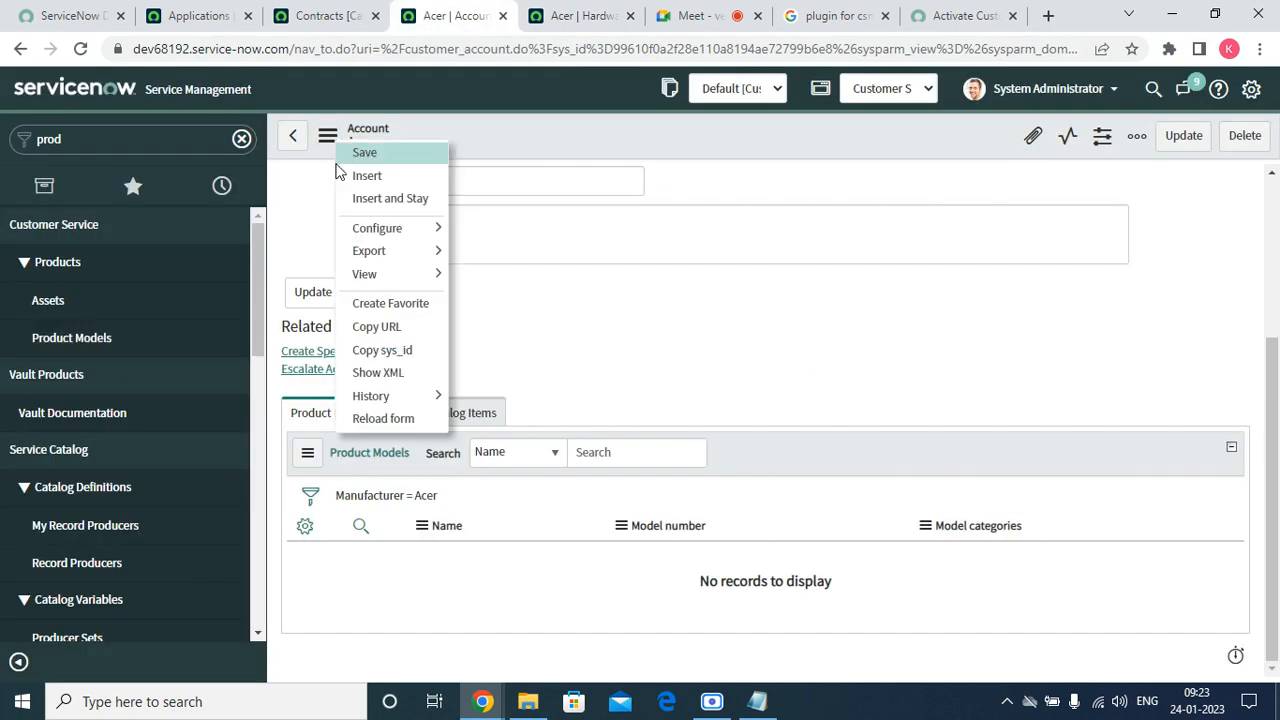
click(390, 419)
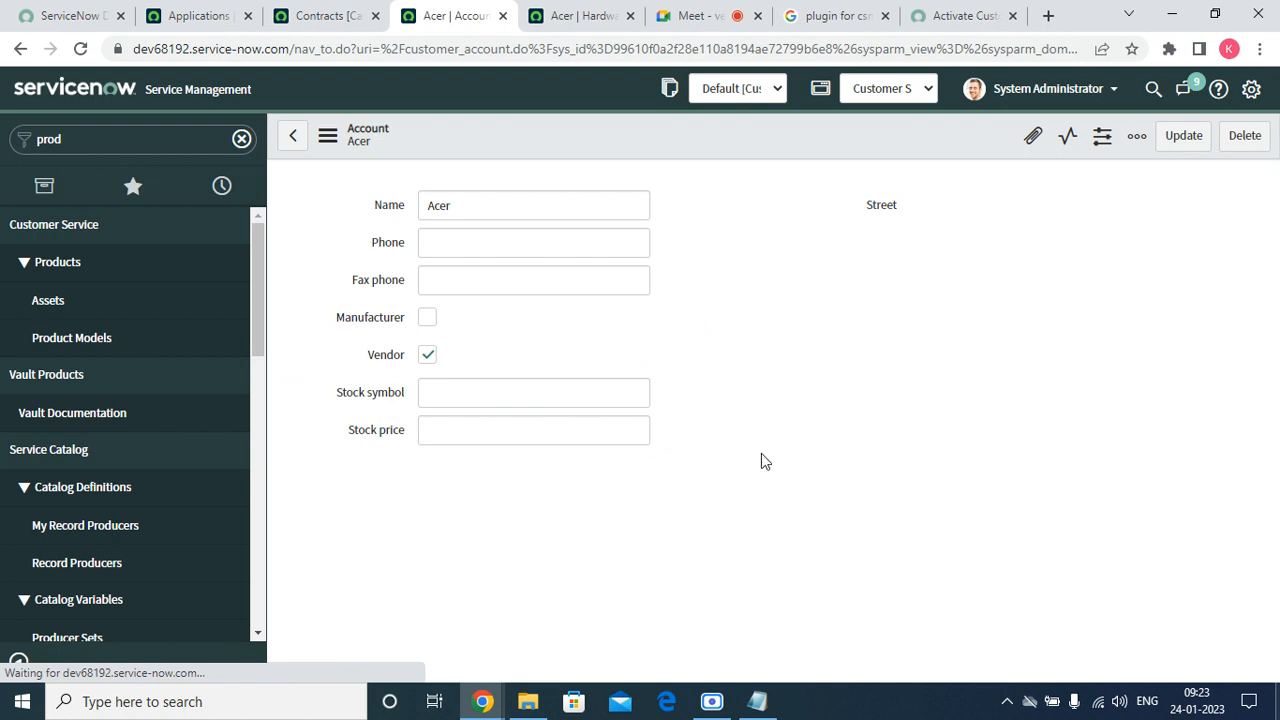
Open Configure > Related Lists for the Account form.
scroll(671, 420, down, 3)
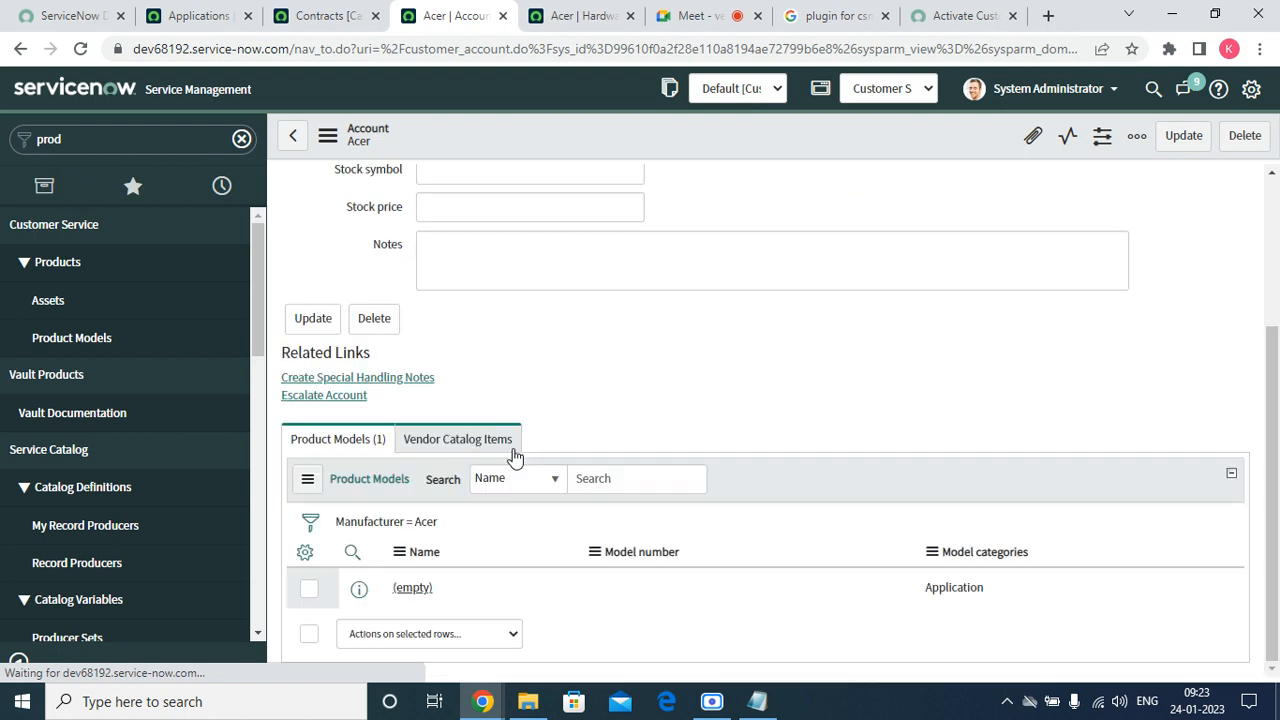
right_click(419, 133)
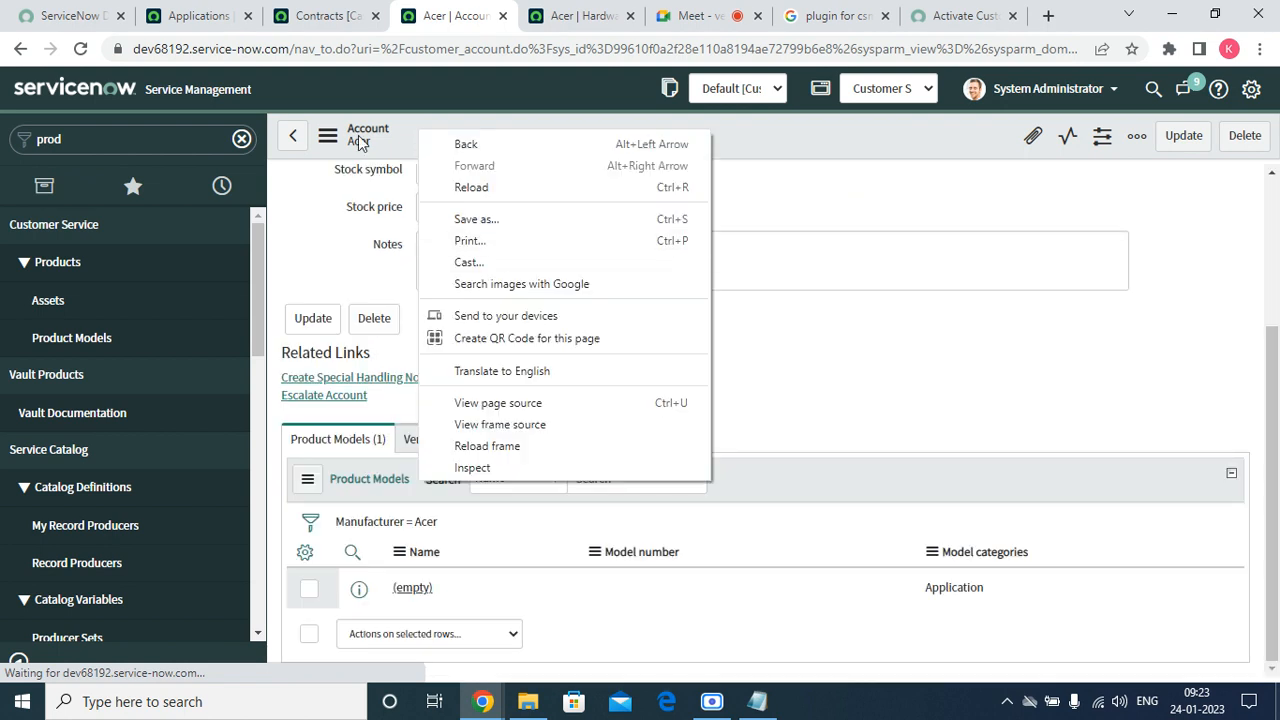
click(327, 139)
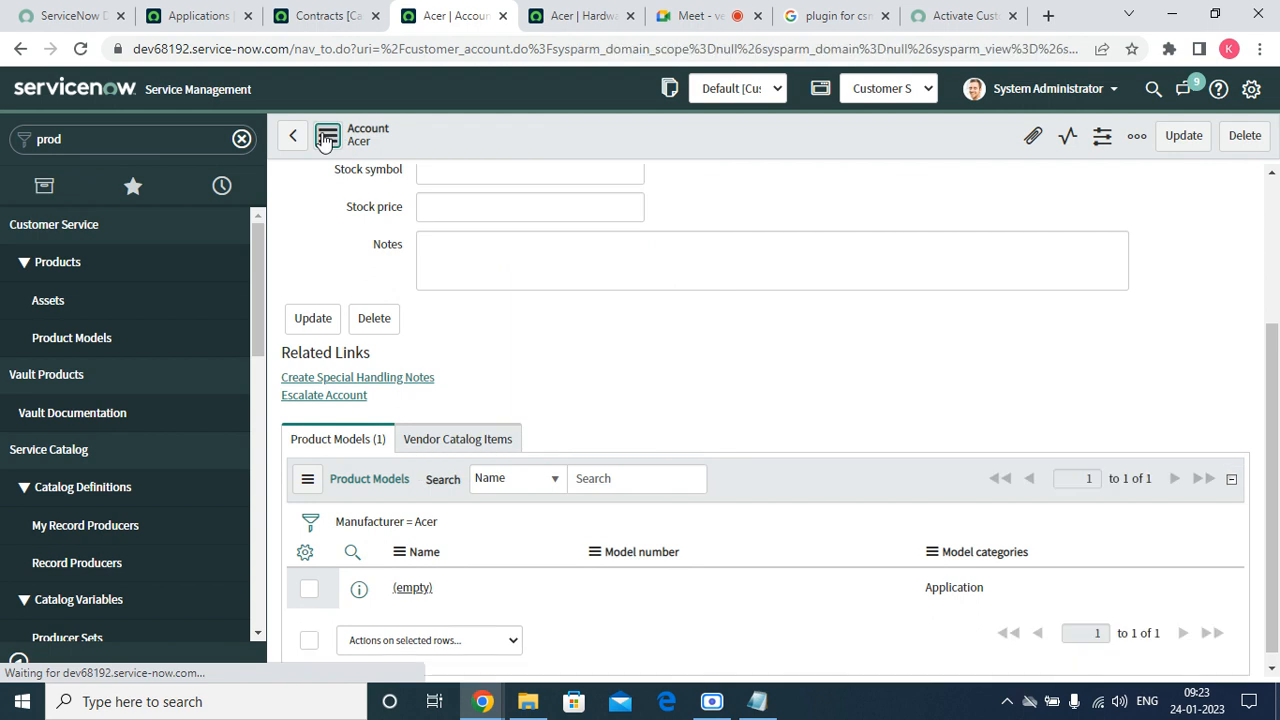
click(327, 139)
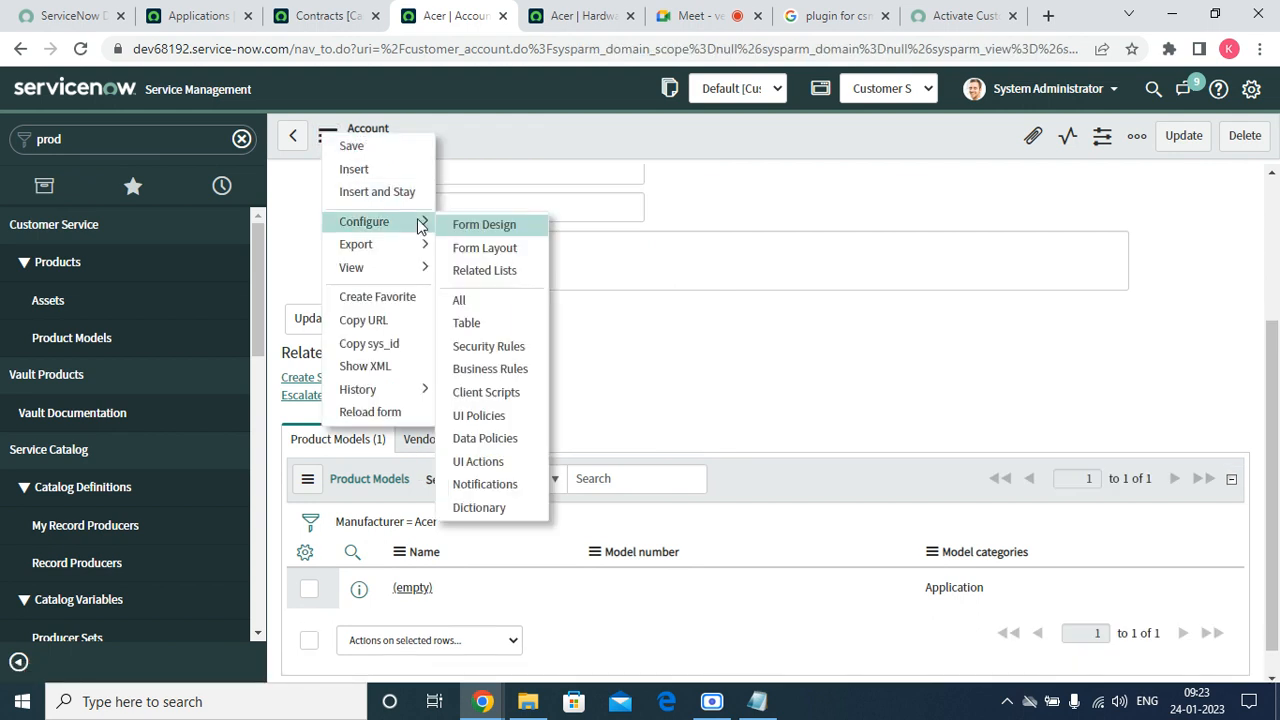
click(490, 268)
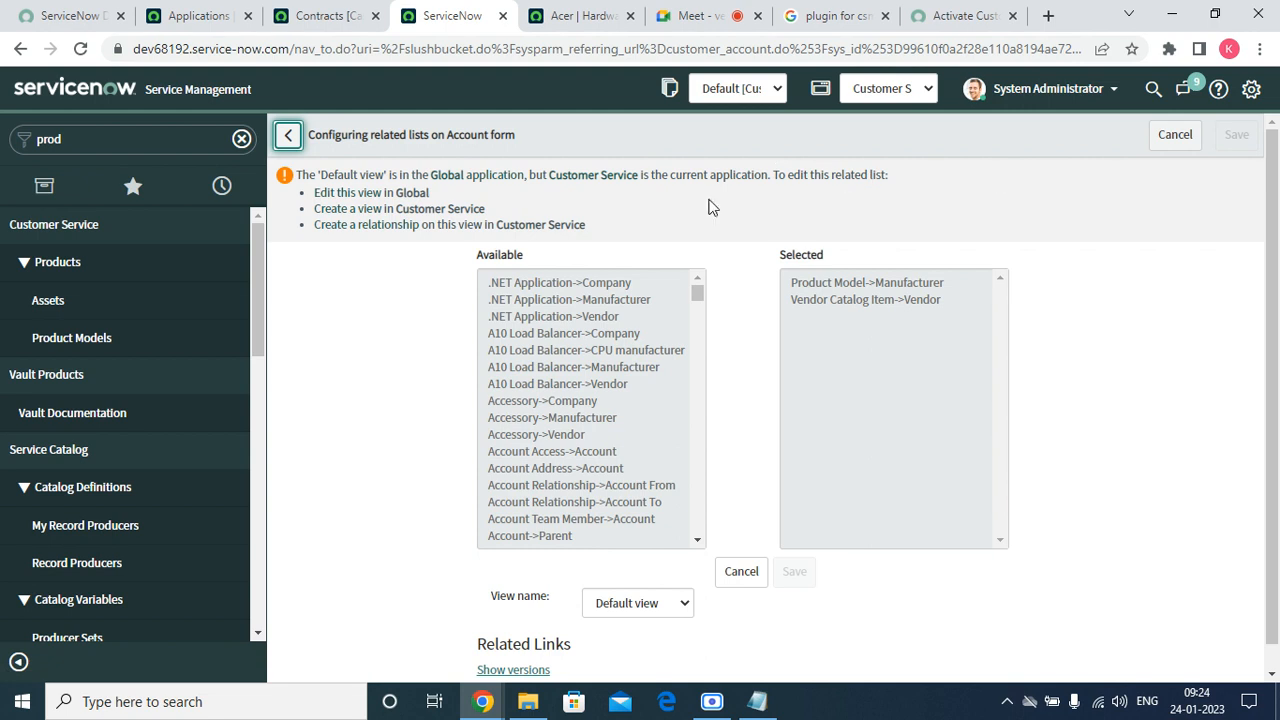
Use 'Edit this view in Global' to unlock the Account form's default view.
click(352, 196)
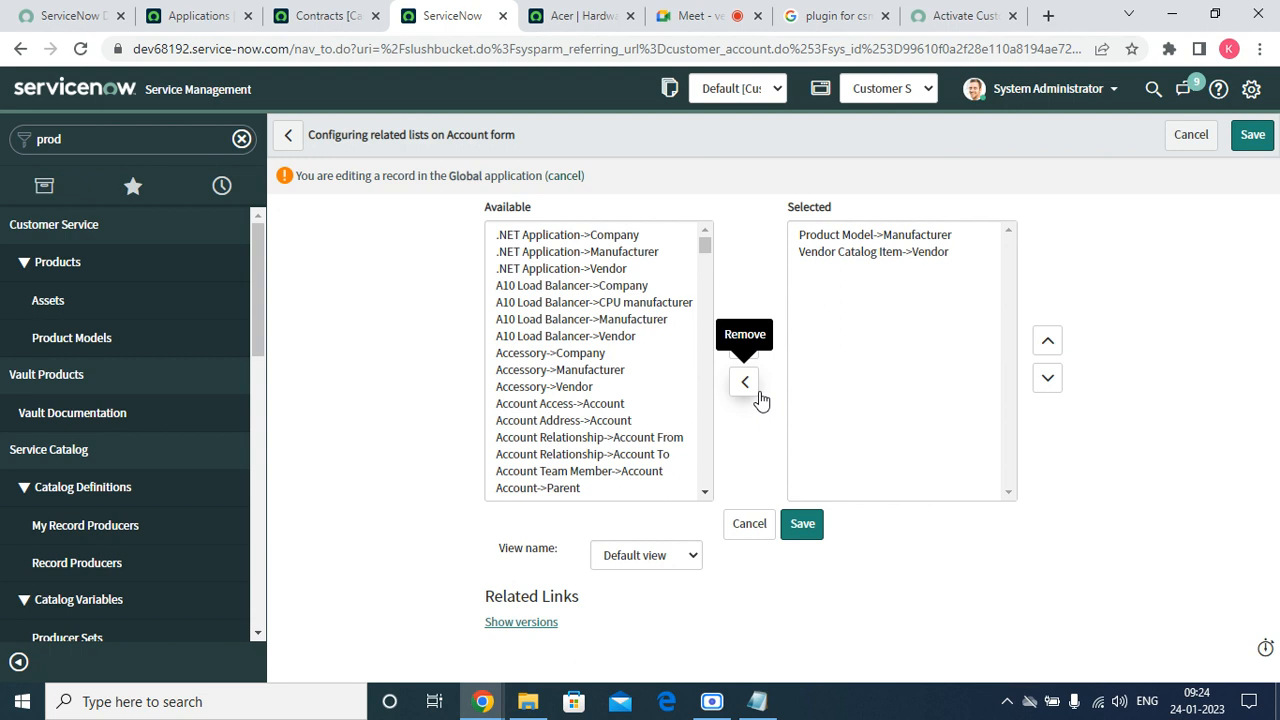
Move Contact->Account and Contract->Account into the Selected related lists.
click(569, 425)
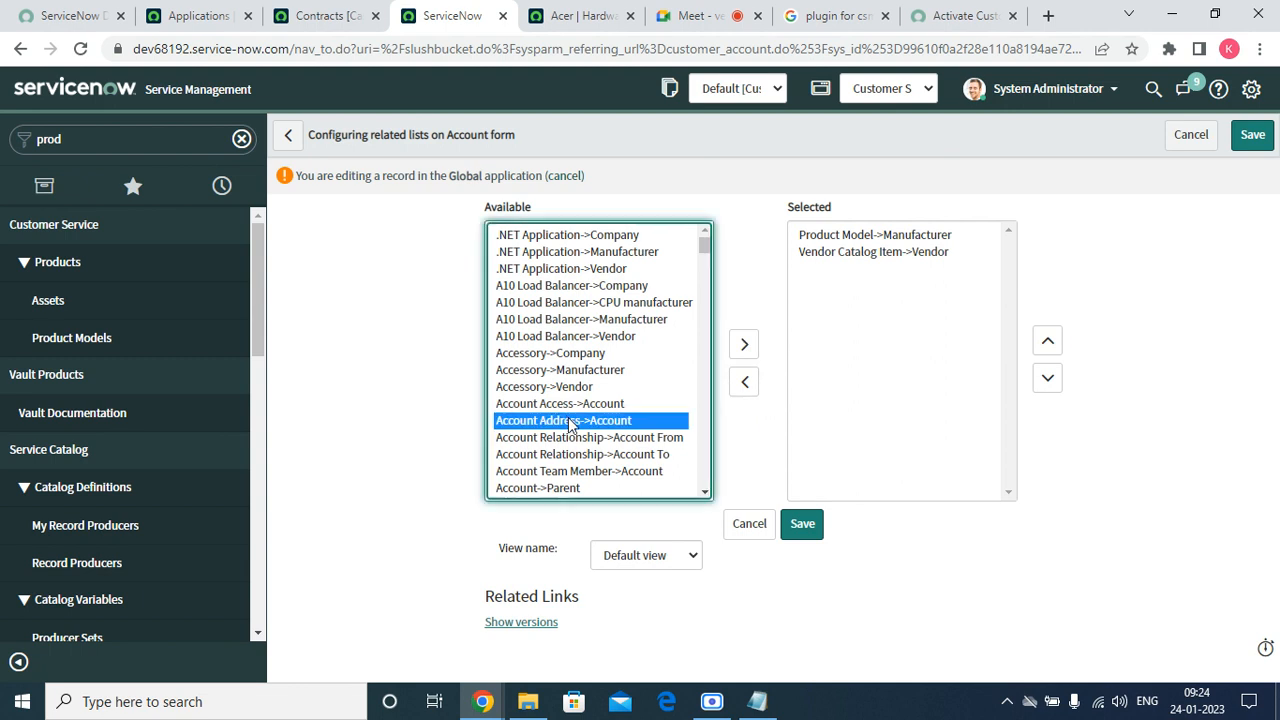
text(con)
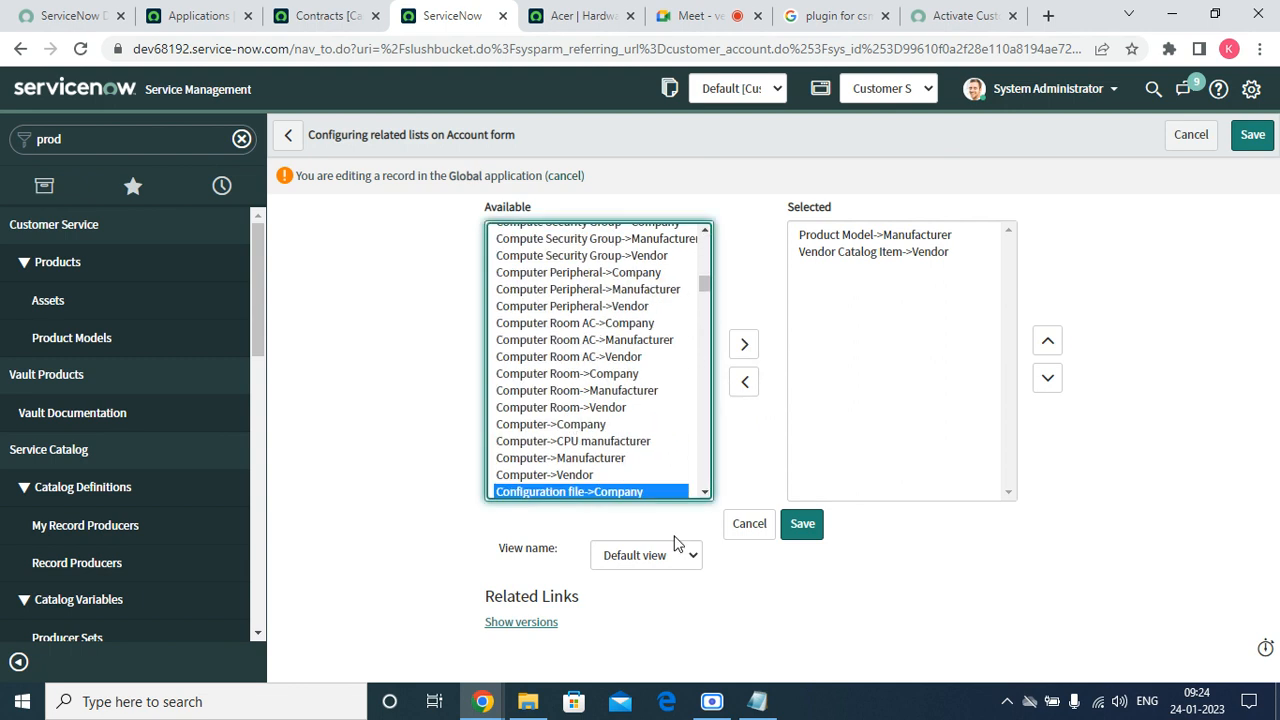
click(705, 492)
scroll(705, 492, down, 4)
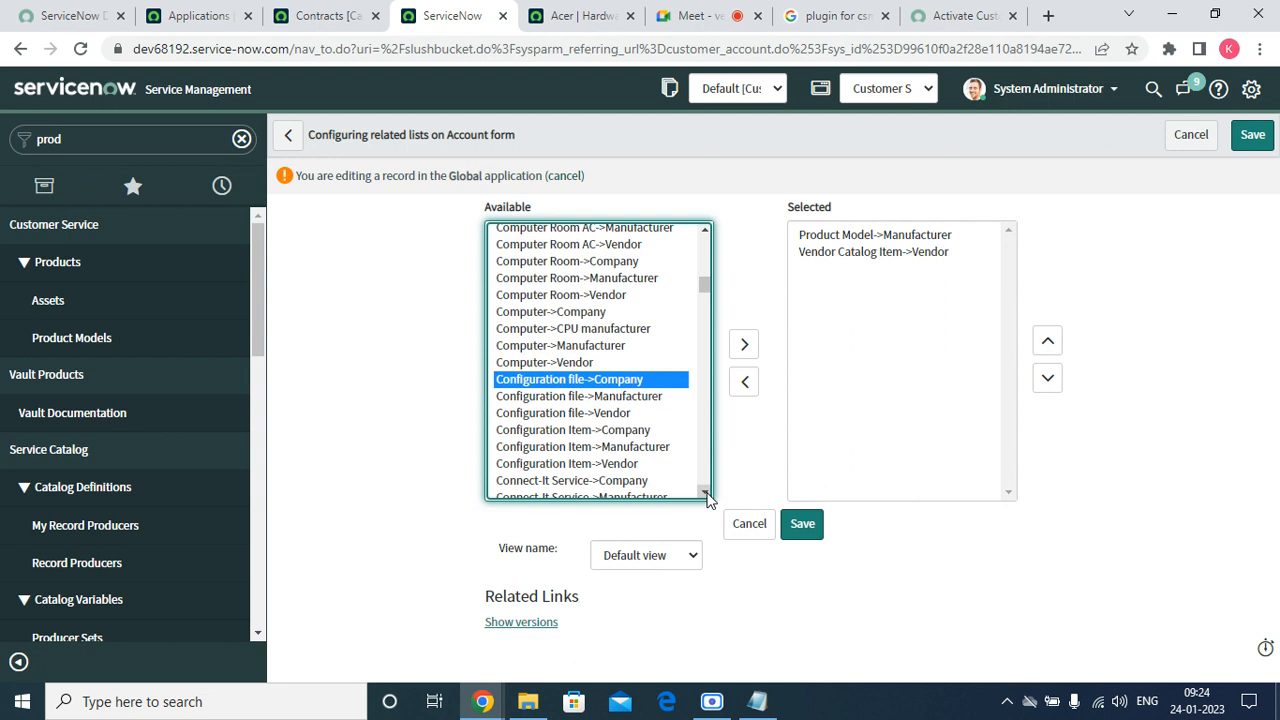
scroll(707, 496, down, 3)
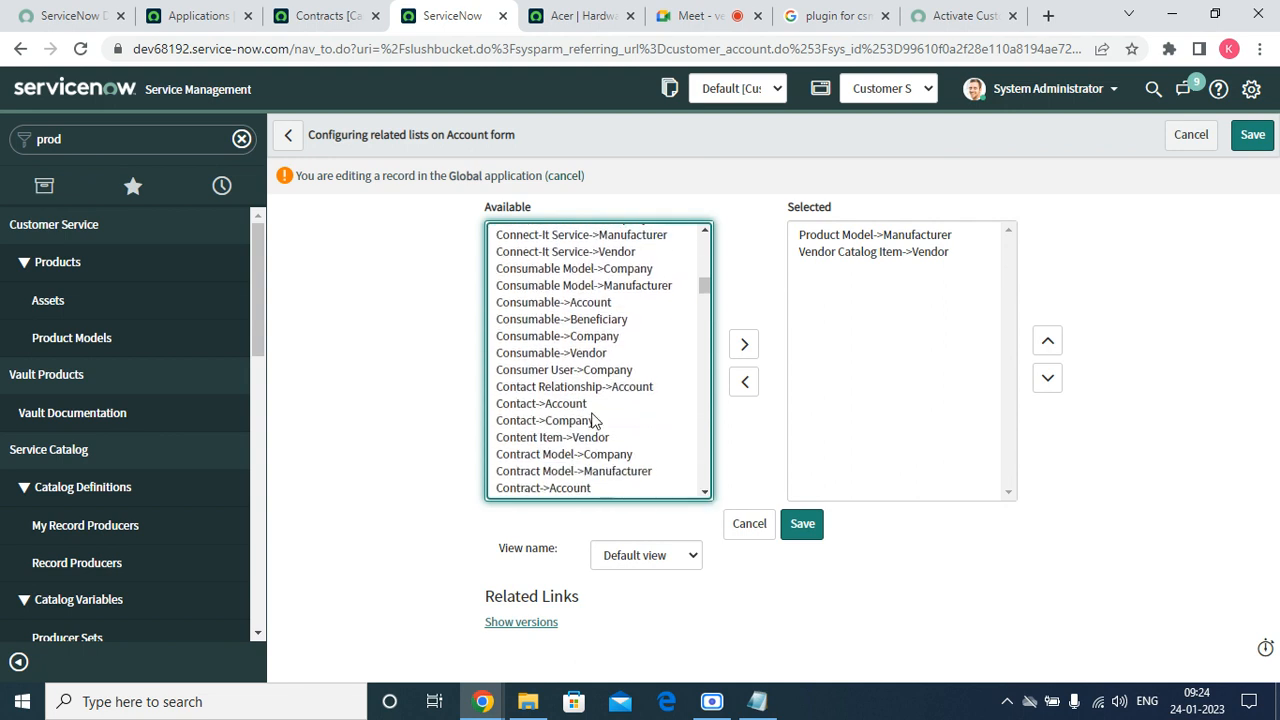
click(587, 406)
double_click(587, 406)
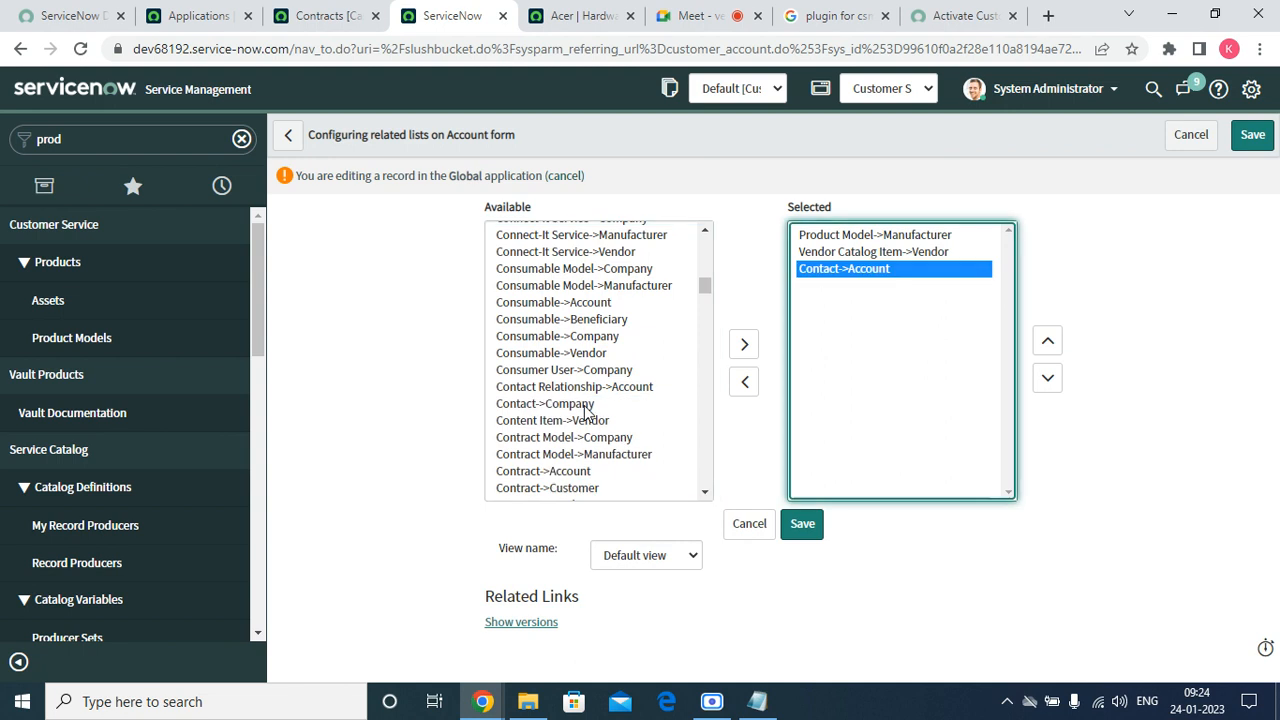
click(578, 472)
double_click(578, 472)
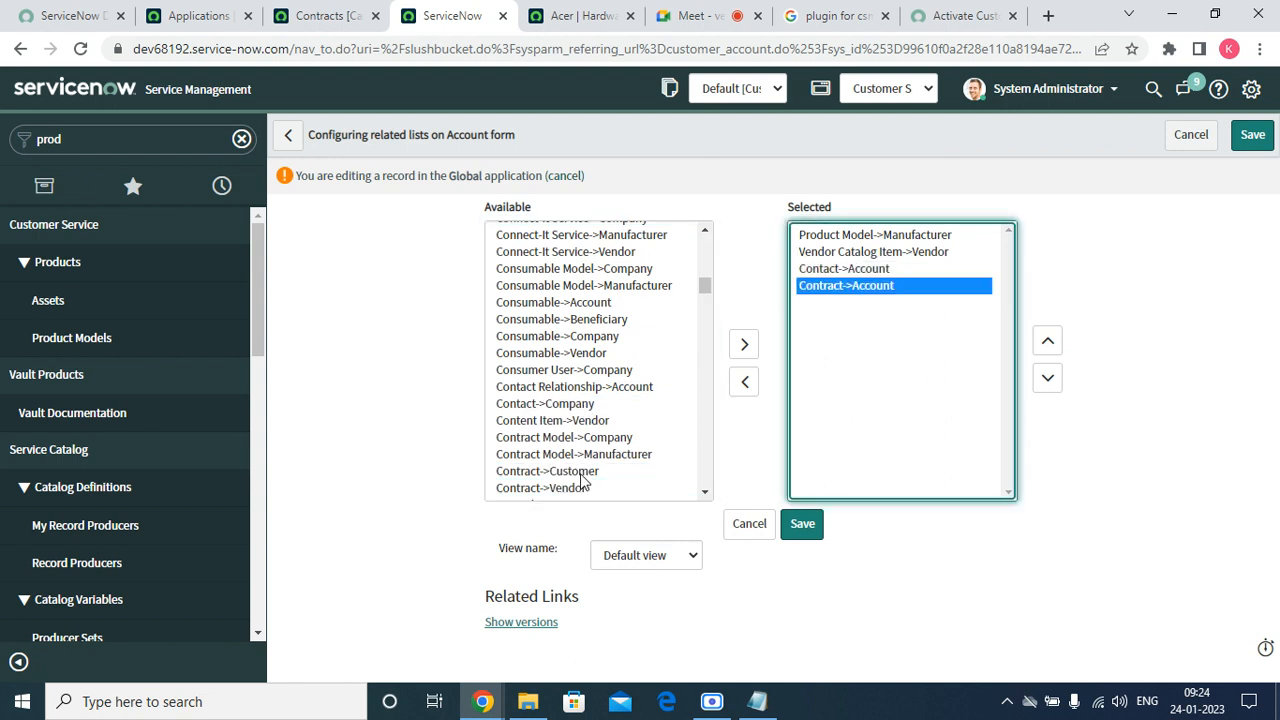
Add Entitlement->Account to the Selected lists and save the configuration.
click(704, 491)
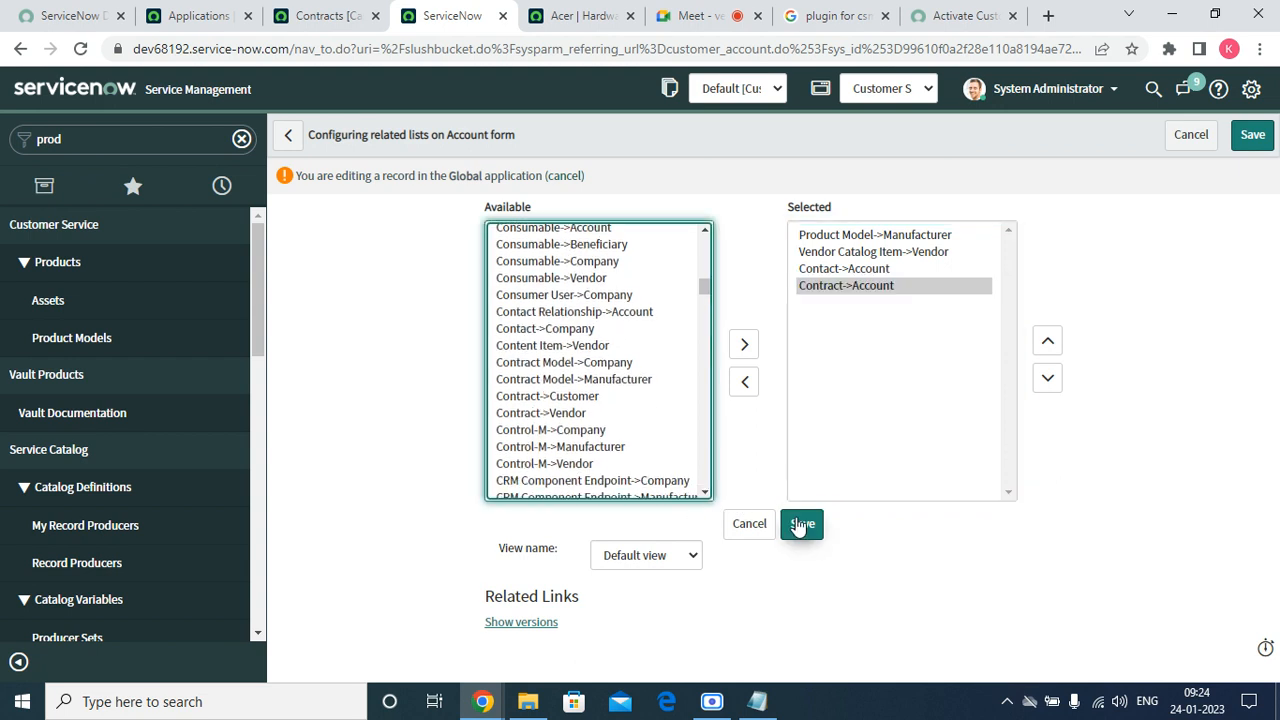
click(592, 449)
text(en)
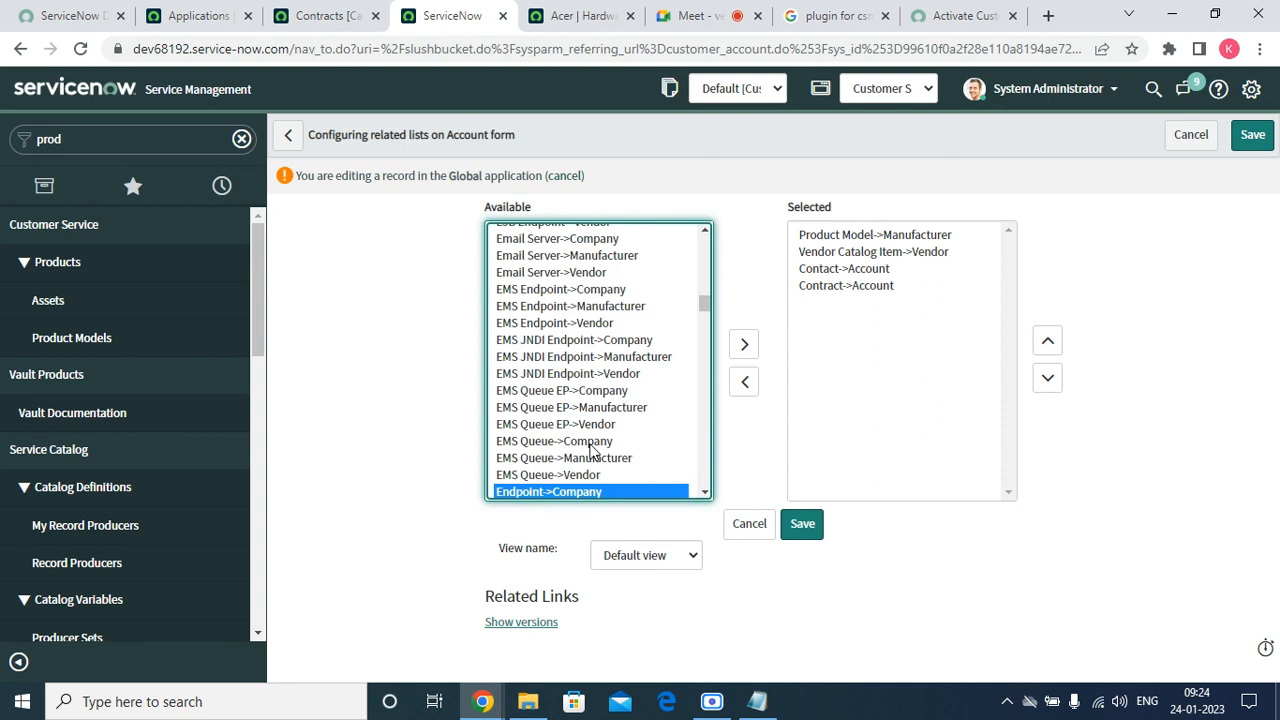
click(705, 492)
click(705, 492)
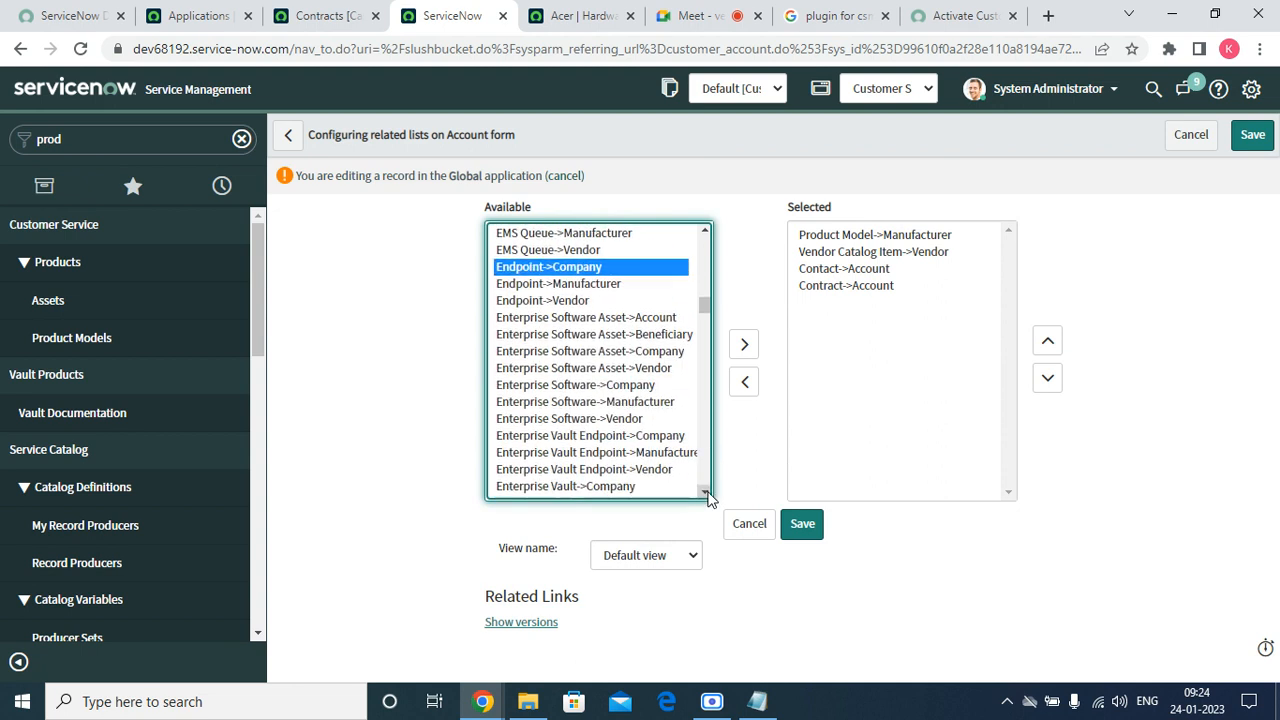
click(705, 492)
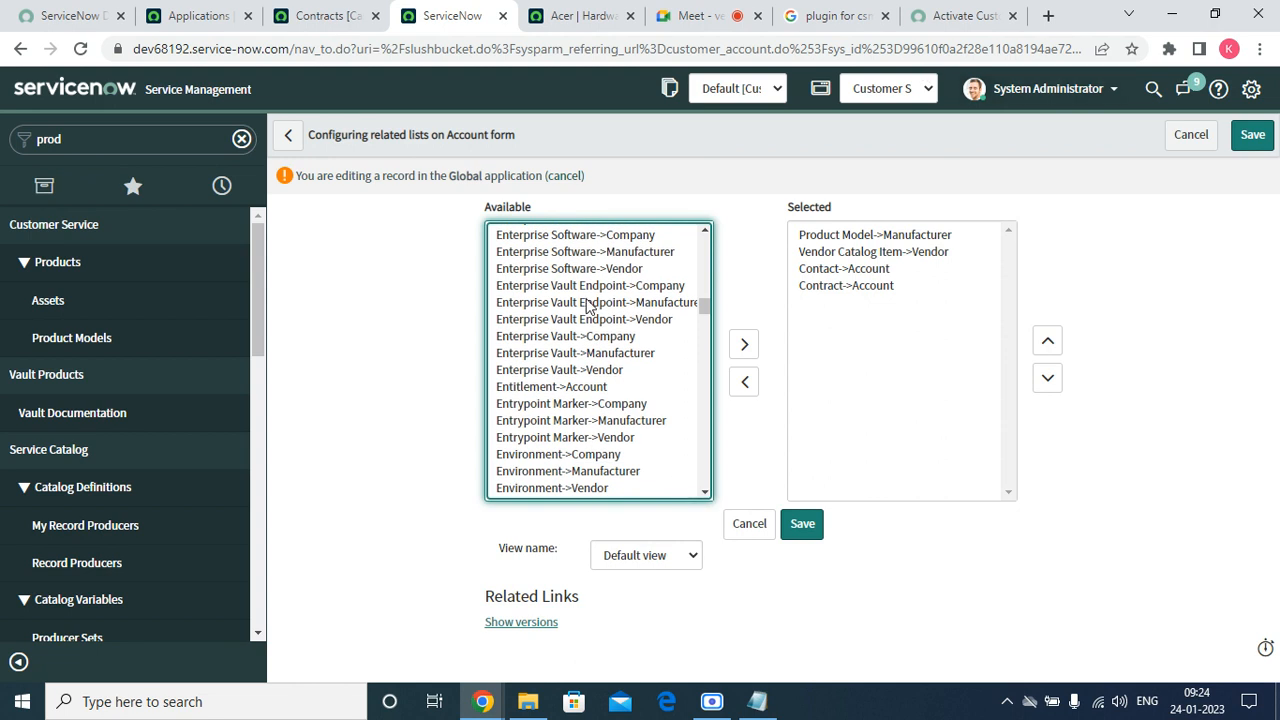
double_click(609, 383)
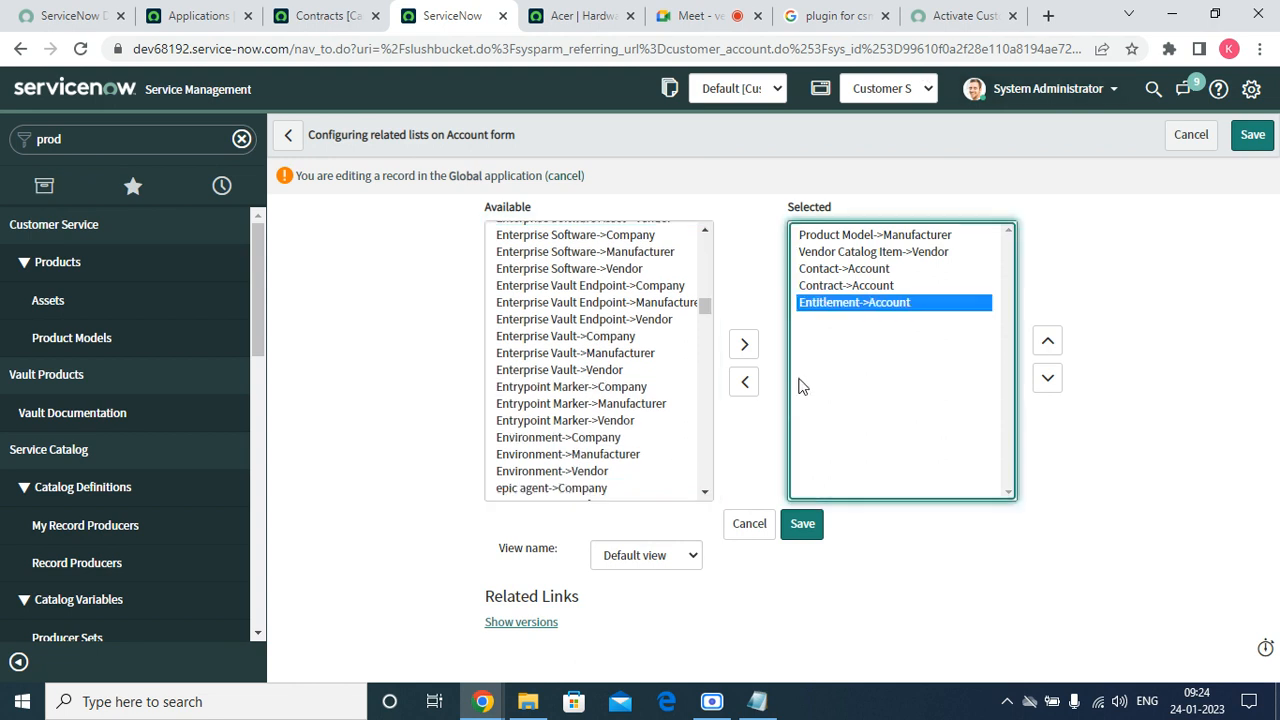
click(797, 530)
click(797, 530)
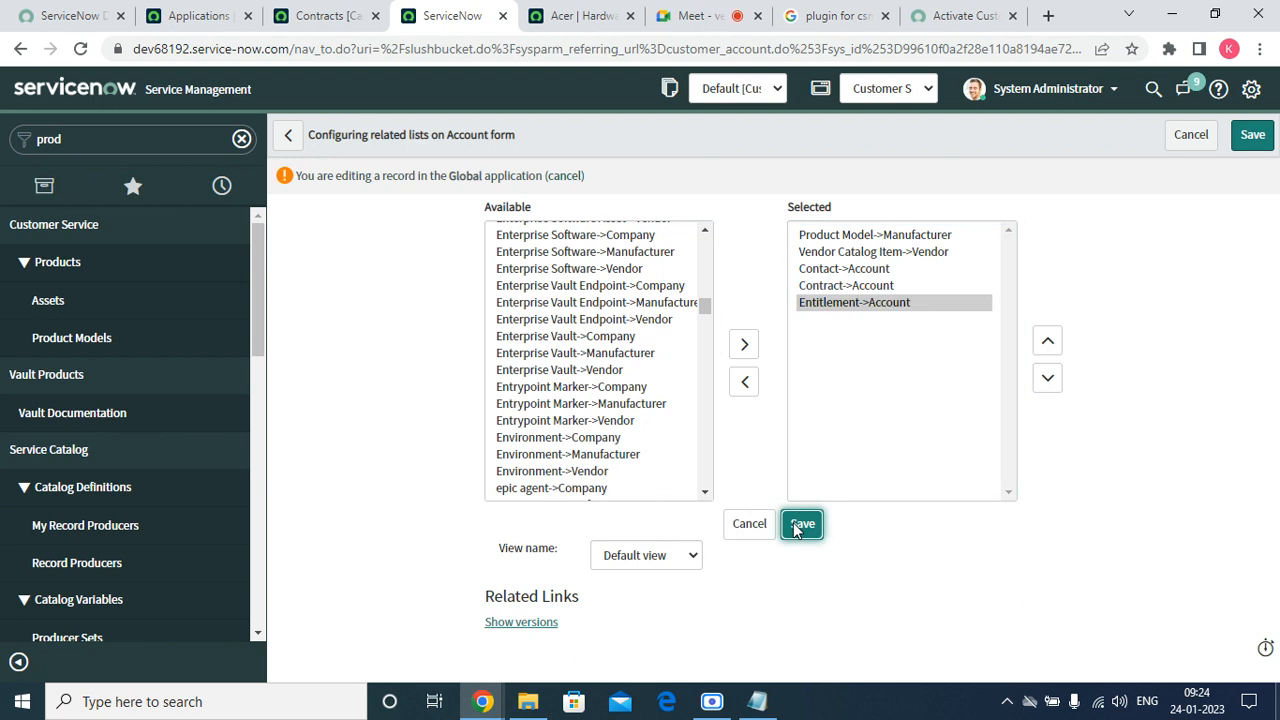
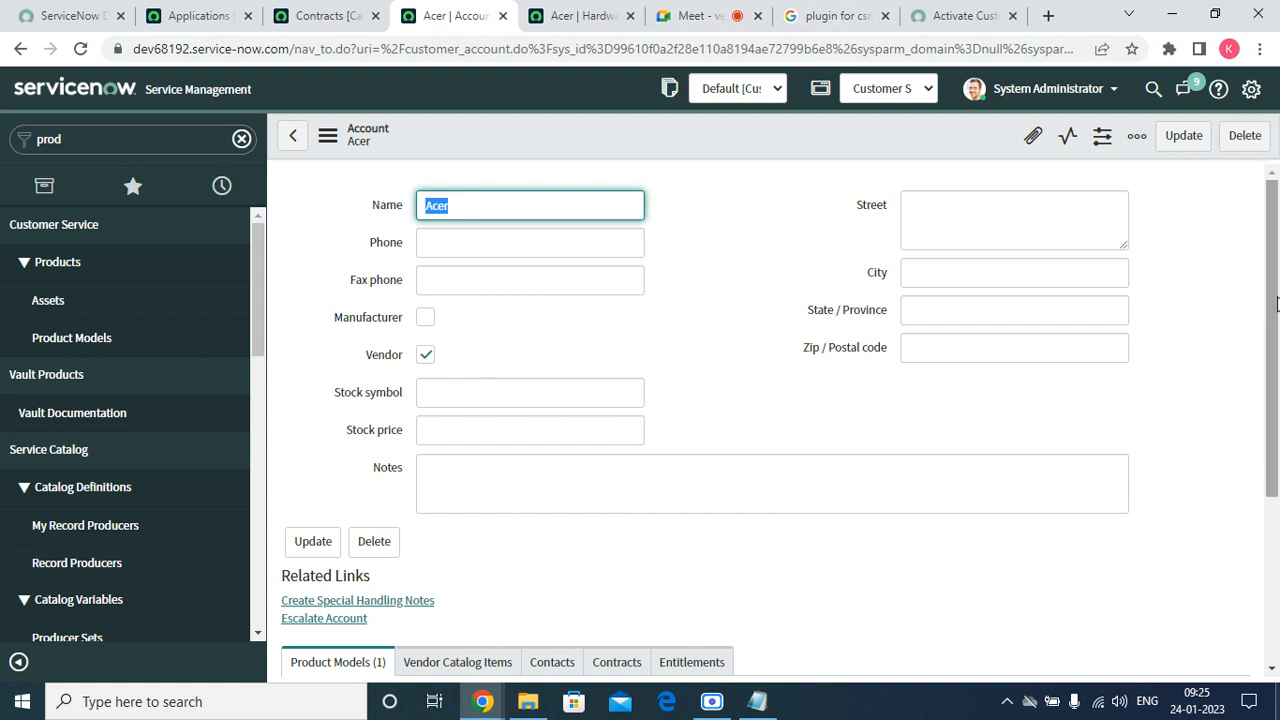
Start a new contract from the Contracts related list on the Acer account.
scroll(1276, 303, down, 3)
click(617, 397)
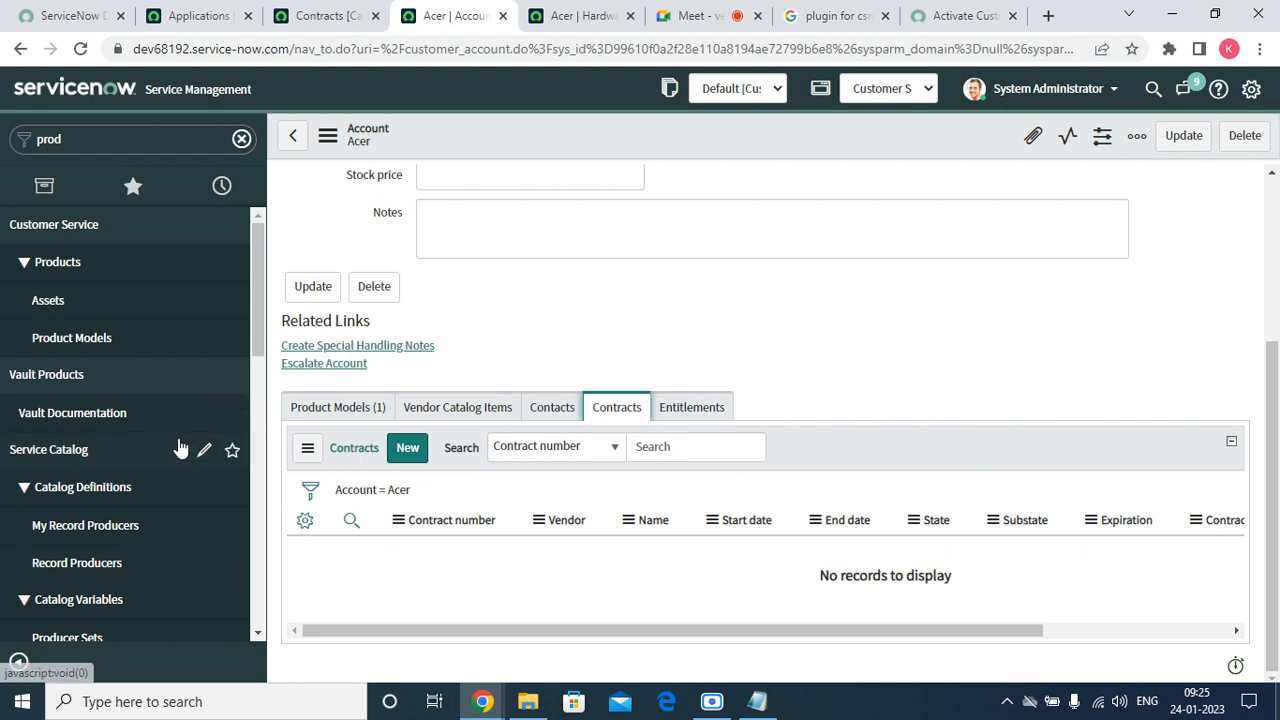
click(407, 452)
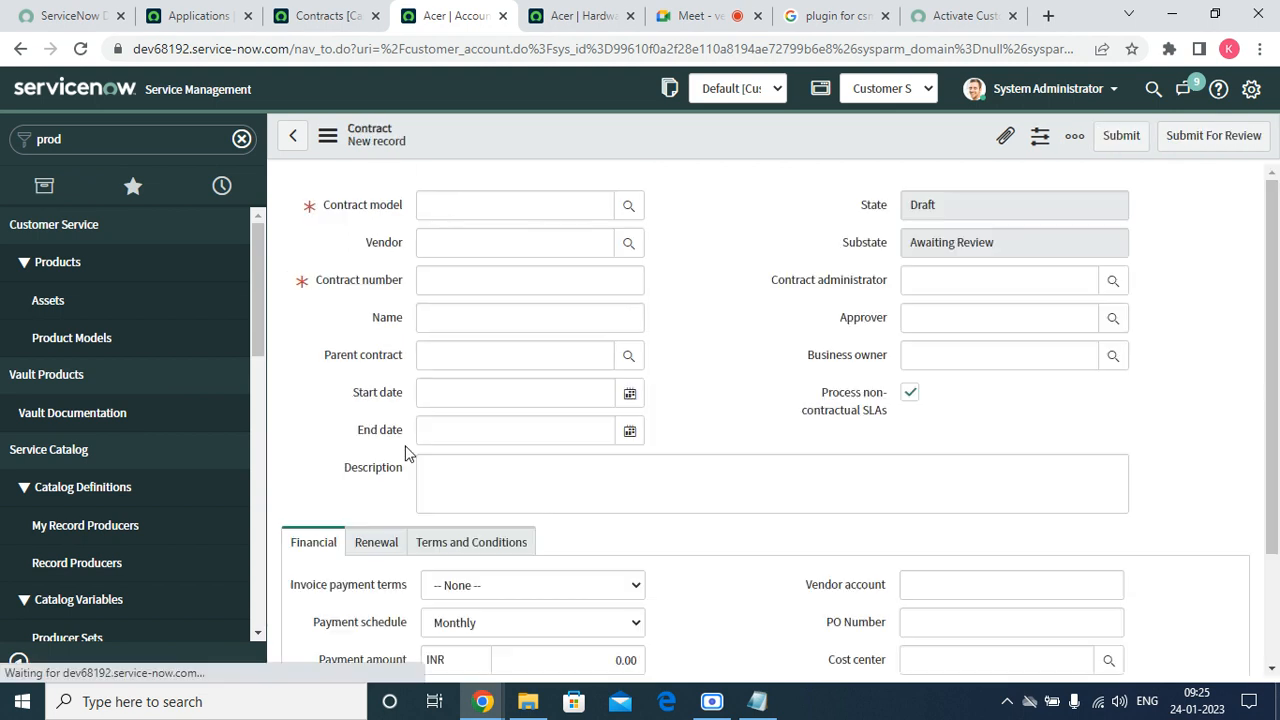
Set the contract model to Service Contract and the vendor to Acer.
click(629, 204)
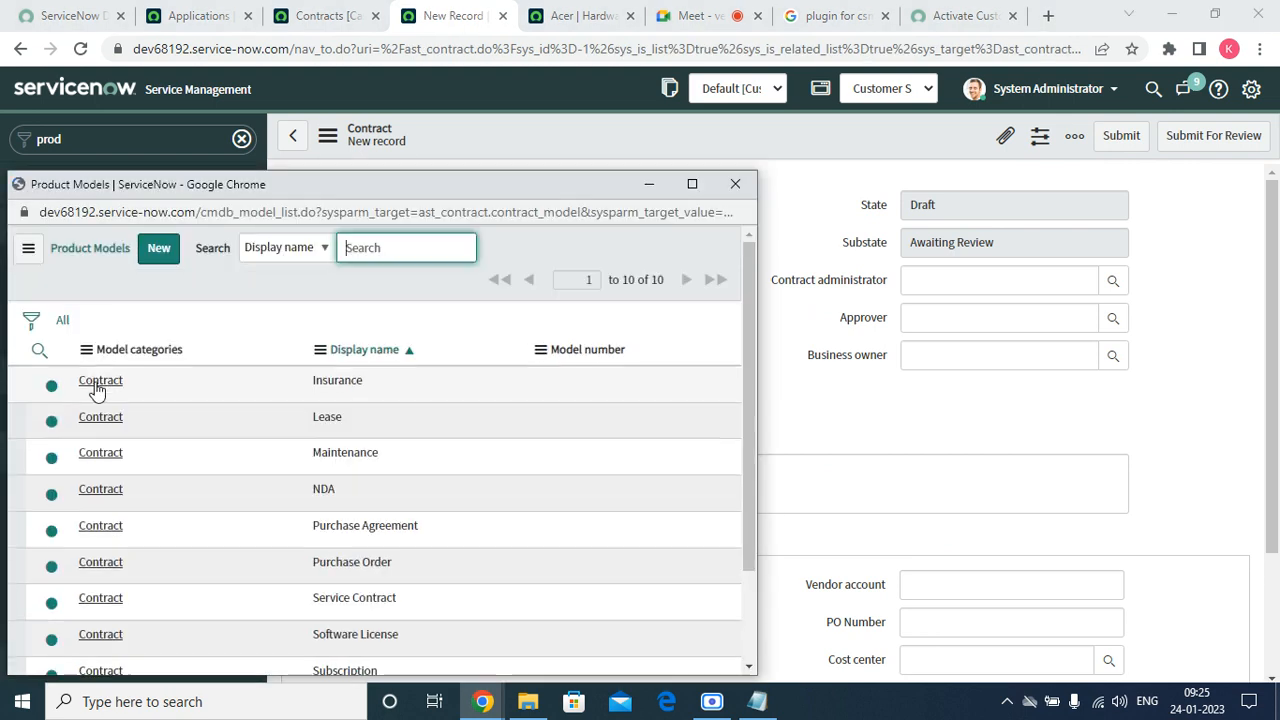
scroll(190, 510, down, 2)
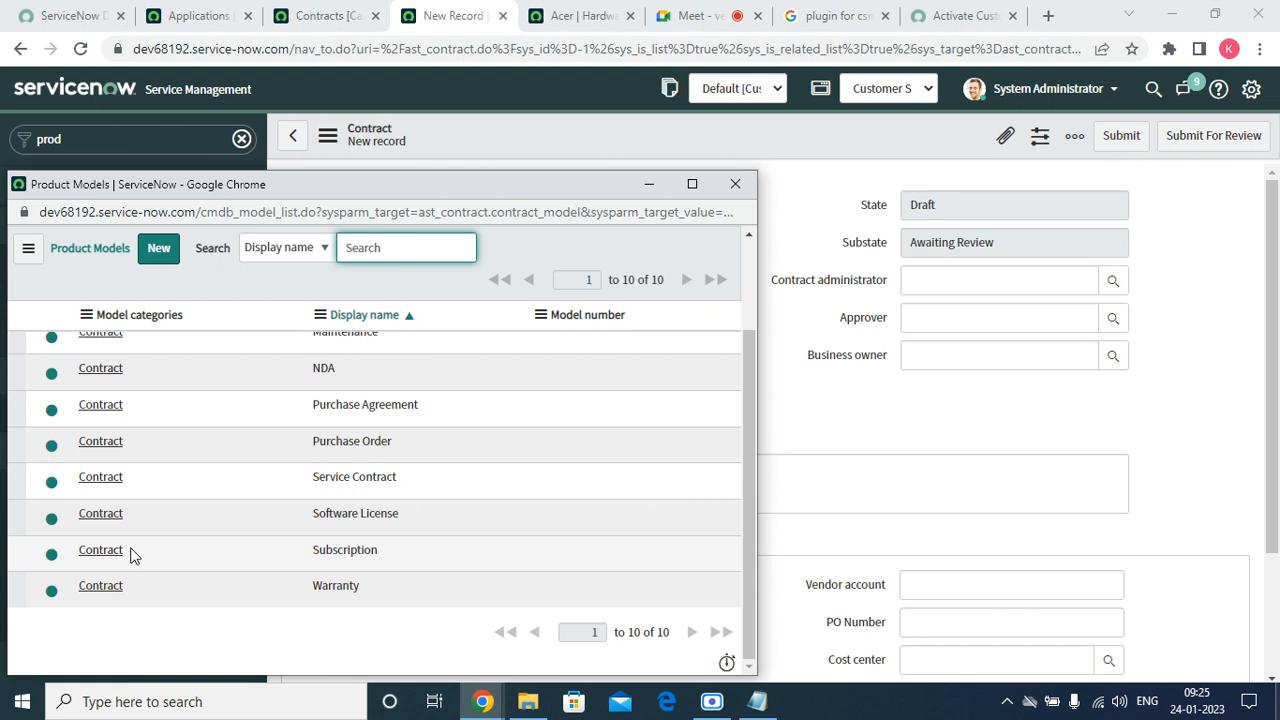
click(100, 481)
click(578, 256)
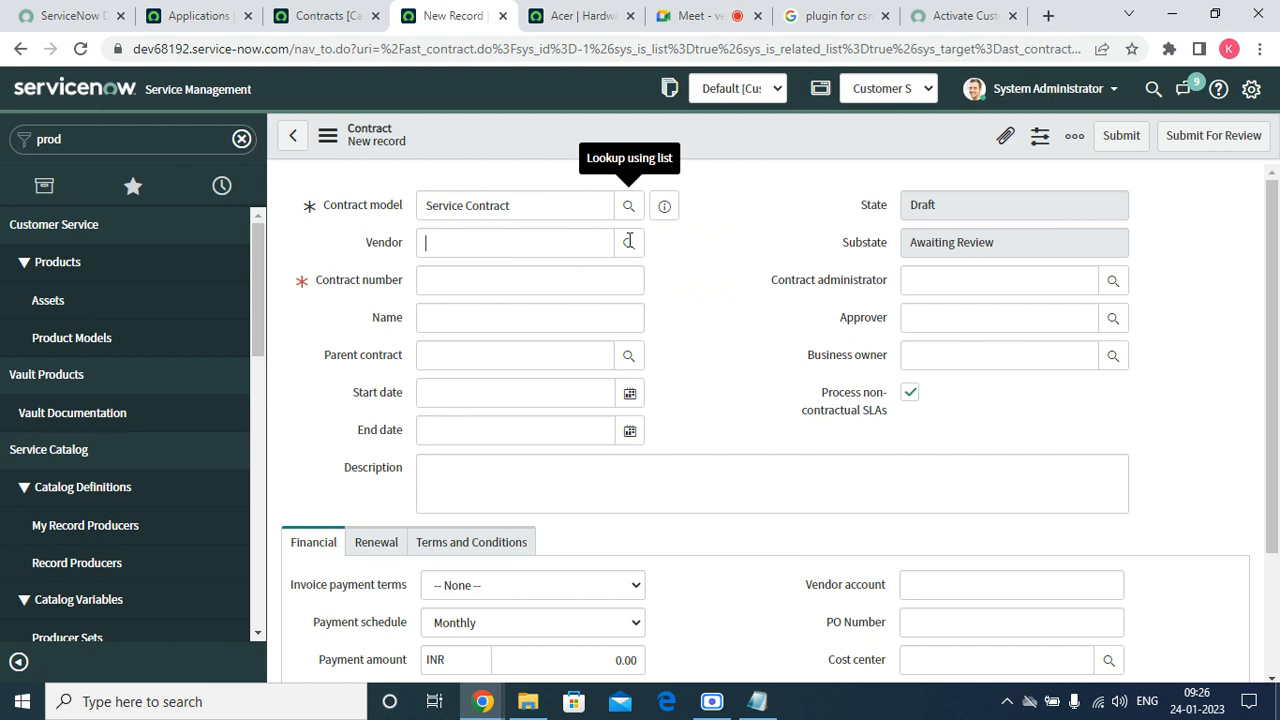
click(627, 243)
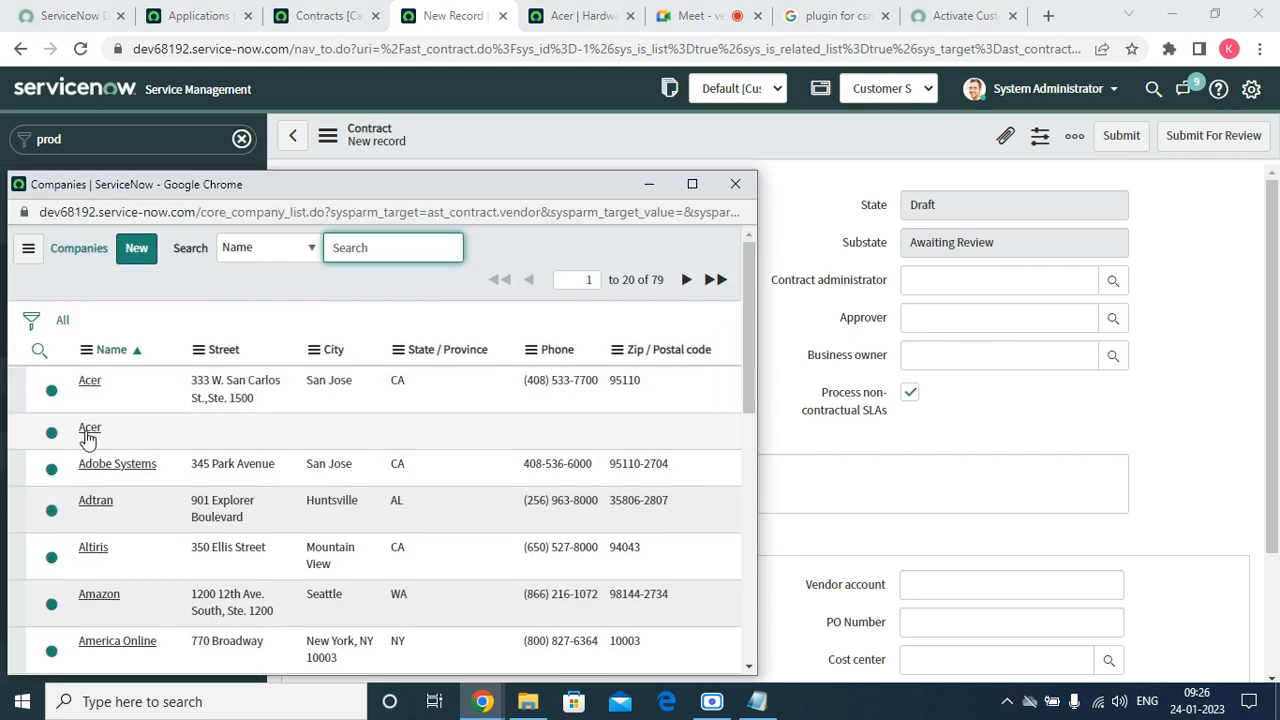
click(88, 430)
Enter contract number ACER1234 and name 'Acer 1234 Service Contract'.
click(437, 281)
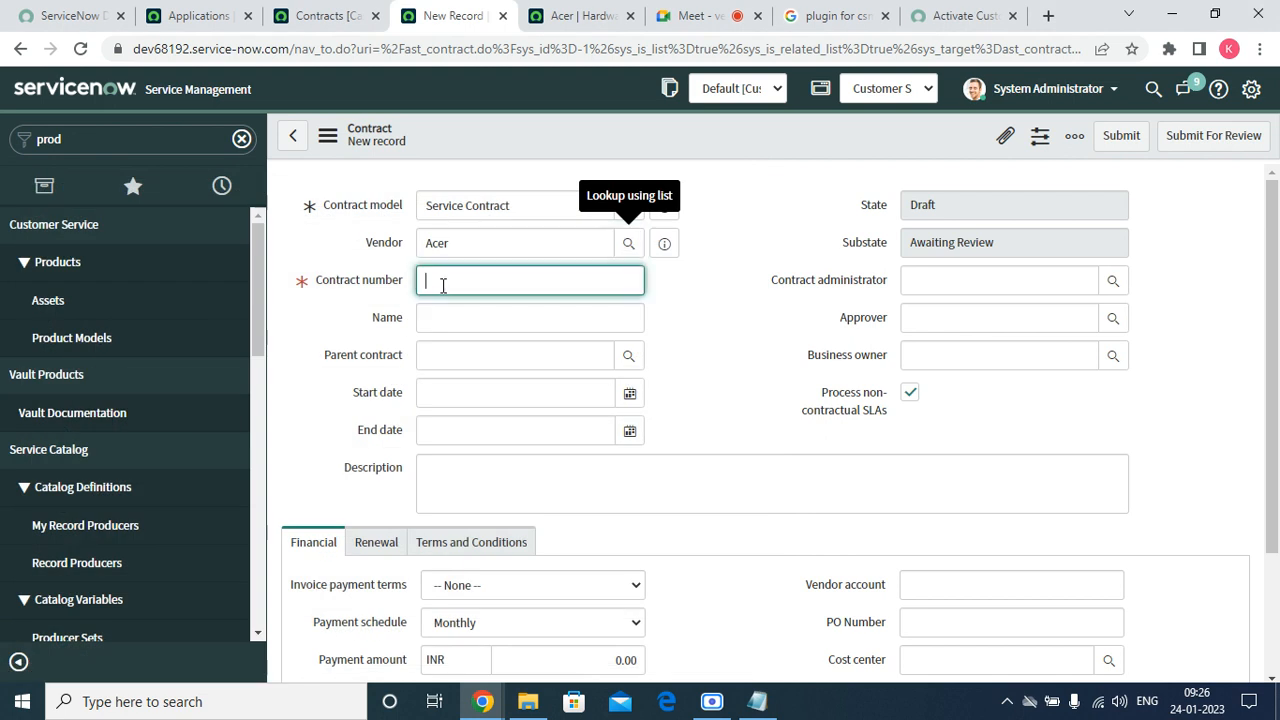
text(ACER1234)
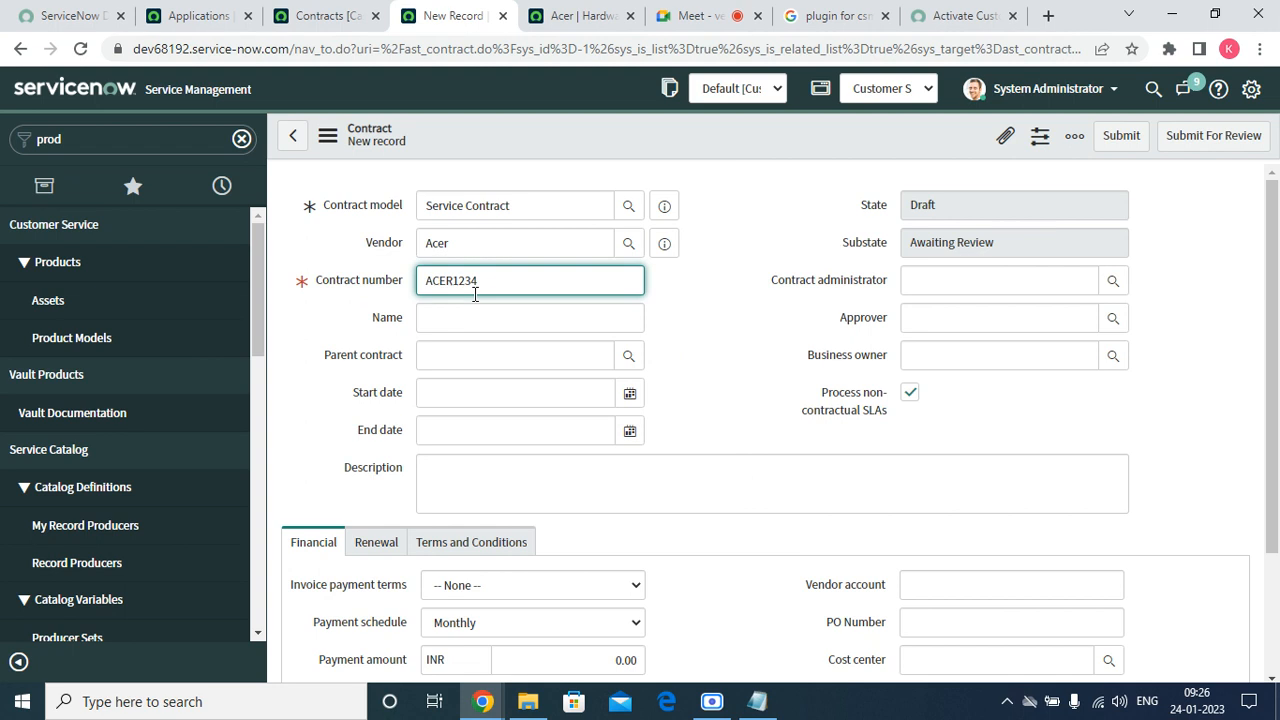
click(476, 318)
text(Ace)
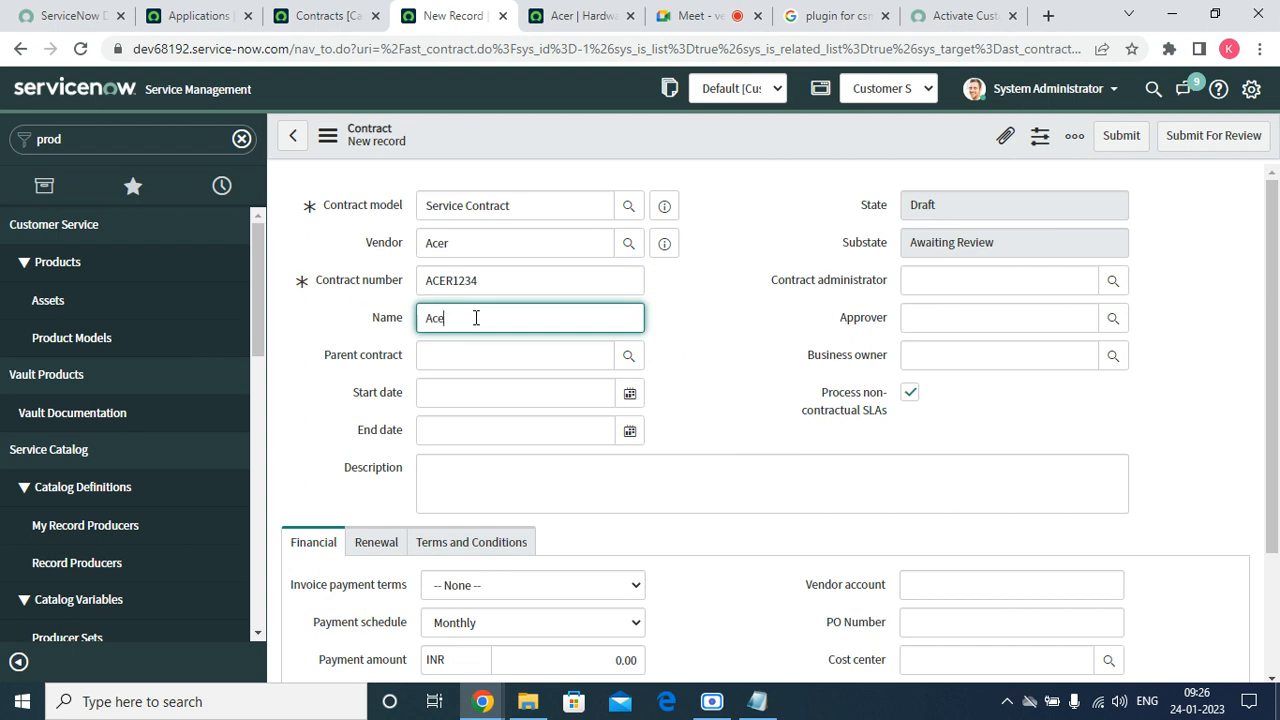
text(r 1234 Service Contract)
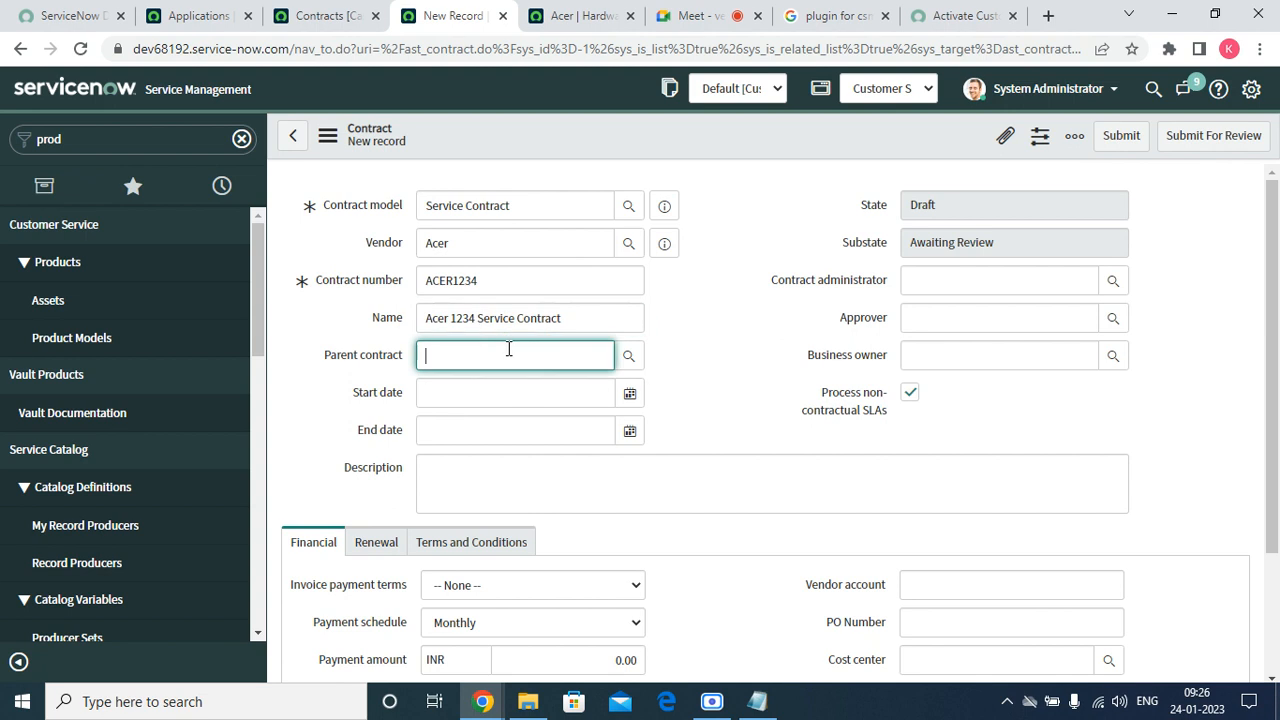
Set the start date to 2023-01-24 and the end date to 2023-03-11.
click(631, 394)
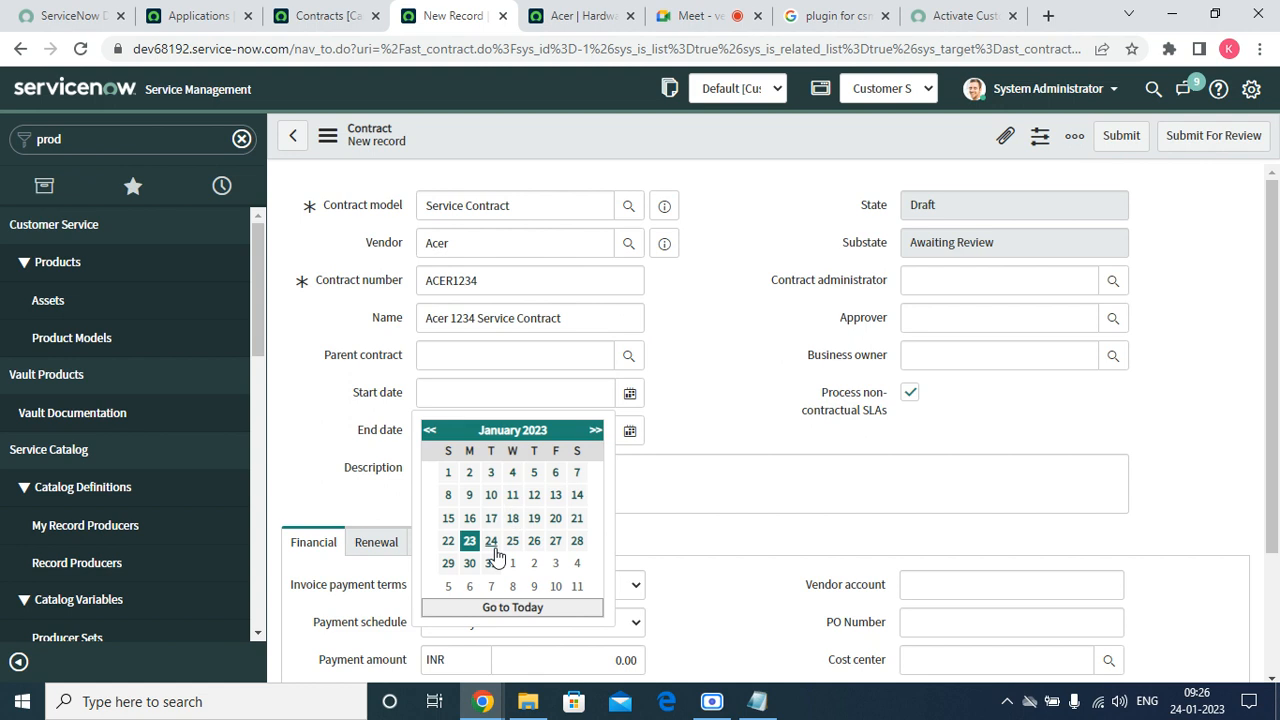
click(491, 541)
click(629, 432)
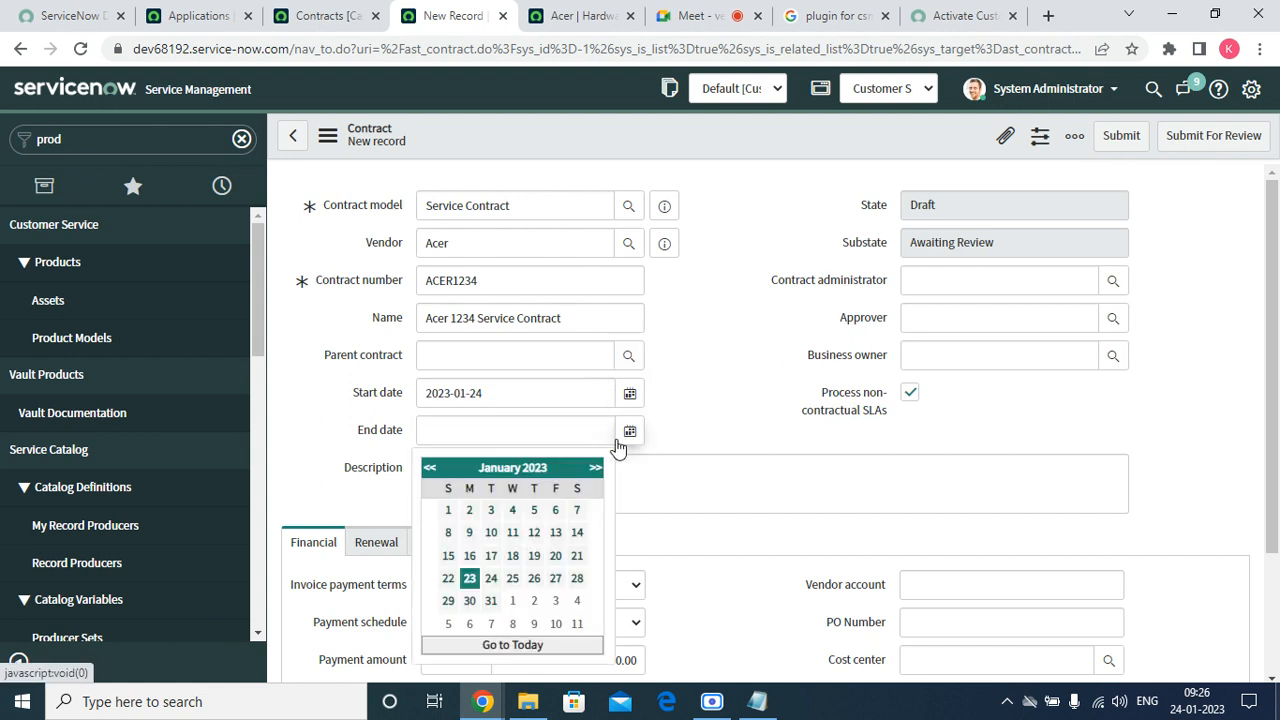
click(595, 467)
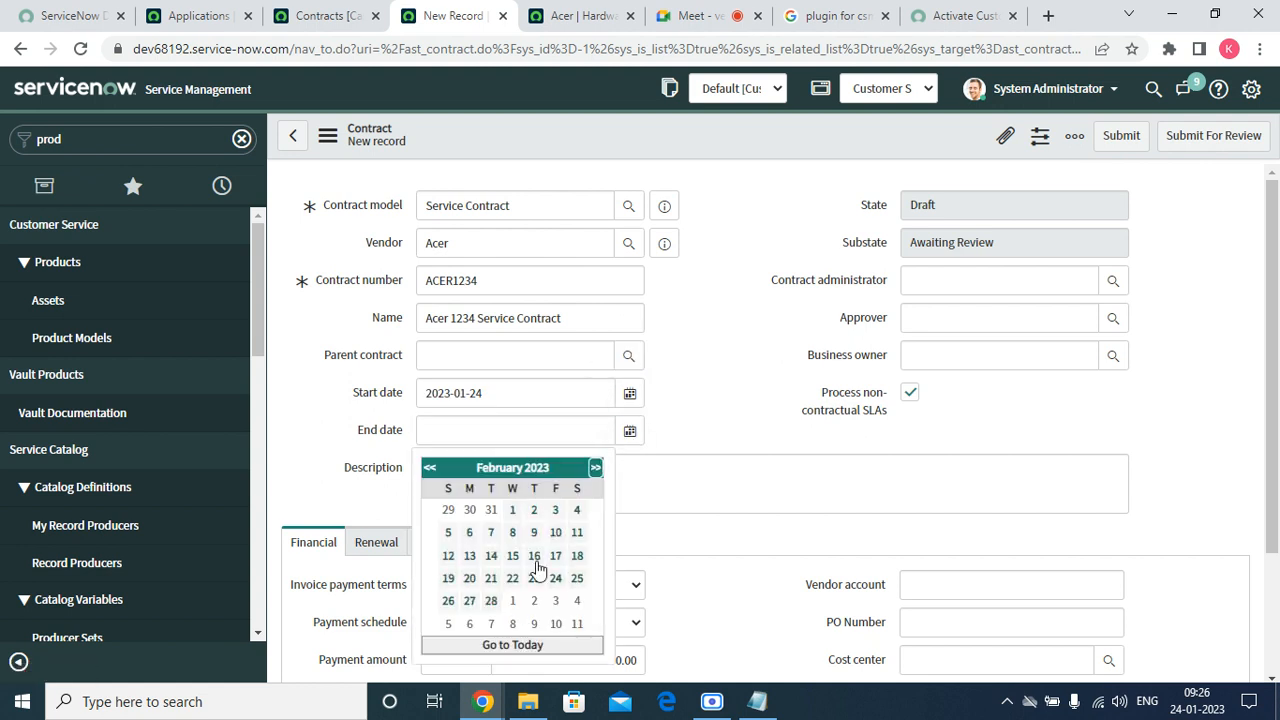
click(577, 624)
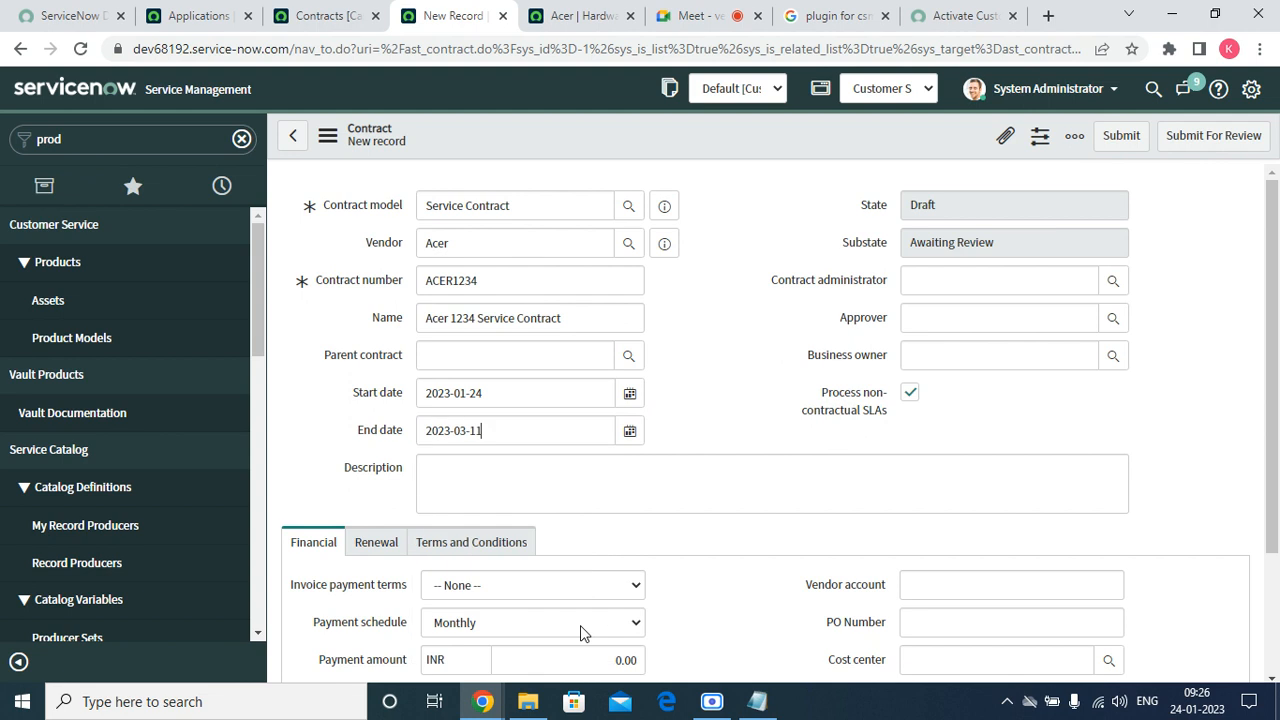
Copy the contract name into Description so it reads 'Acer 1234 Service Contract'.
click(715, 474)
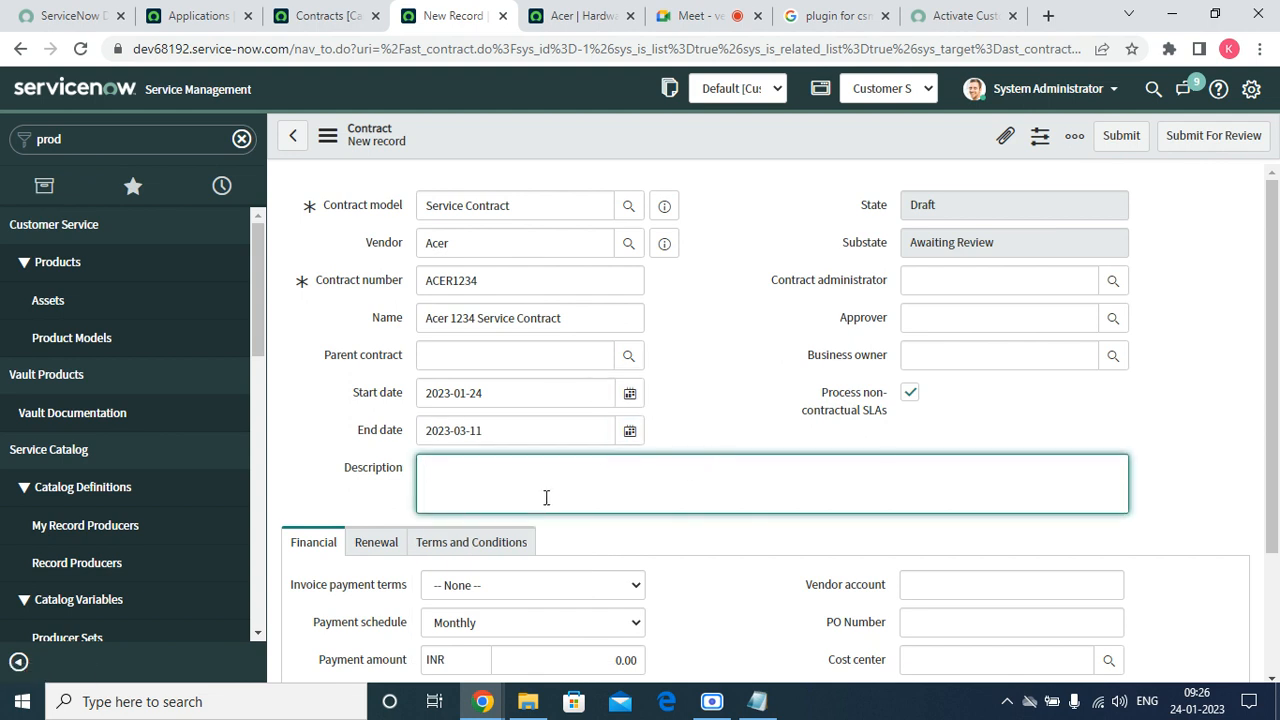
click(580, 318)
double_click(579, 318)
right_click(578, 320)
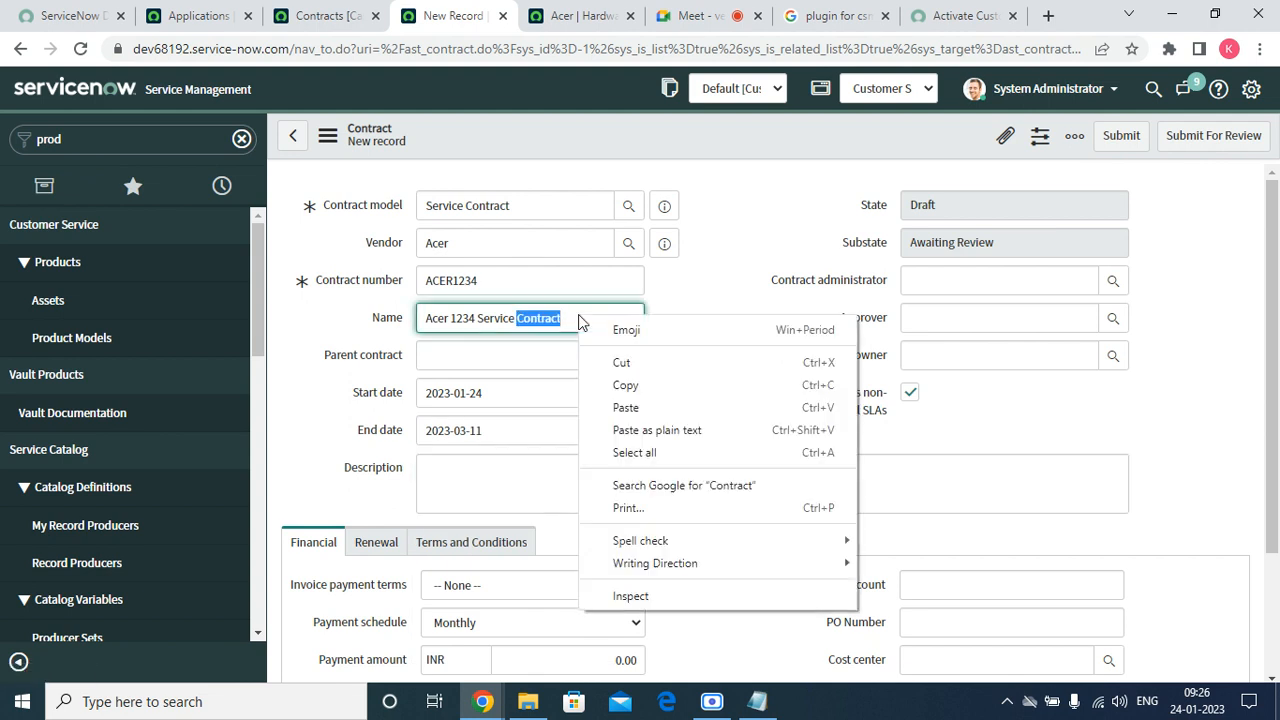
click(580, 316)
triple_click(580, 316)
right_click(580, 316)
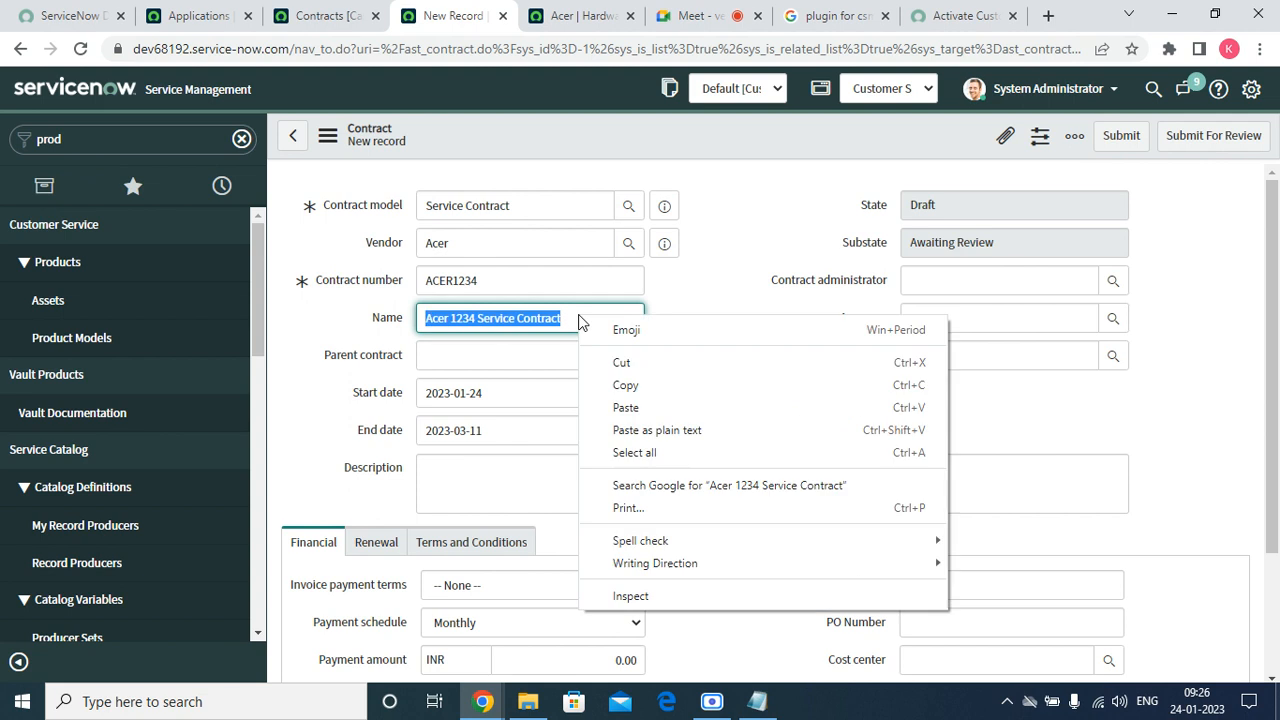
click(620, 384)
right_click(512, 484)
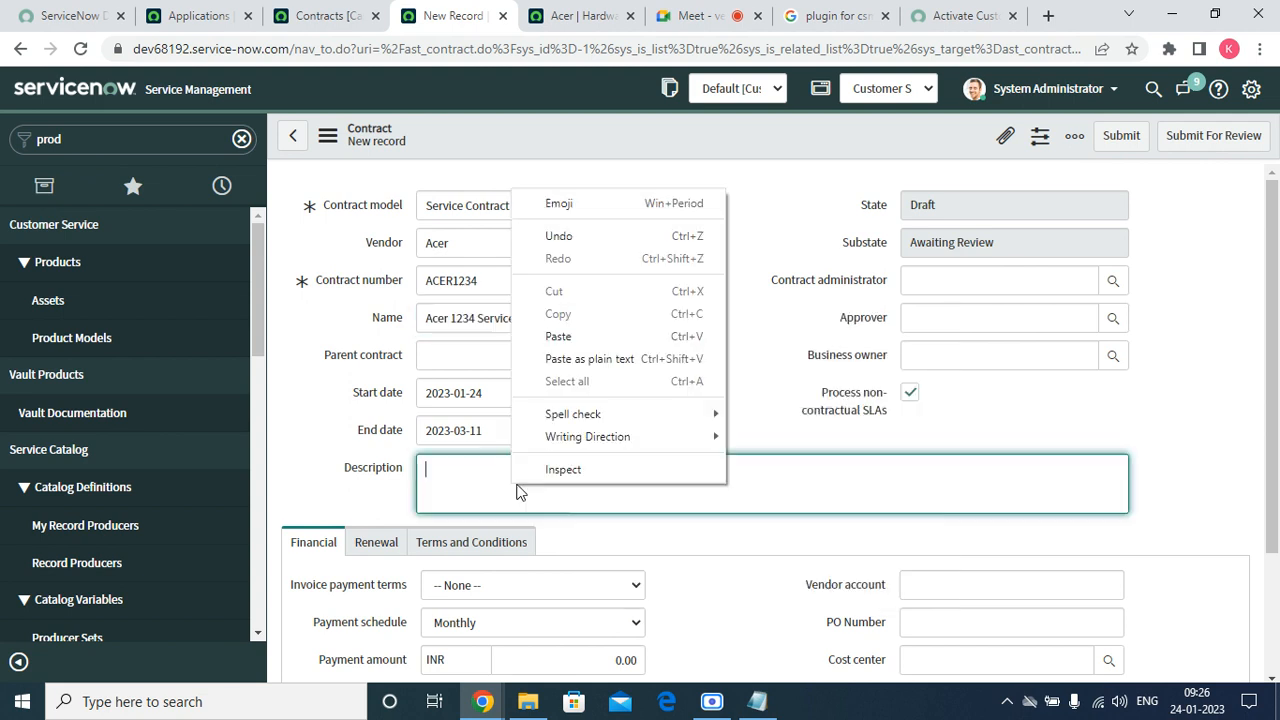
click(648, 340)
click(686, 320)
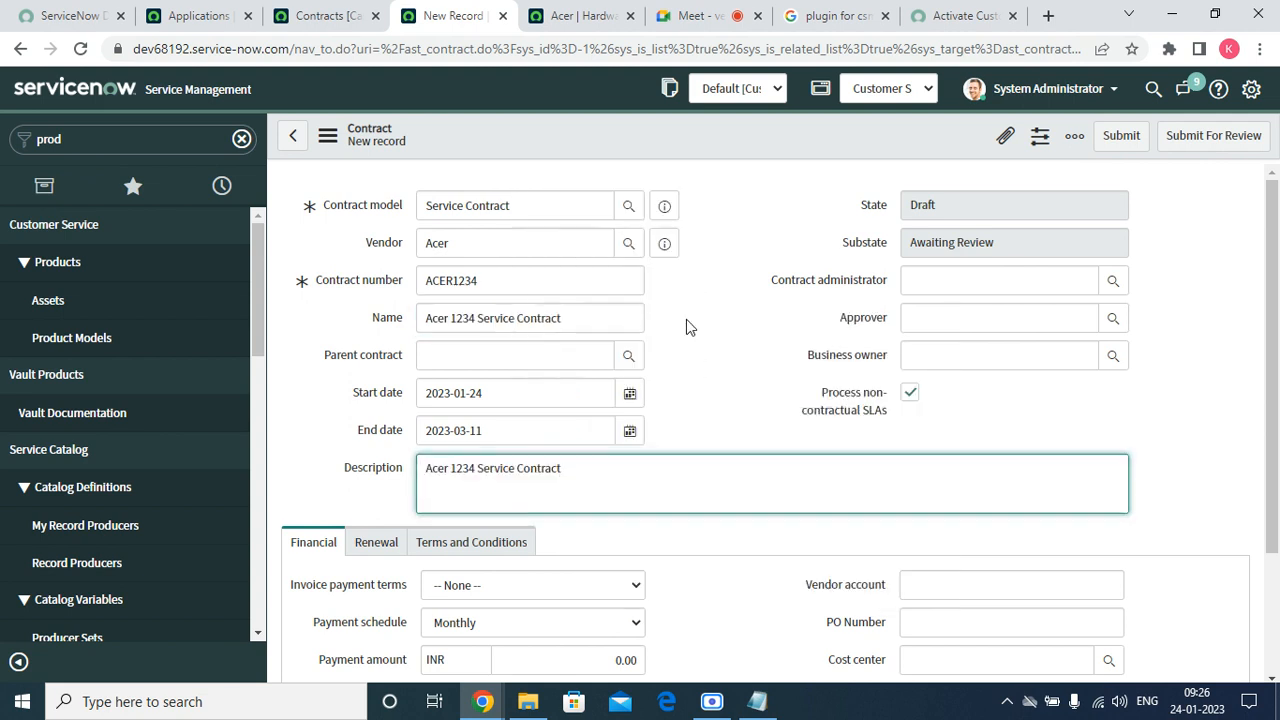
click(943, 278)
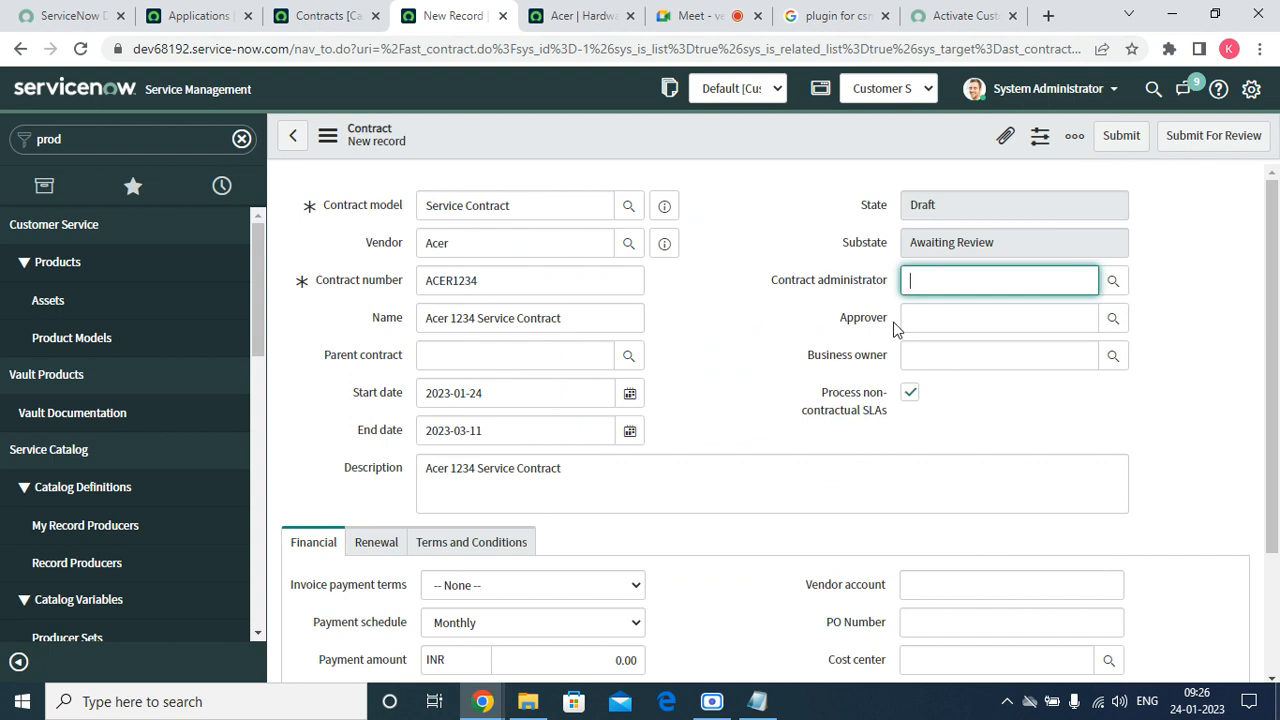
Pick a user from the Users list for contract administrator, approver and business owner.
click(1112, 283)
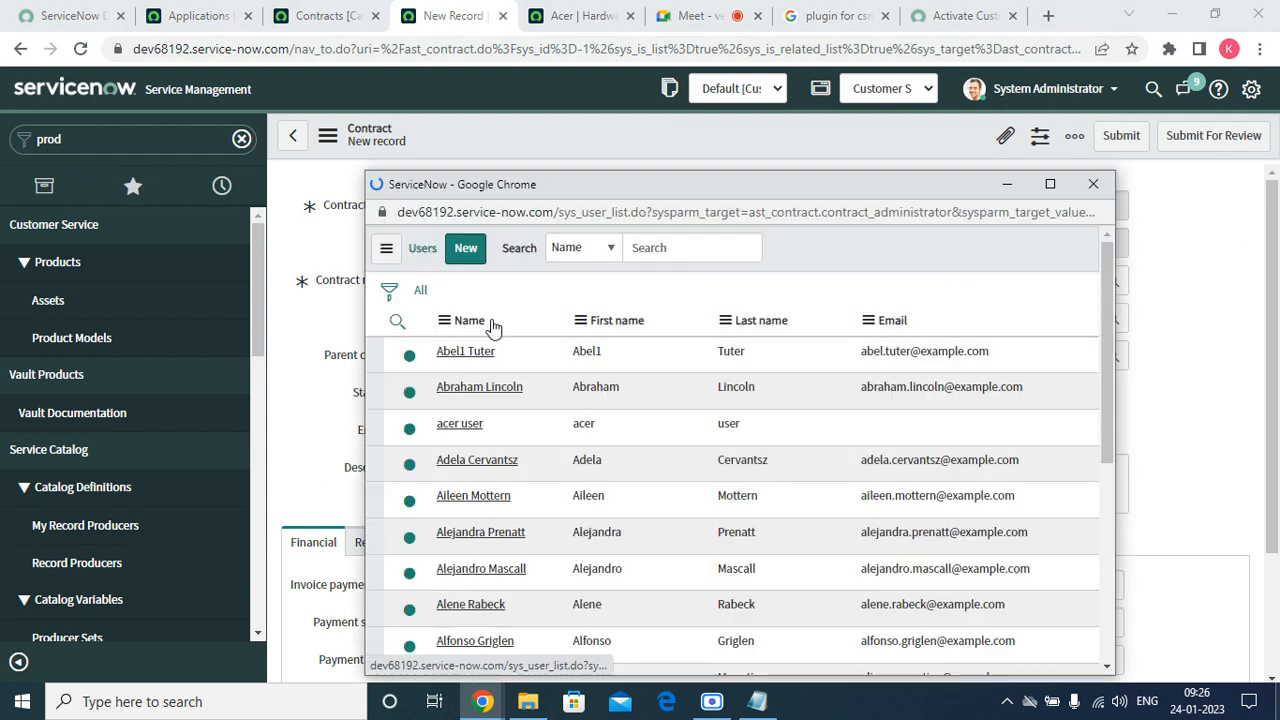
scroll(470, 450, down, 5)
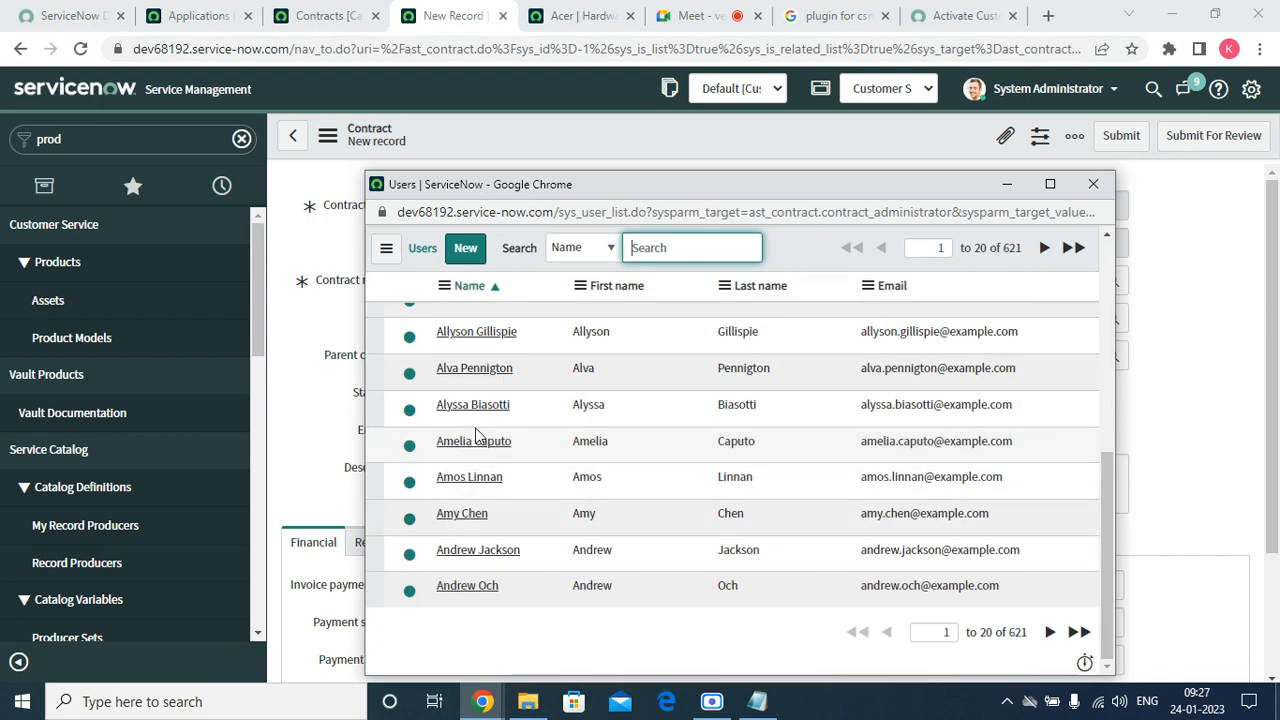
click(474, 551)
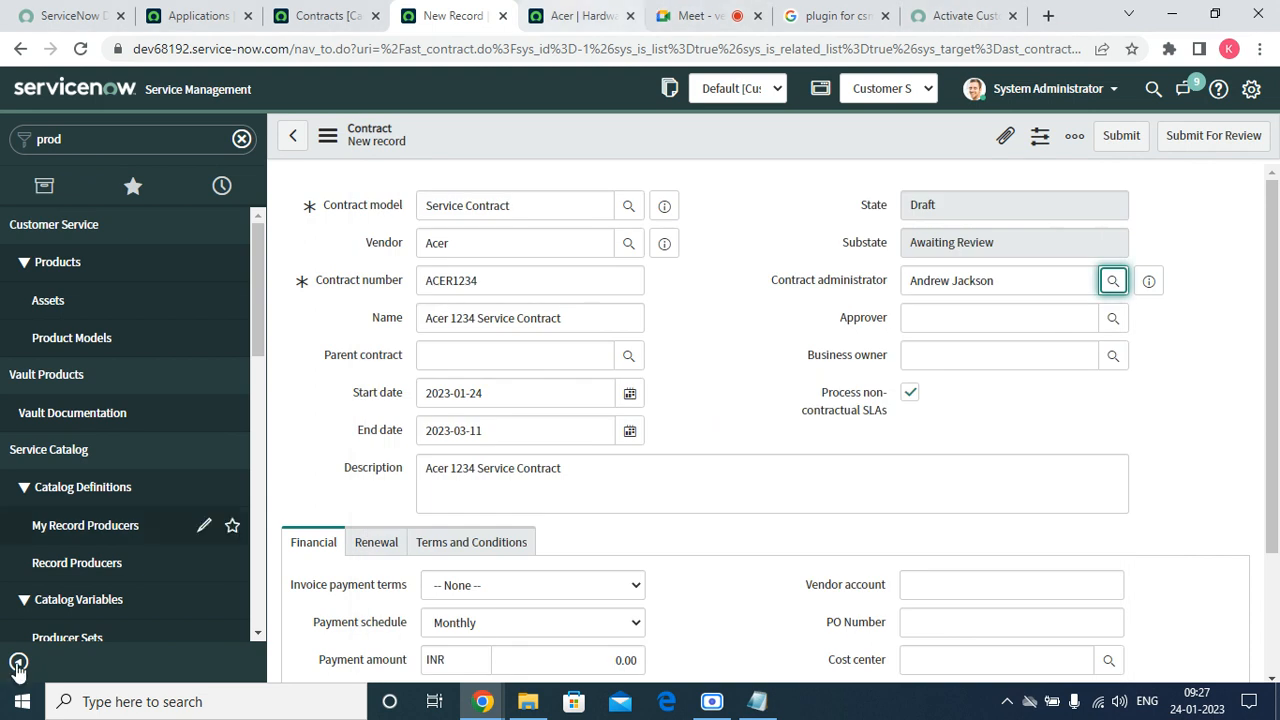
click(990, 320)
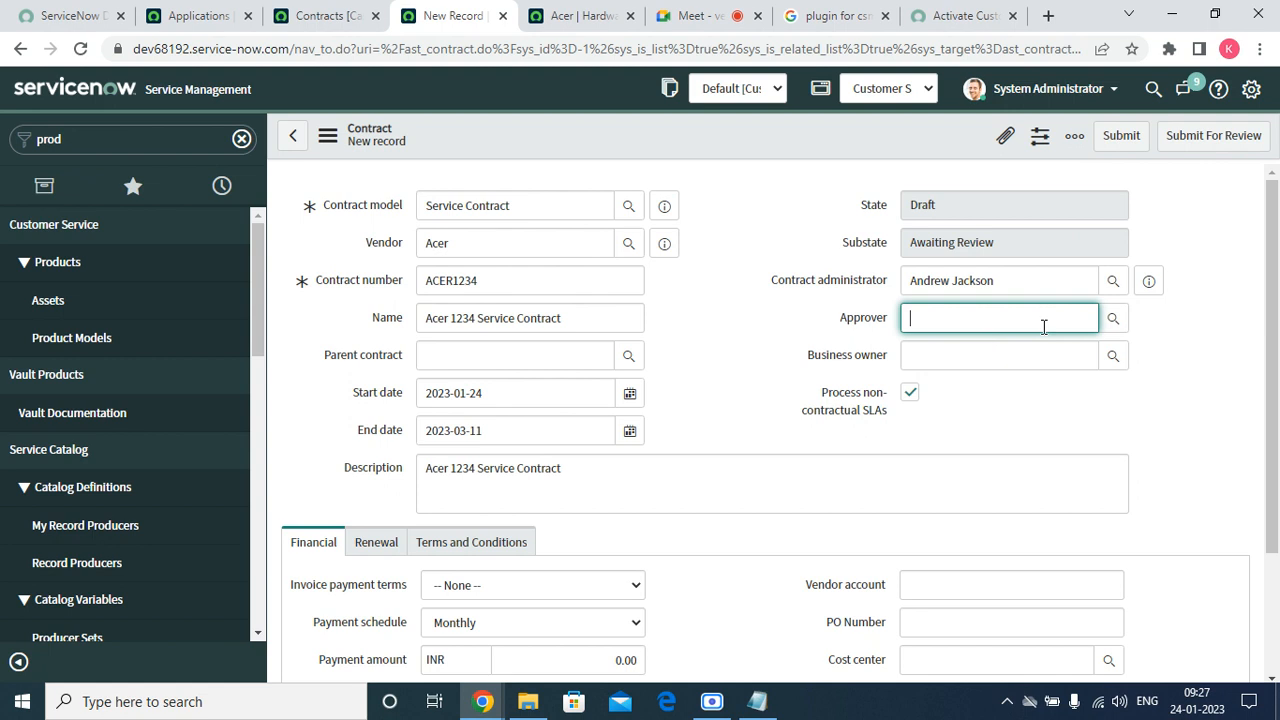
click(1112, 318)
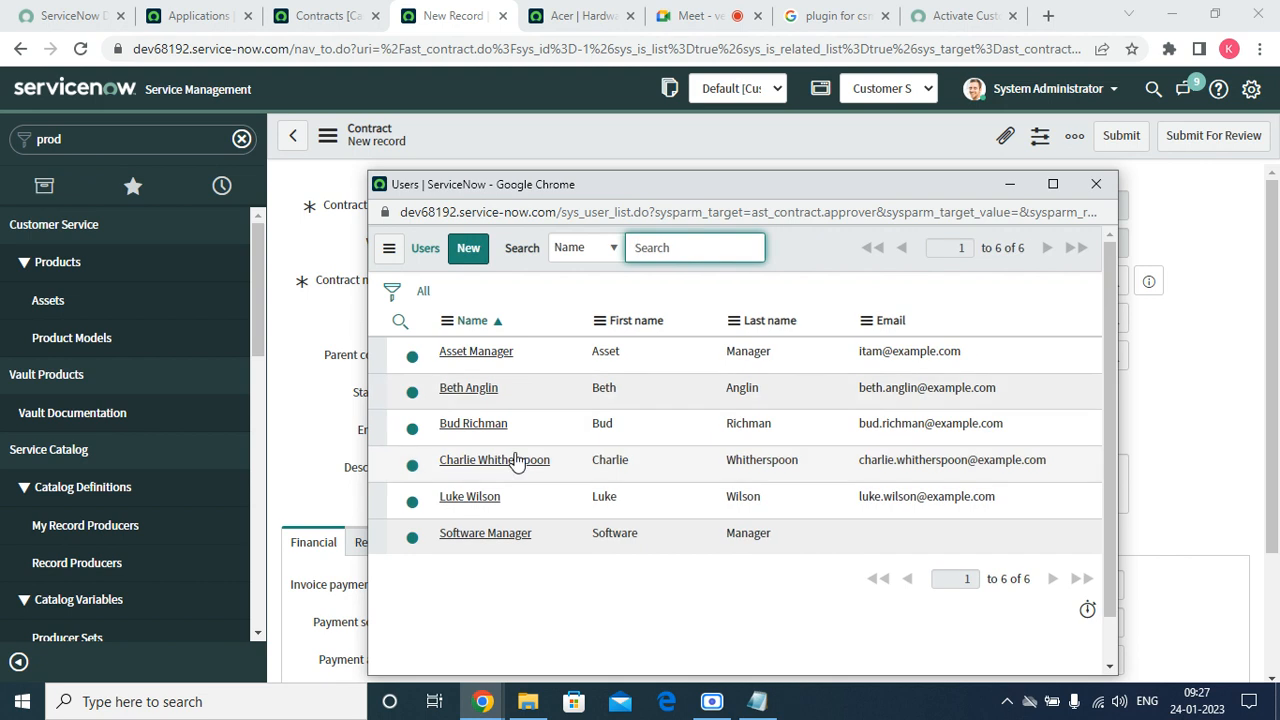
click(470, 389)
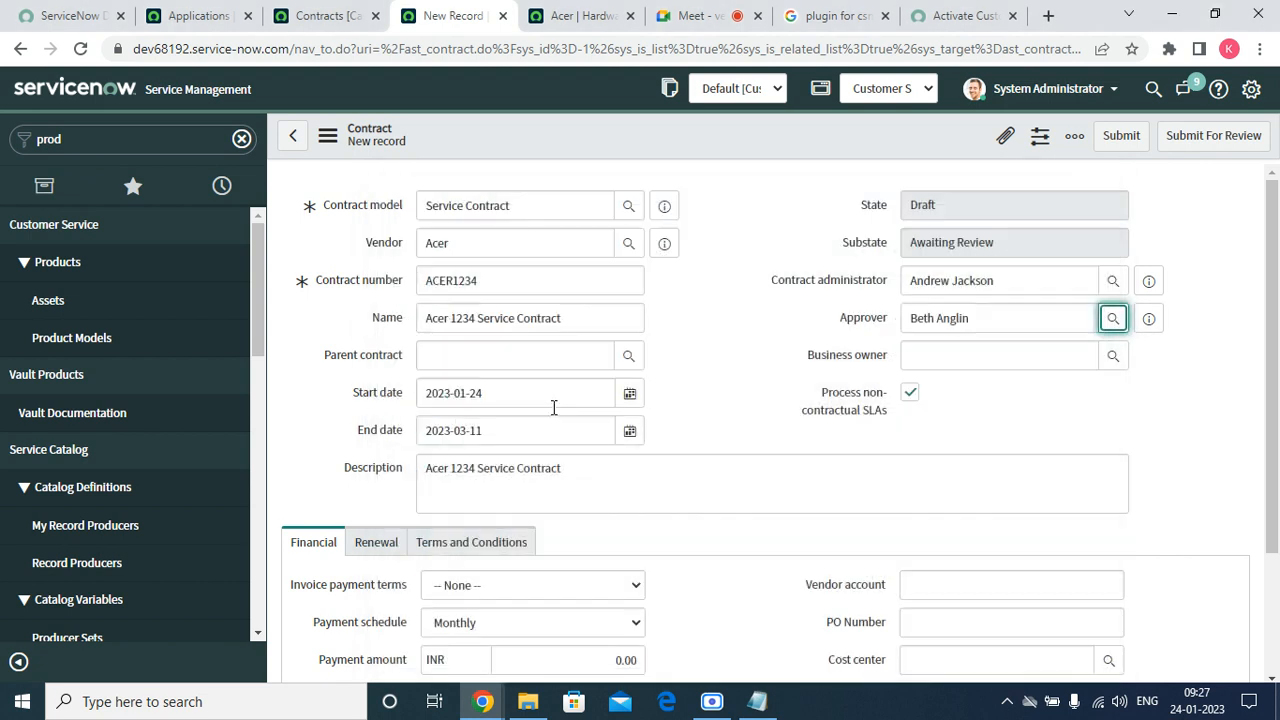
click(983, 354)
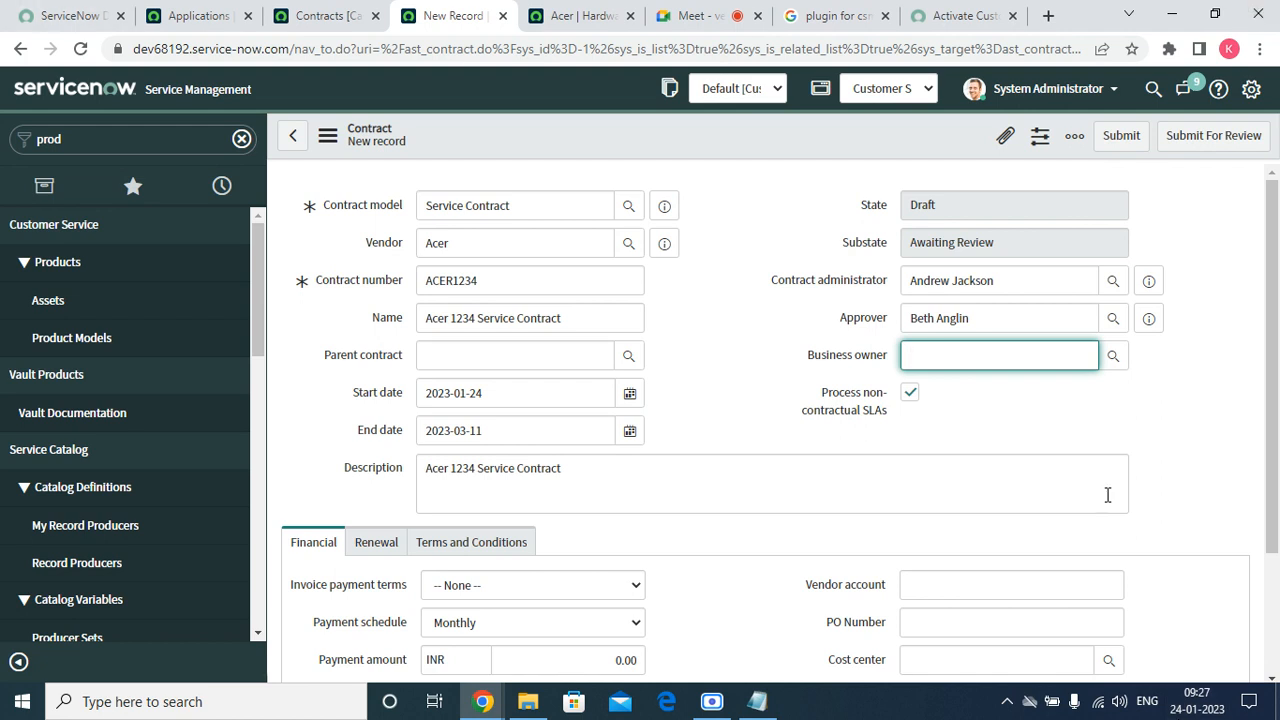
click(1115, 358)
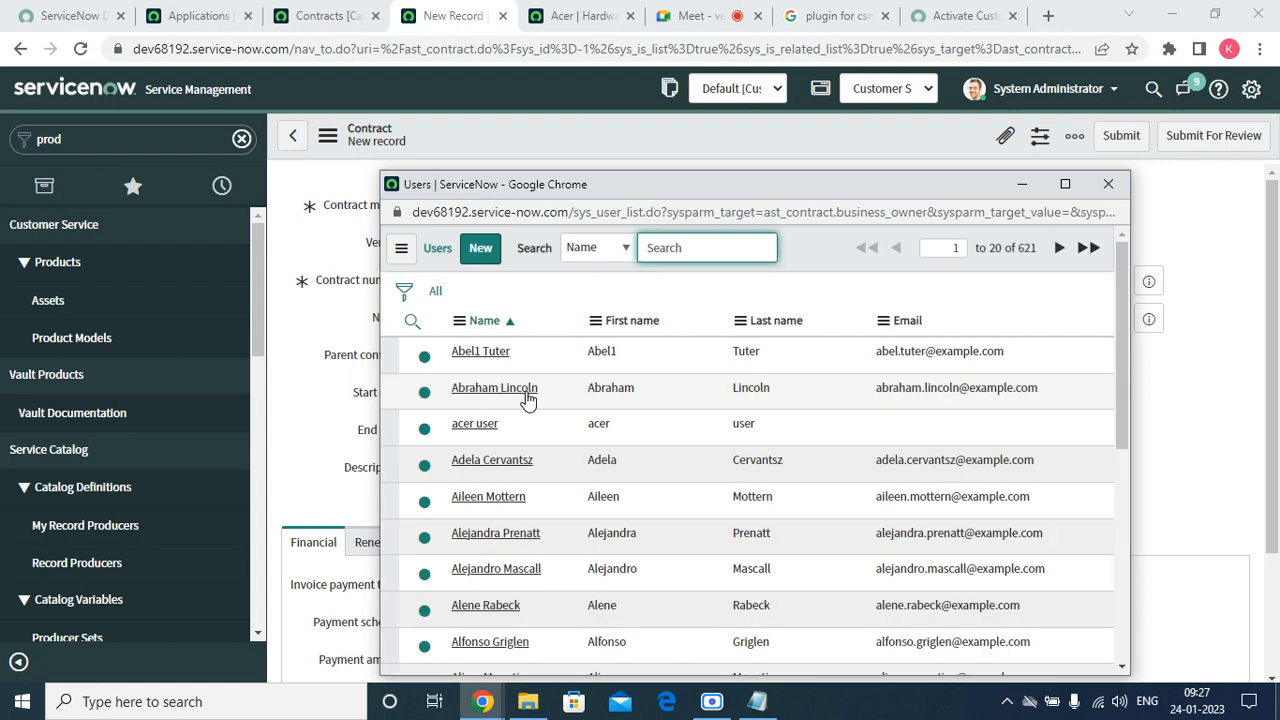
click(528, 399)
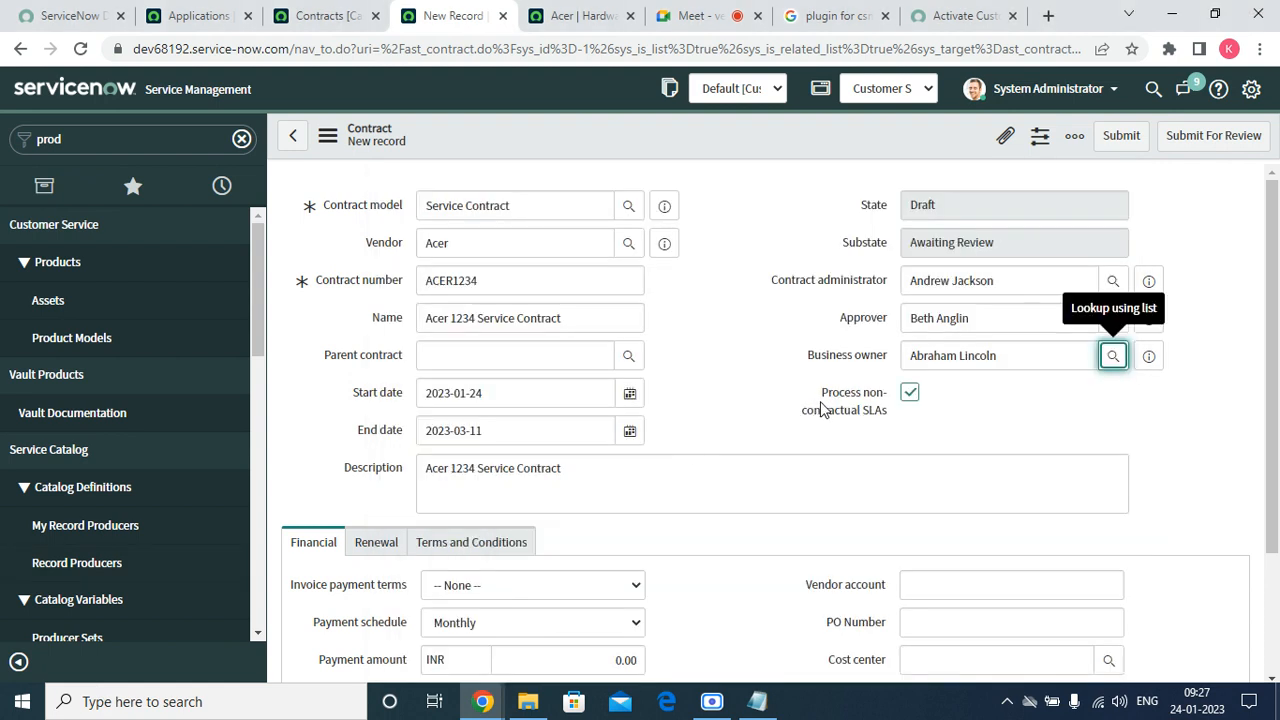
mouse_move(826, 414)
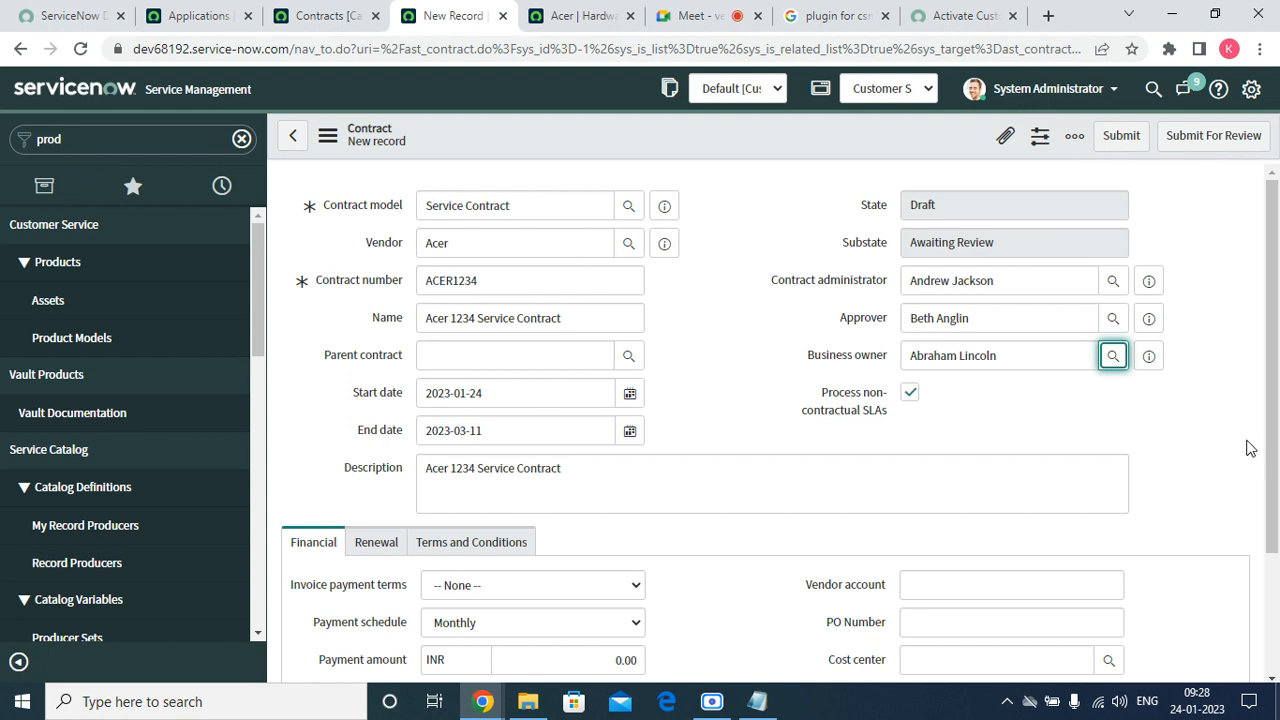
Look through the payment terms, schedule, currency and tax choices without changing them.
scroll(1249, 443, down, 3)
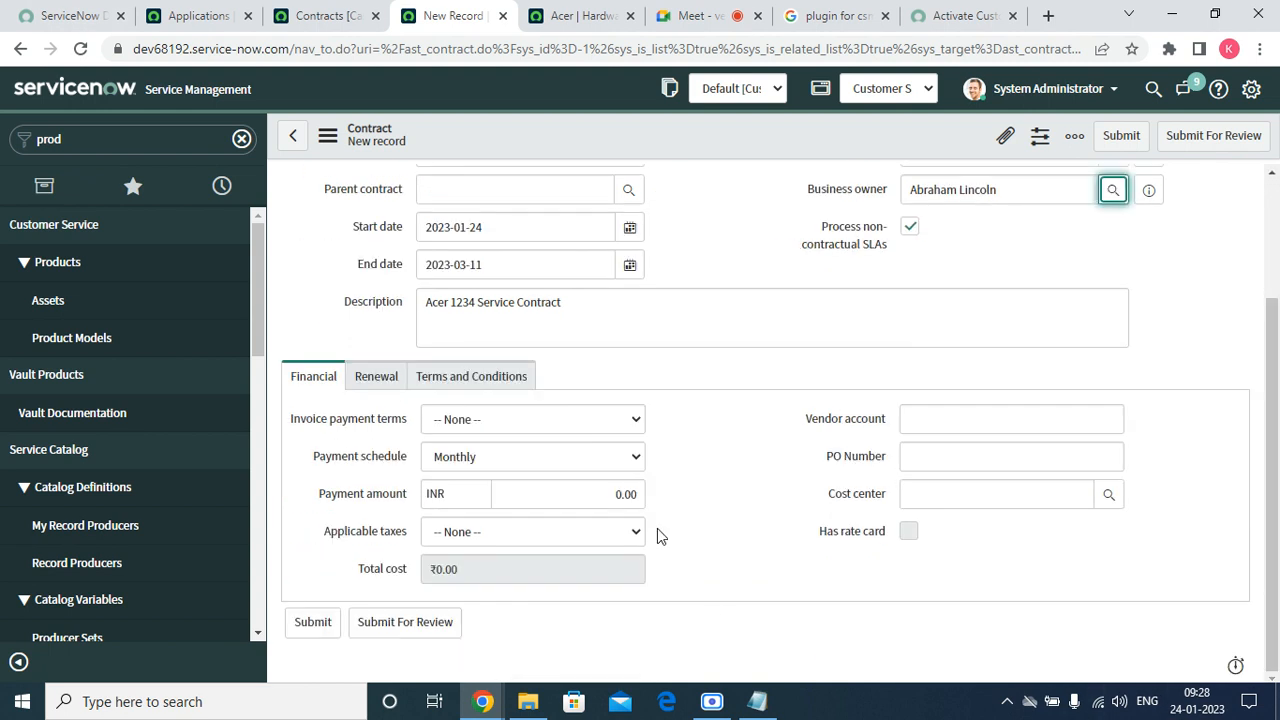
click(551, 418)
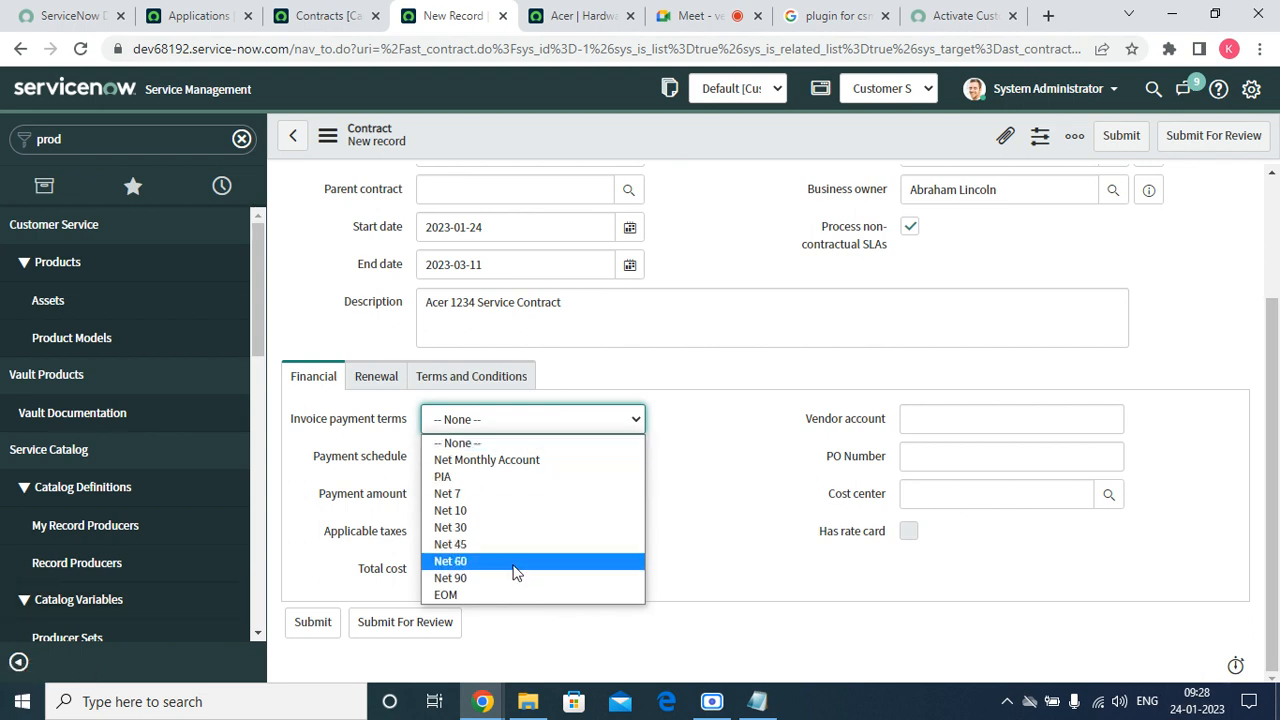
click(749, 425)
click(525, 459)
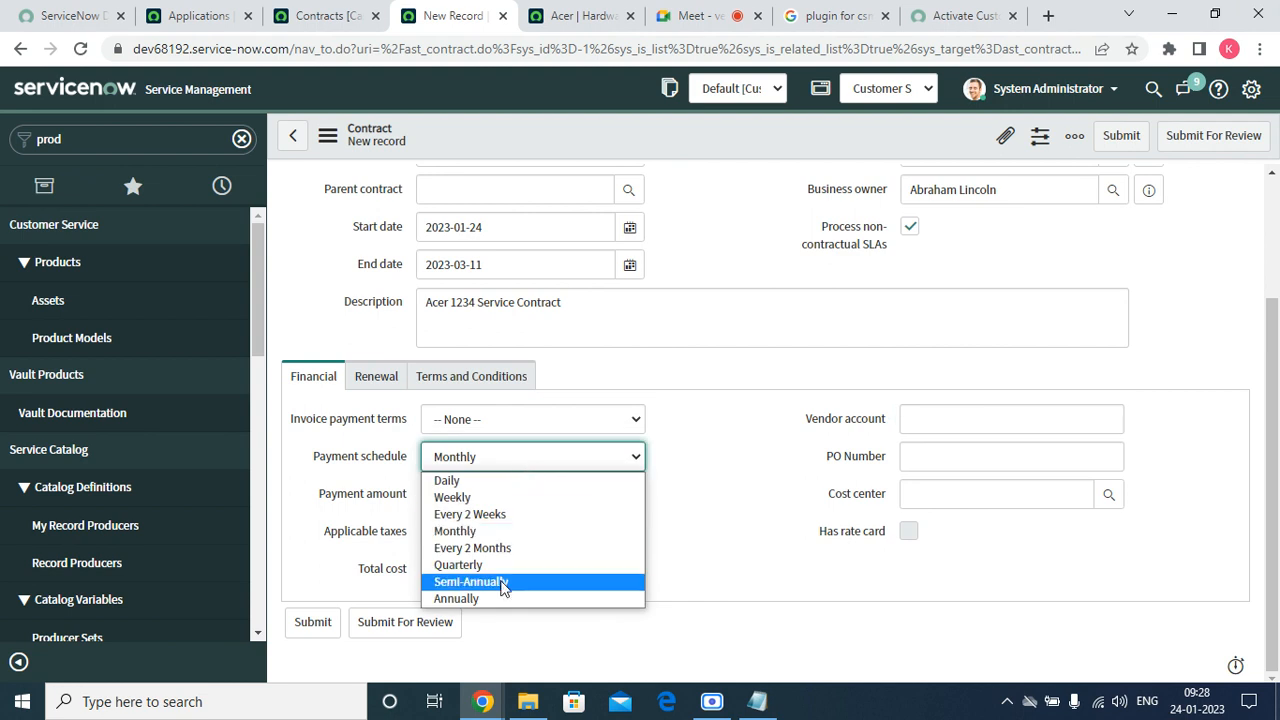
click(757, 445)
click(544, 498)
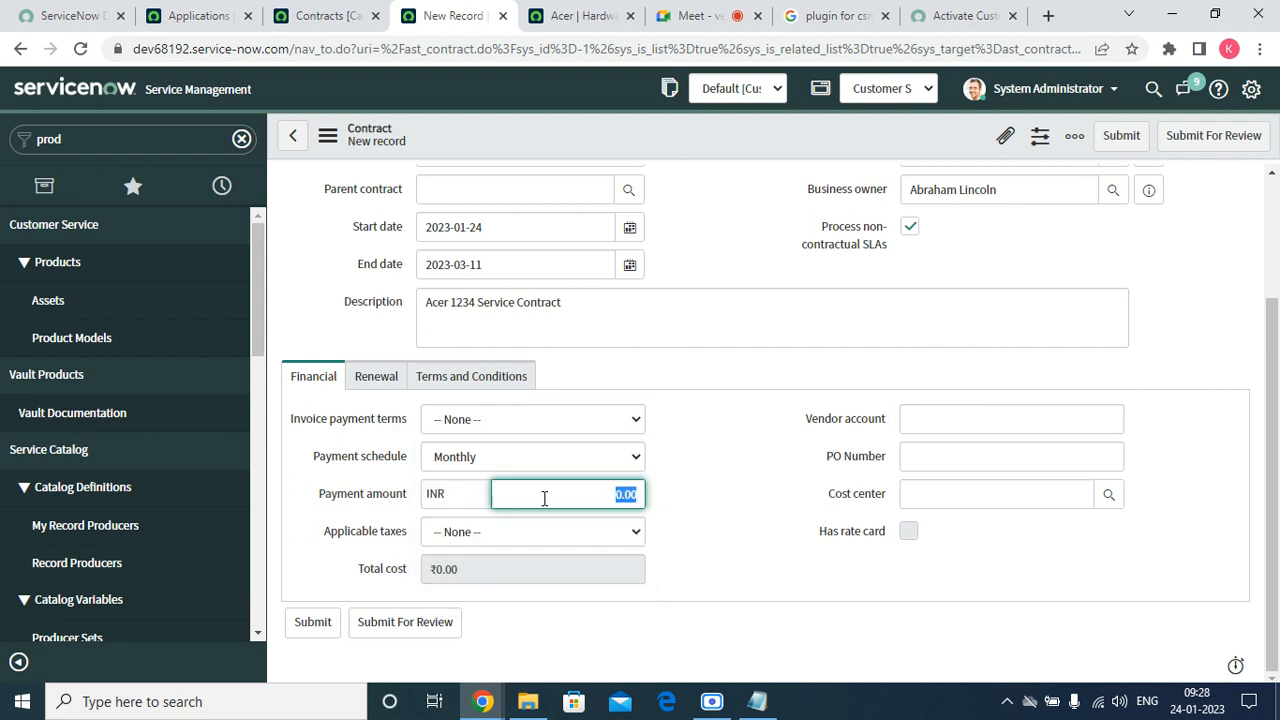
click(443, 495)
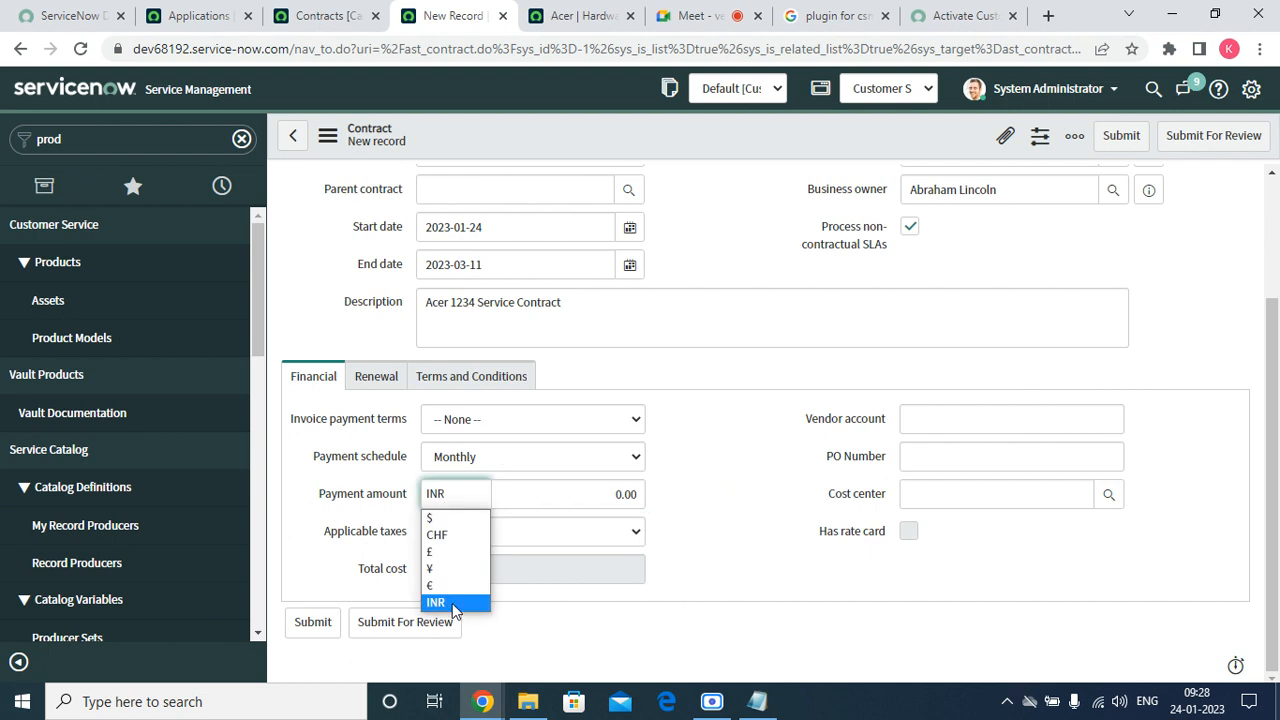
click(707, 509)
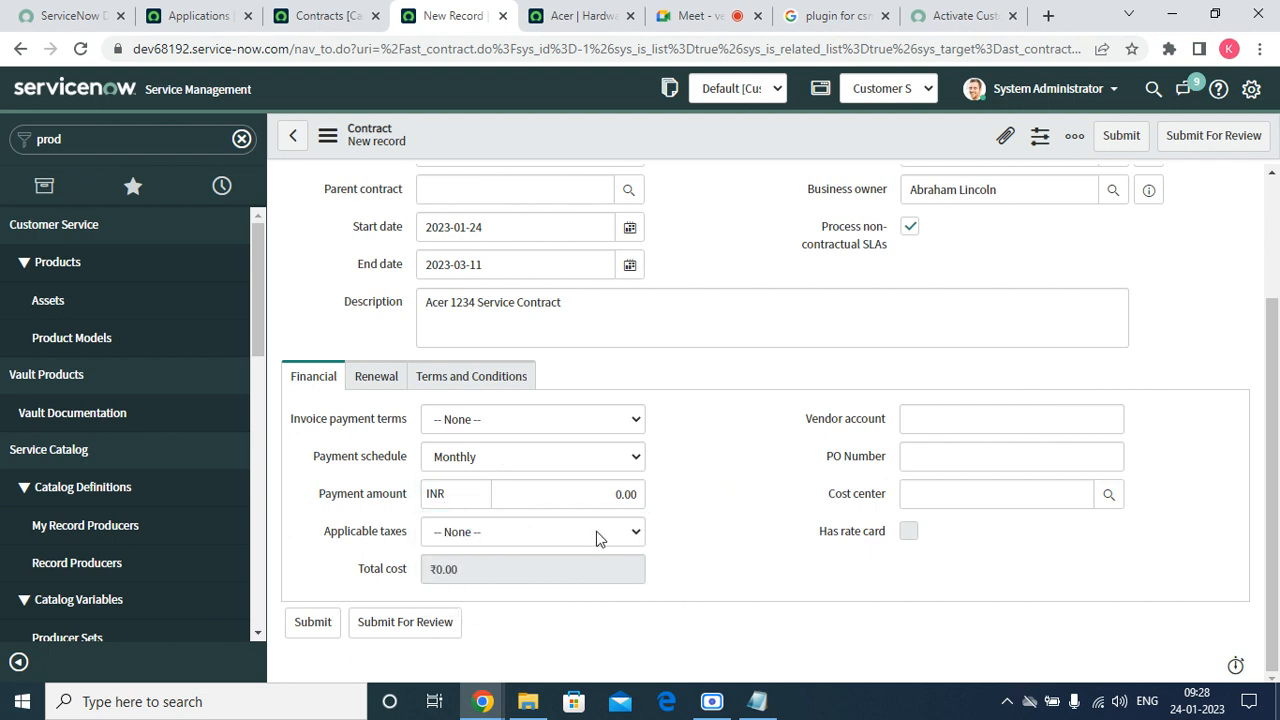
click(594, 535)
click(594, 535)
click(594, 537)
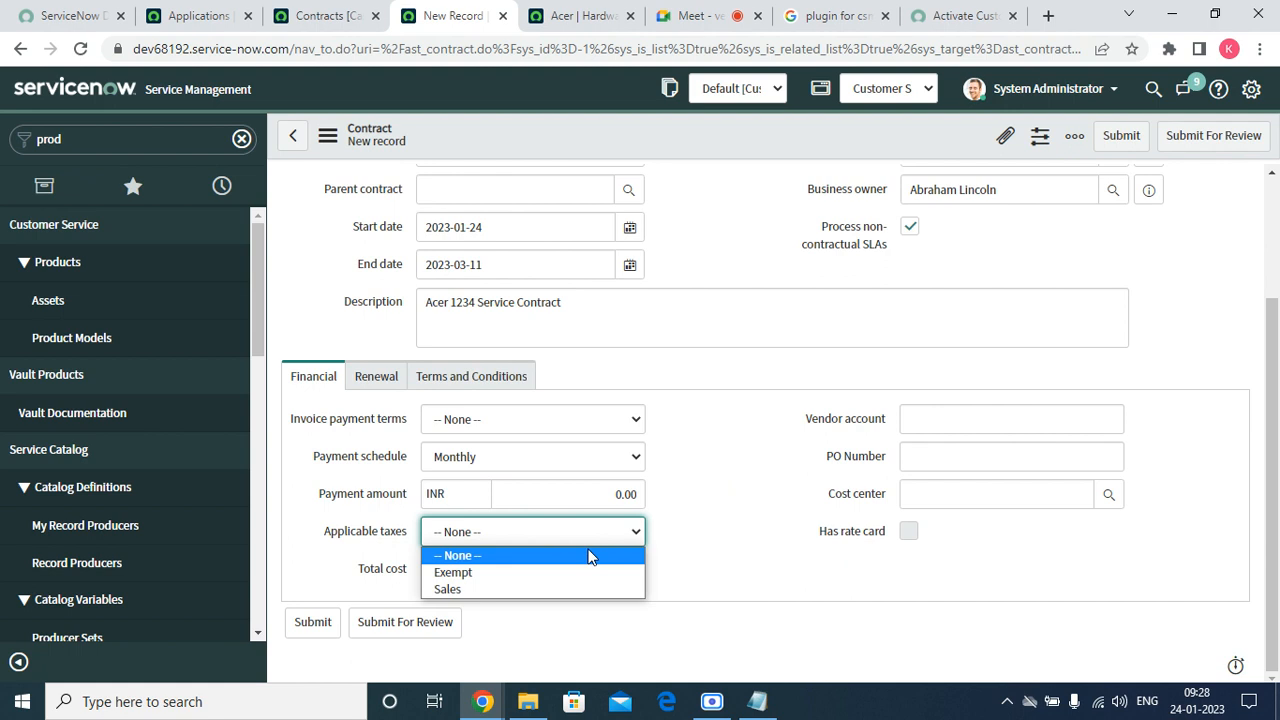
click(589, 555)
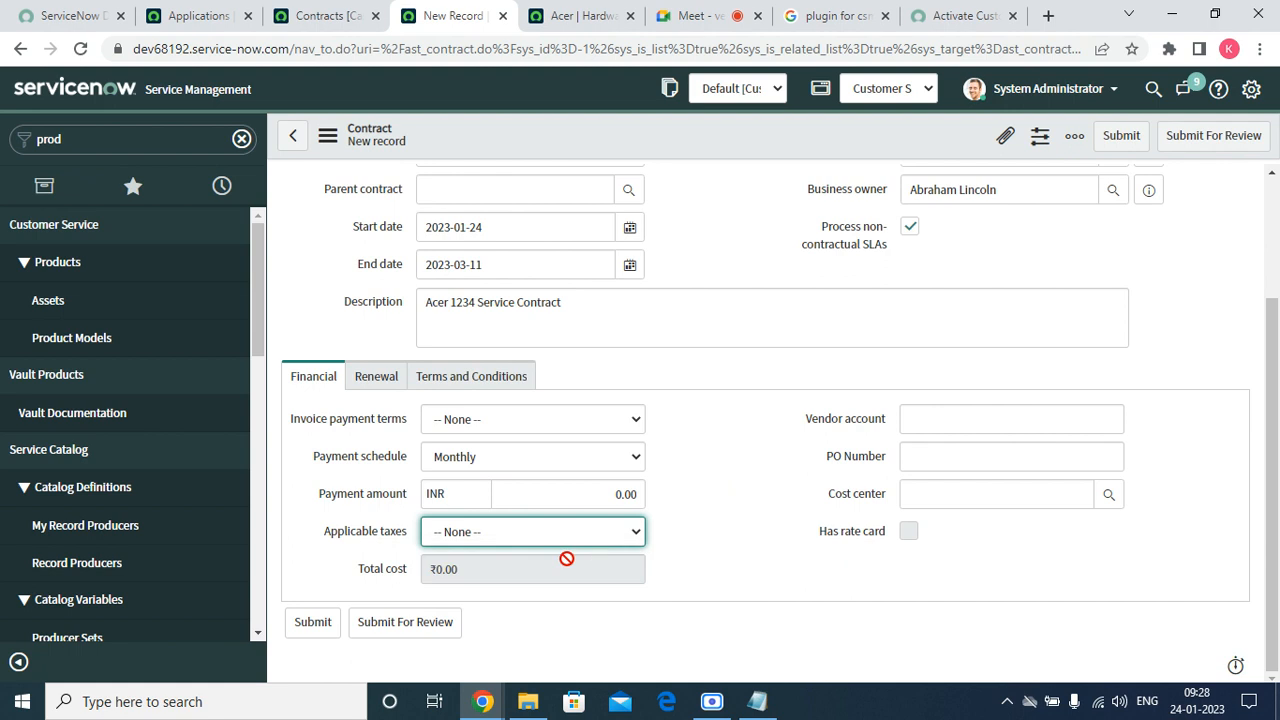
Set payment terms Net Monthly Account, schedule Quarterly, and a $20,000 payment amount.
click(488, 425)
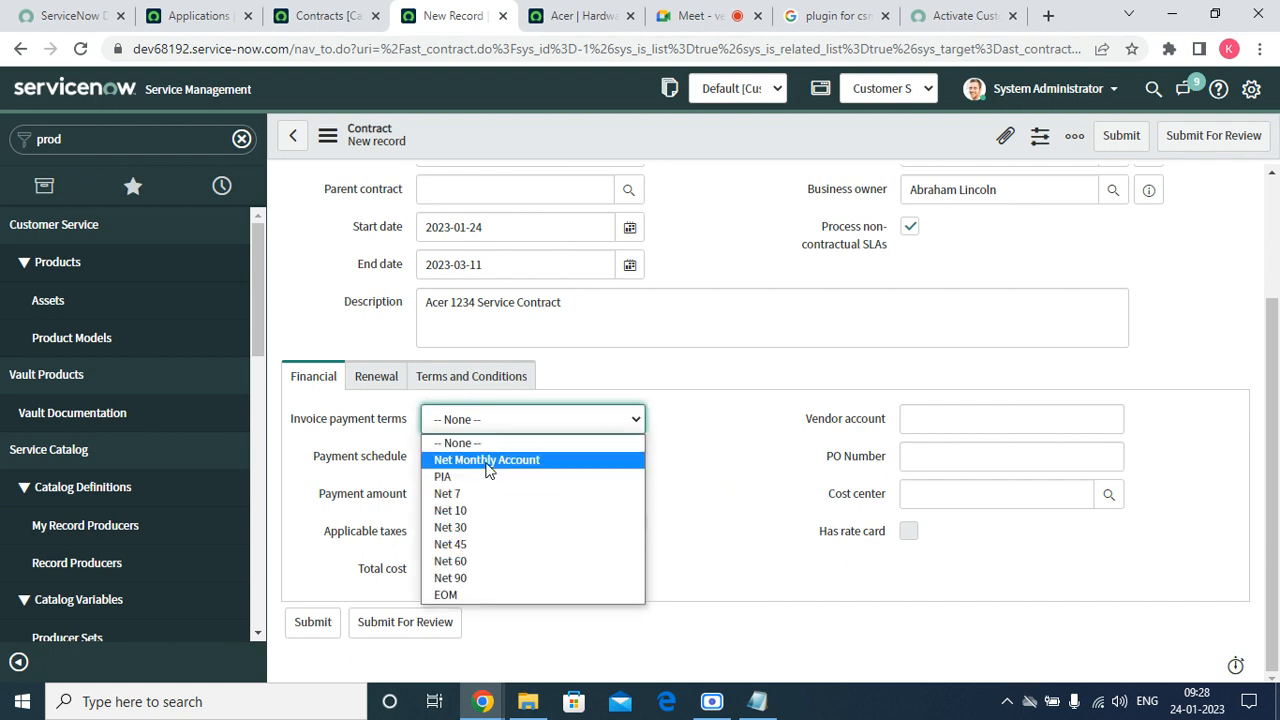
click(487, 462)
click(486, 460)
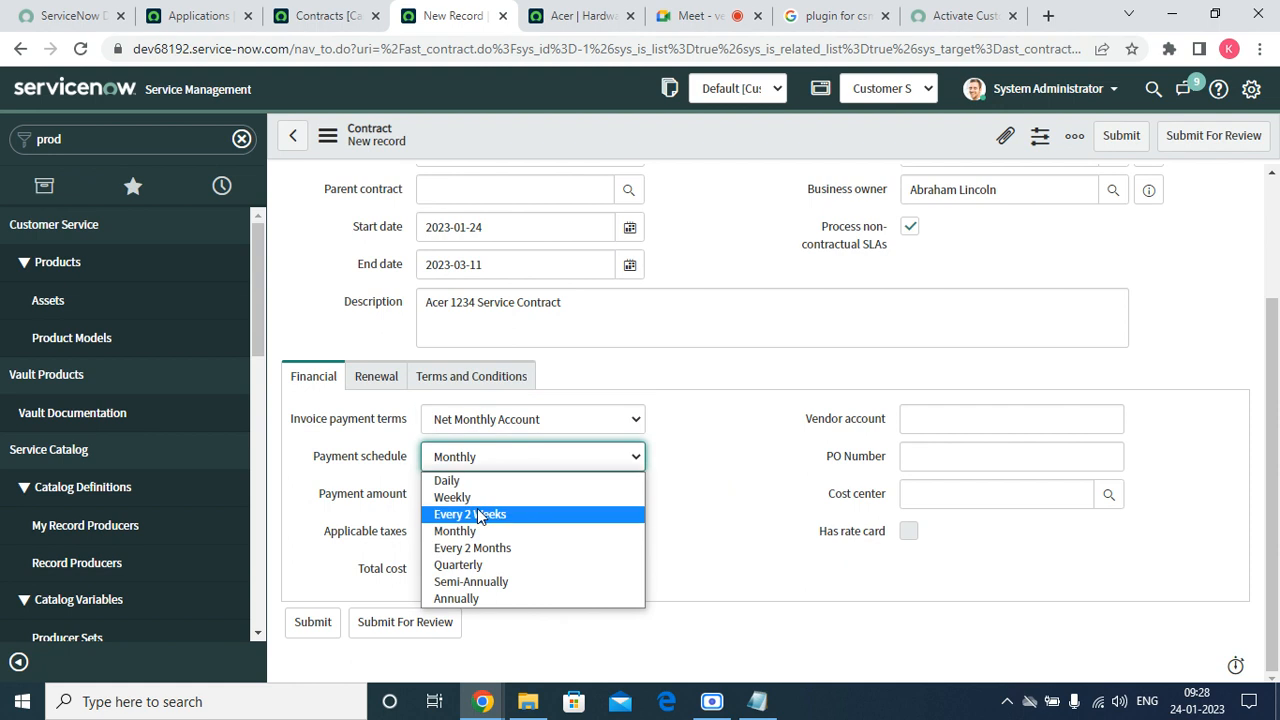
click(470, 566)
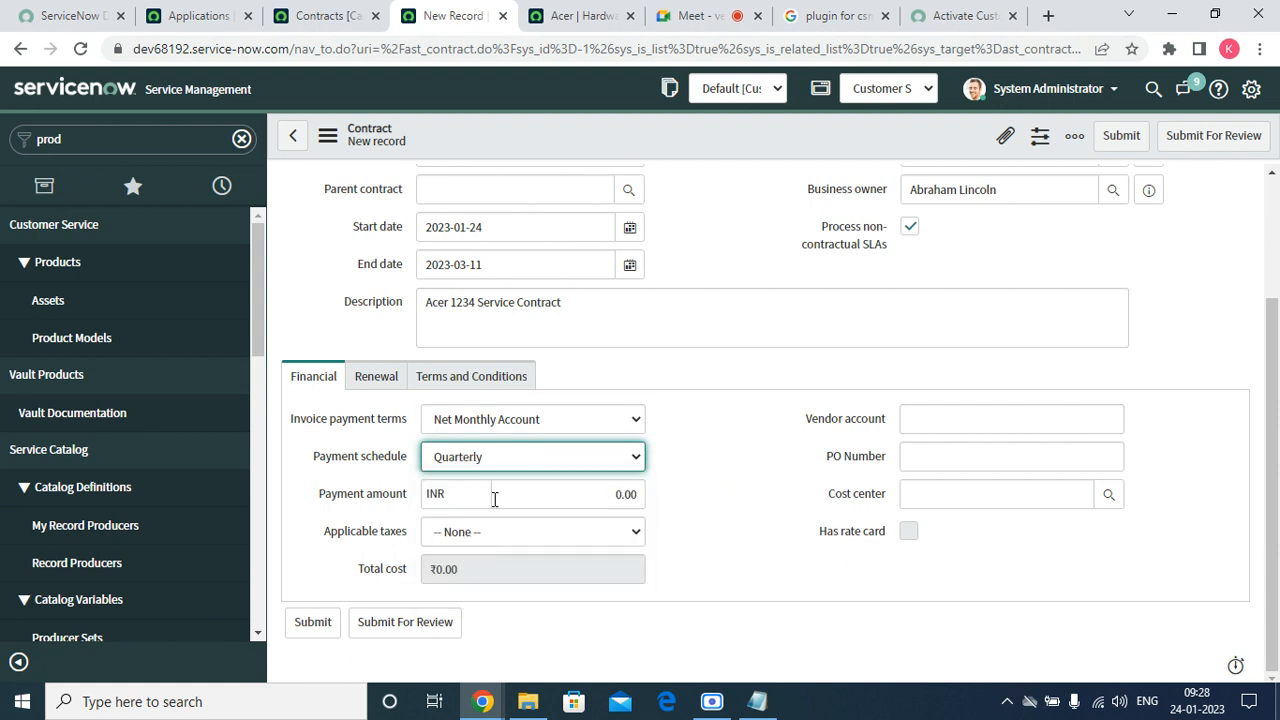
click(494, 499)
click(456, 518)
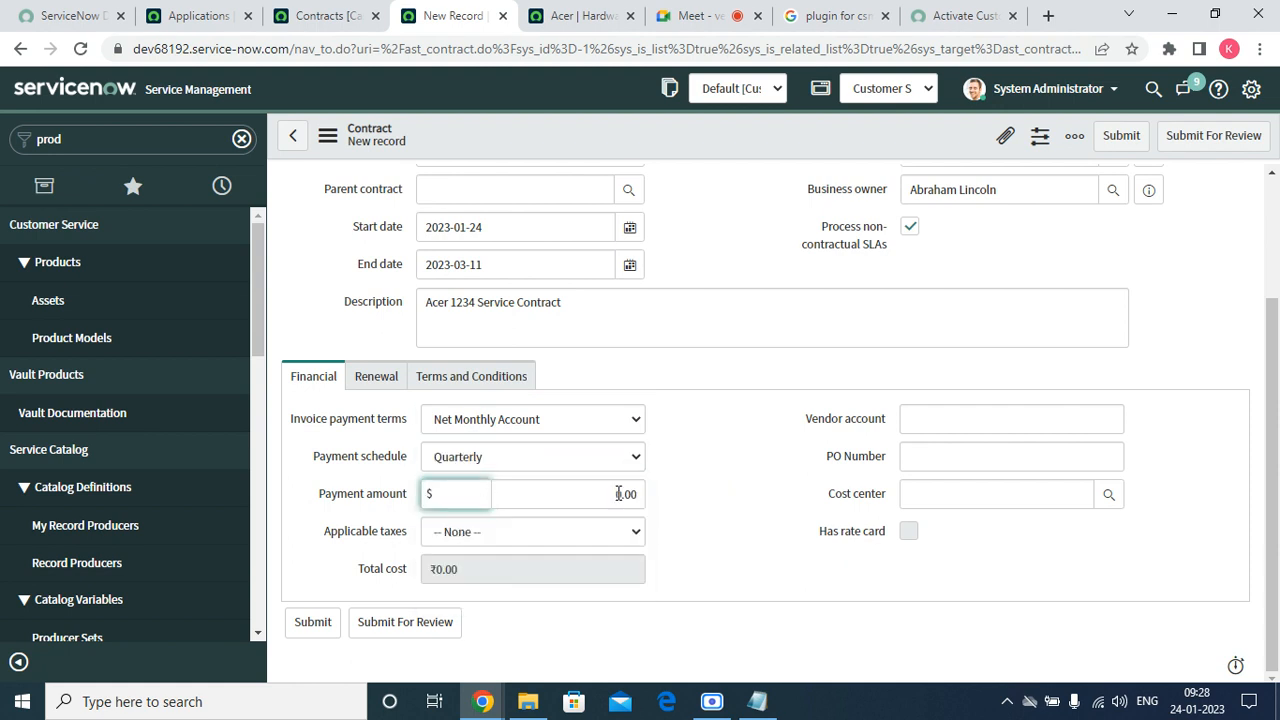
click(618, 493)
key(BackSpace)
text(2000)
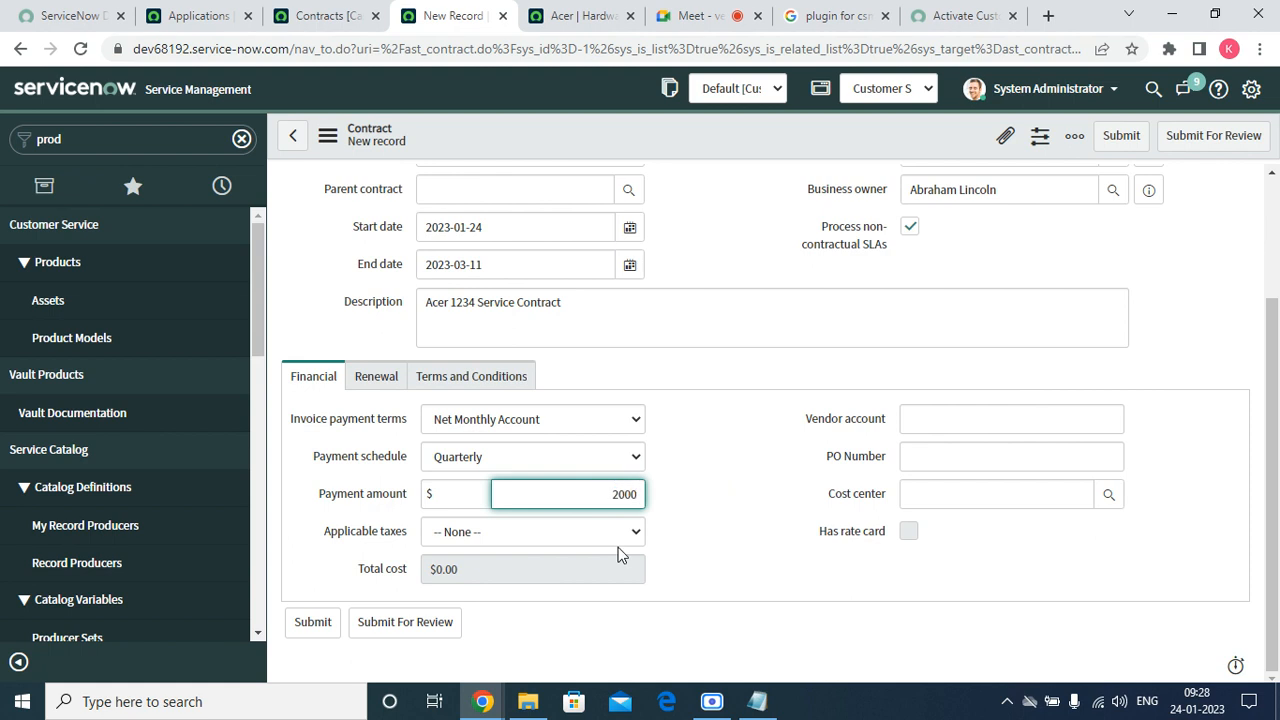
text(0)
click(783, 464)
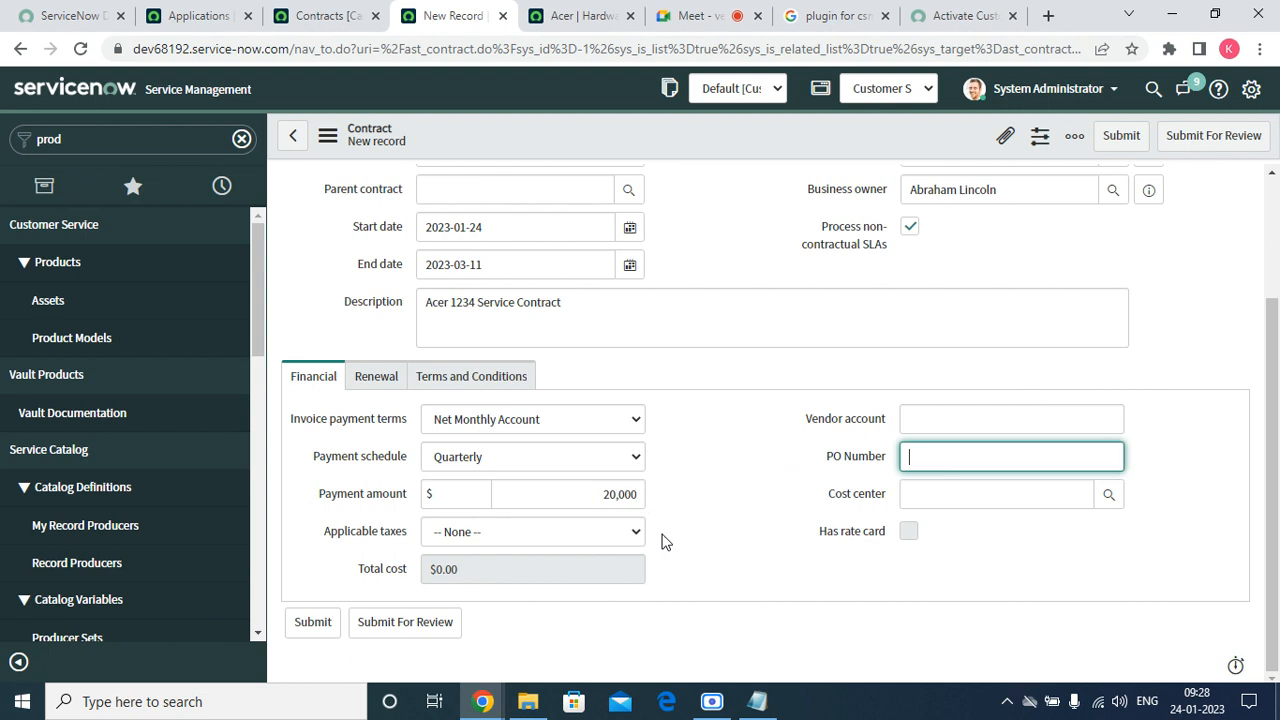
Apply Sales tax at the 7.75 rate to the contract.
click(597, 531)
click(555, 569)
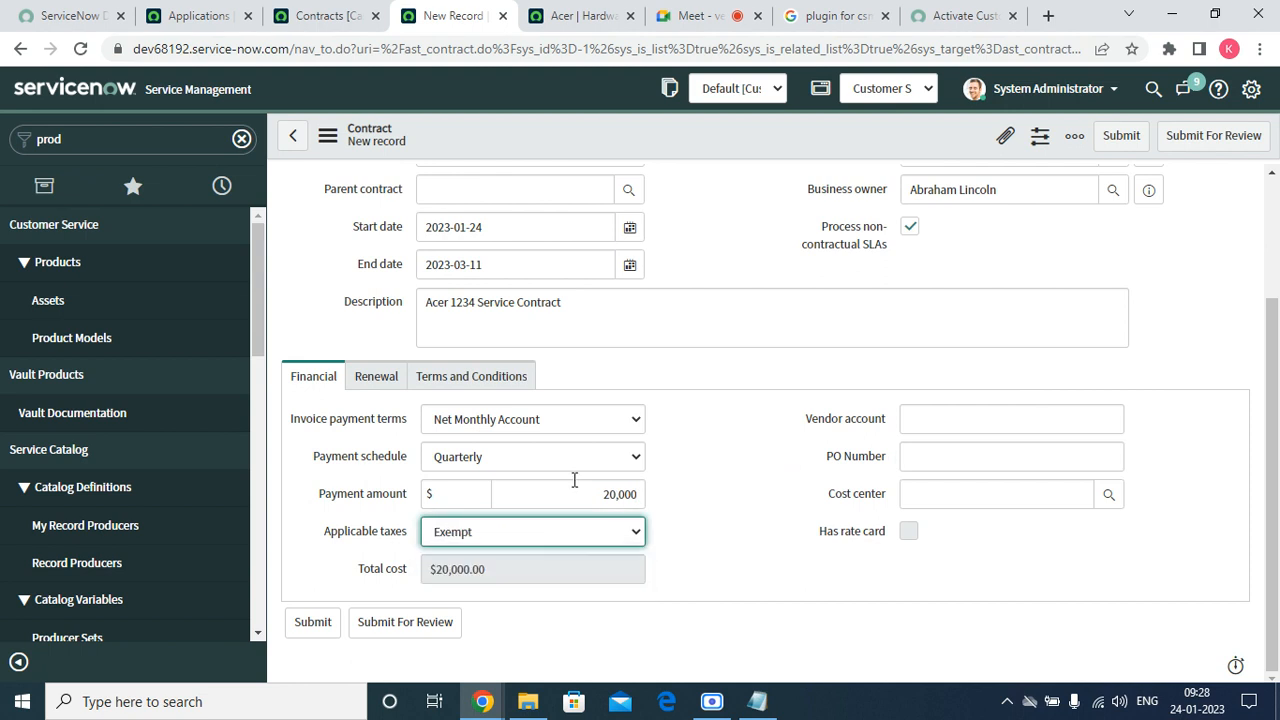
click(523, 539)
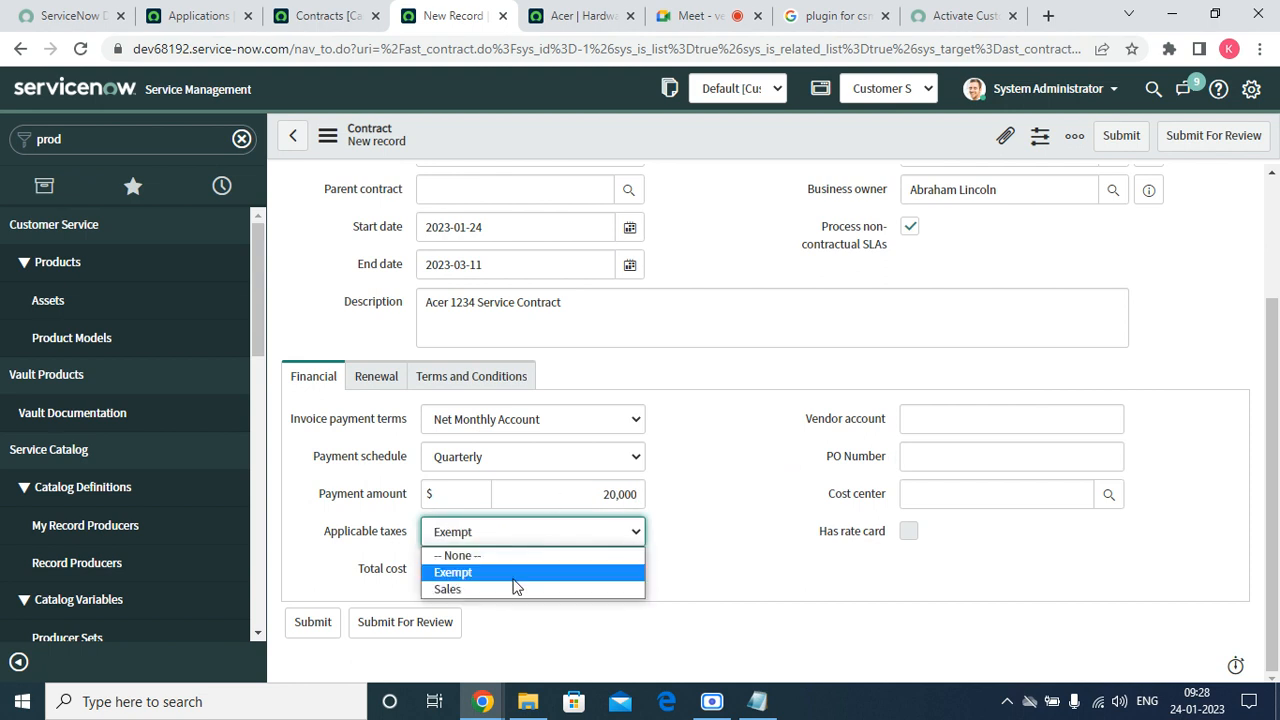
click(502, 594)
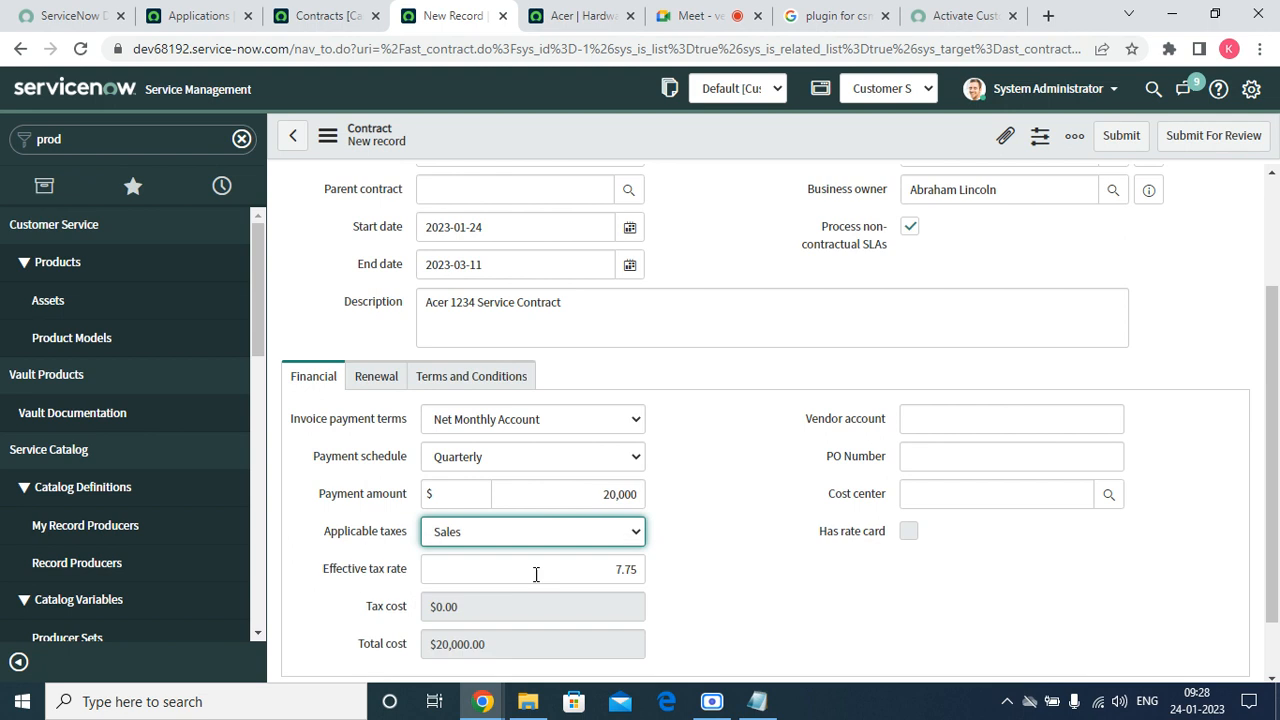
click(522, 571)
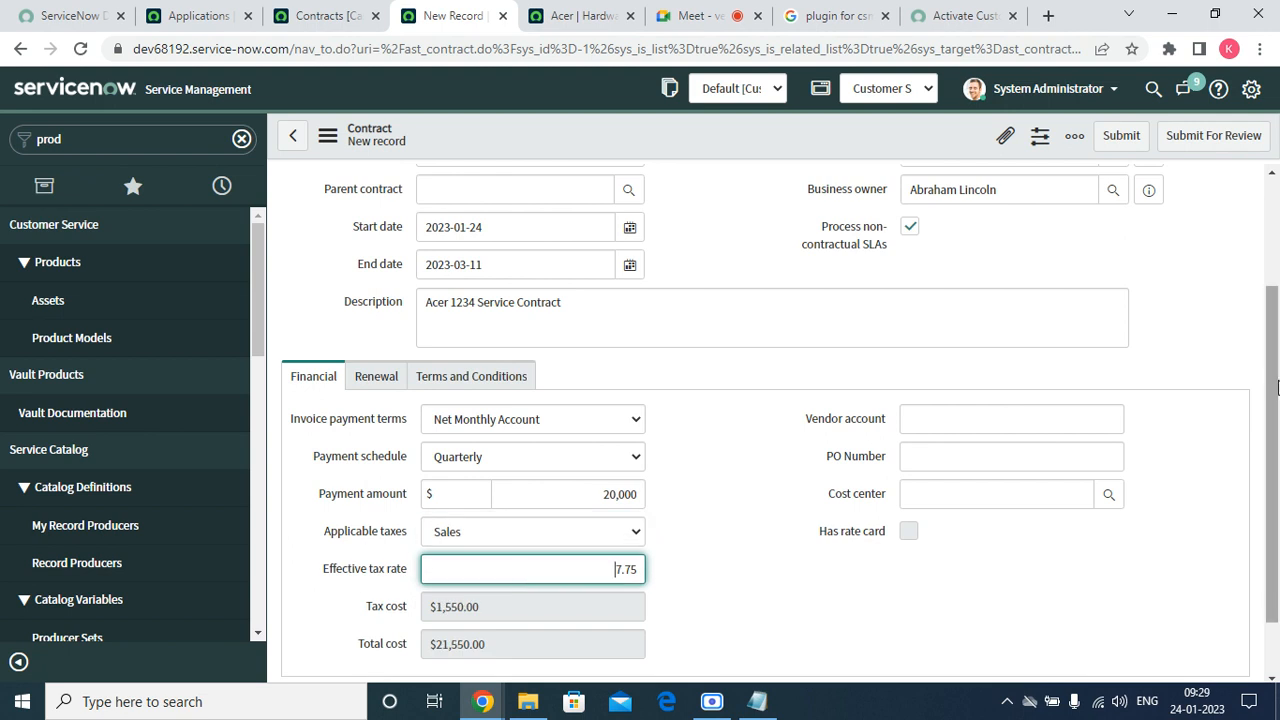
scroll(1277, 388, down, 2)
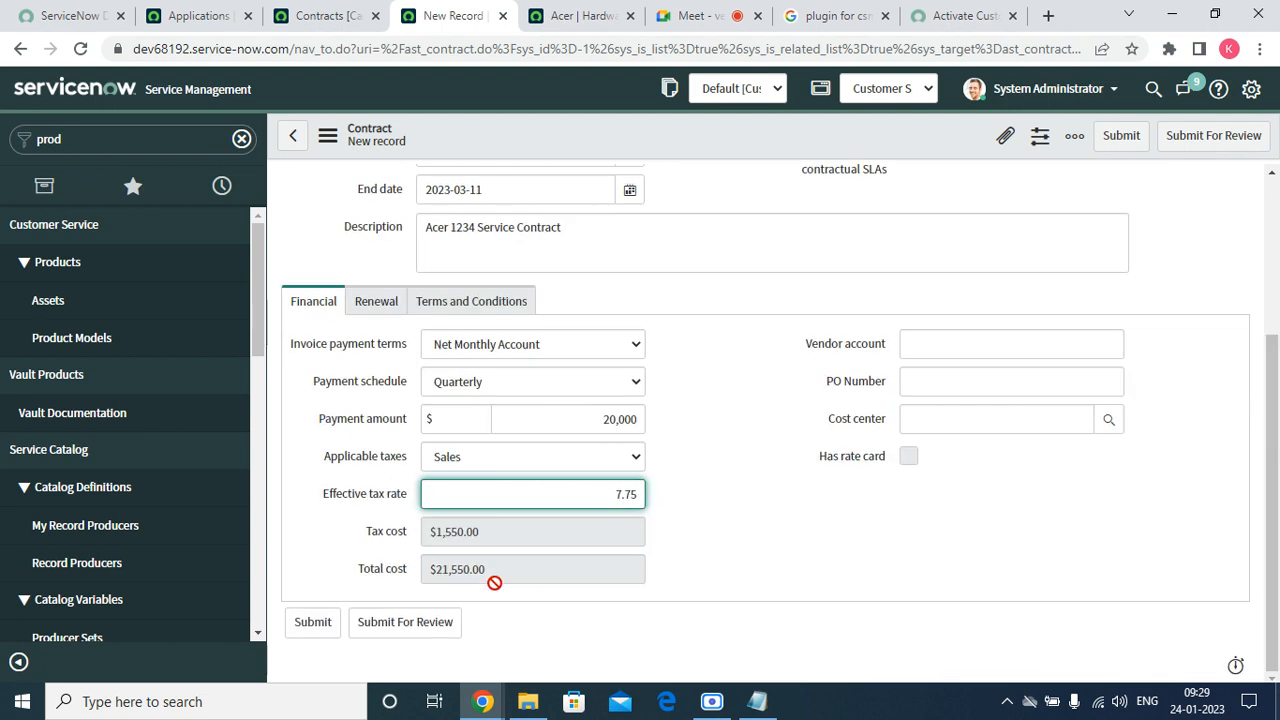
drag(491, 534, 312, 536)
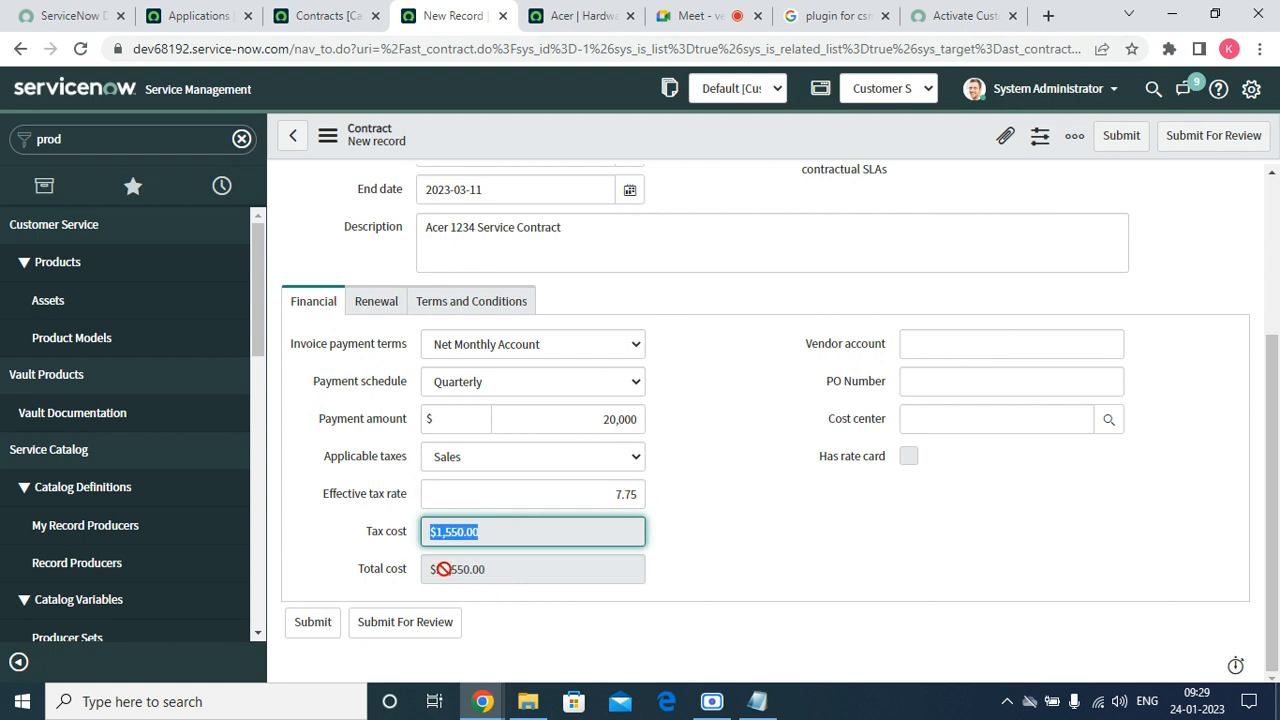
key(Tab)
Set the cost center to Customer Support.
click(963, 351)
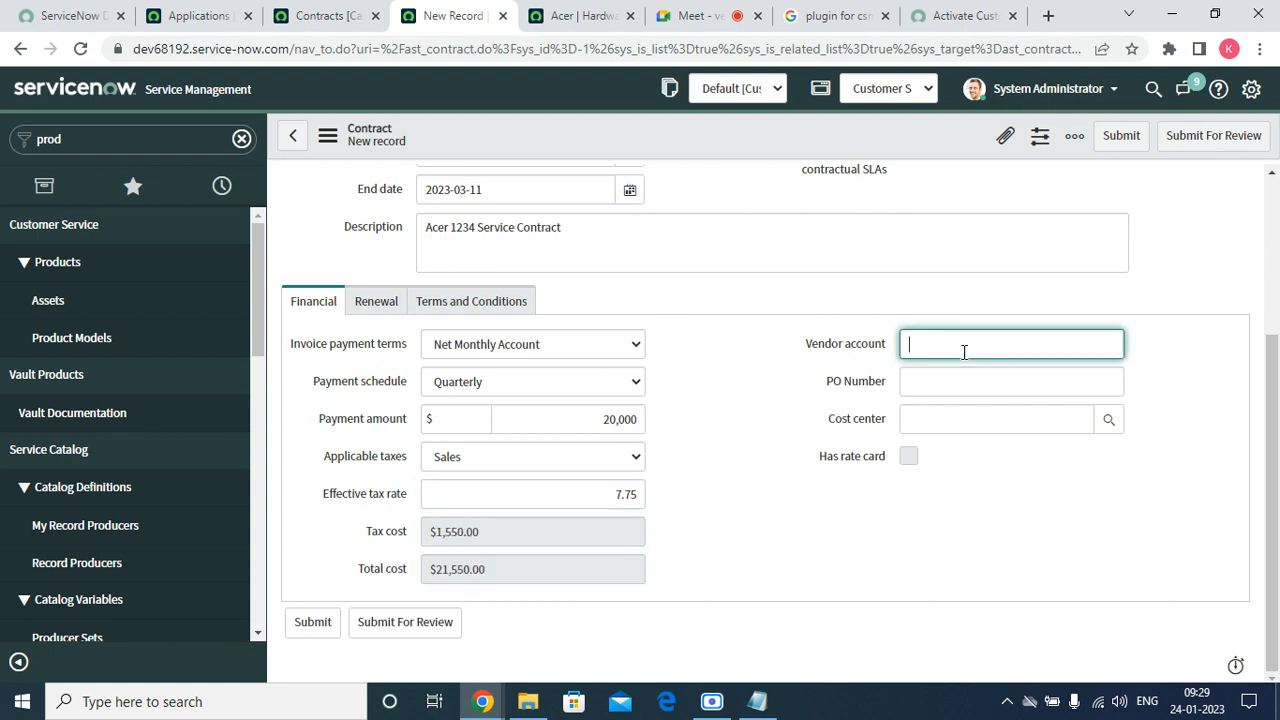
click(948, 372)
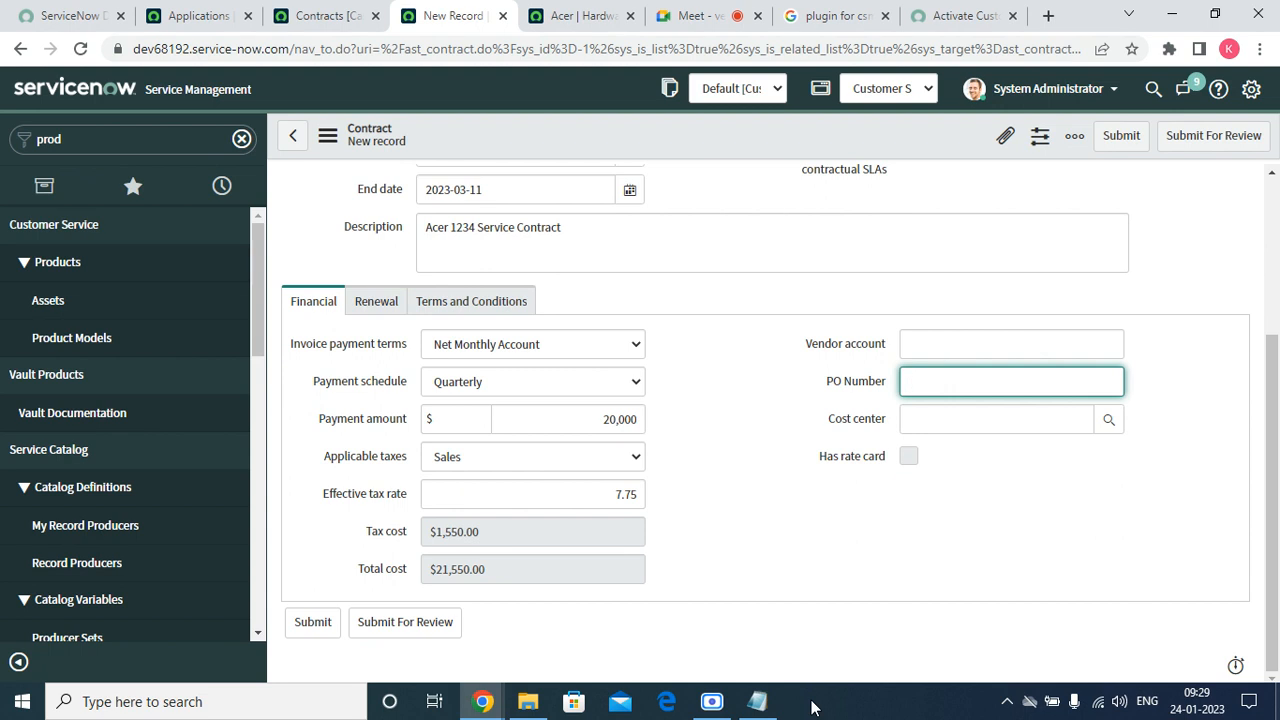
click(1112, 419)
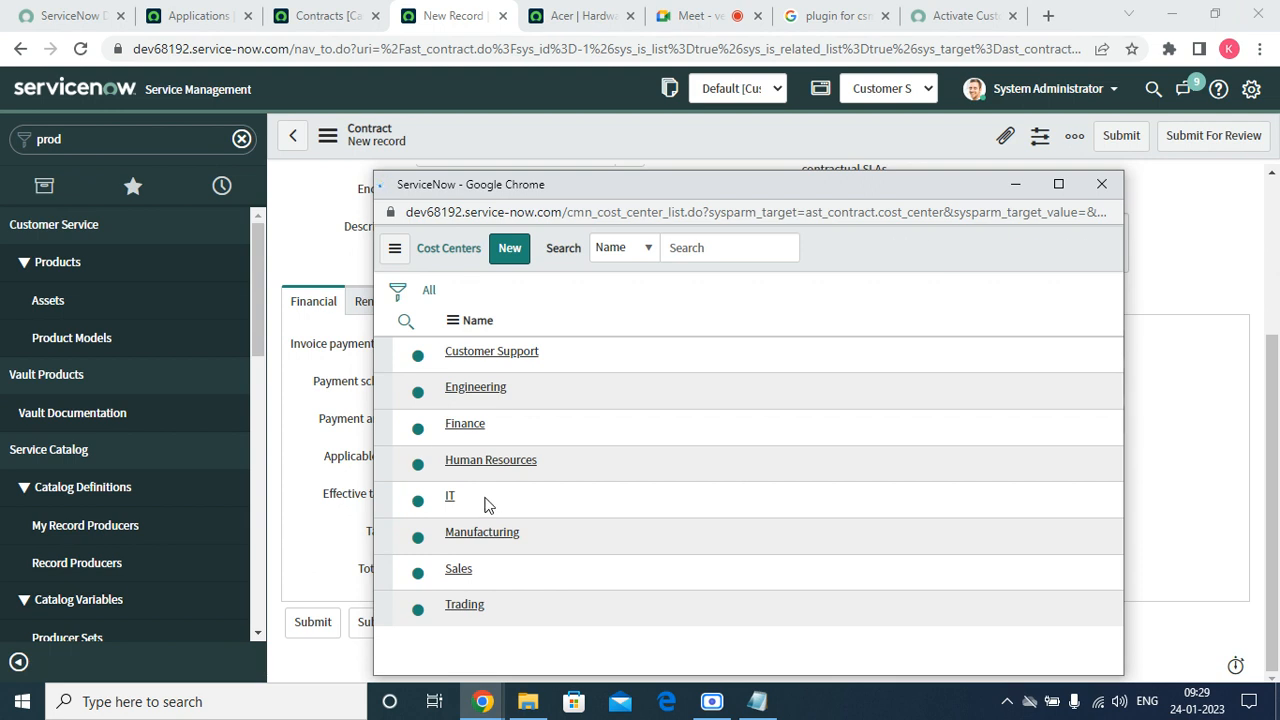
click(491, 351)
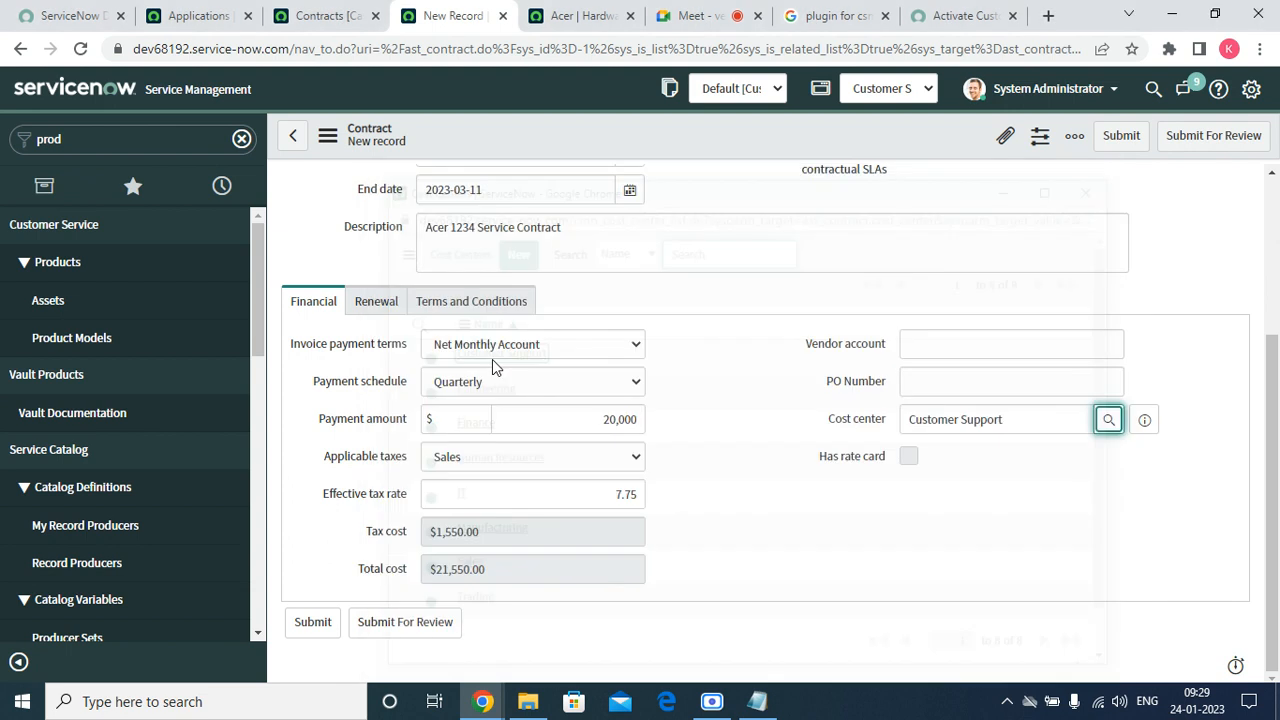
Review the renewal and cost adjustment settings, leaving renewal period and adjustment type at None.
click(385, 301)
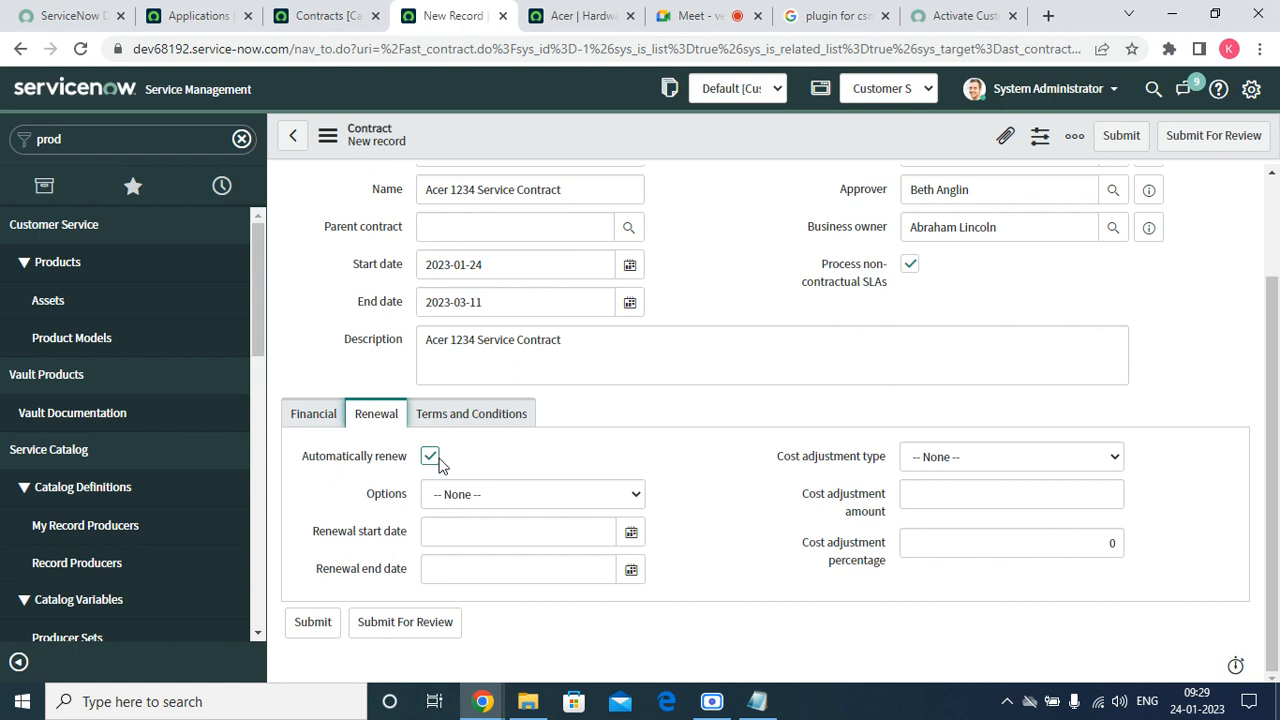
click(441, 495)
click(447, 518)
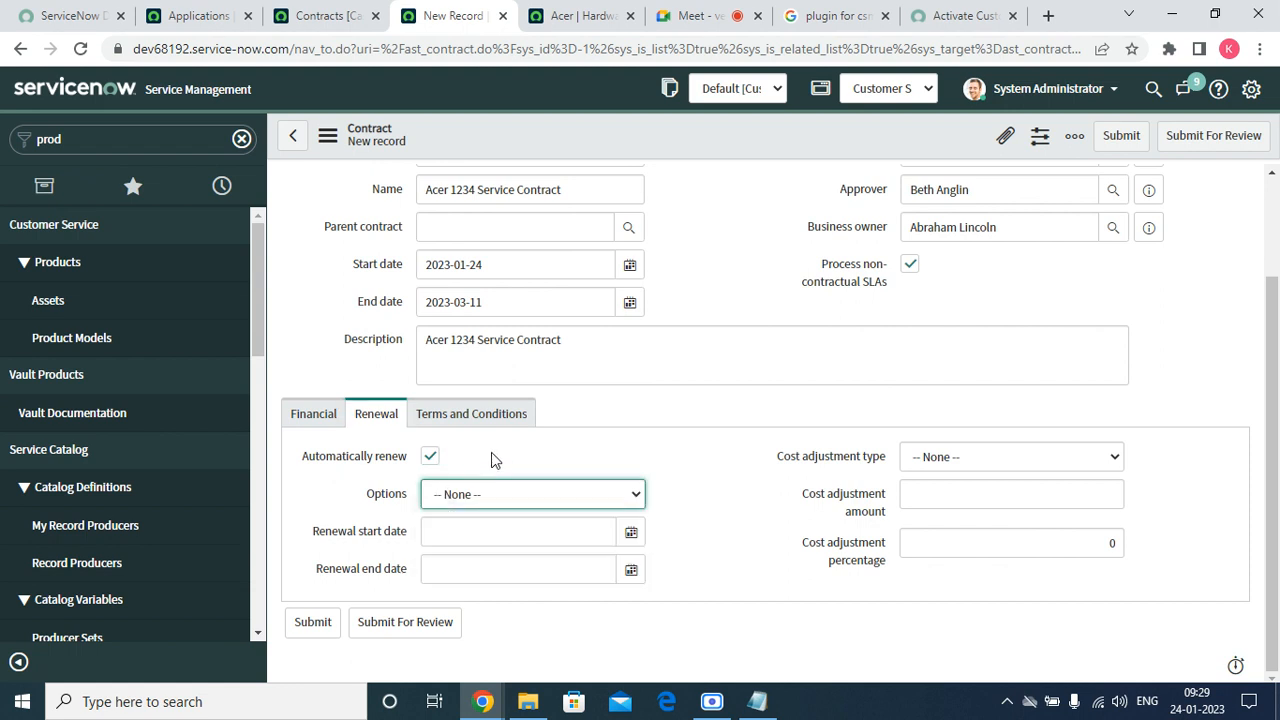
click(429, 456)
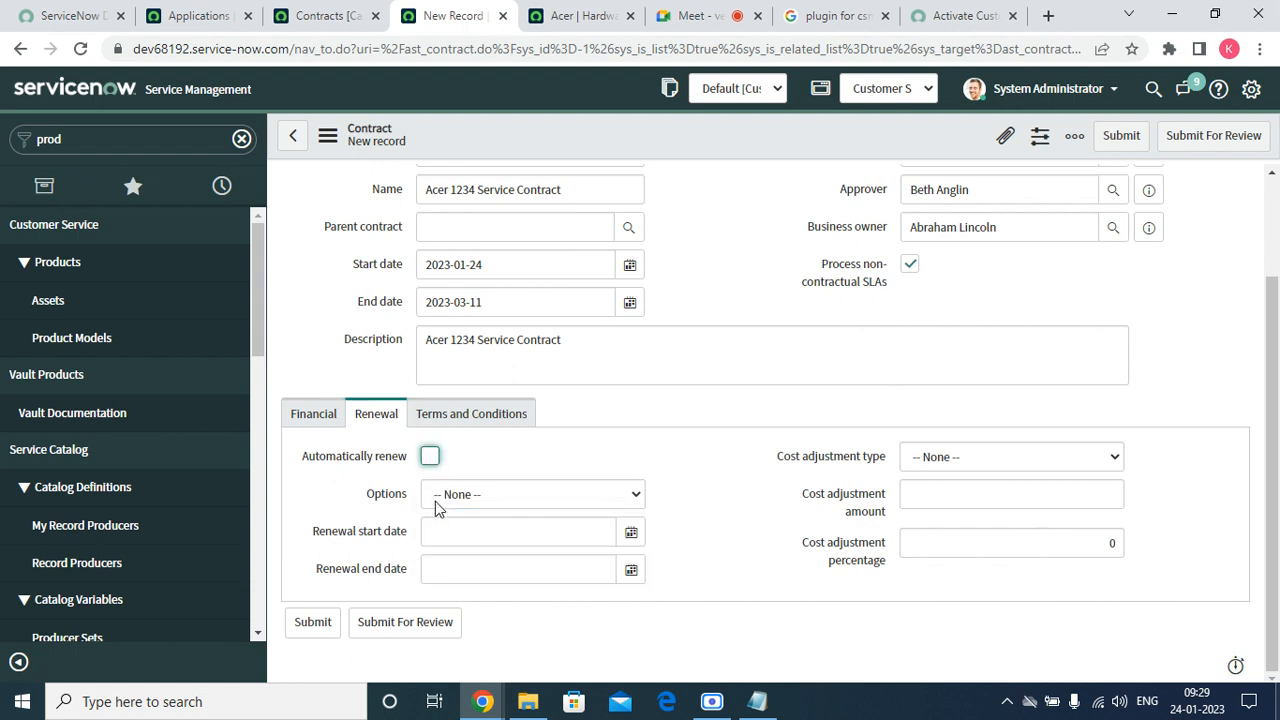
click(430, 457)
click(443, 494)
click(502, 448)
click(468, 522)
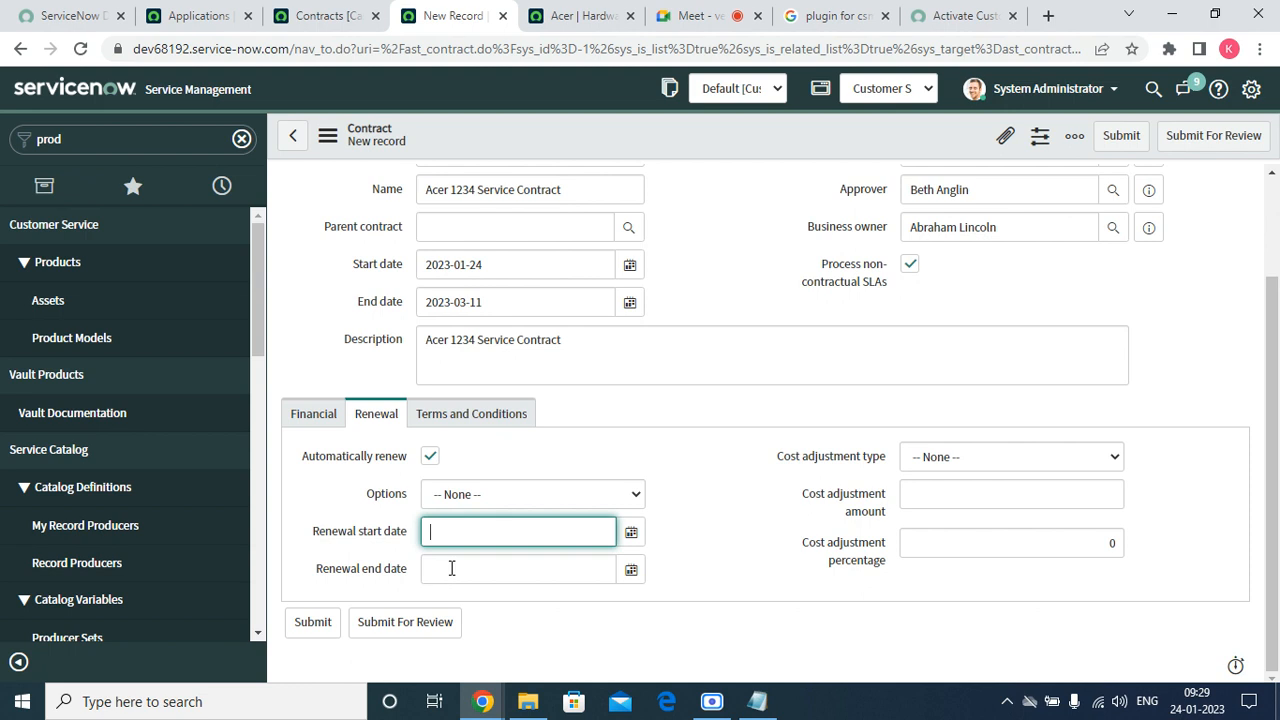
click(452, 568)
click(995, 455)
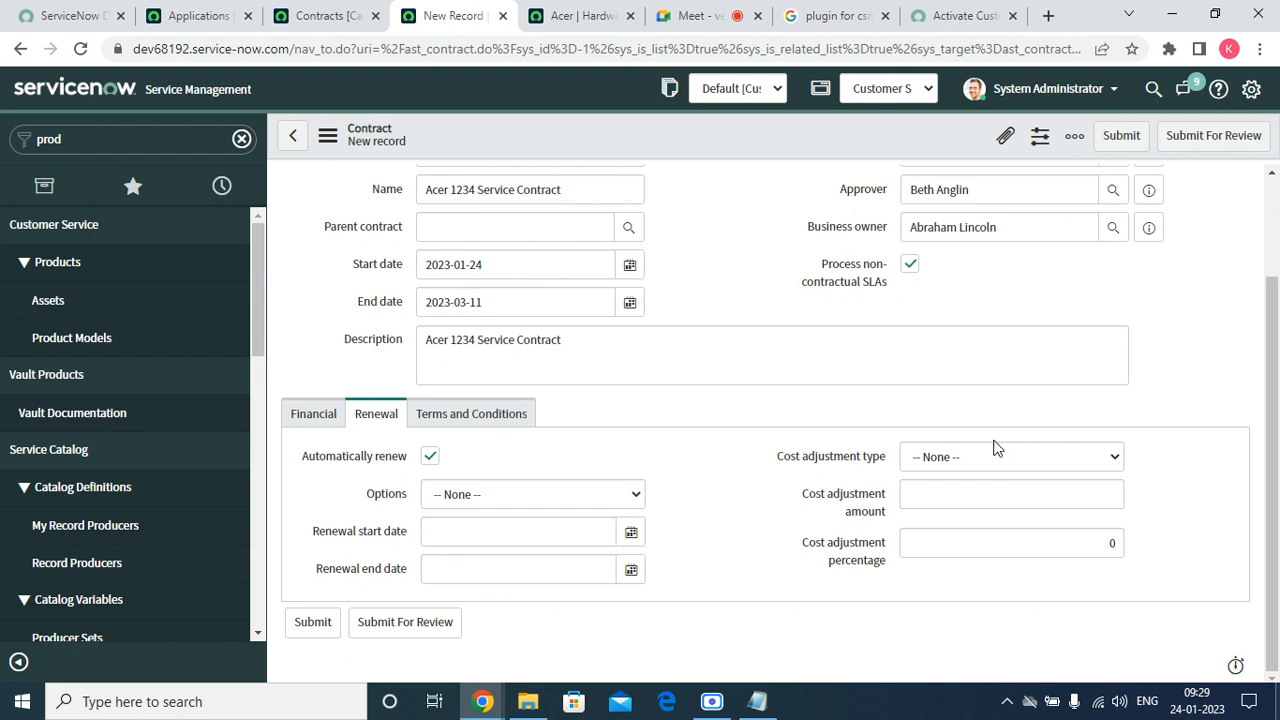
click(984, 458)
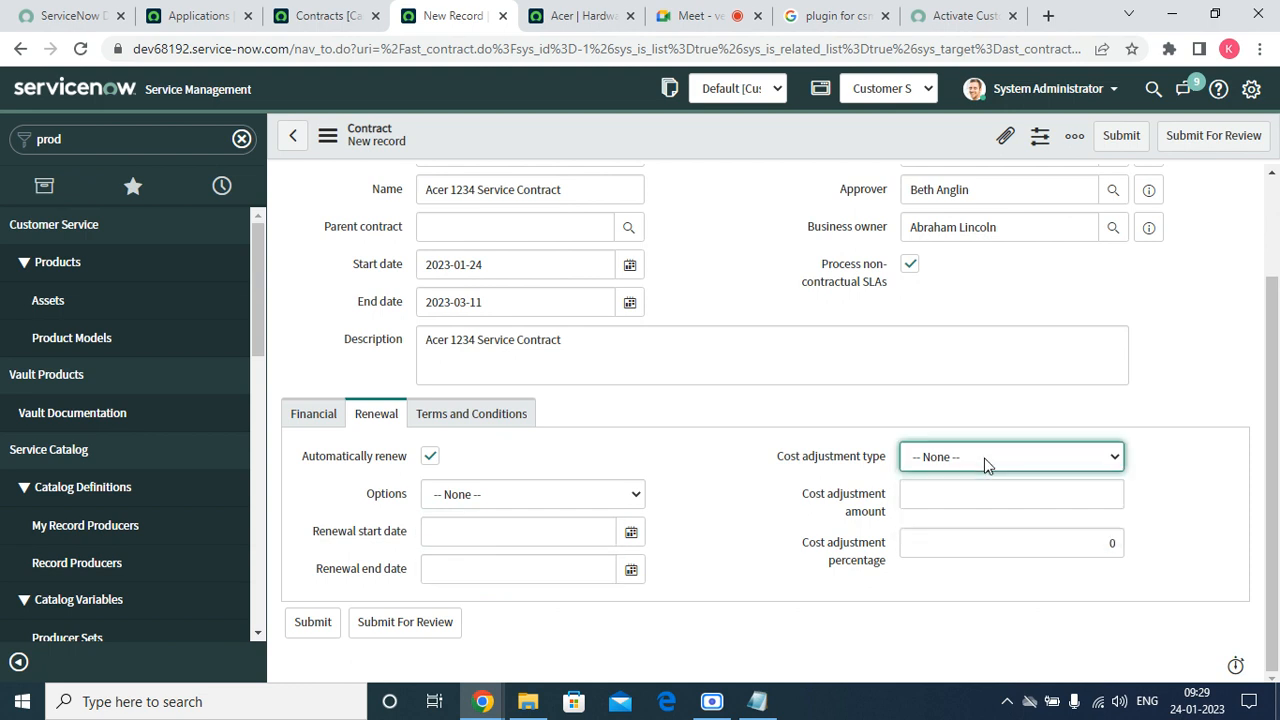
click(946, 491)
click(930, 543)
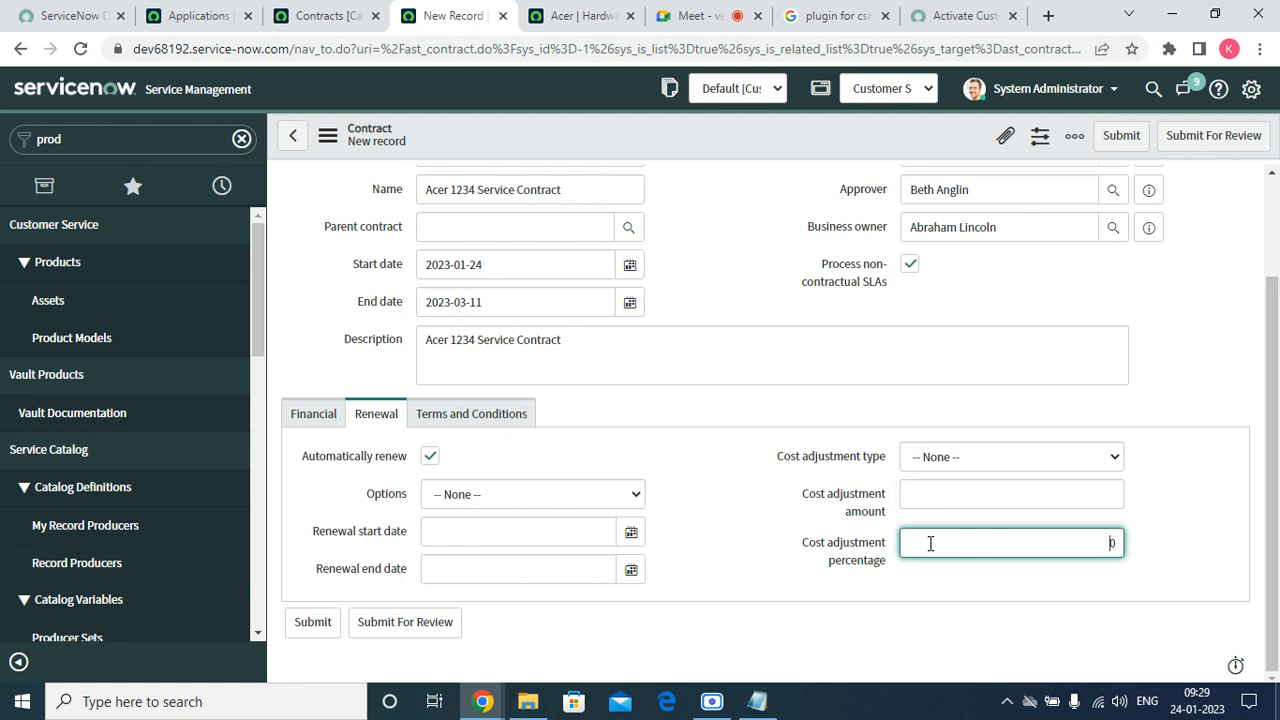
Check the empty Terms and Conditions list, save the contract, and show the desktop.
click(535, 415)
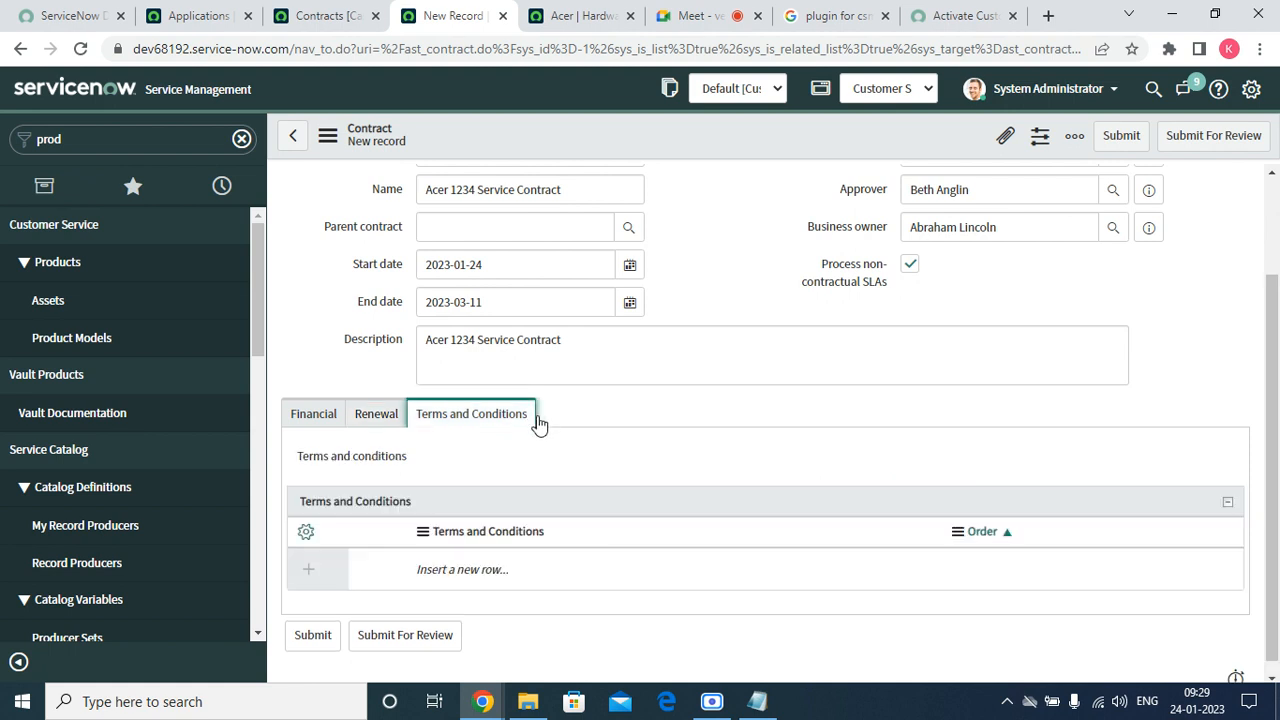
scroll(1278, 345, down, 1)
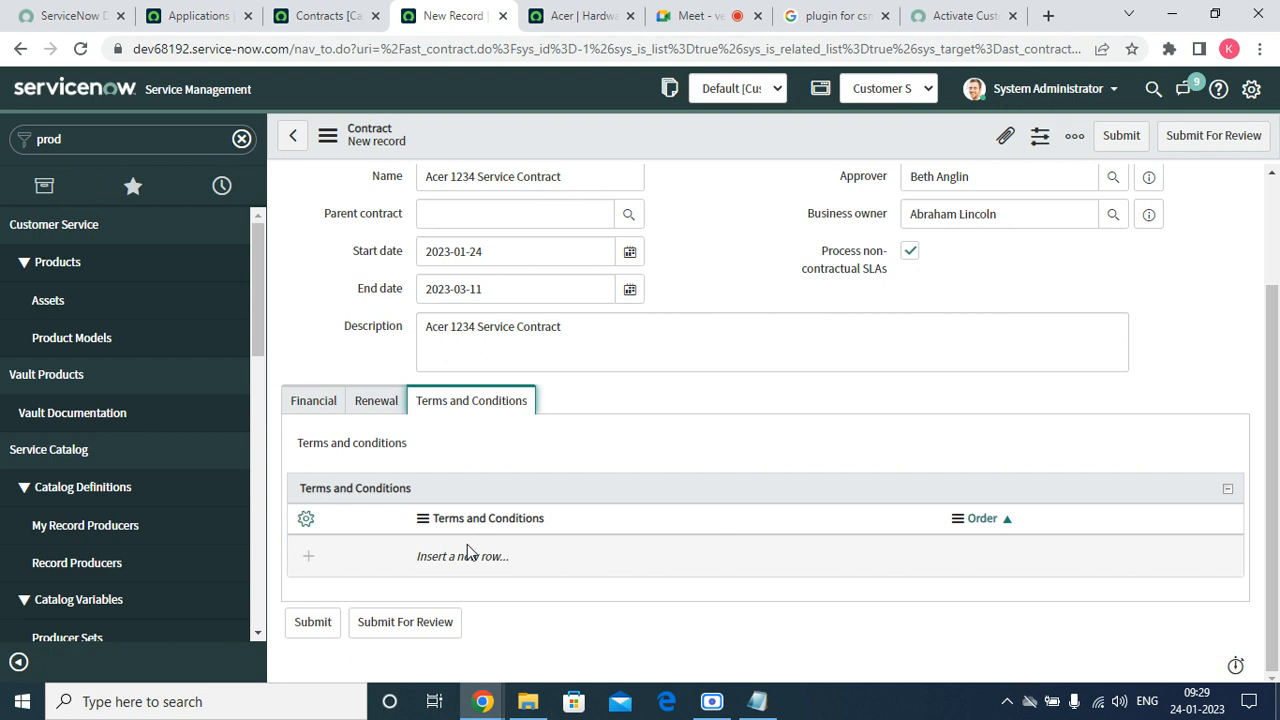
scroll(599, 167, up, 2)
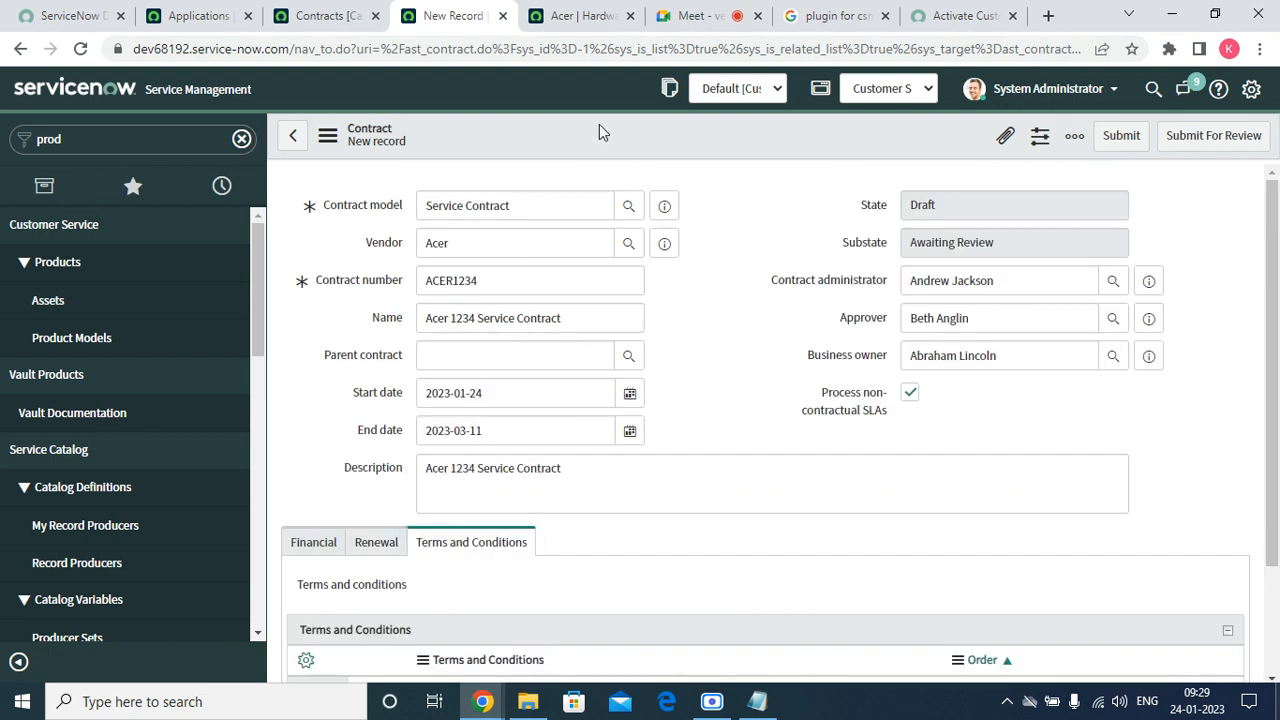
right_click(599, 124)
click(628, 138)
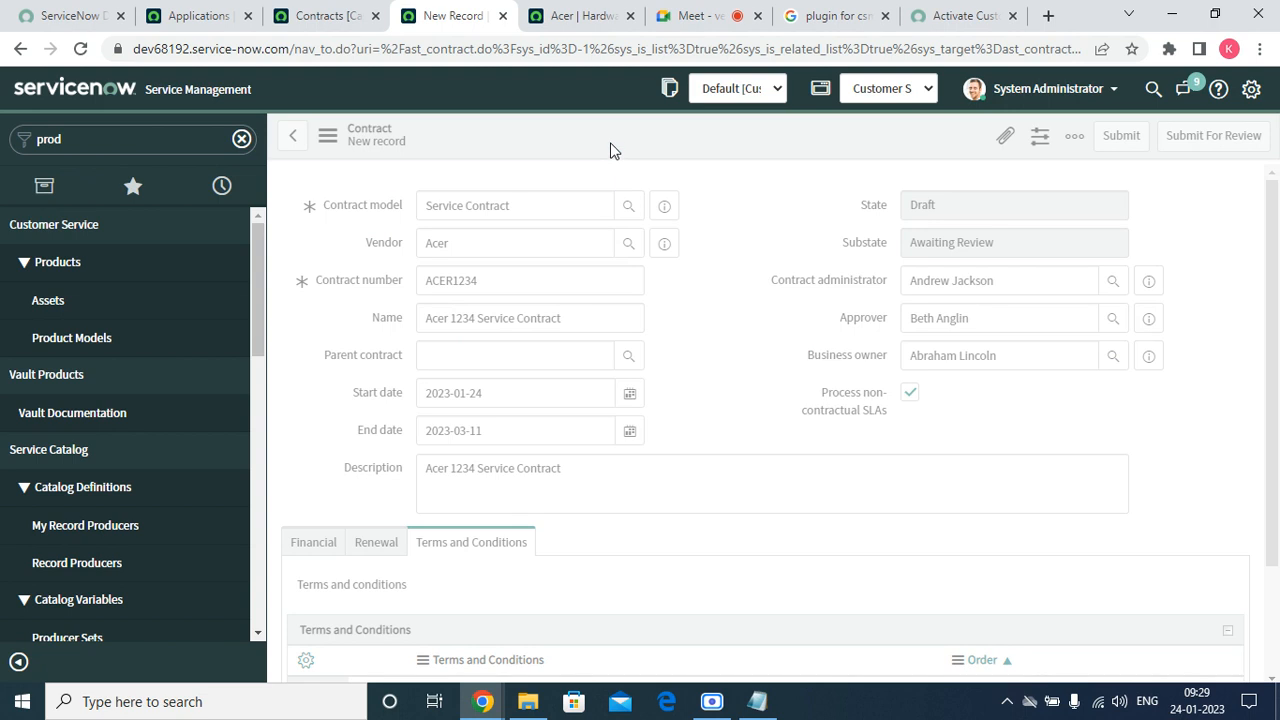
click(1278, 703)
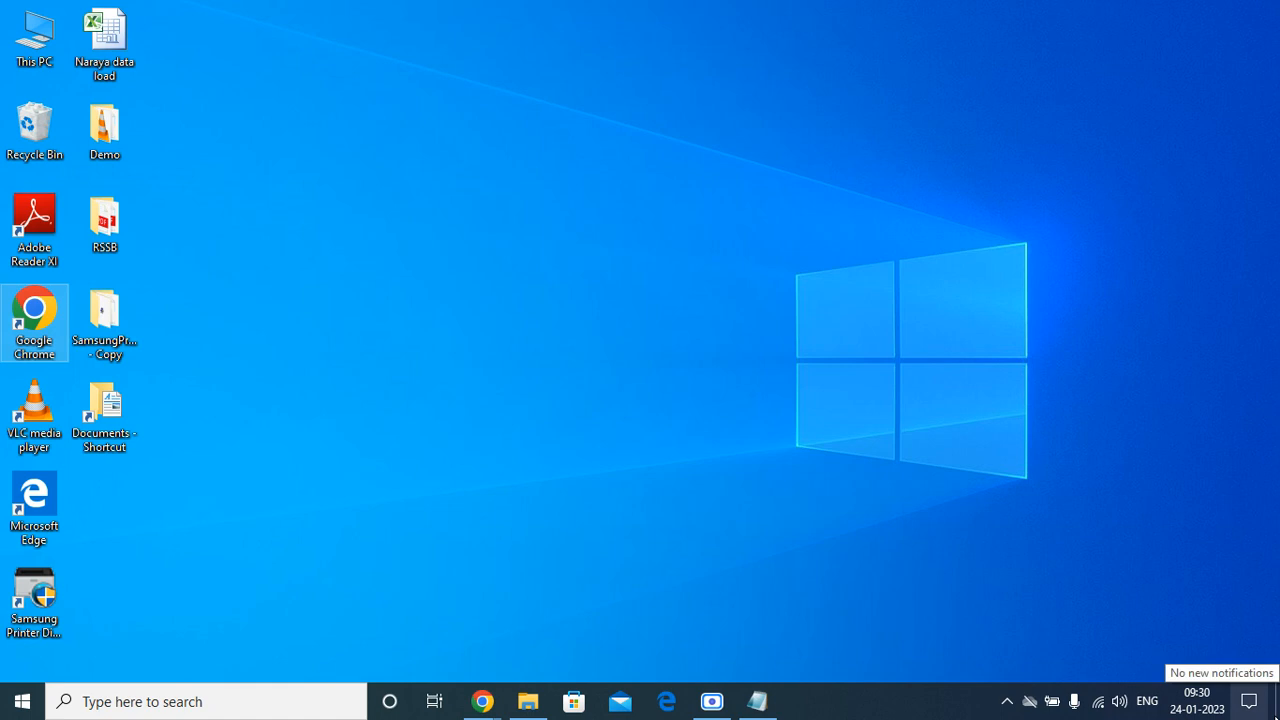
Restore the Chrome window showing the 'New Record | Contract' form.
click(482, 702)
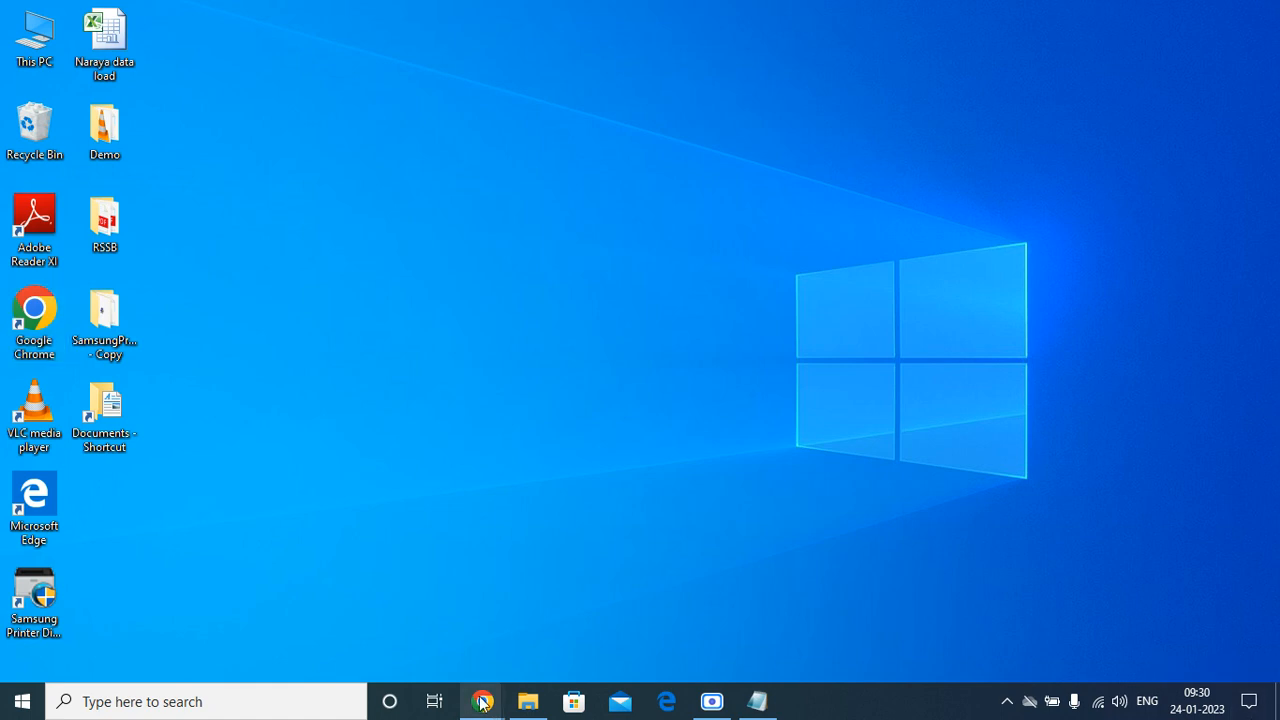
click(282, 626)
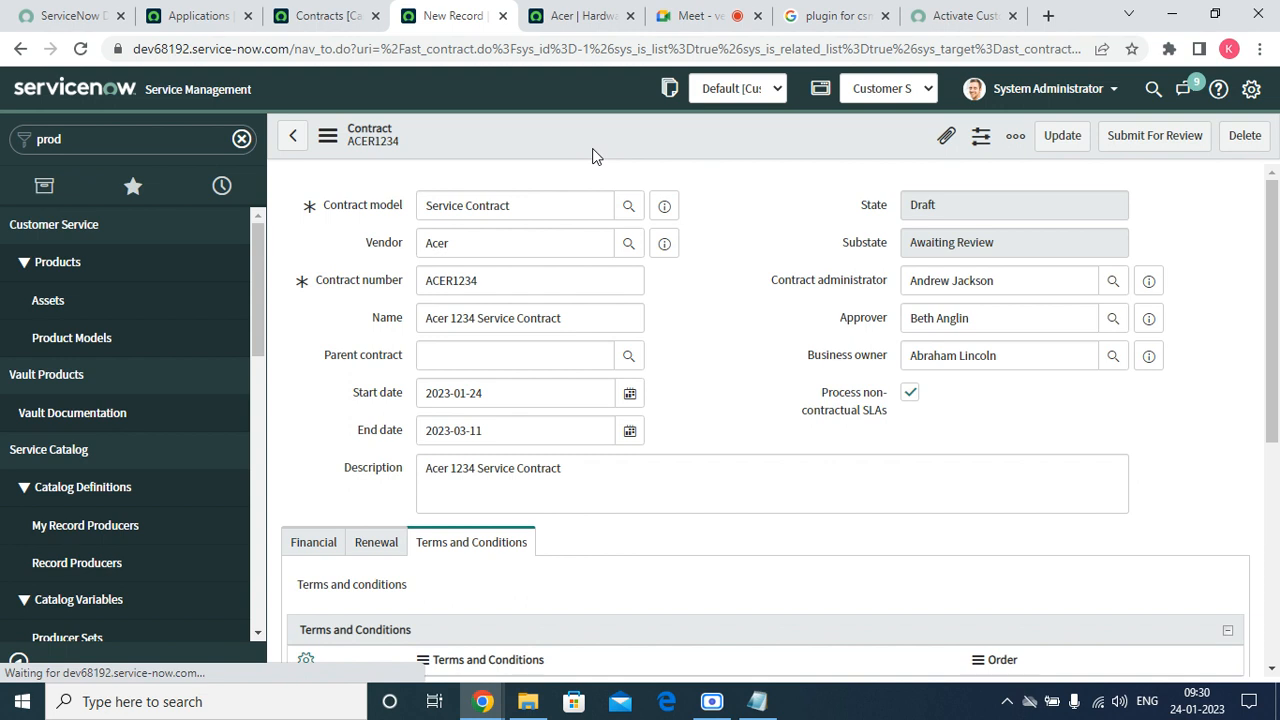
Submit the ACER1234 contract for review.
scroll(923, 298, down, 5)
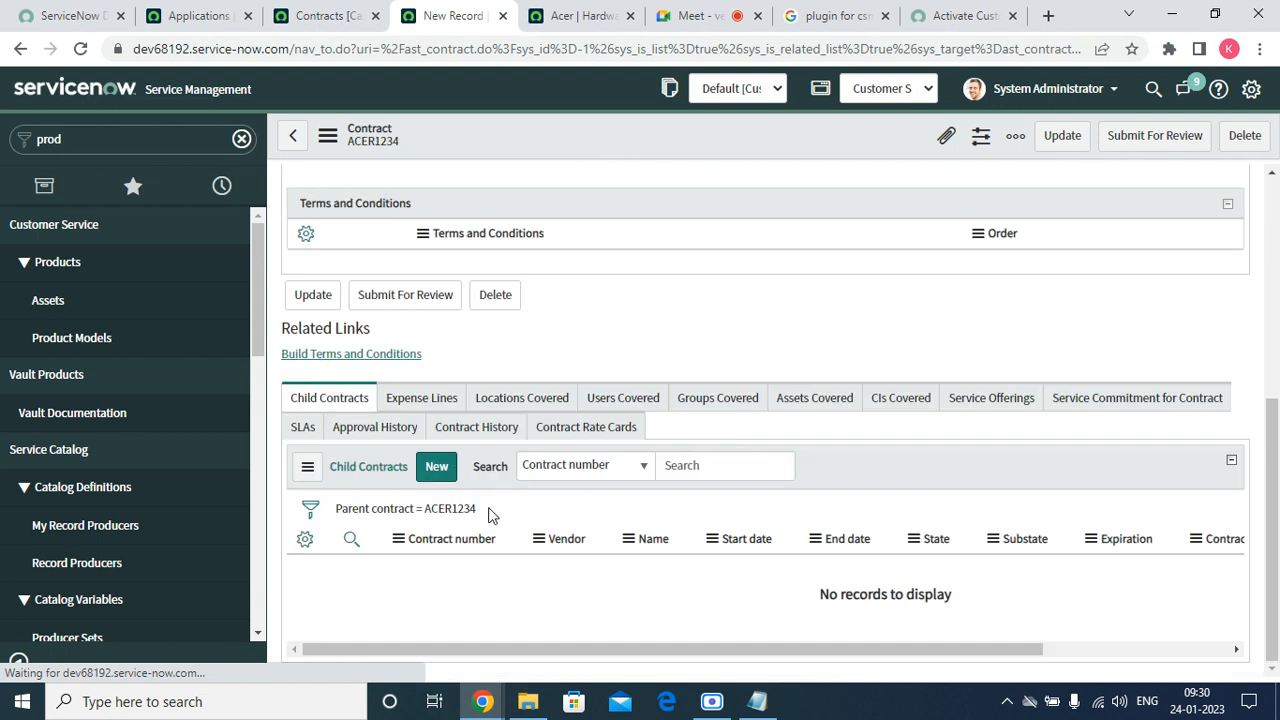
click(1160, 137)
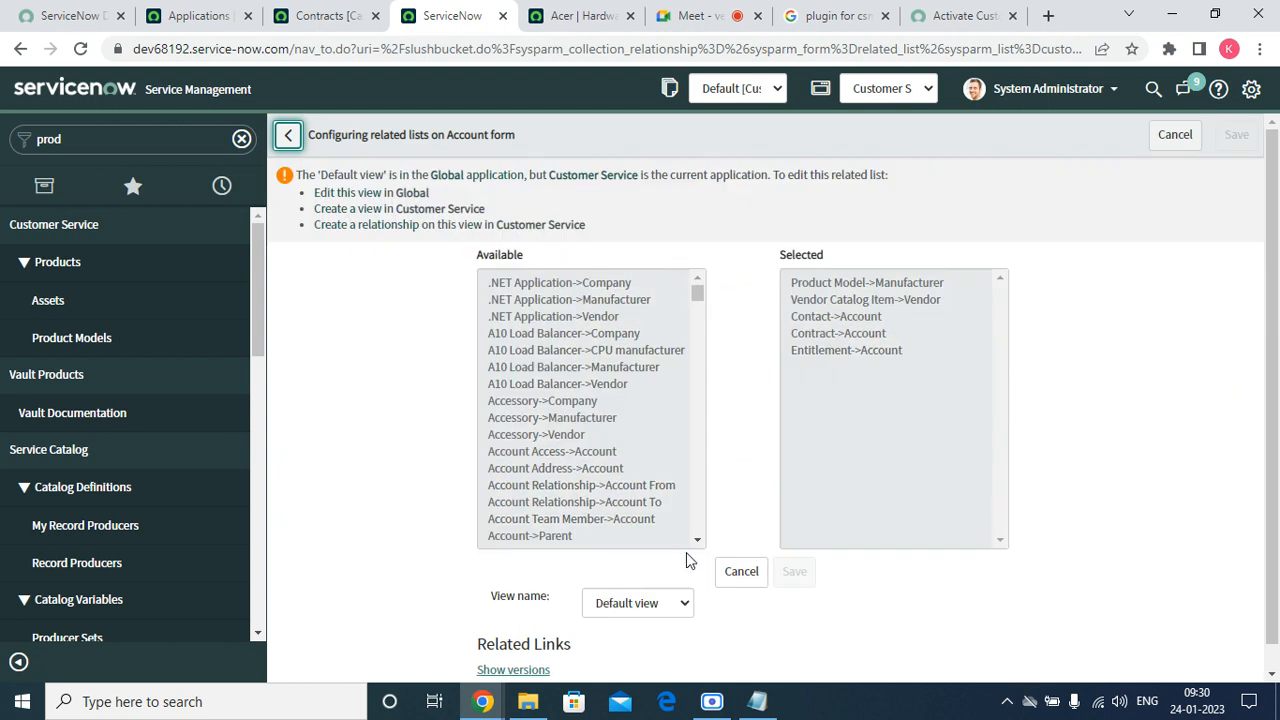
Cancel the related-list configuration and open ACER1234 from the Acer account's Contracts list.
click(1175, 134)
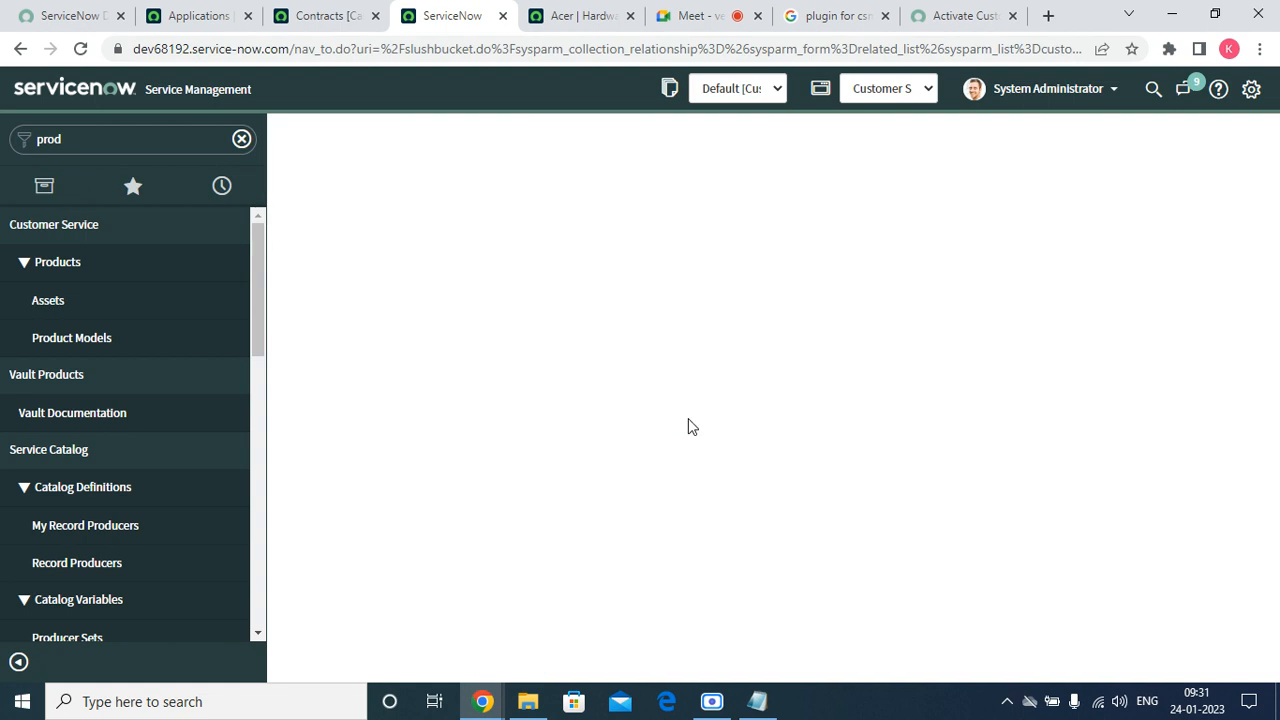
scroll(775, 355, down, 3)
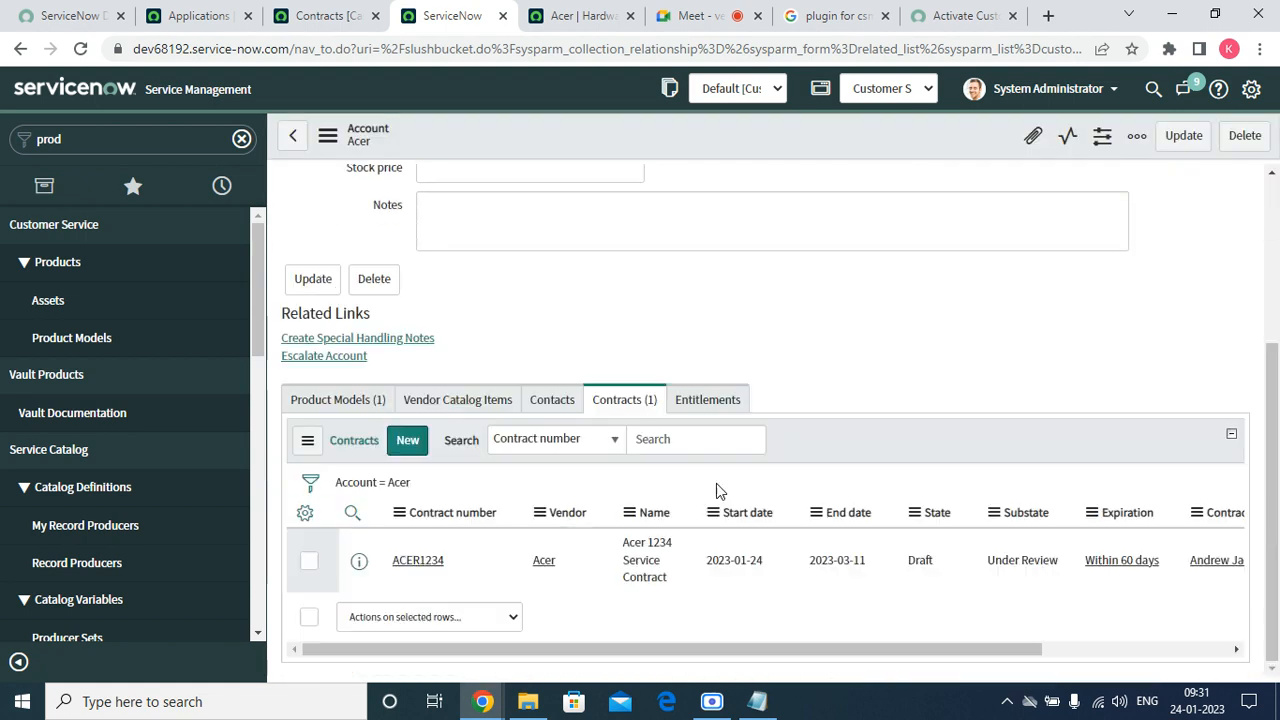
click(438, 568)
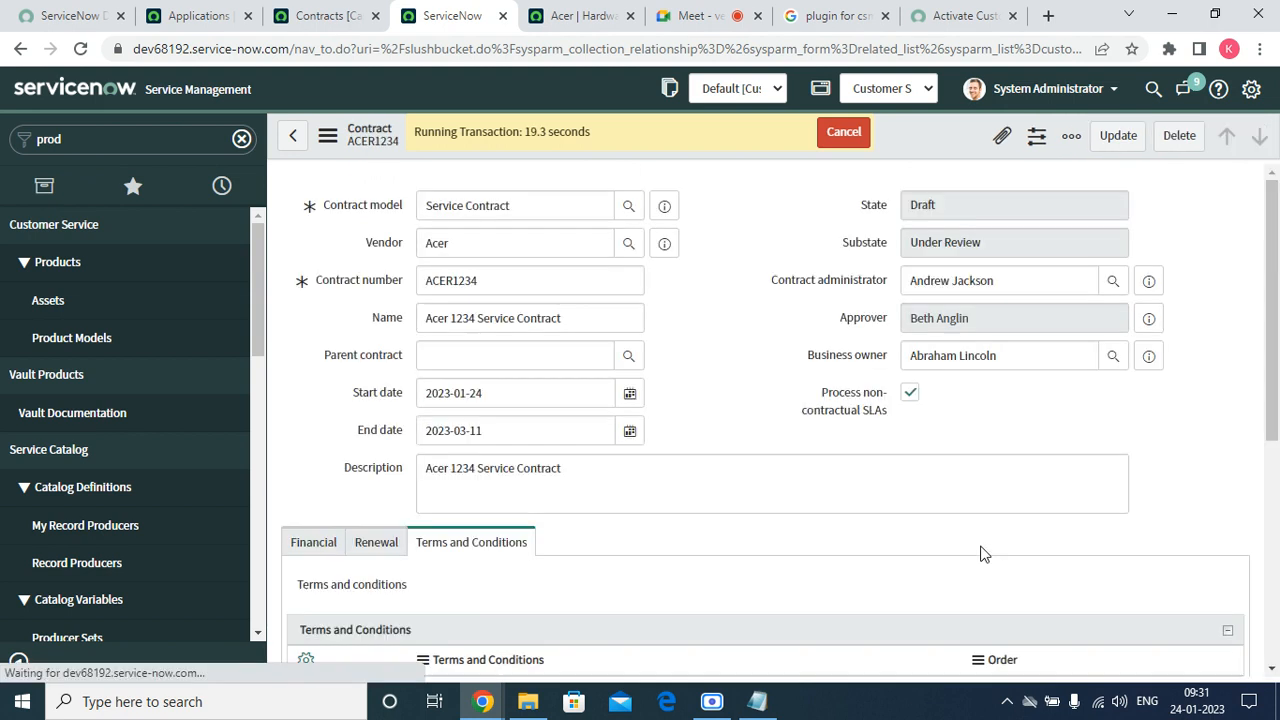
Approve the Requested entry in the contract's Approval History and dismiss the notice.
scroll(1005, 496, down, 12)
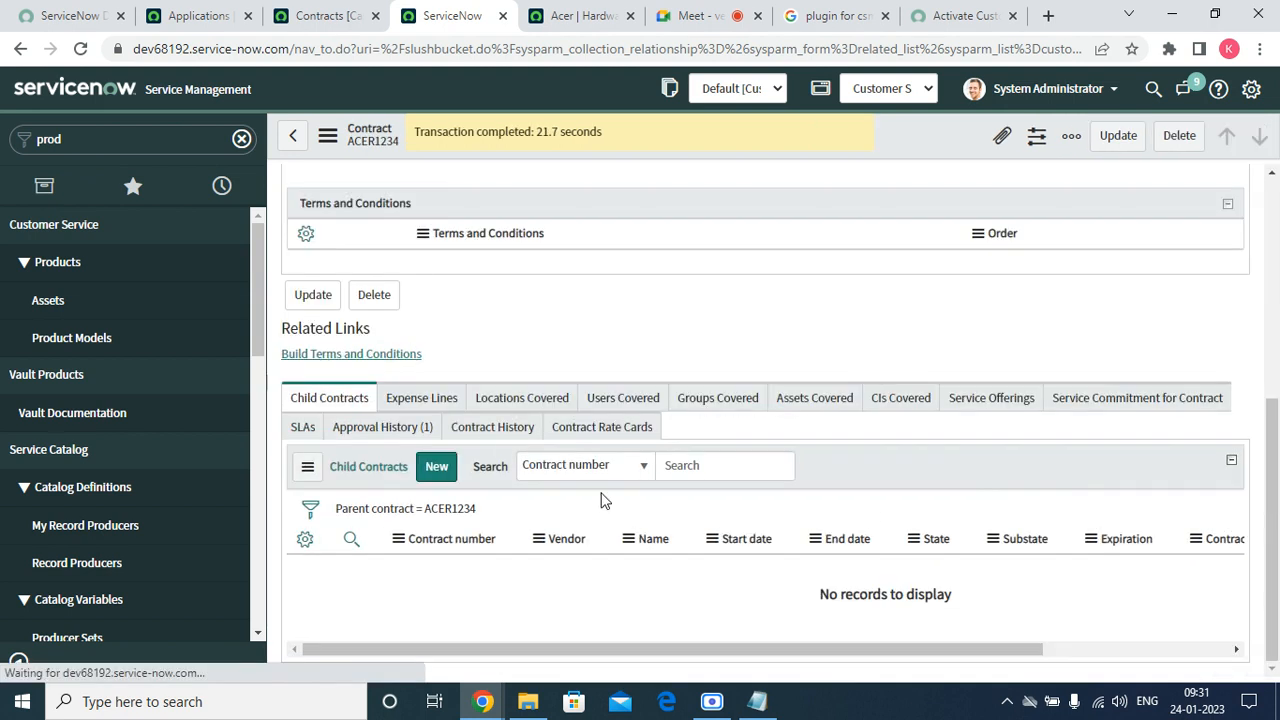
scroll(407, 440, down, 5)
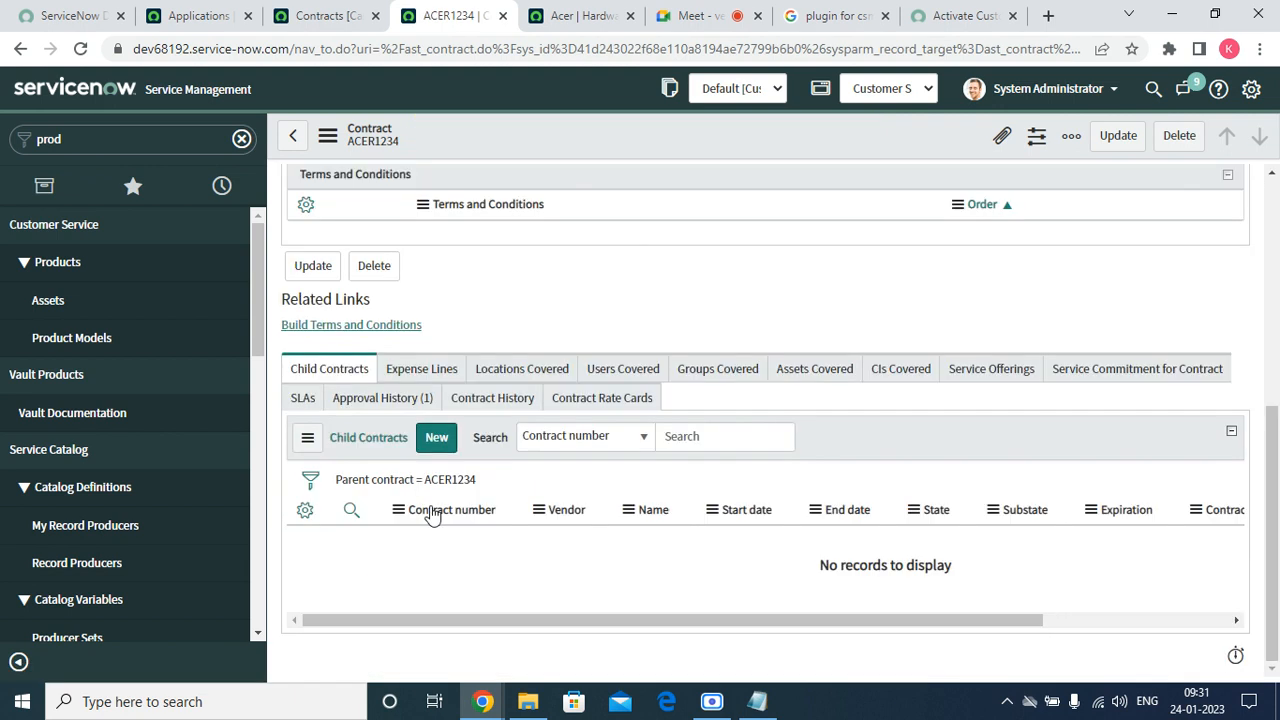
click(374, 409)
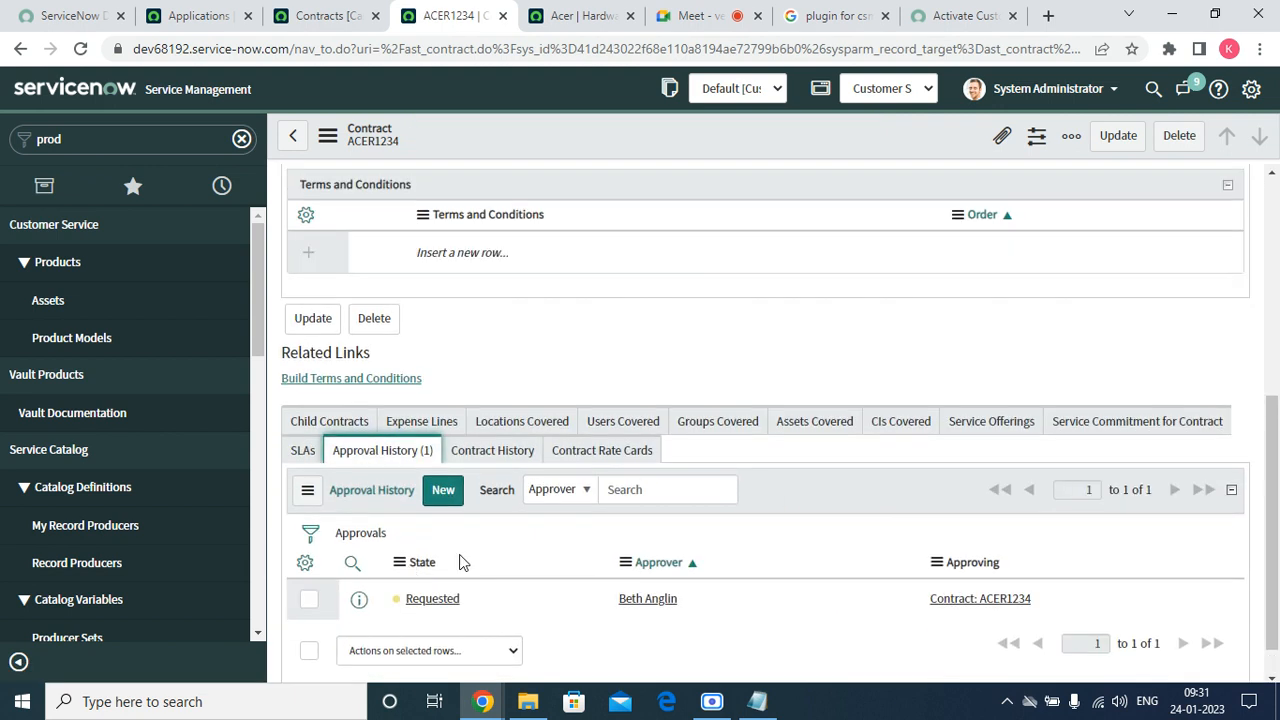
scroll(463, 563, up, 5)
drag(1000, 320, 834, 337)
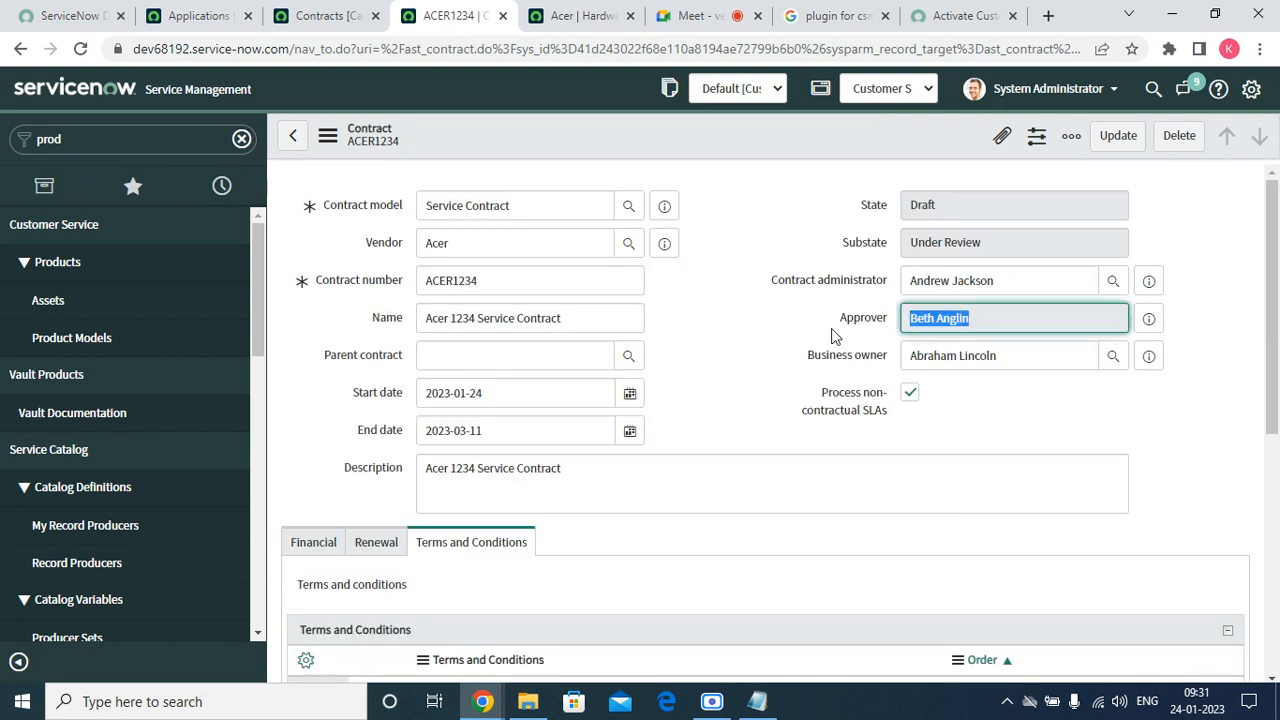
scroll(414, 557, down, 5)
right_click(432, 562)
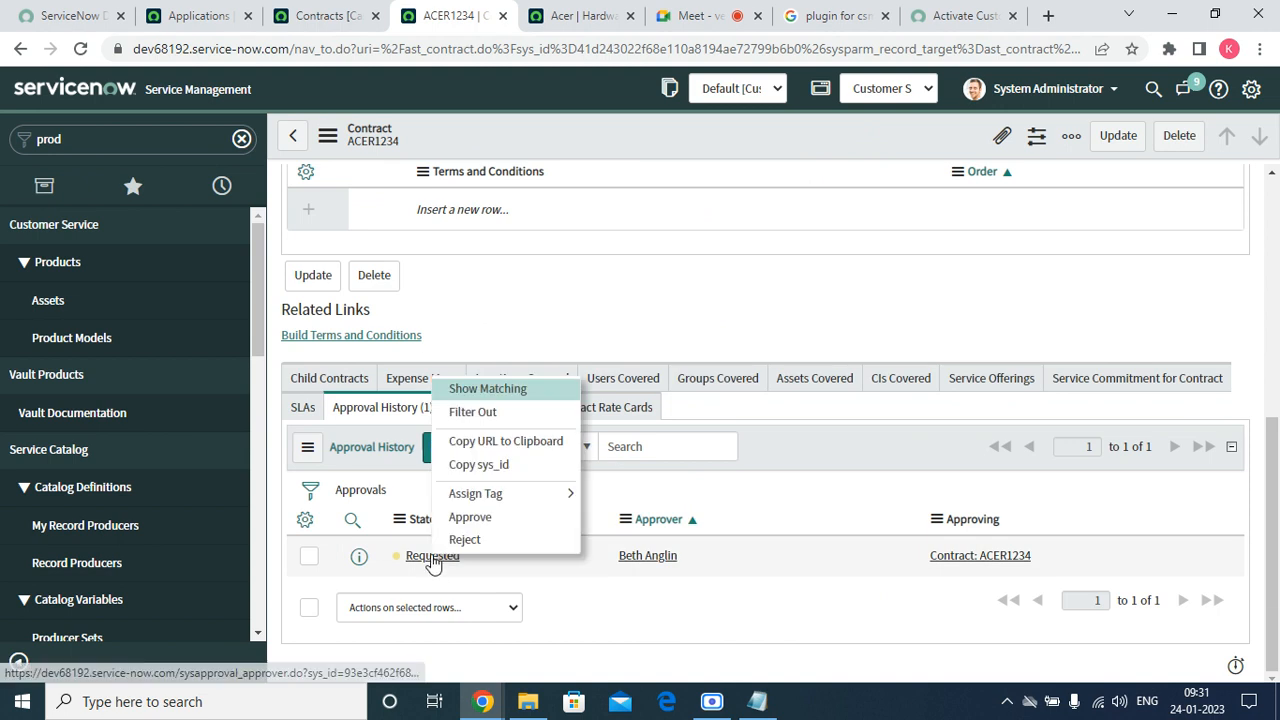
click(490, 519)
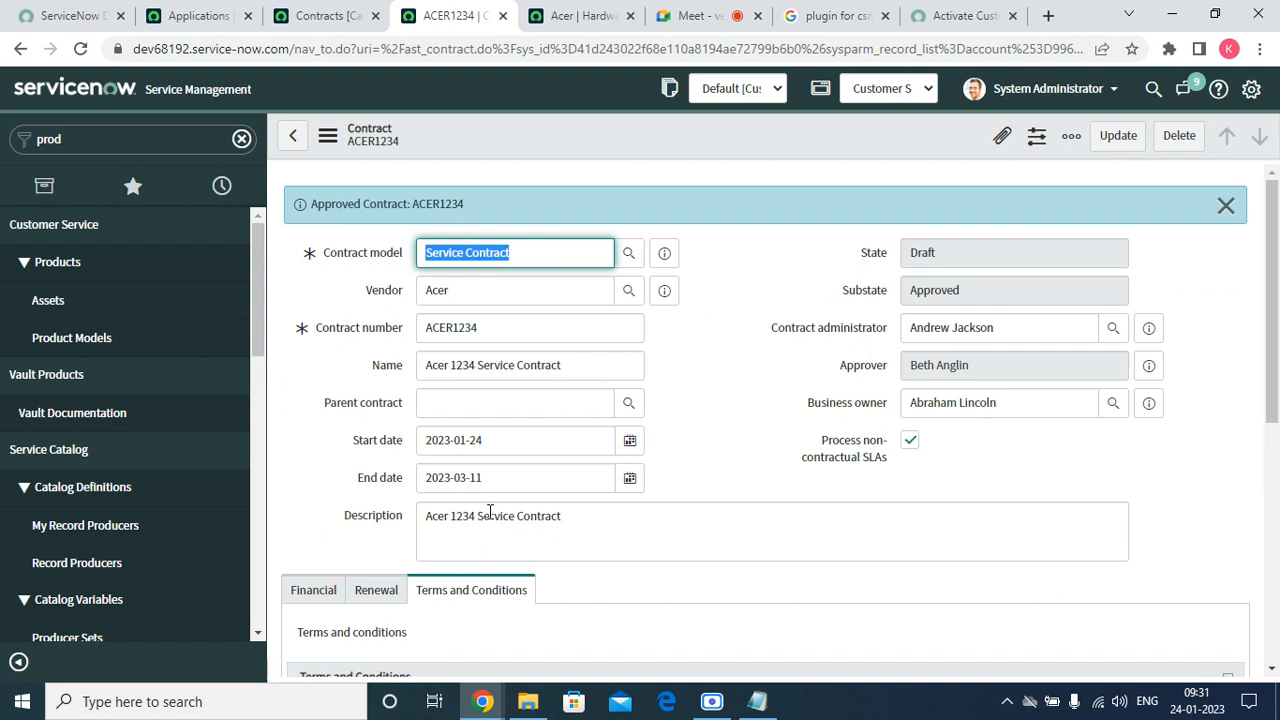
click(1227, 213)
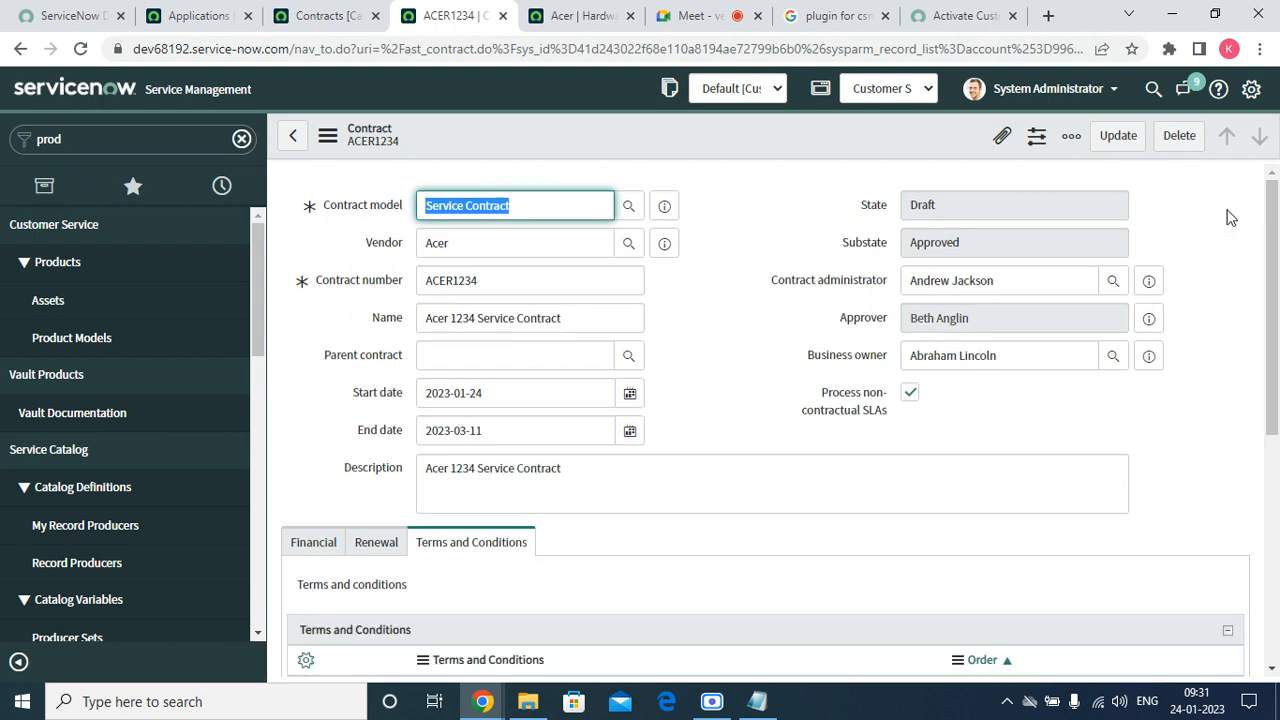
Bring up the contract's Financial tab to review its details.
scroll(766, 420, down, 5)
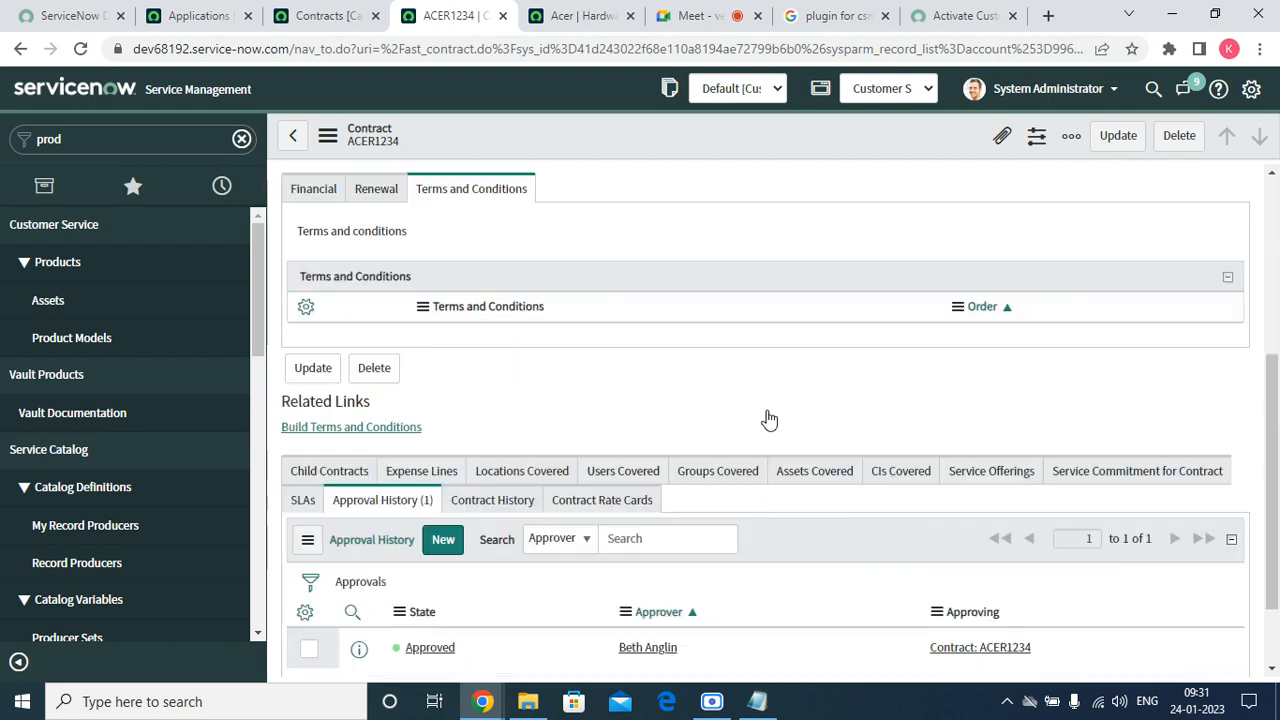
scroll(586, 480, up, 5)
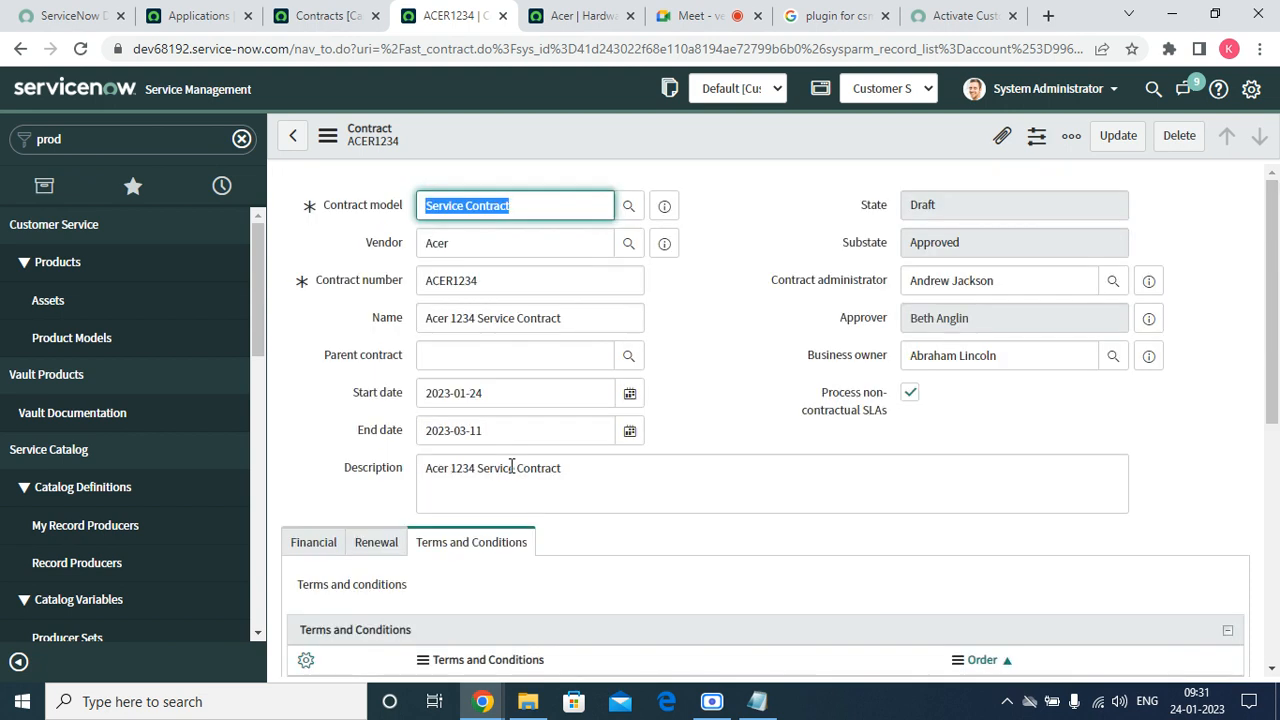
click(315, 550)
scroll(400, 485, down, 10)
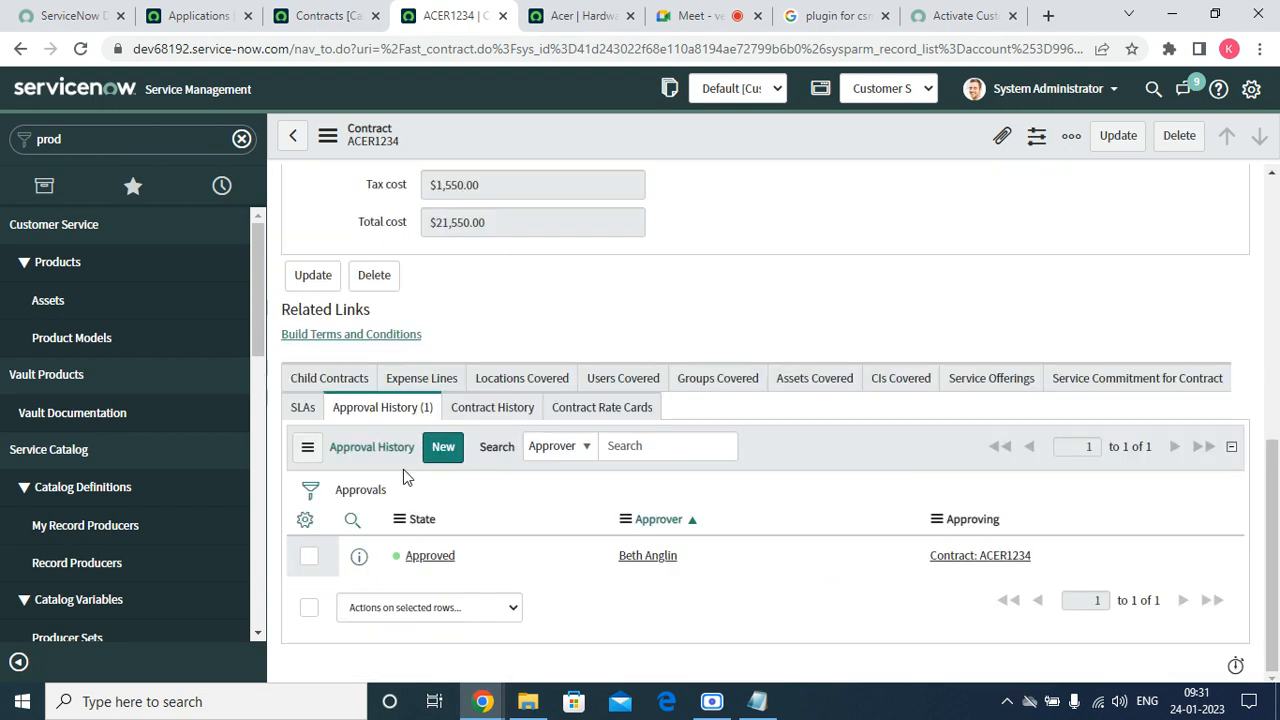
scroll(403, 469, up, 10)
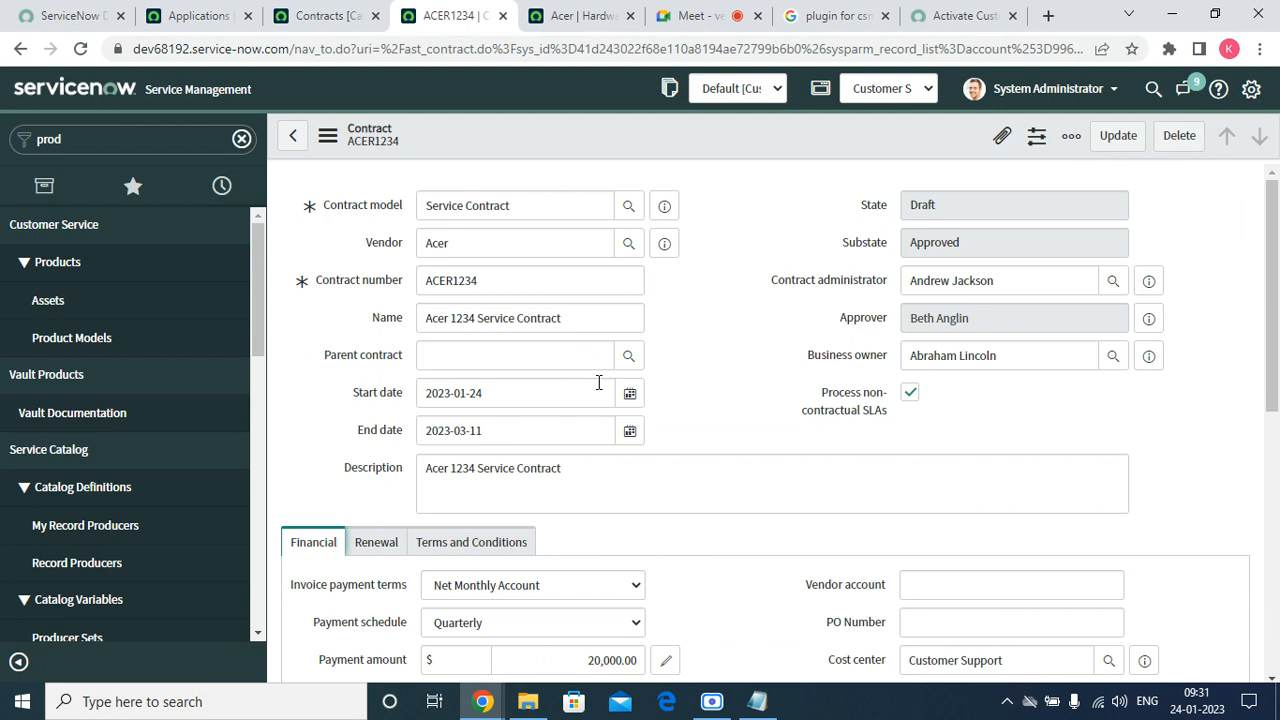
Set the ACER1234 contract start date to 2023-01-22 and save it.
click(629, 393)
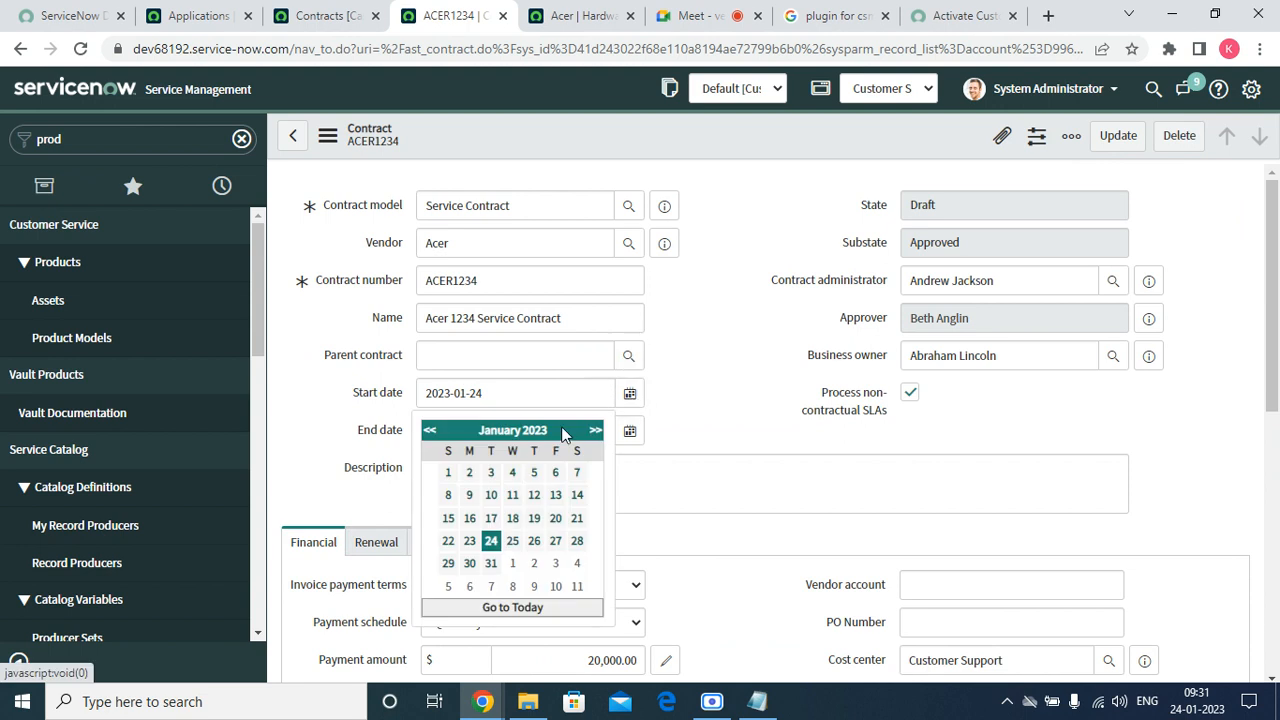
click(448, 541)
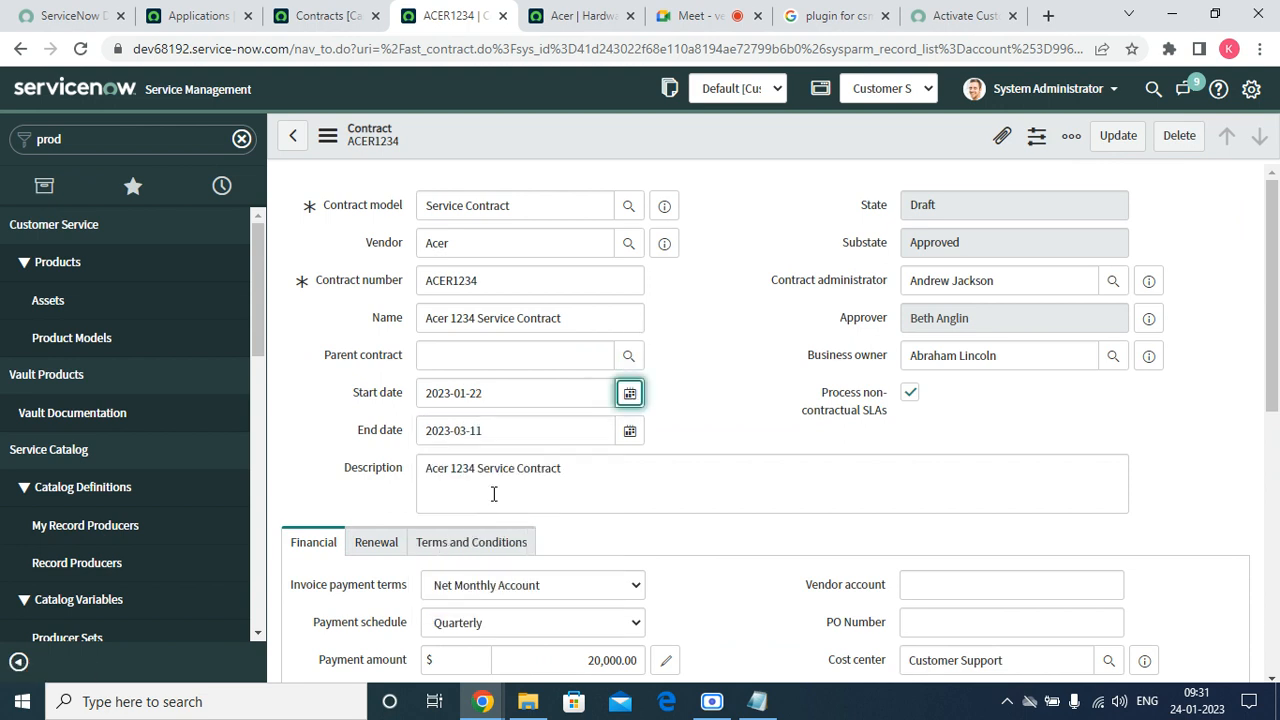
right_click(627, 131)
click(649, 146)
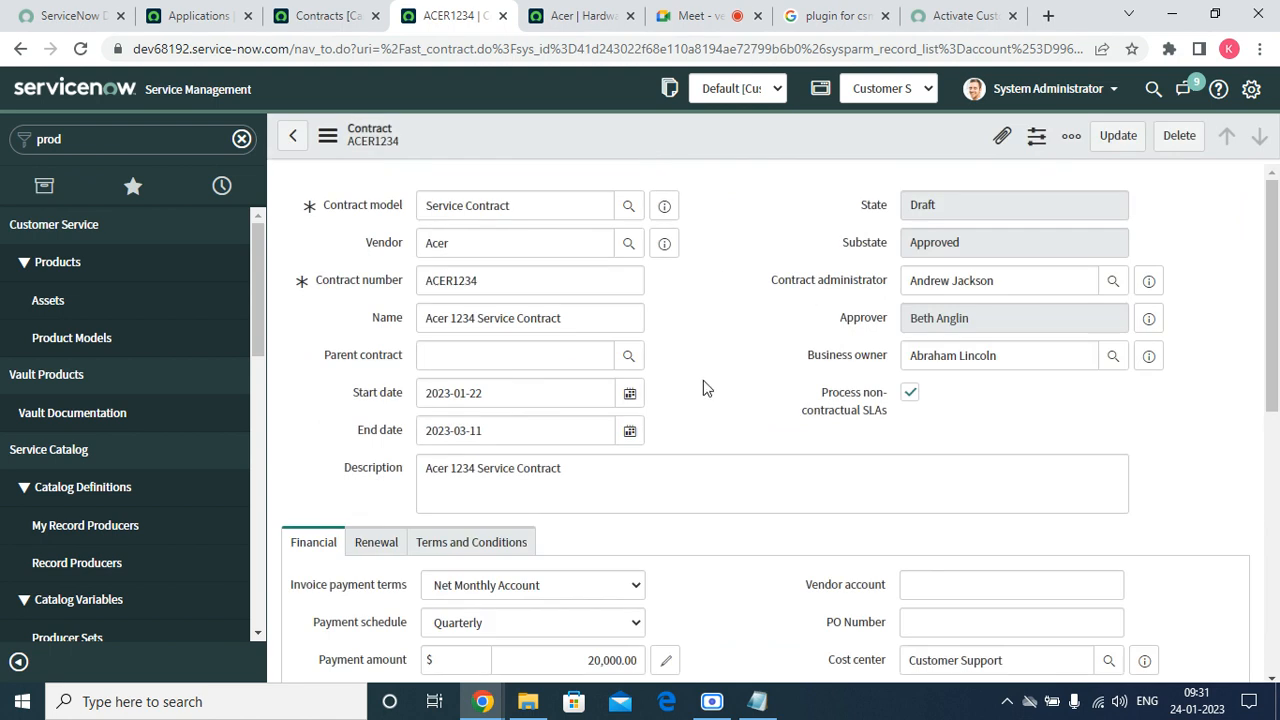
Review the contract form, then begin adjusting the active contract with Adjust.
scroll(703, 388, down, 10)
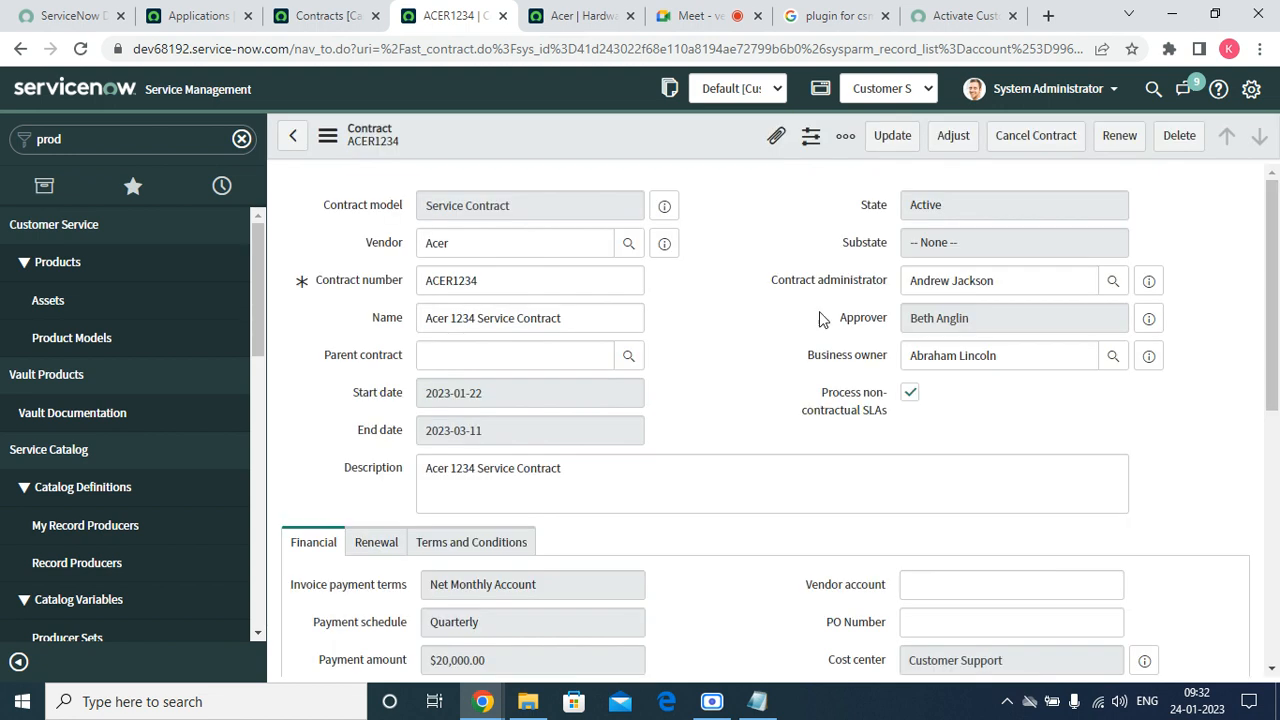
click(966, 198)
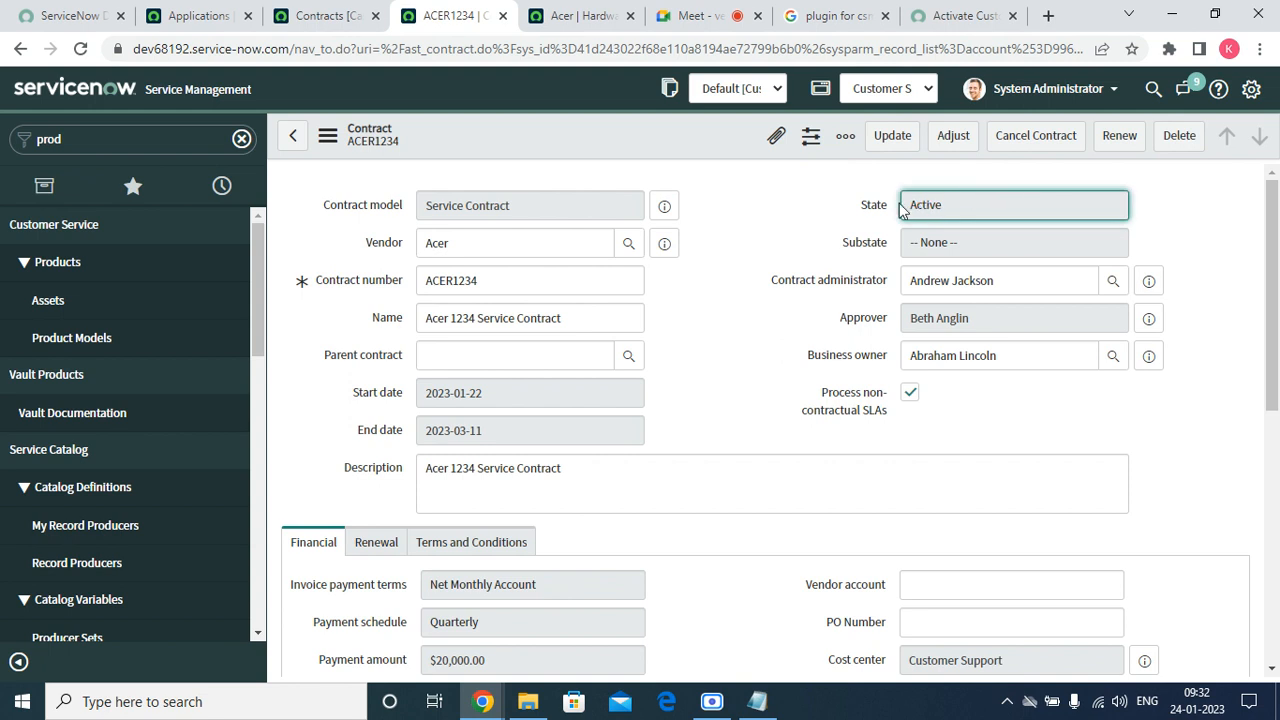
scroll(506, 437, down, 8)
scroll(503, 423, up, 8)
drag(493, 392, 428, 398)
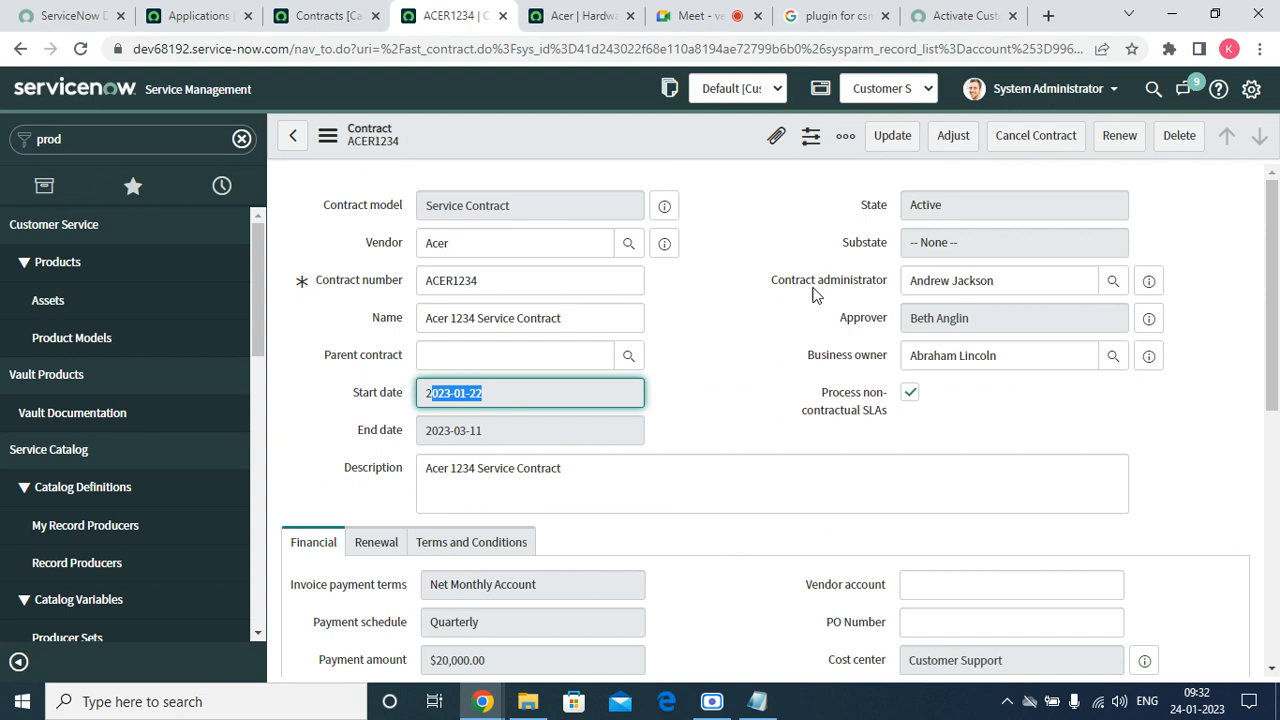
click(961, 139)
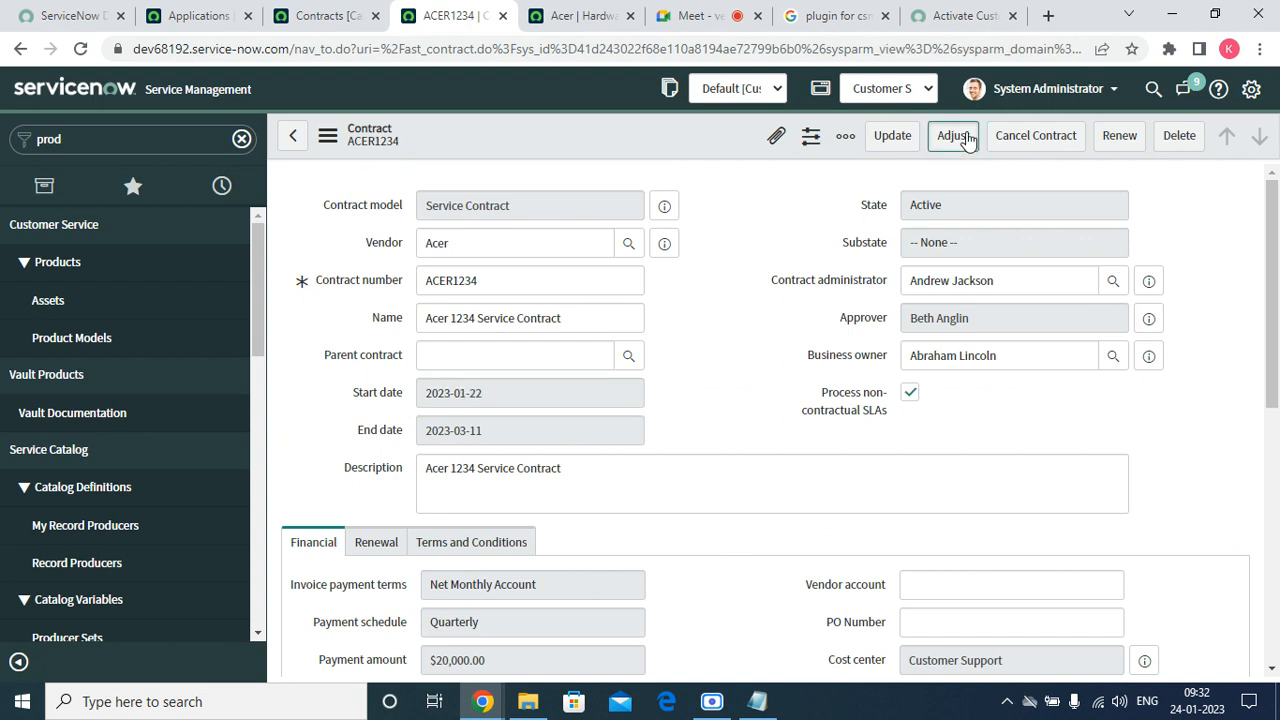
mouse_move(866, 330)
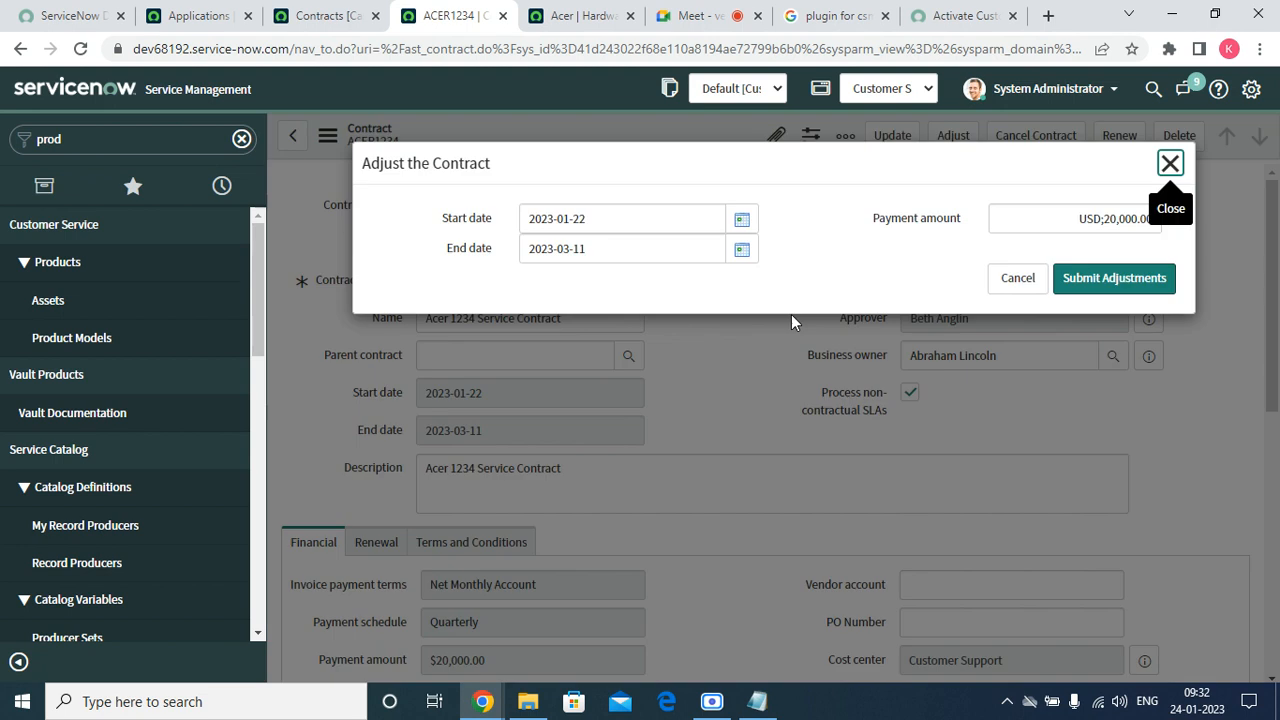
click(714, 250)
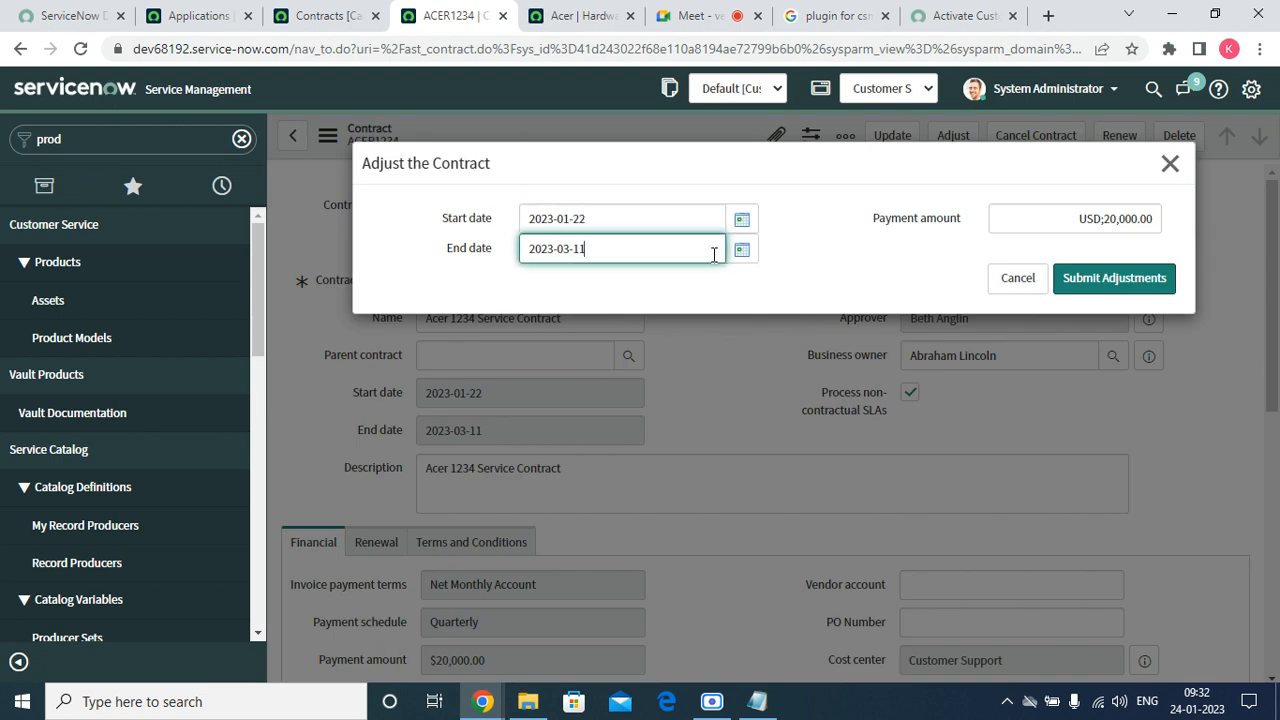
click(1020, 286)
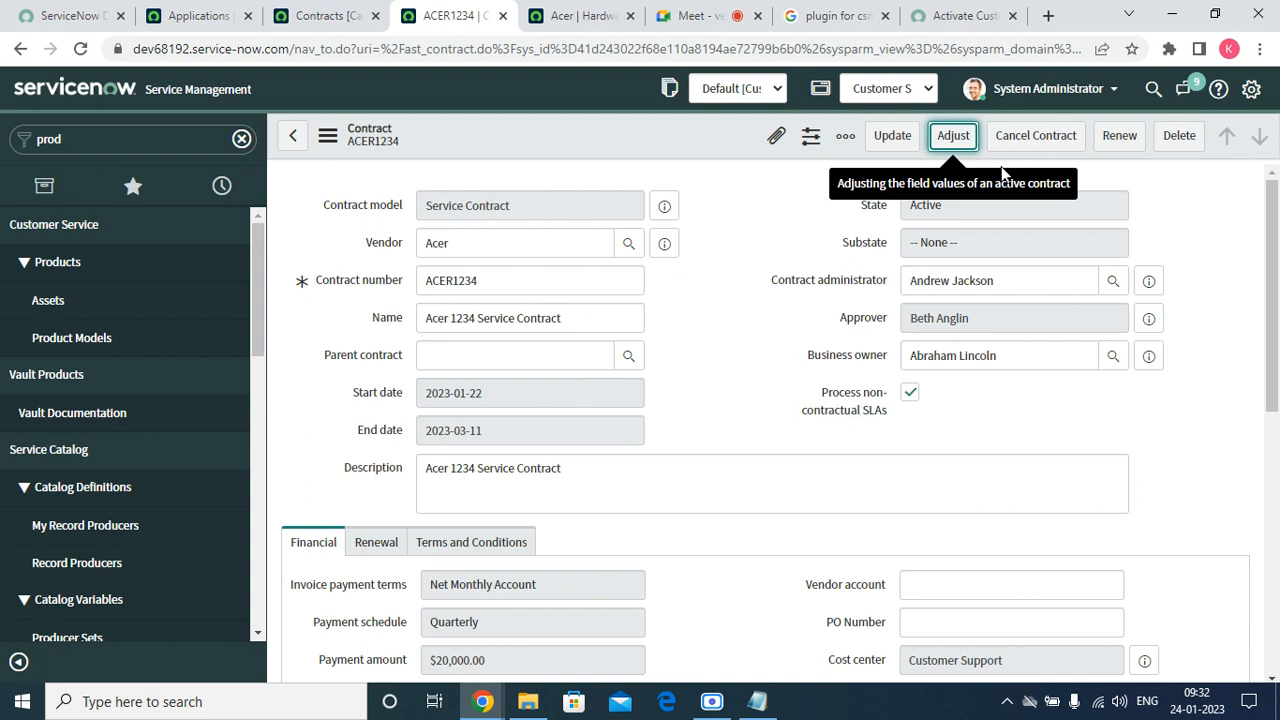
click(1122, 148)
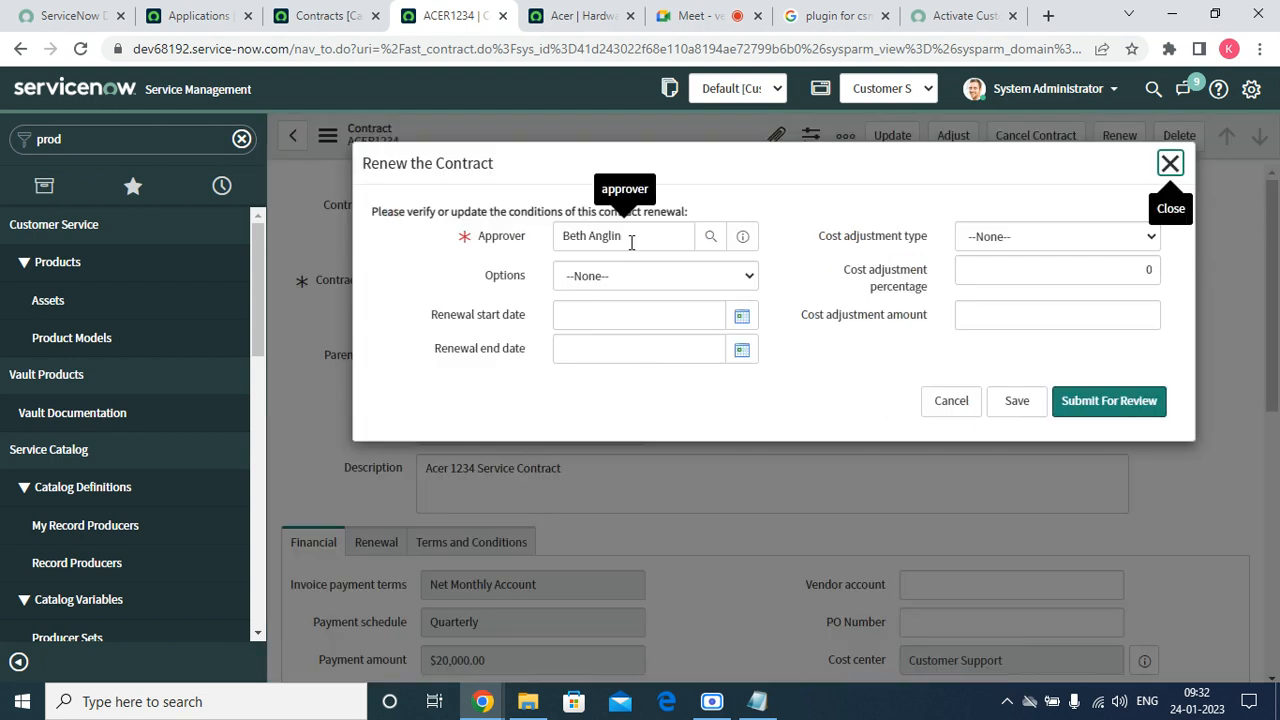
click(630, 276)
click(910, 330)
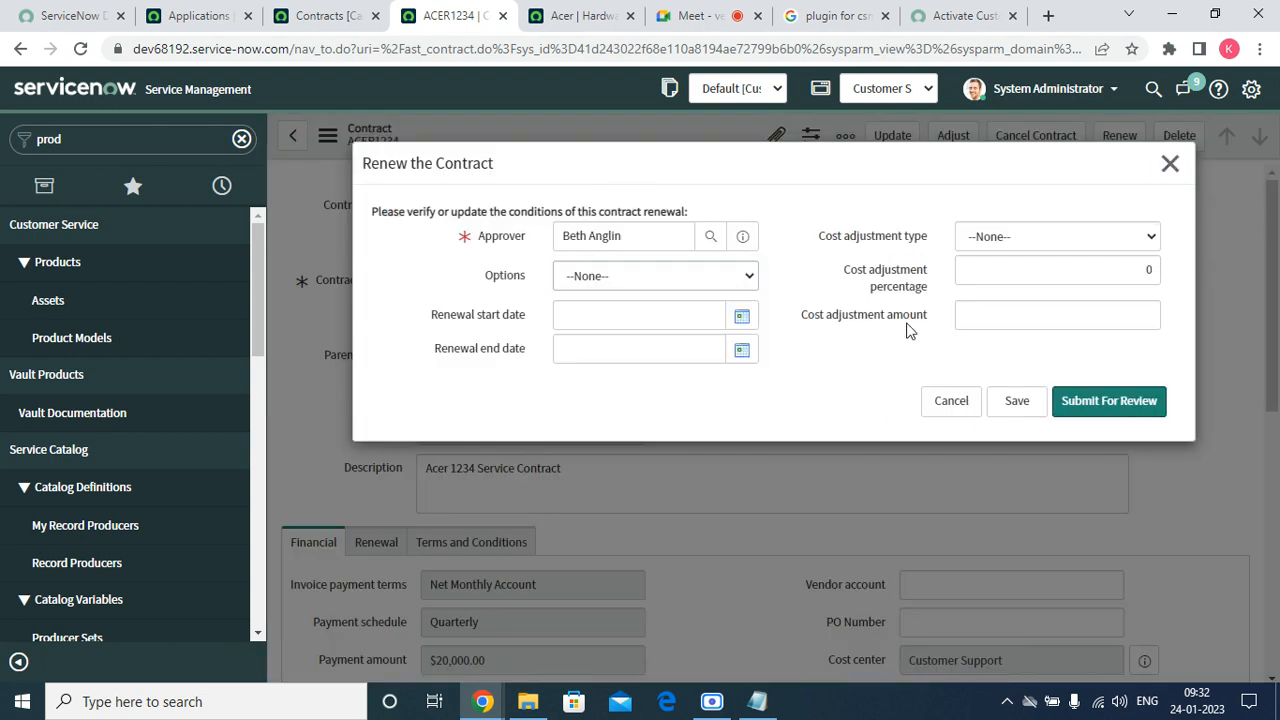
click(715, 311)
click(642, 346)
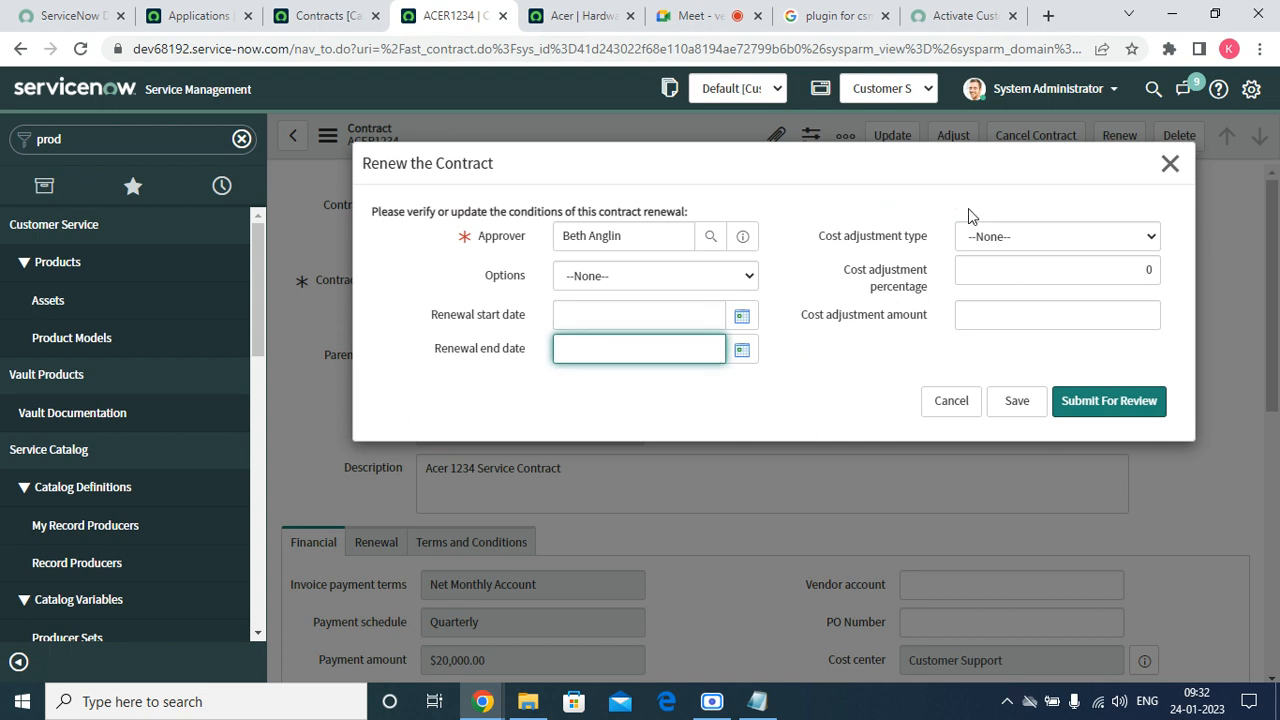
click(1010, 236)
click(995, 255)
click(996, 266)
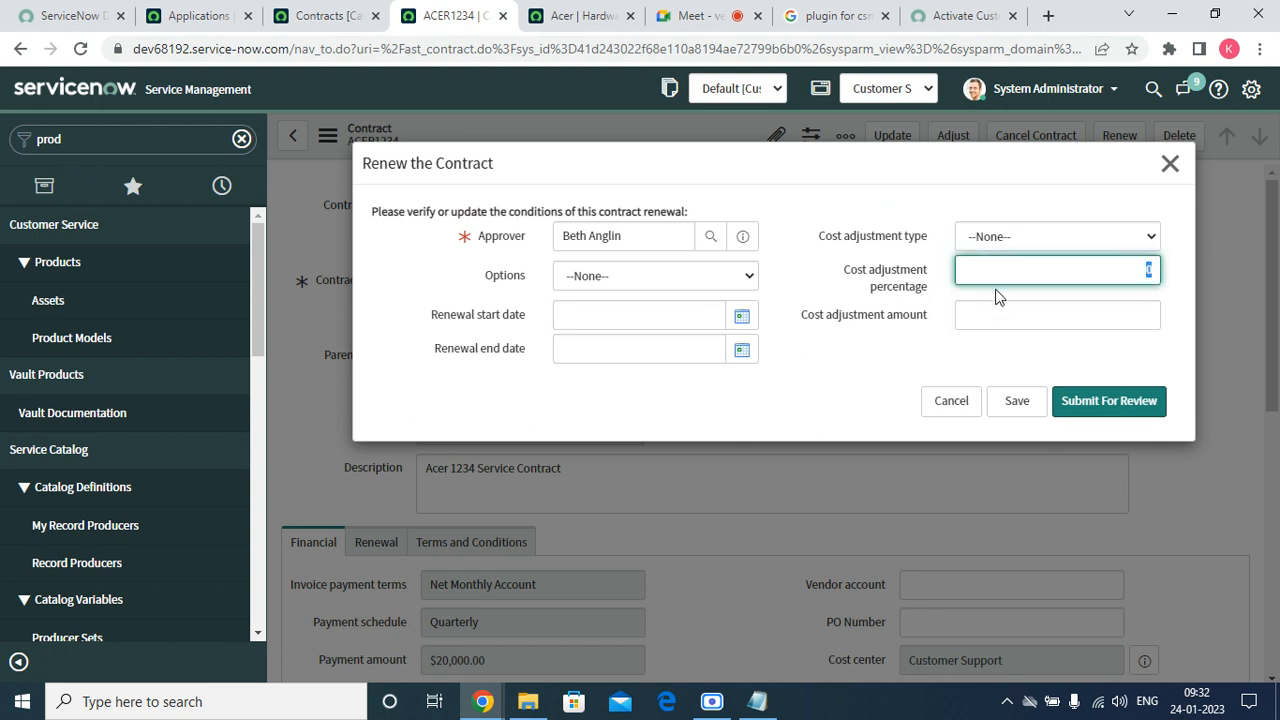
click(1000, 320)
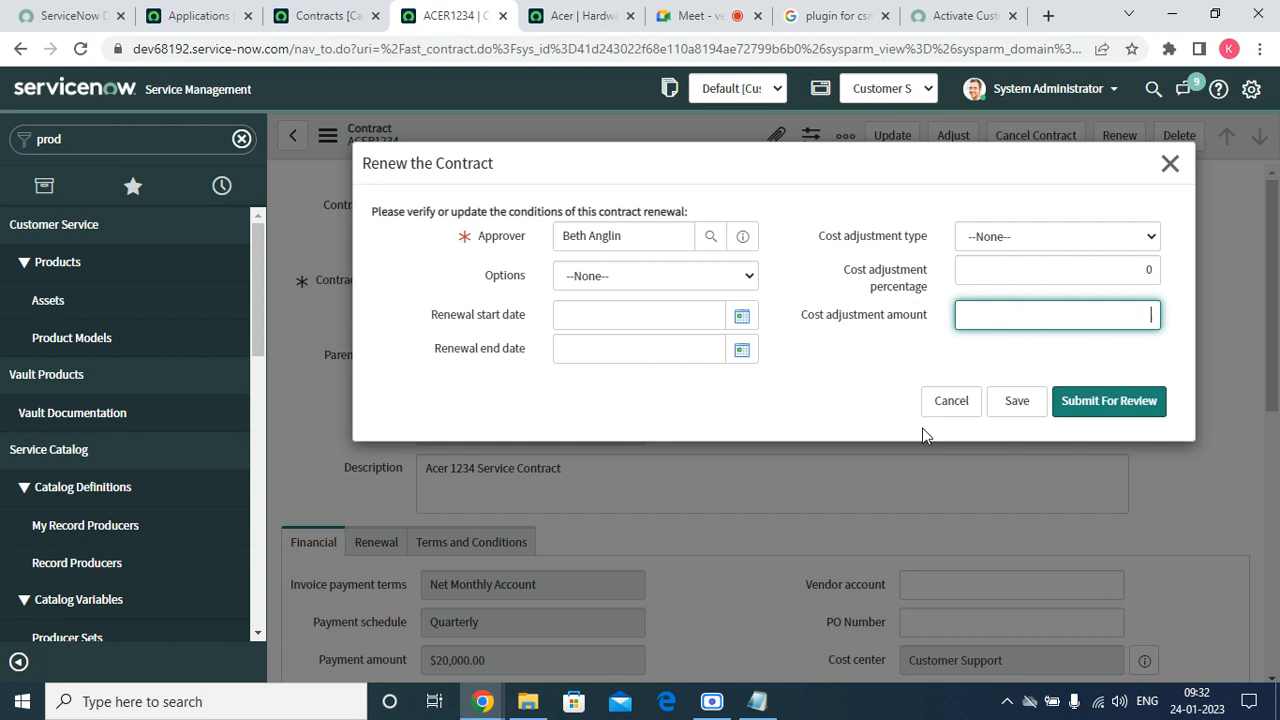
click(947, 408)
scroll(949, 417, down, 5)
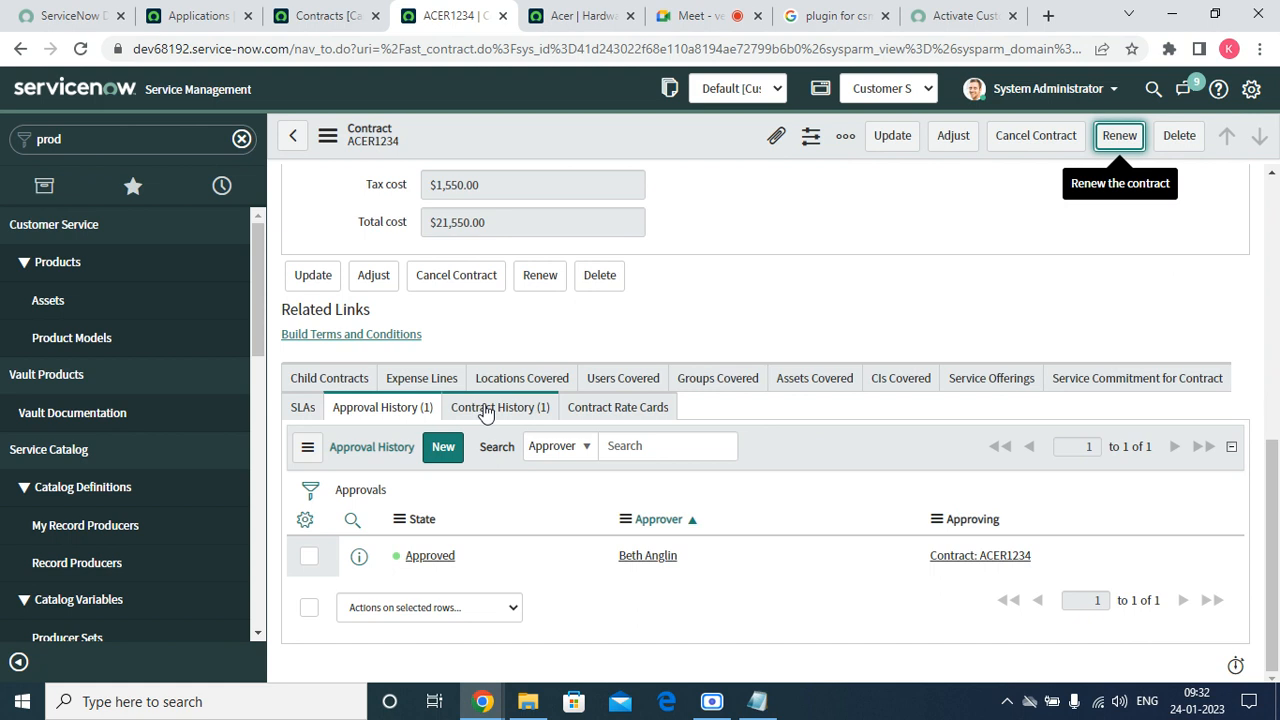
View the contract's Service Offerings and Service Commitment related lists, both empty.
click(1012, 394)
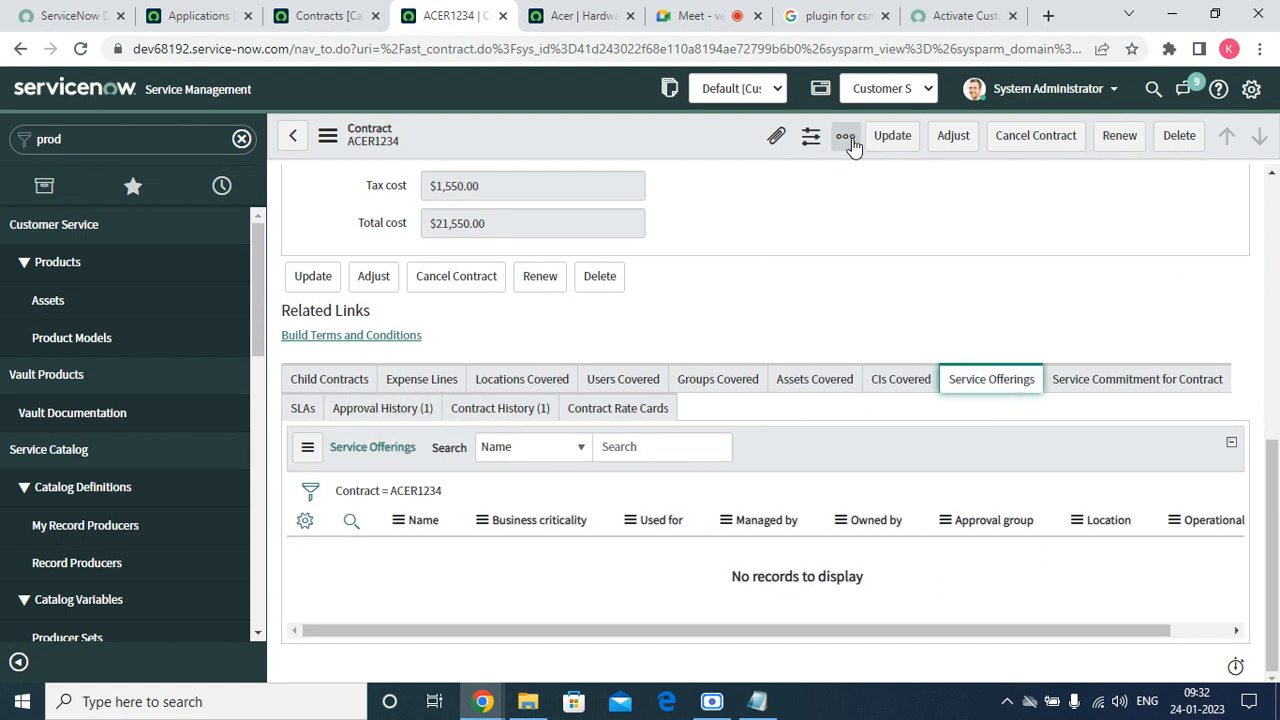
click(1168, 373)
click(985, 401)
Filter the navigator for 'service' and open both Service Offerings modules in new tabs.
click(86, 145)
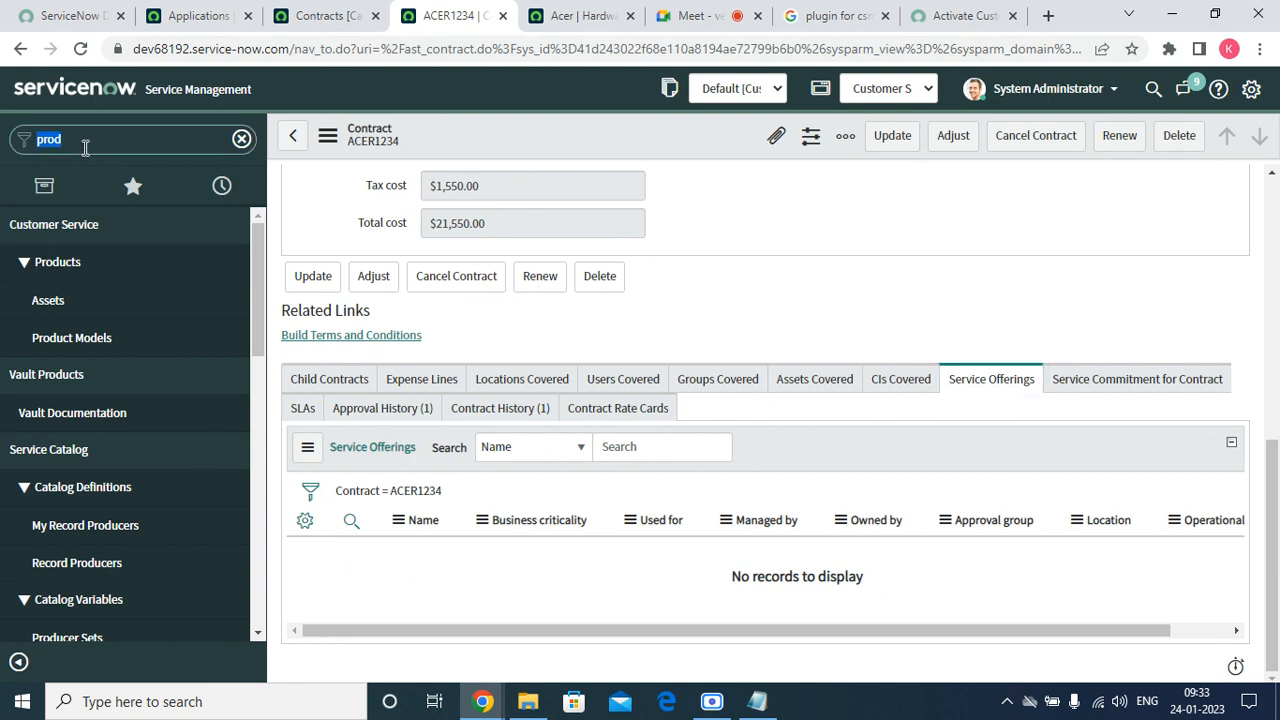
text(servic)
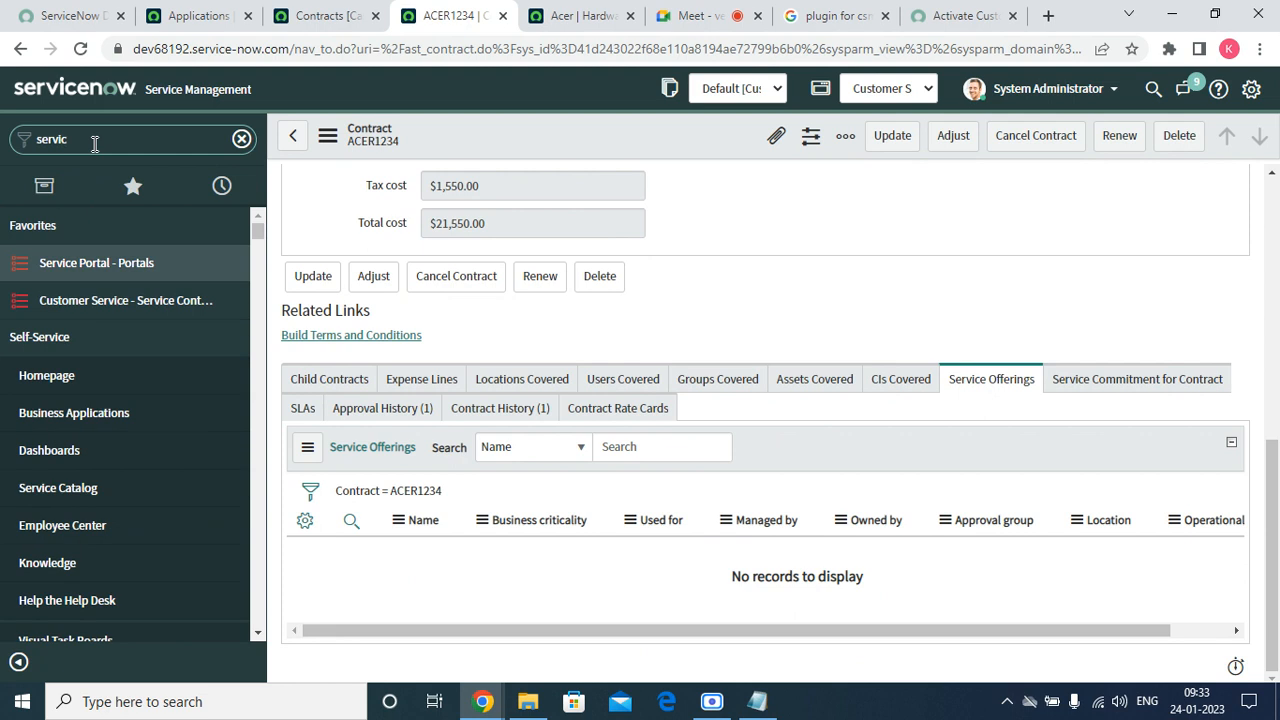
text(e)
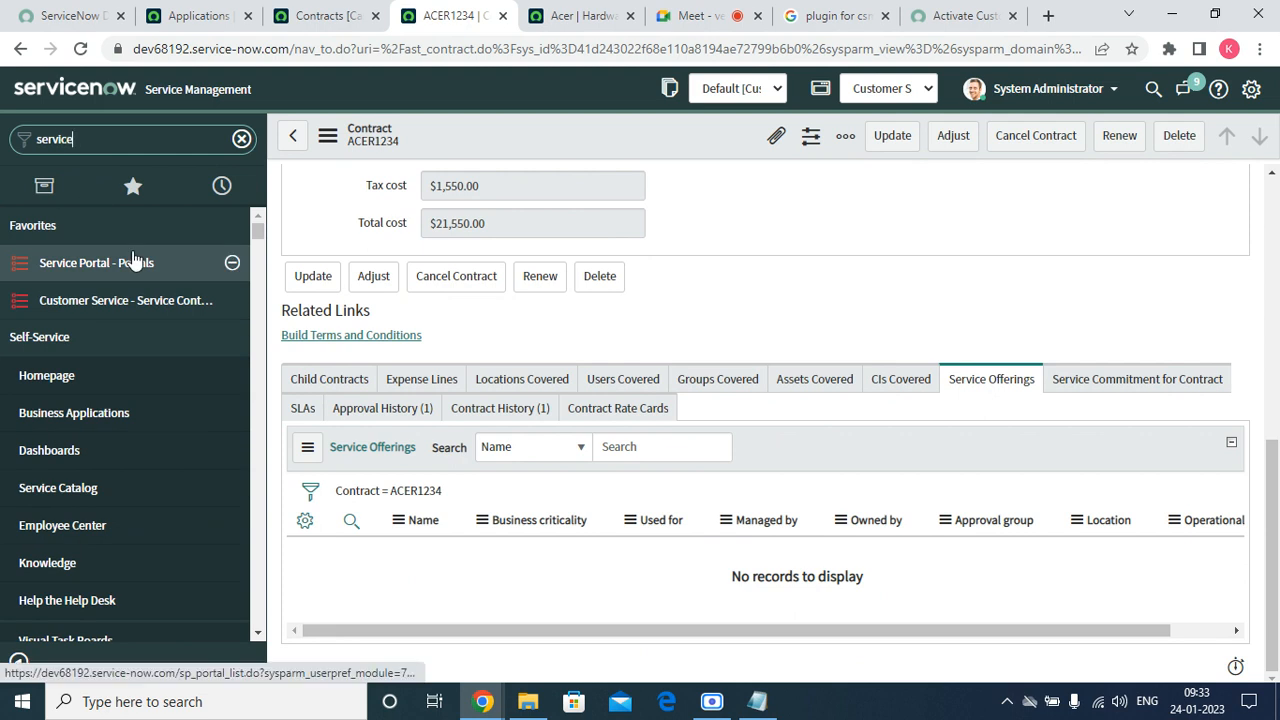
text( c)
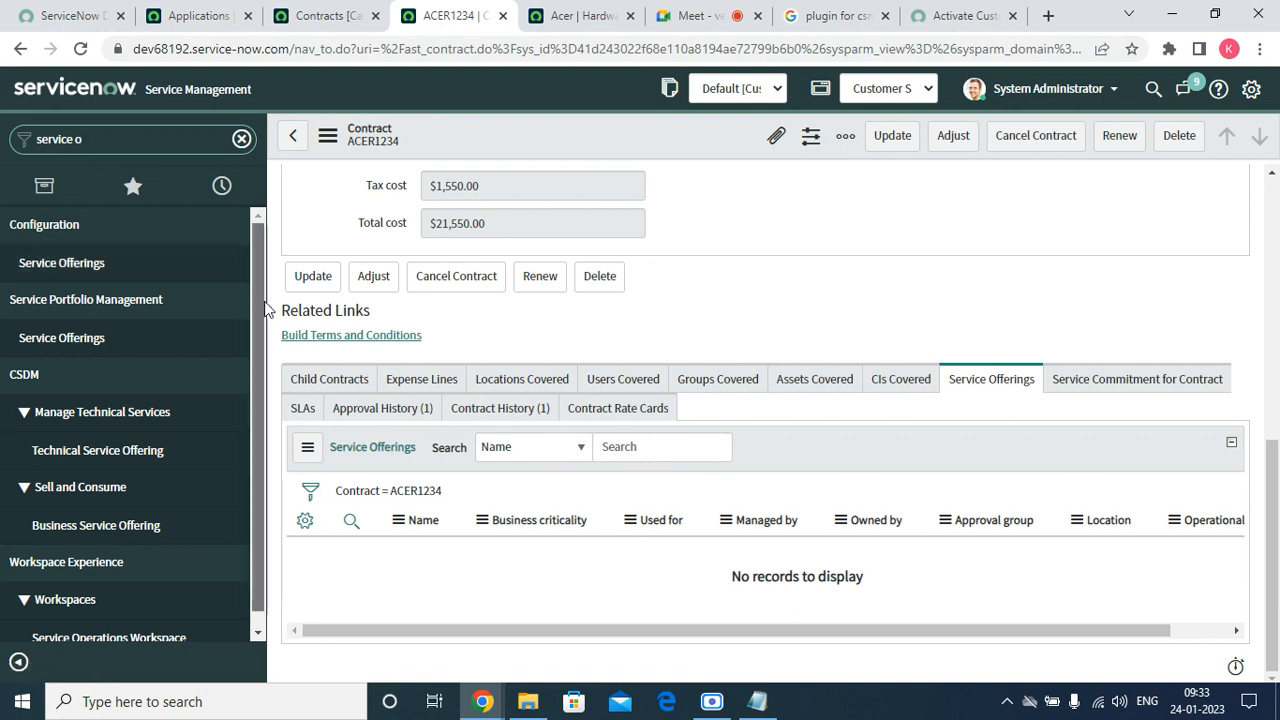
scroll(240, 400, down, 1)
right_click(80, 246)
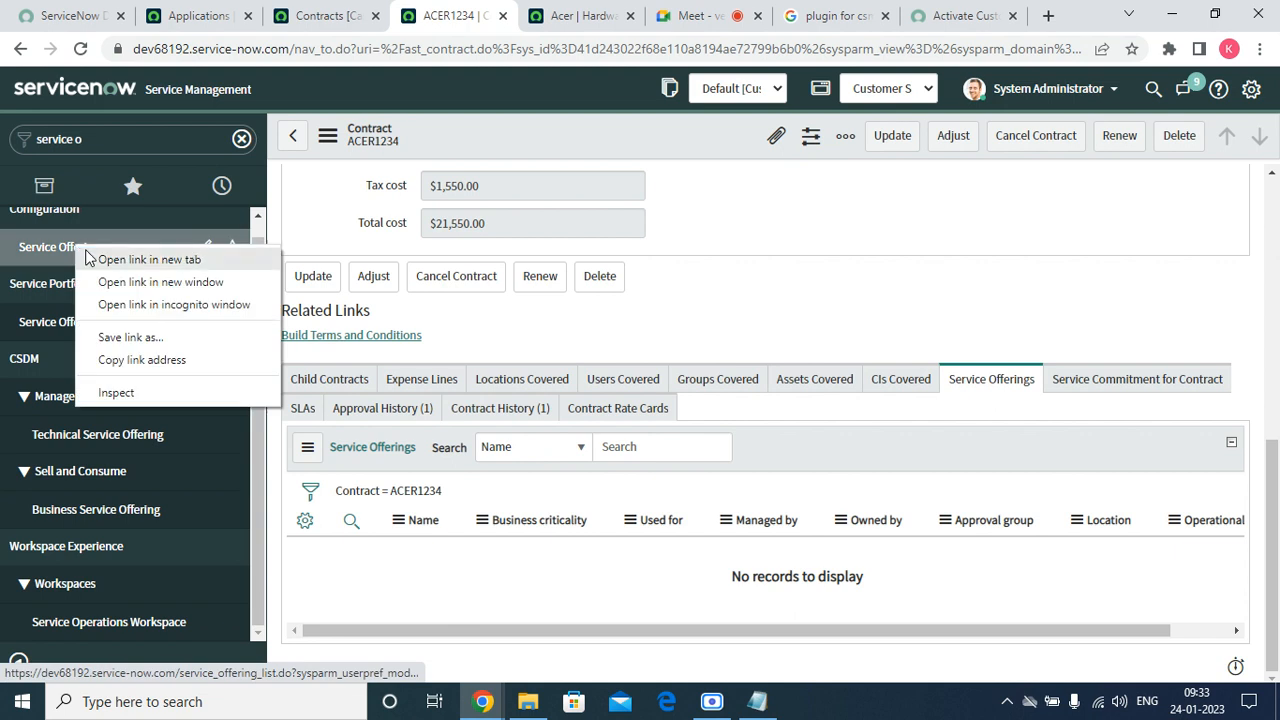
click(130, 256)
right_click(76, 323)
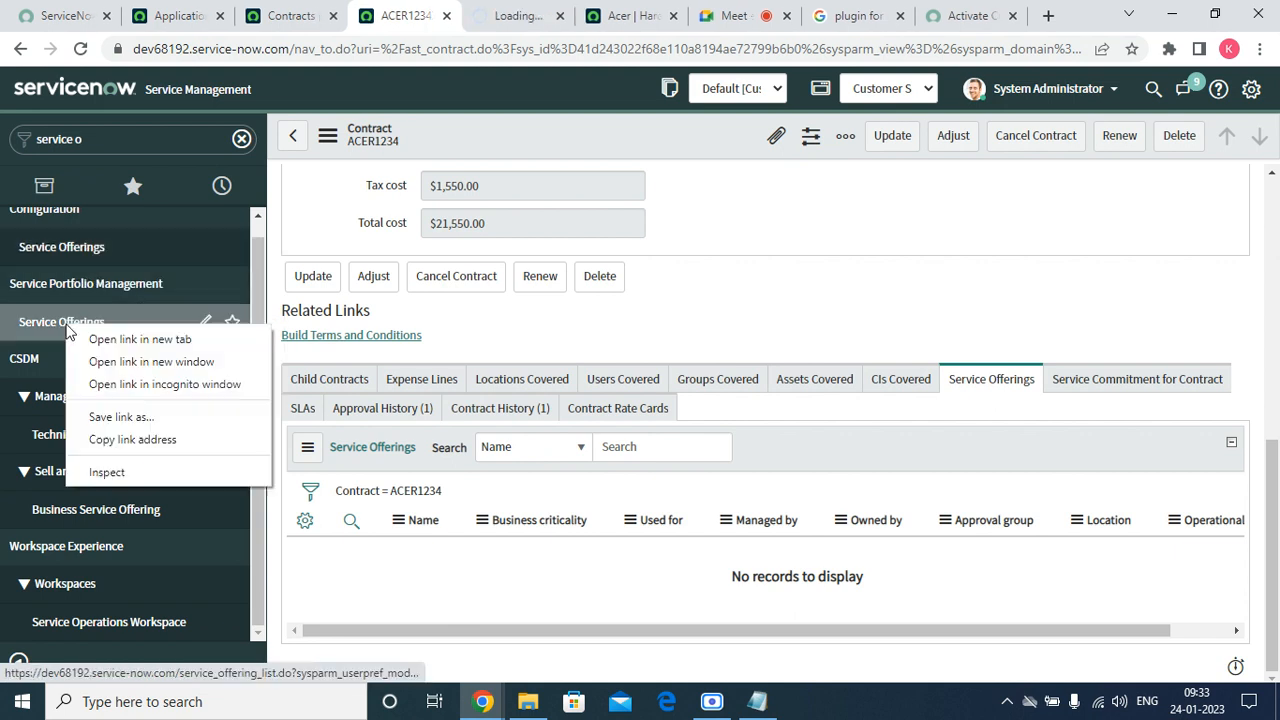
click(95, 334)
Go to the Service Offerings list tab and start a new service offering.
click(455, 15)
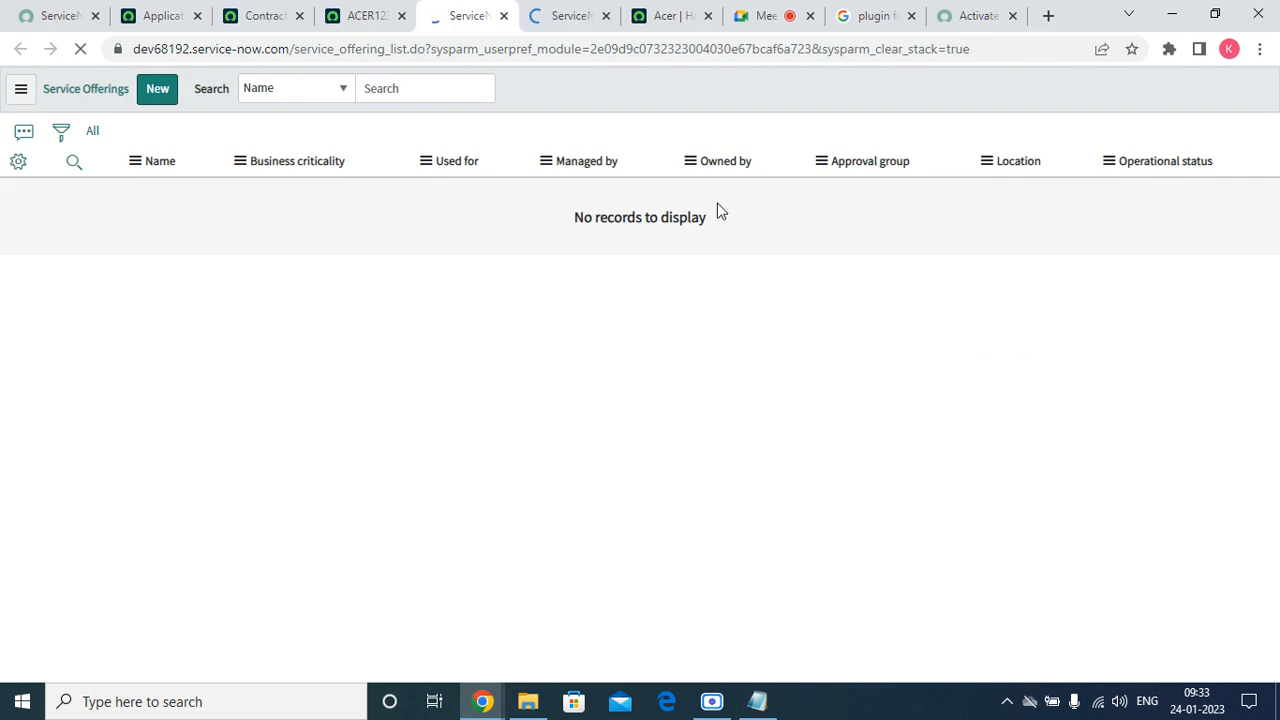
click(550, 15)
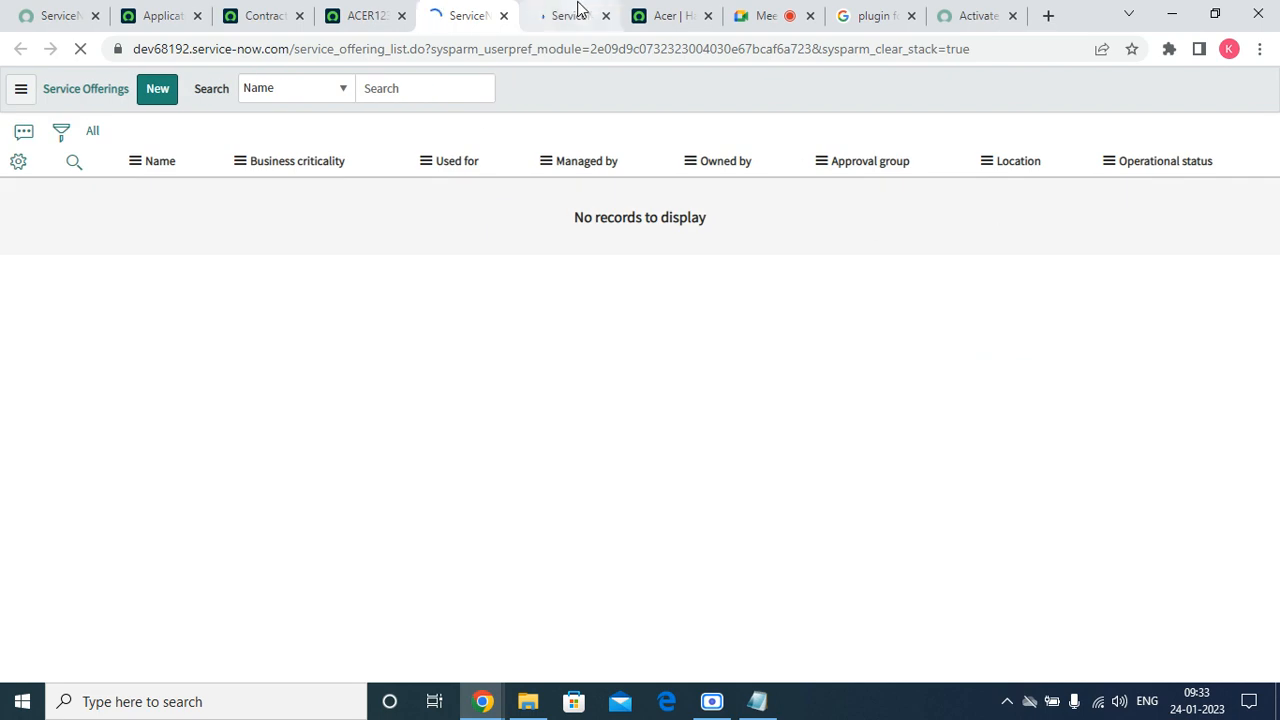
click(455, 15)
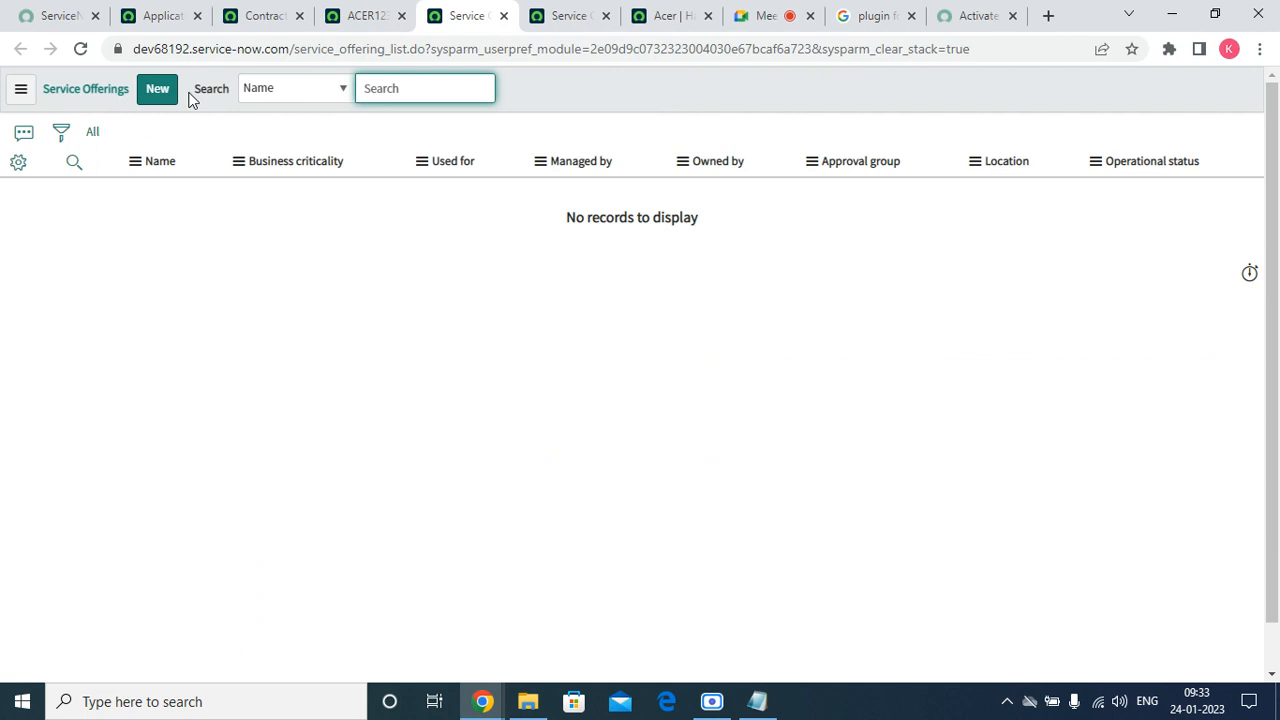
click(157, 90)
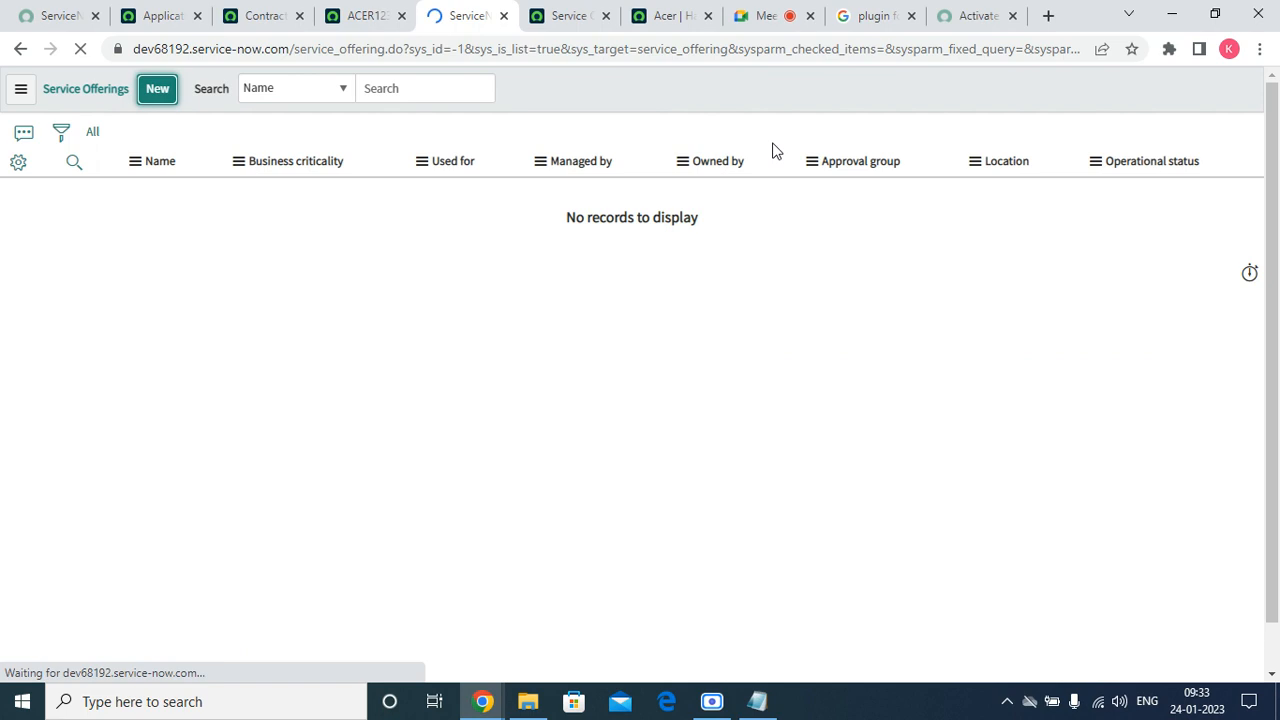
Name the new service offering 'tet'.
click(562, 17)
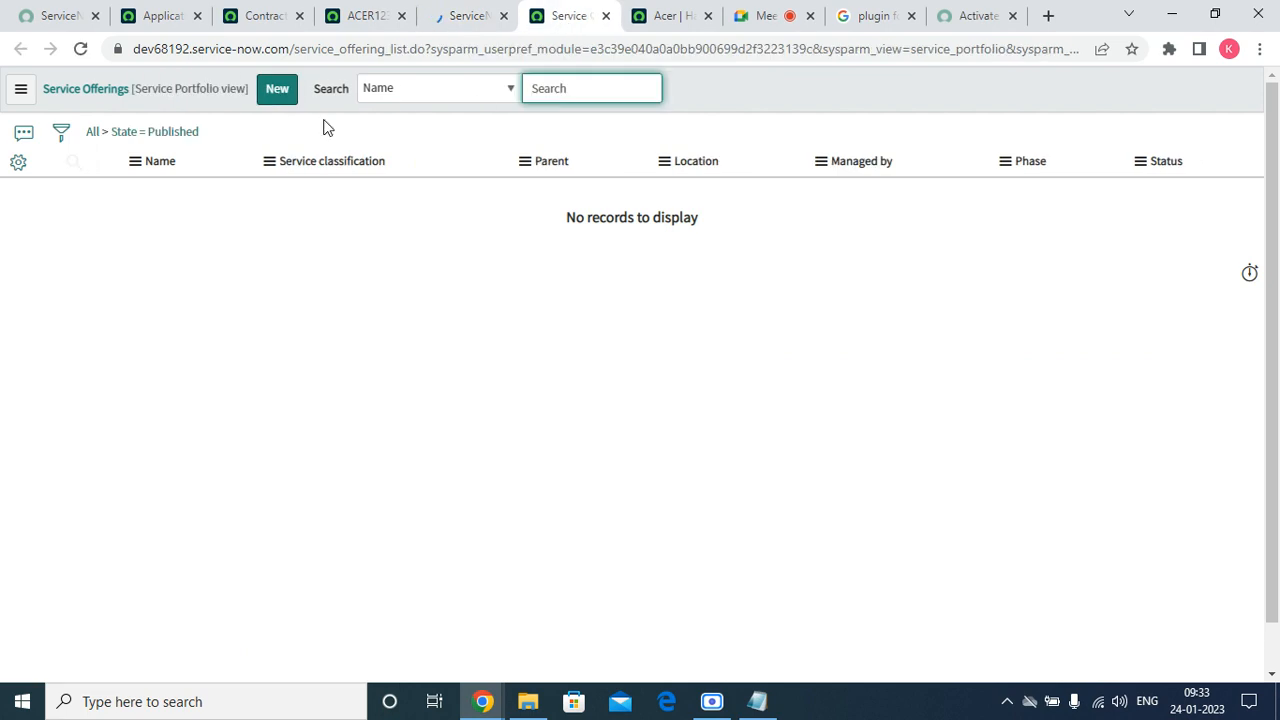
click(277, 90)
click(462, 15)
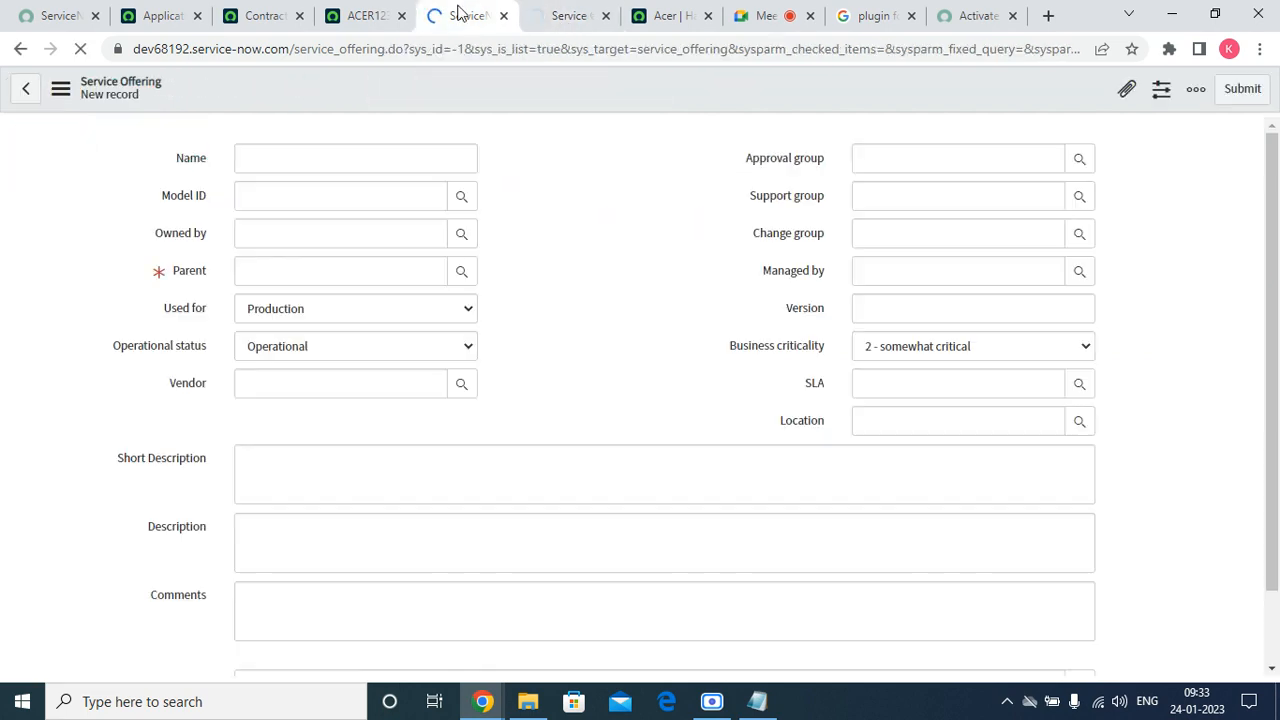
click(285, 161)
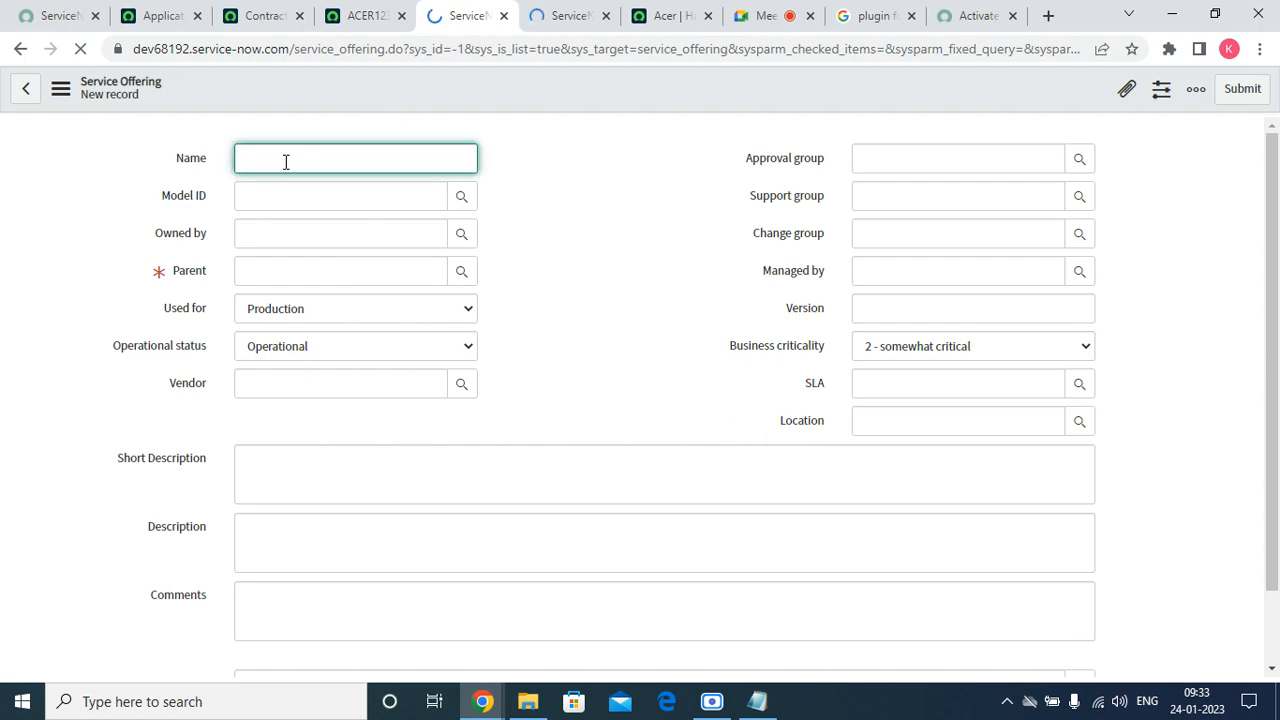
text(tet)
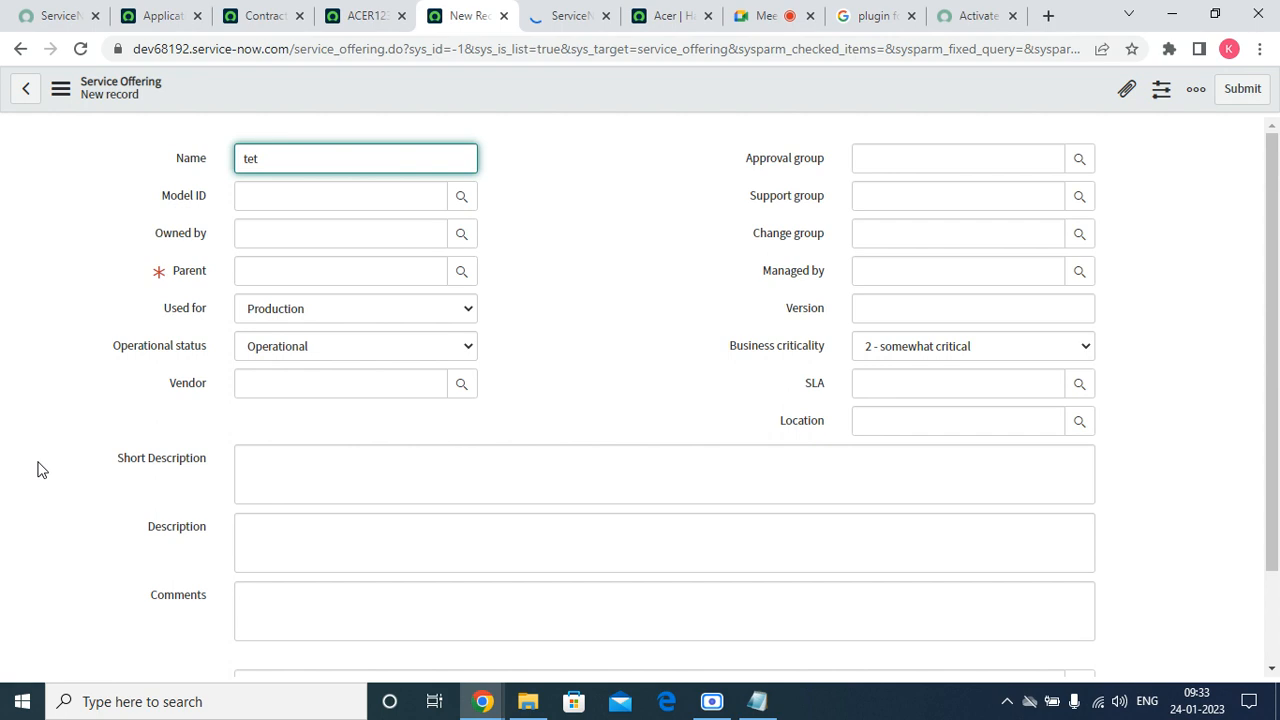
Set Model ID to Dell Inc. 7700FullHD and open the Parent services lookup.
click(280, 268)
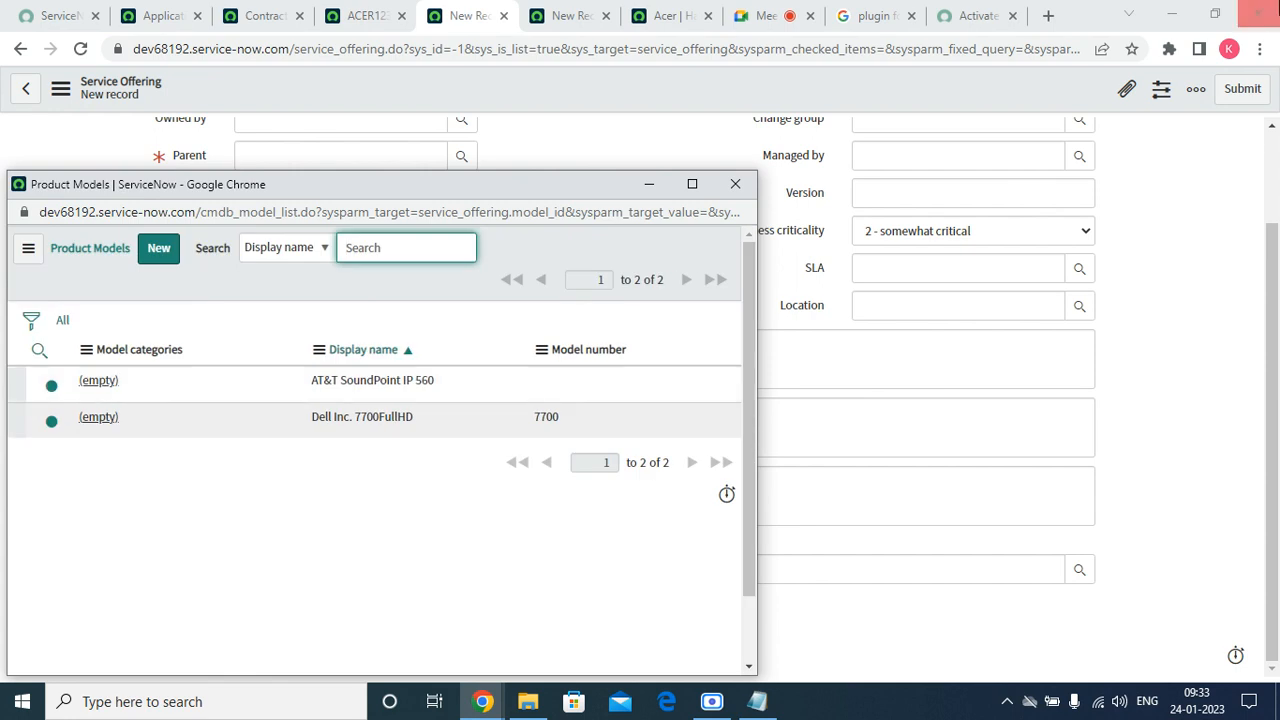
click(93, 428)
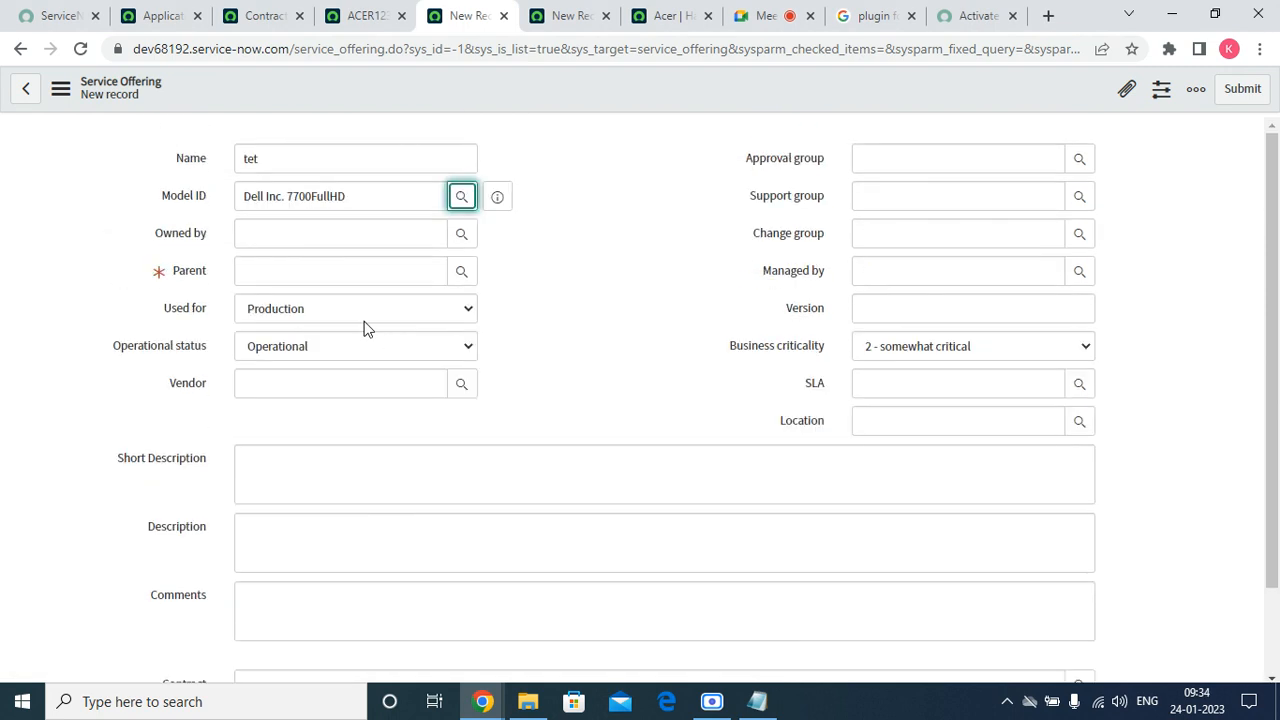
click(340, 271)
click(462, 272)
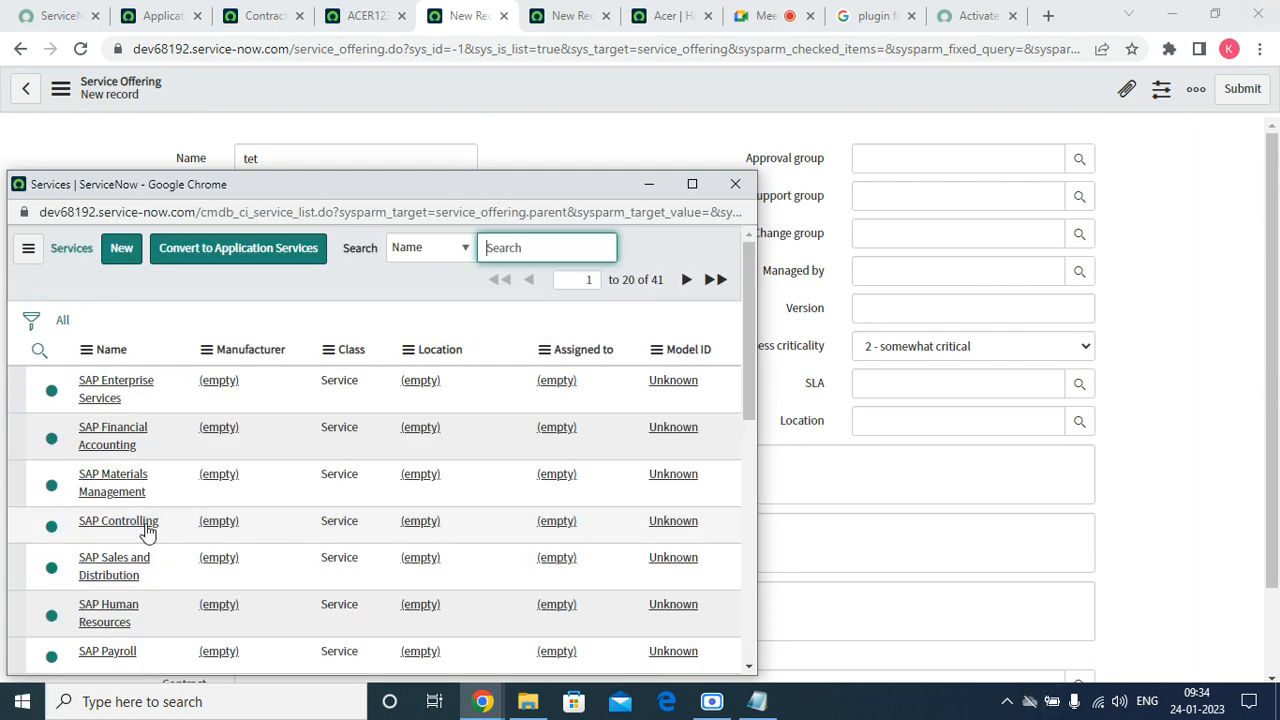
Set parent to SAP Enterprise Services and vendor to Acer, then open the Contracts lookup.
click(104, 397)
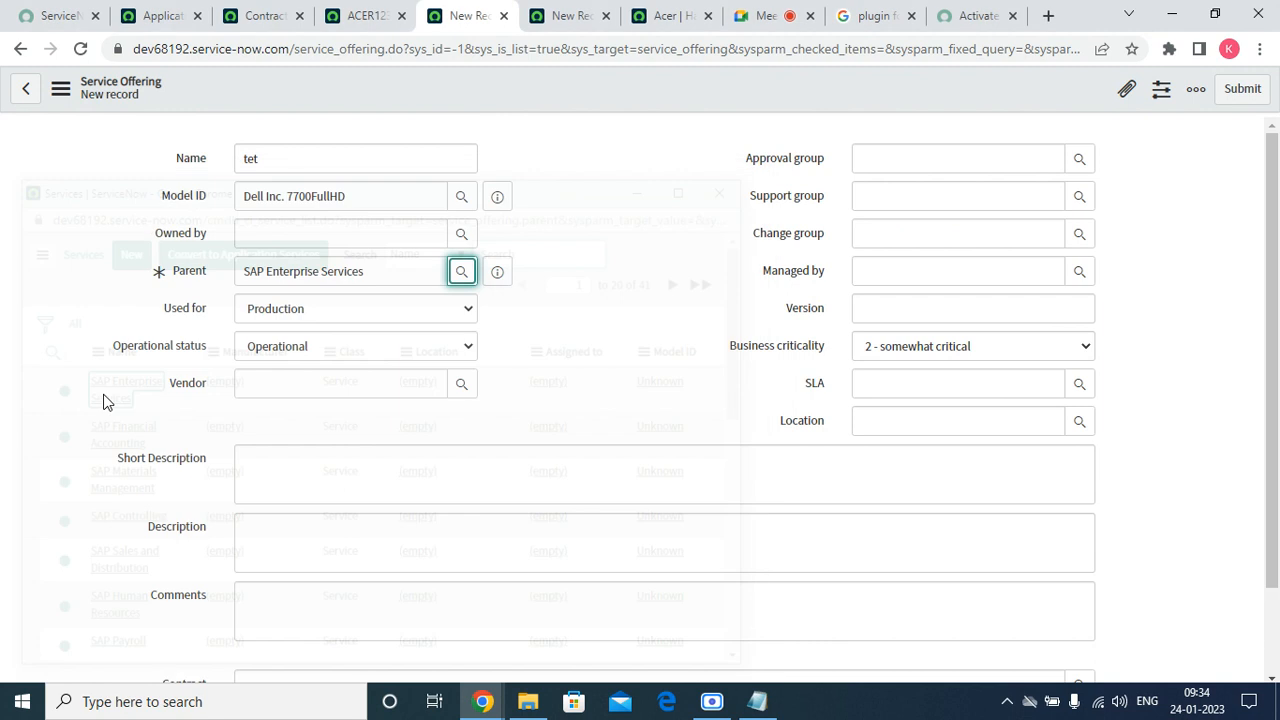
click(461, 385)
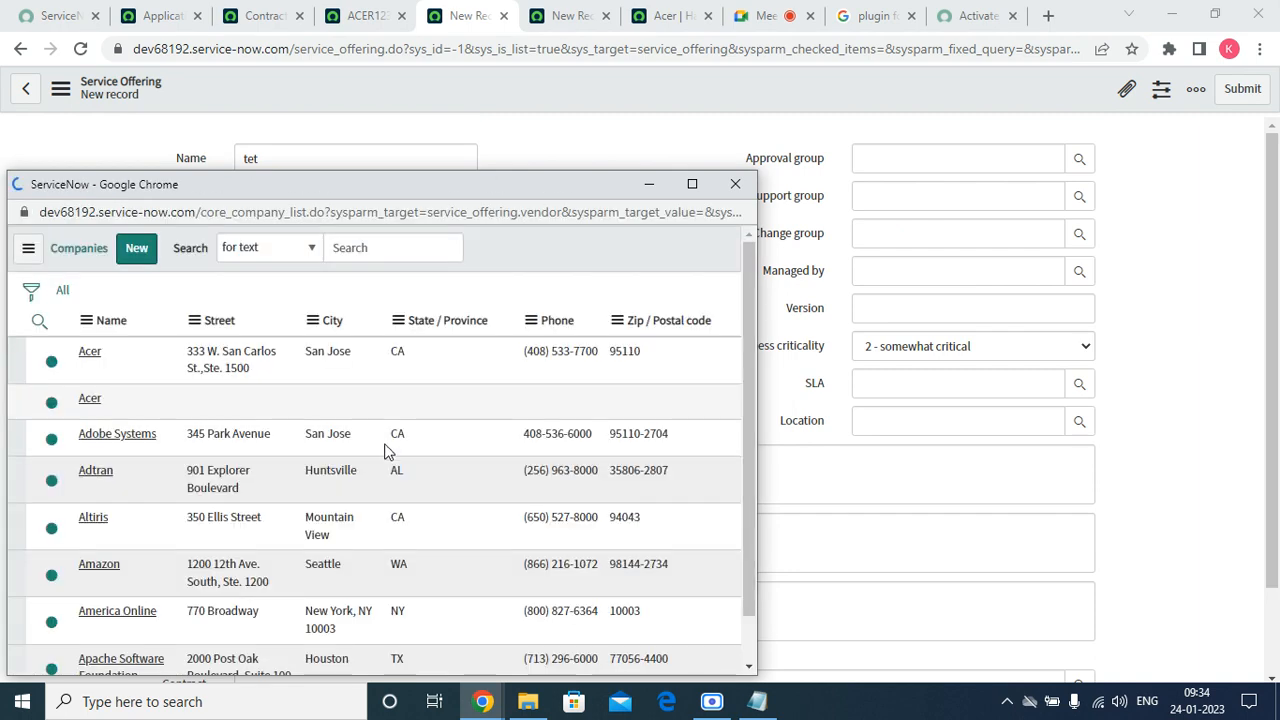
click(92, 428)
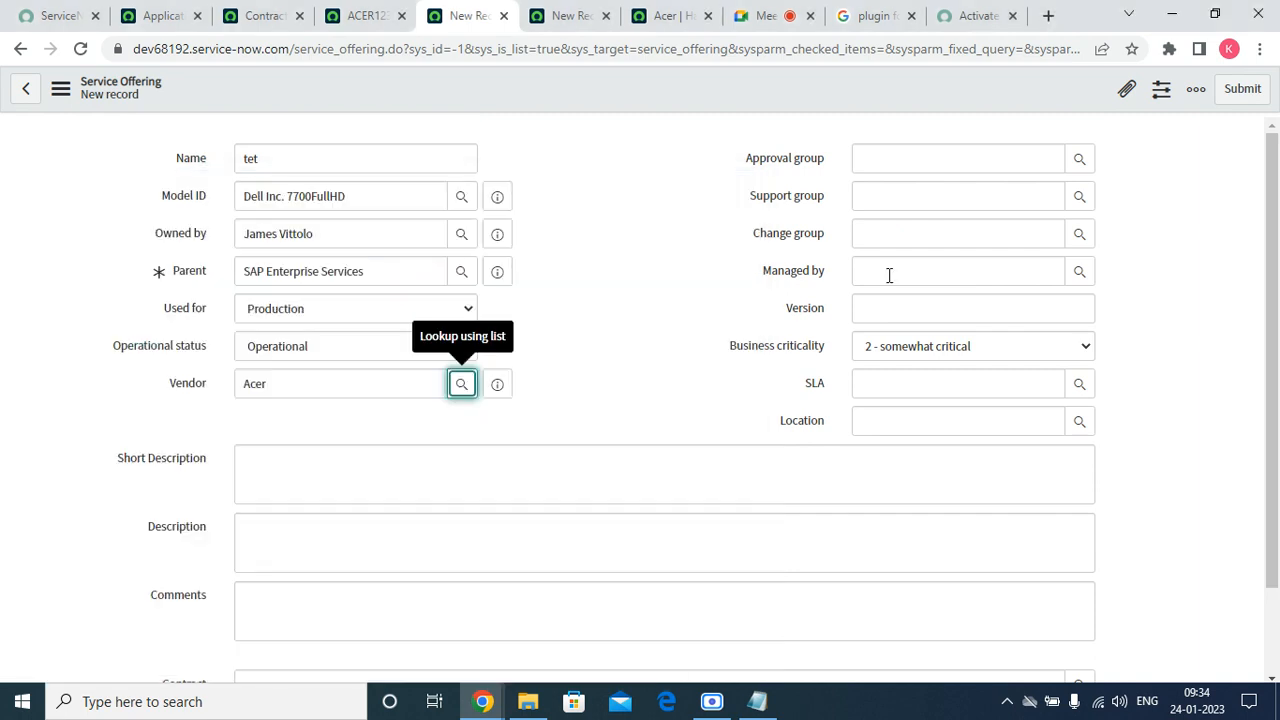
scroll(889, 220, down, 2)
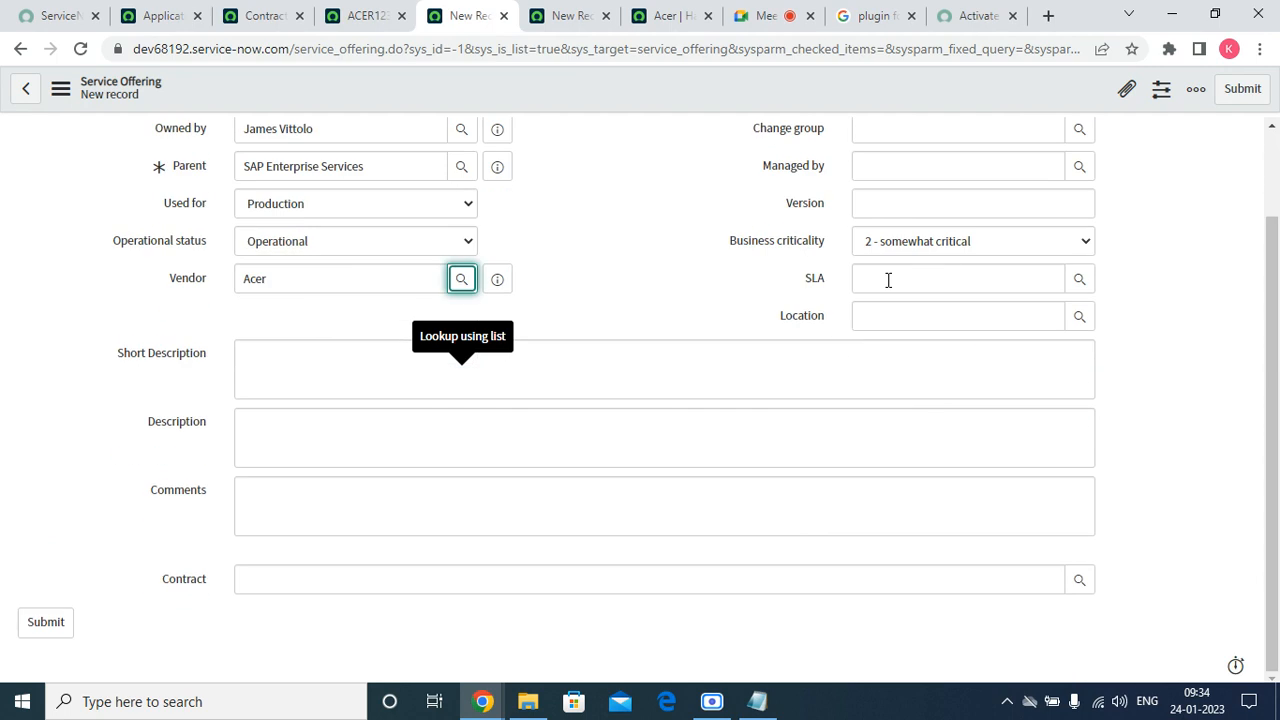
click(905, 243)
click(254, 511)
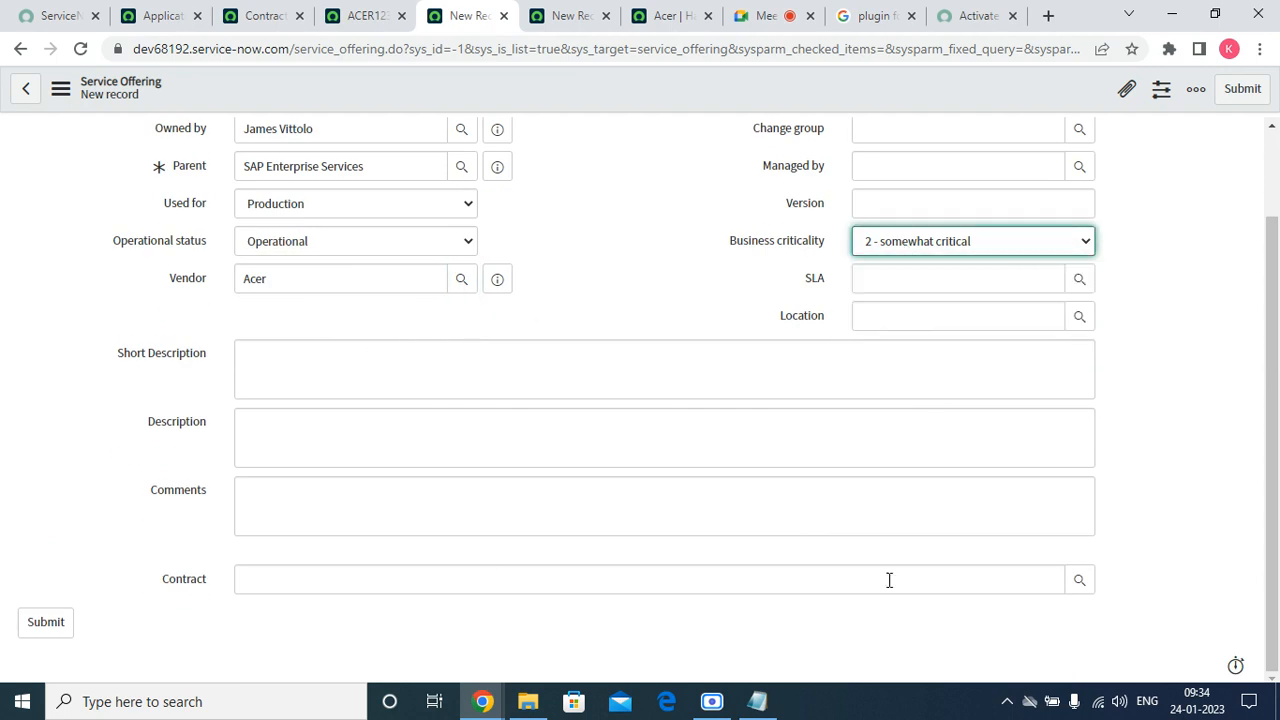
click(1080, 582)
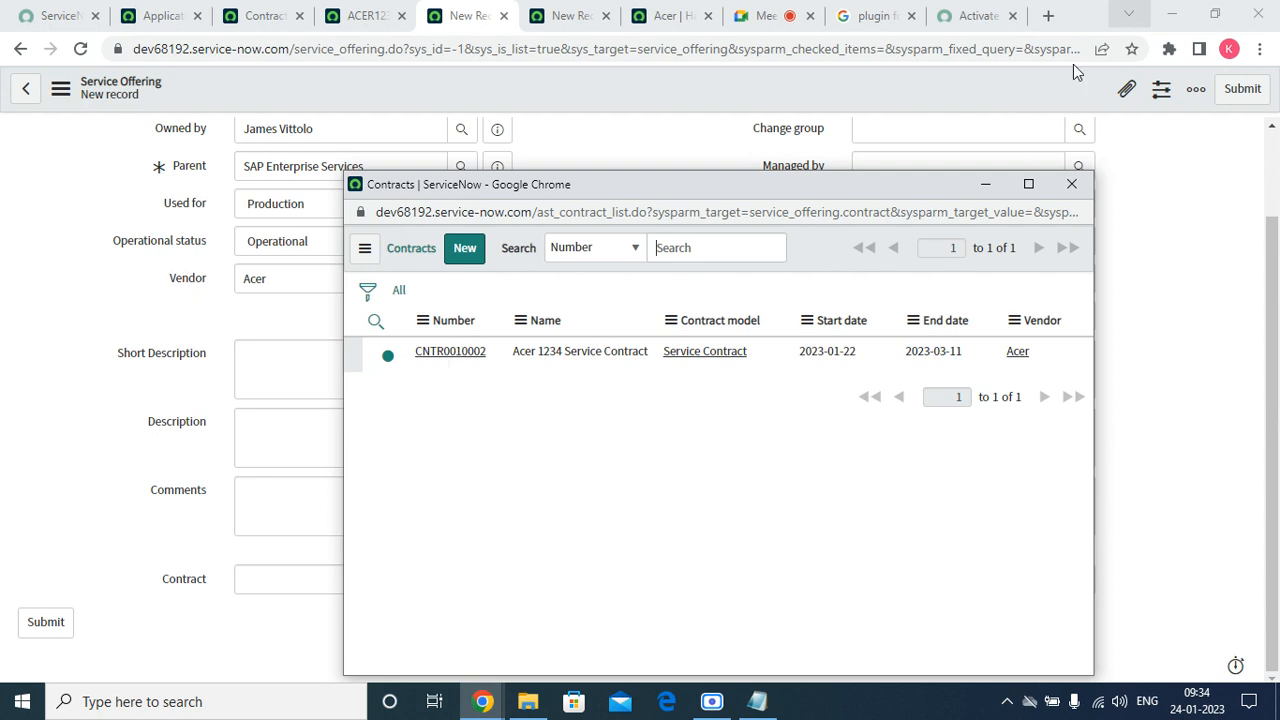
Link the Acer 1234 Service Contract and the Finance 99.99 SLA to the offering.
click(478, 358)
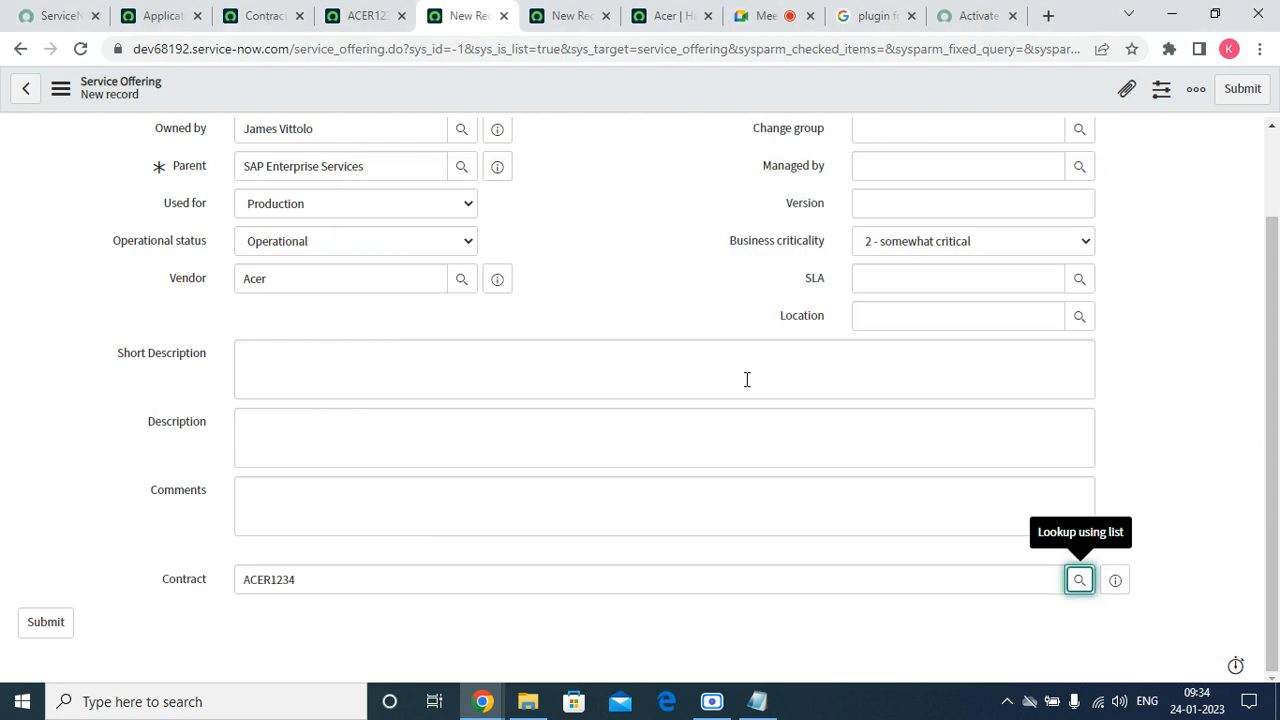
scroll(781, 421, up, 1)
click(871, 389)
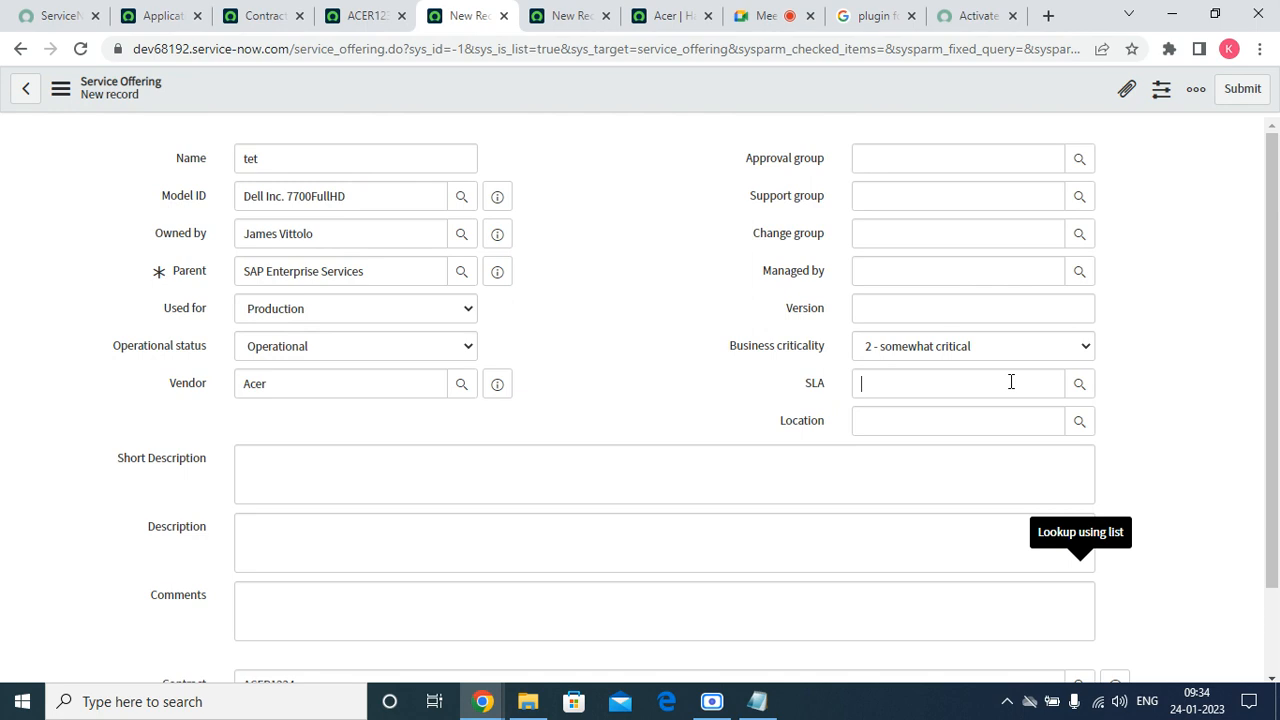
click(1079, 384)
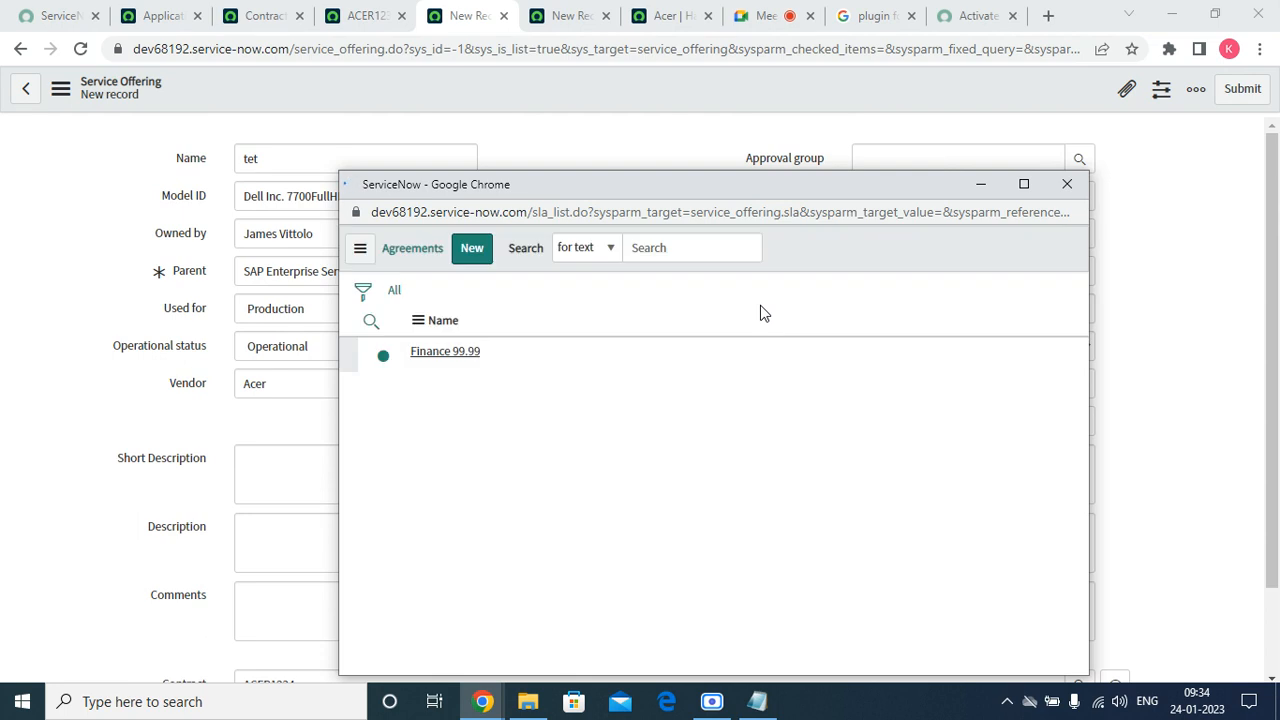
click(450, 358)
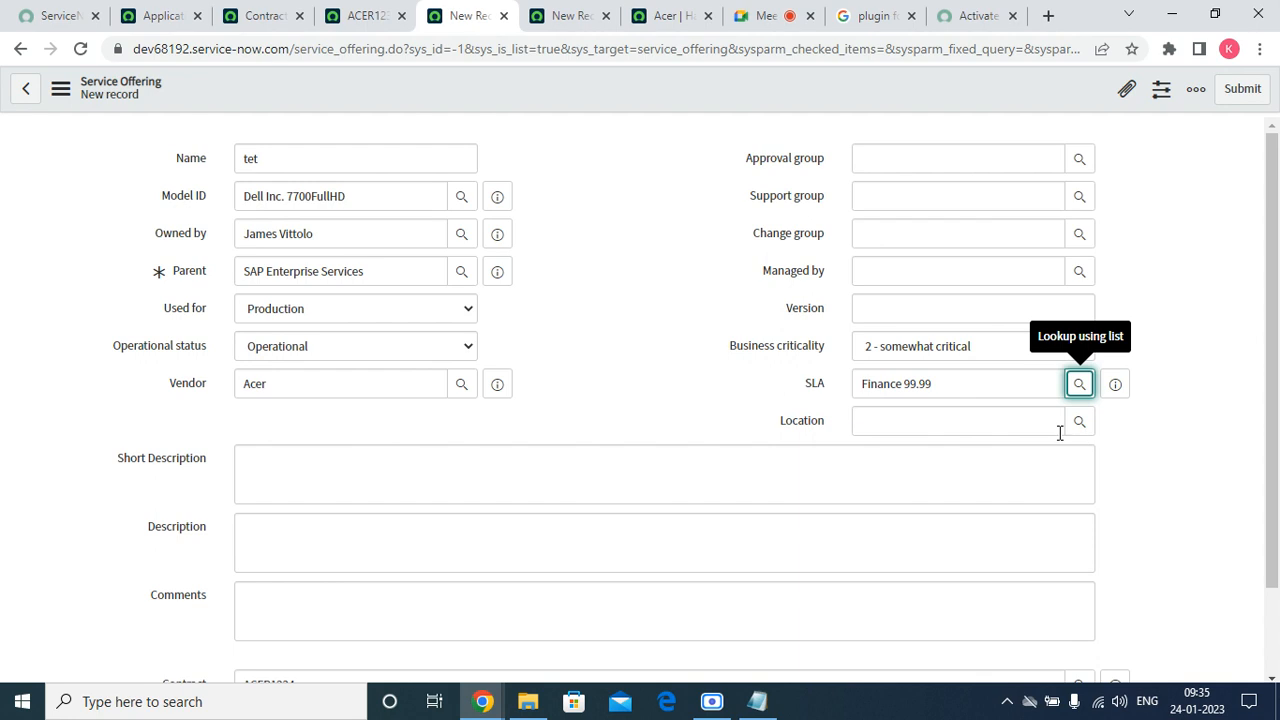
Check the Version field and submit the tet service offering.
click(861, 312)
click(908, 170)
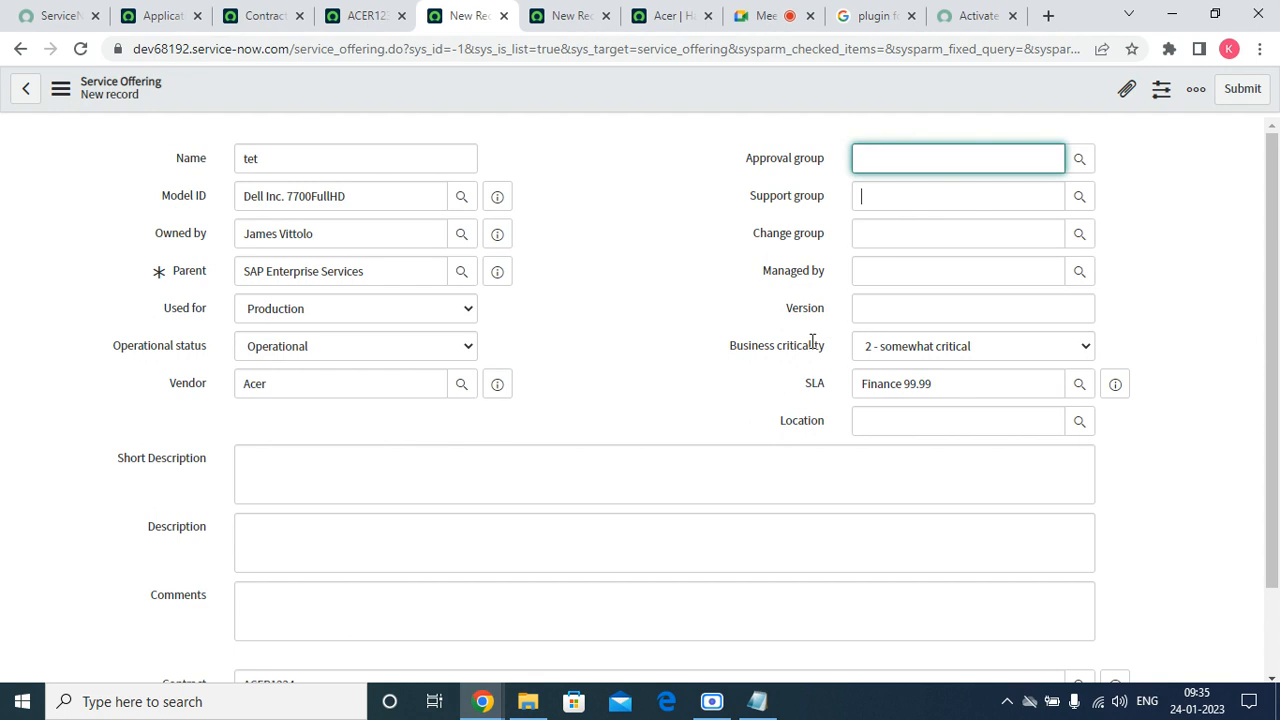
click(858, 312)
scroll(275, 538, down, 3)
scroll(1257, 180, up, 3)
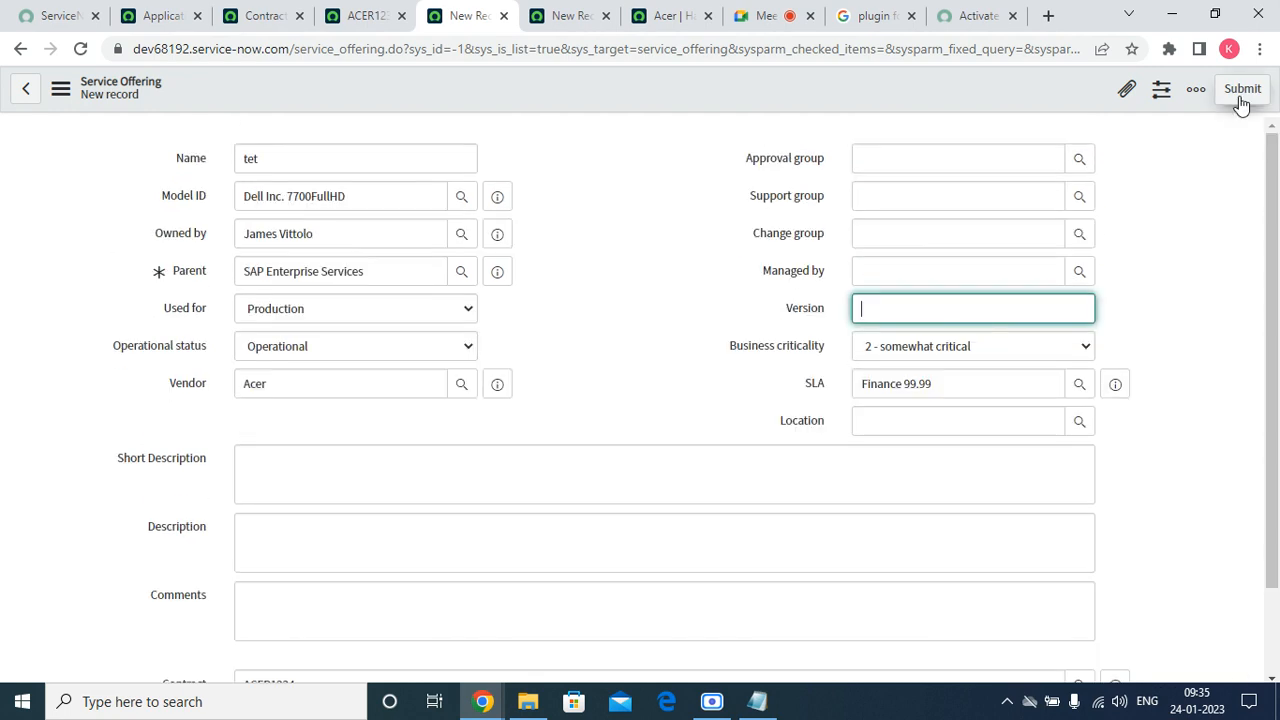
click(1240, 100)
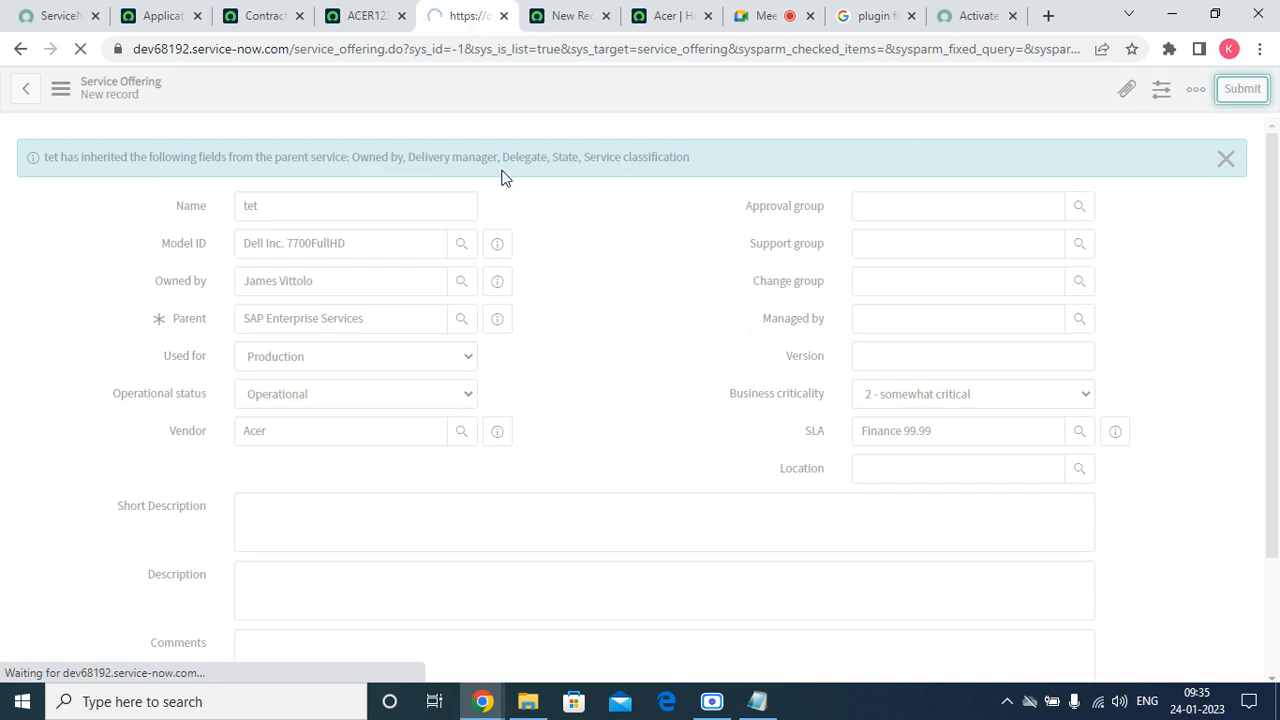
Reload the ACER1234 contract form and scroll to its Service Offerings related list.
click(362, 16)
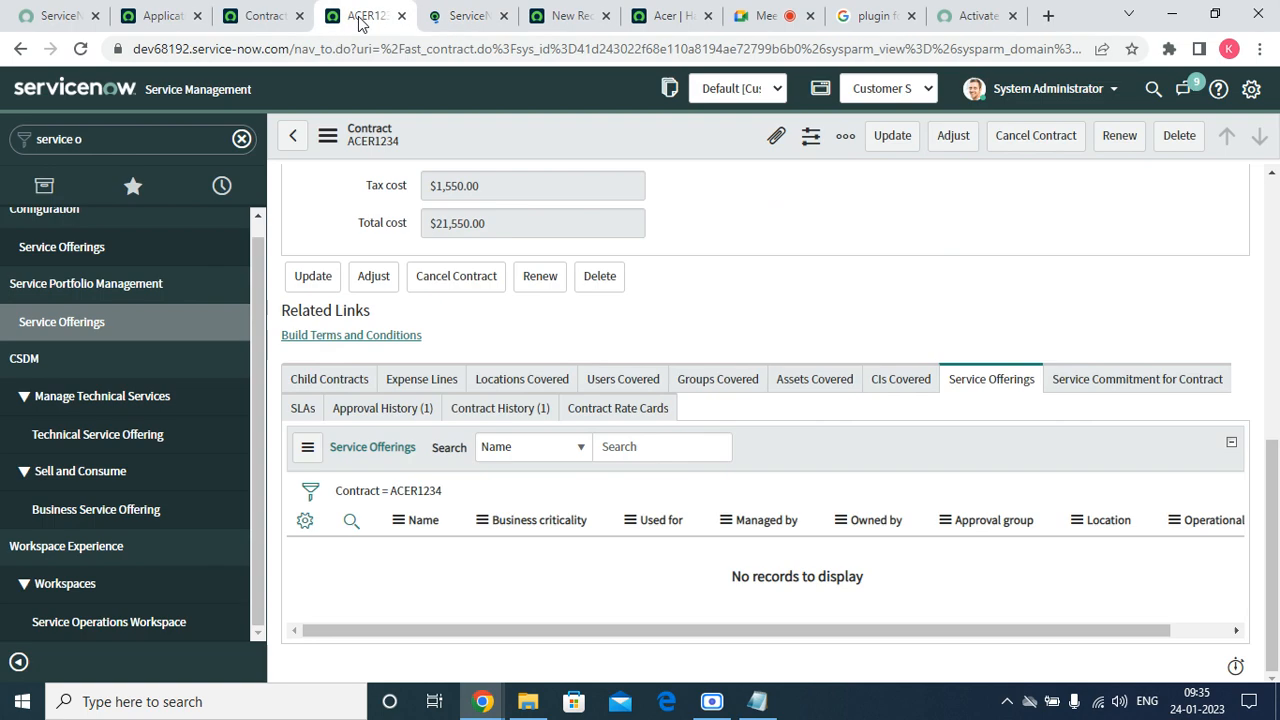
click(327, 136)
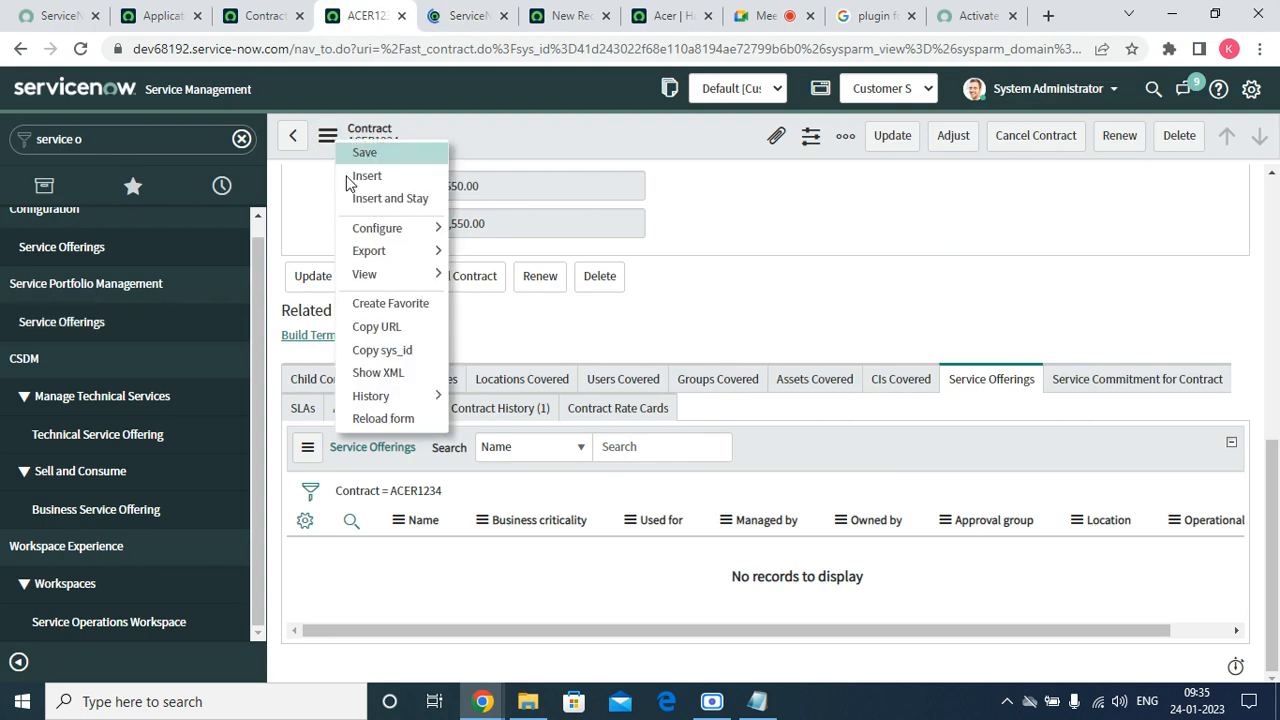
click(385, 418)
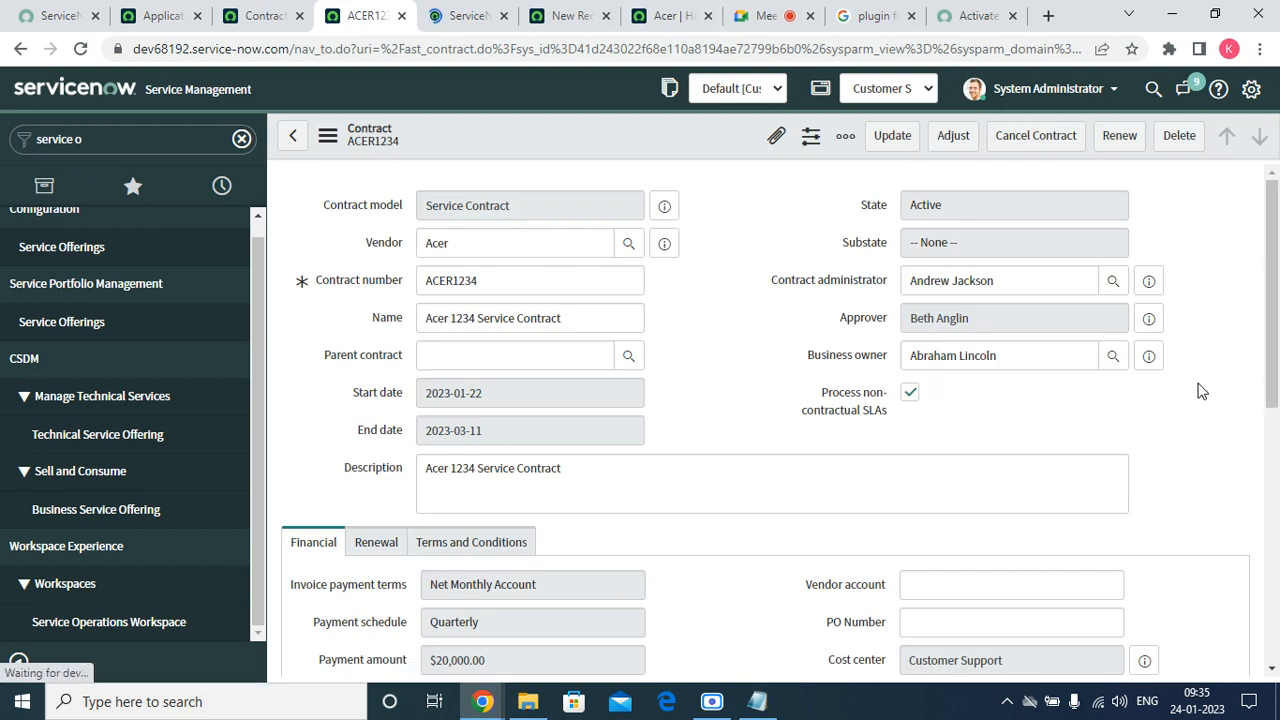
scroll(1084, 378, down, 6)
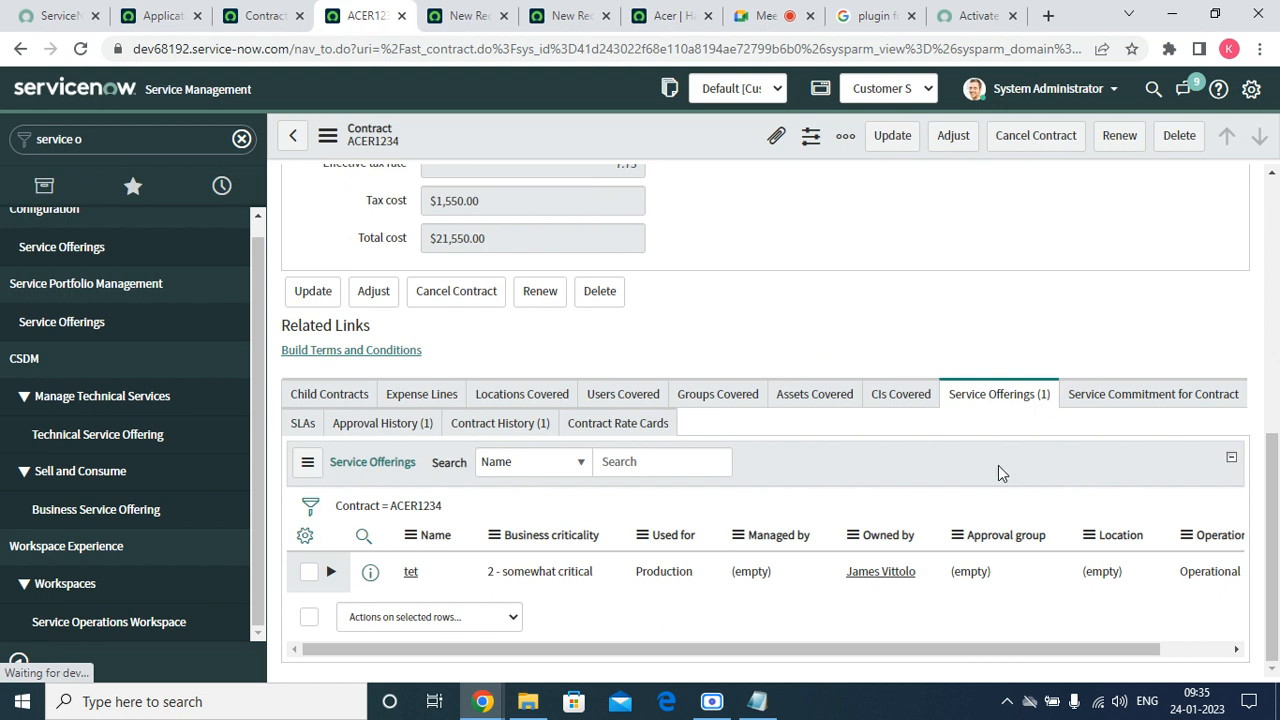
click(104, 145)
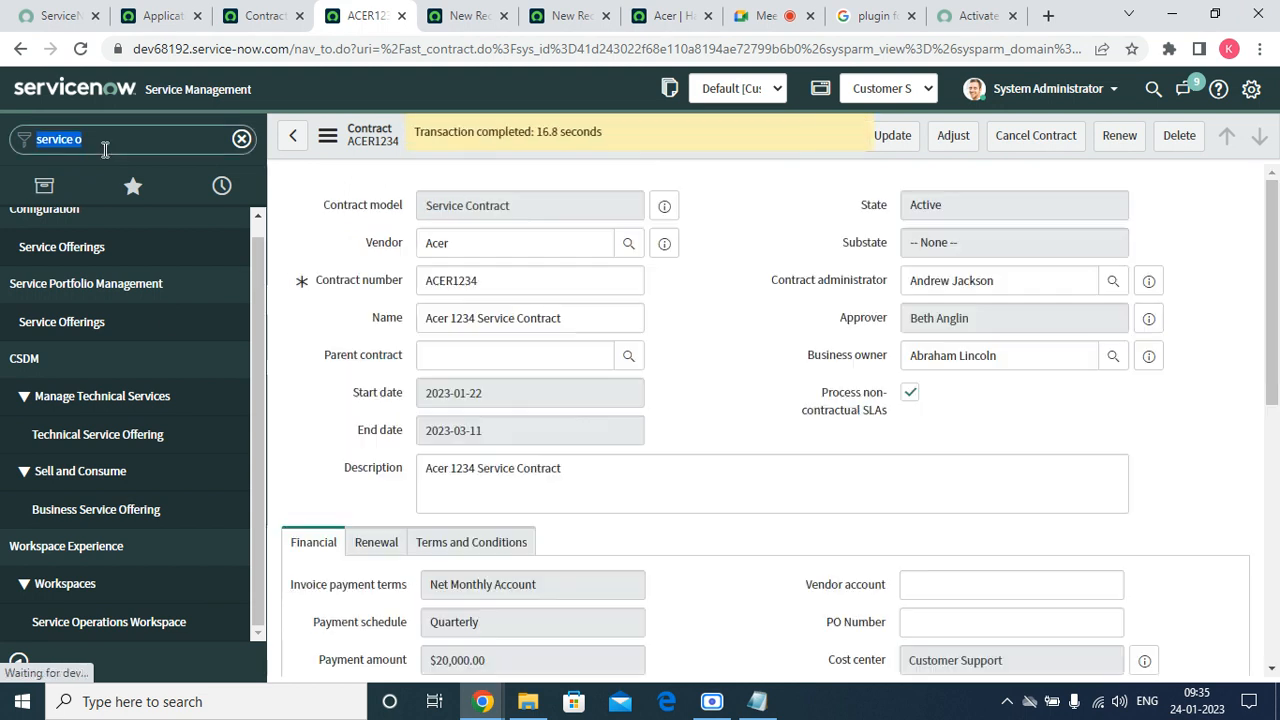
Filter the navigator for 'contra', favourite Entitlements, and open the Entitlements list.
text(en)
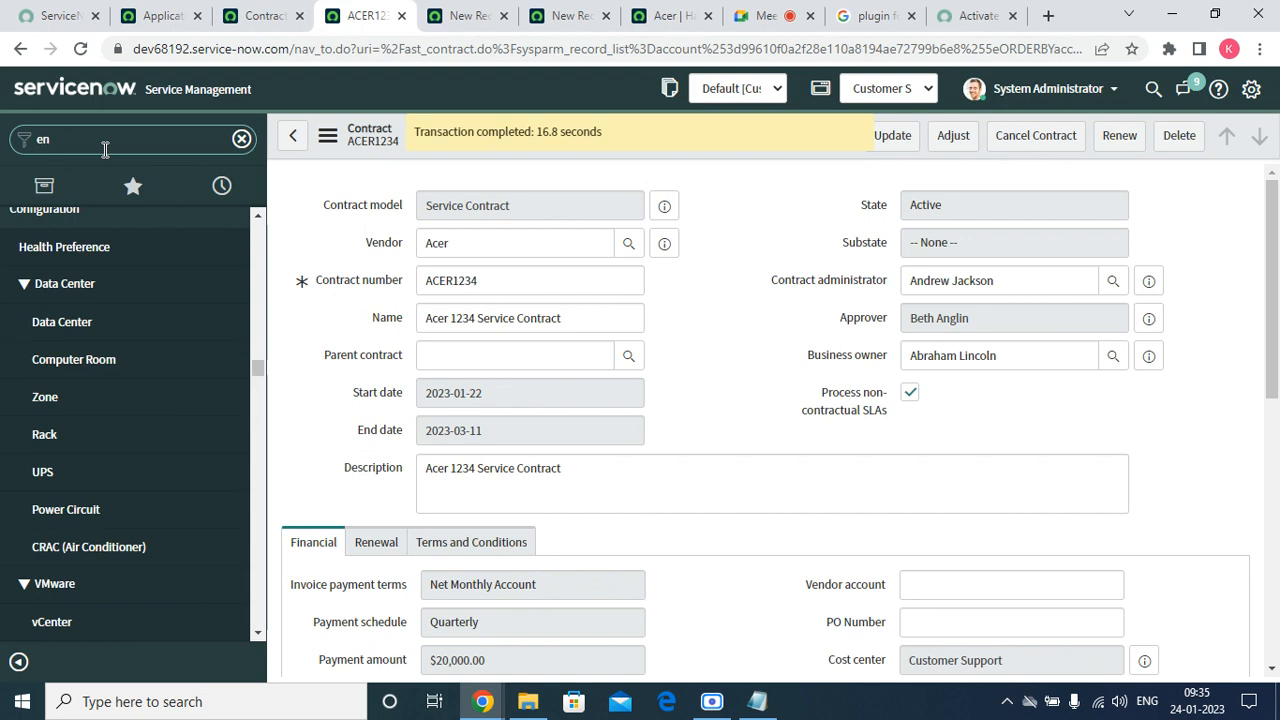
text(ti)
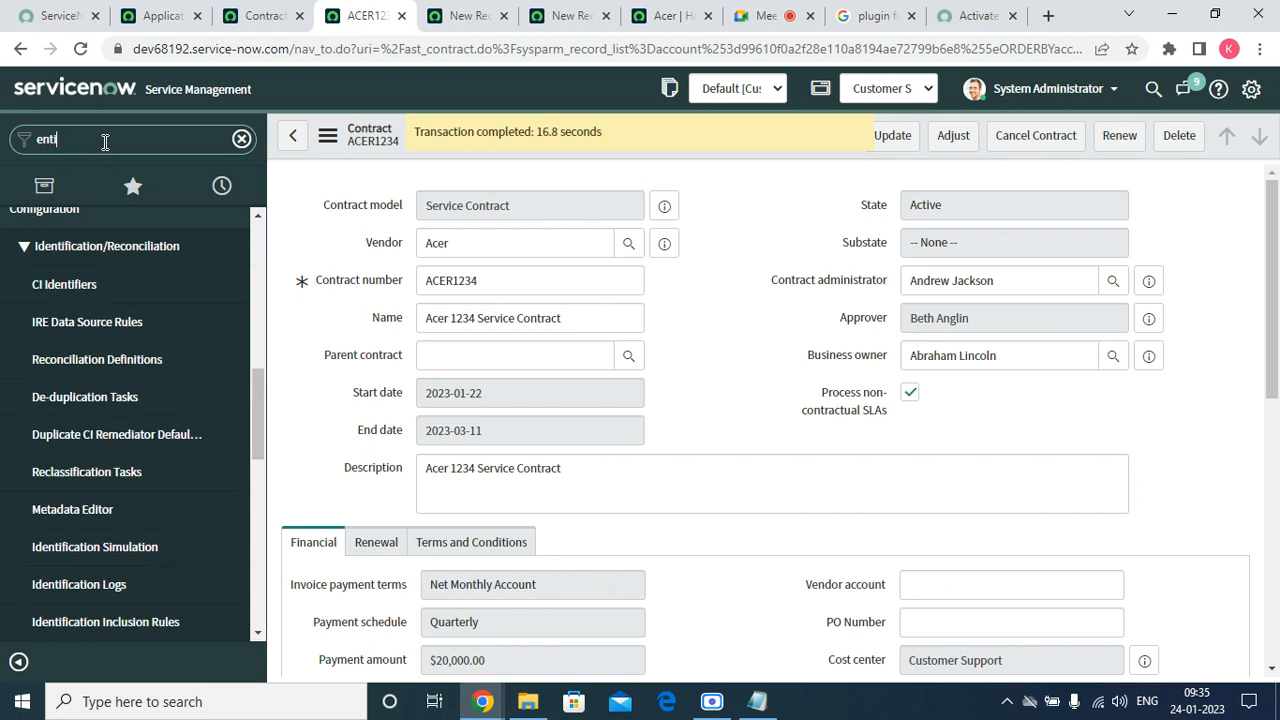
click(104, 142)
text(c)
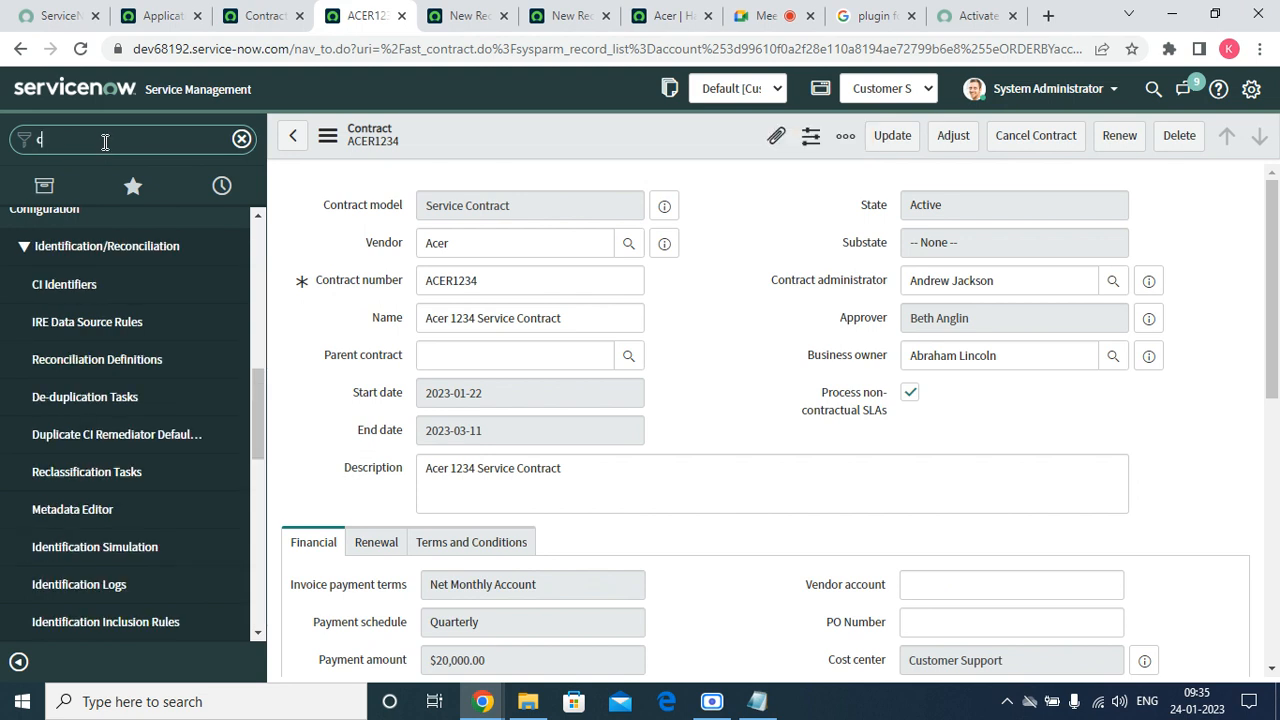
text(ontra)
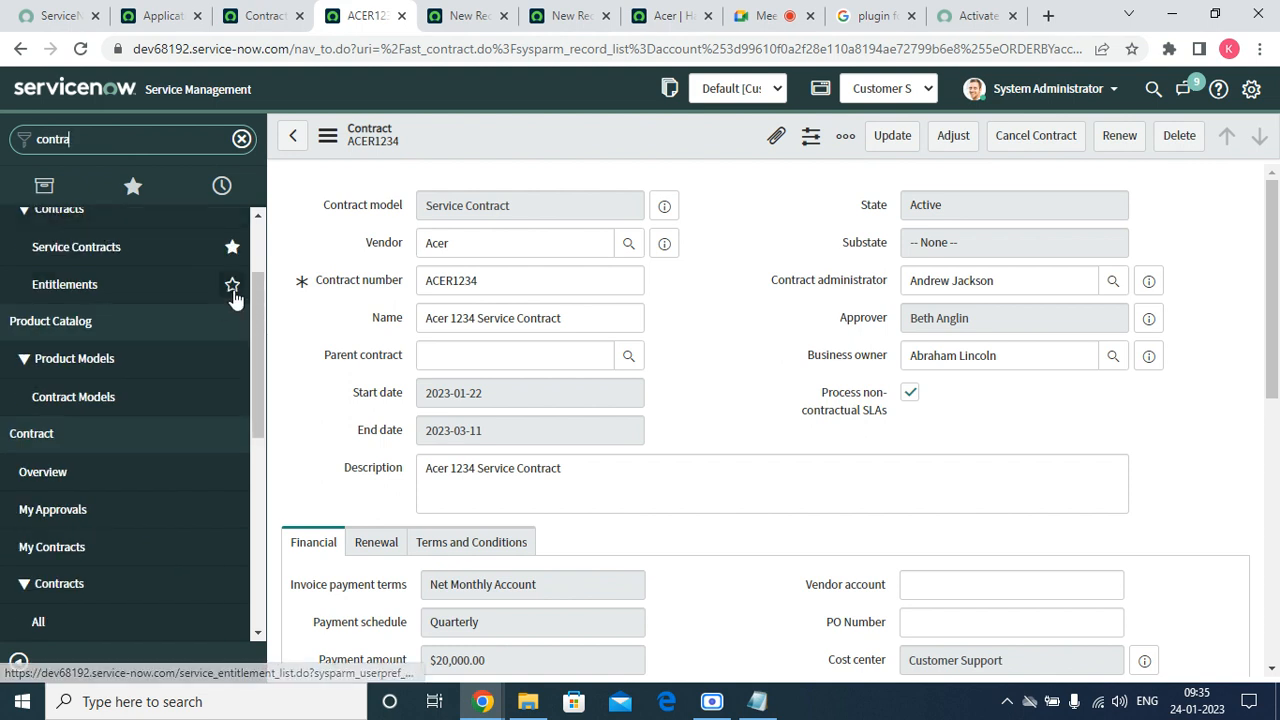
click(232, 285)
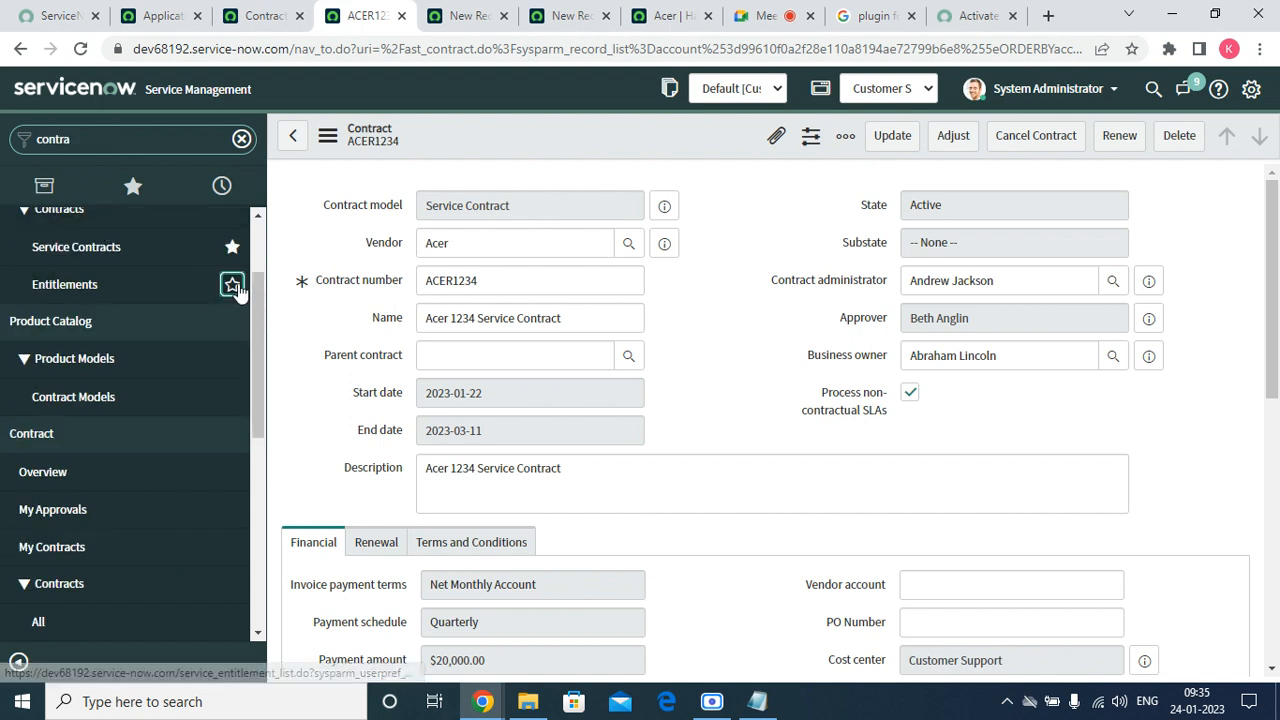
click(70, 288)
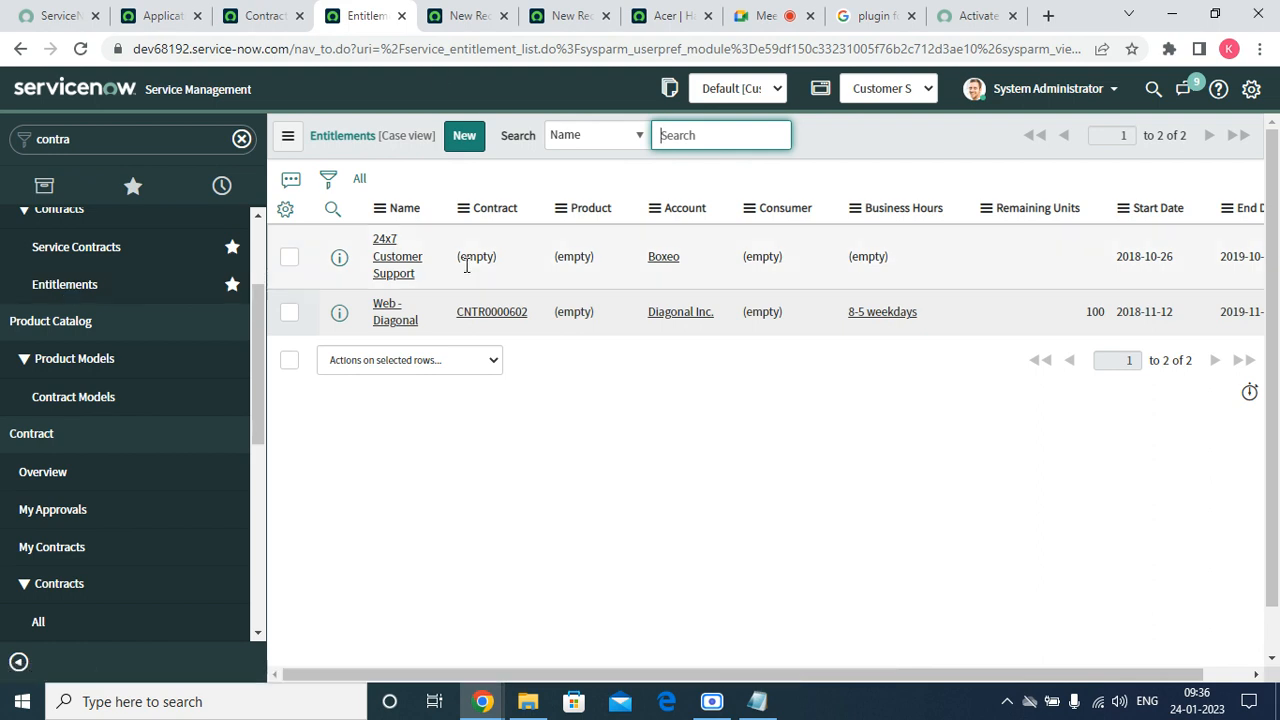
click(464, 138)
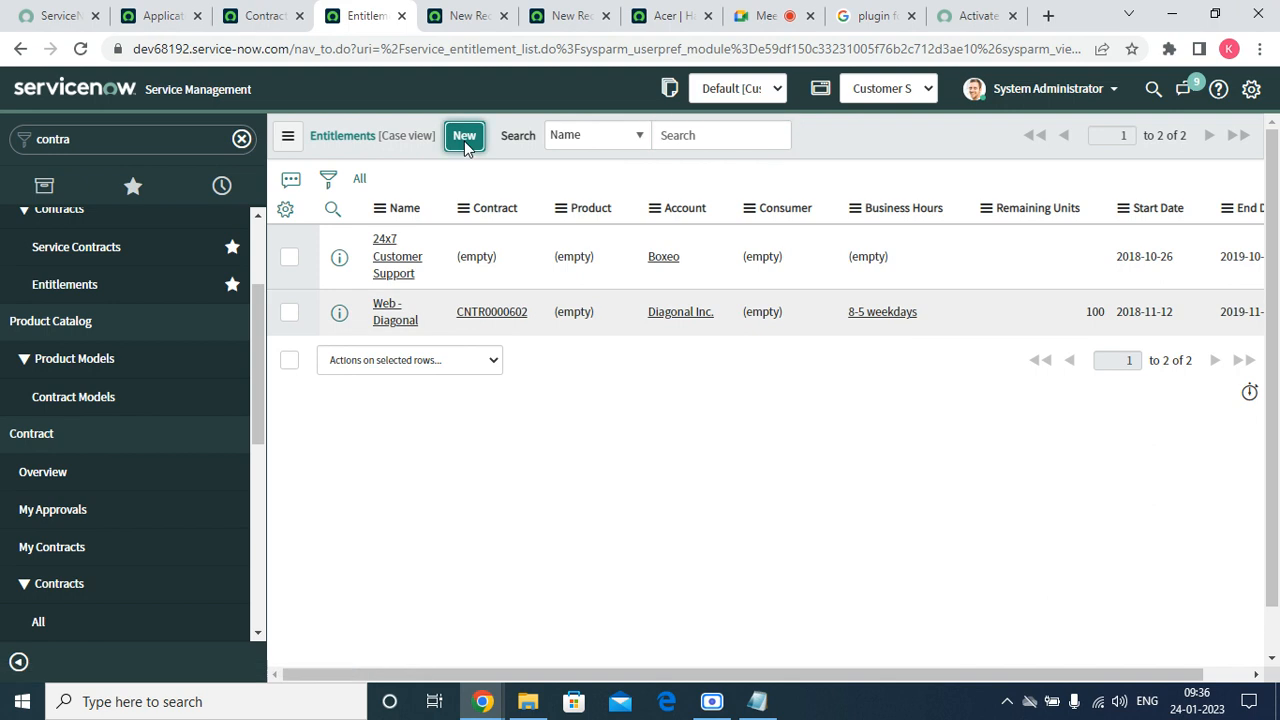
Close the two leftover unused new-record pages.
click(475, 30)
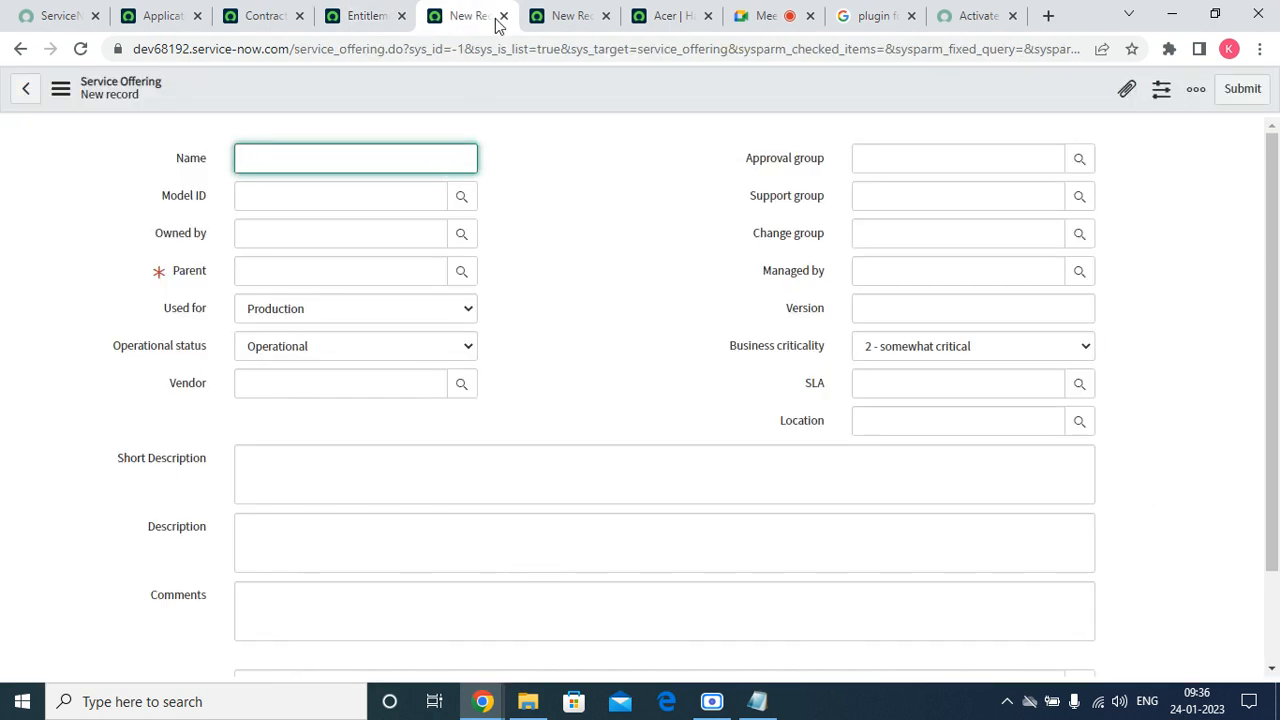
click(505, 17)
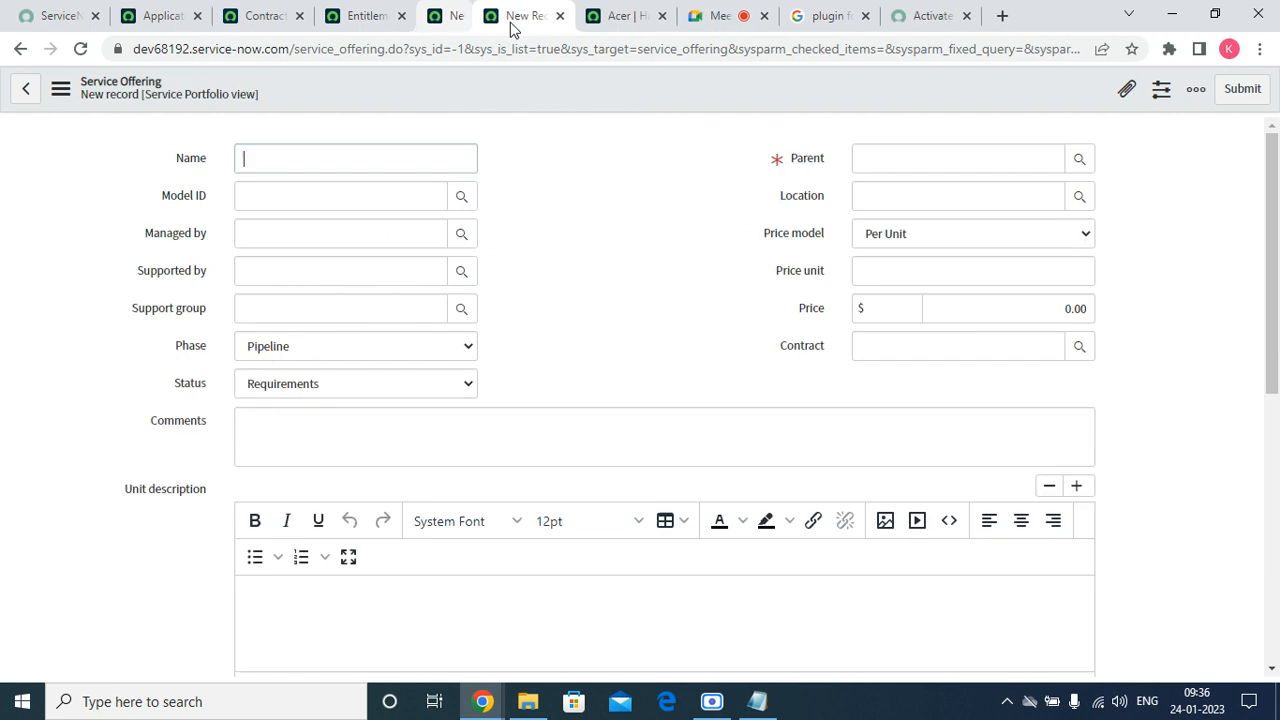
click(505, 17)
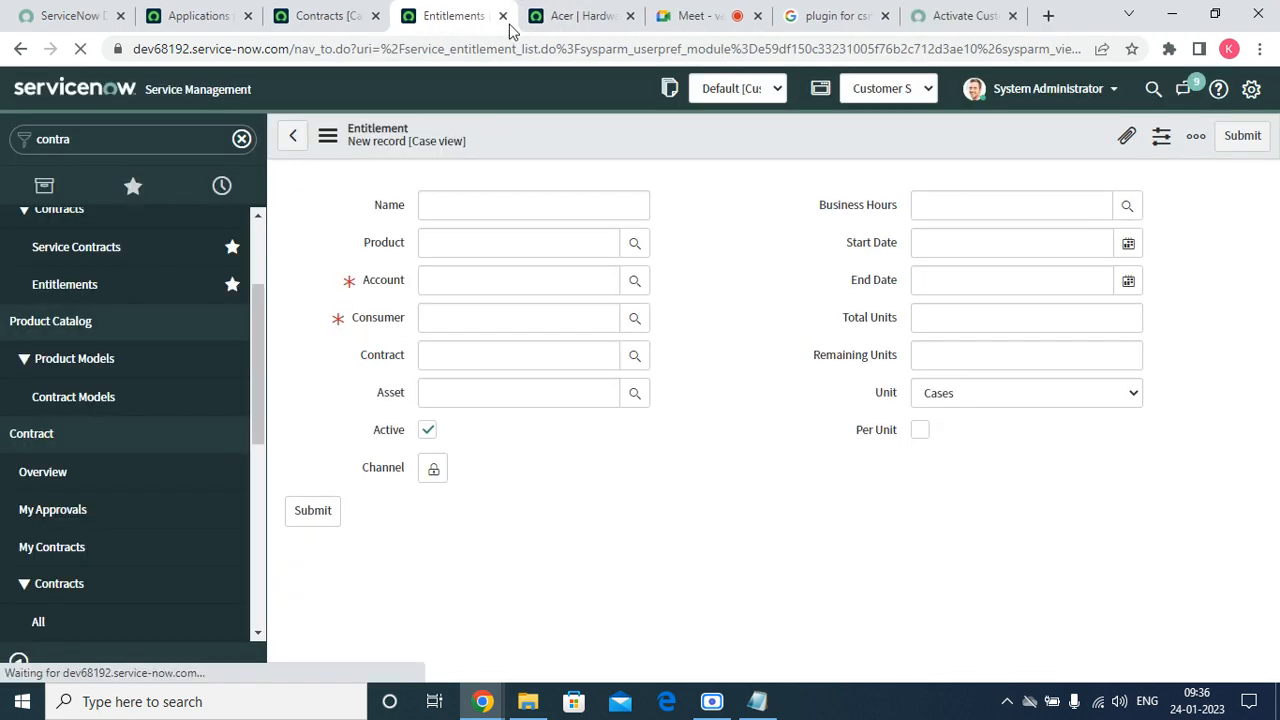
Set the entitlement's Account to Advanced Super Routing from the Accounts lookup.
click(439, 286)
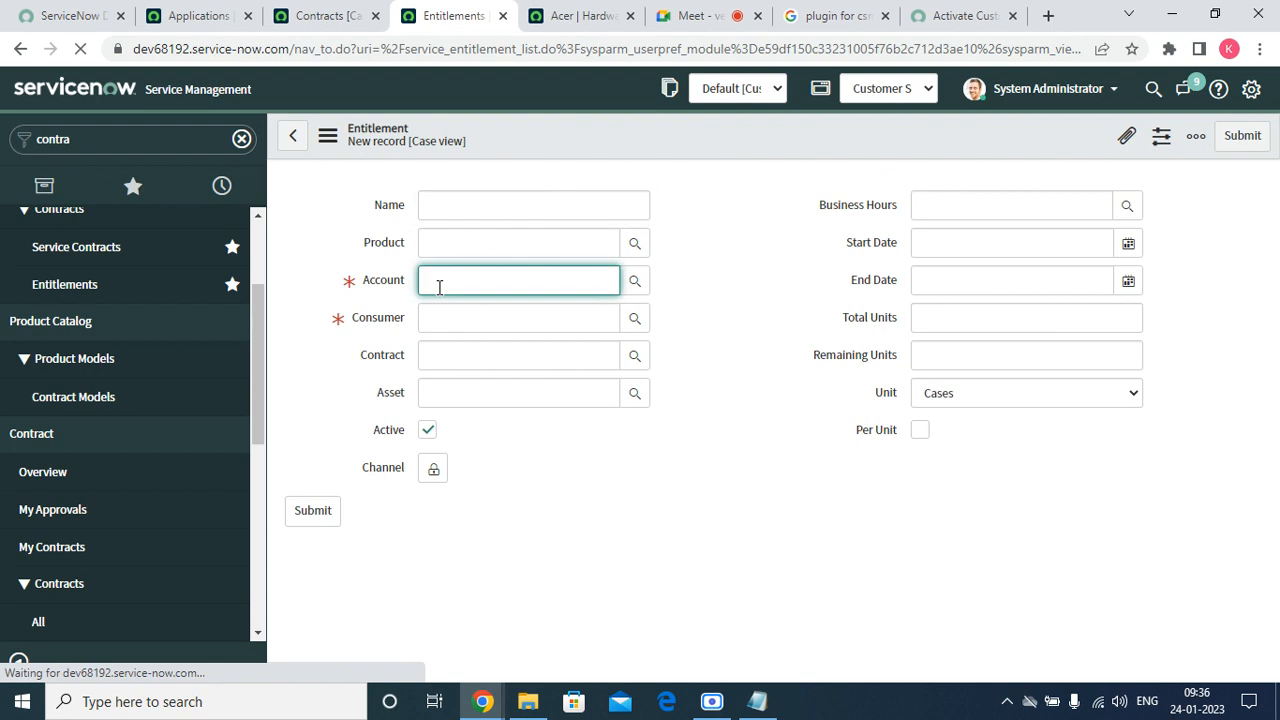
click(632, 283)
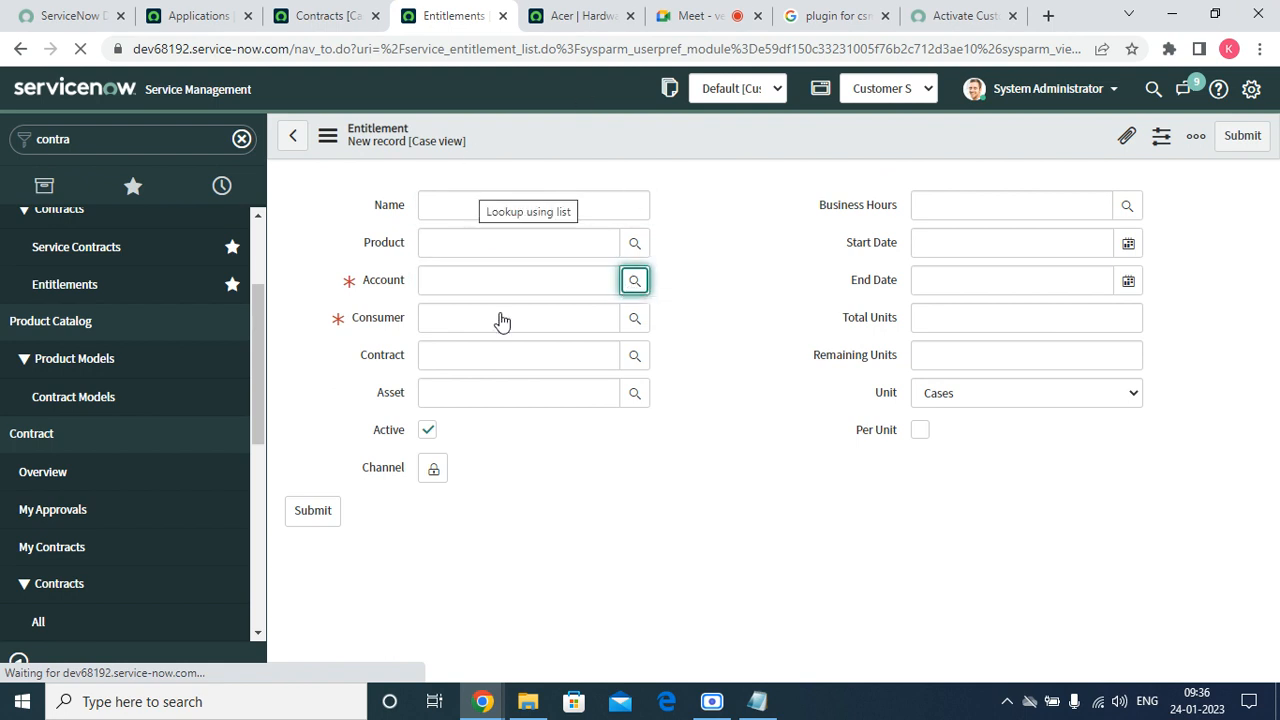
click(634, 281)
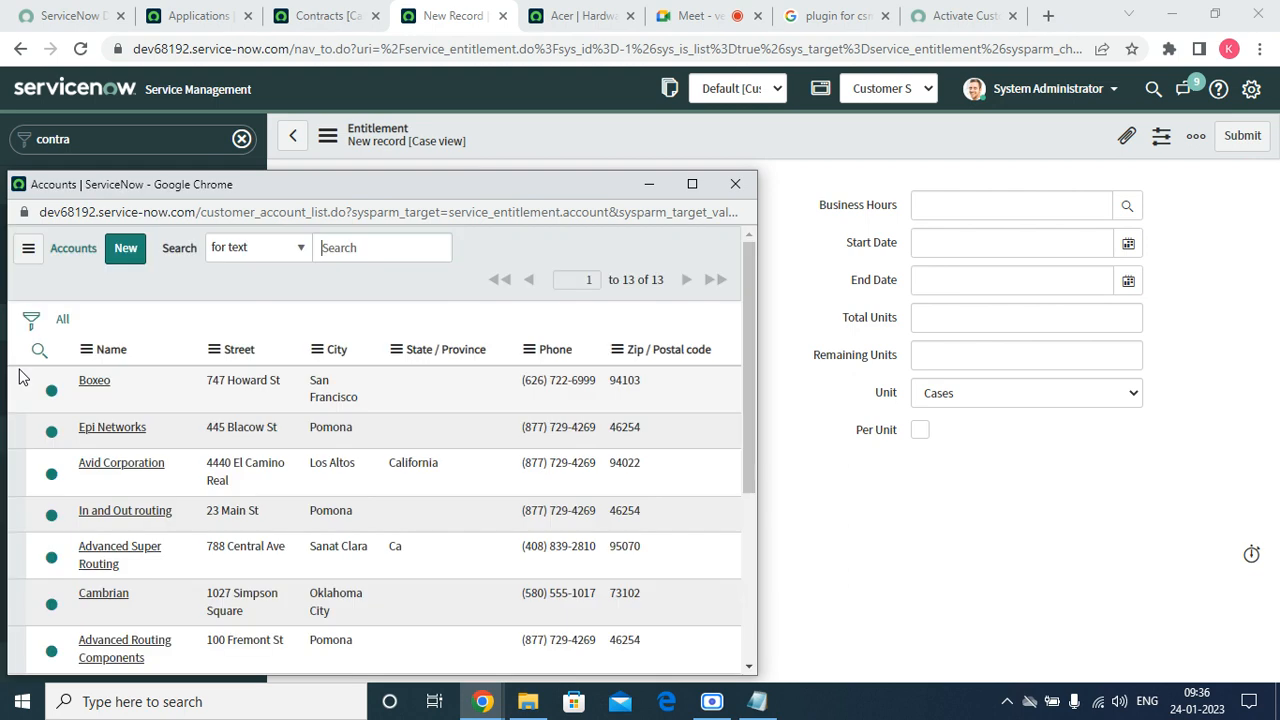
scroll(408, 408, down, 3)
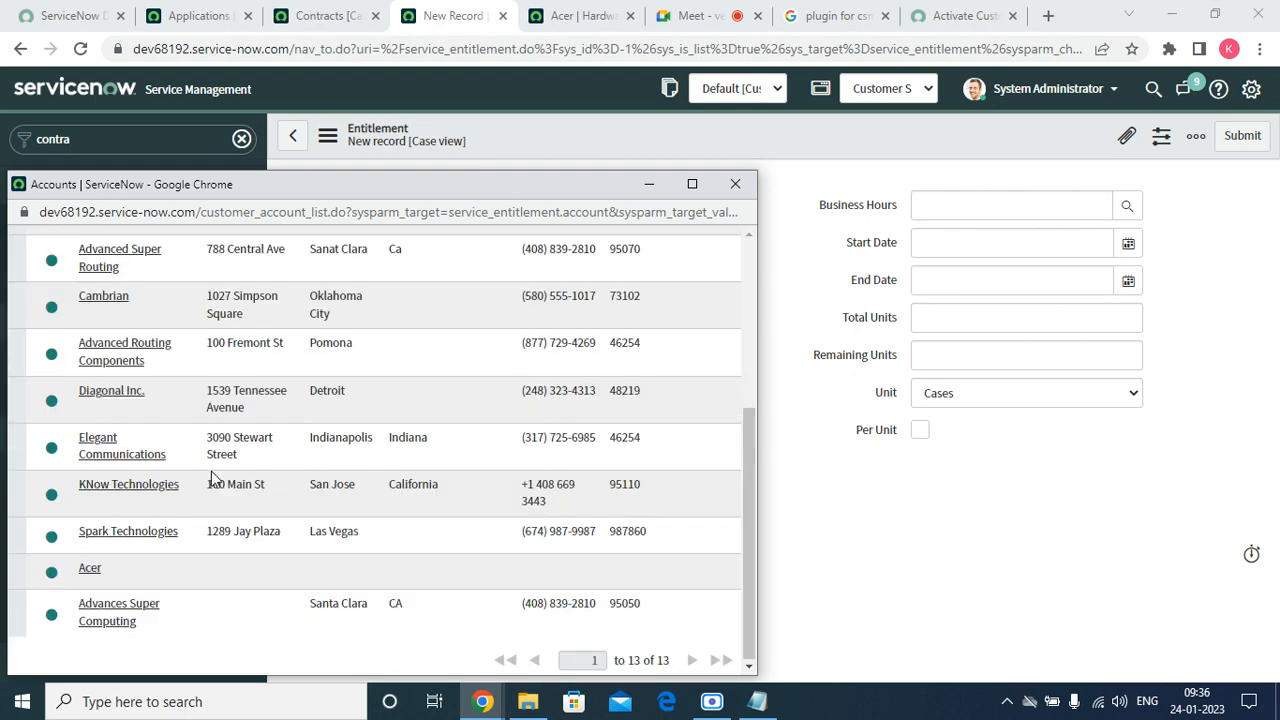
scroll(212, 480, up, 5)
scroll(136, 499, down, 5)
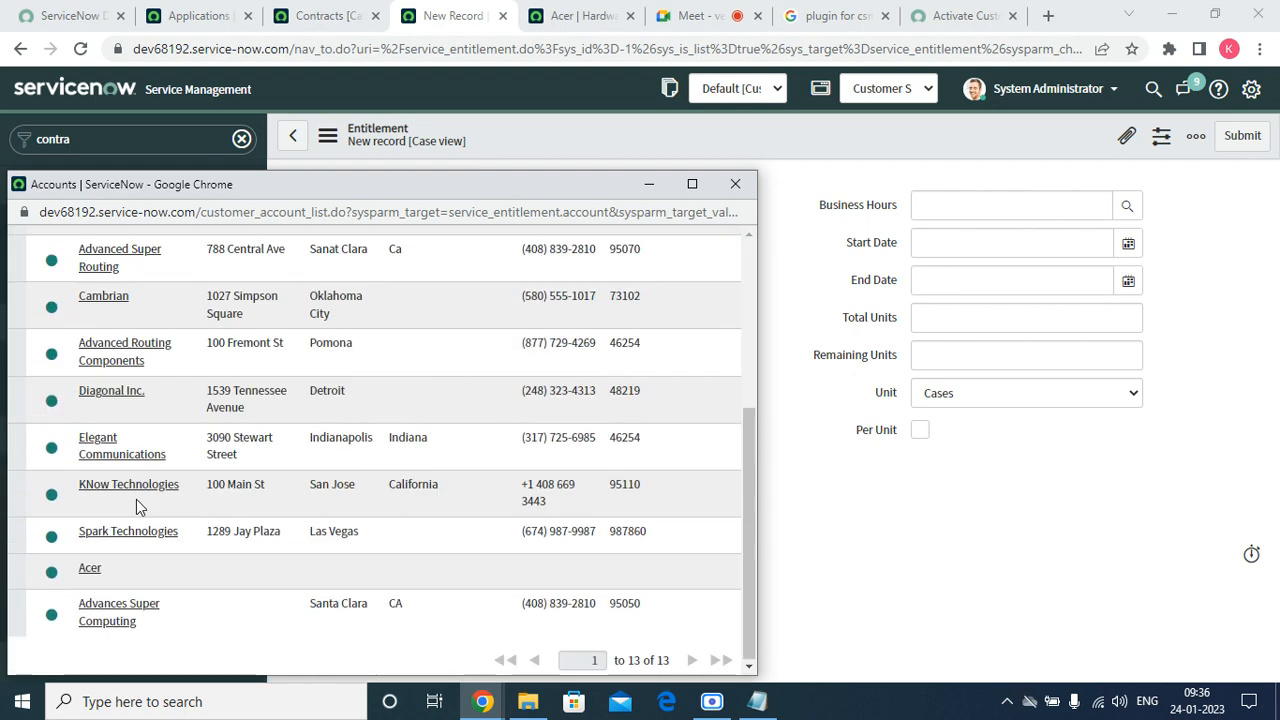
click(89, 569)
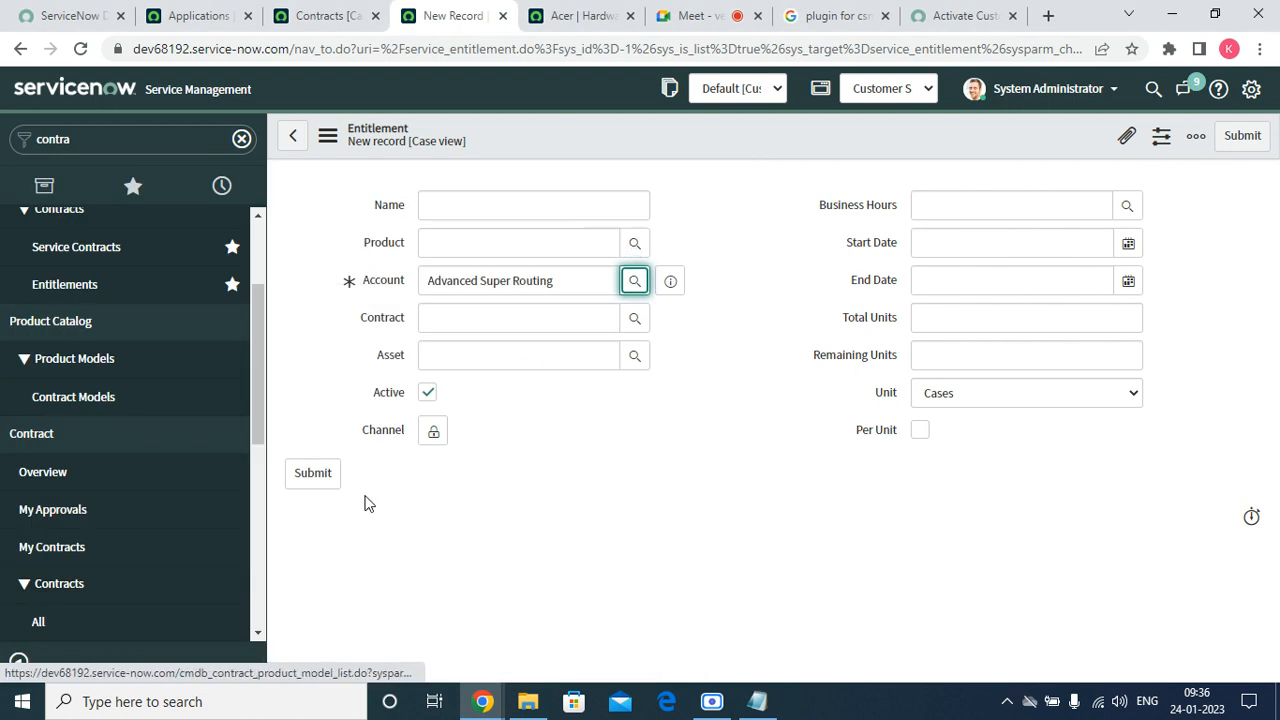
click(513, 317)
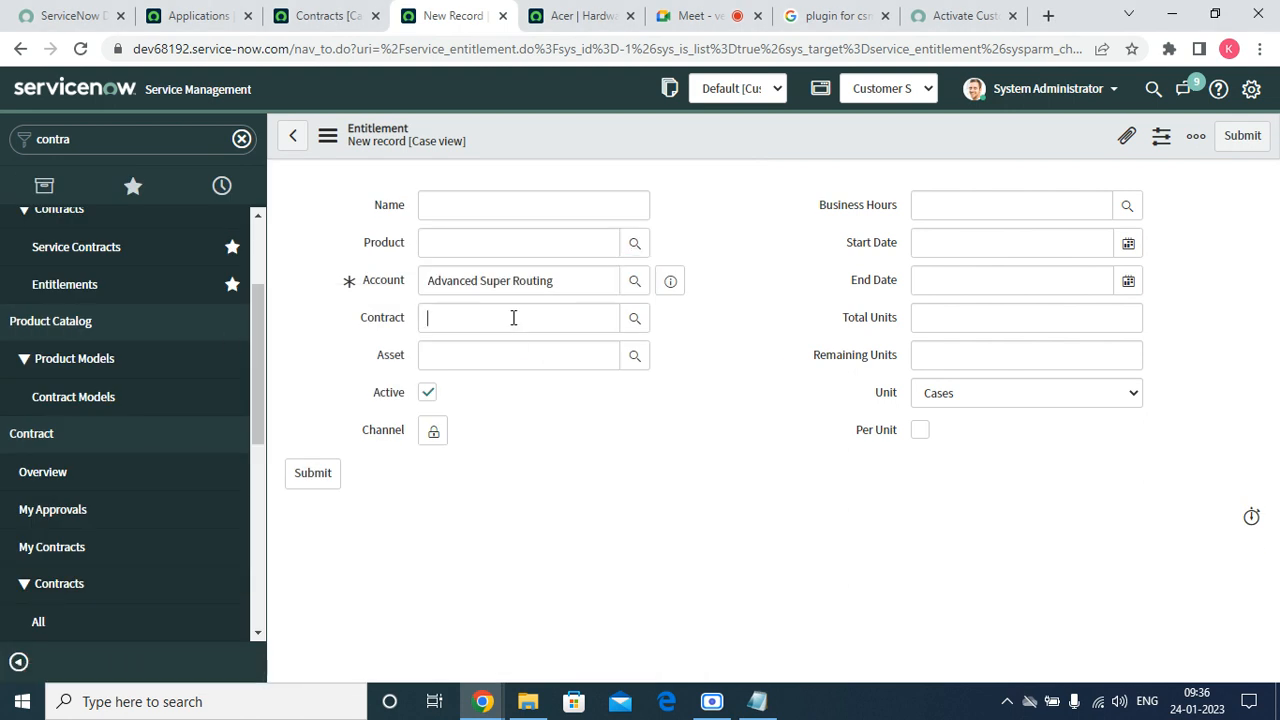
Check the empty Contract lookup, then replace the Account with Acer via the lookup.
click(635, 318)
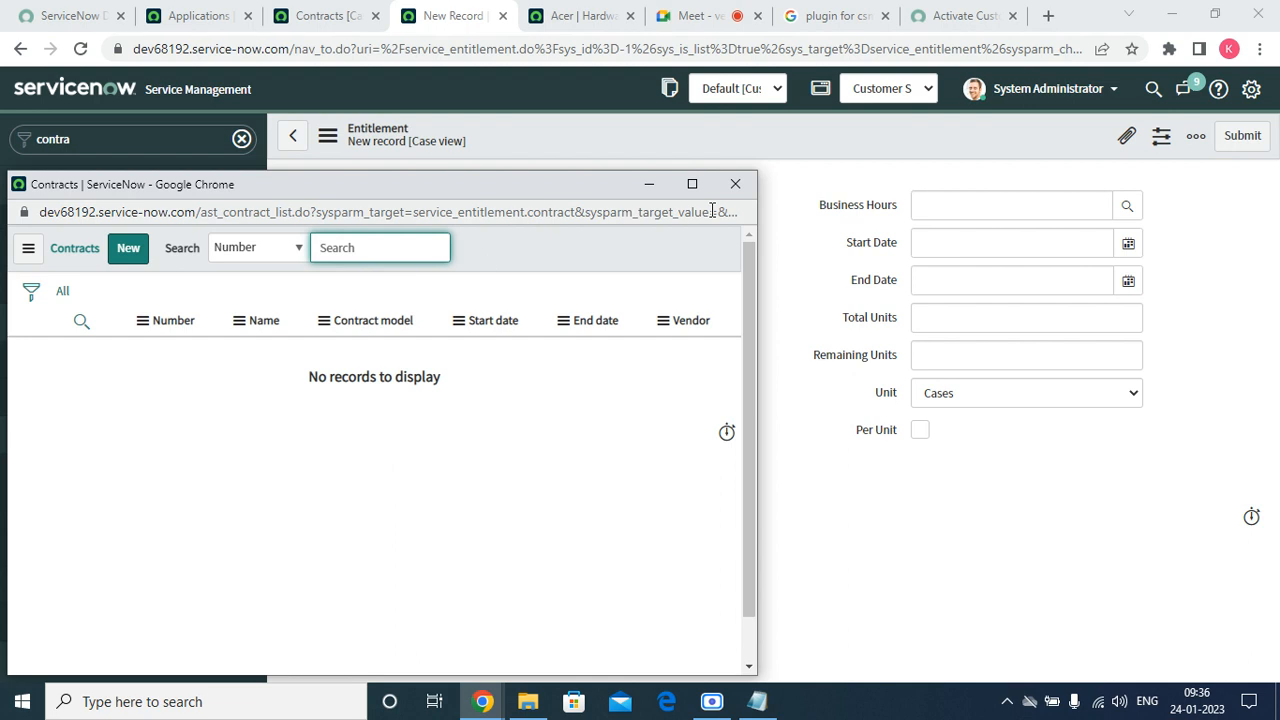
click(735, 184)
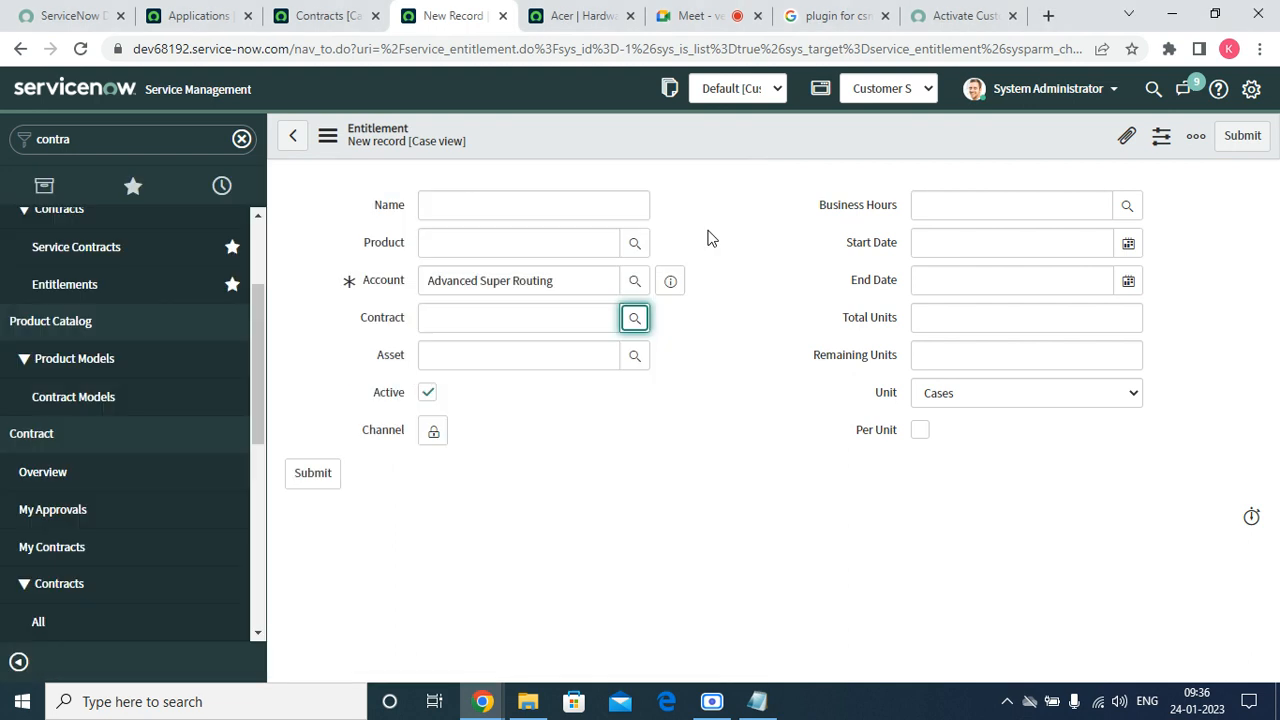
double_click(575, 280)
triple_click(595, 281)
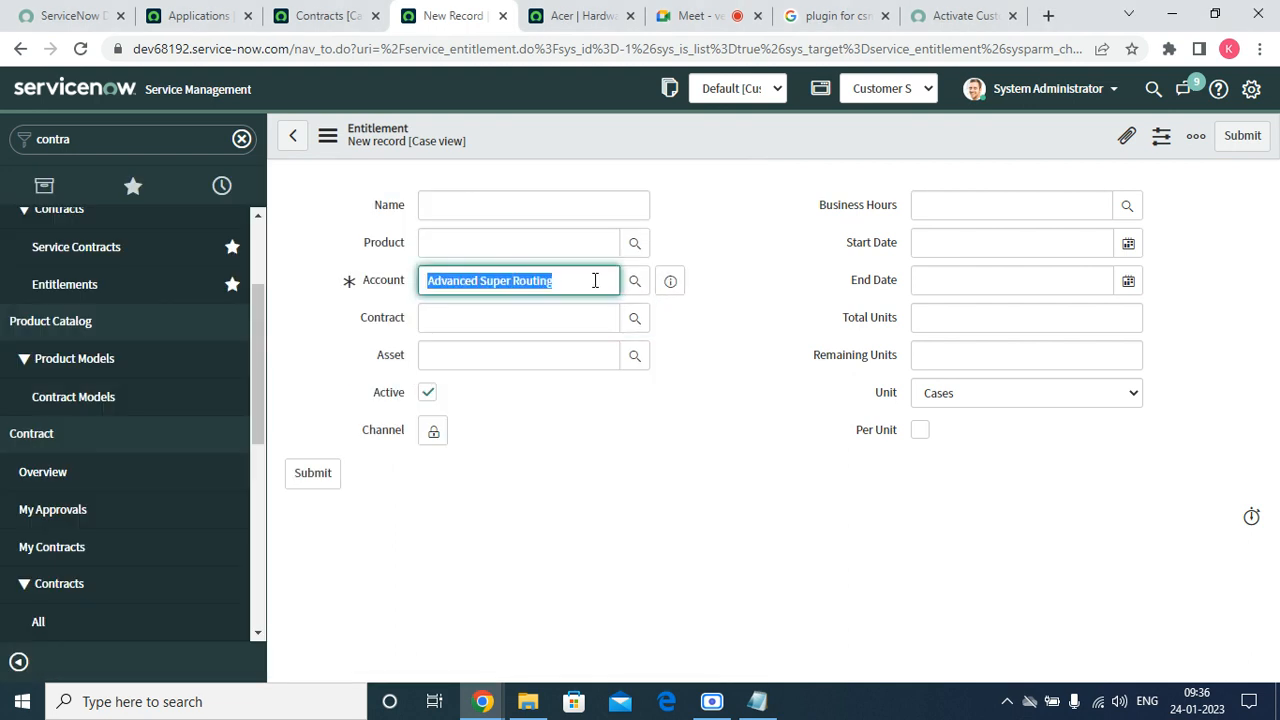
text(acer)
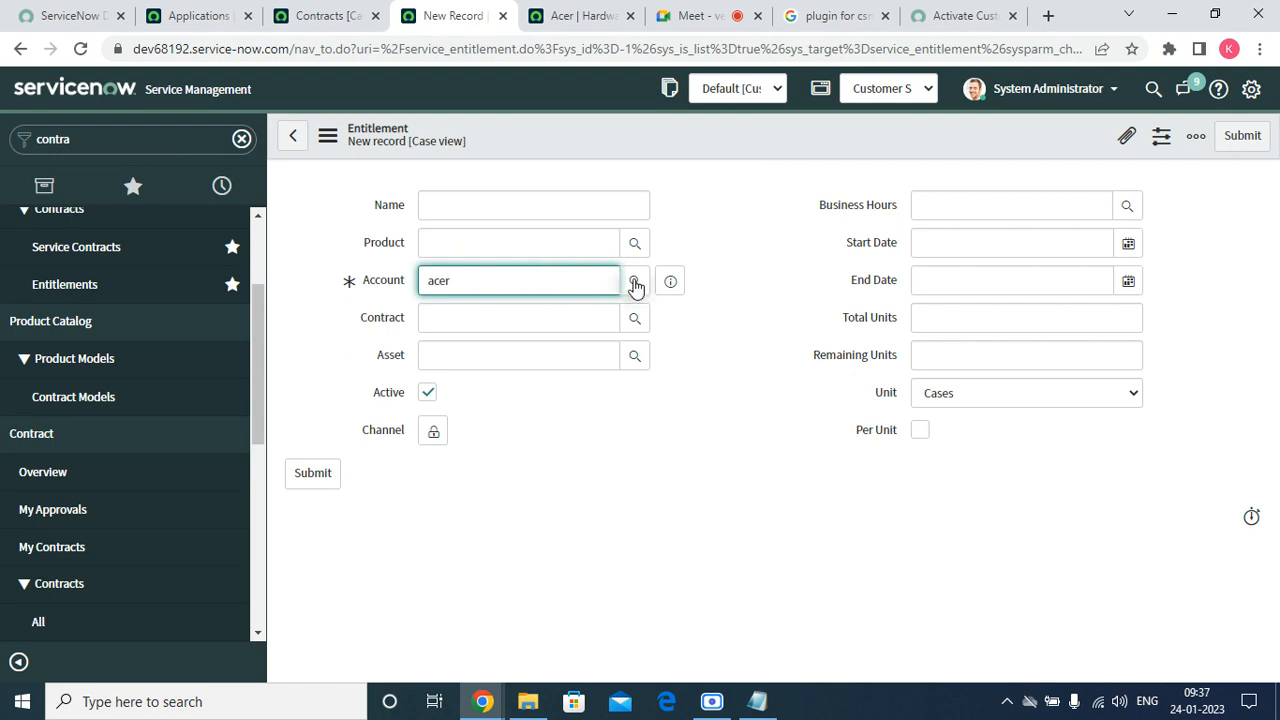
click(635, 284)
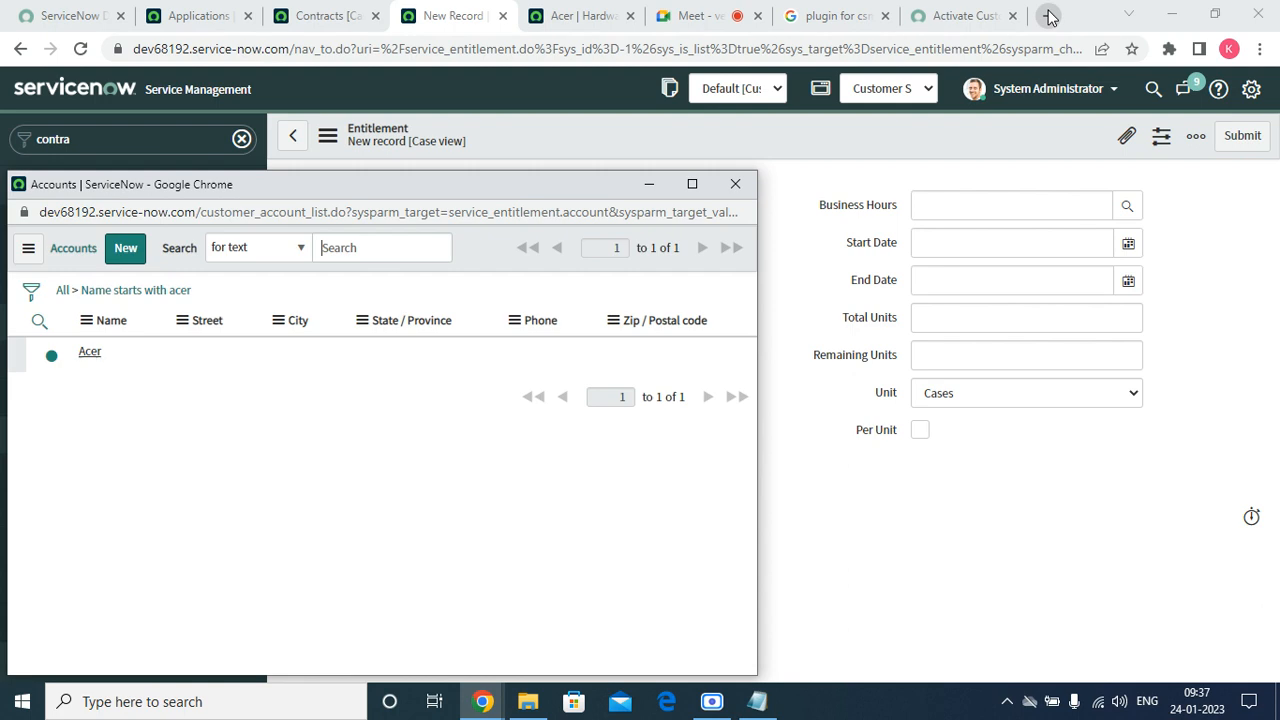
click(88, 354)
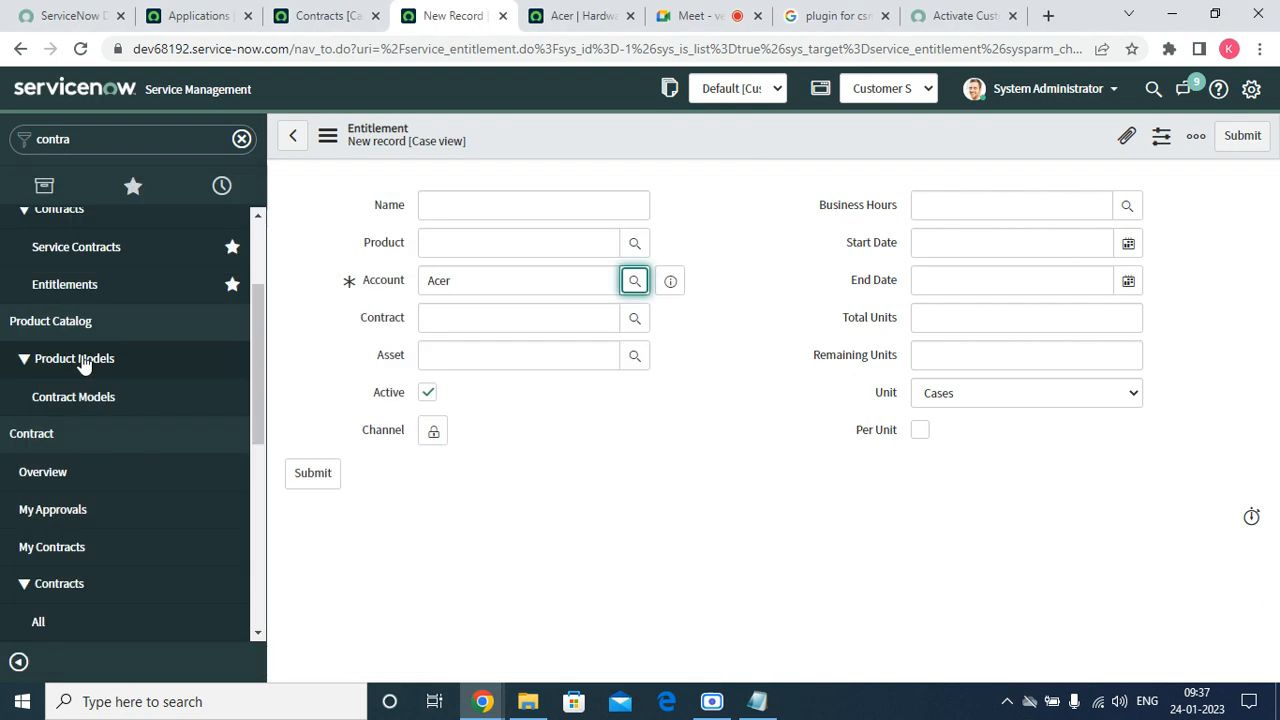
Set the entitlement's Contract to ACER1234 (CNTR0010002), then check the empty asset lookup without choosing an asset.
click(636, 319)
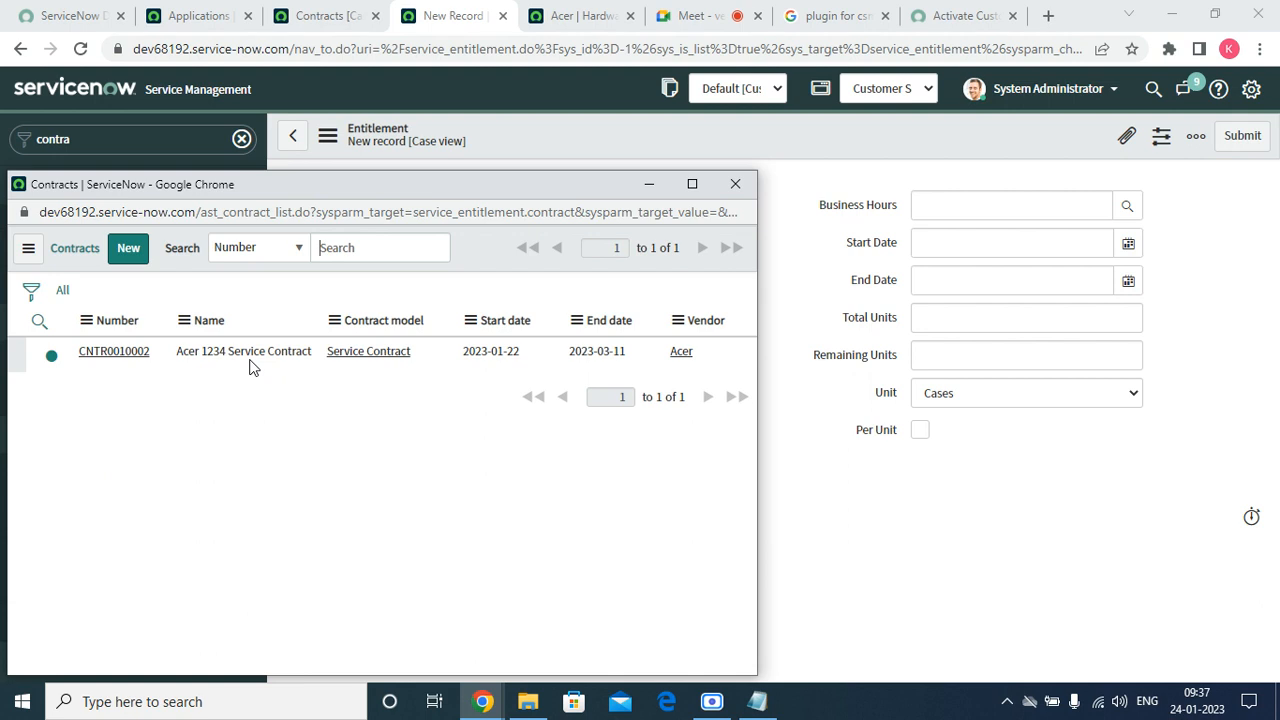
click(140, 355)
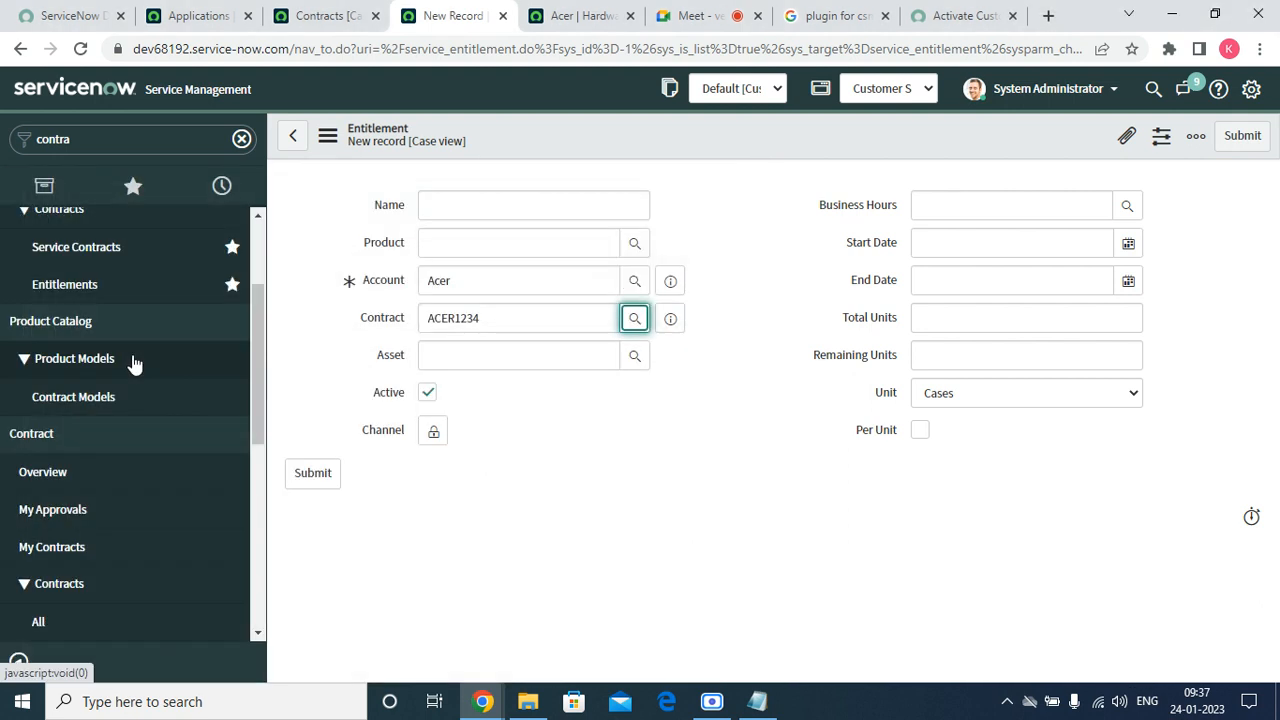
click(545, 353)
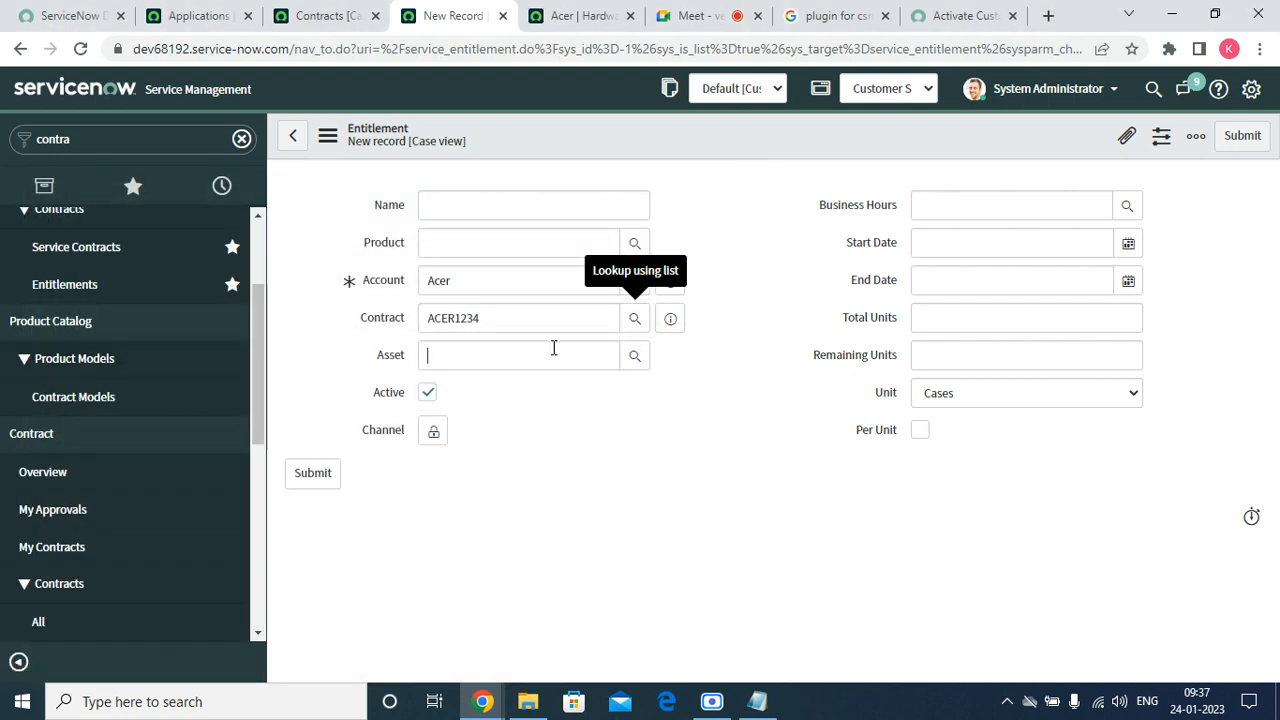
click(643, 361)
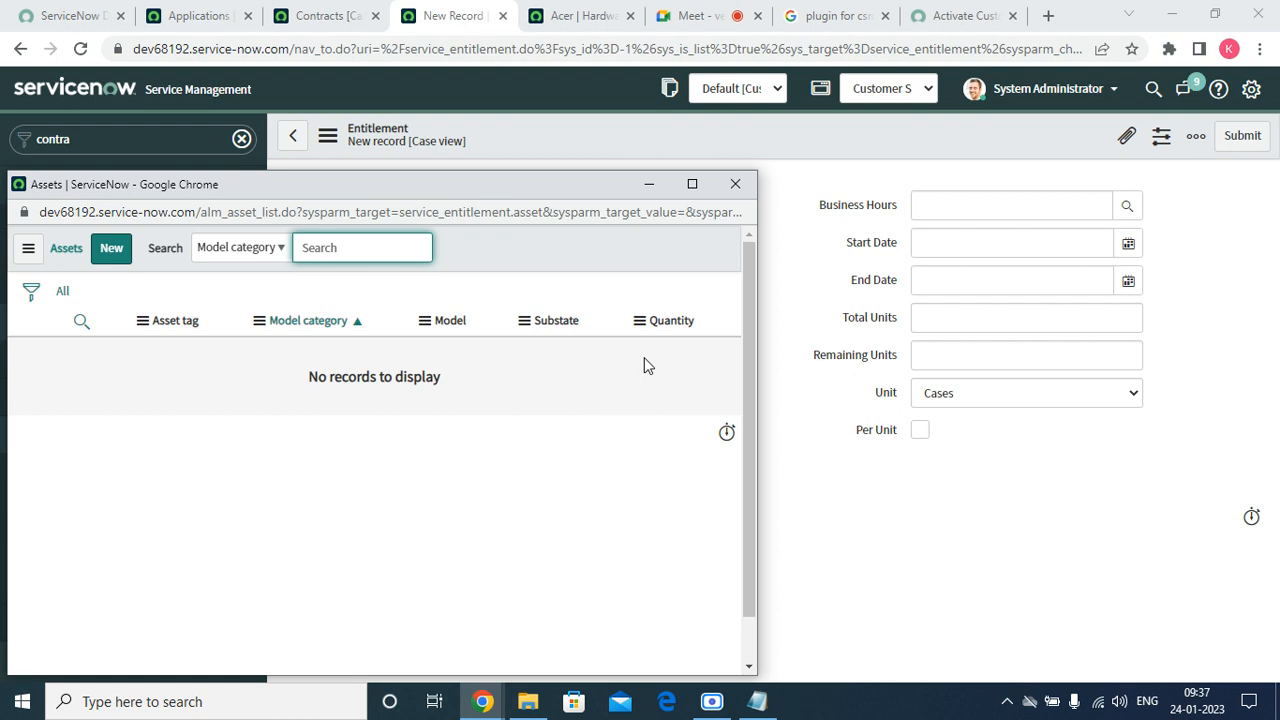
click(735, 183)
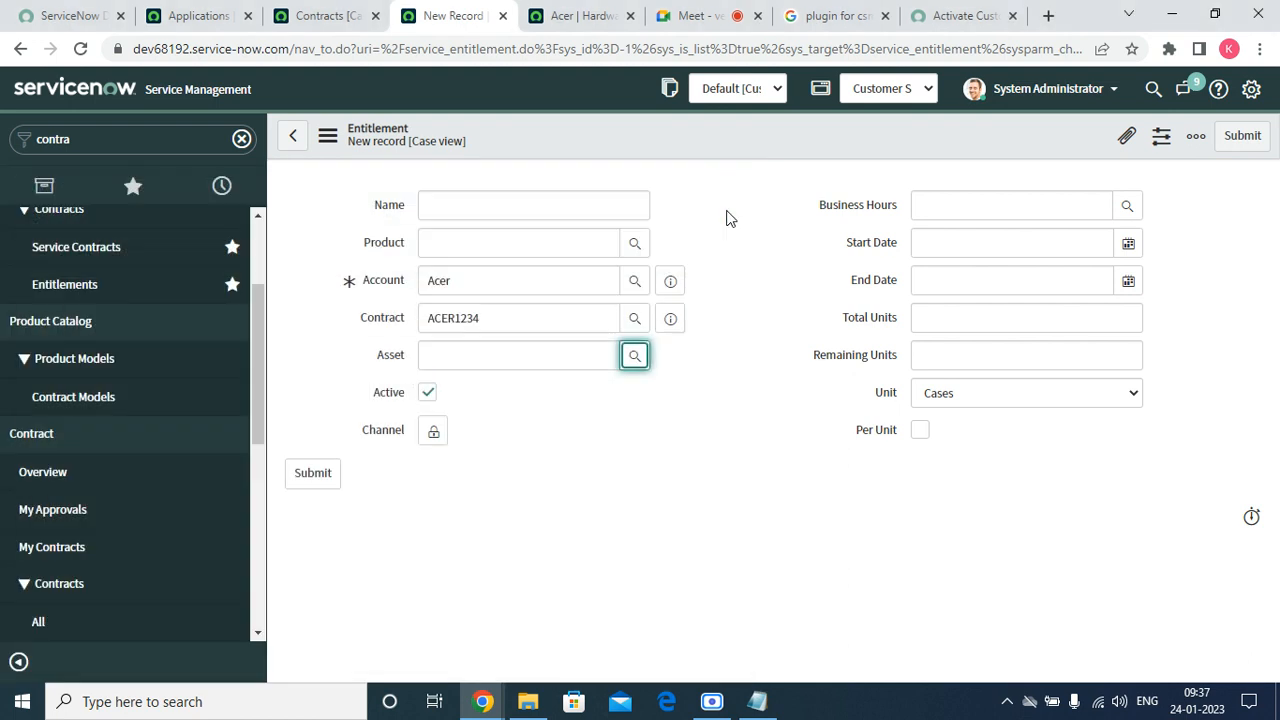
Browse the Channel choices and close them, leaving Channel empty.
click(434, 431)
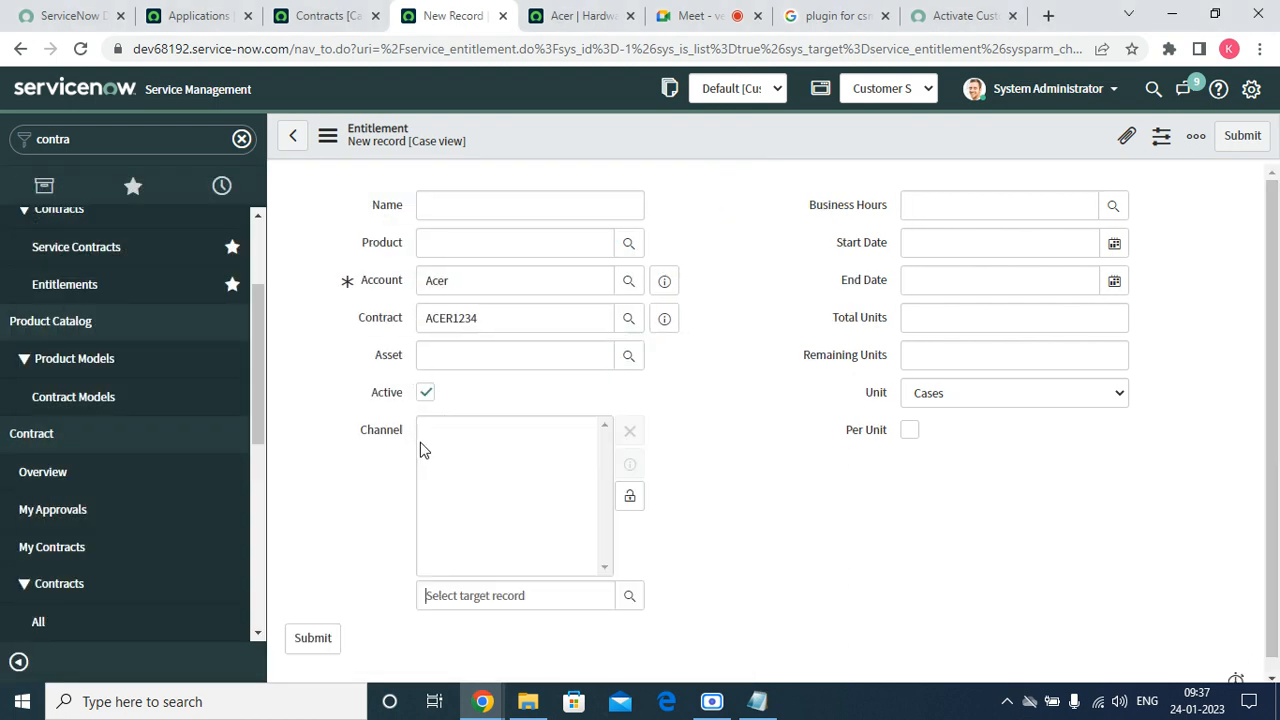
click(630, 596)
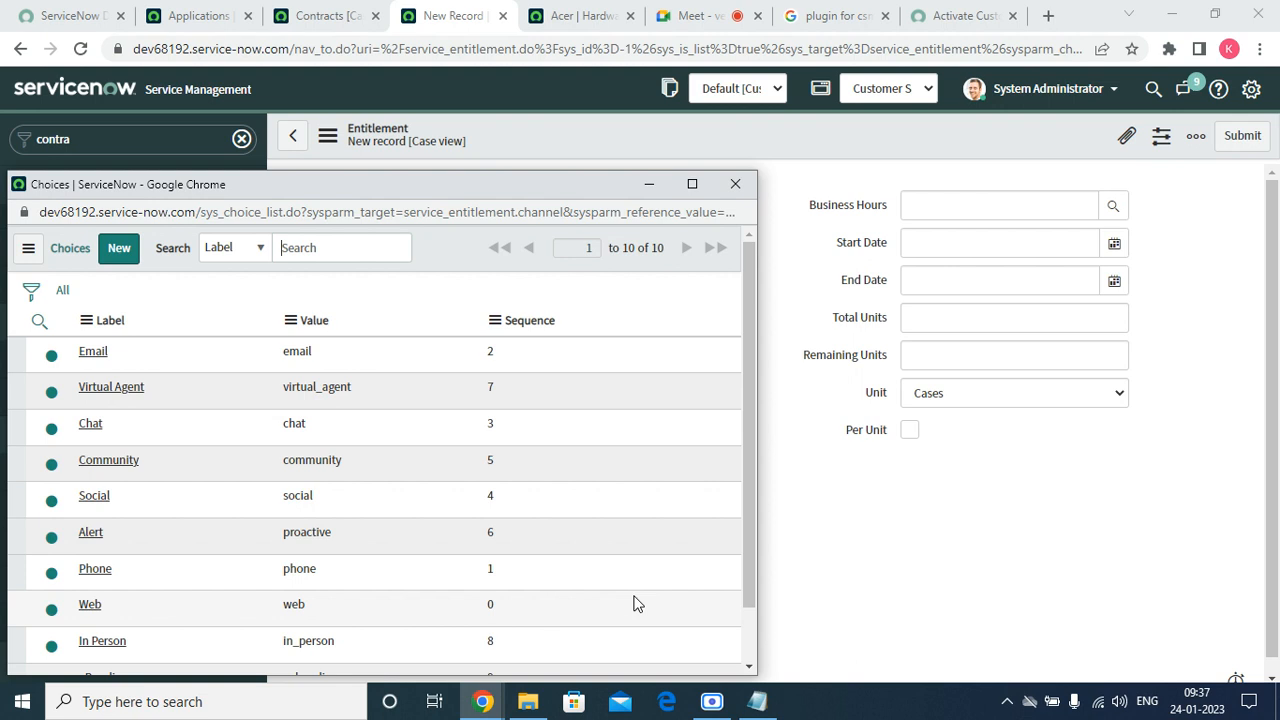
scroll(126, 392, down, 1)
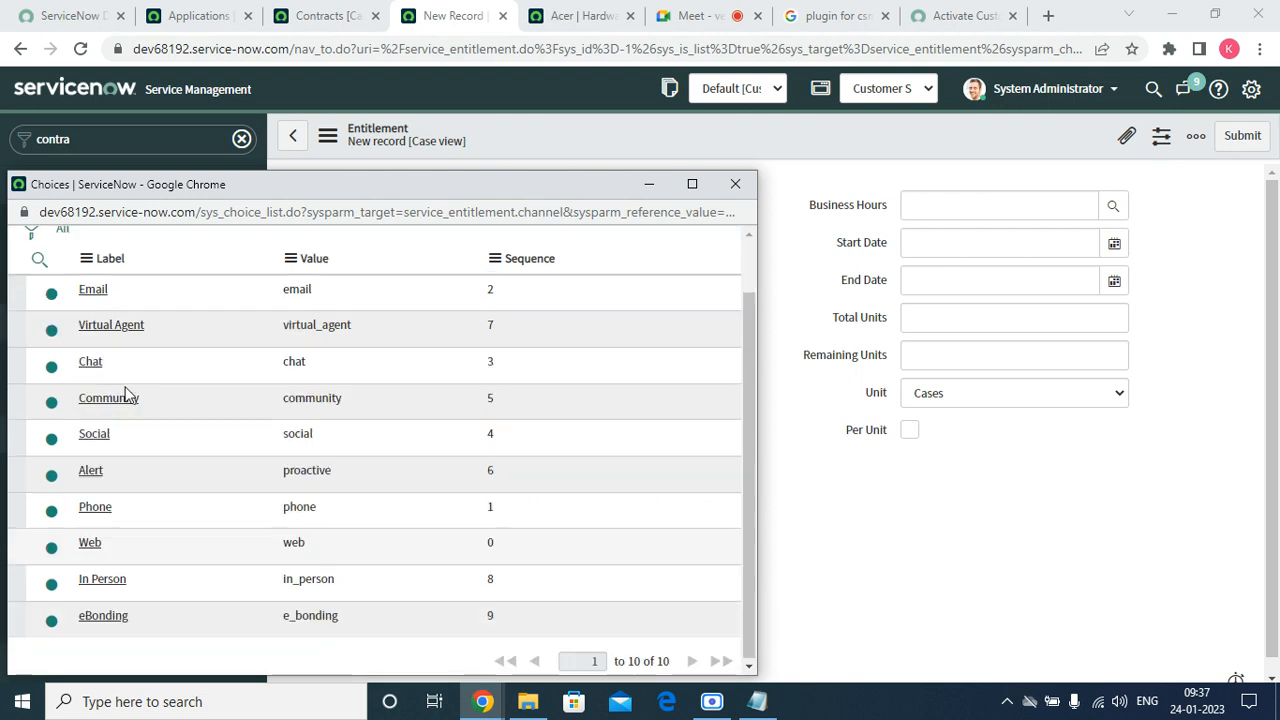
scroll(540, 300, up, 1)
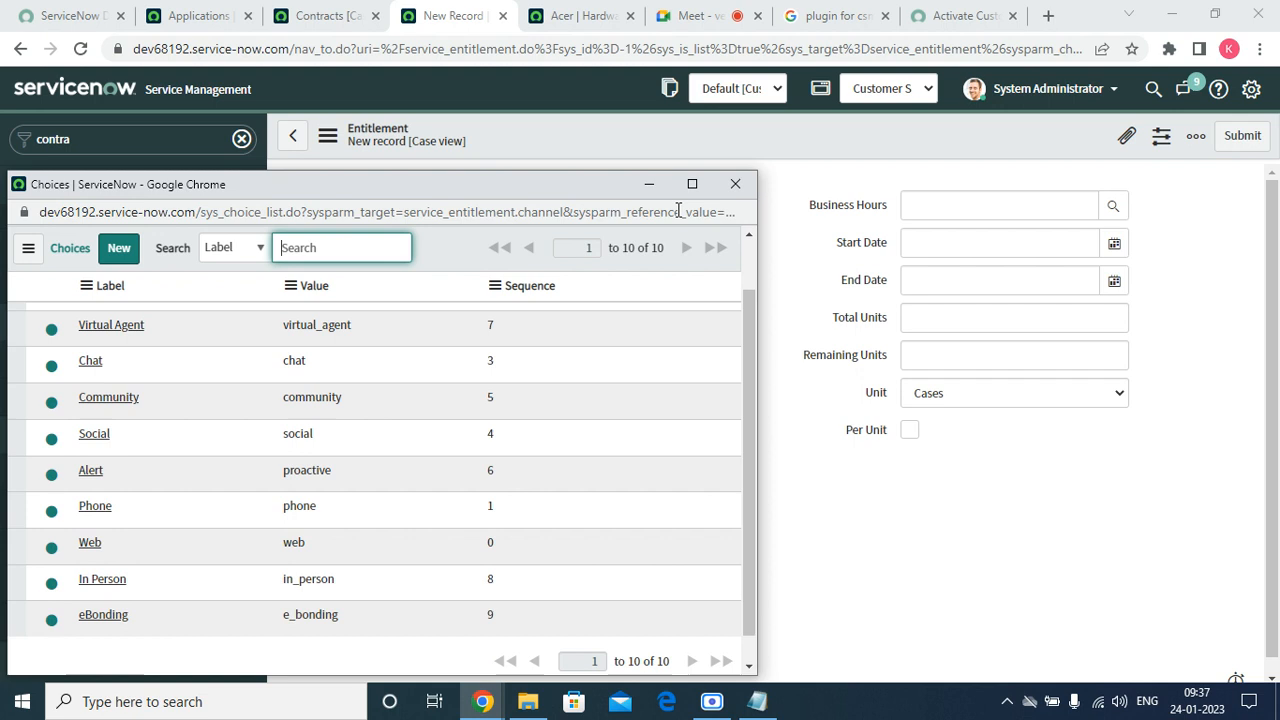
click(735, 184)
click(630, 497)
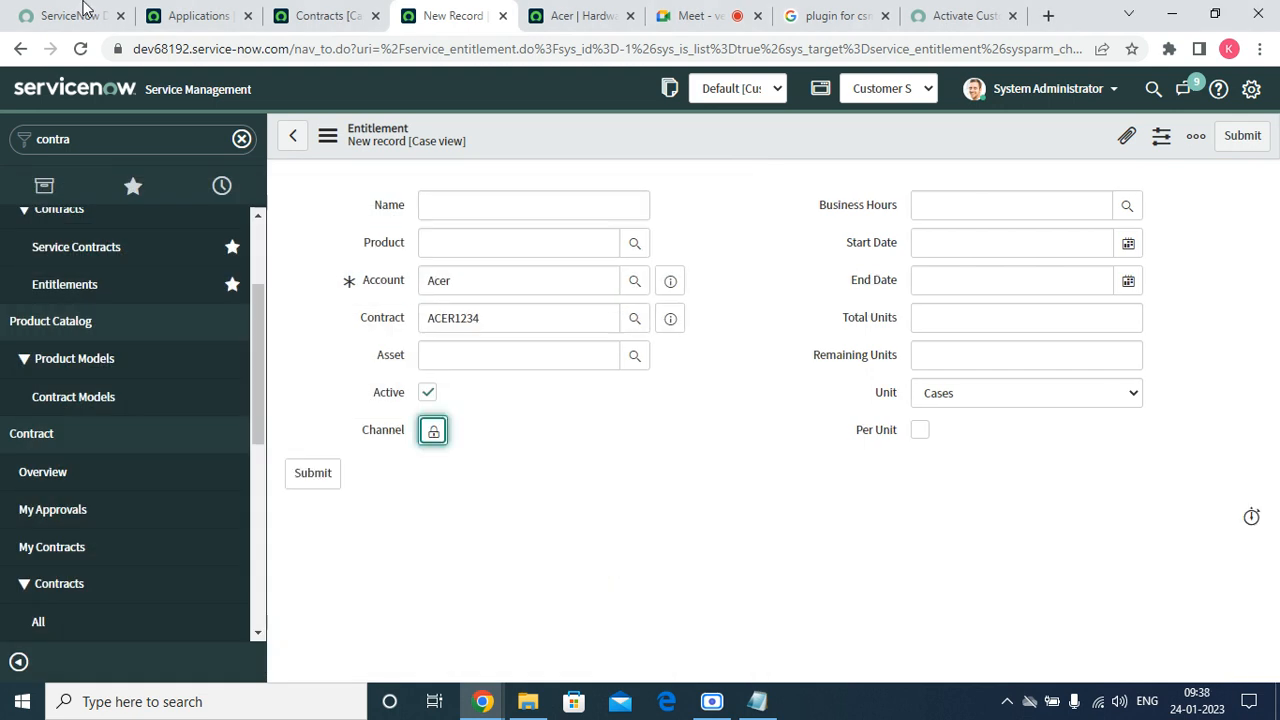
Set the entitlement's business hours schedule to 24 x 7.
click(1102, 210)
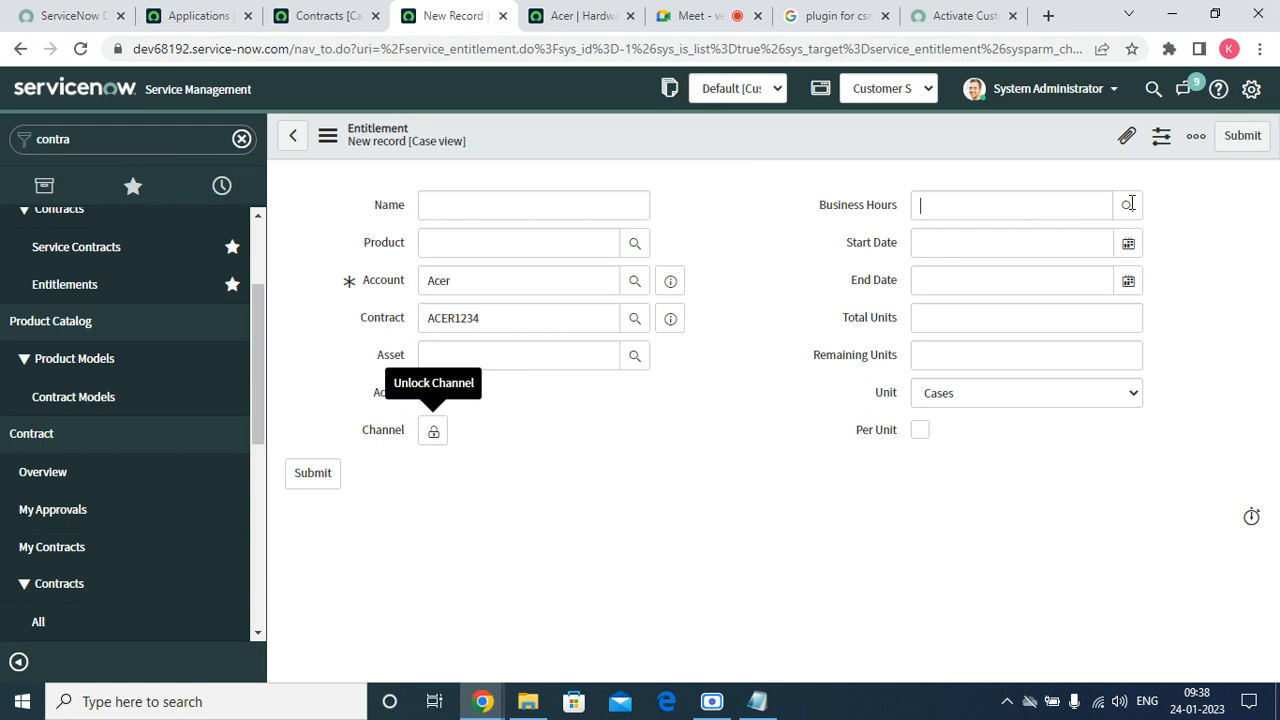
click(1127, 204)
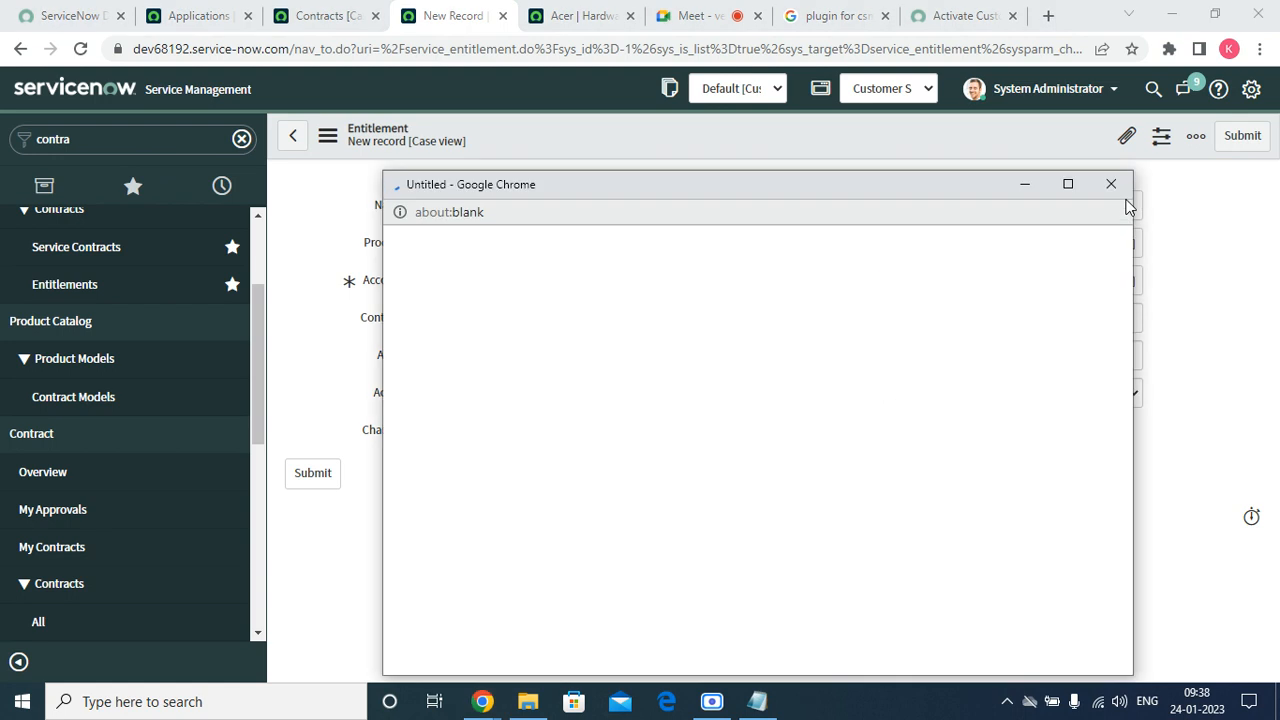
click(190, 22)
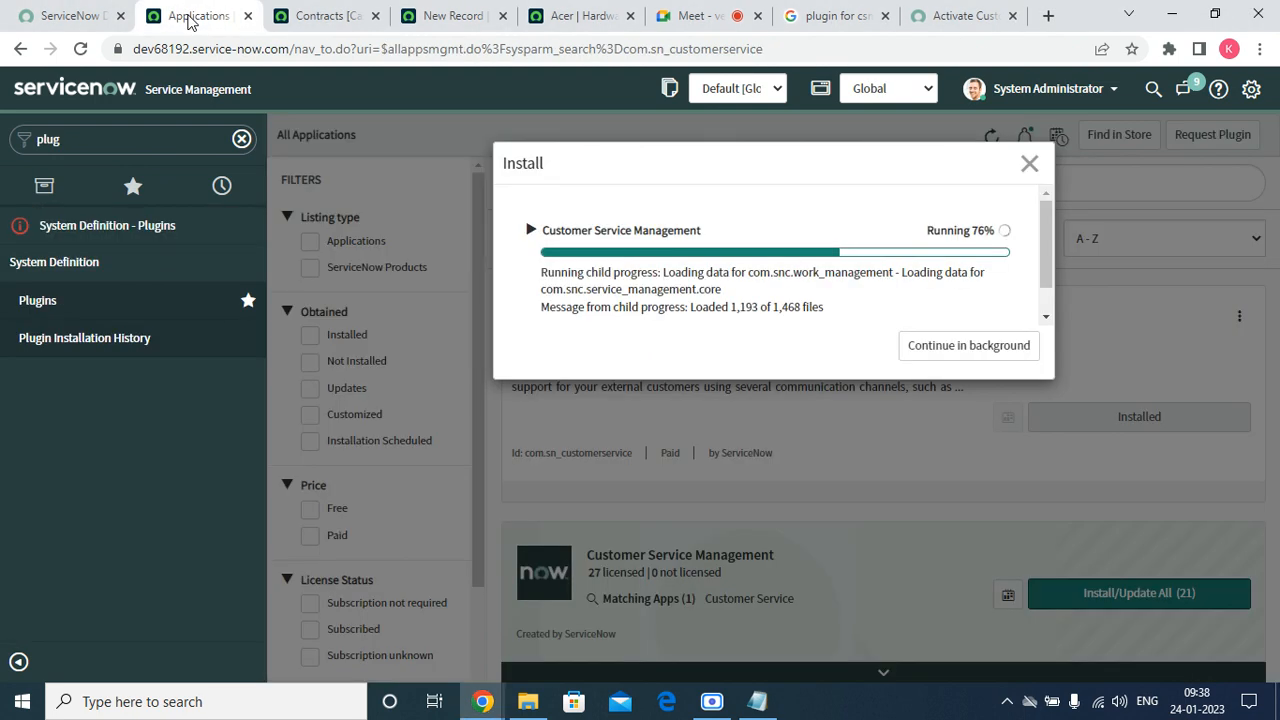
click(432, 22)
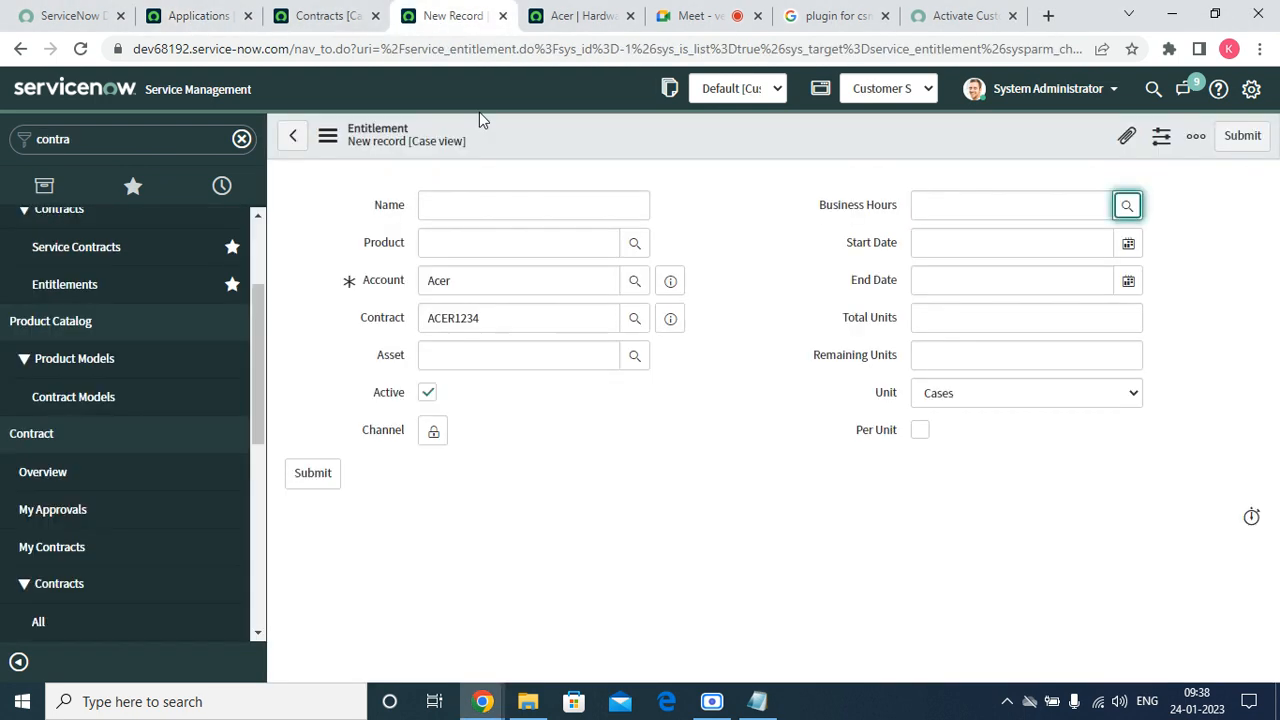
click(1127, 210)
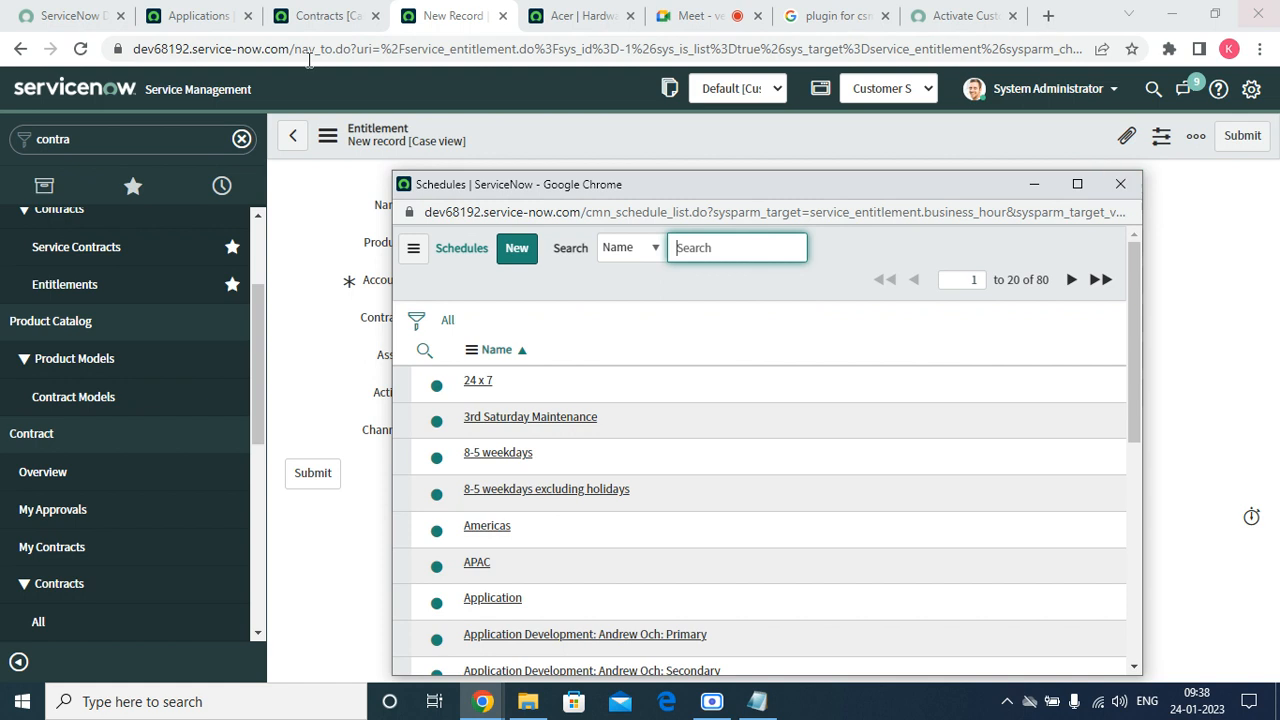
scroll(577, 395, down, 5)
scroll(580, 487, up, 5)
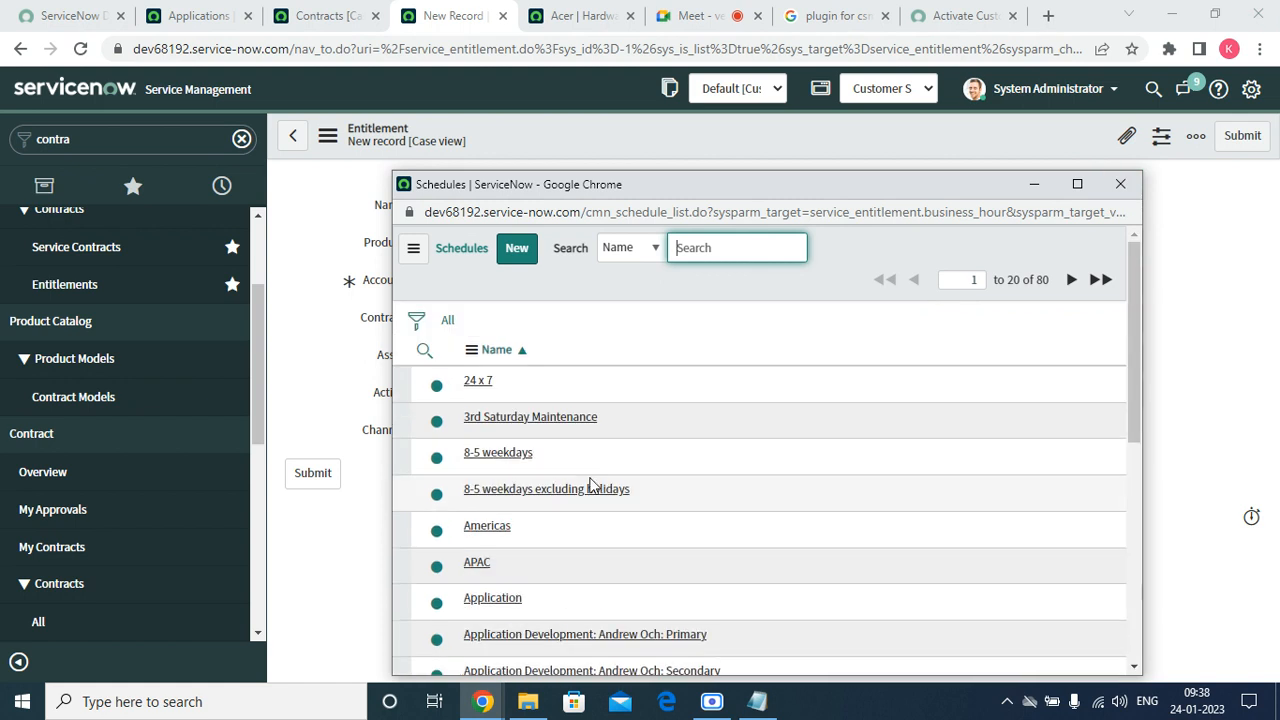
click(1121, 187)
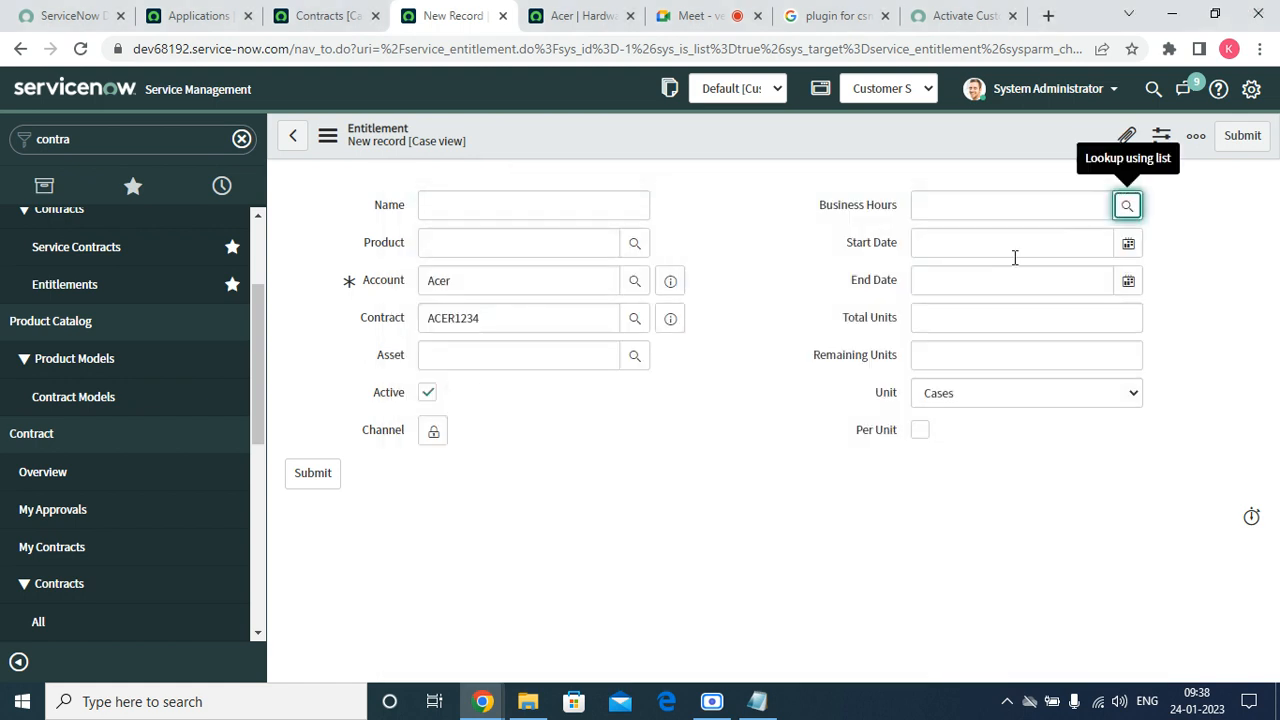
click(1010, 245)
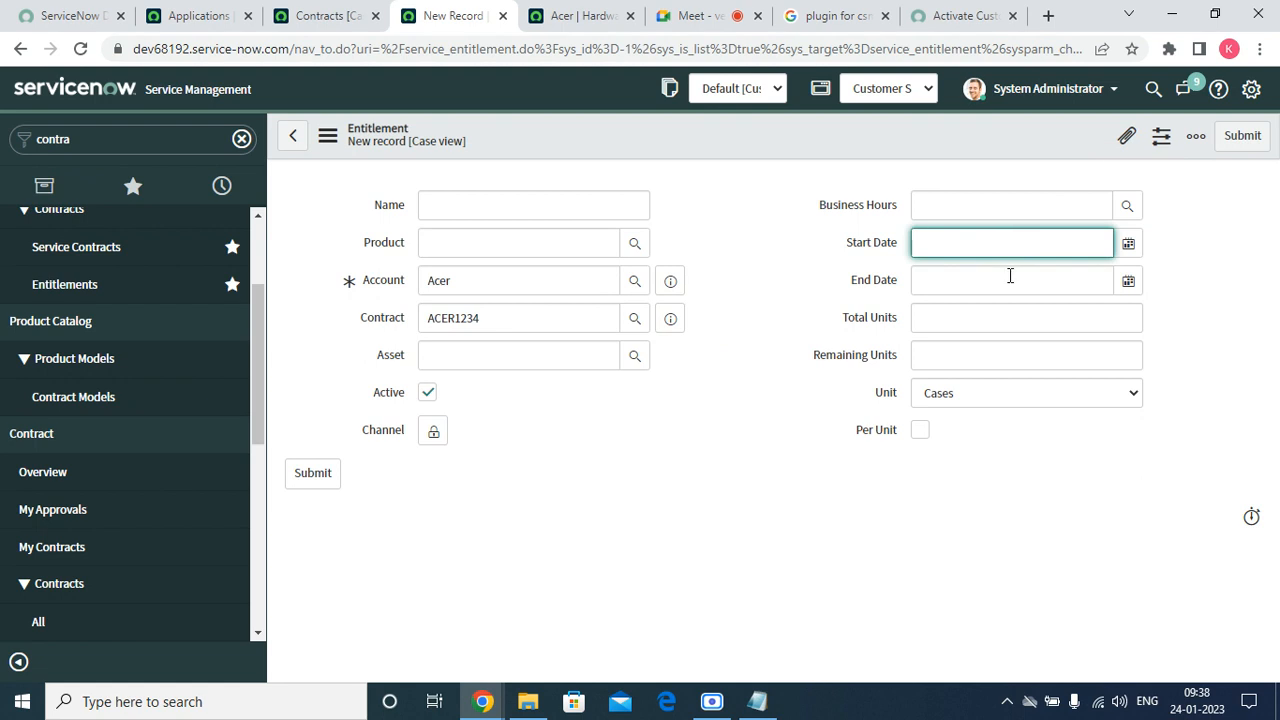
click(1128, 204)
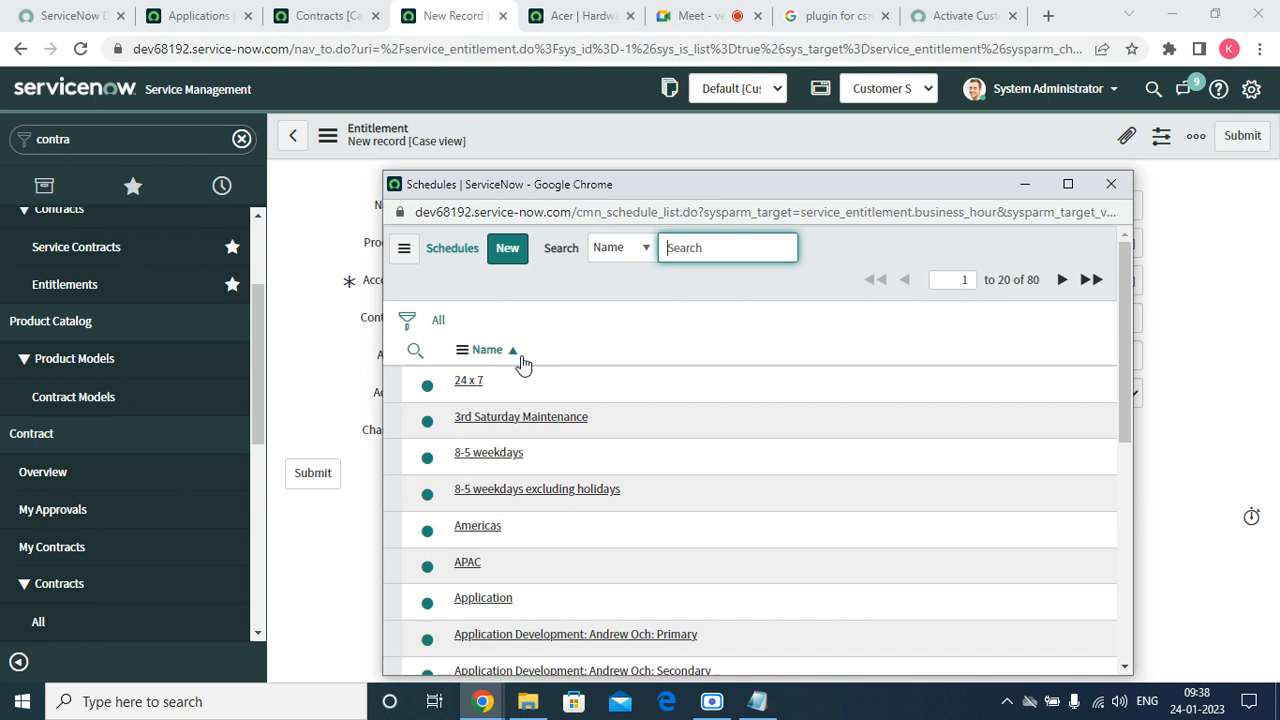
click(472, 383)
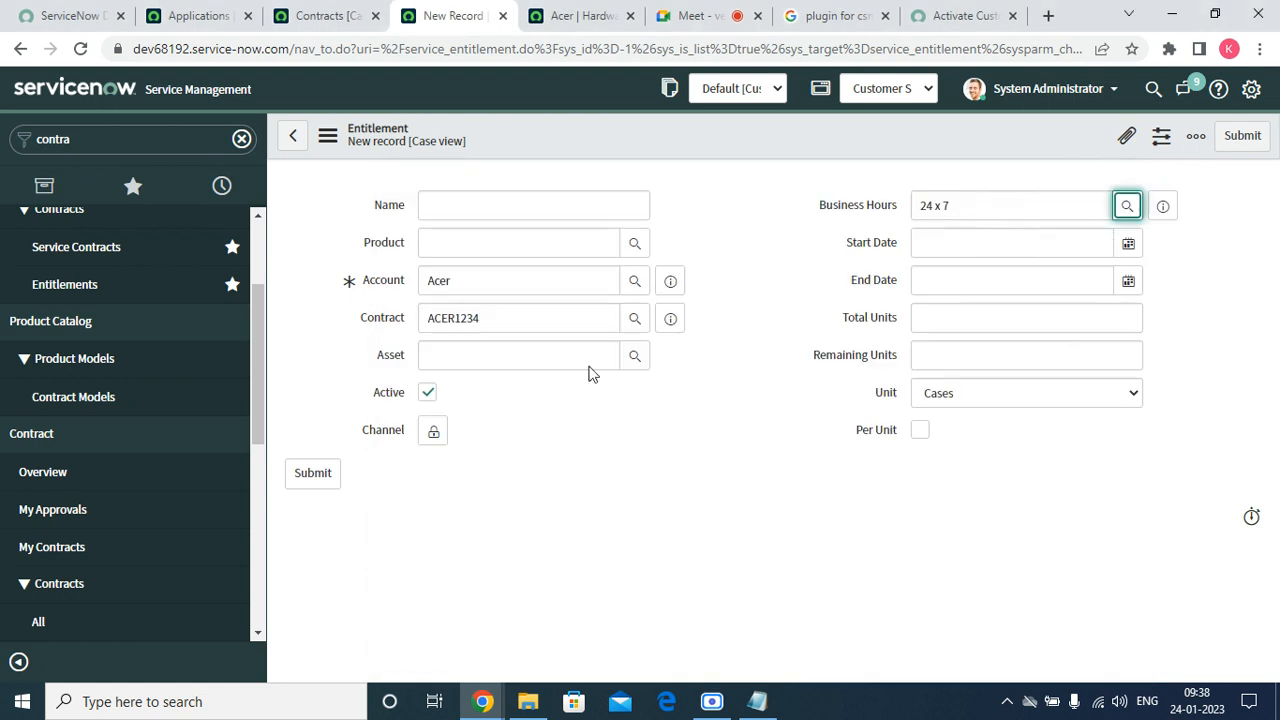
Set the start date to 2023-01-23 and the end date to 2023-01-31.
click(1128, 243)
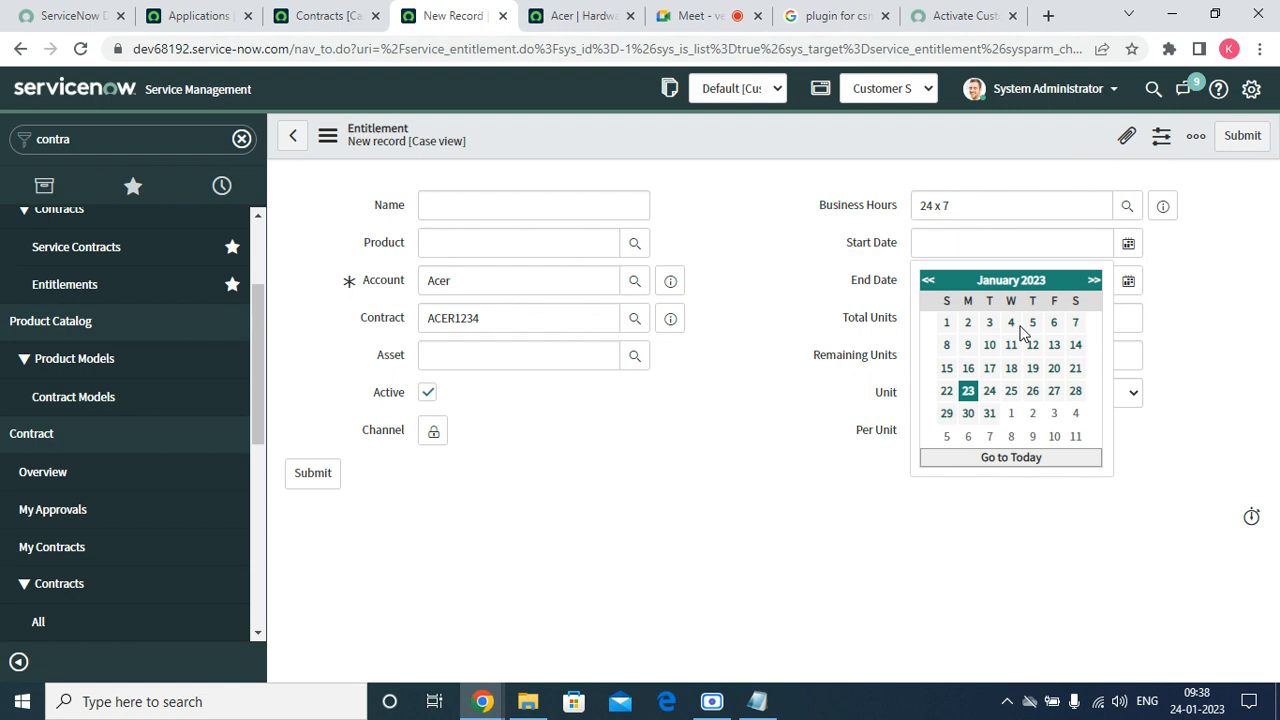
click(968, 398)
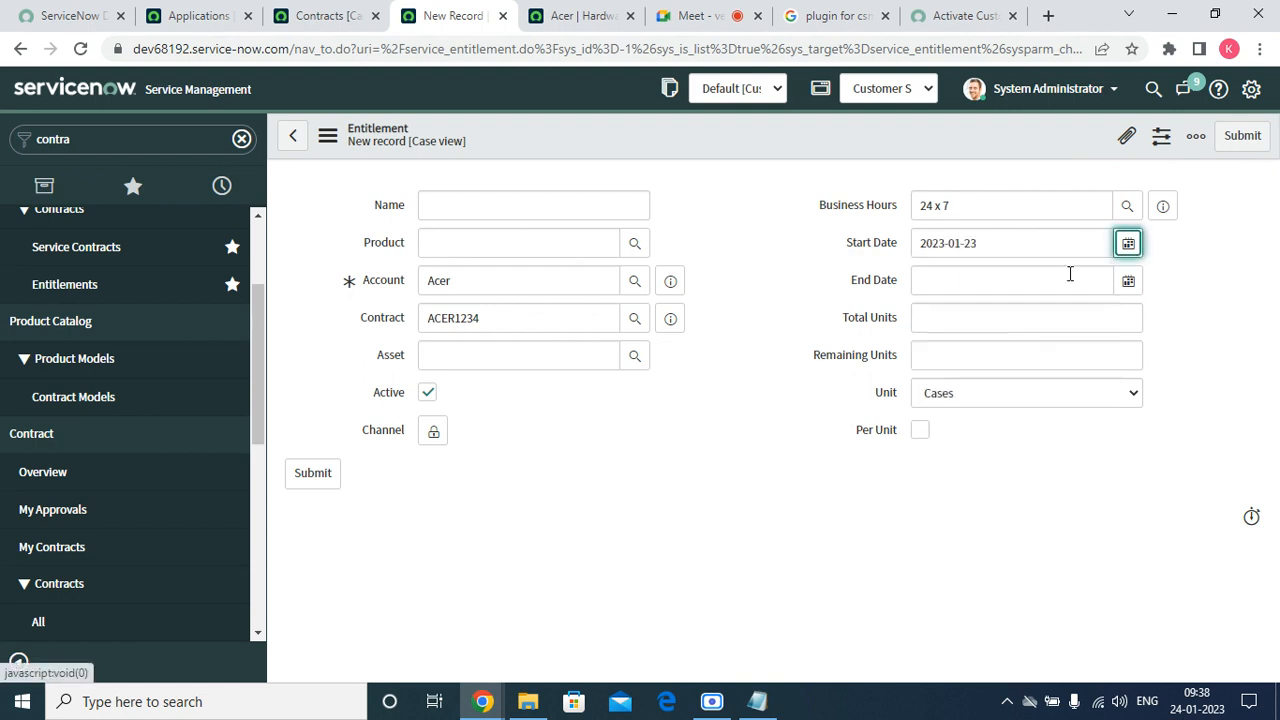
click(1126, 284)
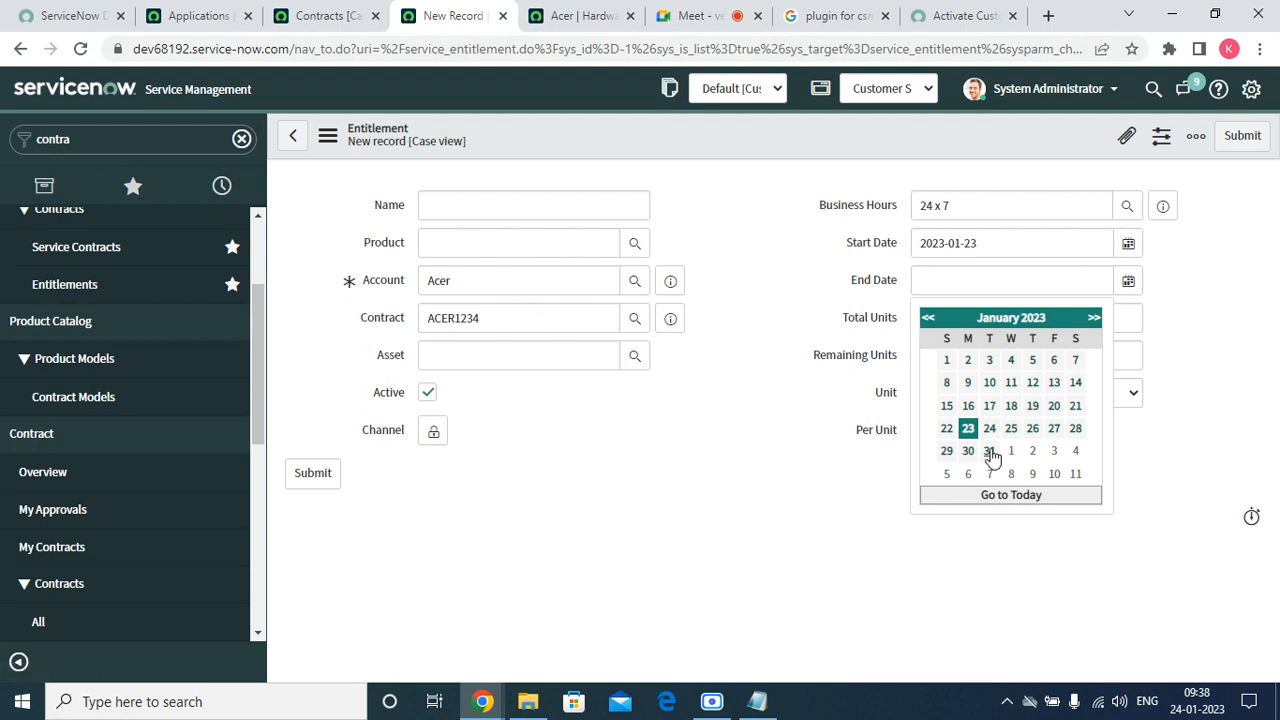
click(989, 451)
Set Unit to Cases, tick Per Unit, enter 1000 total and 100 remaining units, and submit.
click(960, 316)
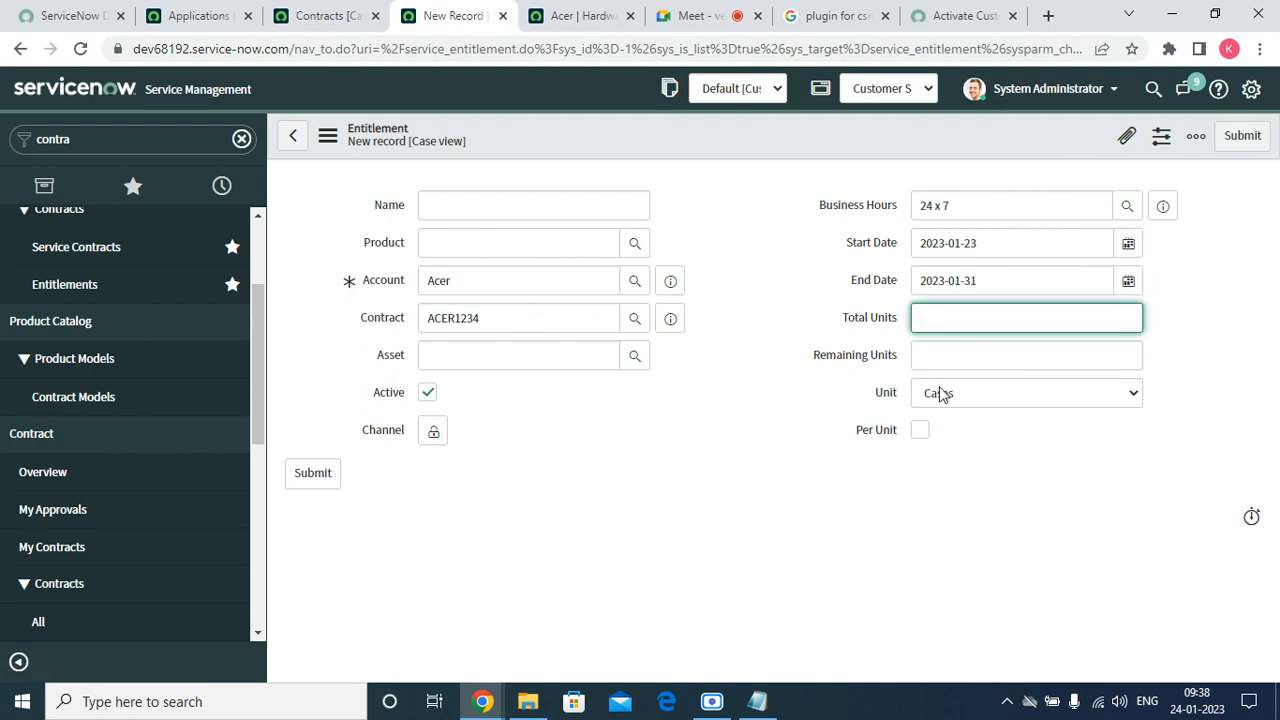
click(940, 393)
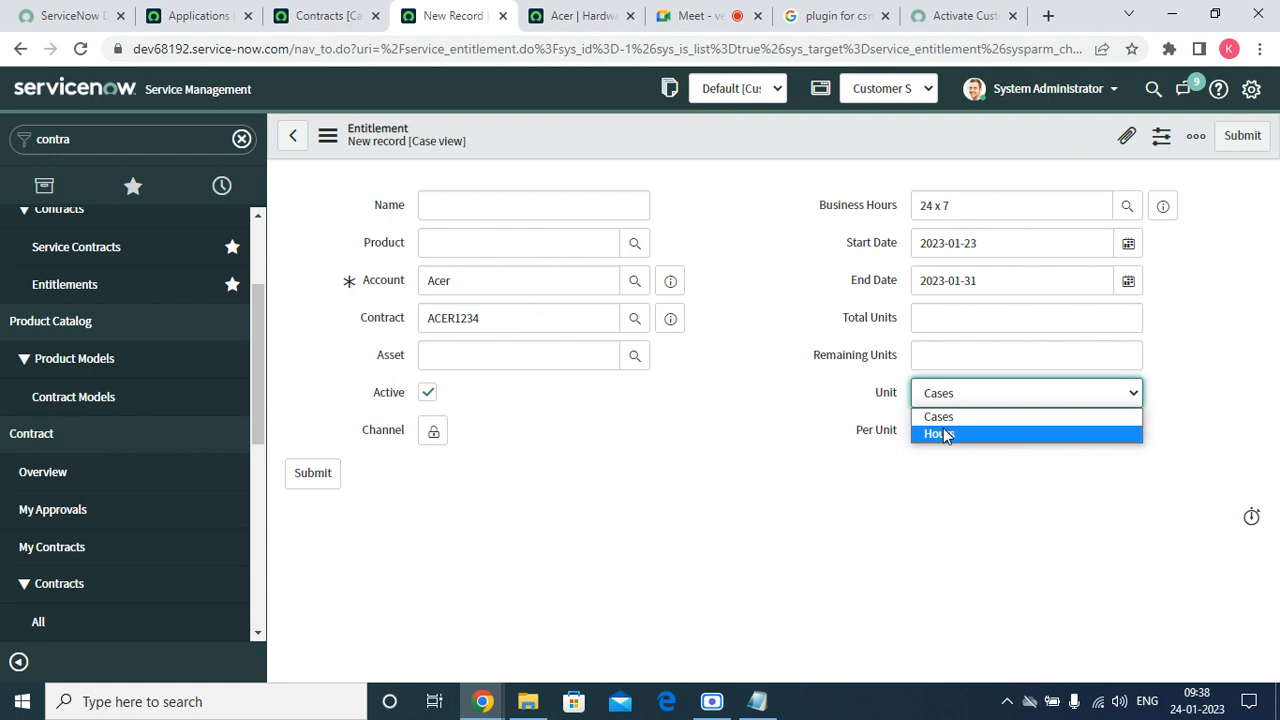
click(944, 434)
click(957, 397)
click(954, 416)
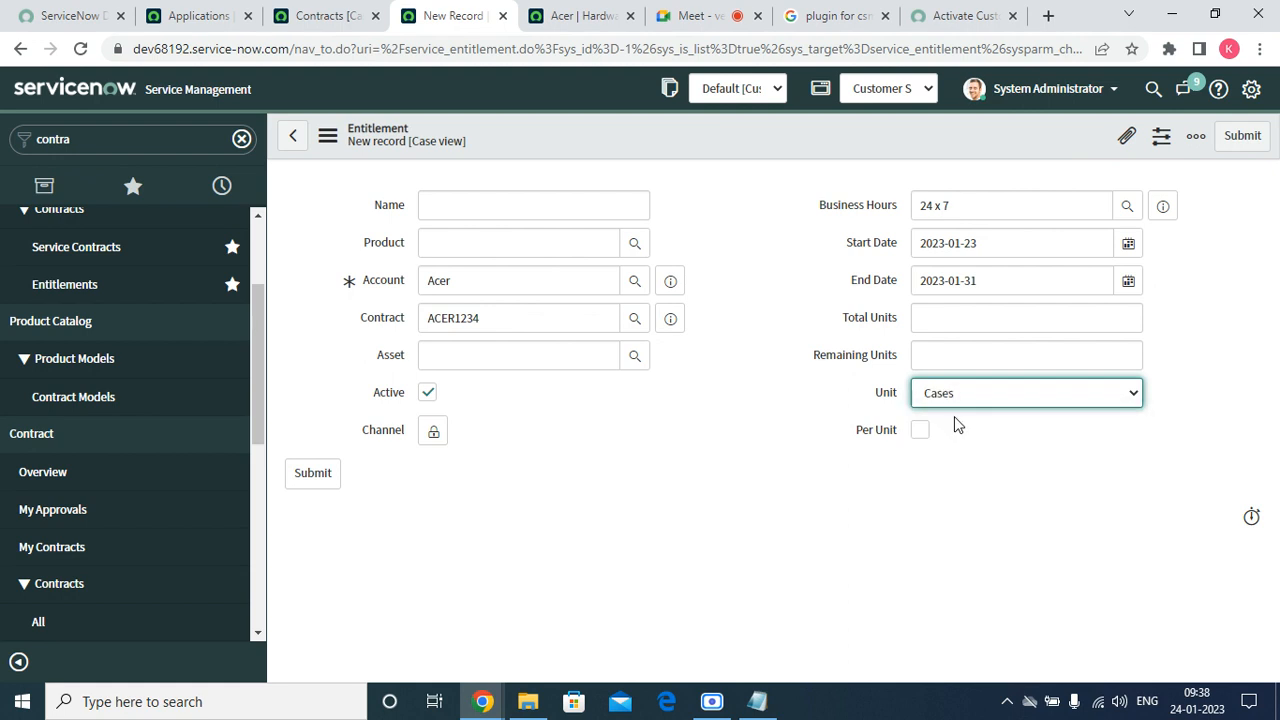
click(921, 436)
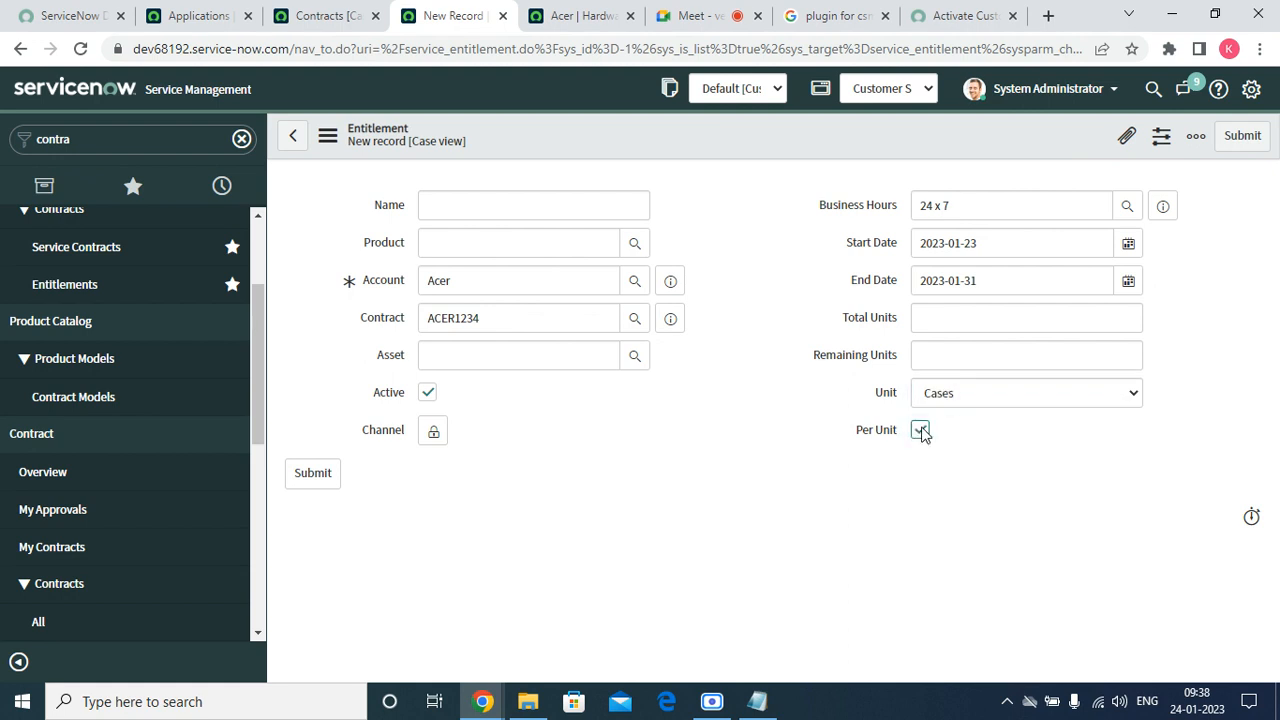
click(941, 319)
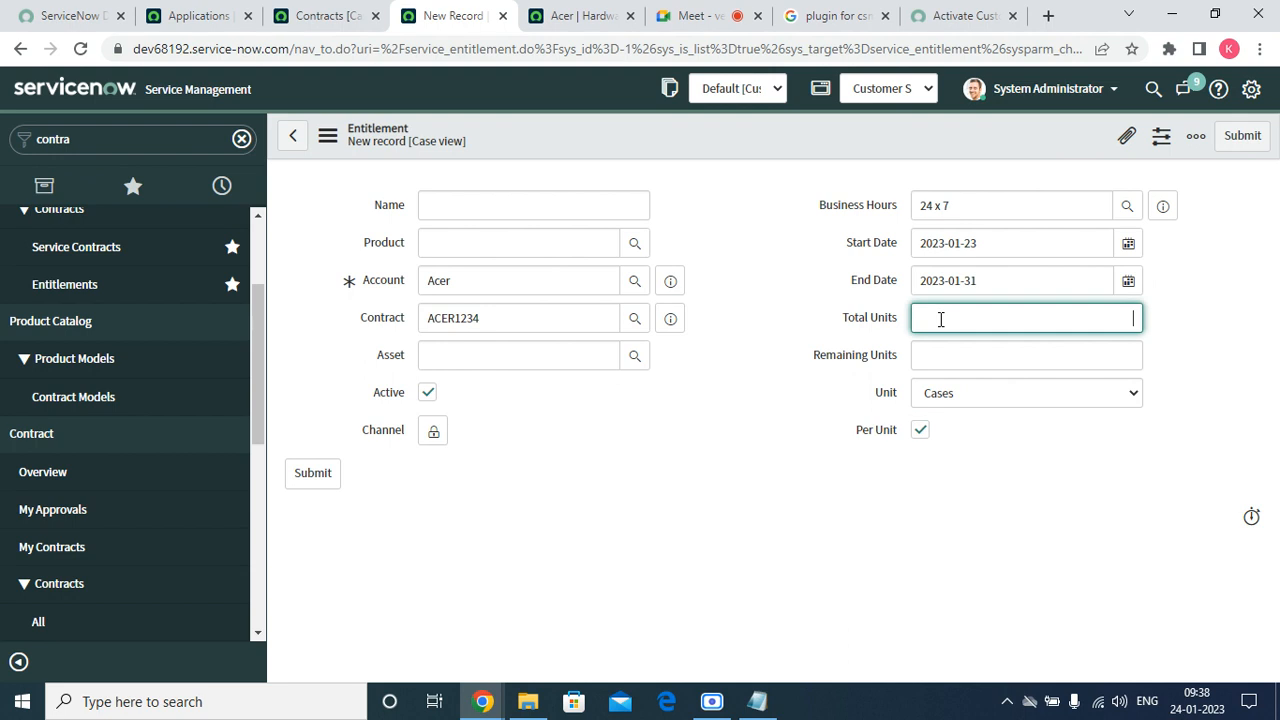
text(1000)
key(Tab)
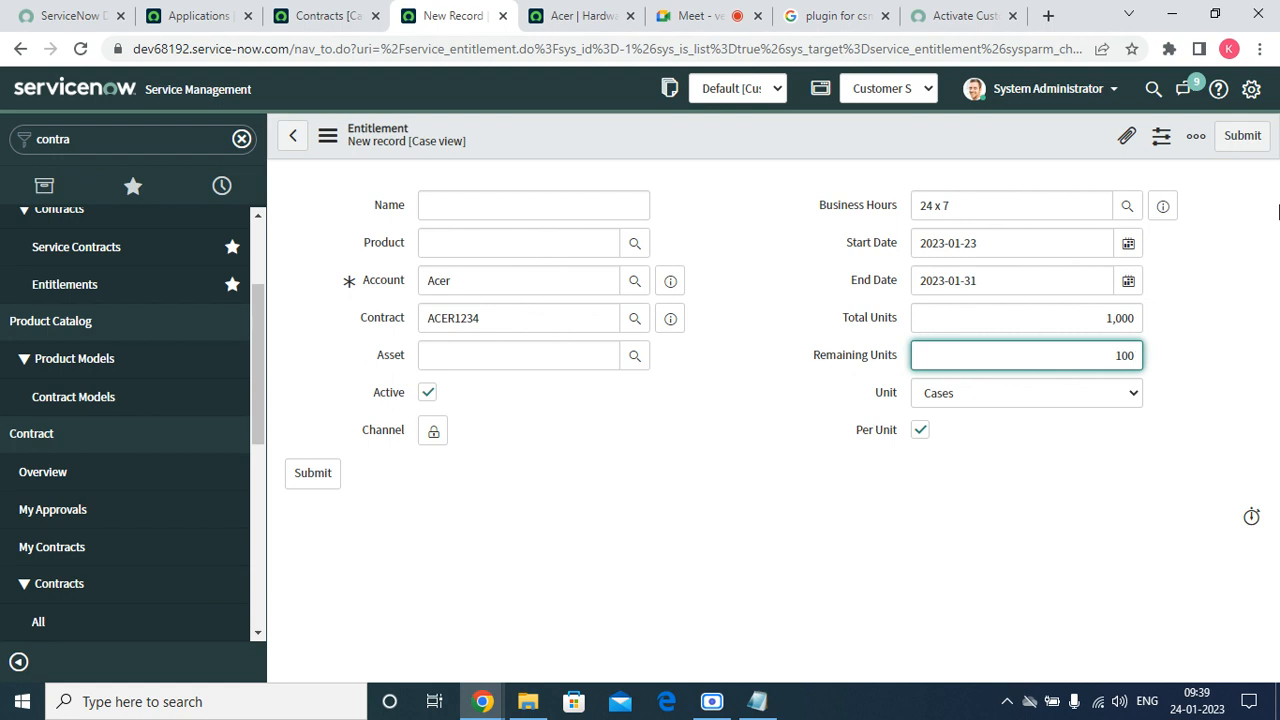
click(1165, 362)
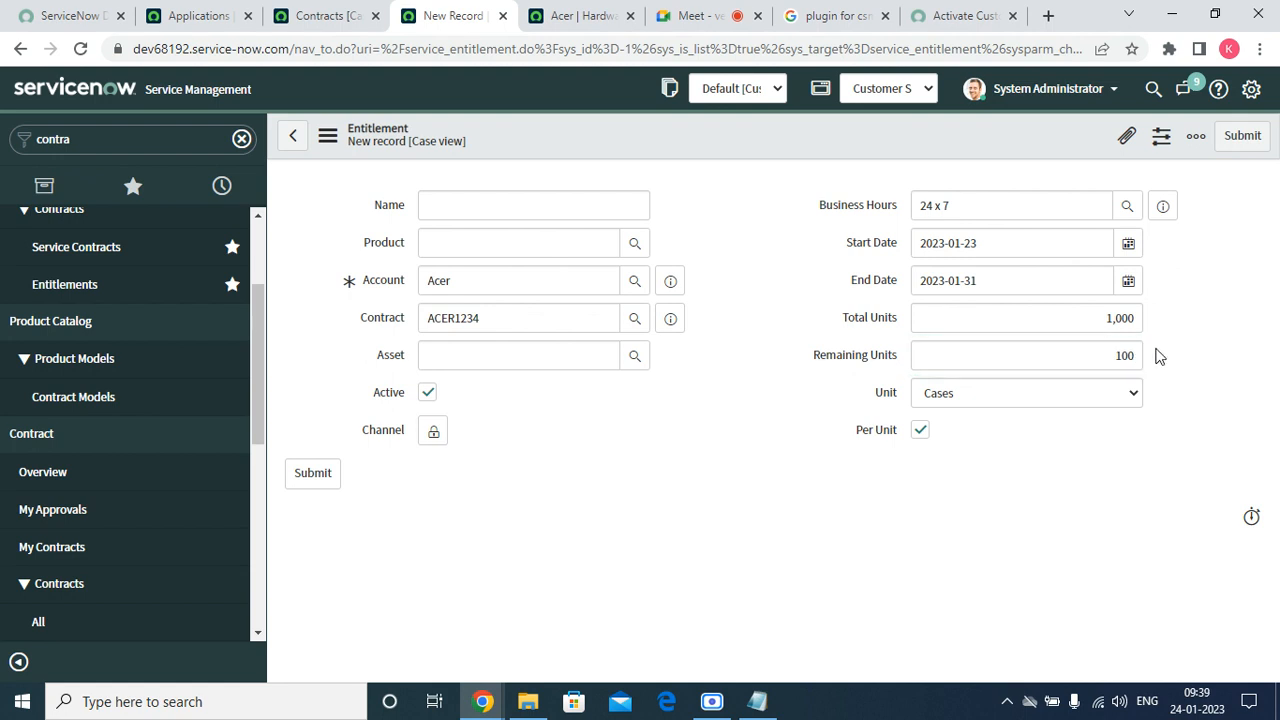
click(1240, 137)
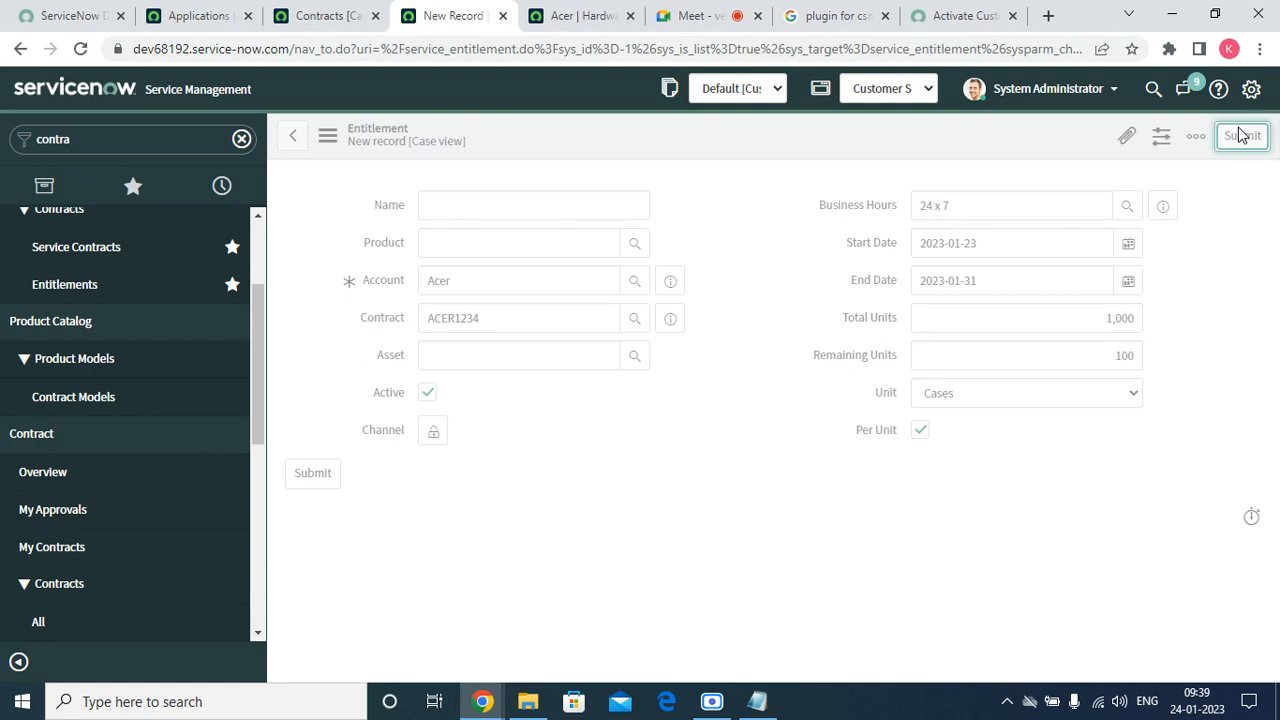
Open the full Acer account record from the Acer hardware model's Manufacturer field.
click(560, 15)
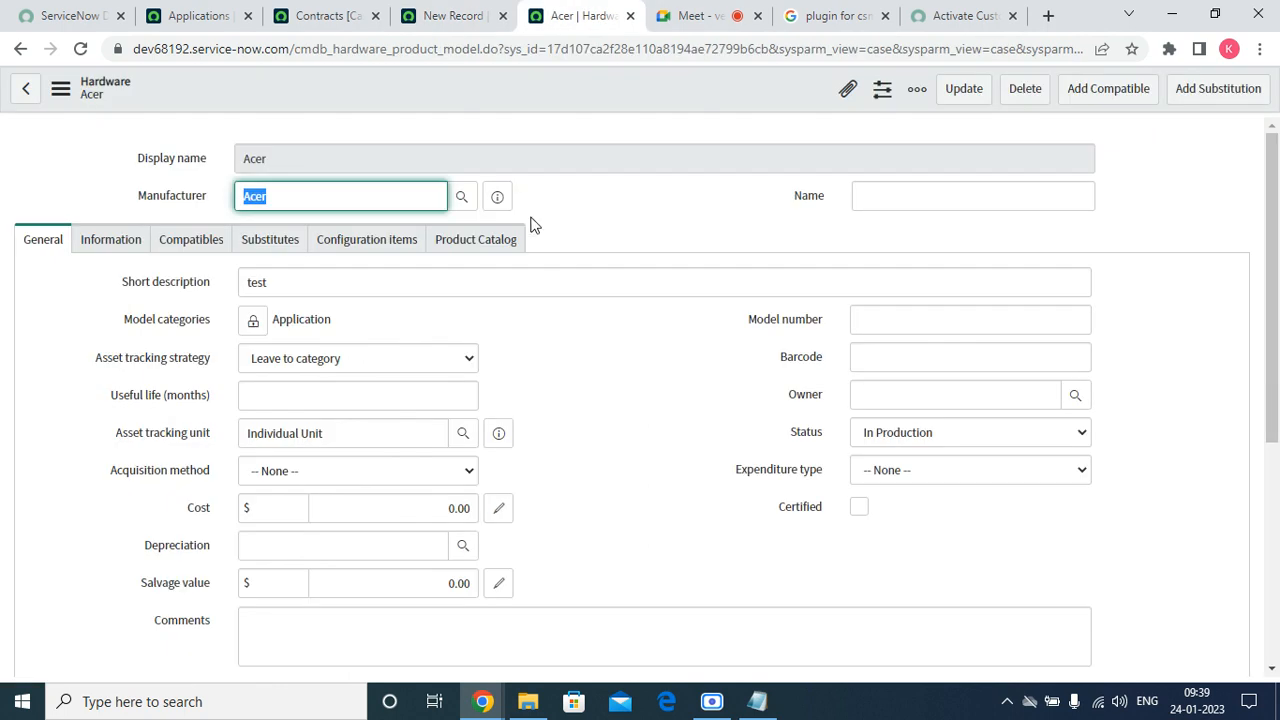
click(497, 196)
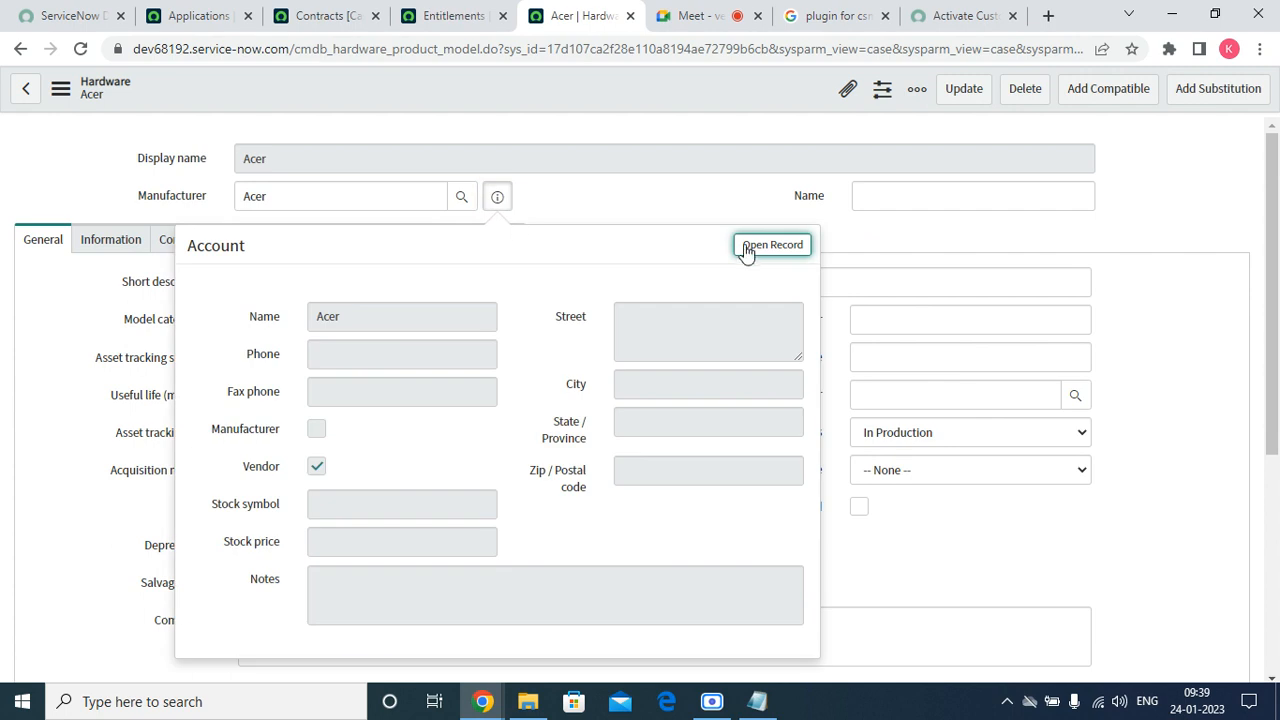
click(746, 250)
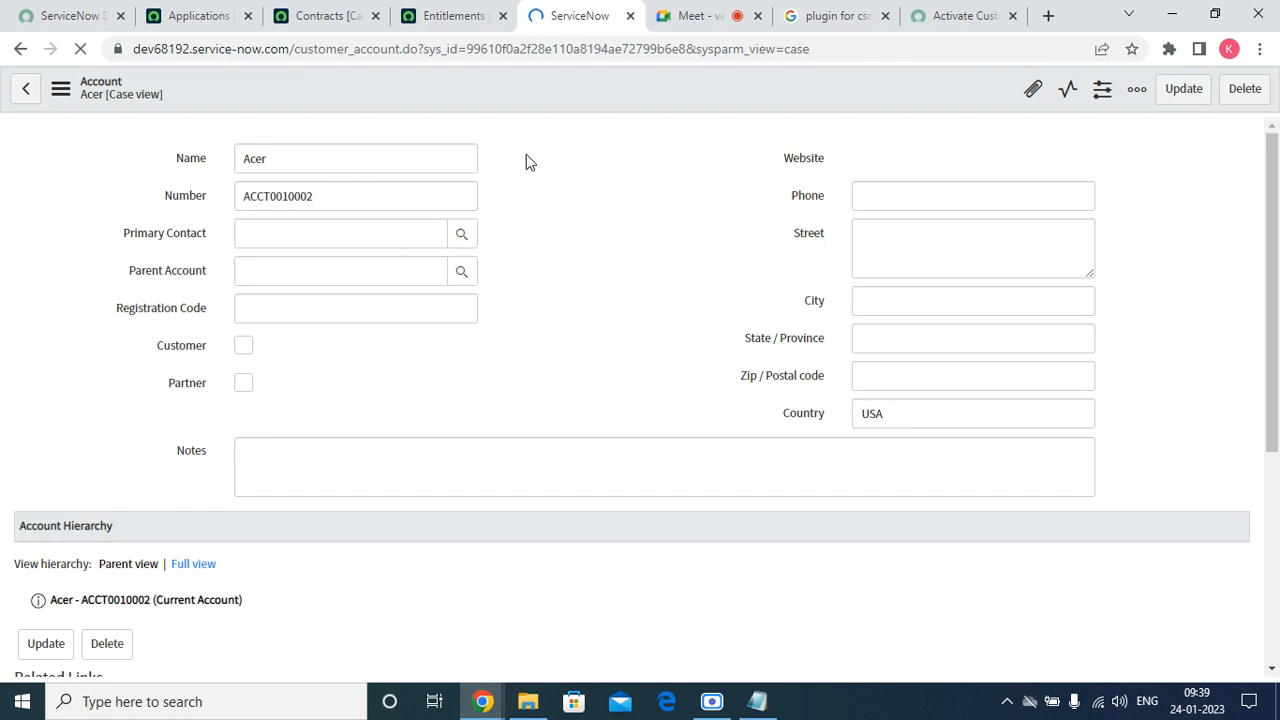
click(303, 242)
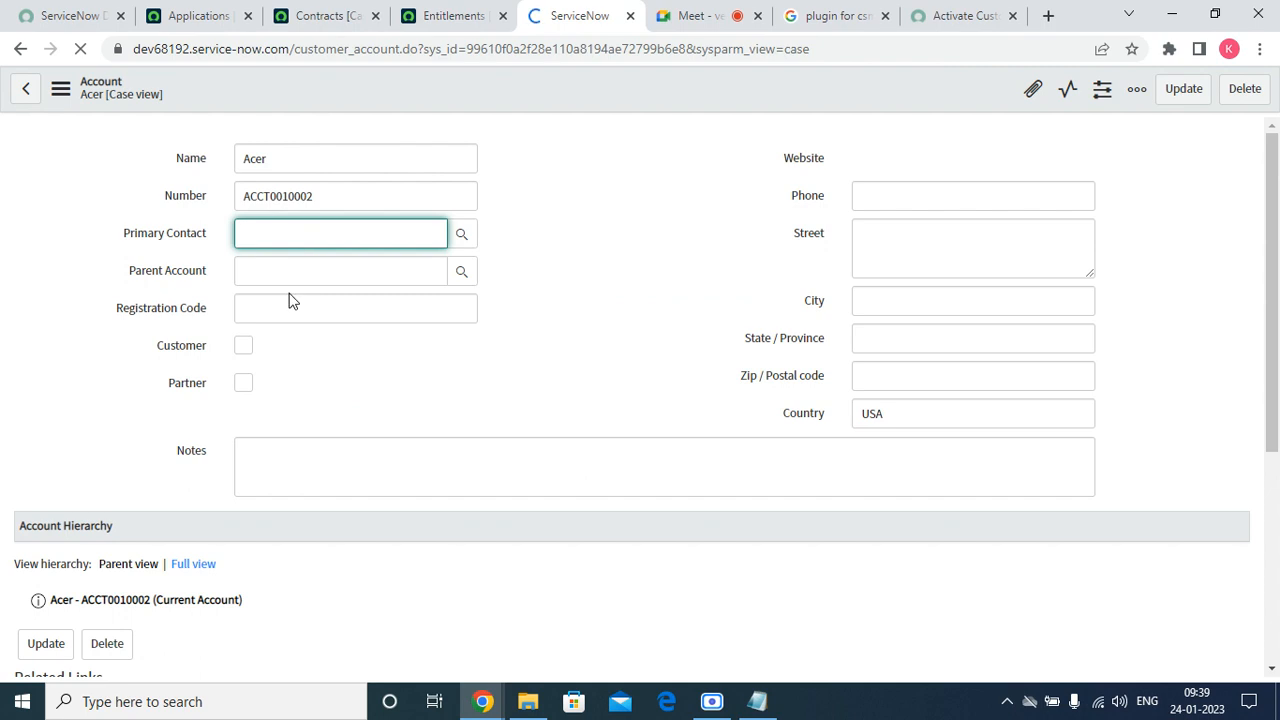
click(289, 281)
click(268, 311)
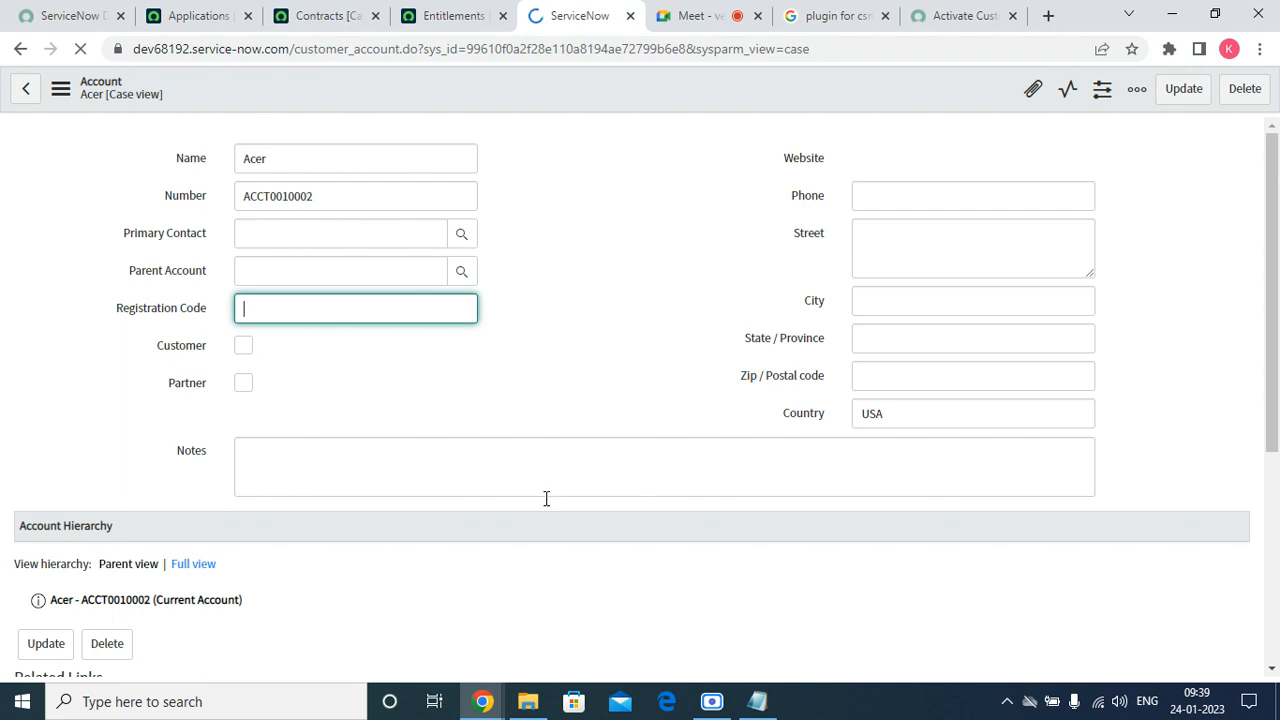
Review the Entitlements, Contracts and Contacts linked to the Acer account.
scroll(1278, 255, down, 5)
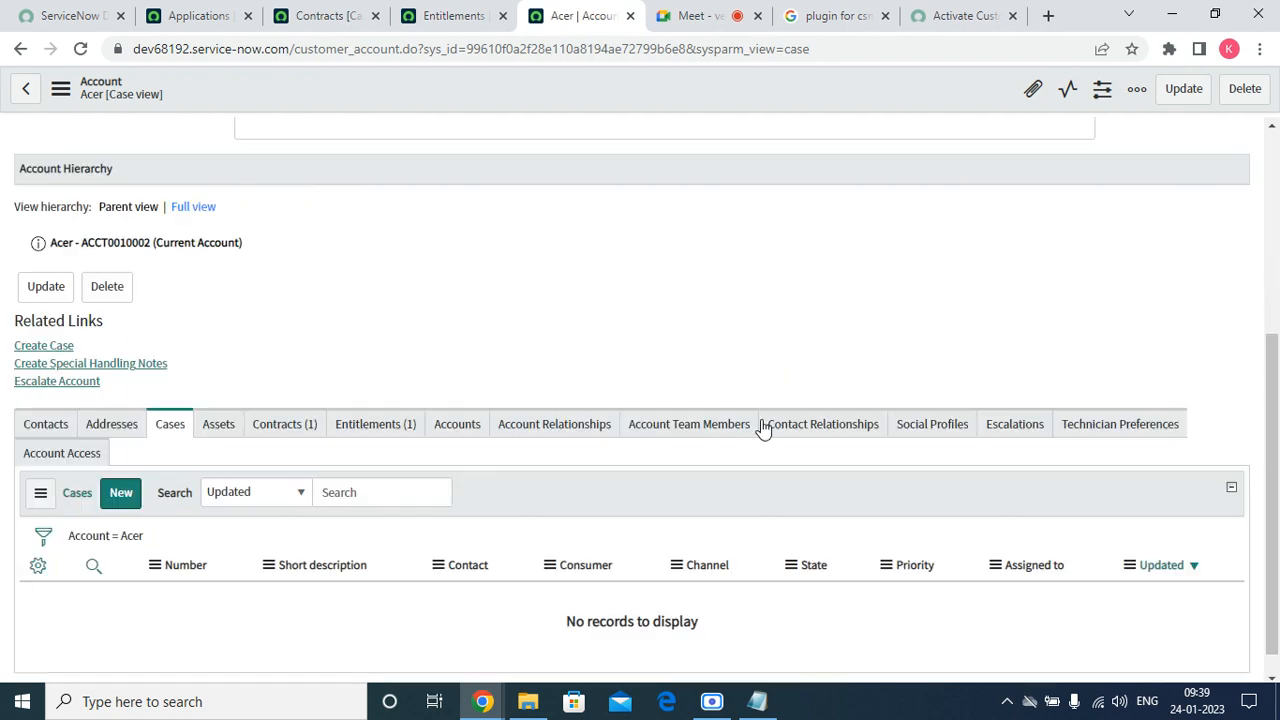
click(371, 432)
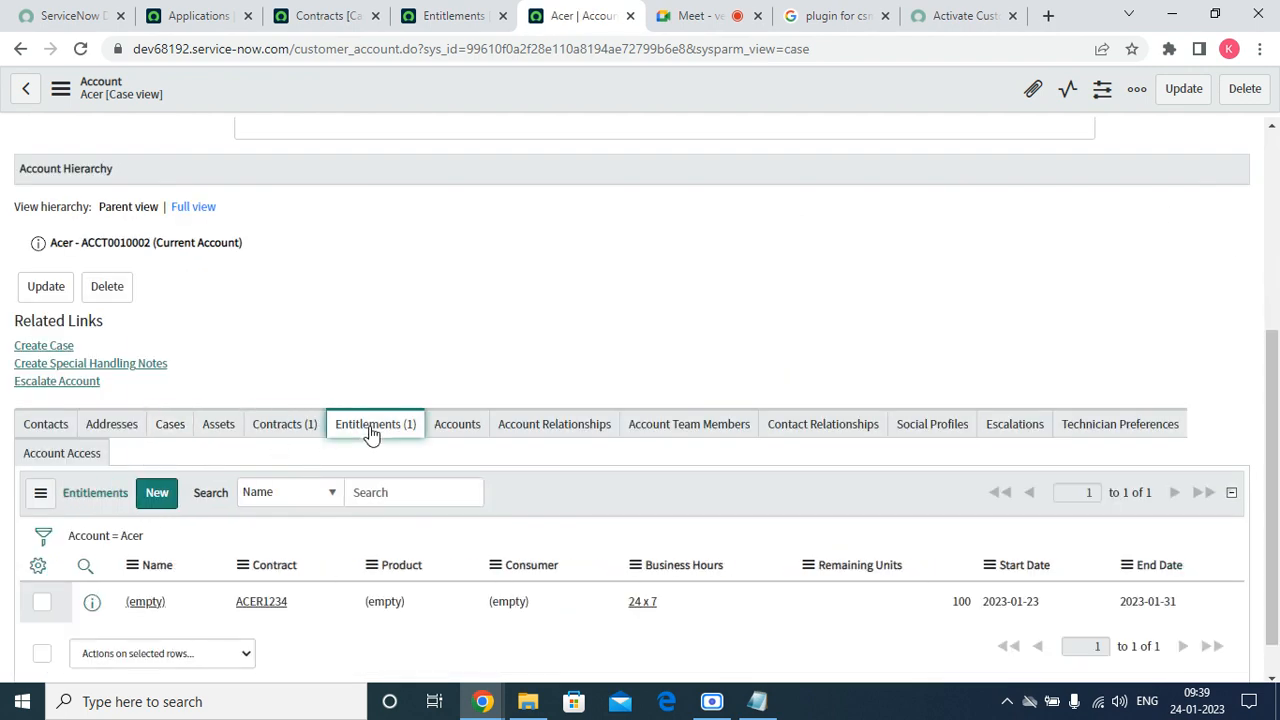
click(298, 432)
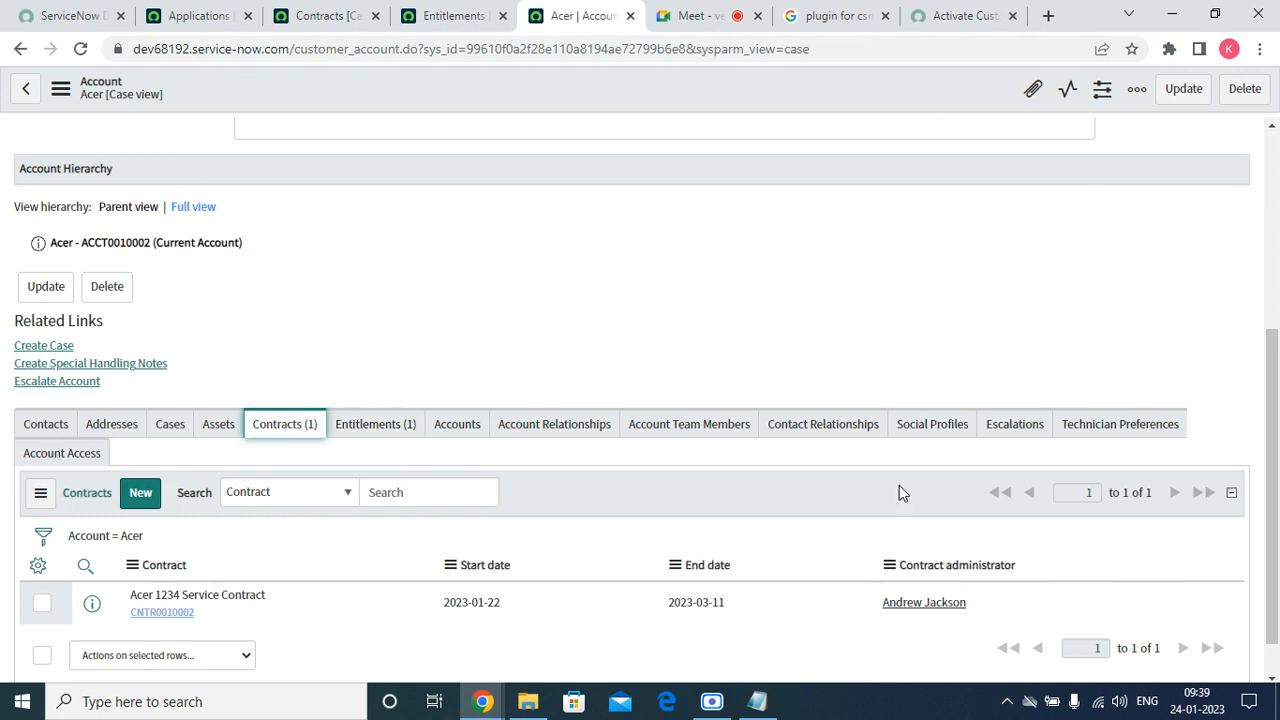
click(57, 432)
Start a new Acer contact with first name 'test' and last name 'user'.
click(137, 493)
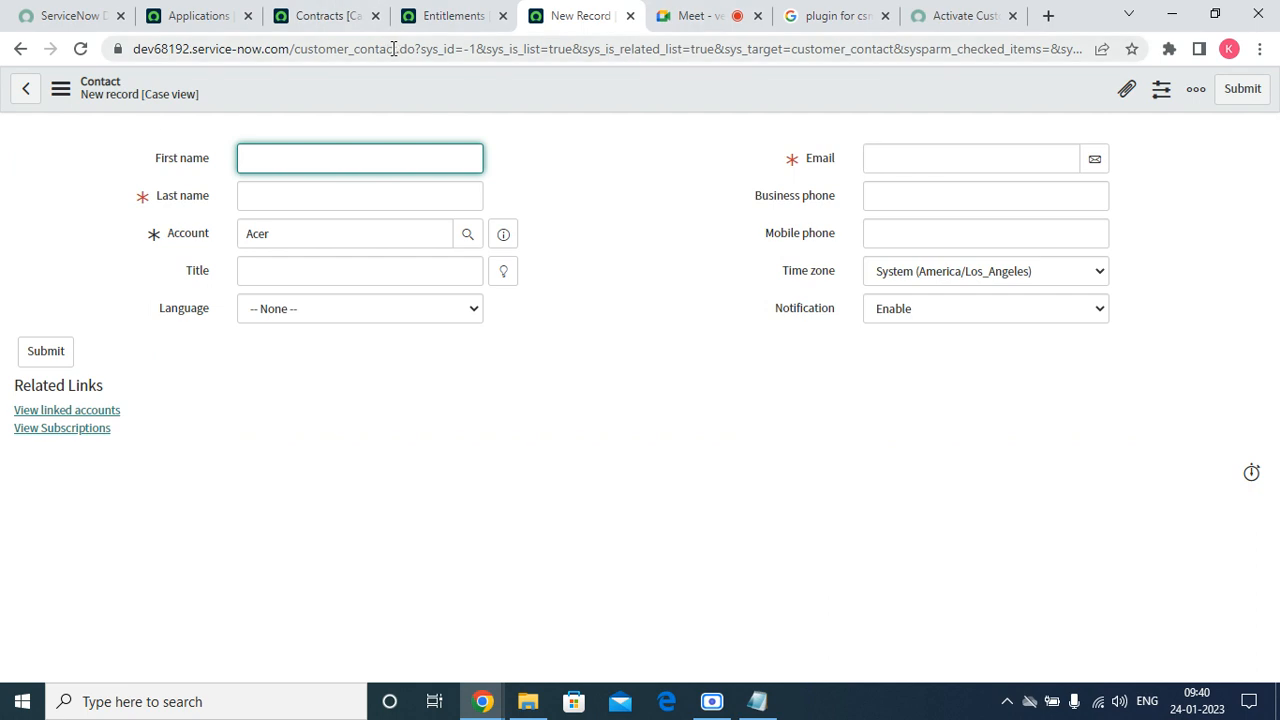
drag(395, 48, 287, 56)
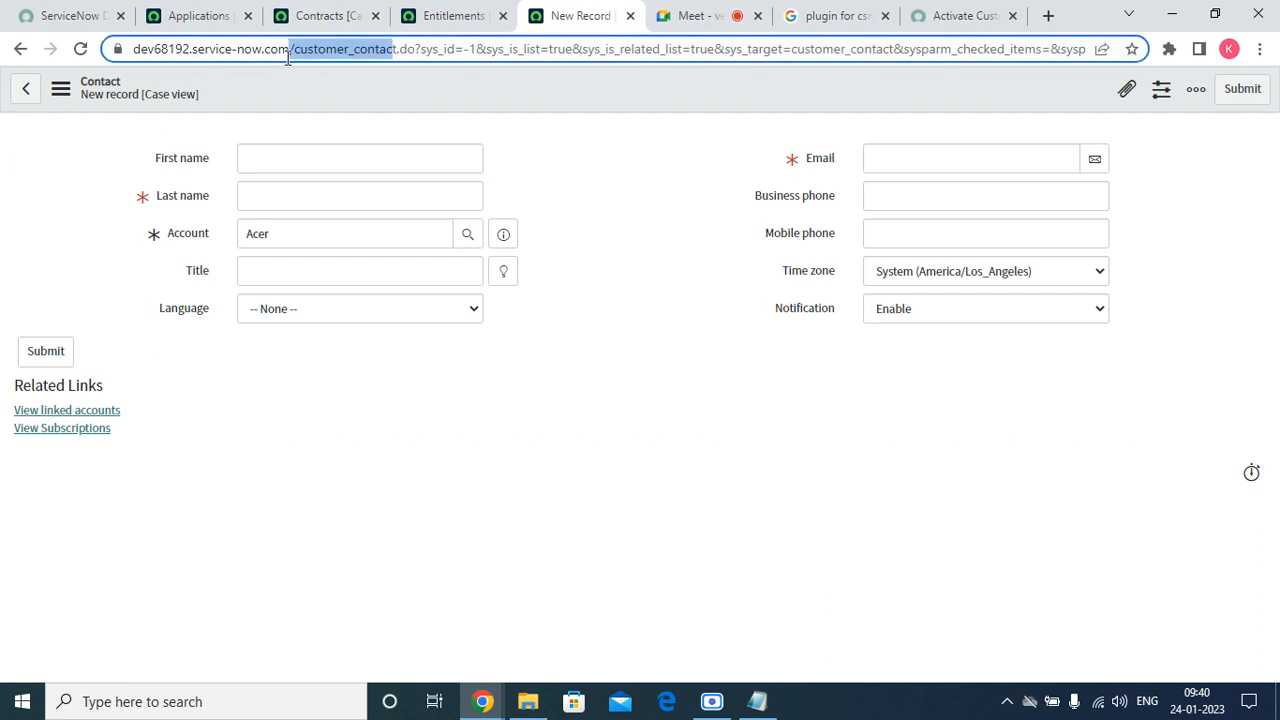
click(752, 240)
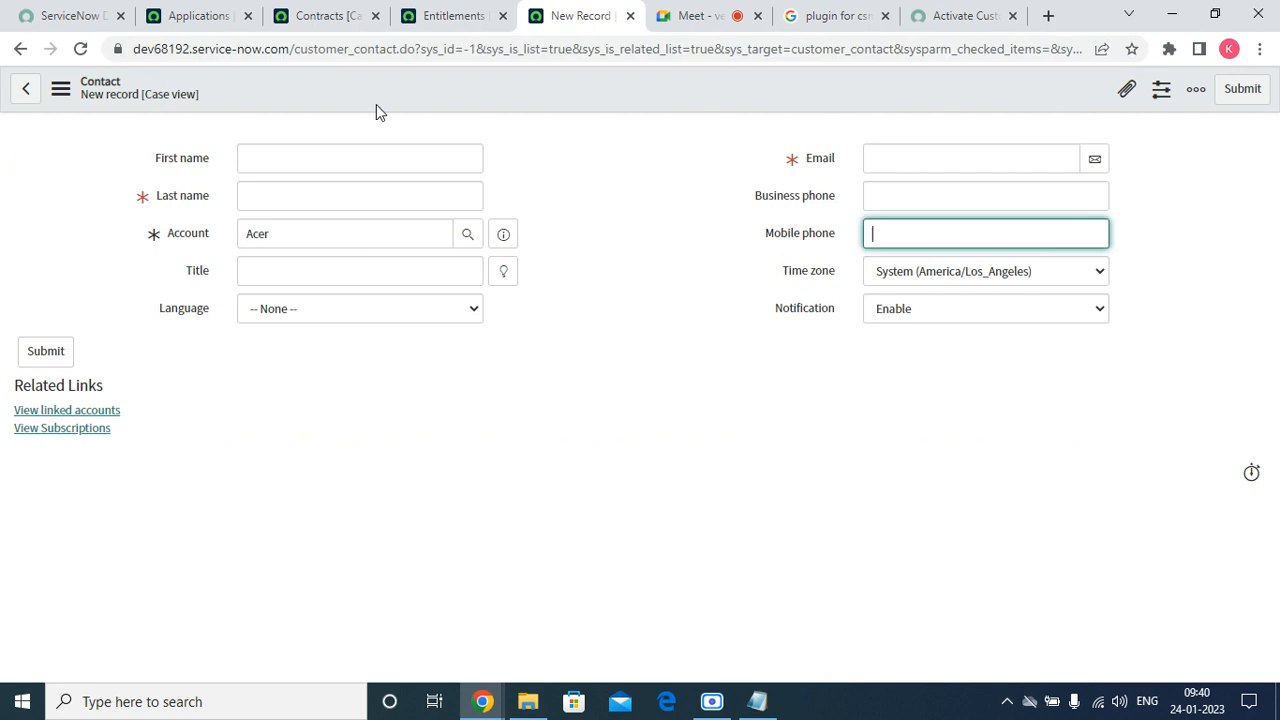
click(308, 148)
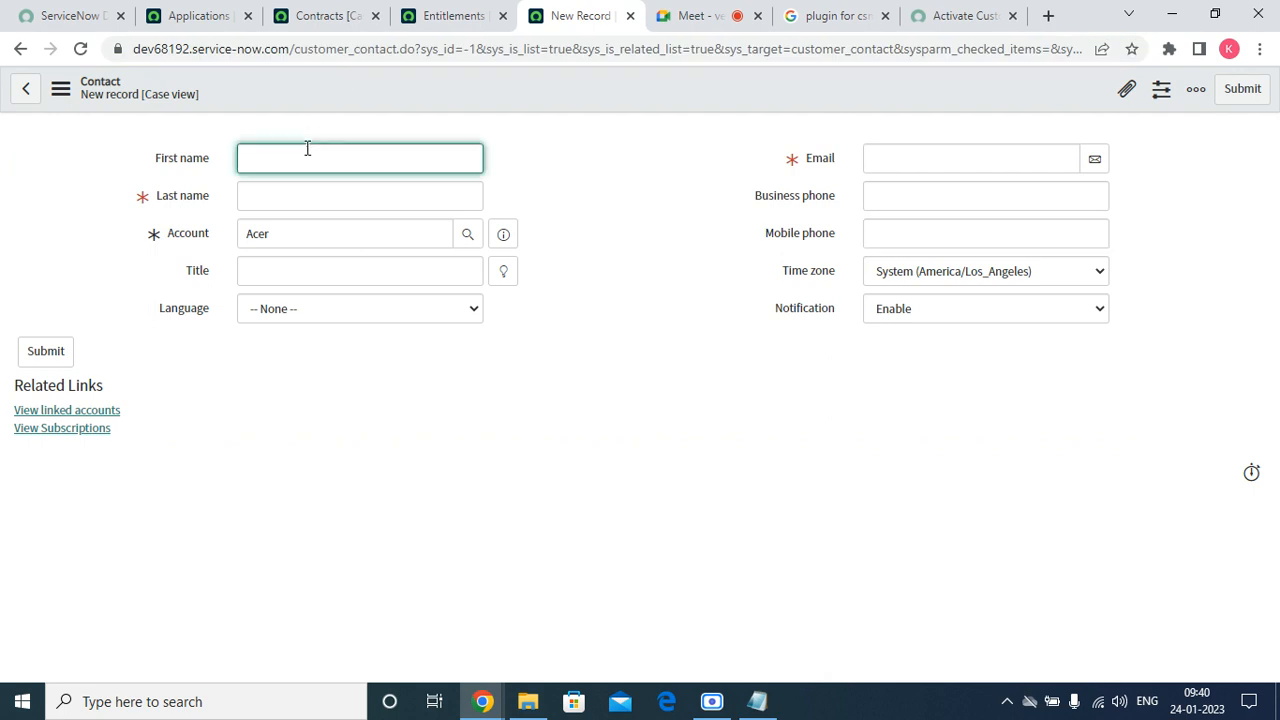
click(194, 94)
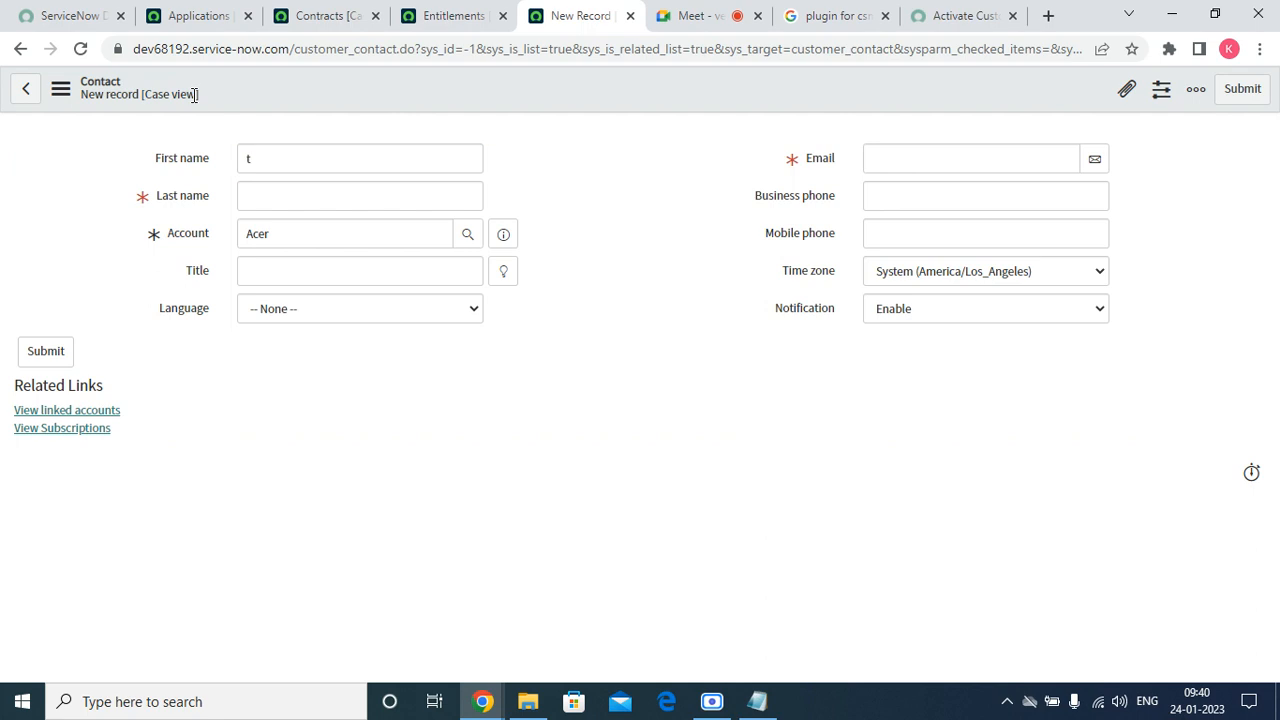
click(273, 165)
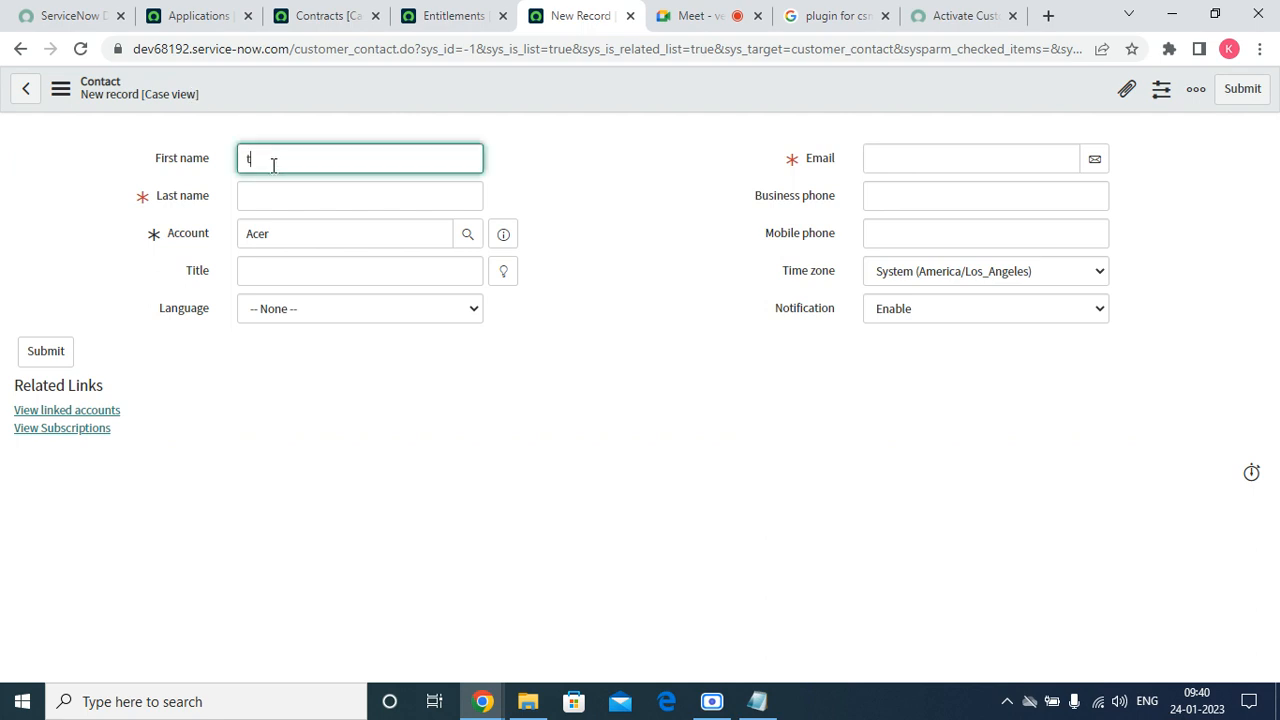
text(est)
click(262, 194)
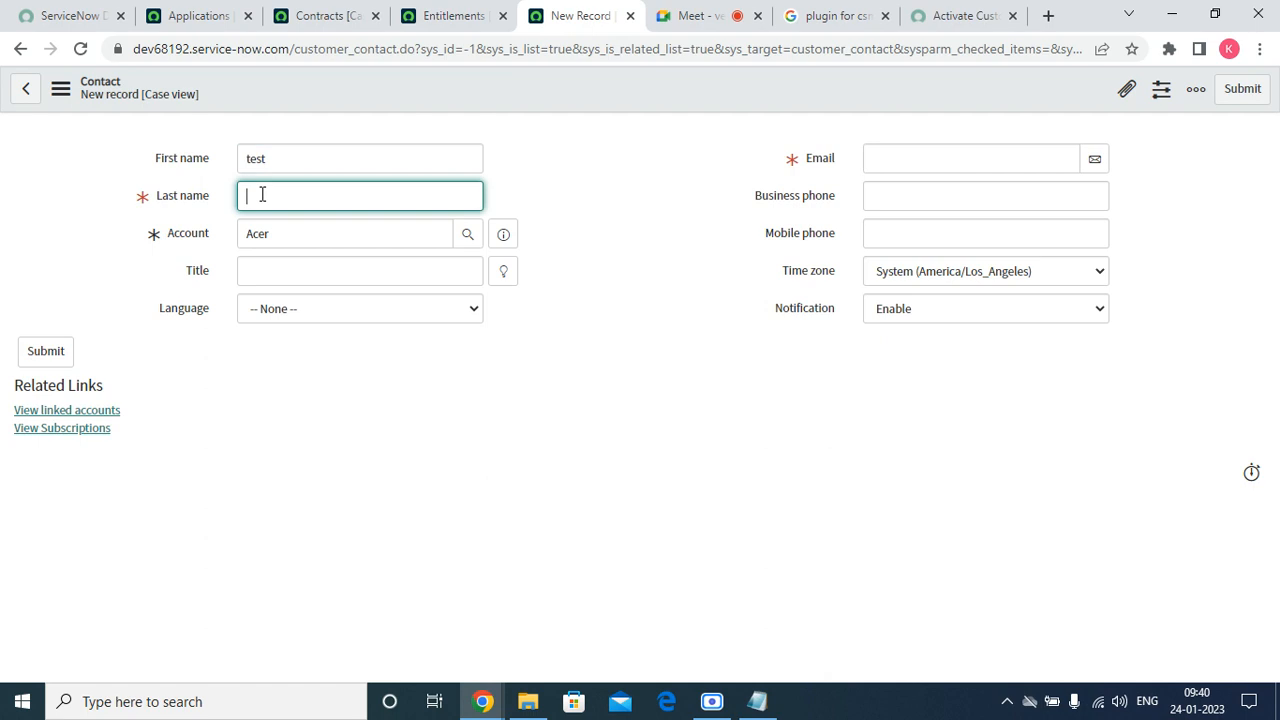
text(user)
click(292, 331)
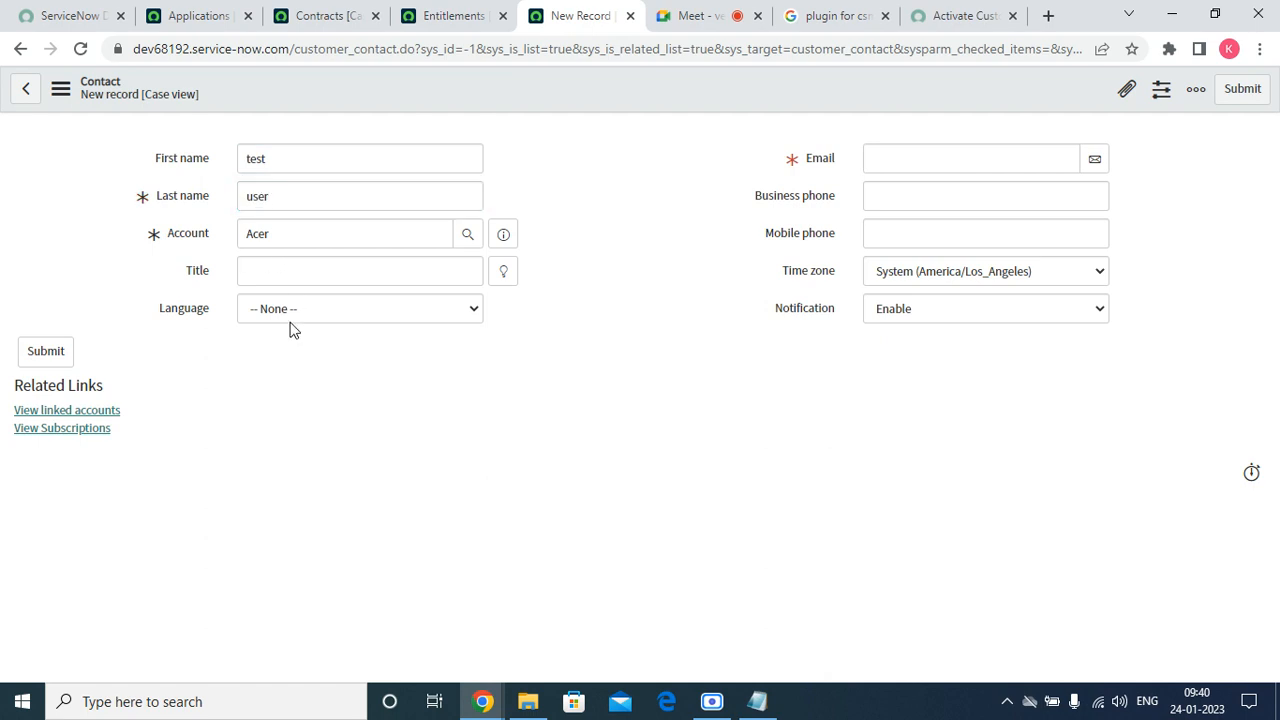
Fill in the contact's e-mail address and save the contact record.
click(913, 160)
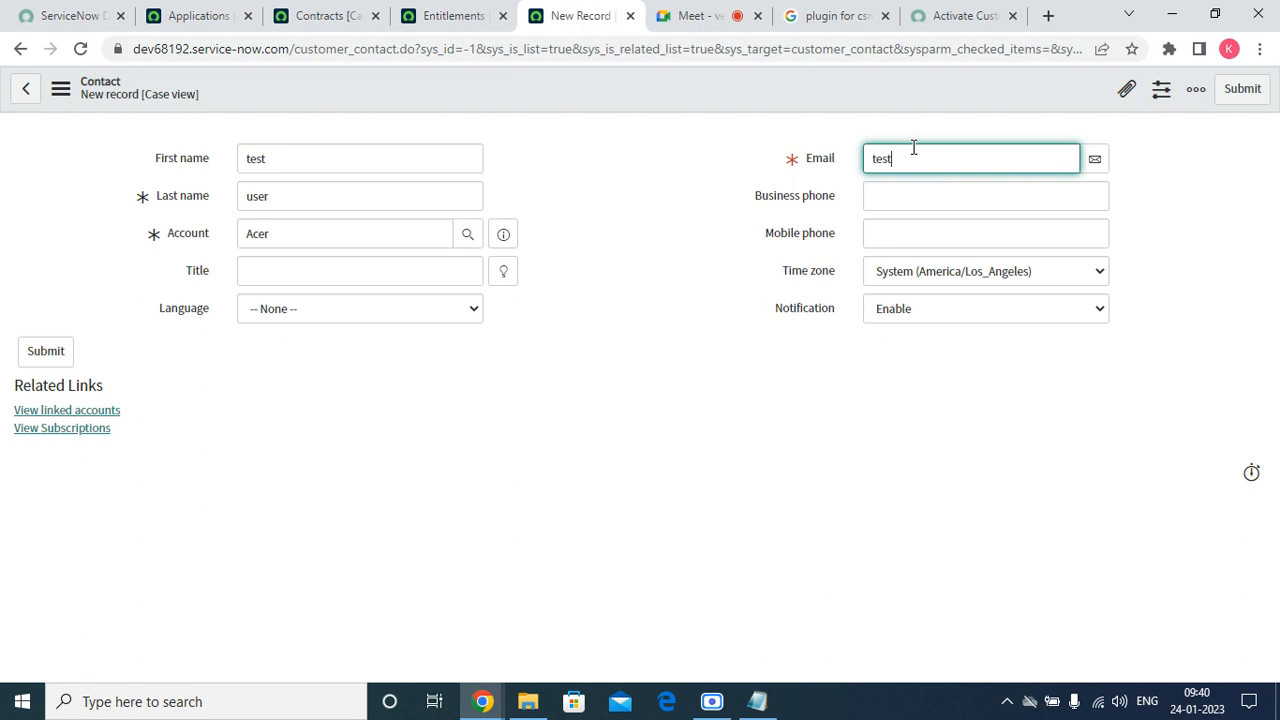
right_click(555, 87)
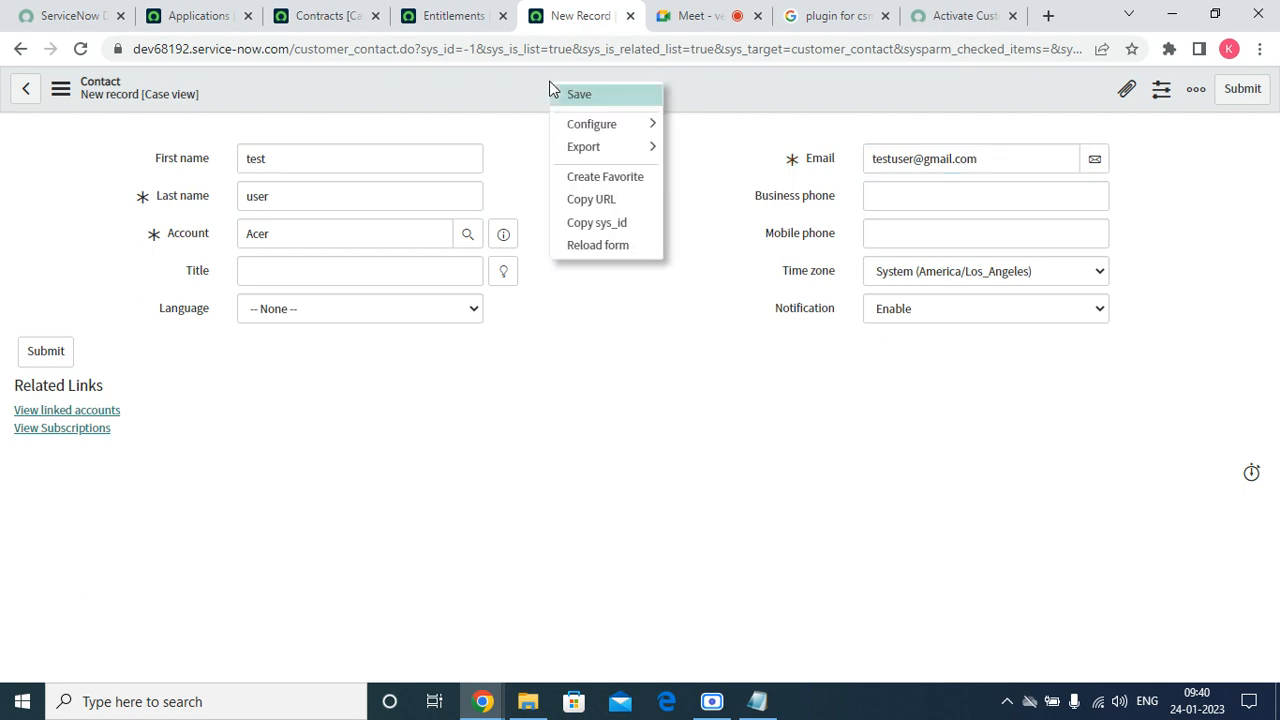
click(565, 95)
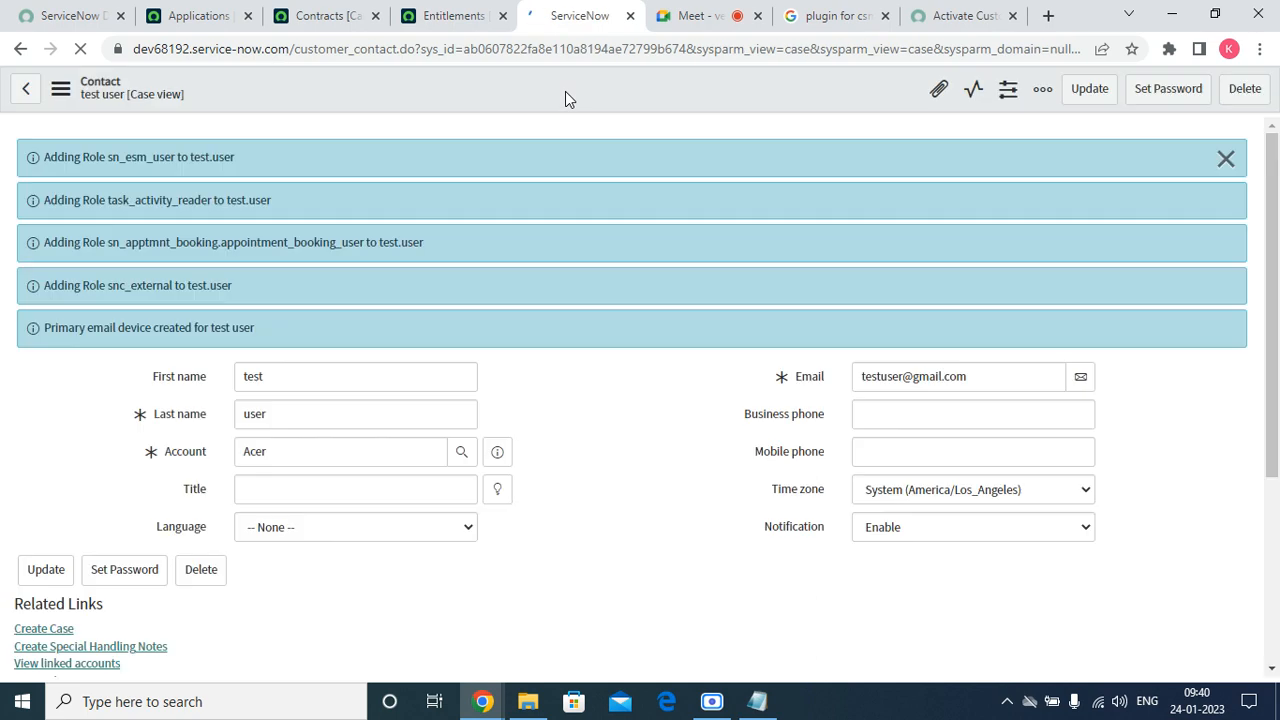
Dismiss the role-assignment messages and go to System Security - Users via Favorites.
click(1226, 158)
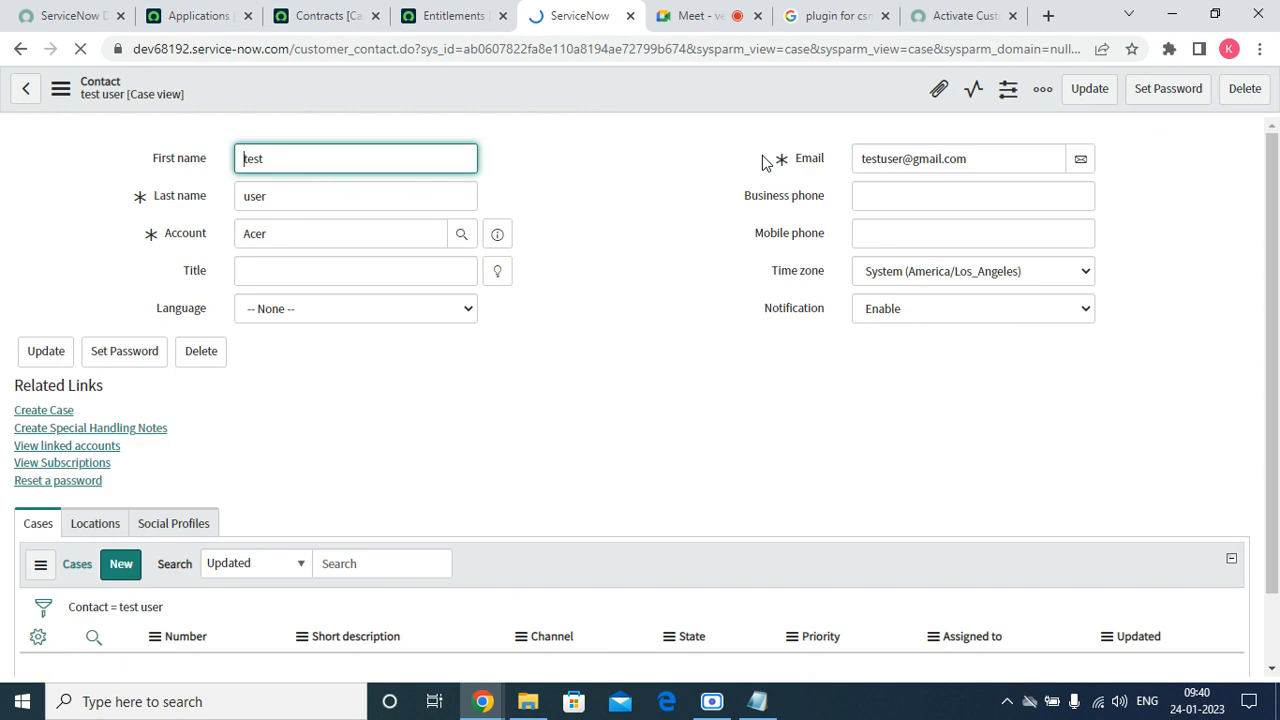
click(140, 100)
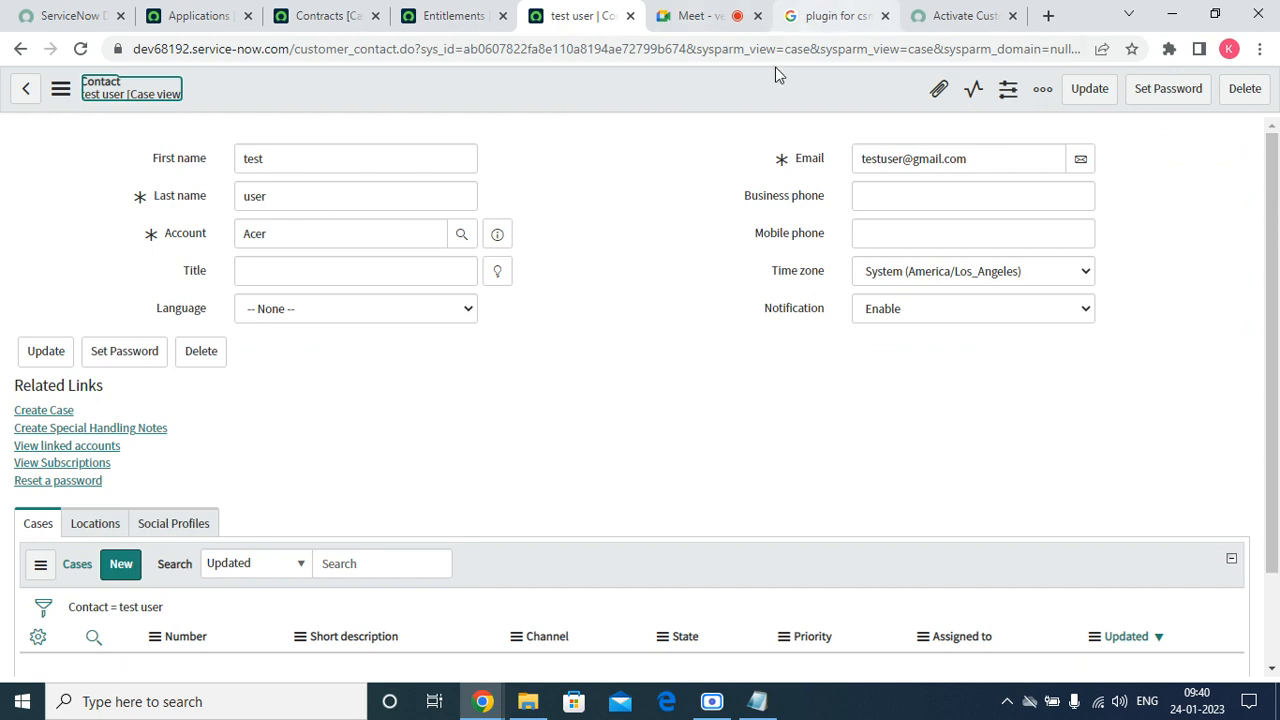
click(145, 95)
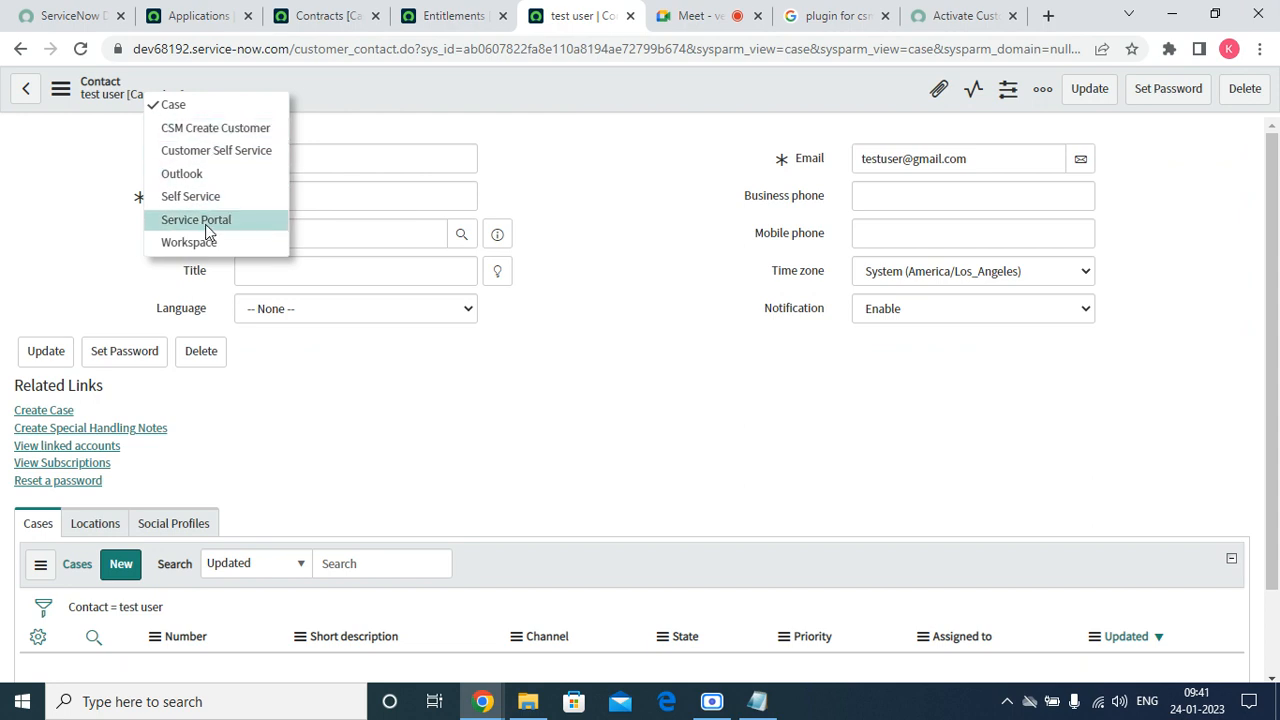
click(222, 22)
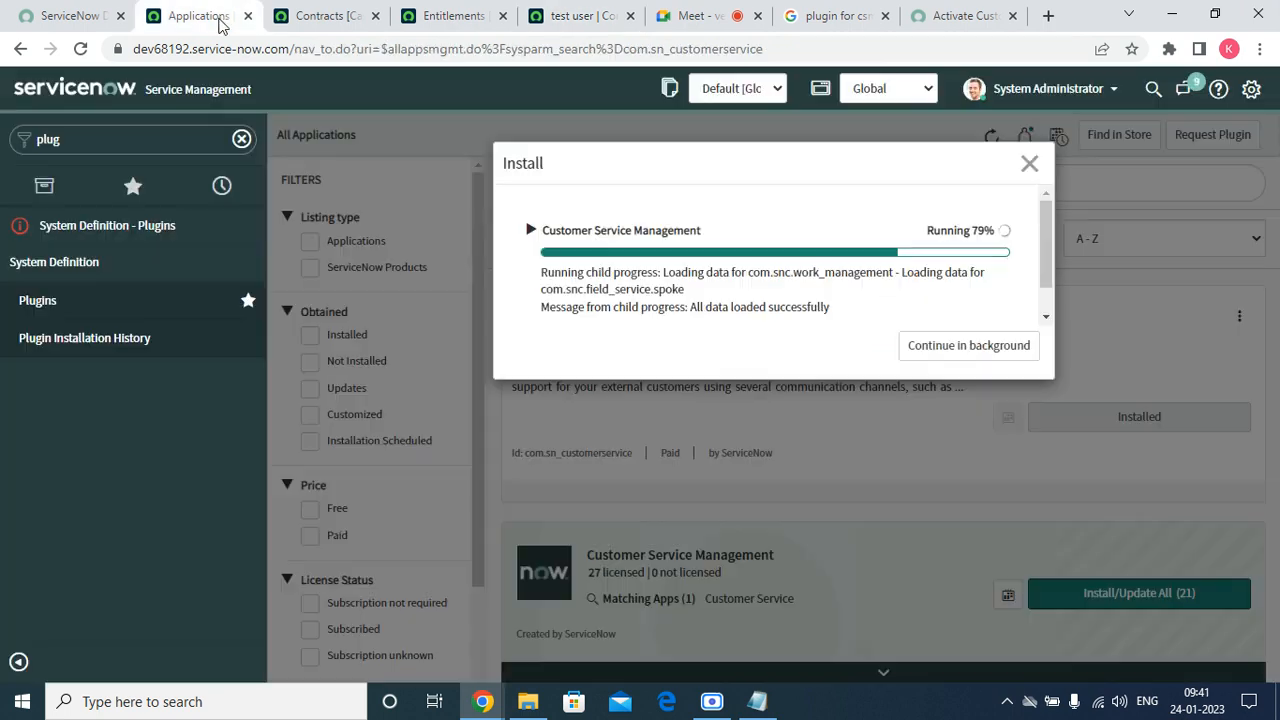
key(ctrl+Tab)
click(146, 191)
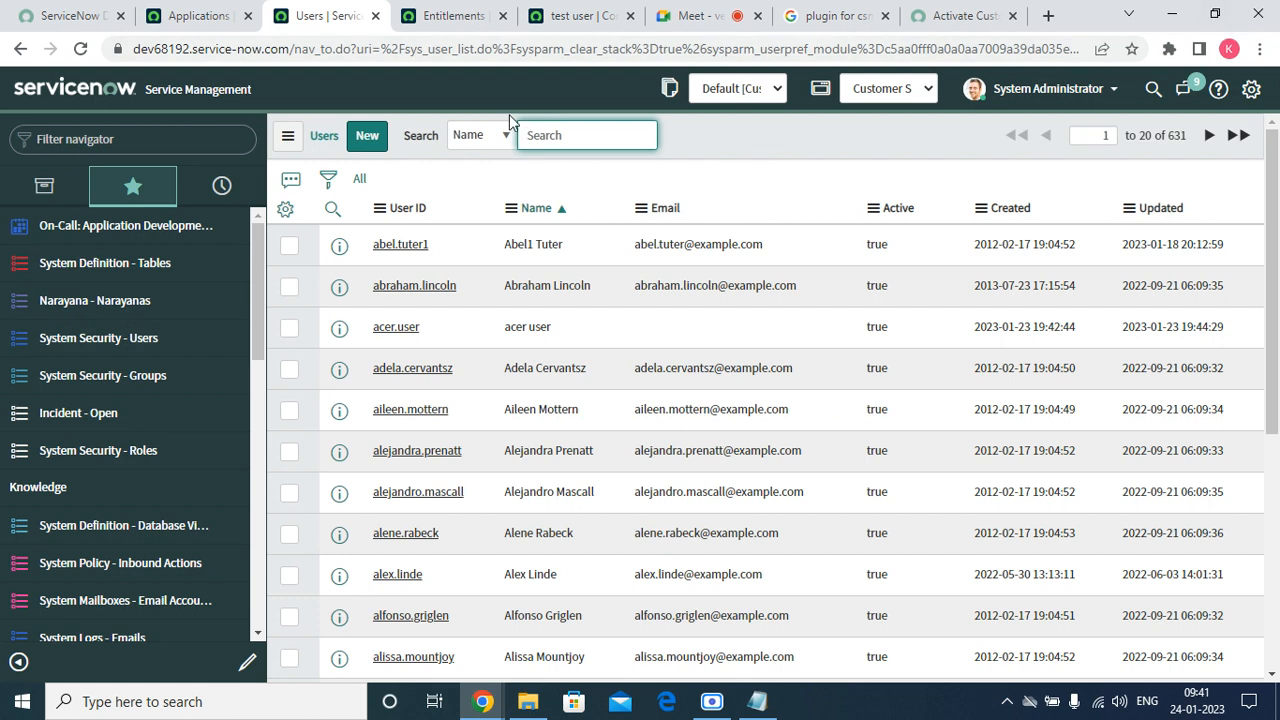
Sort Users by most recently updated and open the test contact's user record.
click(1140, 210)
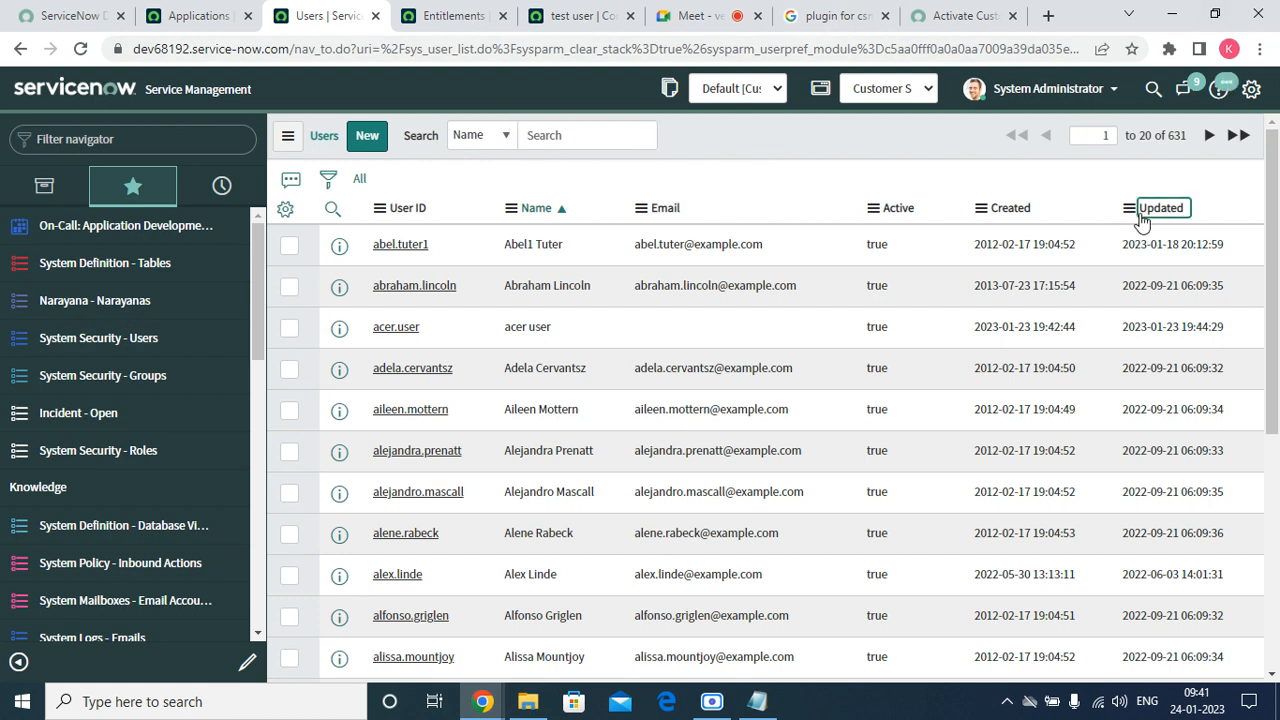
click(583, 18)
click(340, 15)
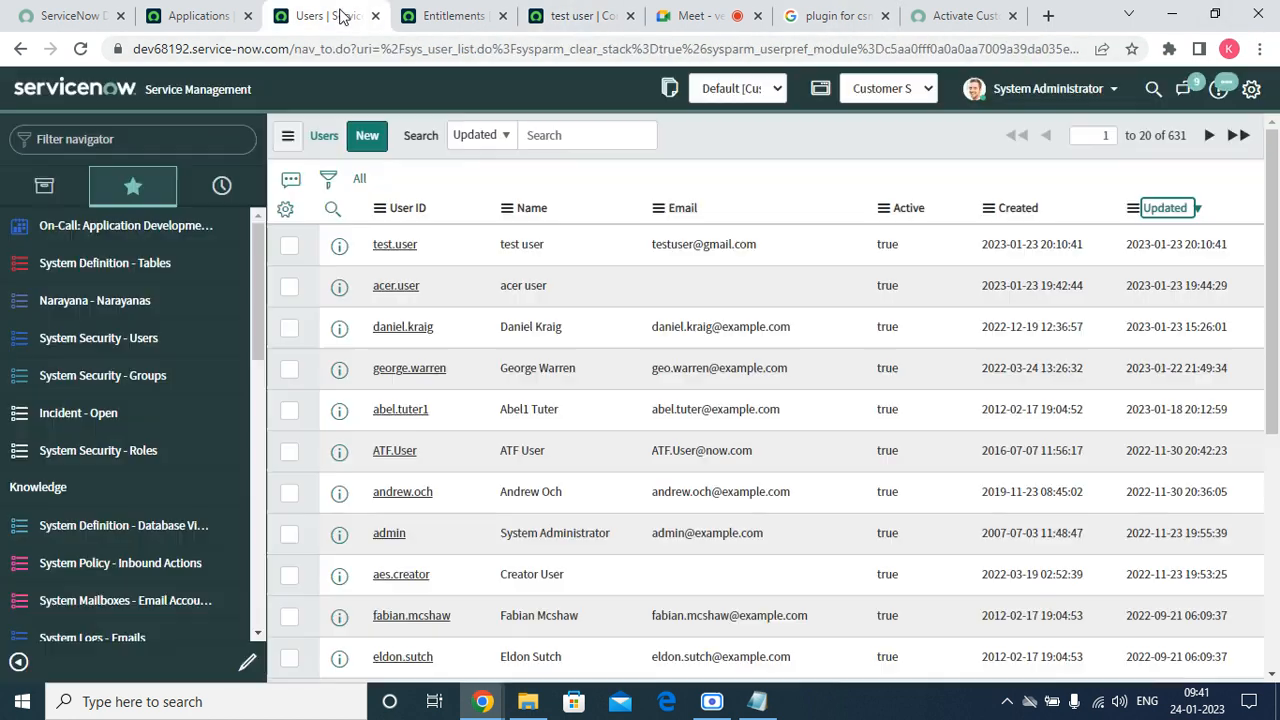
click(396, 248)
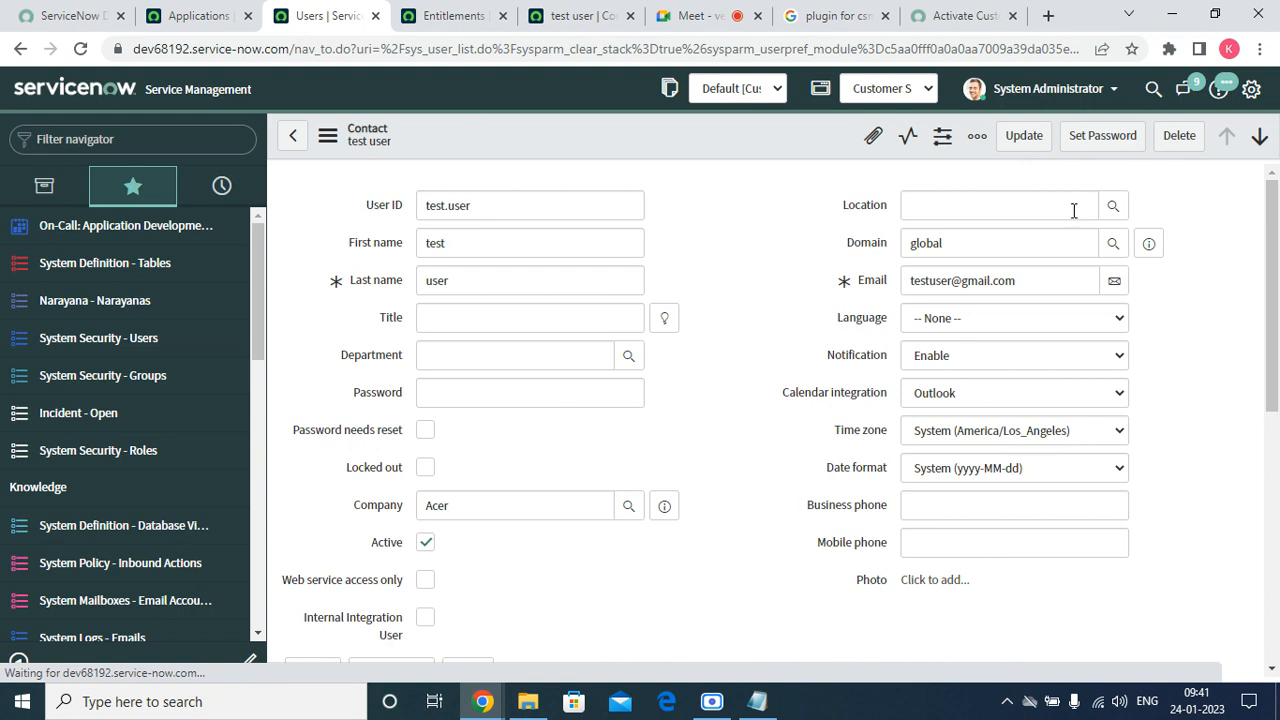
Generate a new password for the user, copy it, and switch to the incognito portal window.
click(1098, 135)
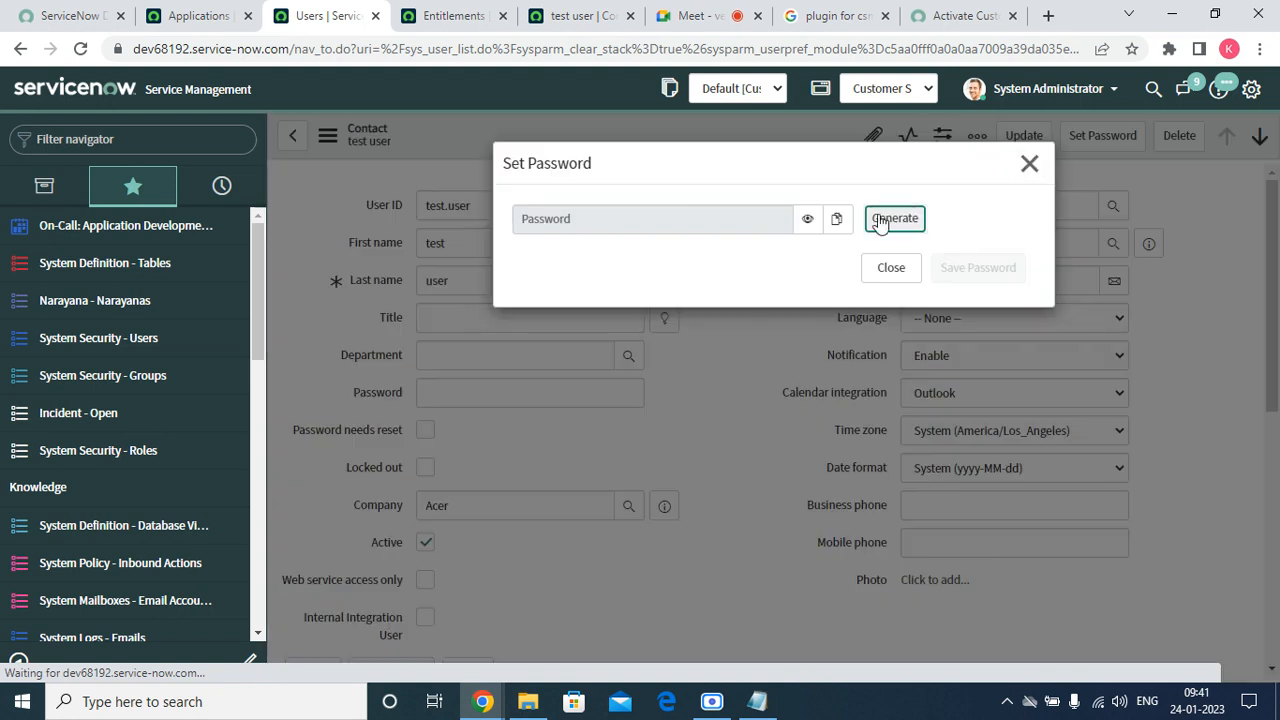
click(879, 222)
click(836, 266)
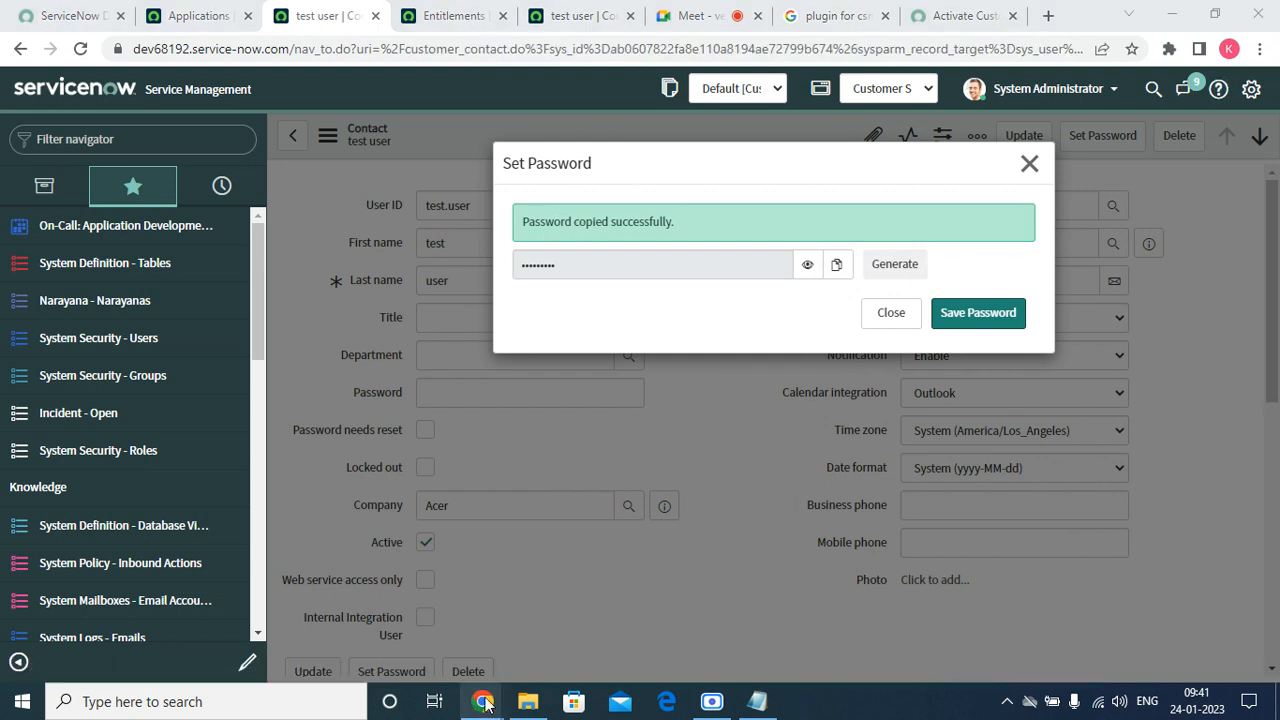
mouse_move(482, 703)
click(744, 615)
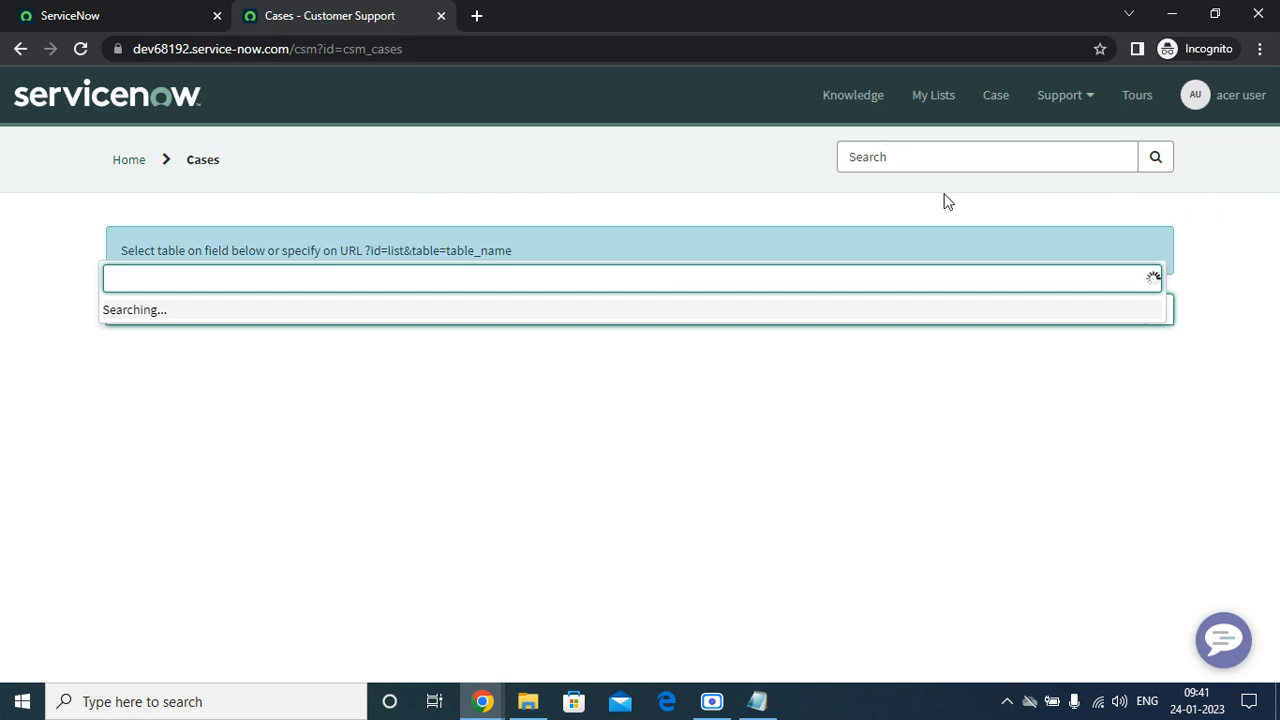
Log the acer portal user out and close the first browser tab.
click(1245, 95)
click(1180, 164)
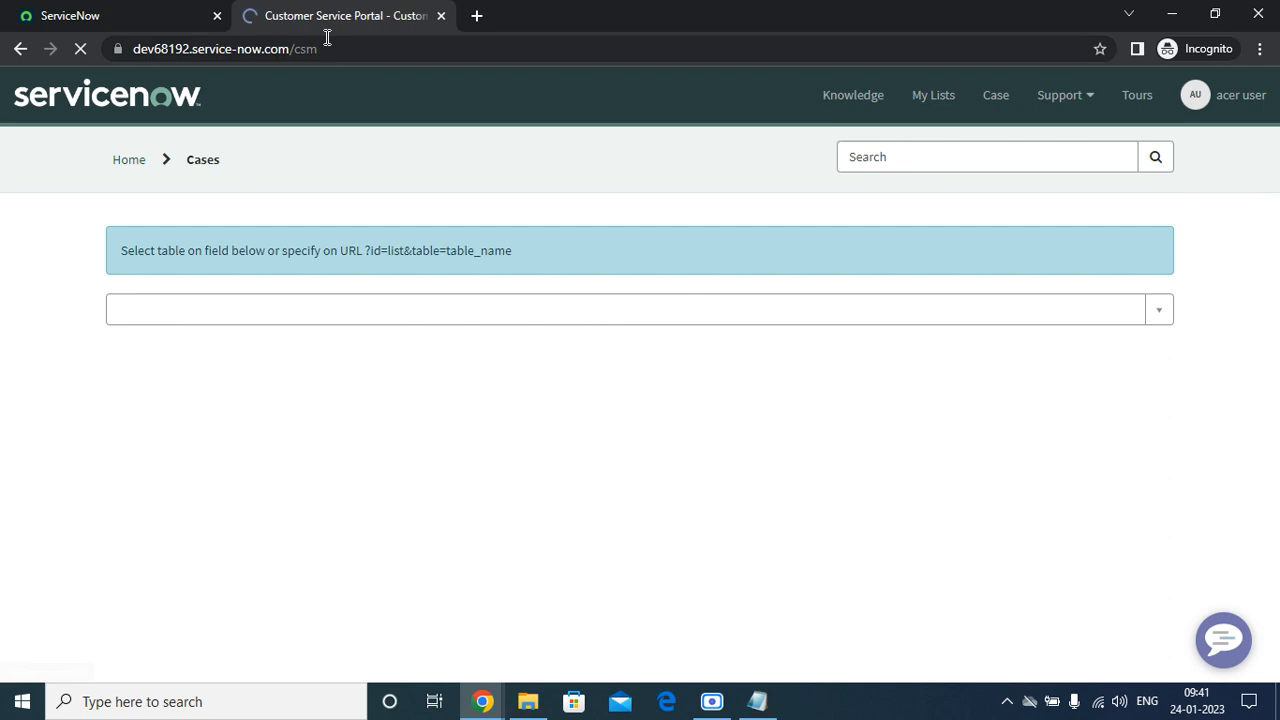
click(217, 16)
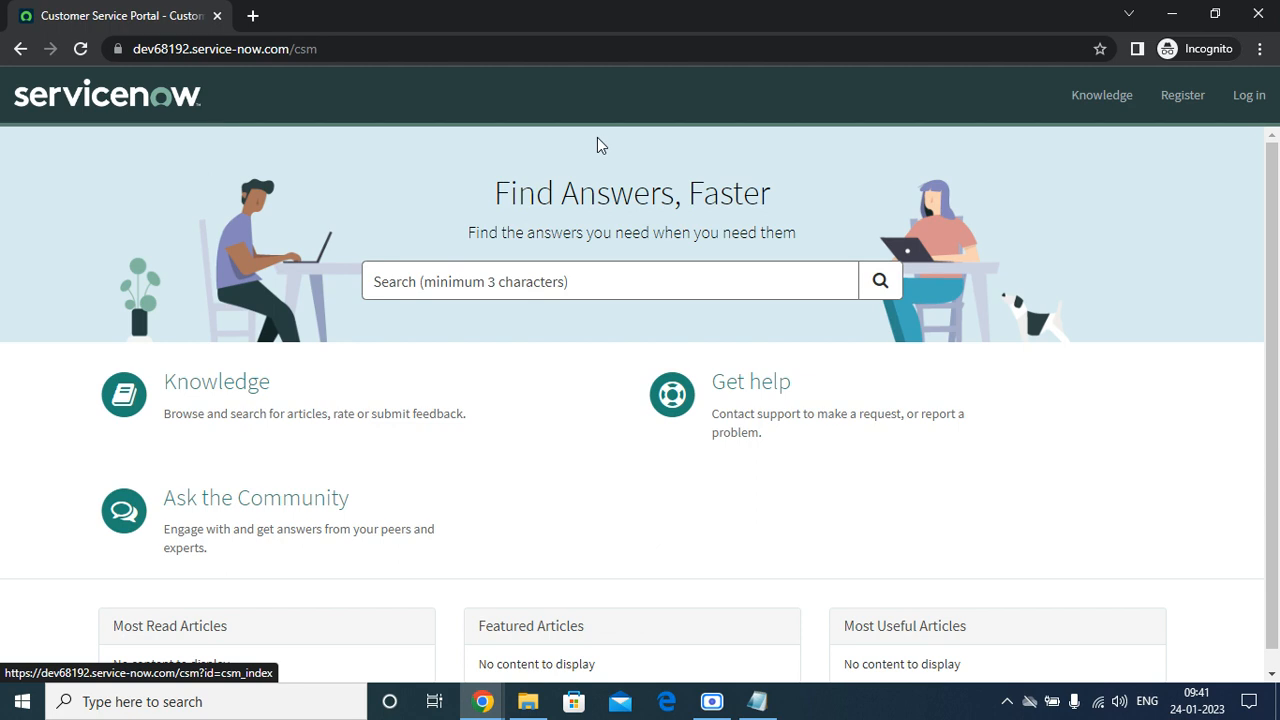
On the portal login form, enter the test contact's user name and paste the copied password.
click(1264, 98)
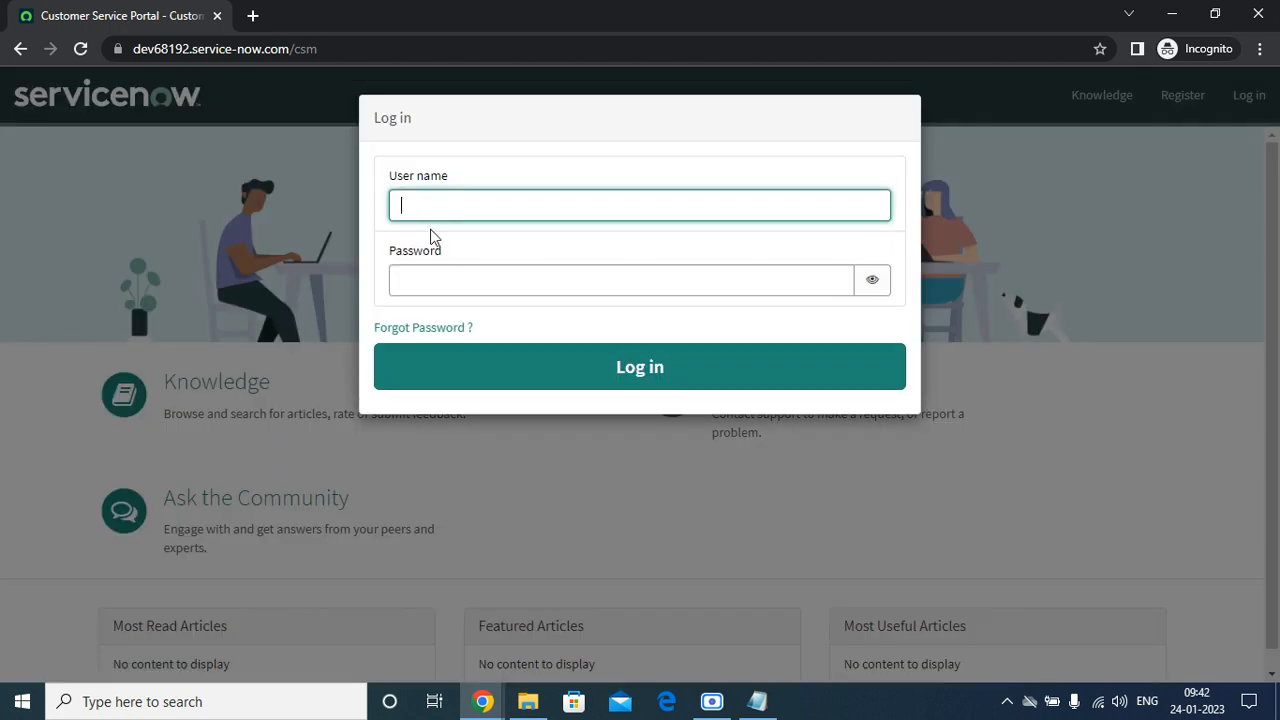
text(test.user)
right_click(449, 279)
click(505, 459)
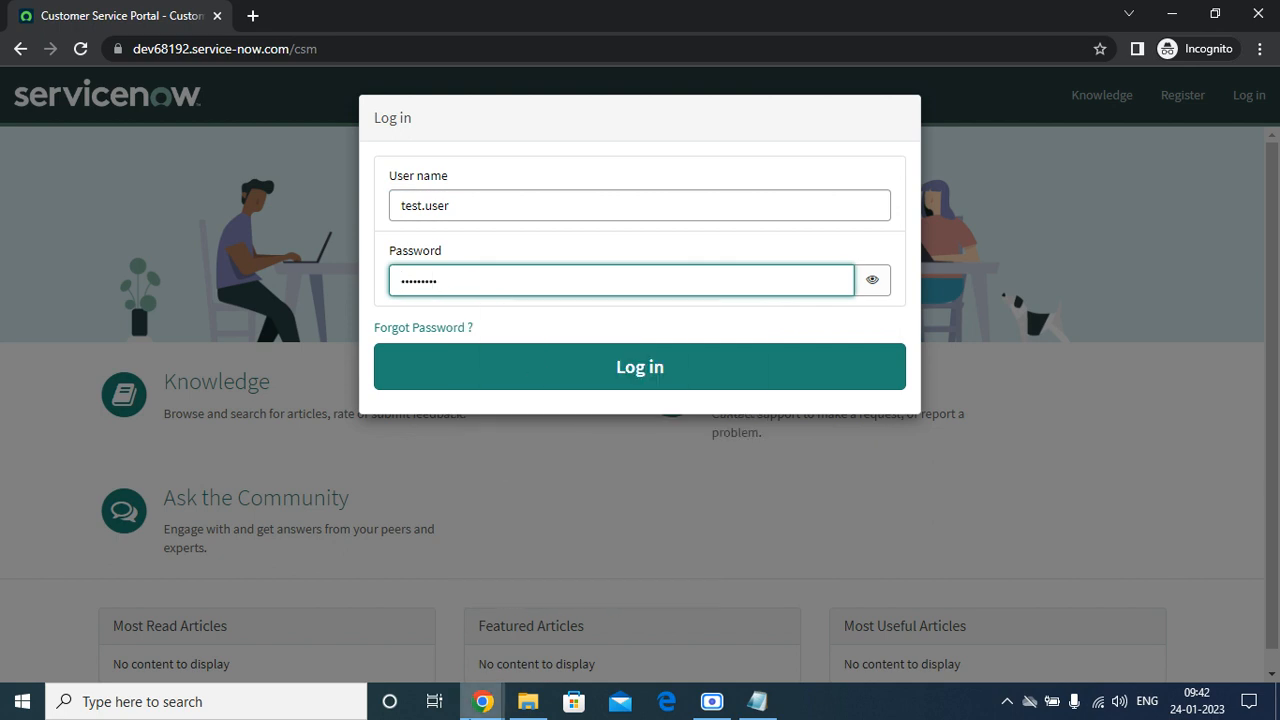
Save the generated password on the admin user record, then log into the portal.
click(481, 706)
click(240, 610)
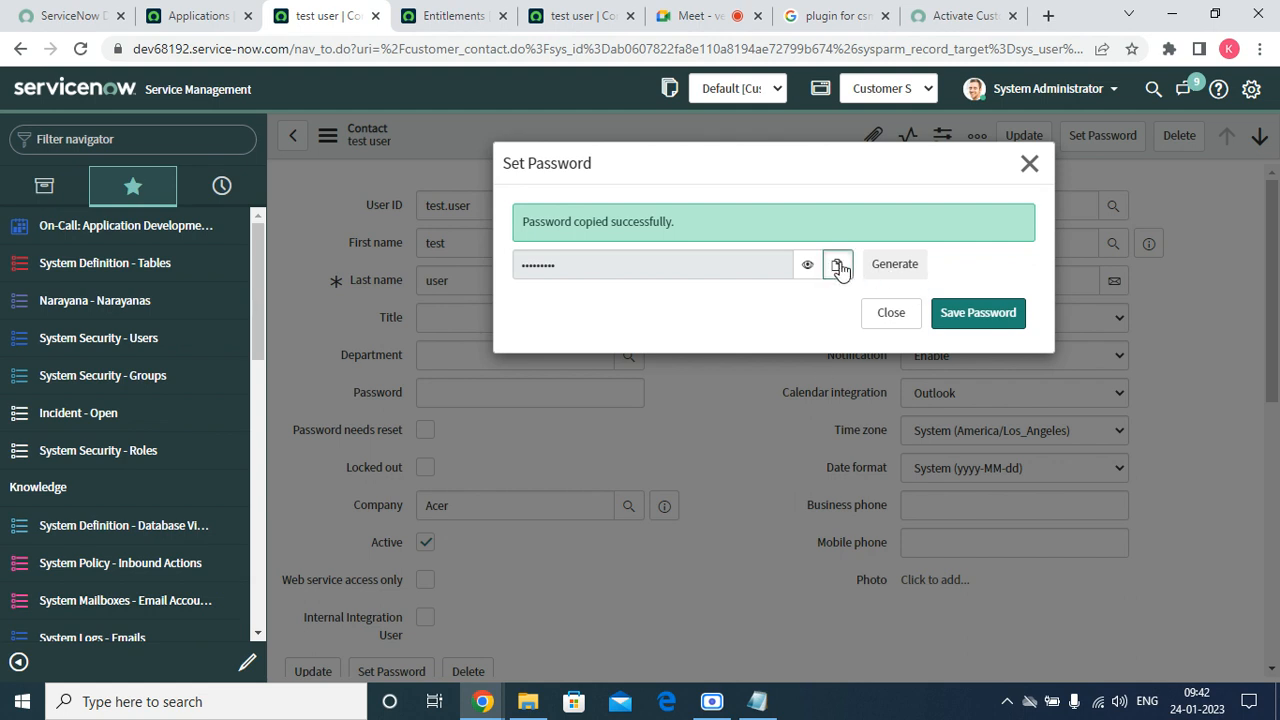
click(965, 315)
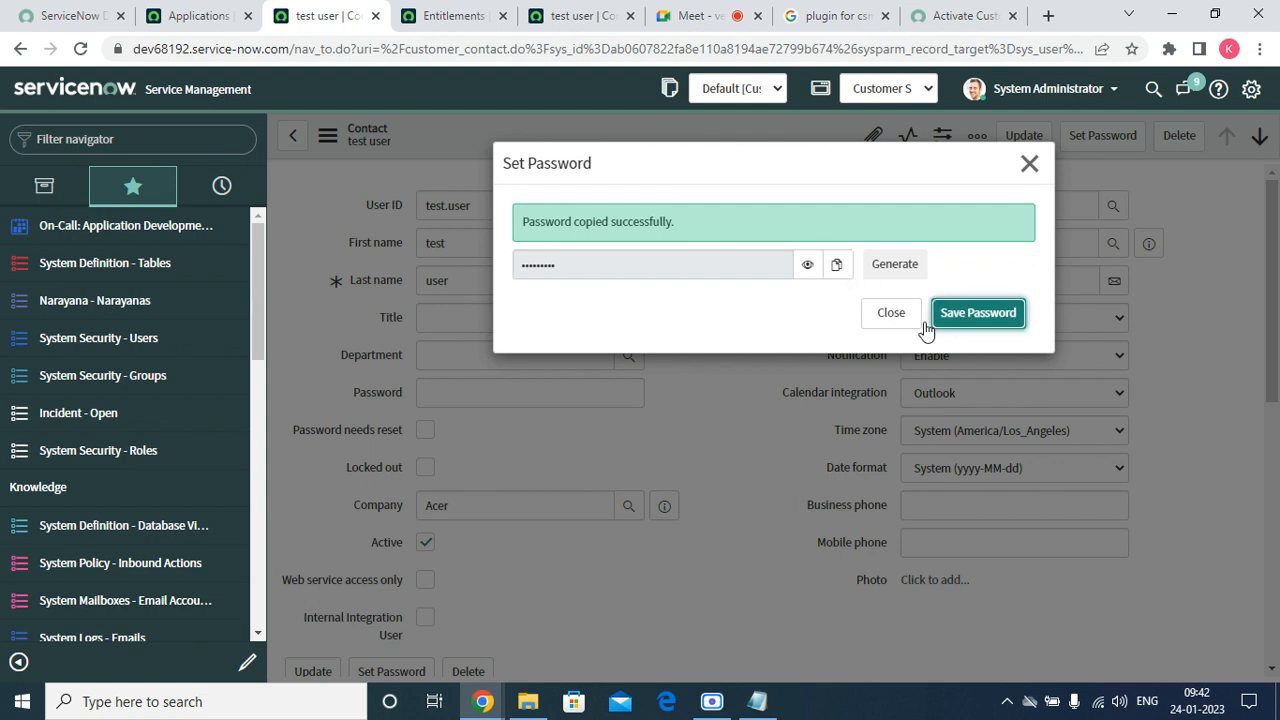
mouse_move(482, 701)
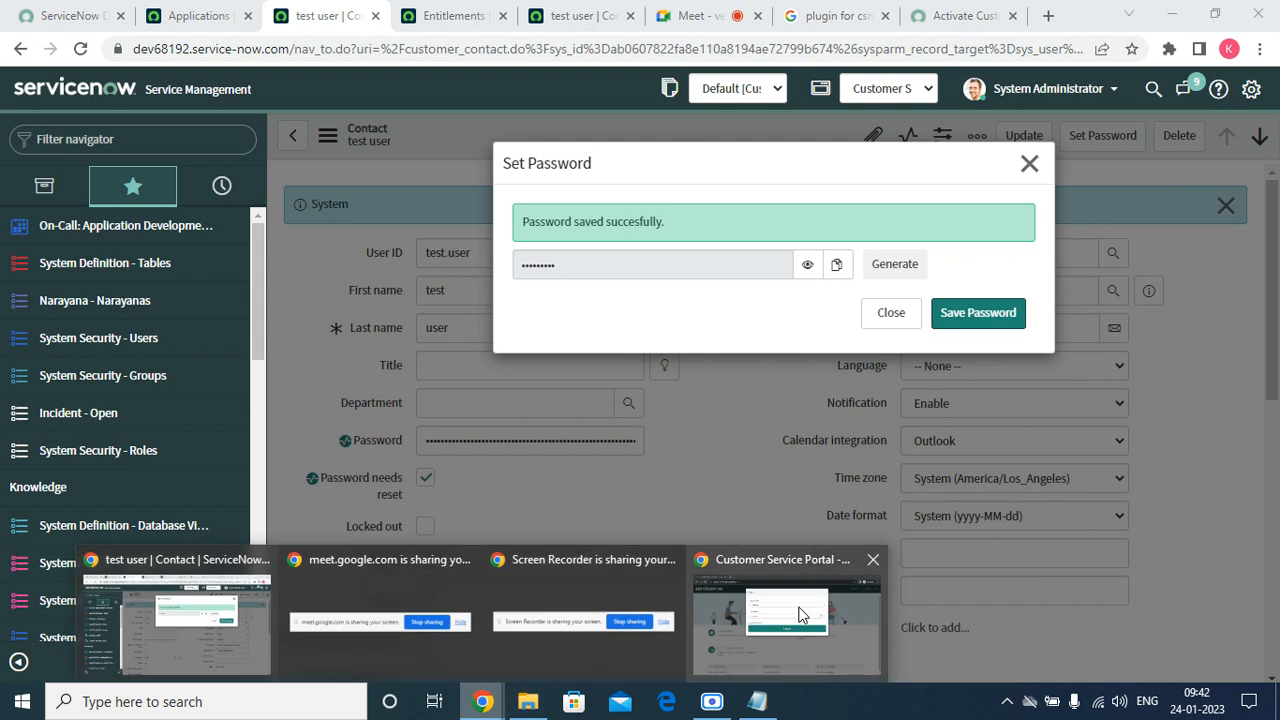
click(970, 625)
click(871, 280)
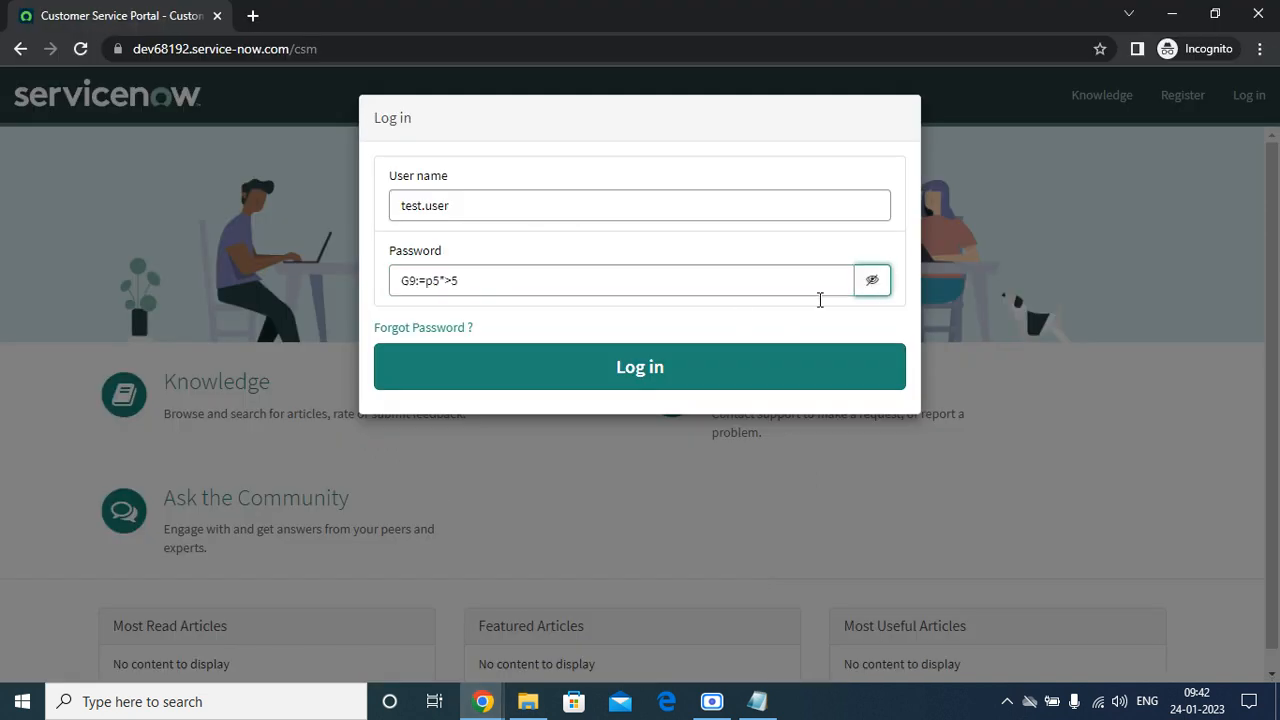
click(697, 371)
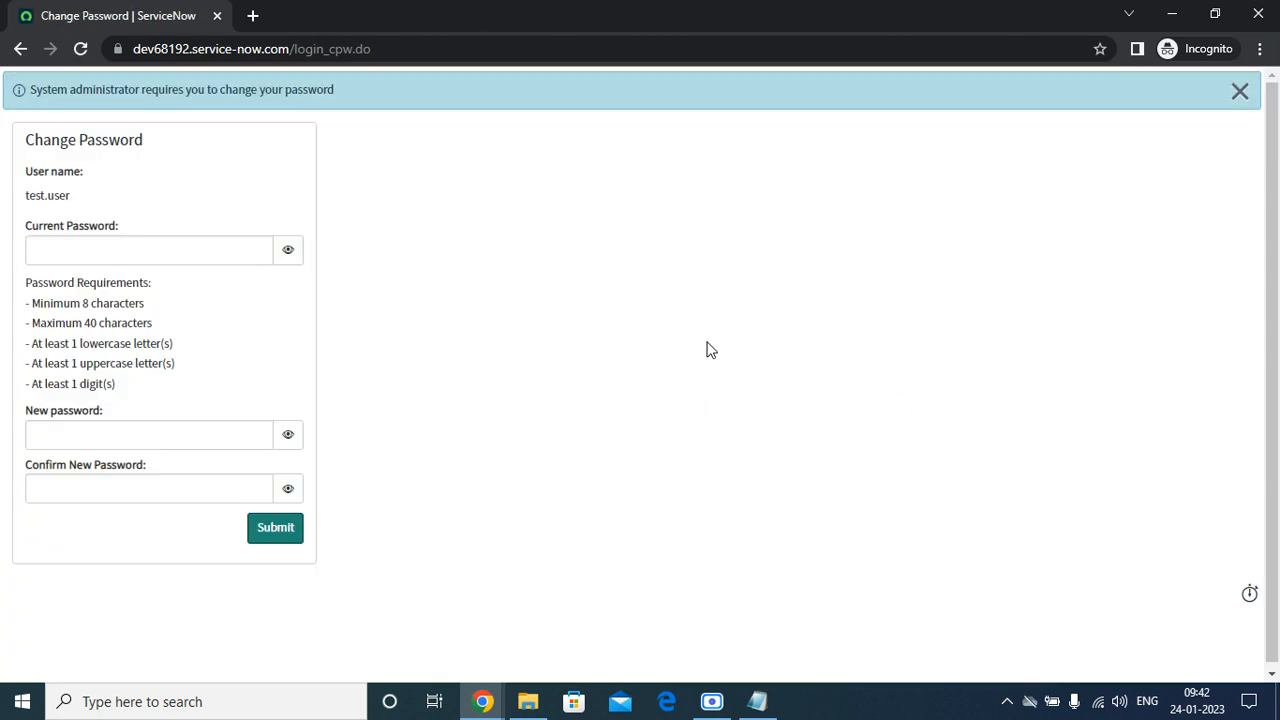
Paste the temporary password as current, enter and confirm a new password, and submit.
click(32, 248)
right_click(32, 248)
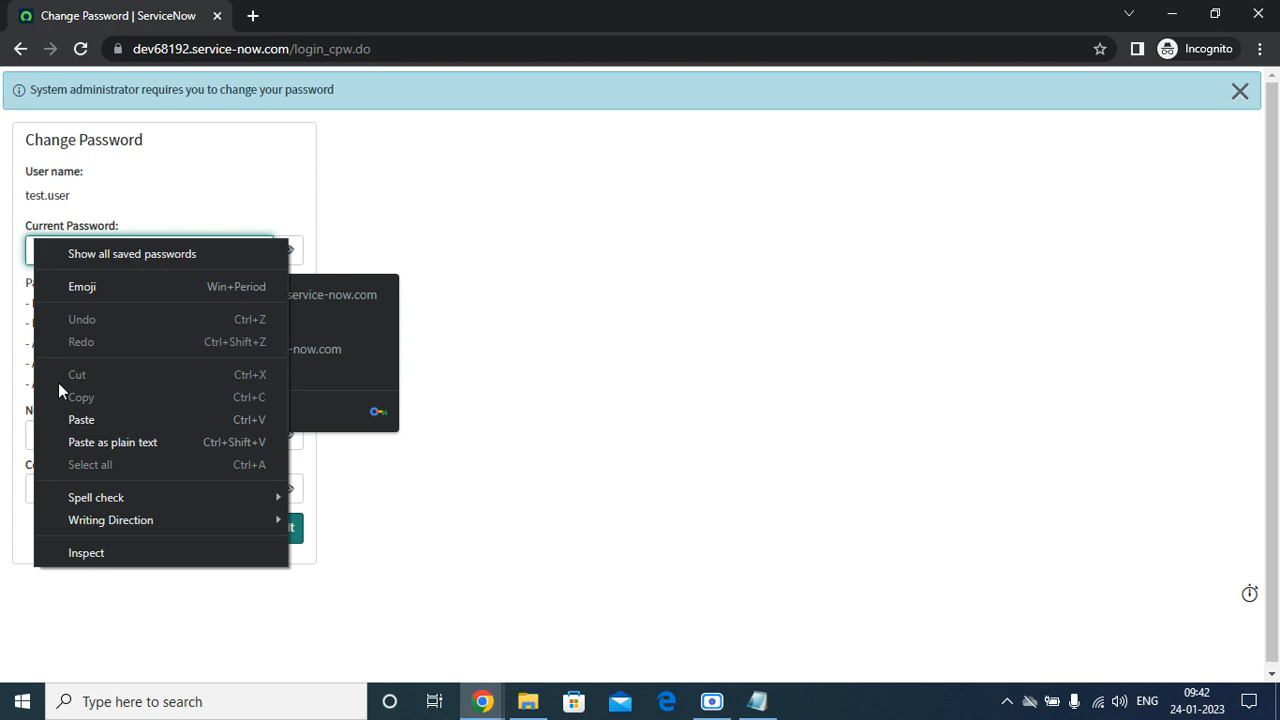
click(62, 420)
click(56, 431)
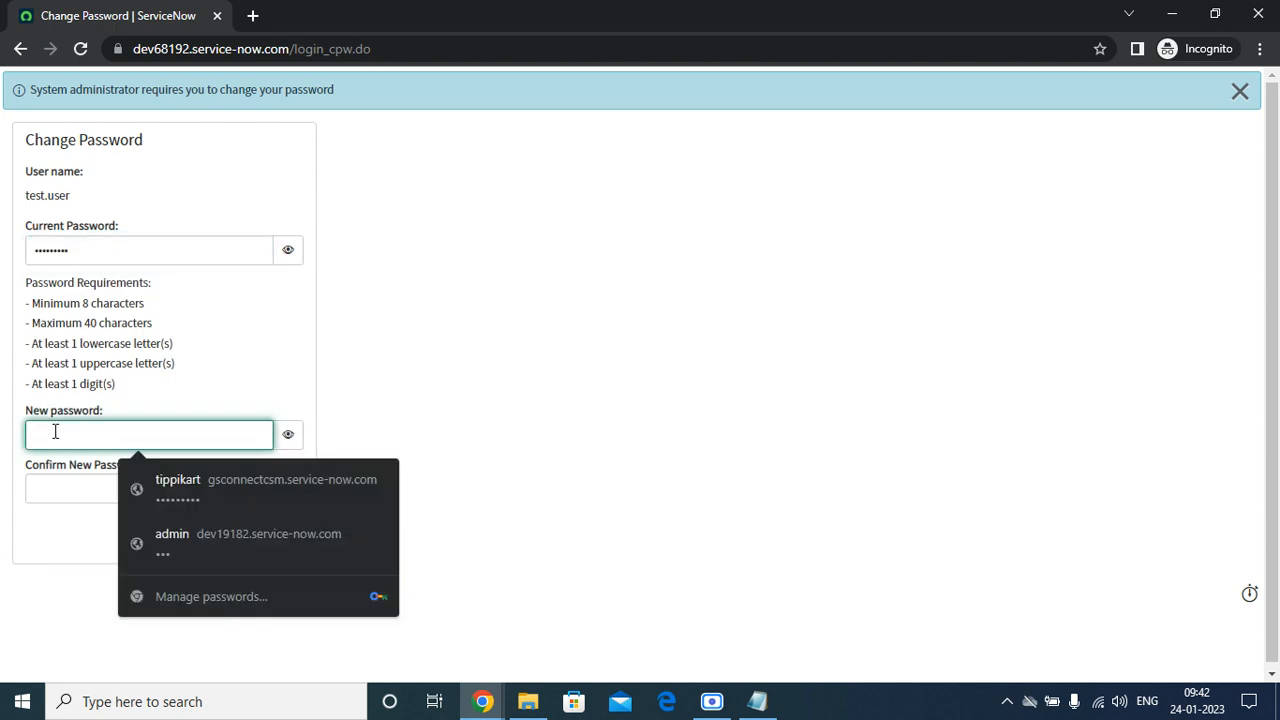
text(P)
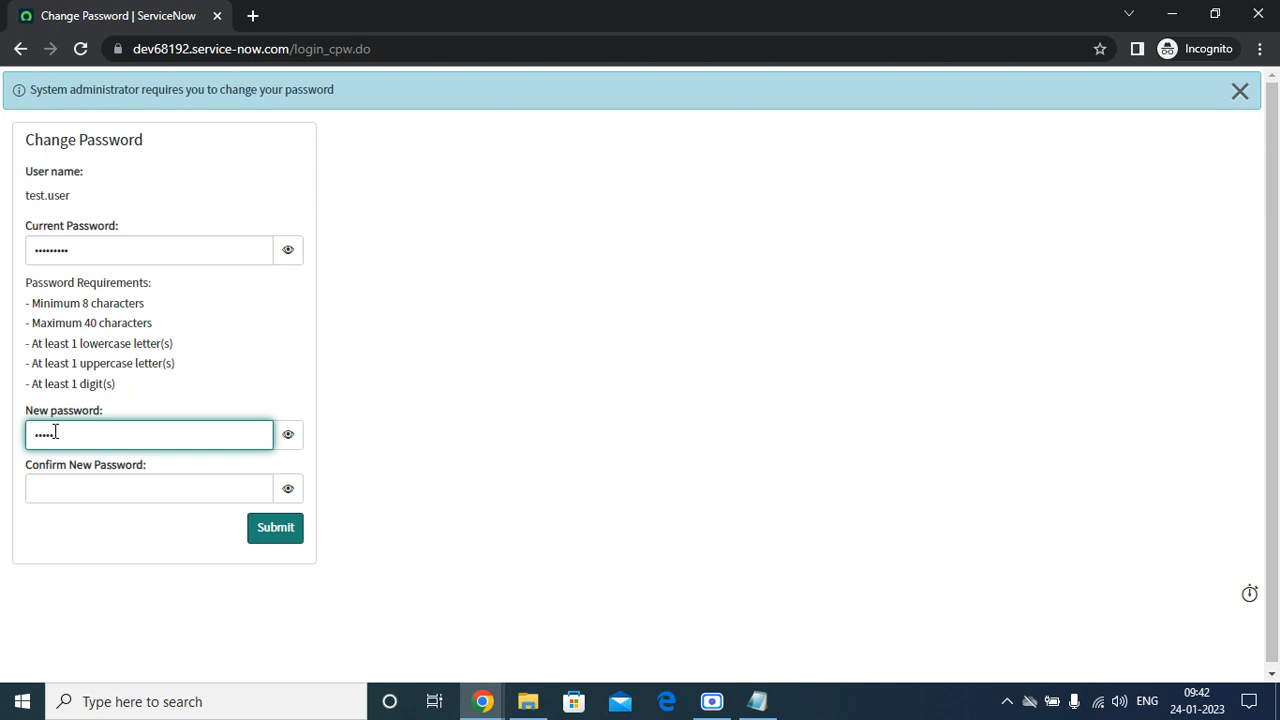
key(Tab)
key(Tab)
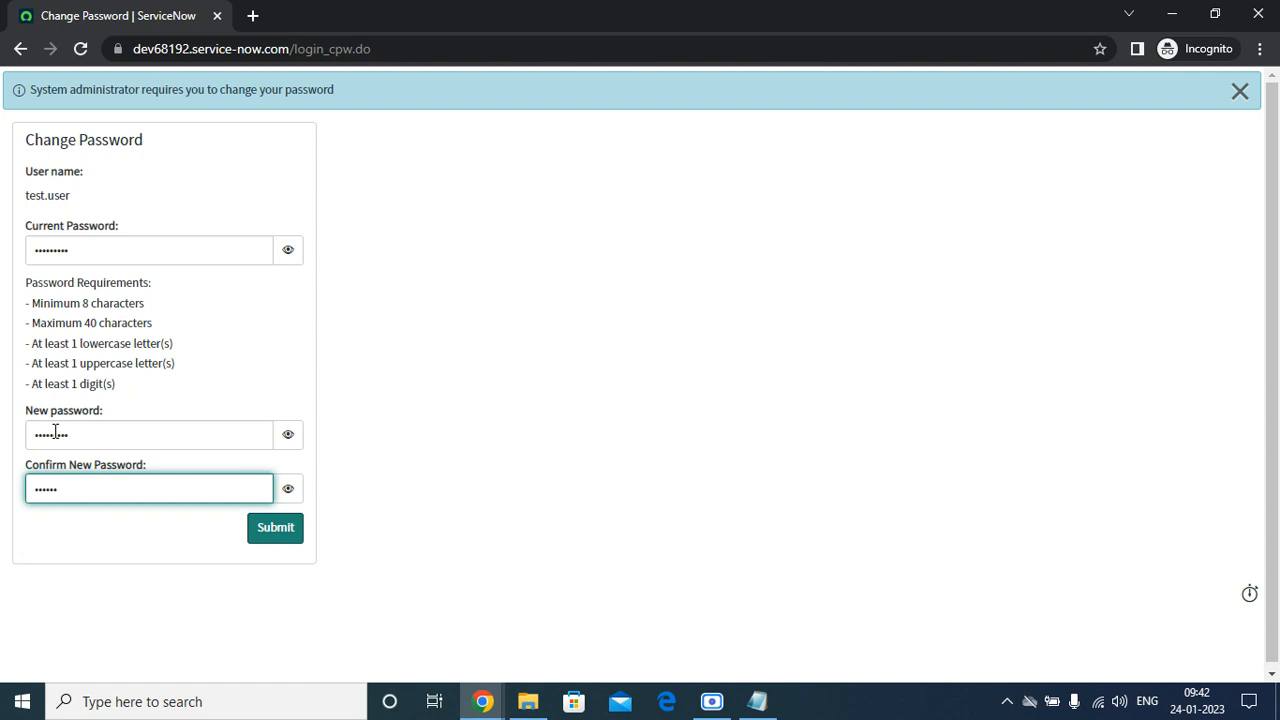
key(BackSpace)
text(••)
click(272, 535)
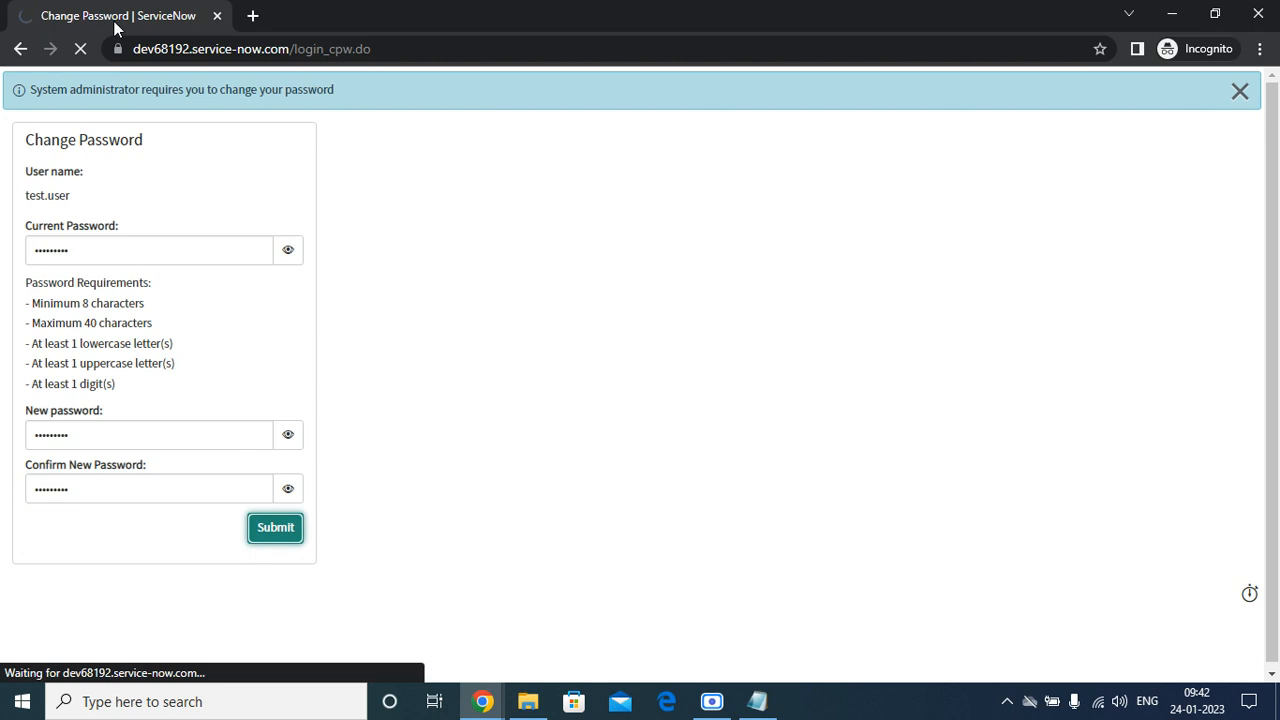
mouse_move(520, 705)
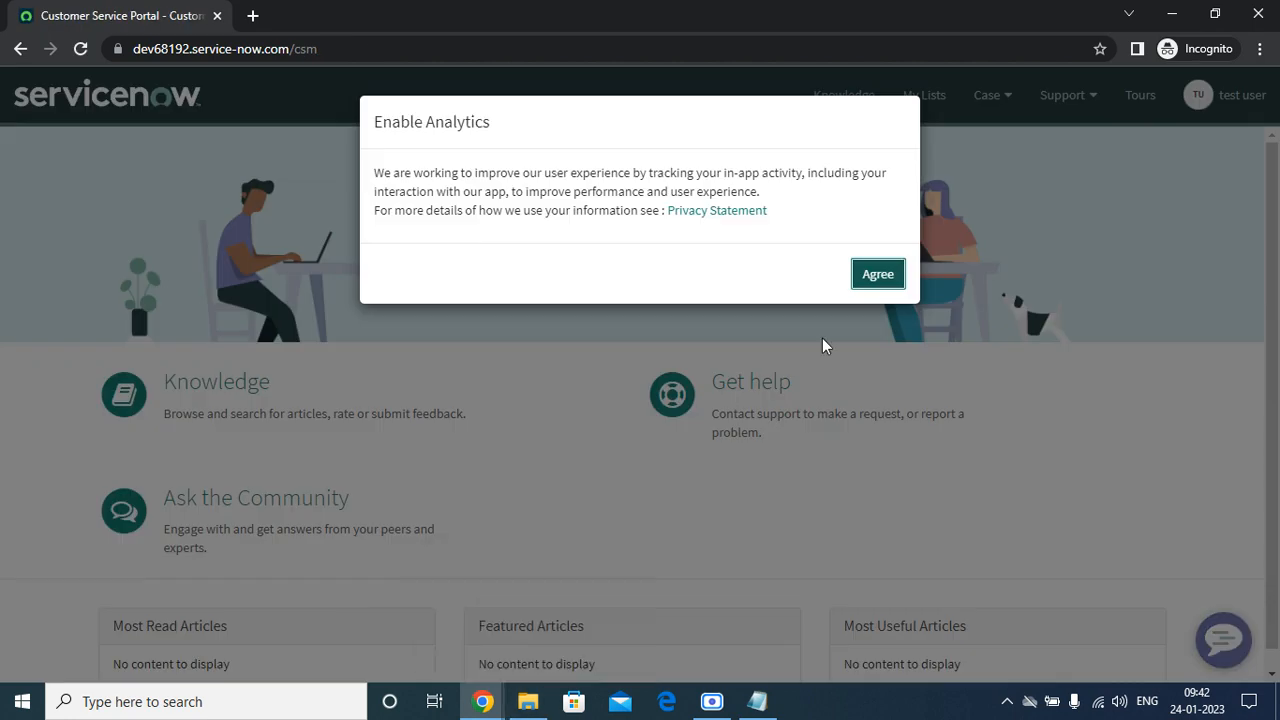
Agree to Enable Analytics and choose Case > Create Product Case.
click(866, 276)
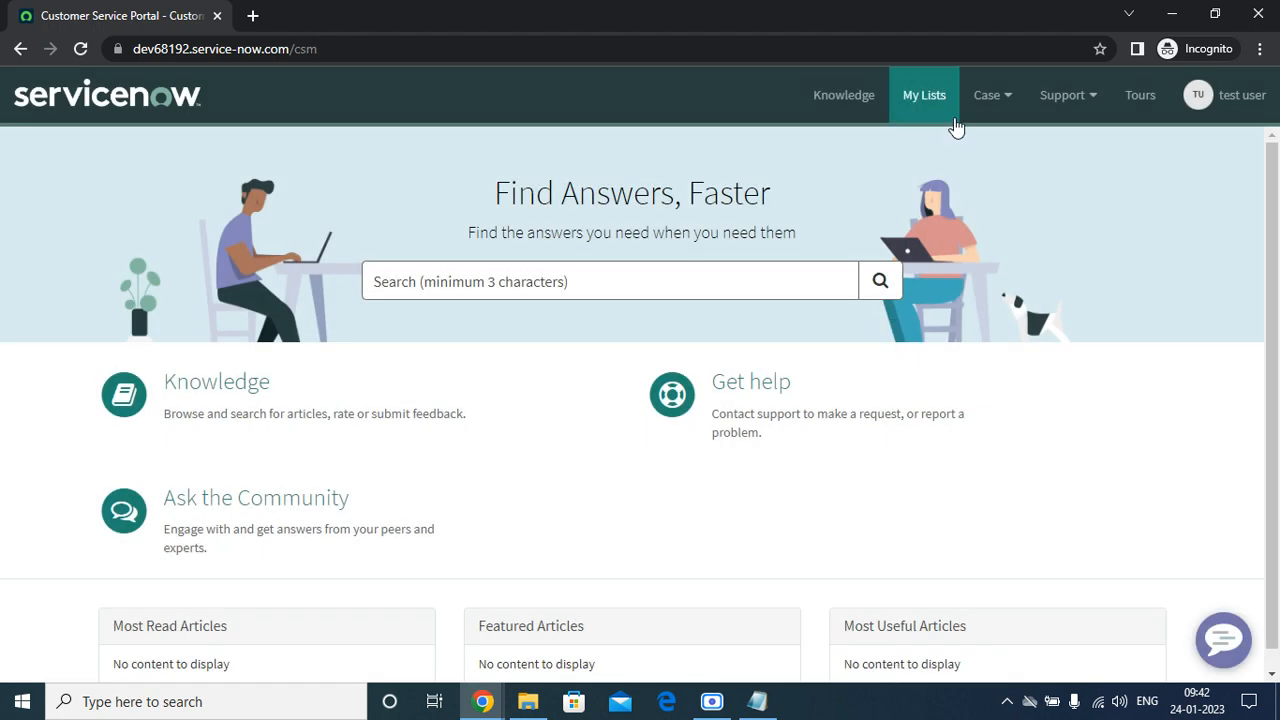
scroll(805, 265, down, 1)
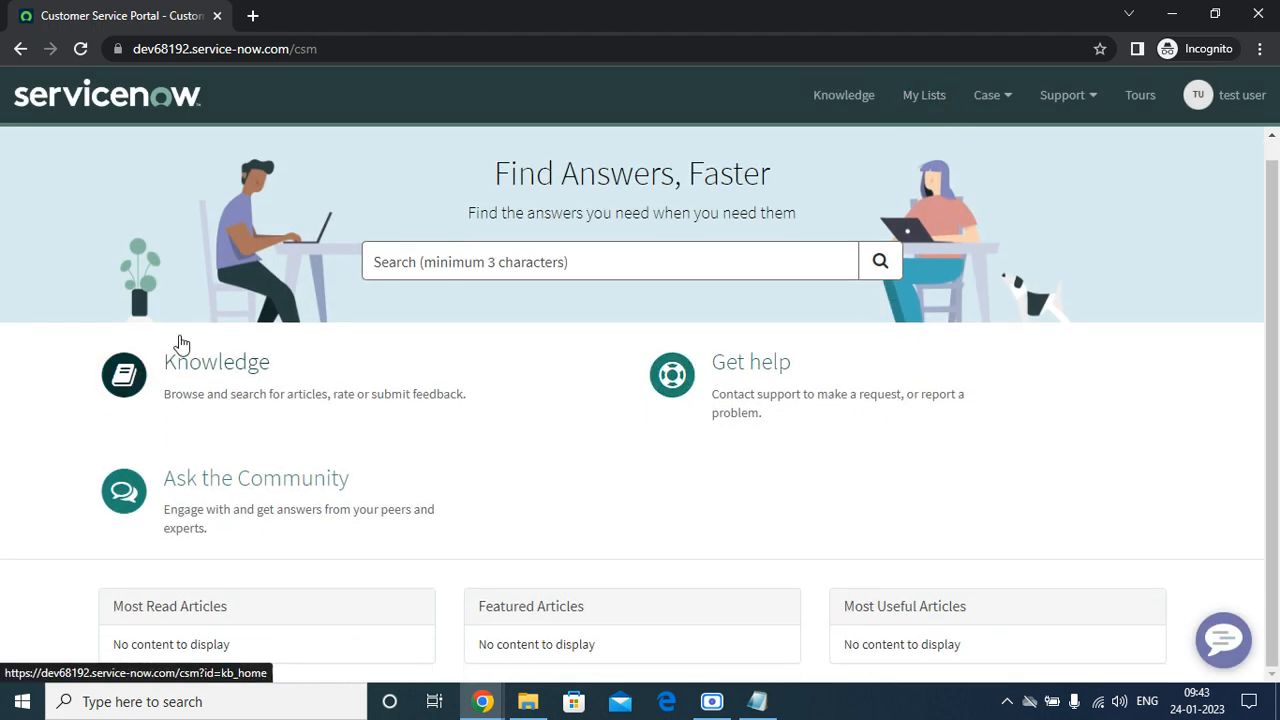
click(982, 100)
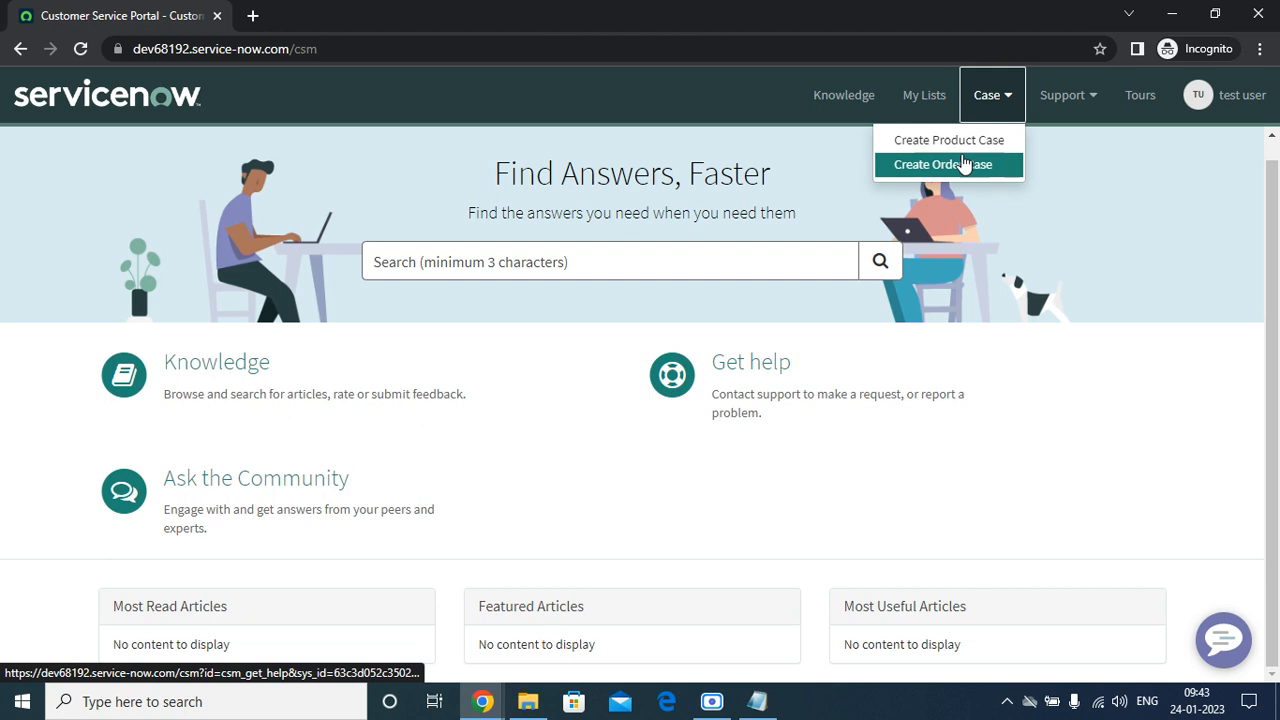
click(954, 142)
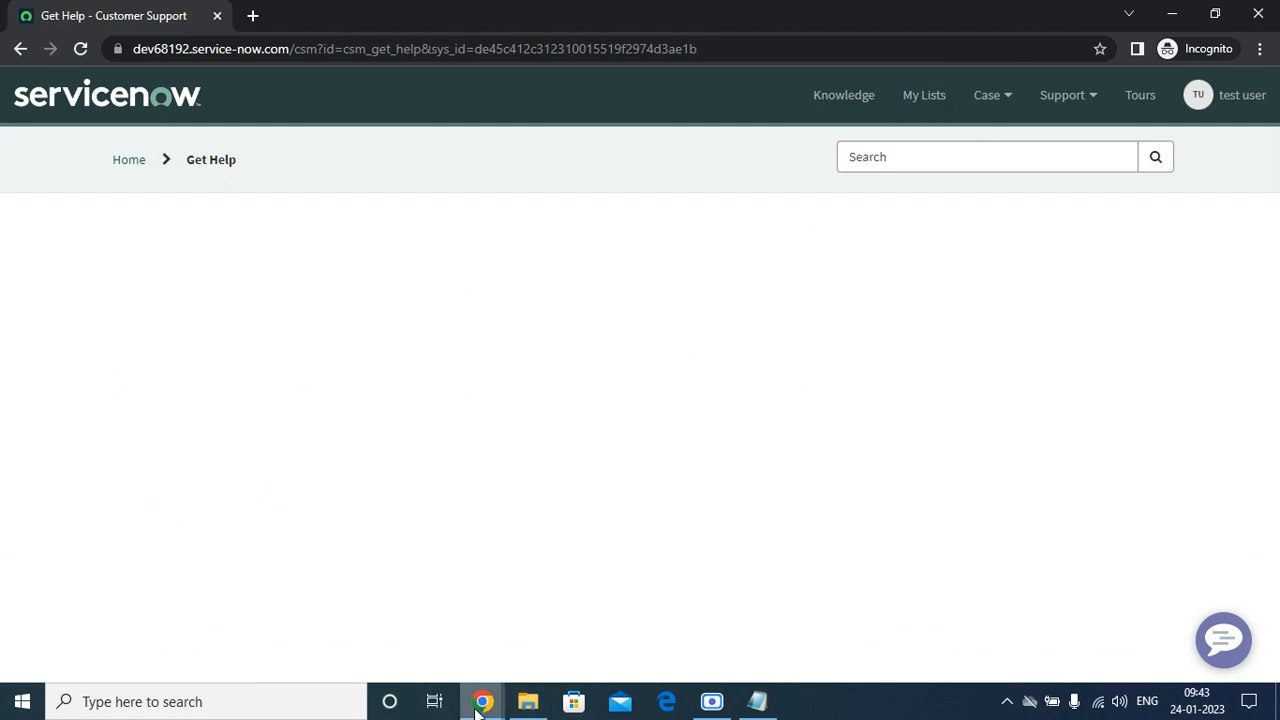
Return to the admin window and bring up the test contact's record.
mouse_move(482, 701)
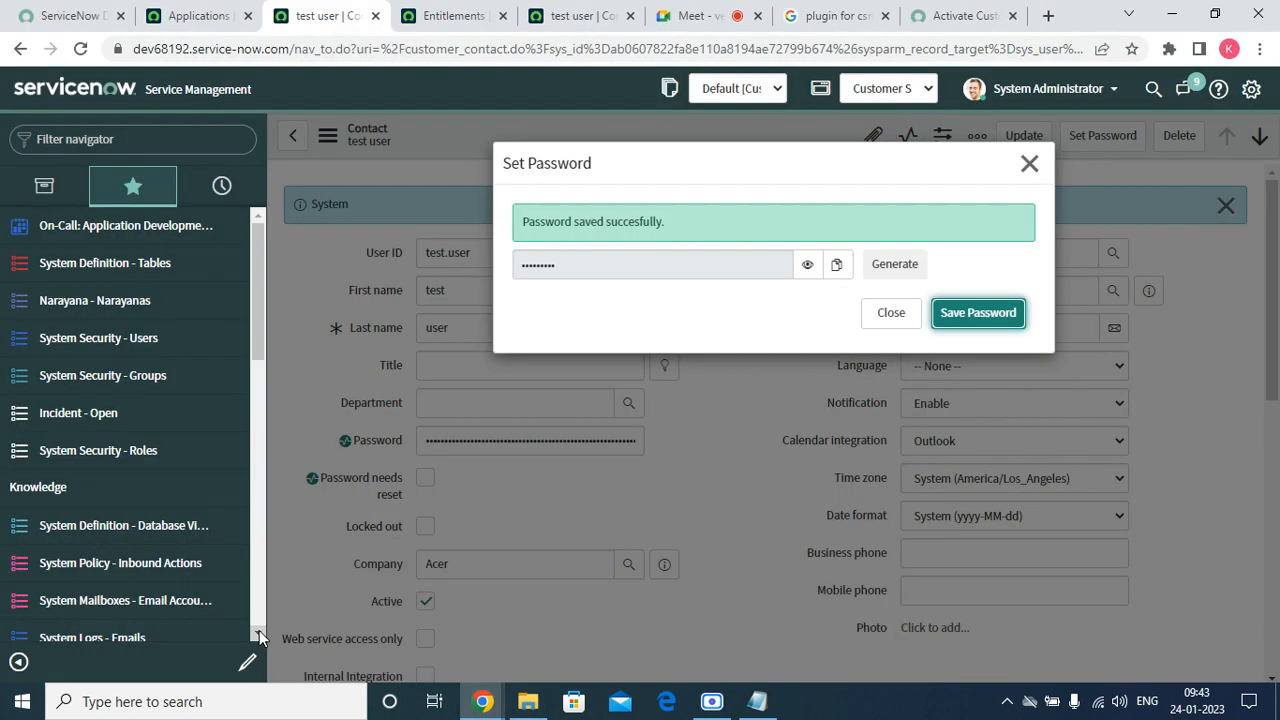
click(256, 637)
click(453, 15)
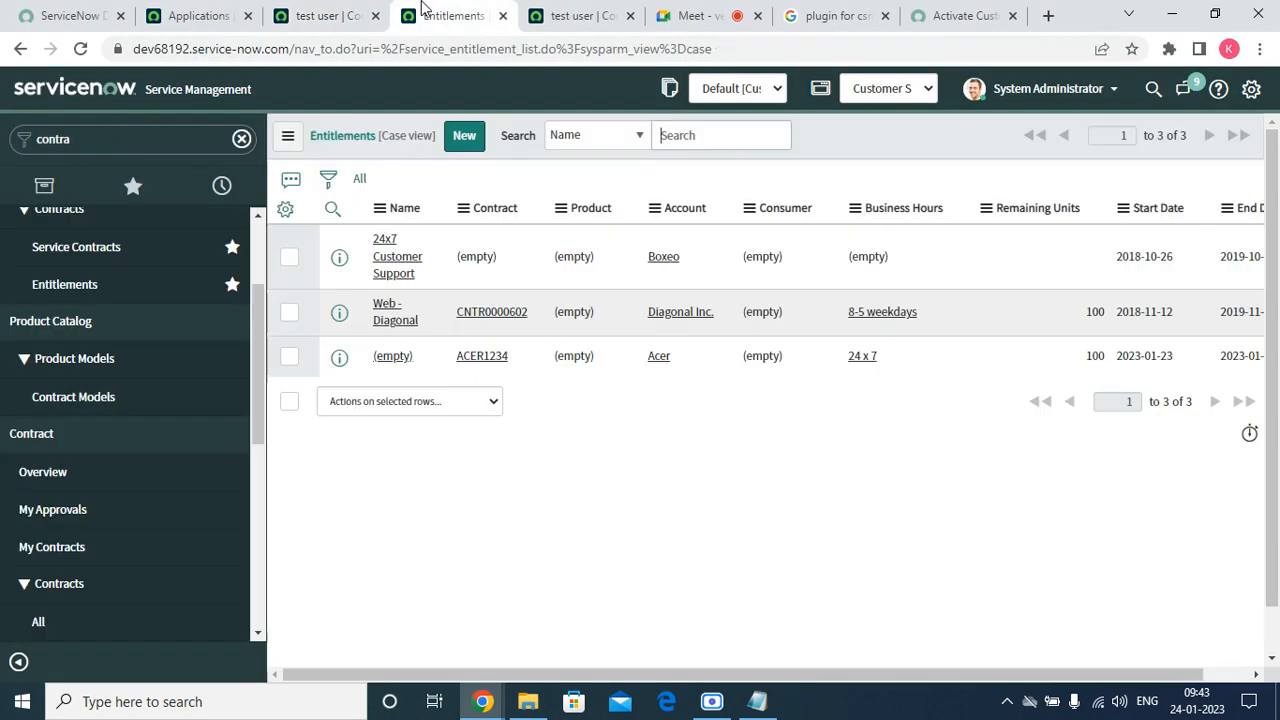
click(555, 15)
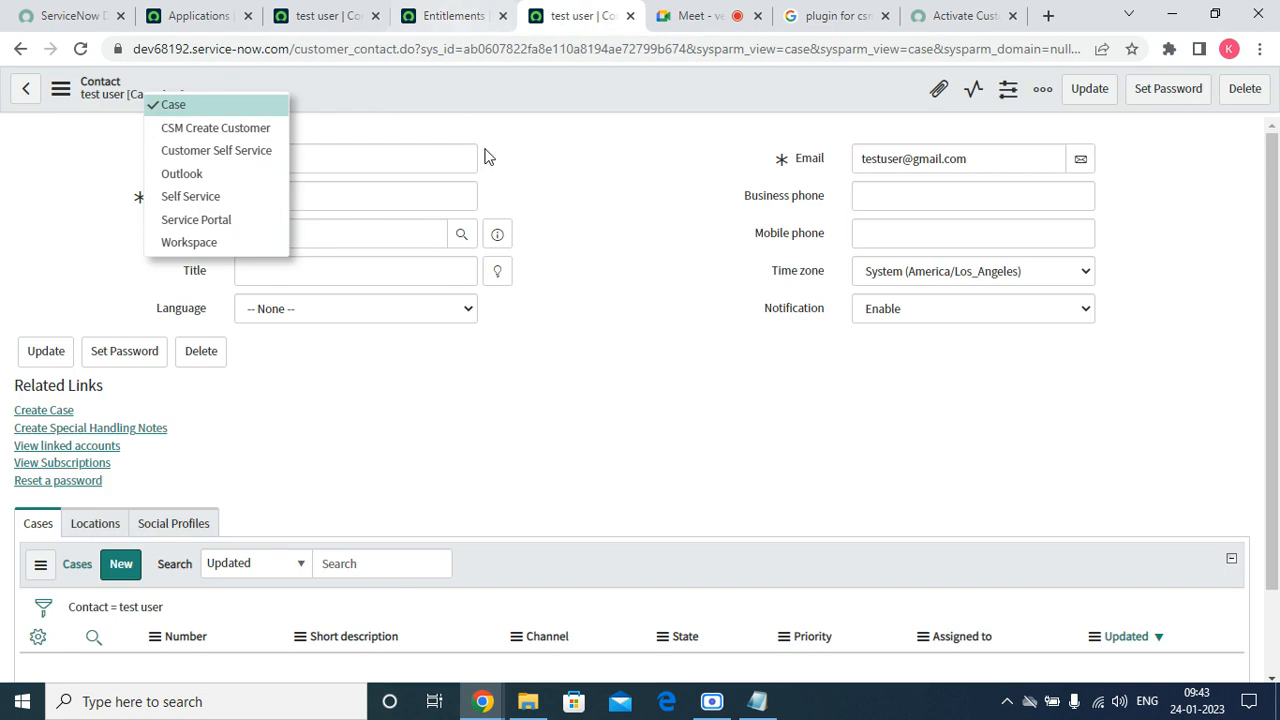
click(611, 244)
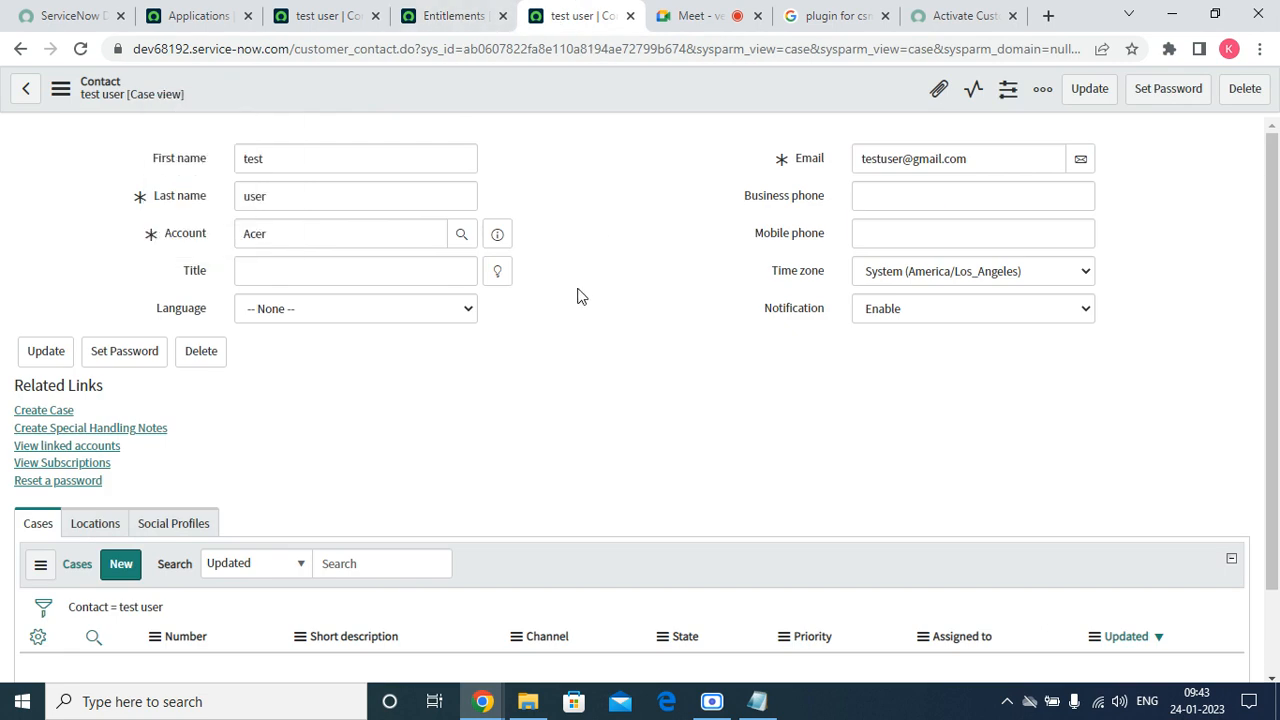
Open the ACER1234 contract record from the Entitlements list.
click(455, 15)
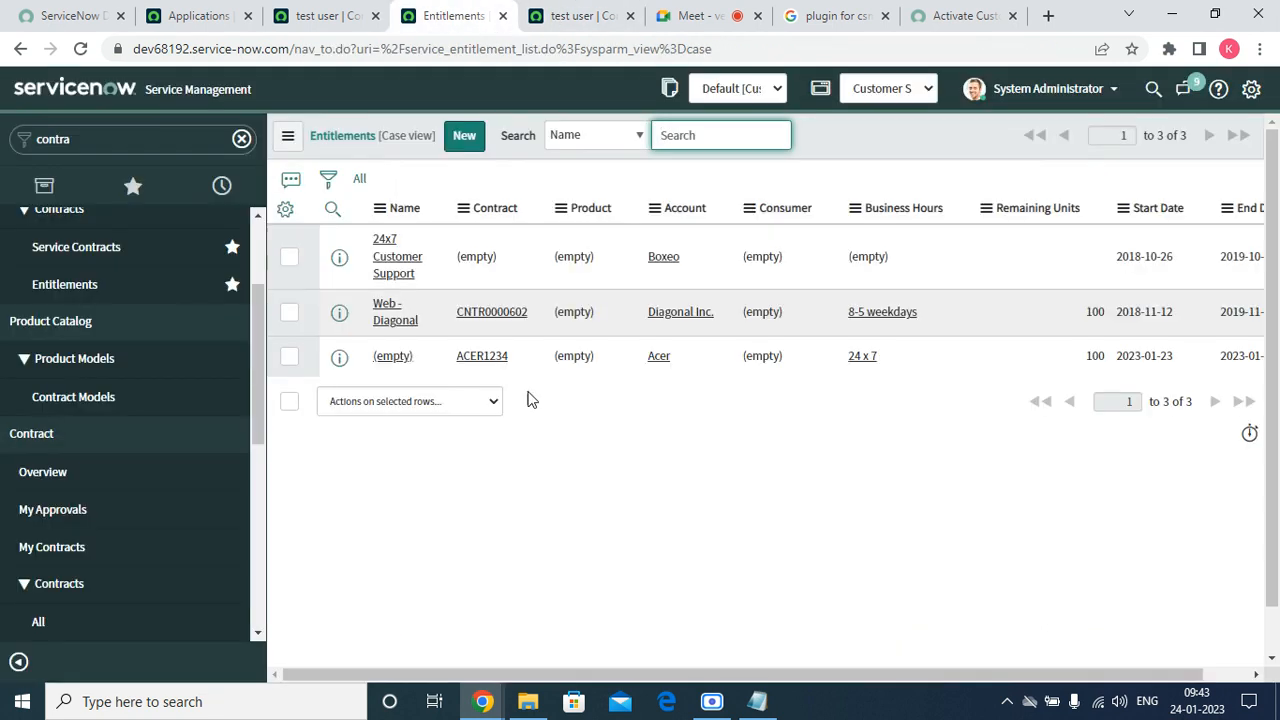
click(476, 358)
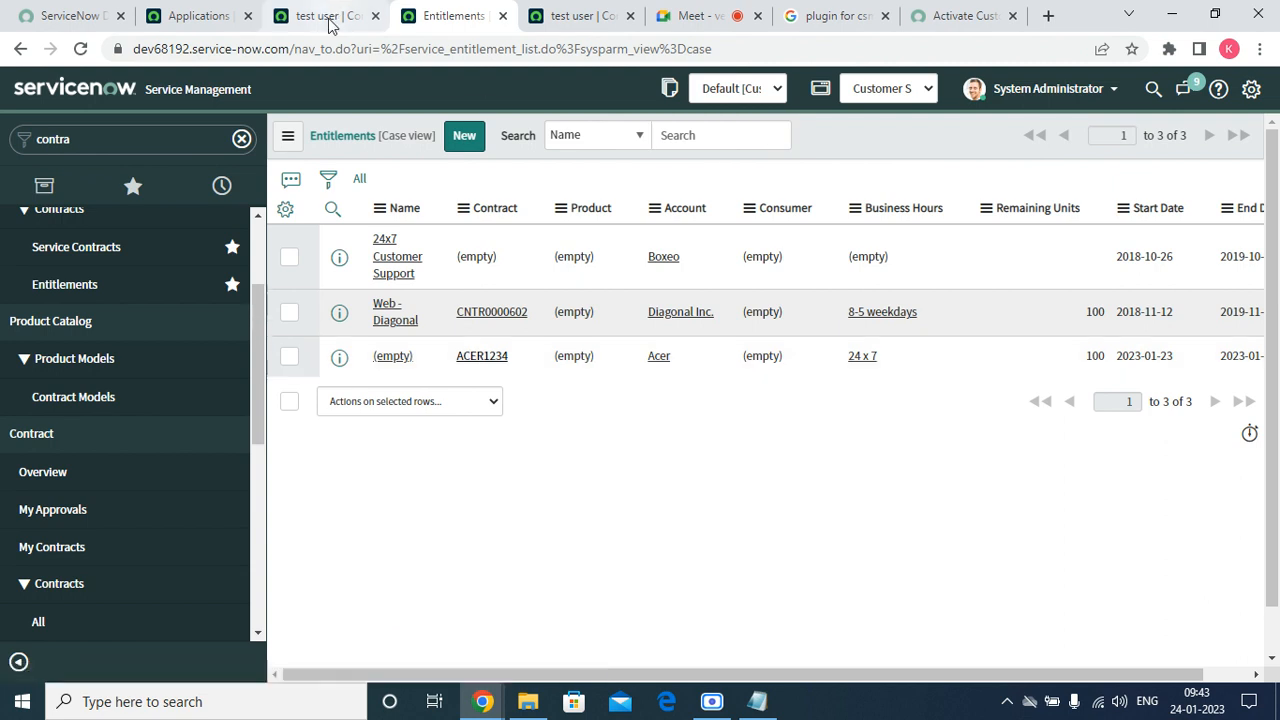
click(140, 190)
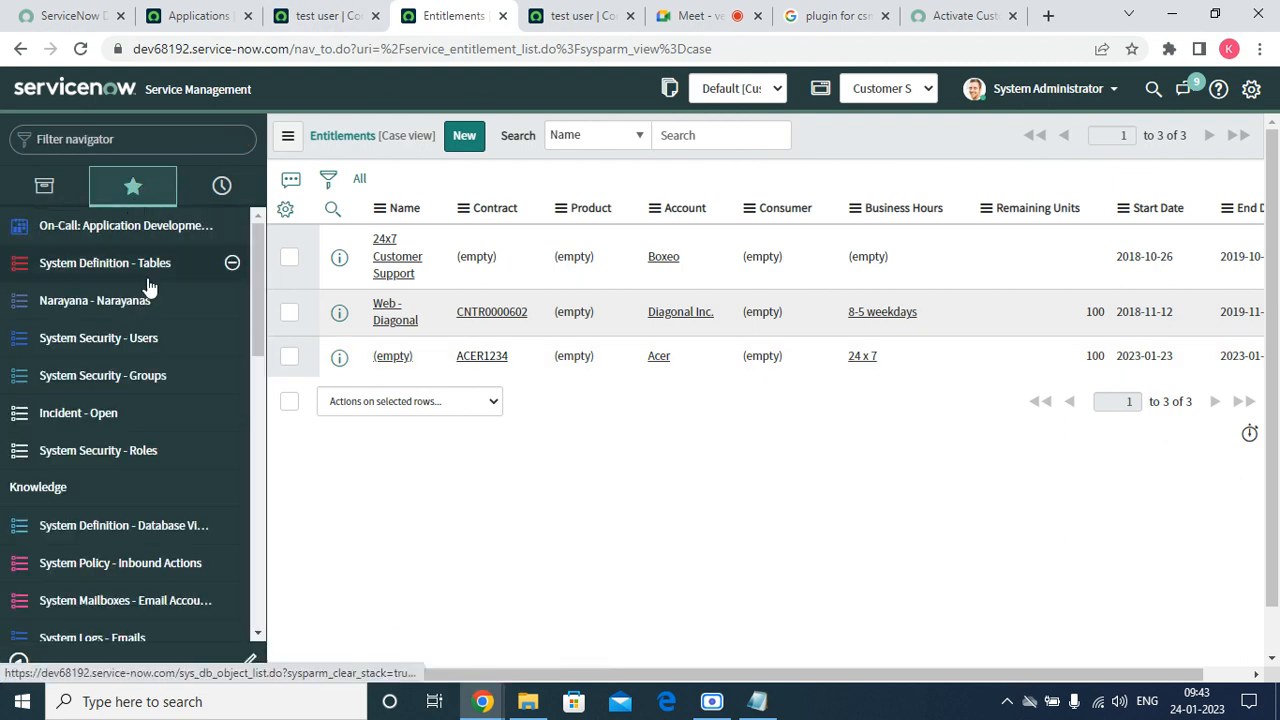
scroll(150, 520, down, 10)
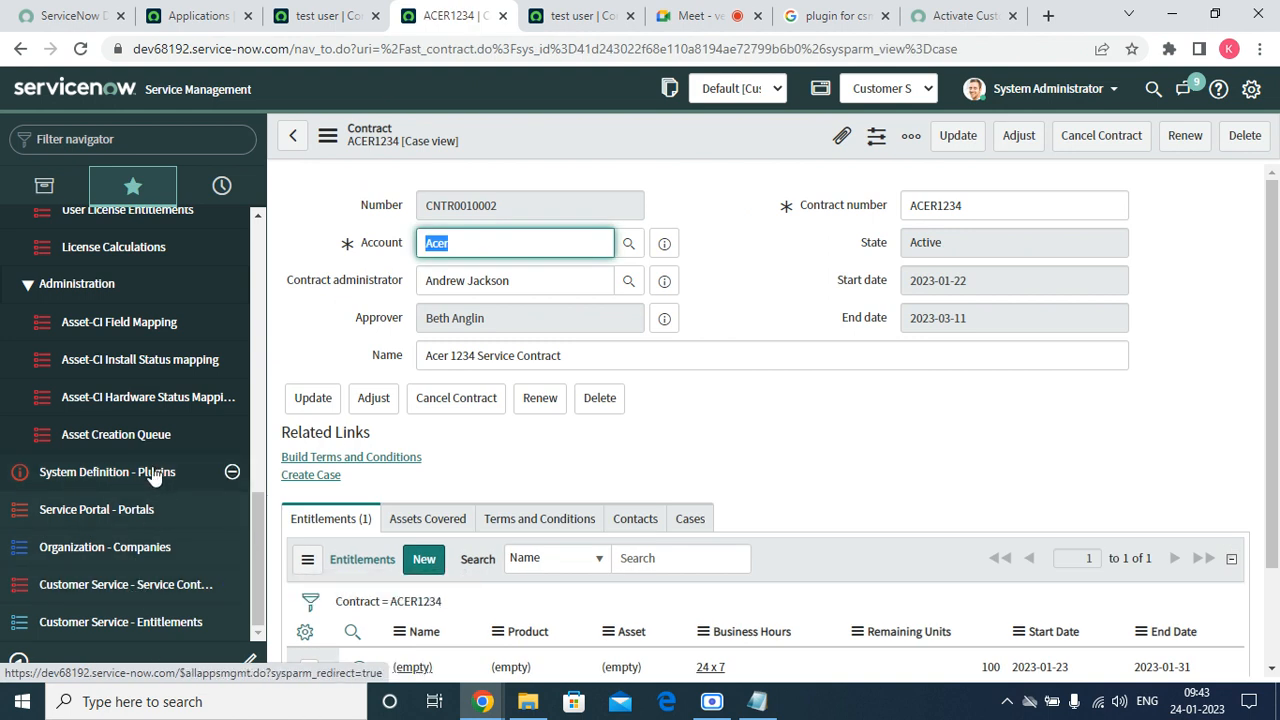
scroll(120, 490, up, 10)
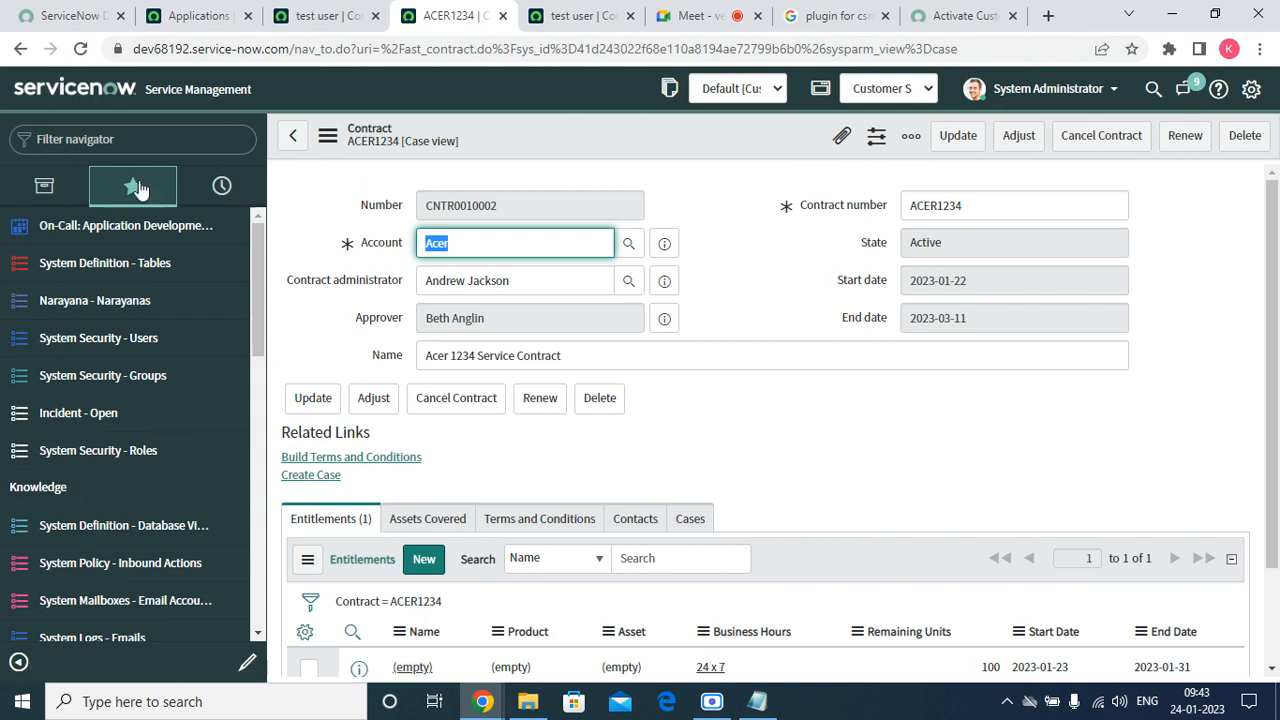
Preview the Acer account details, checking against the test contact's record.
click(664, 243)
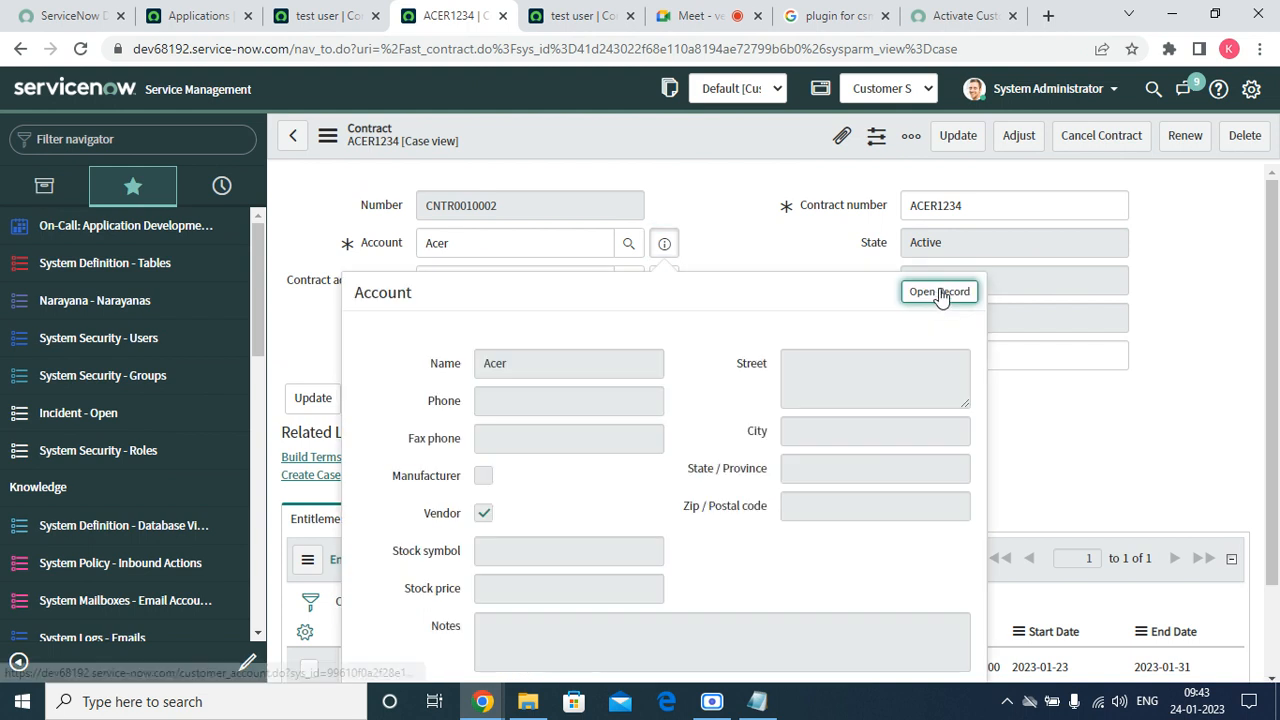
click(570, 12)
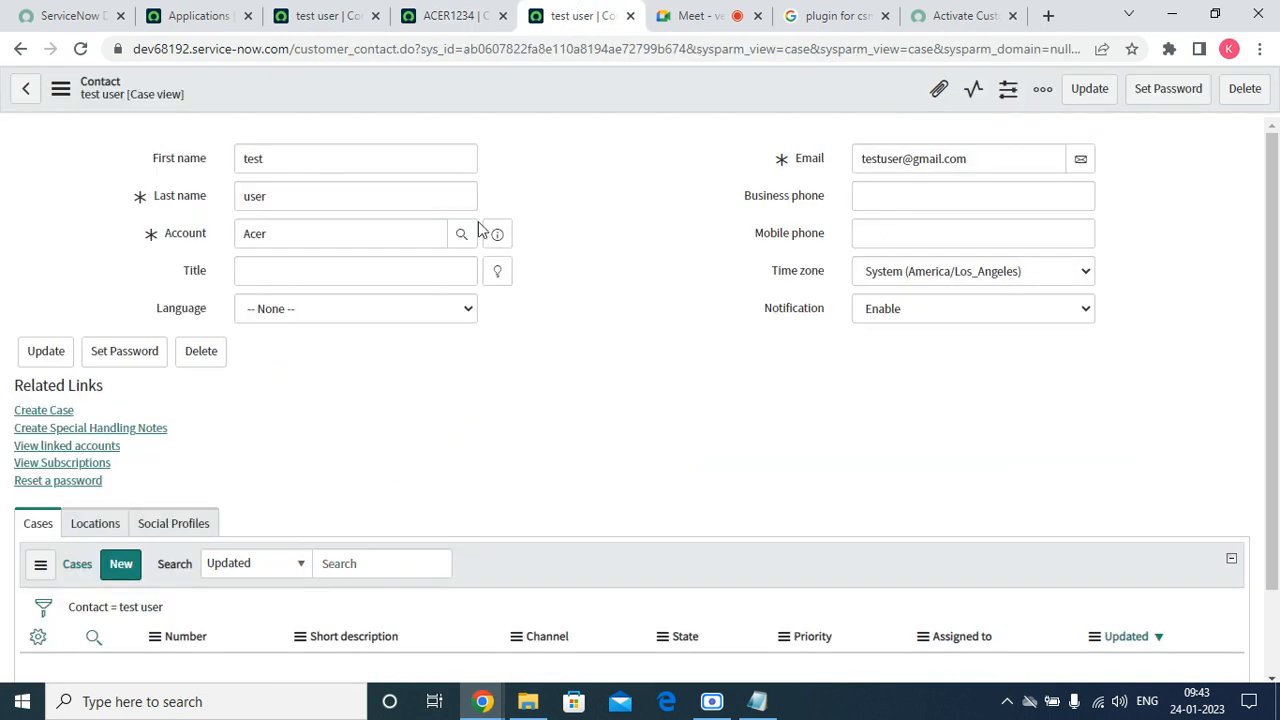
click(360, 314)
click(360, 314)
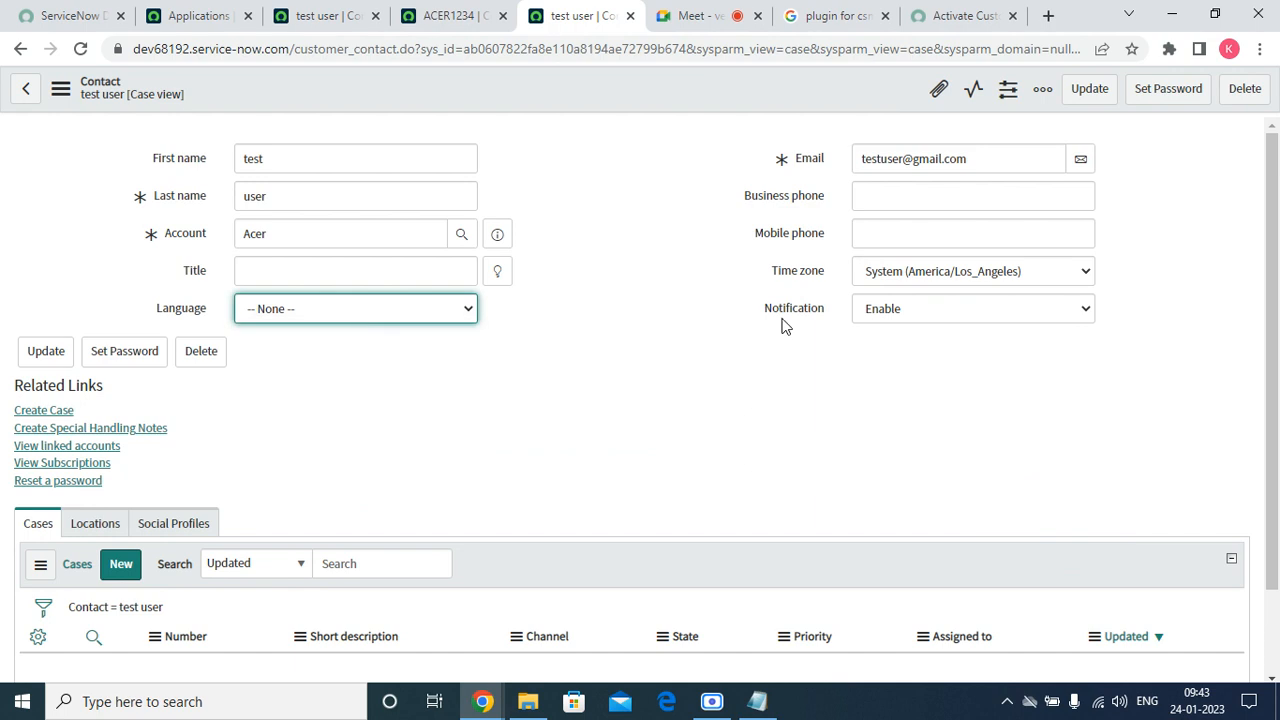
click(450, 15)
Open the full Acer account record and scroll to its Contacts list showing the test contact.
click(935, 289)
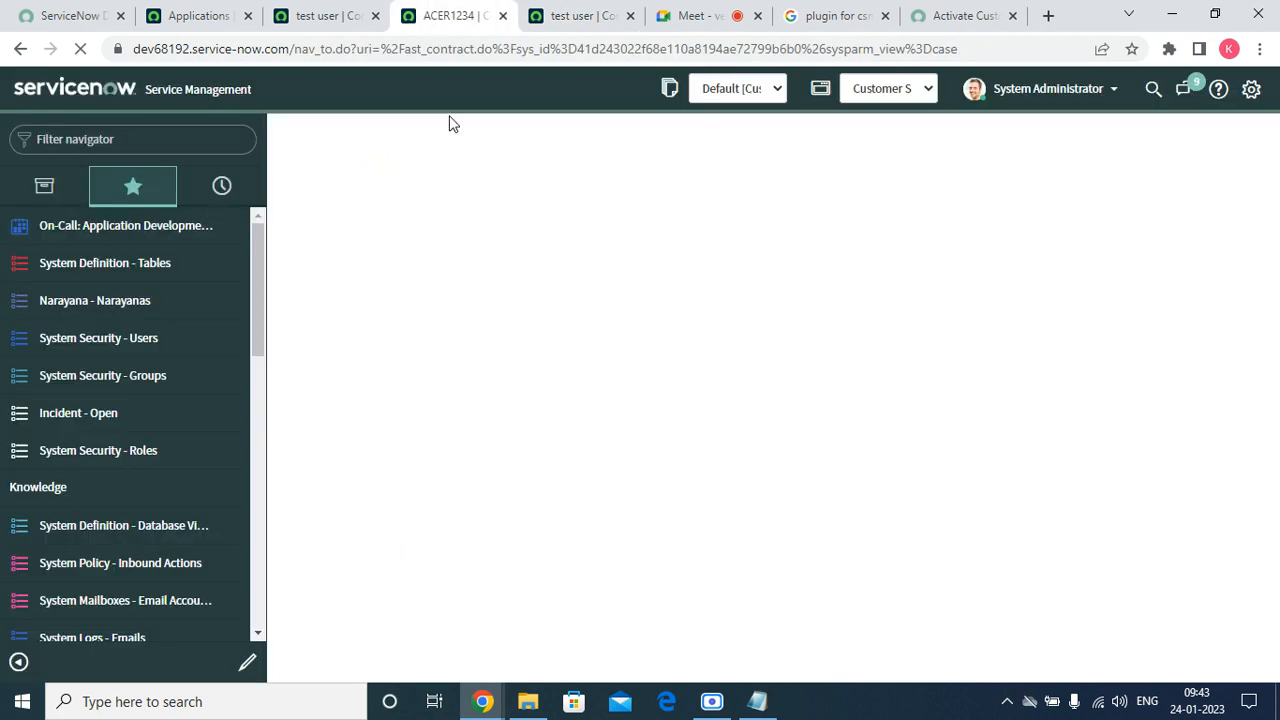
scroll(641, 455, down, 8)
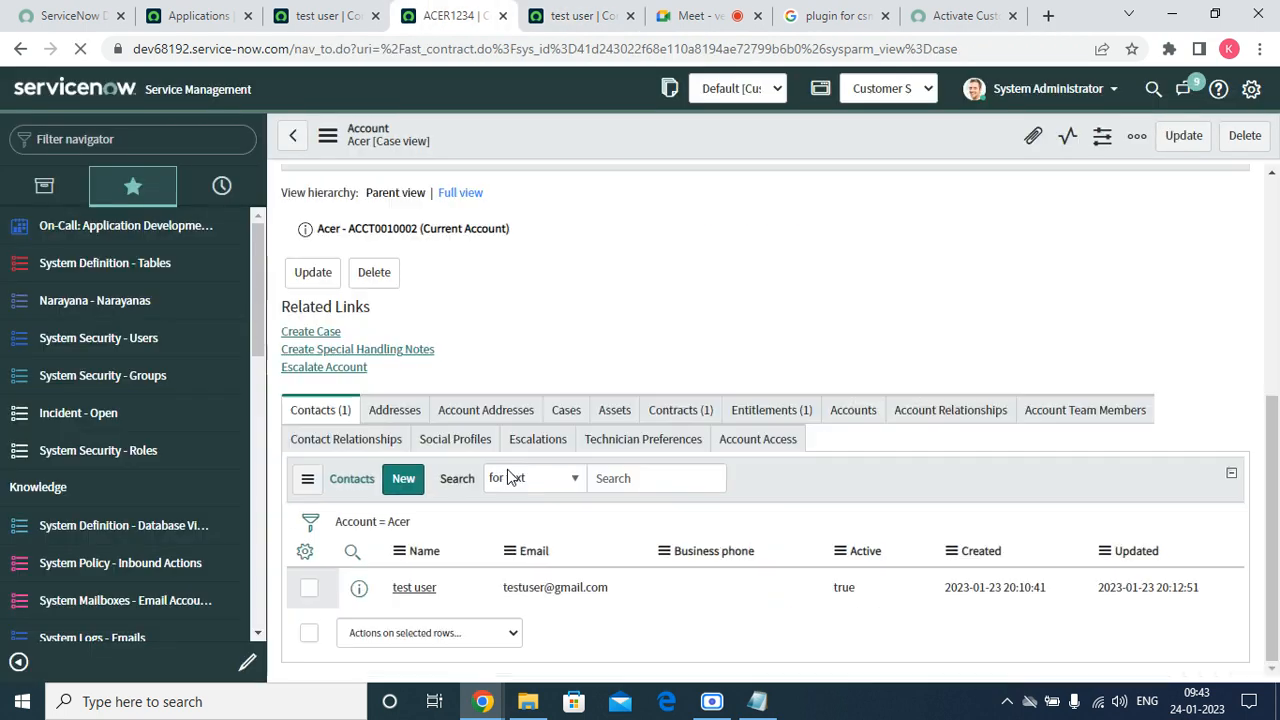
scroll(500, 478, down, 5)
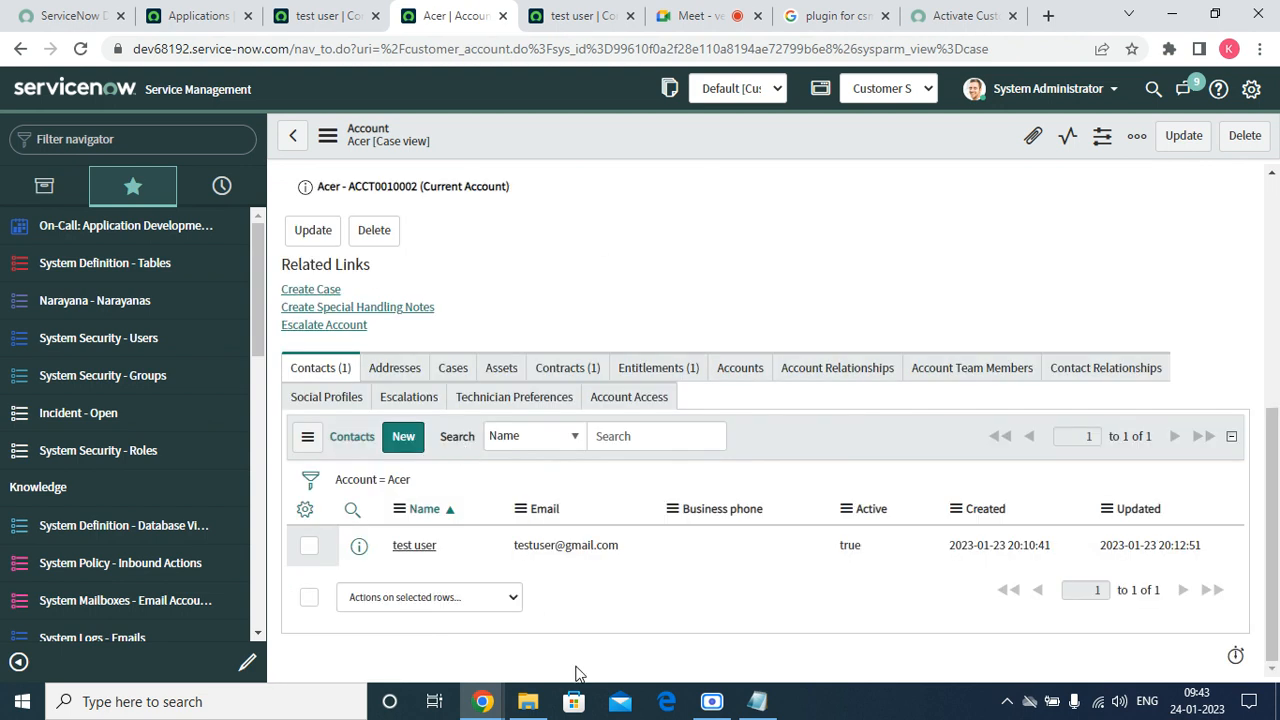
click(480, 710)
Choose Acer as the Product in the portal's product case form.
click(757, 630)
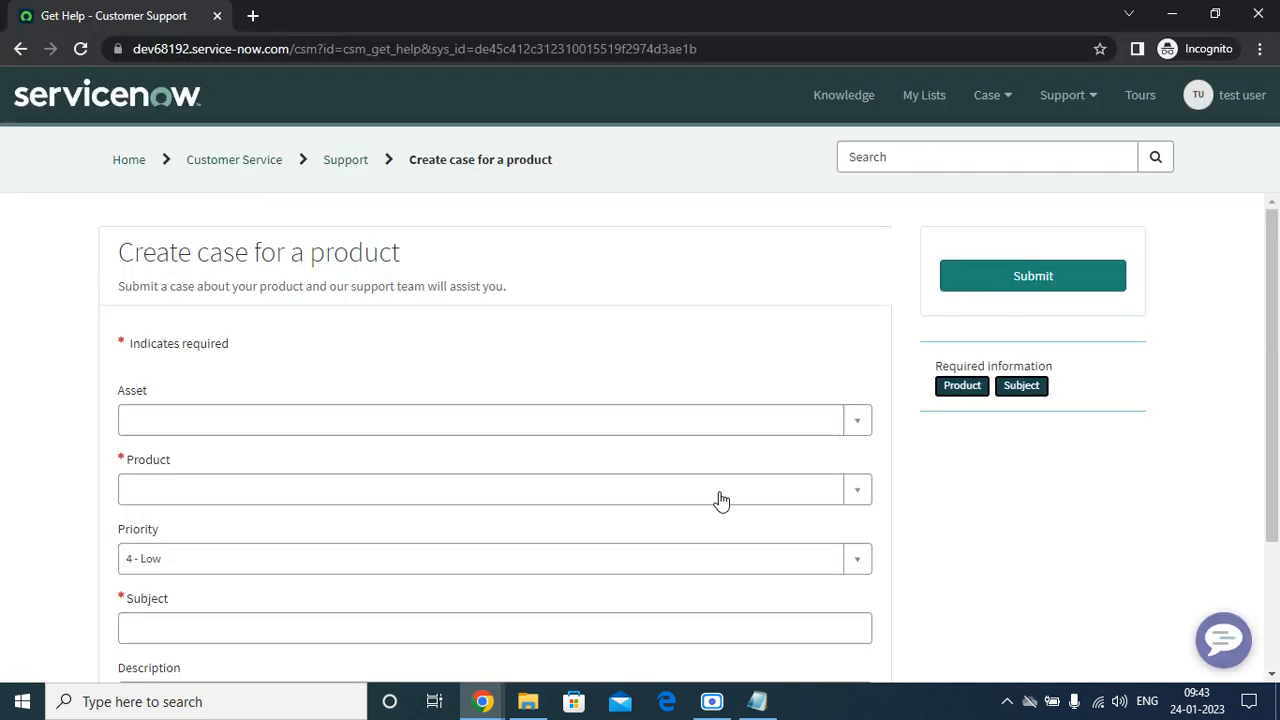
click(308, 425)
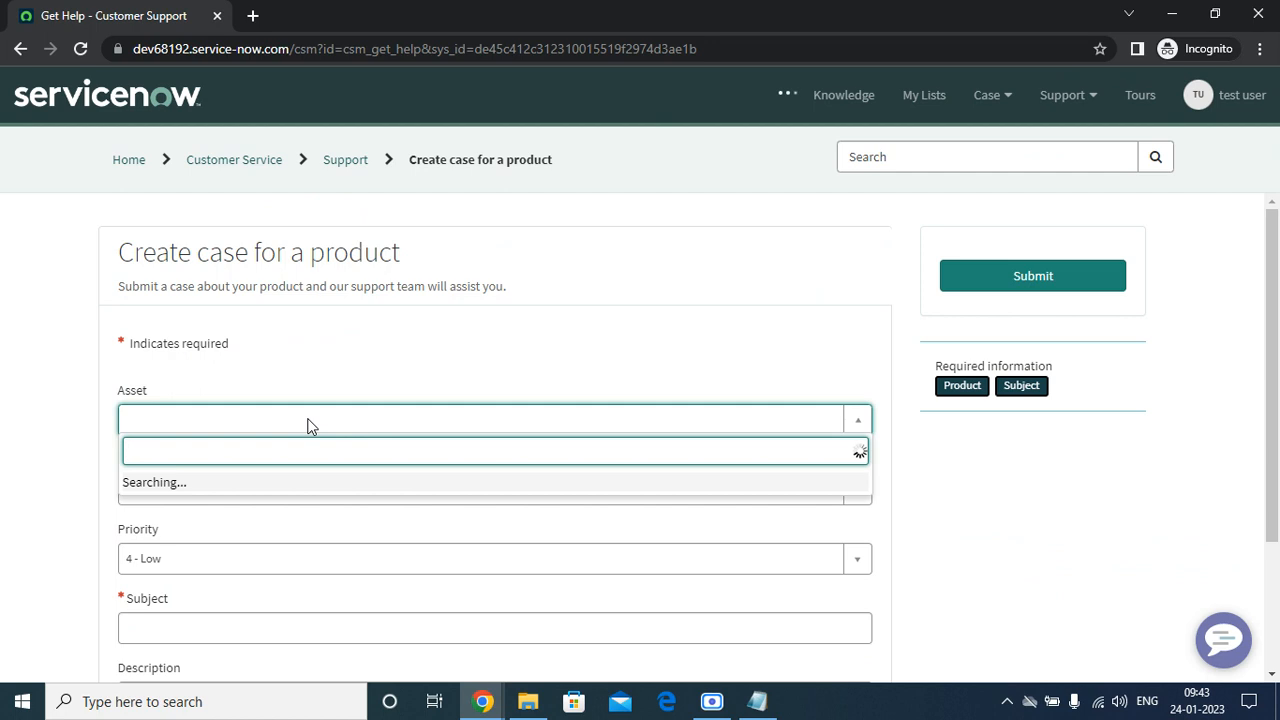
click(34, 531)
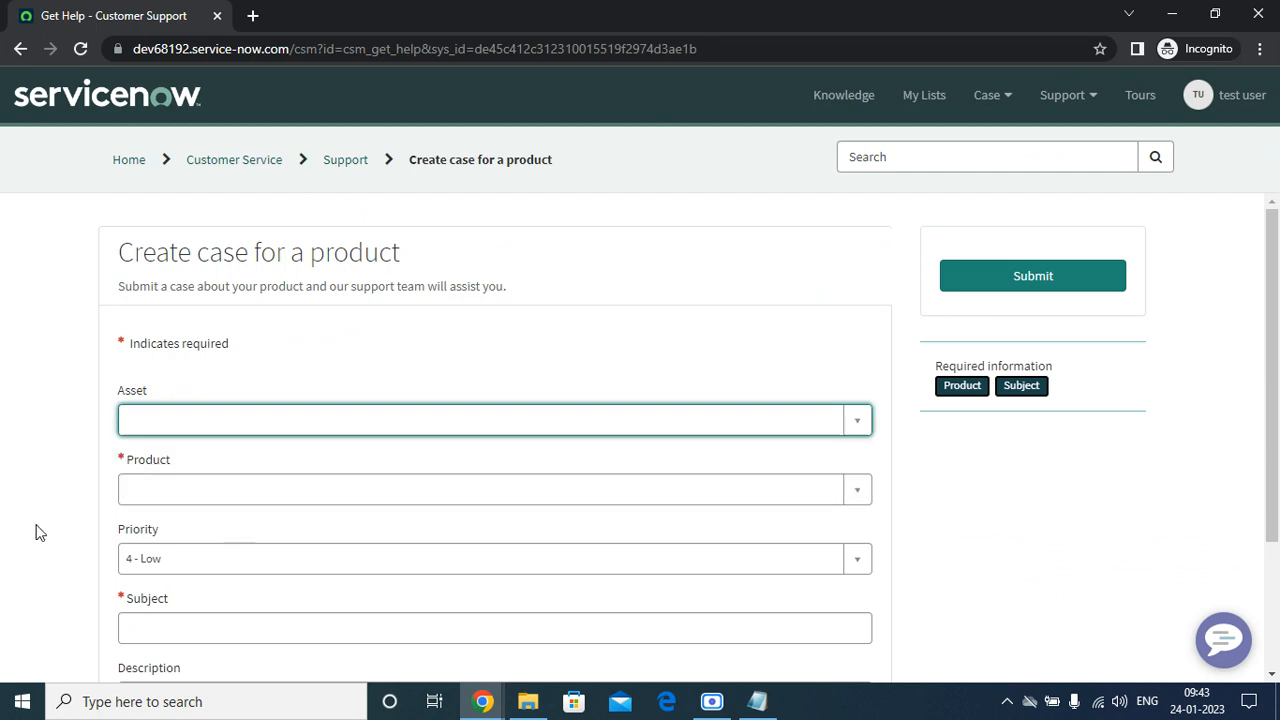
click(171, 491)
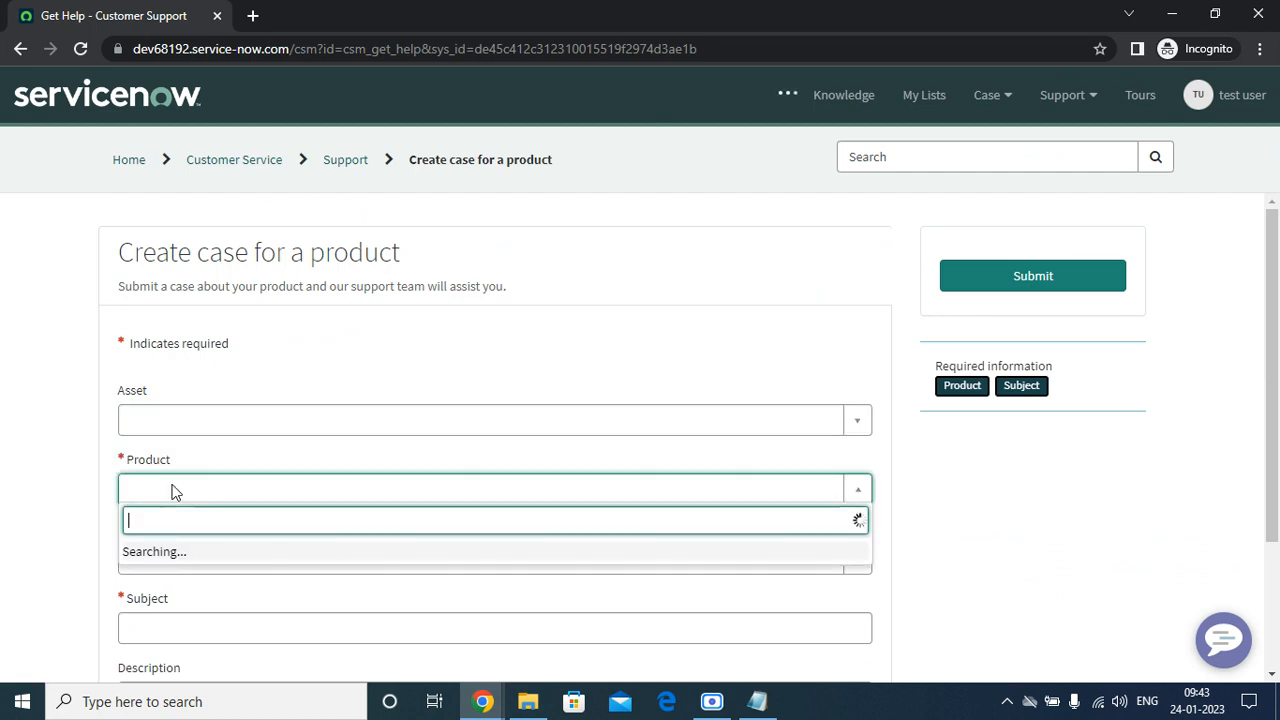
click(199, 350)
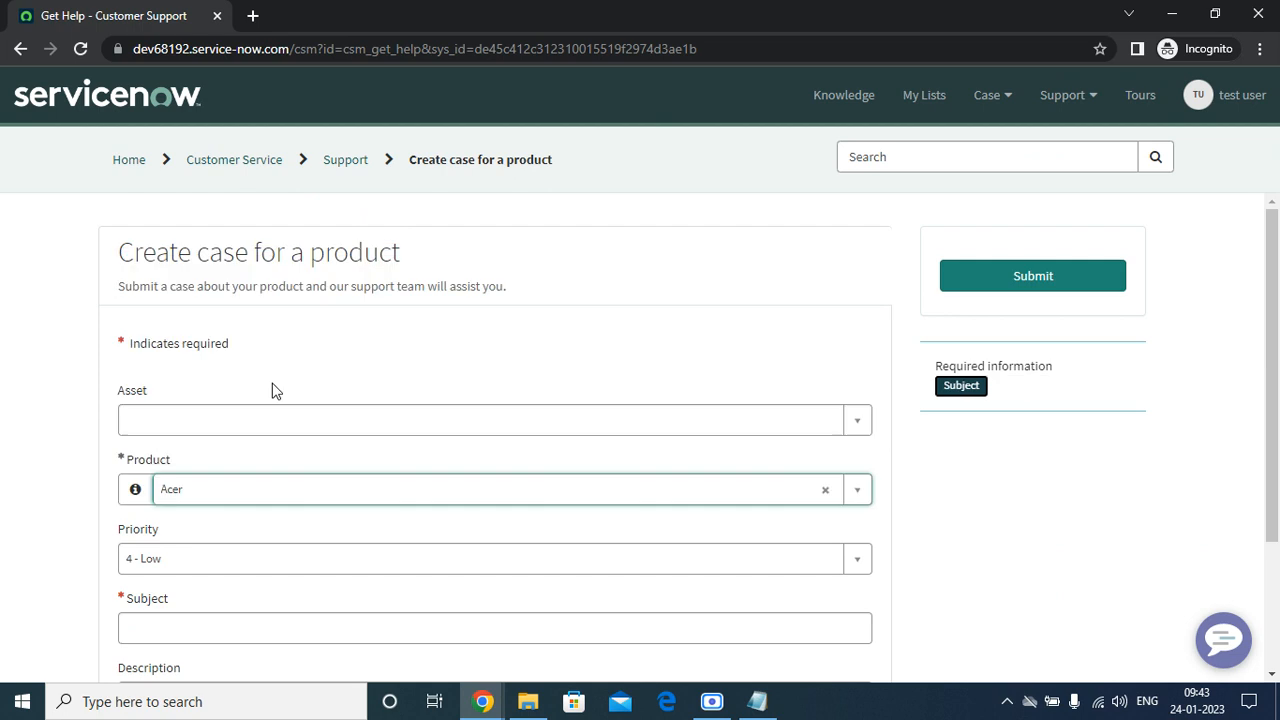
Enter 'test' as the case Subject and submit the case.
scroll(900, 434, down, 2)
click(160, 445)
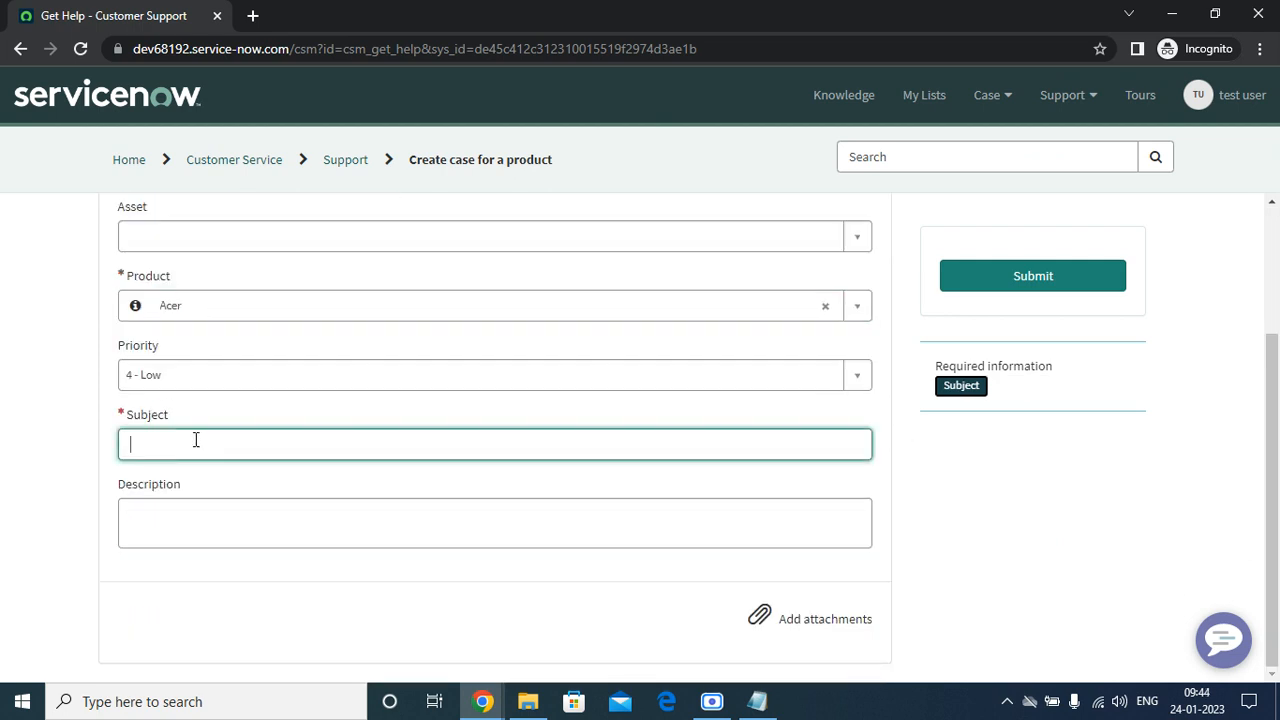
text(test)
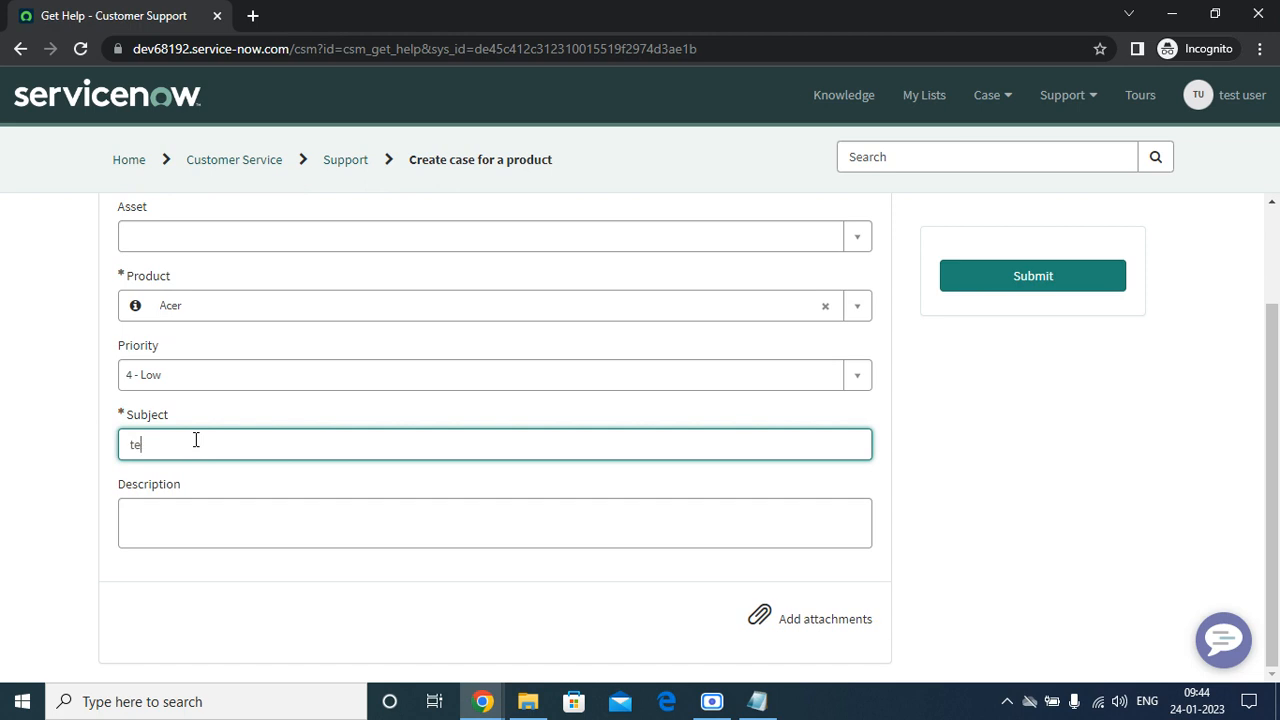
click(201, 517)
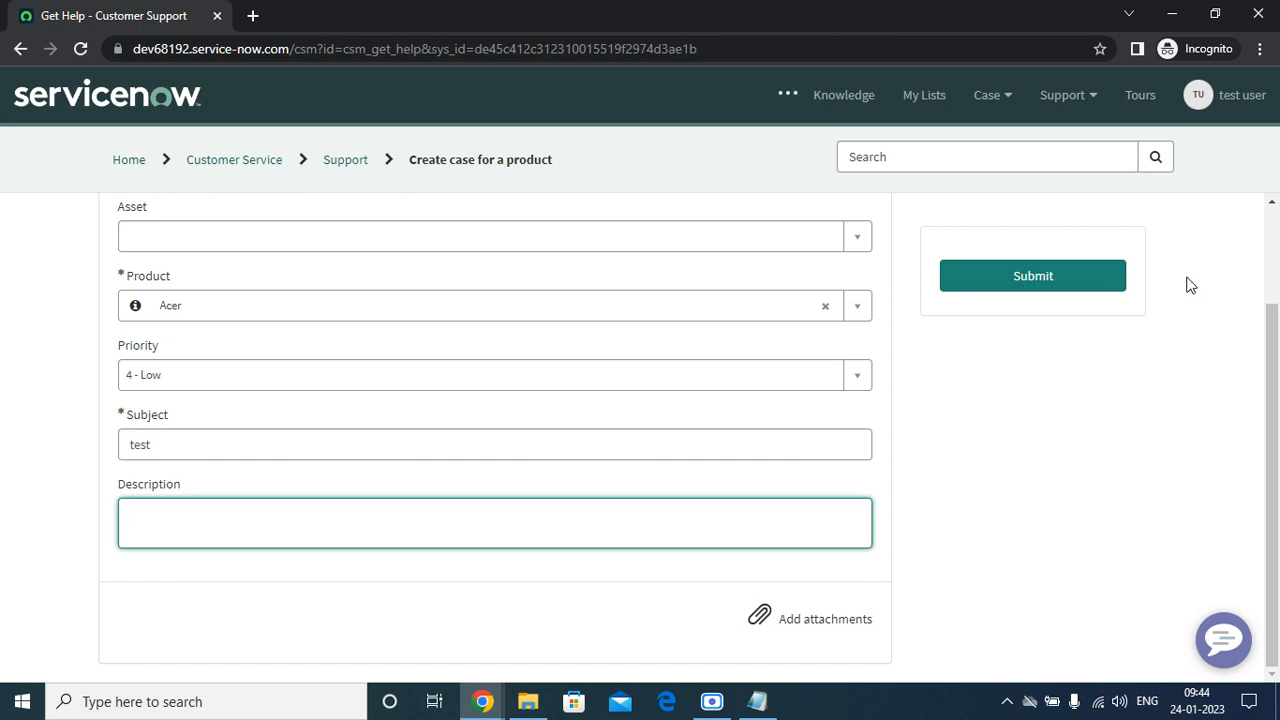
click(1100, 284)
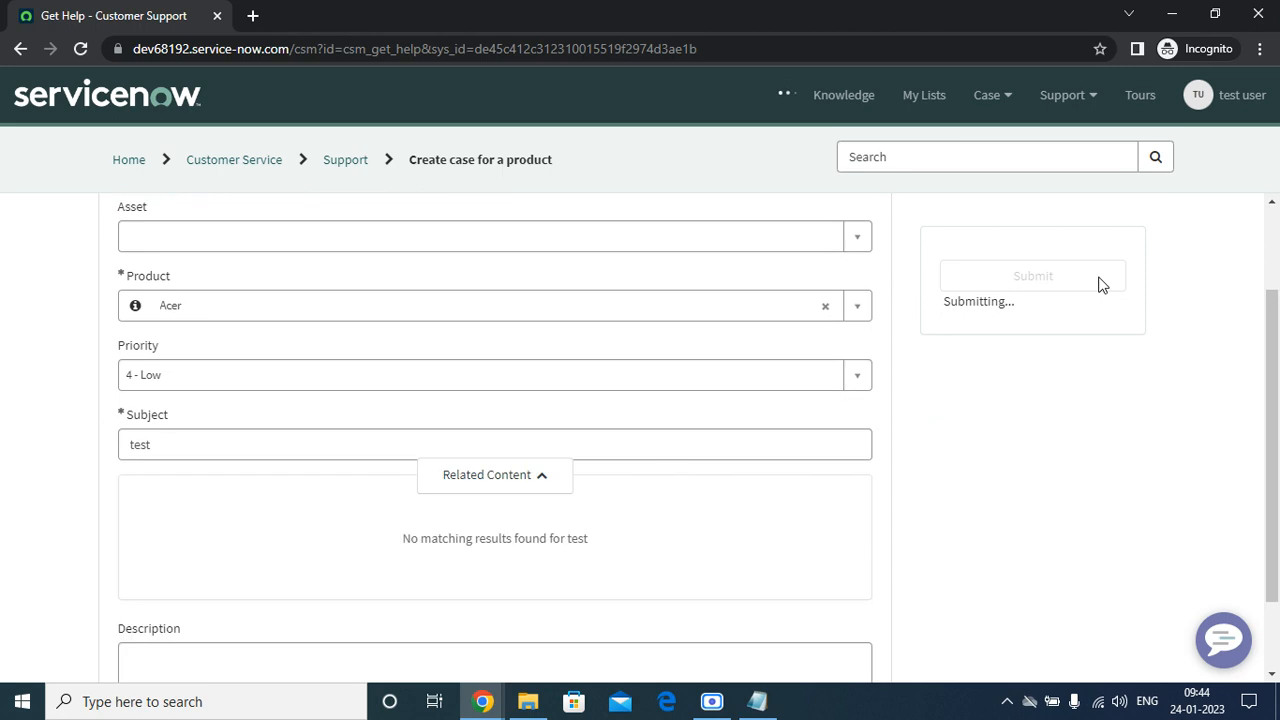
scroll(487, 530, down, 1)
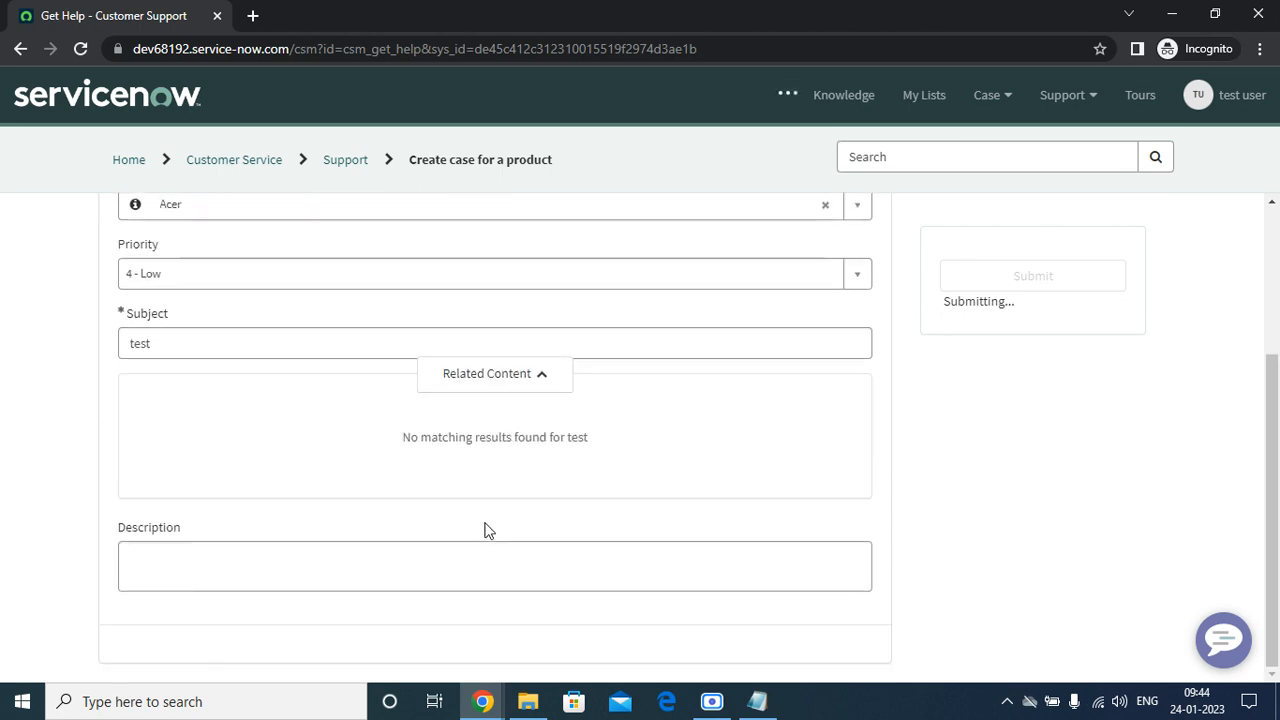
scroll(483, 523, up, 2)
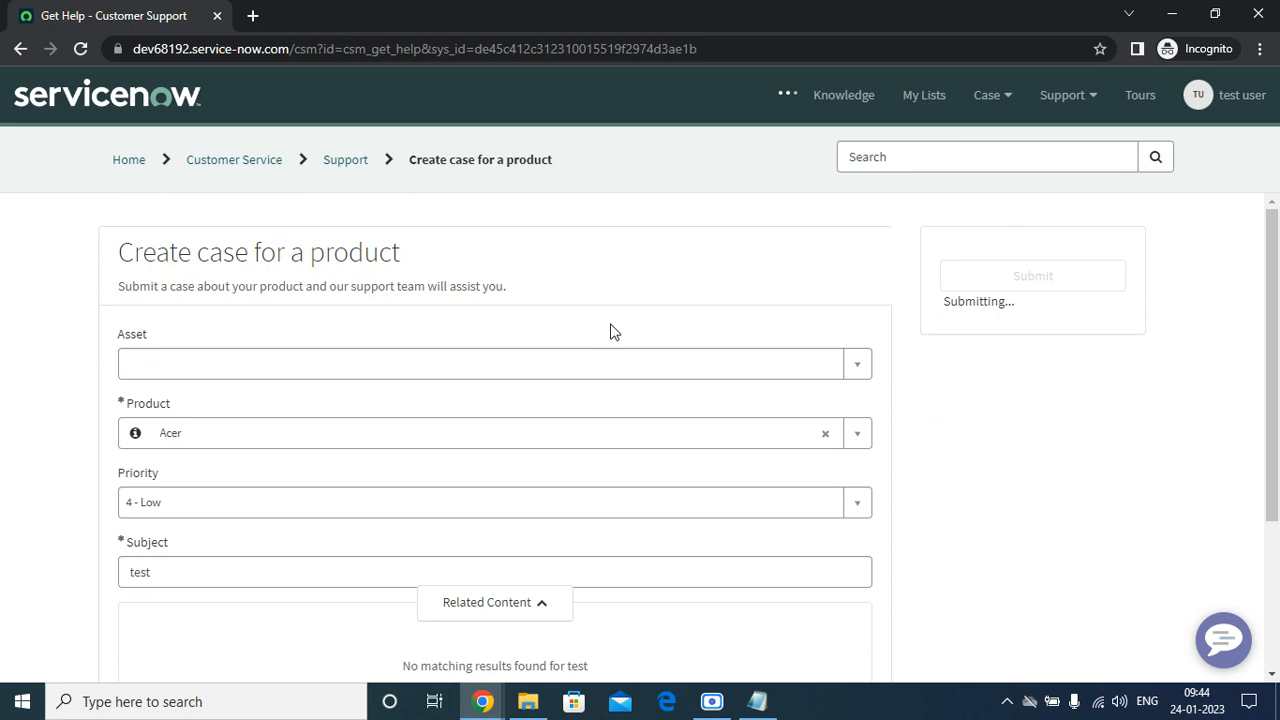
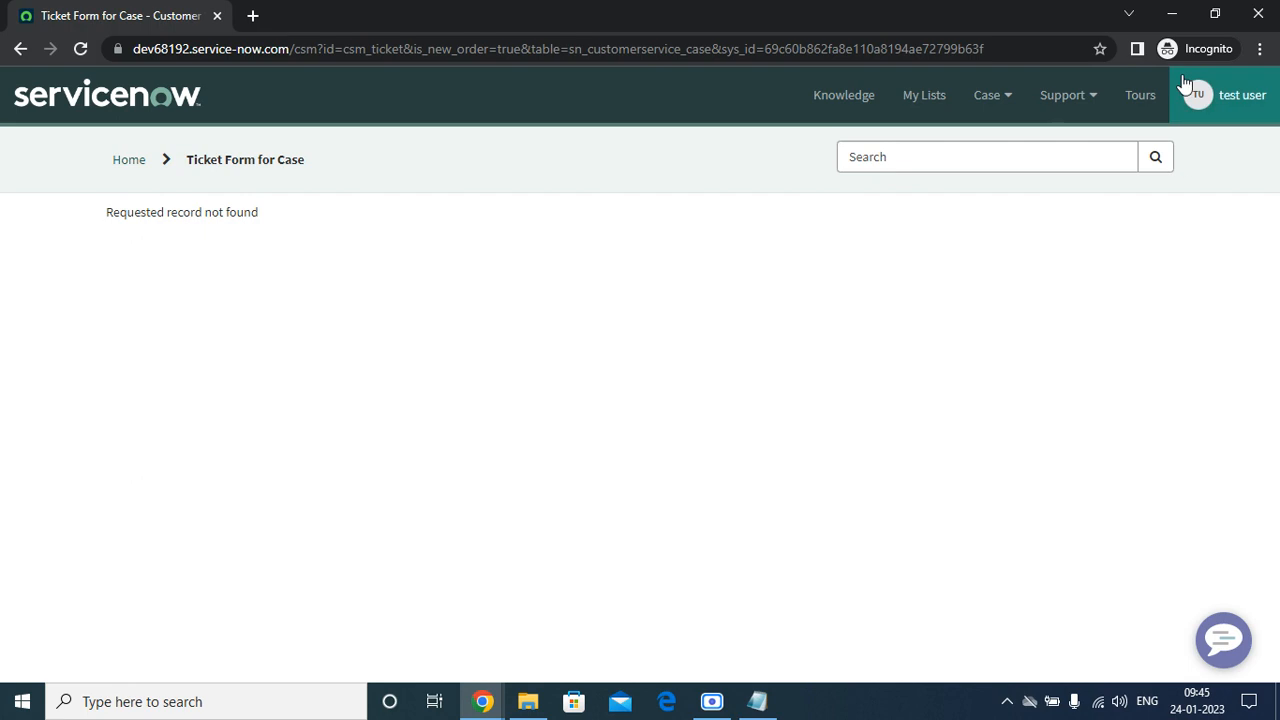
In the admin window, reload the Acer account and test user contact records and check their details.
click(1180, 12)
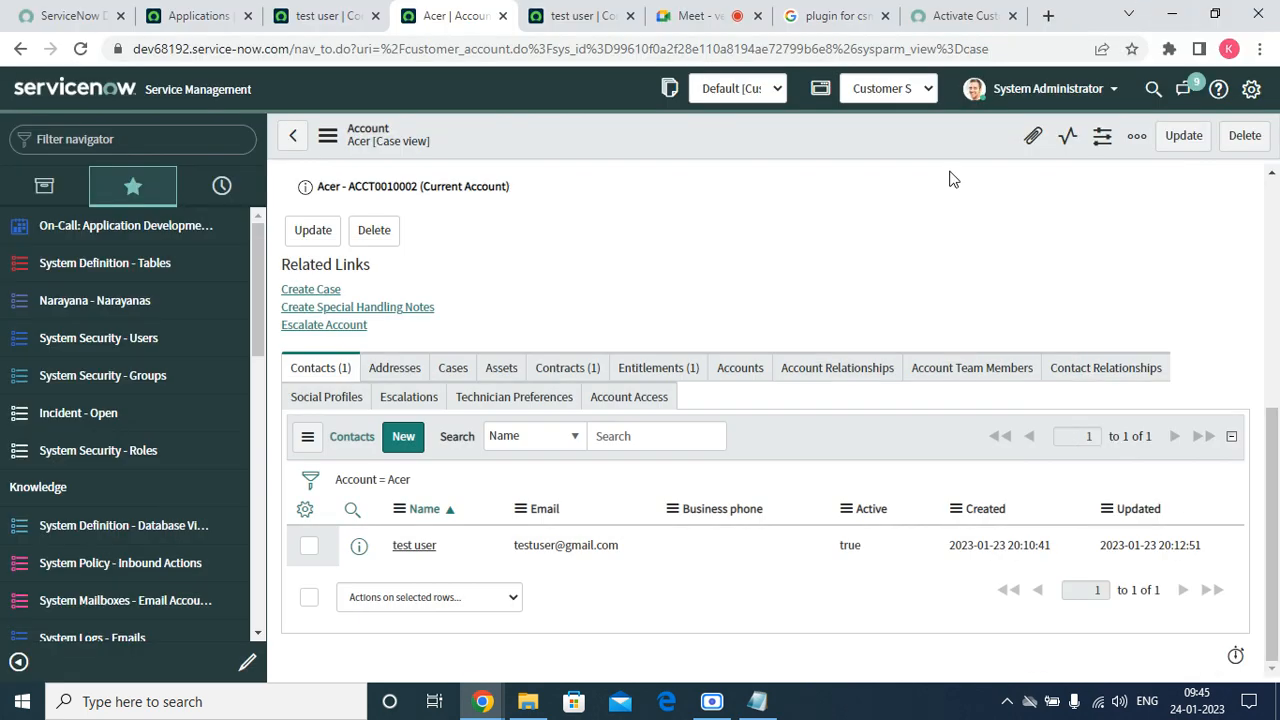
click(328, 136)
click(380, 417)
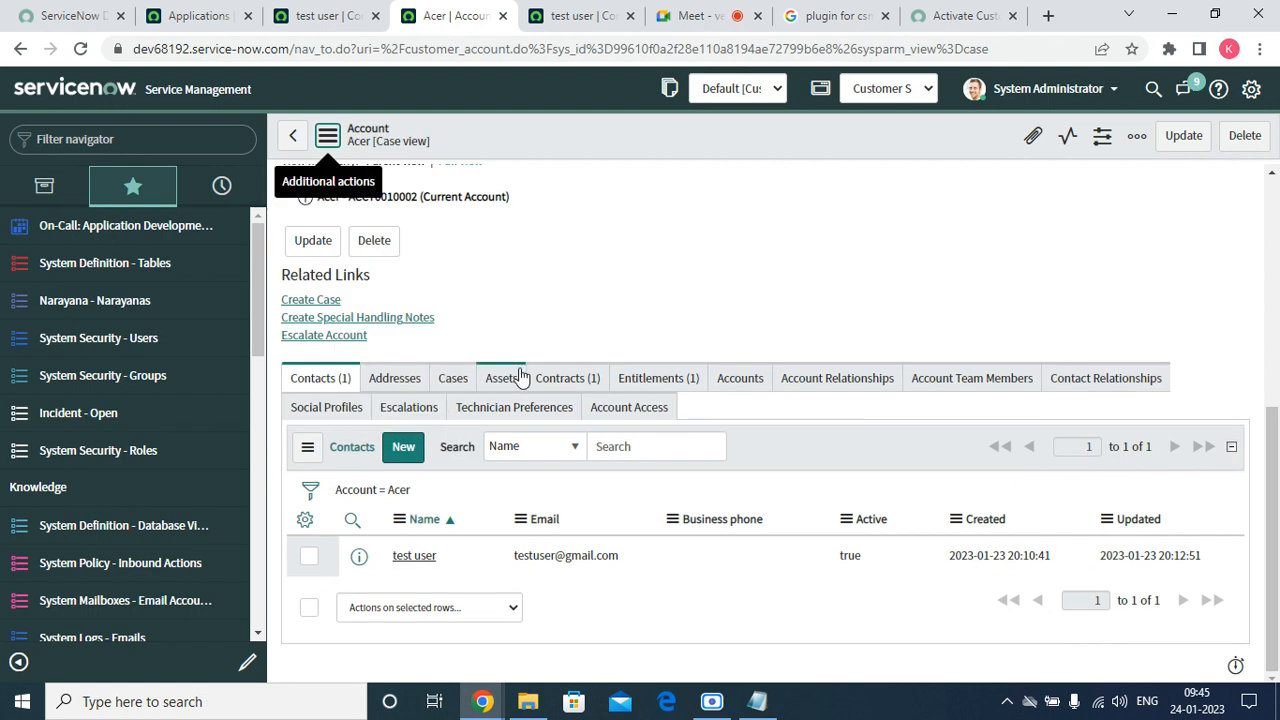
click(556, 15)
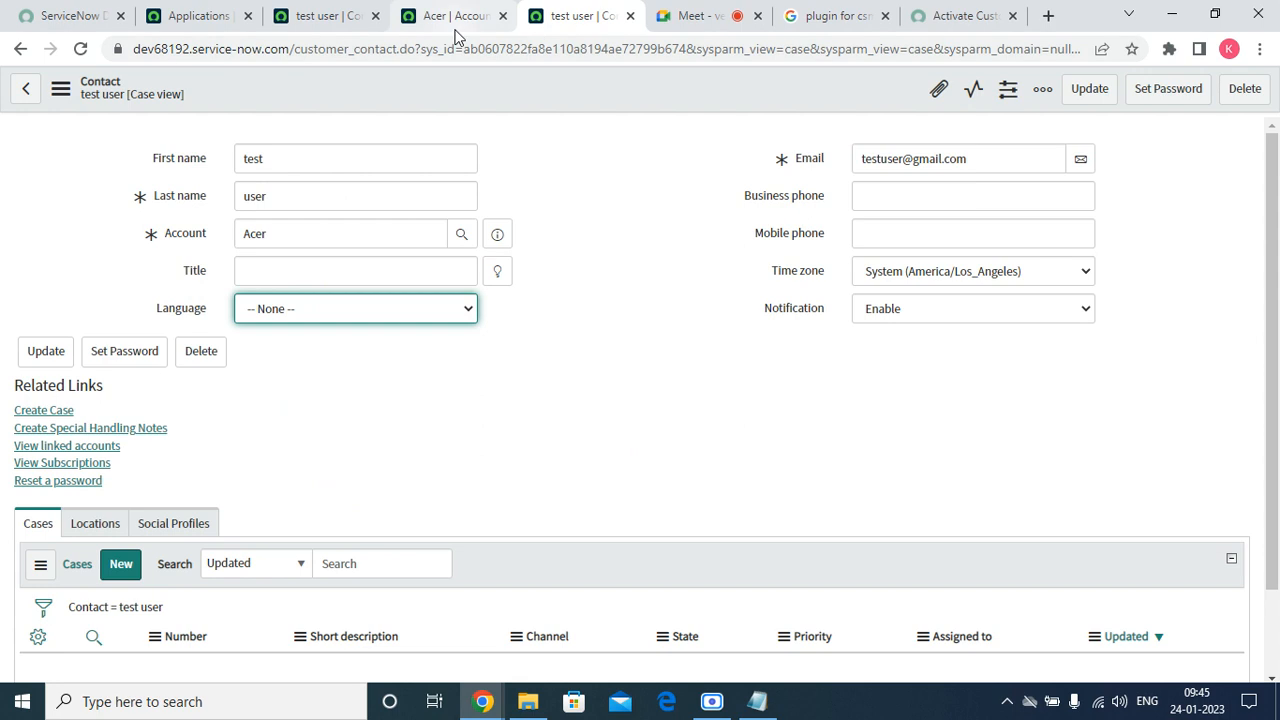
click(84, 50)
click(440, 18)
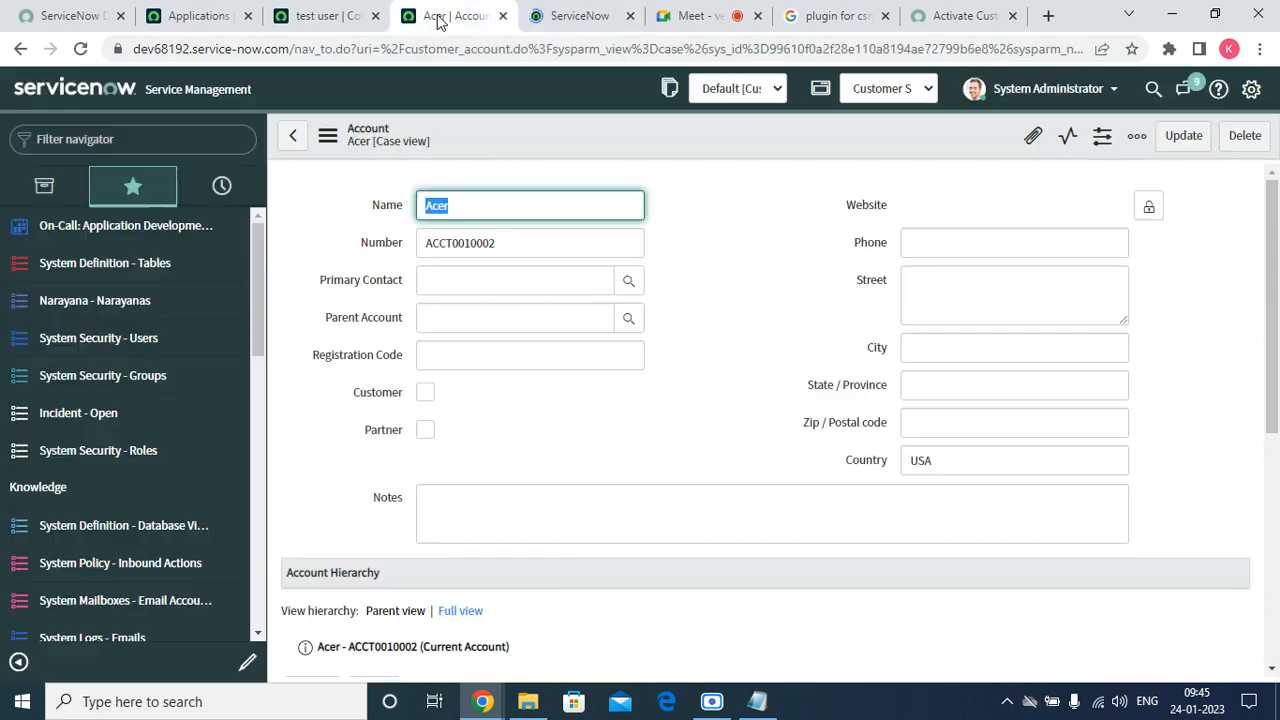
scroll(531, 294, down, 5)
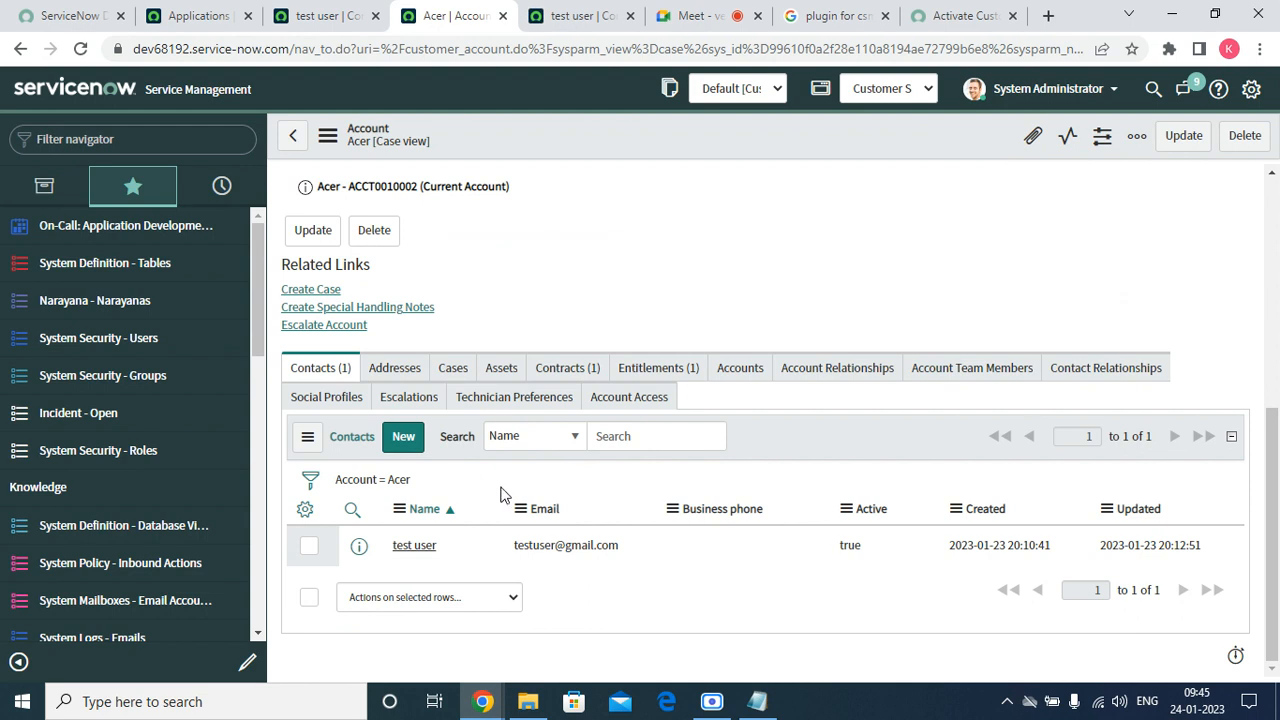
click(580, 15)
scroll(348, 603, down, 2)
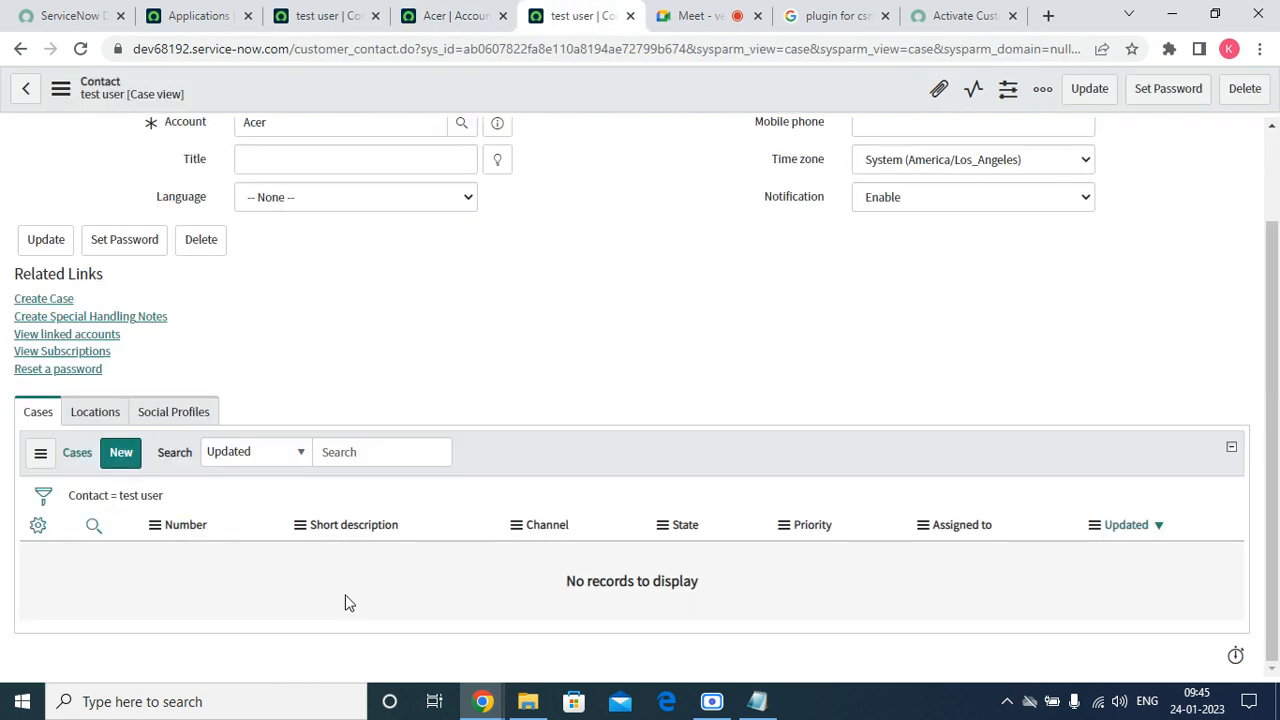
In the customer portal, submit a new order case with Subject and Description 'test'.
click(500, 690)
click(789, 631)
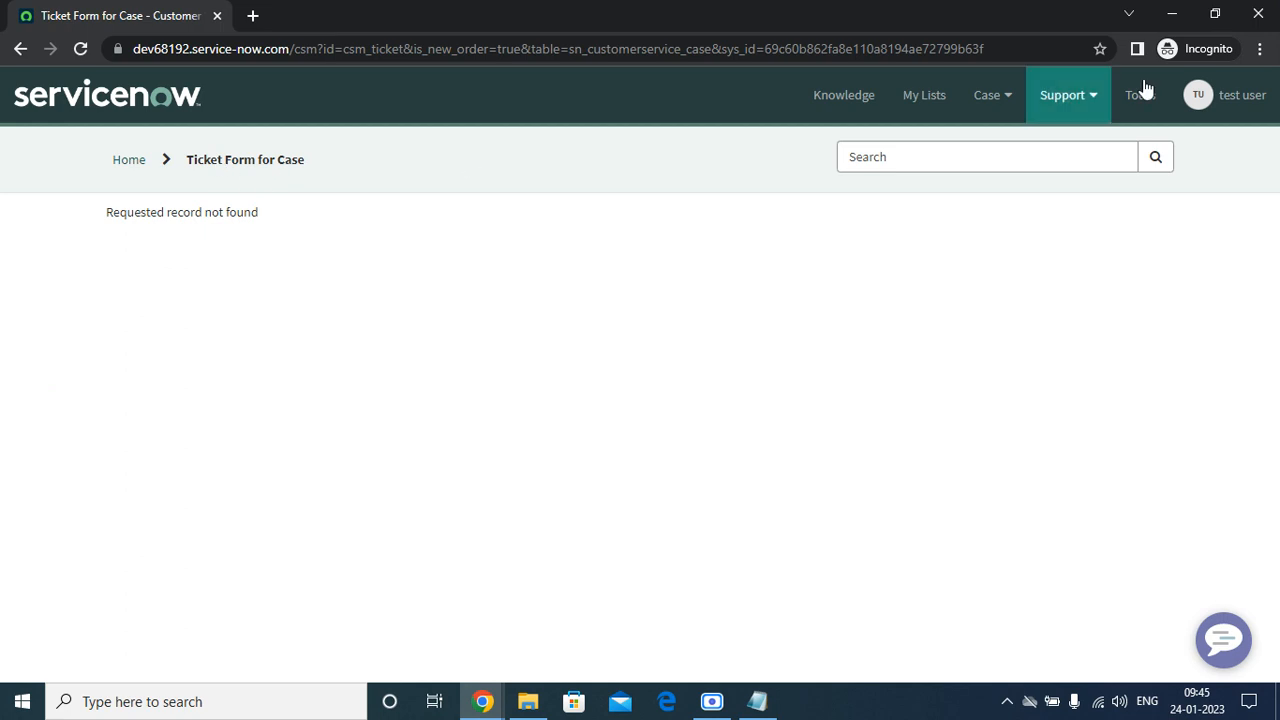
click(975, 105)
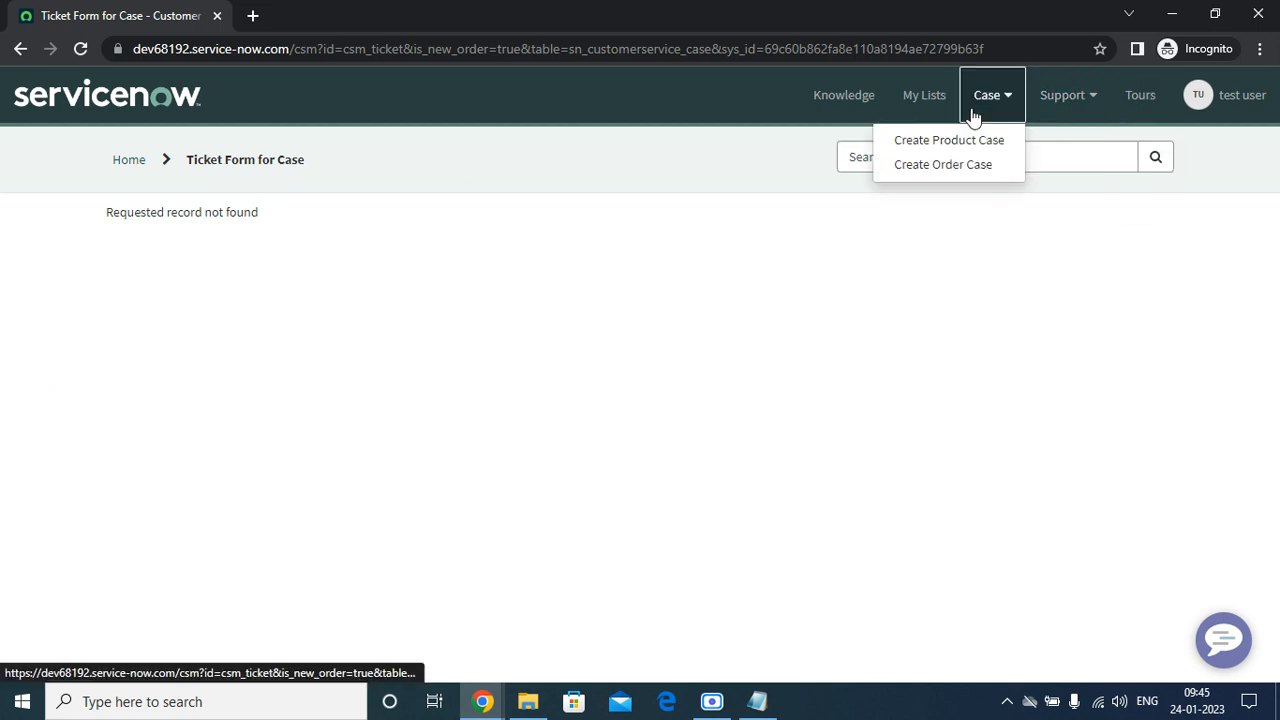
click(928, 166)
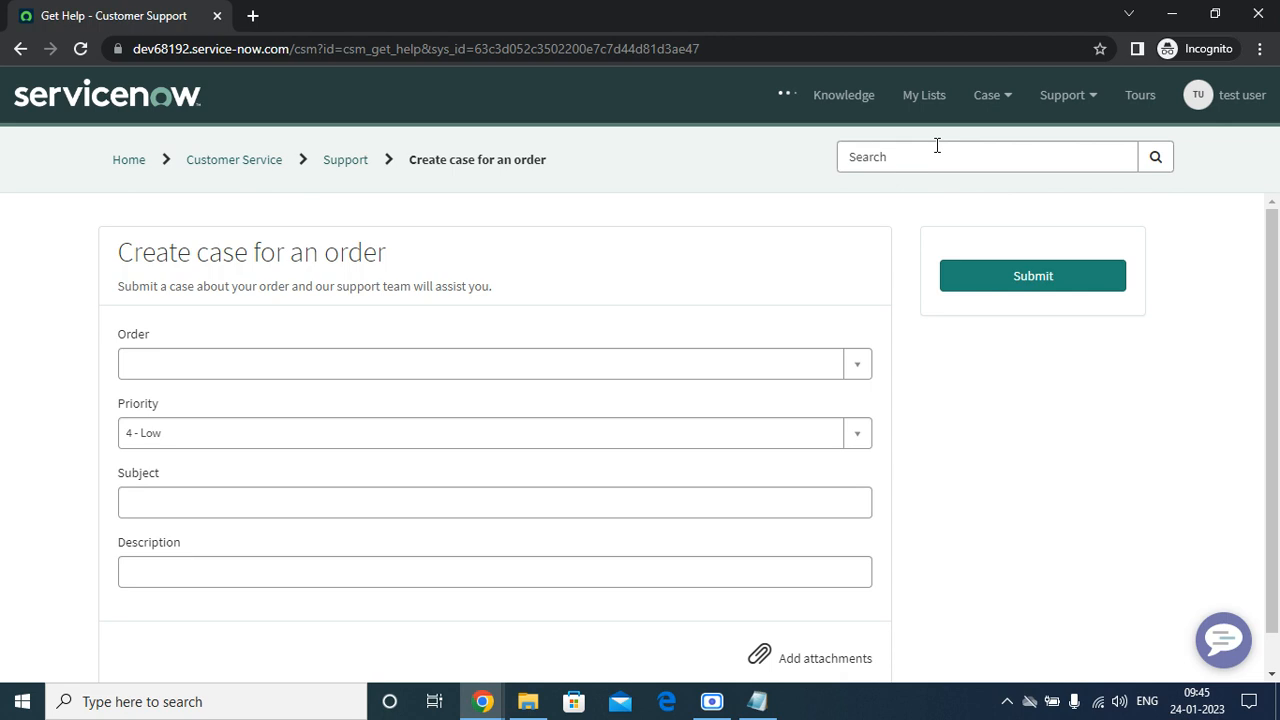
click(155, 500)
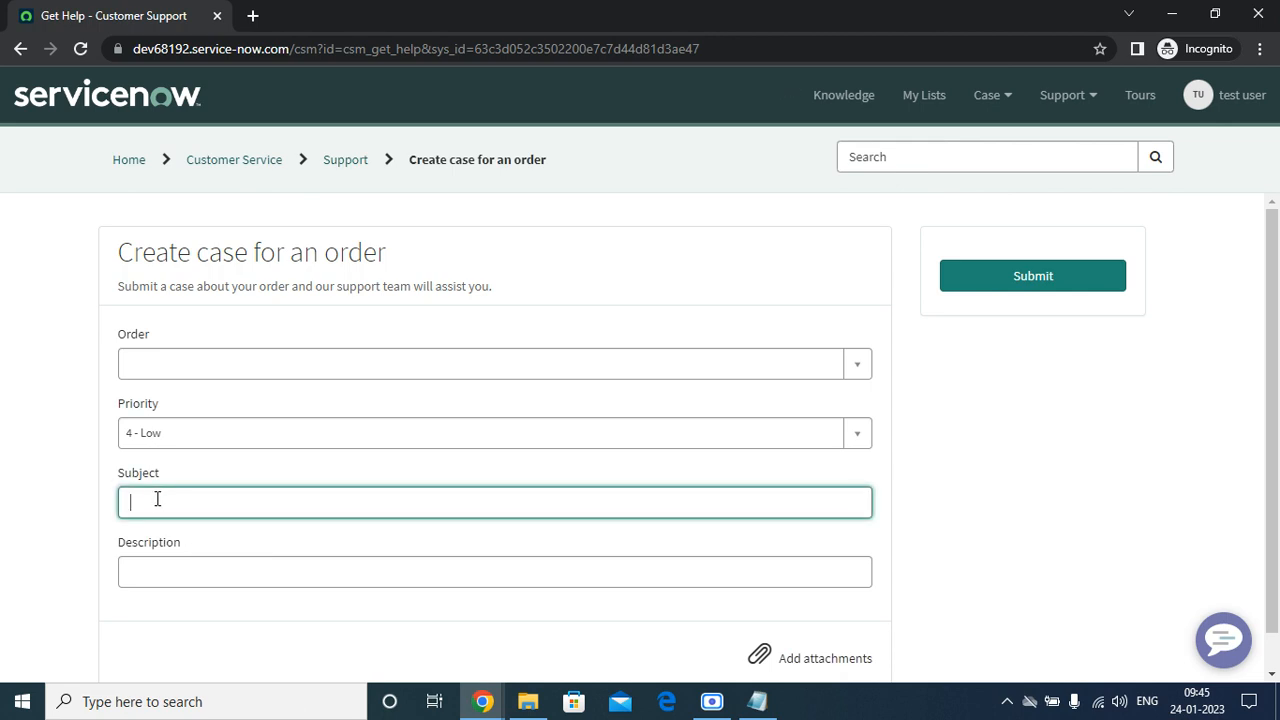
text(test)
click(301, 567)
text(test)
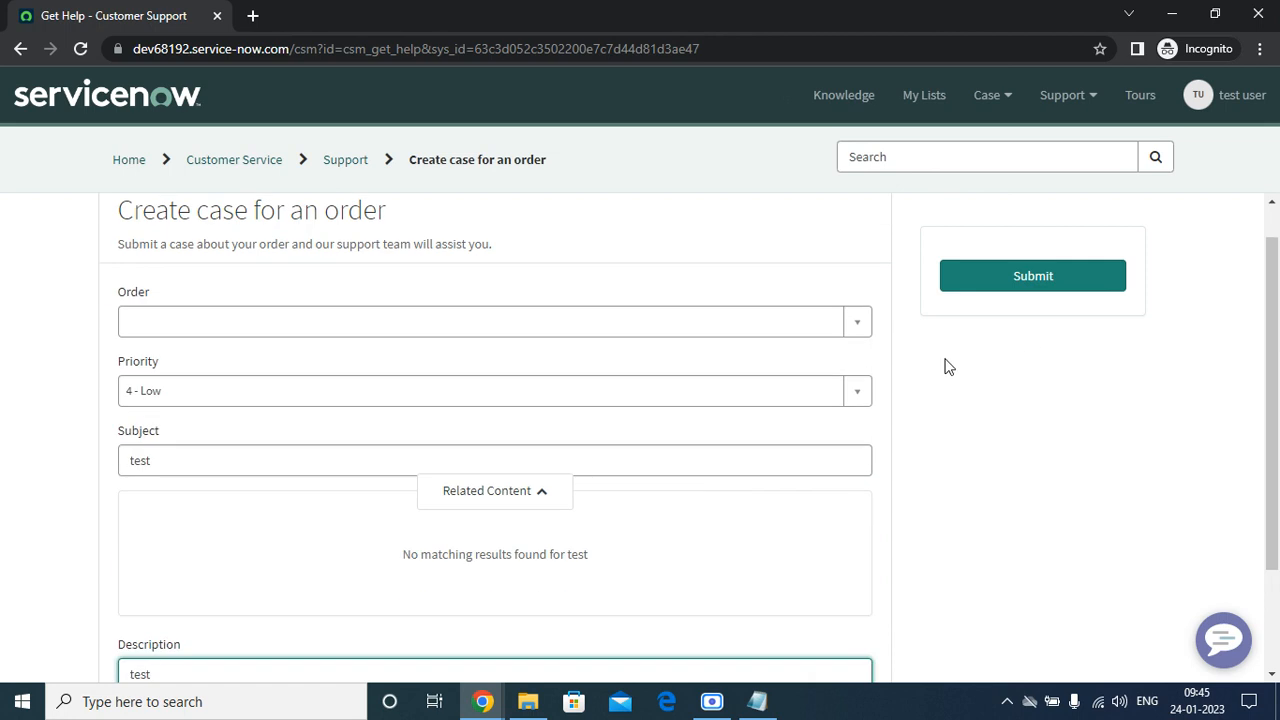
click(1005, 280)
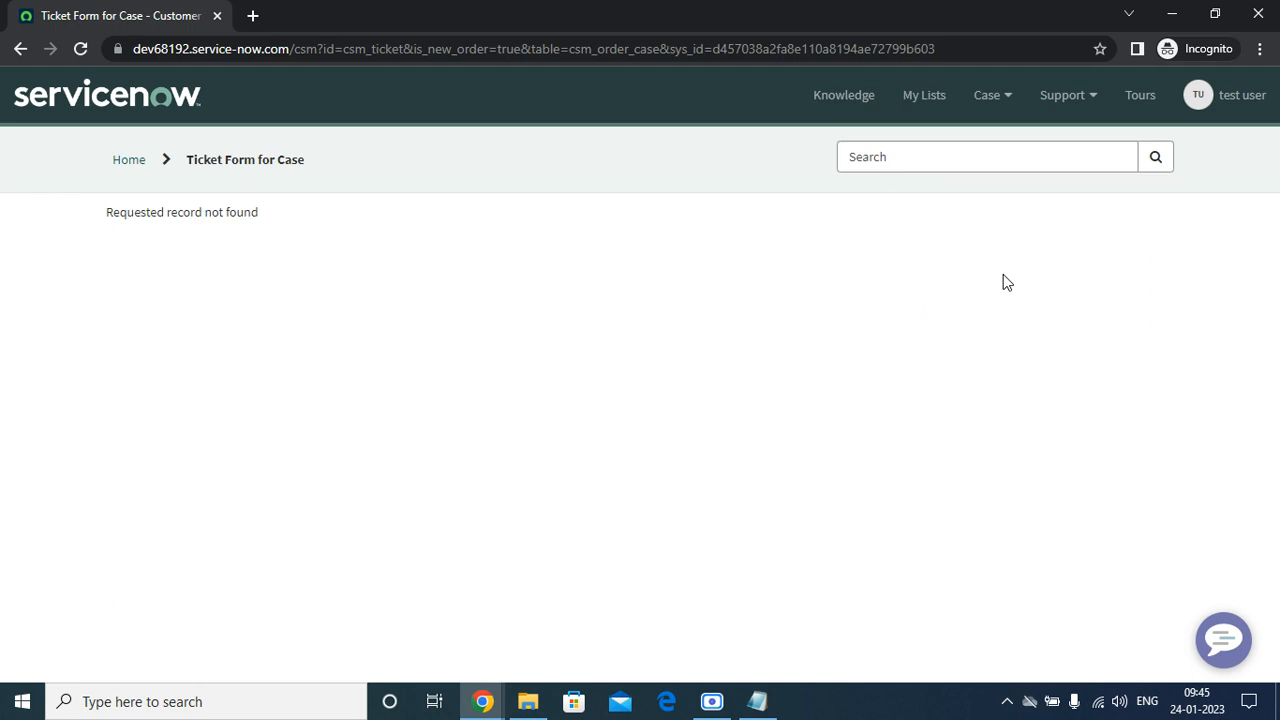
Reload the test contact and Acer account records and check the Customer Service plugin install progress.
mouse_move(482, 700)
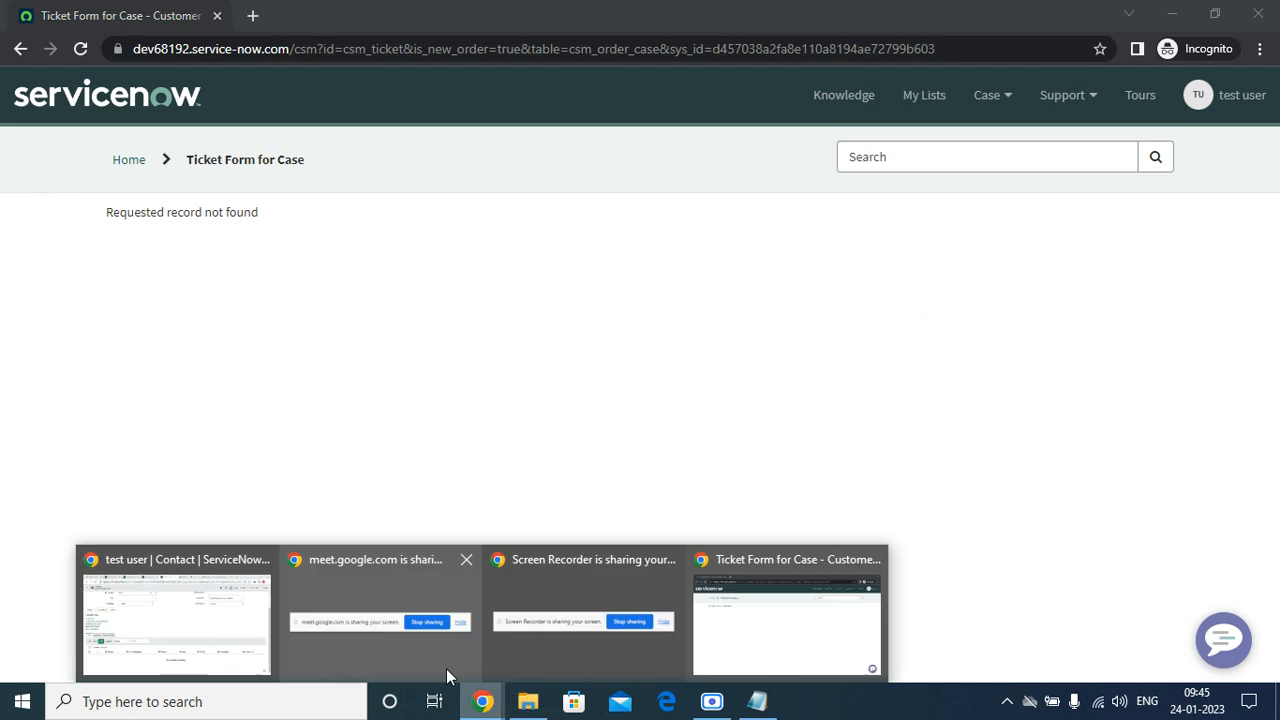
click(137, 597)
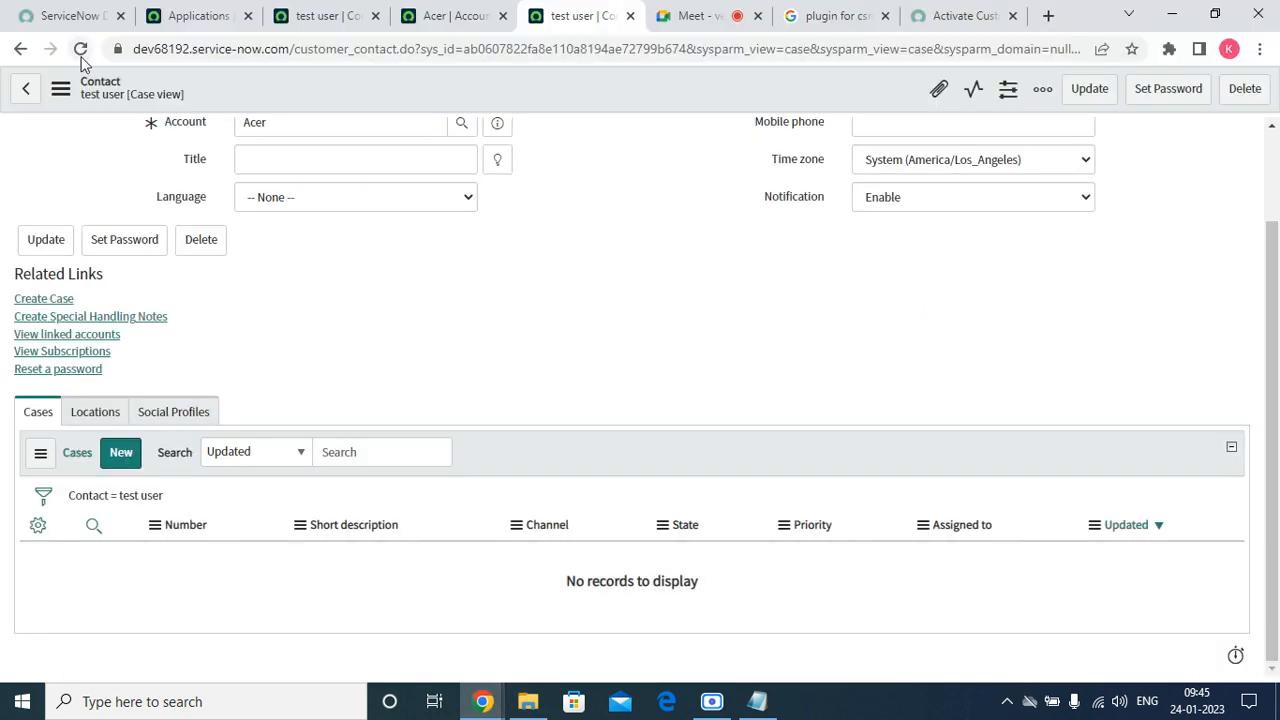
click(81, 56)
click(438, 22)
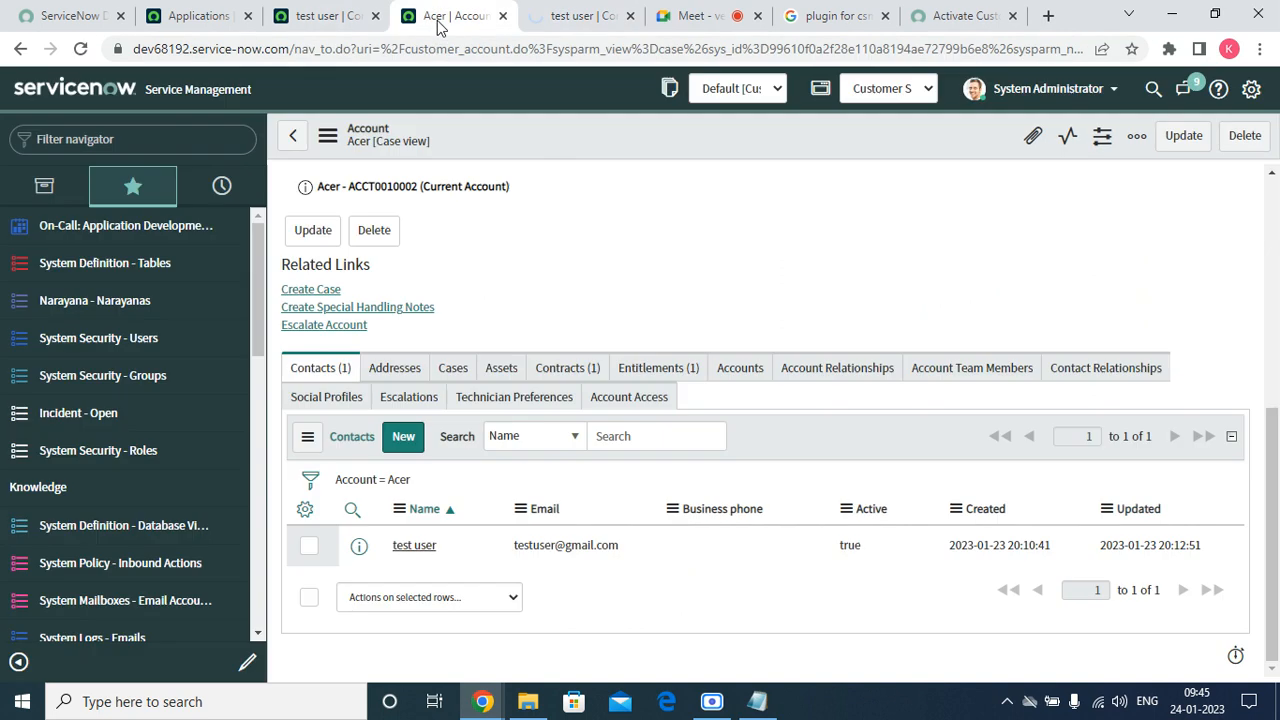
click(82, 50)
click(200, 16)
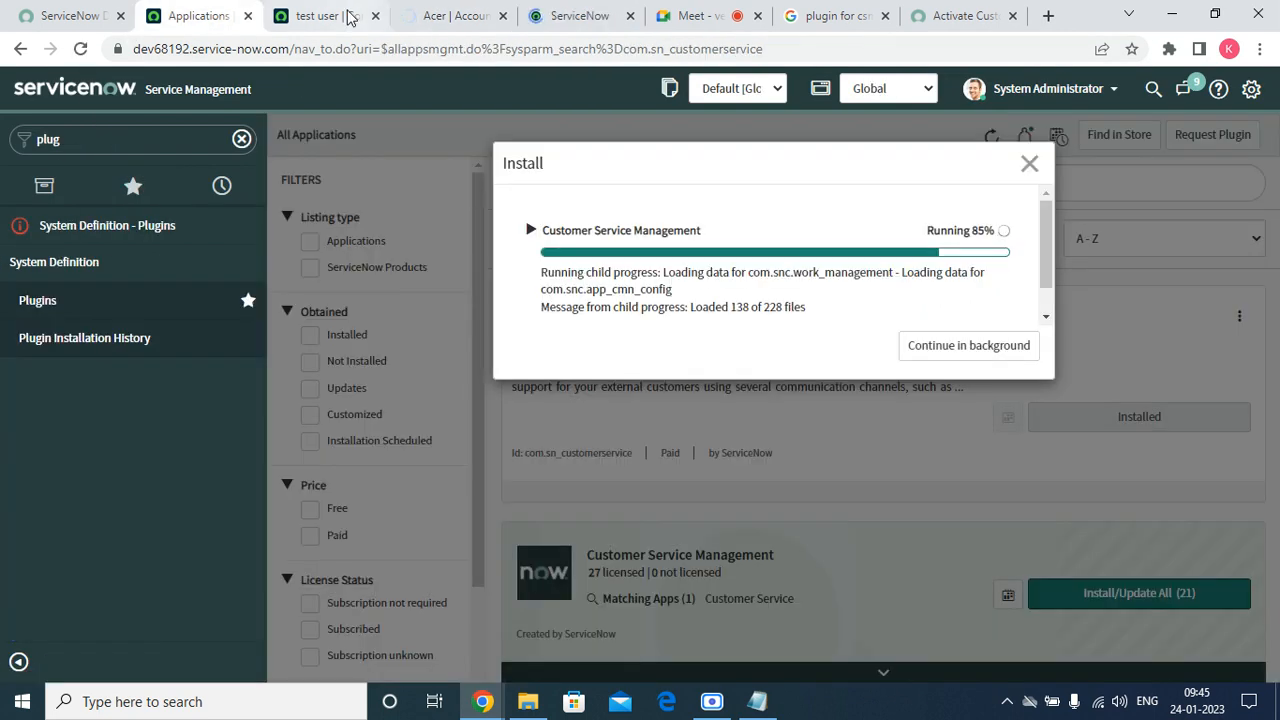
click(349, 17)
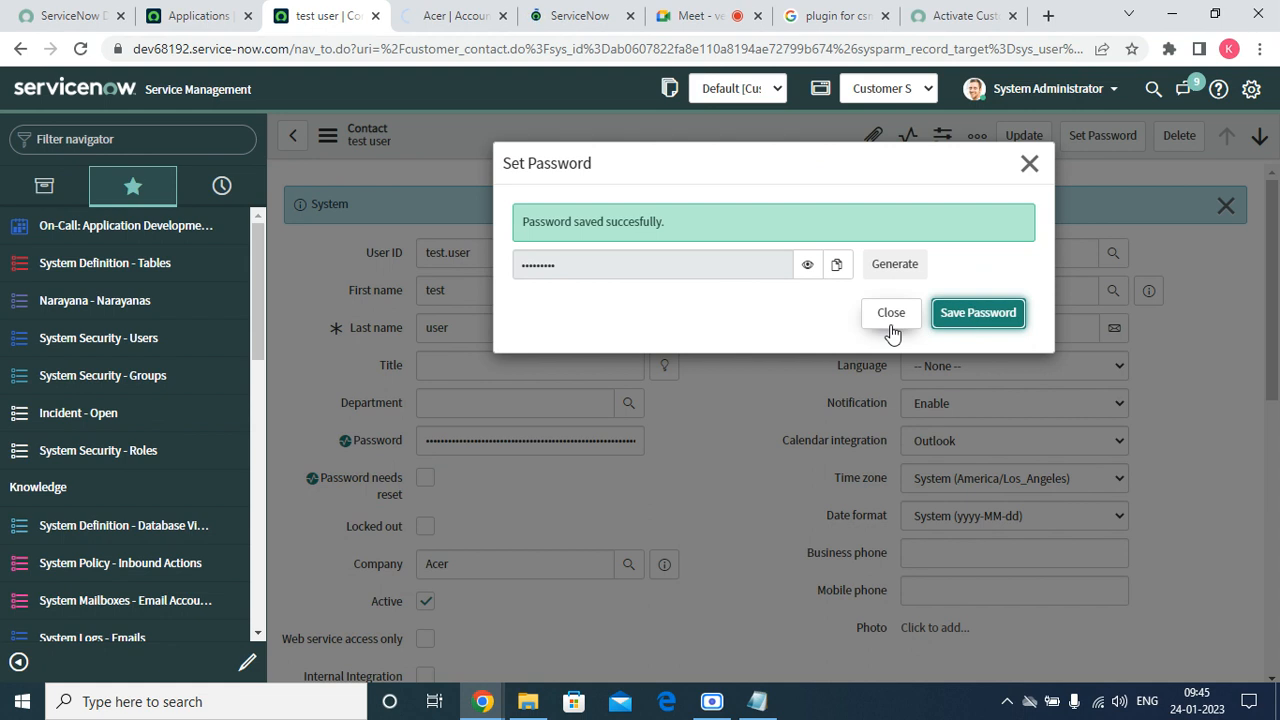
Open Cases > Open via the 'cas' navigator filter and widen the list to all active cases.
click(180, 139)
text(c)
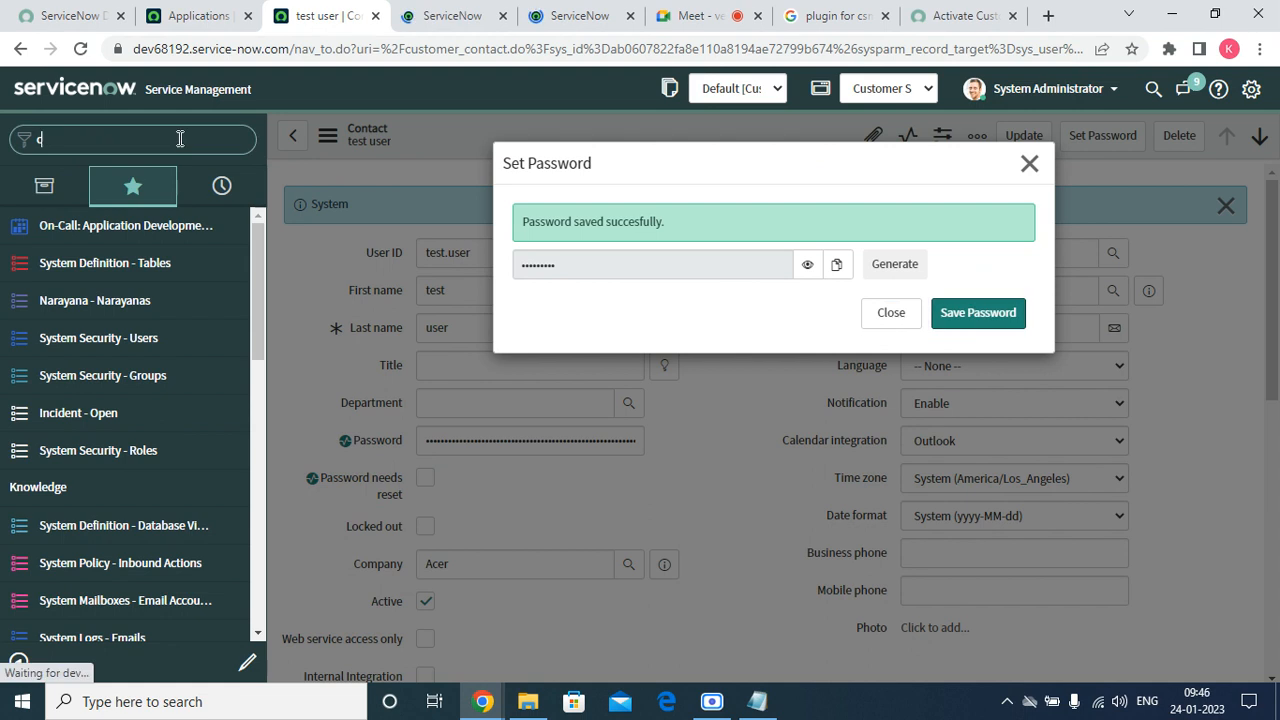
text(a)
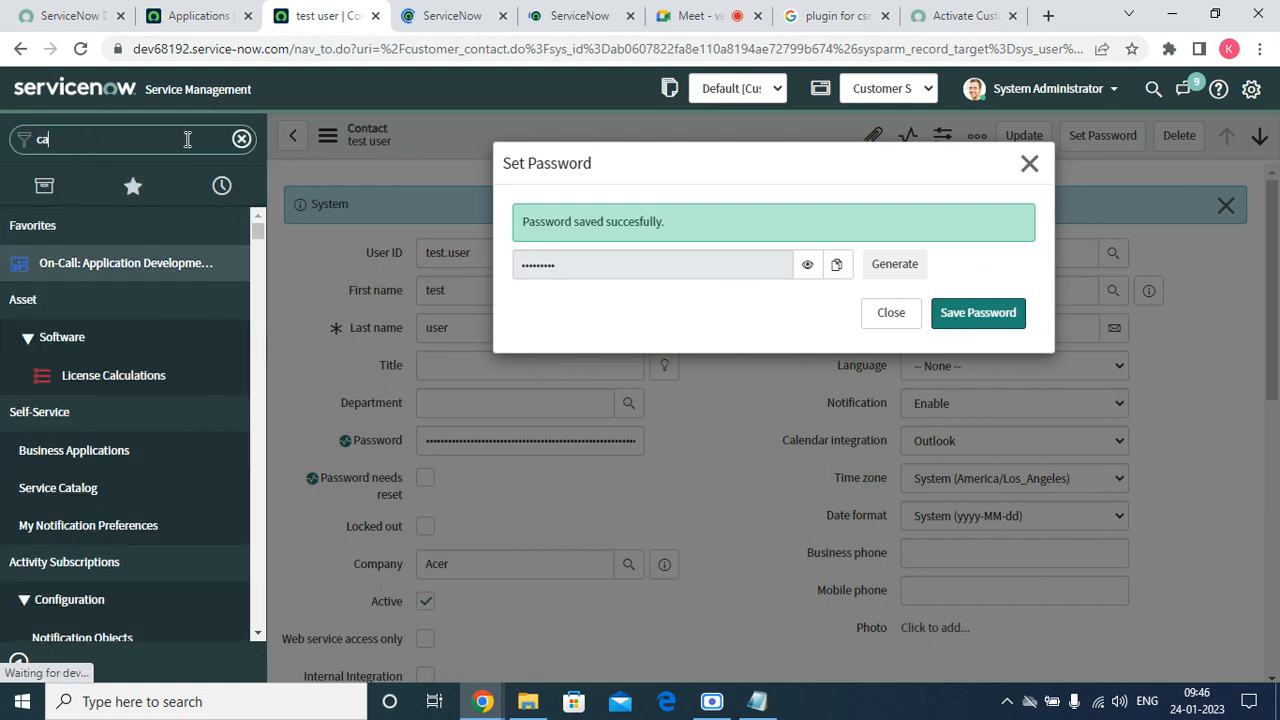
text(s)
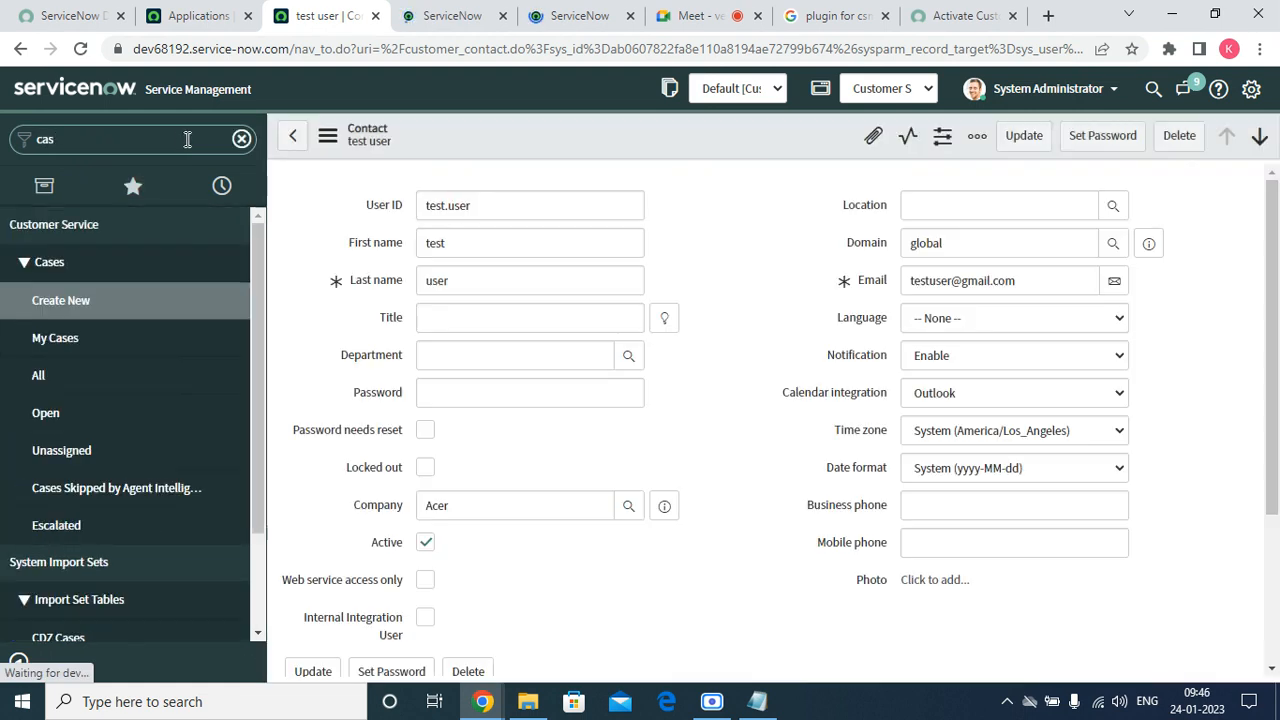
click(66, 418)
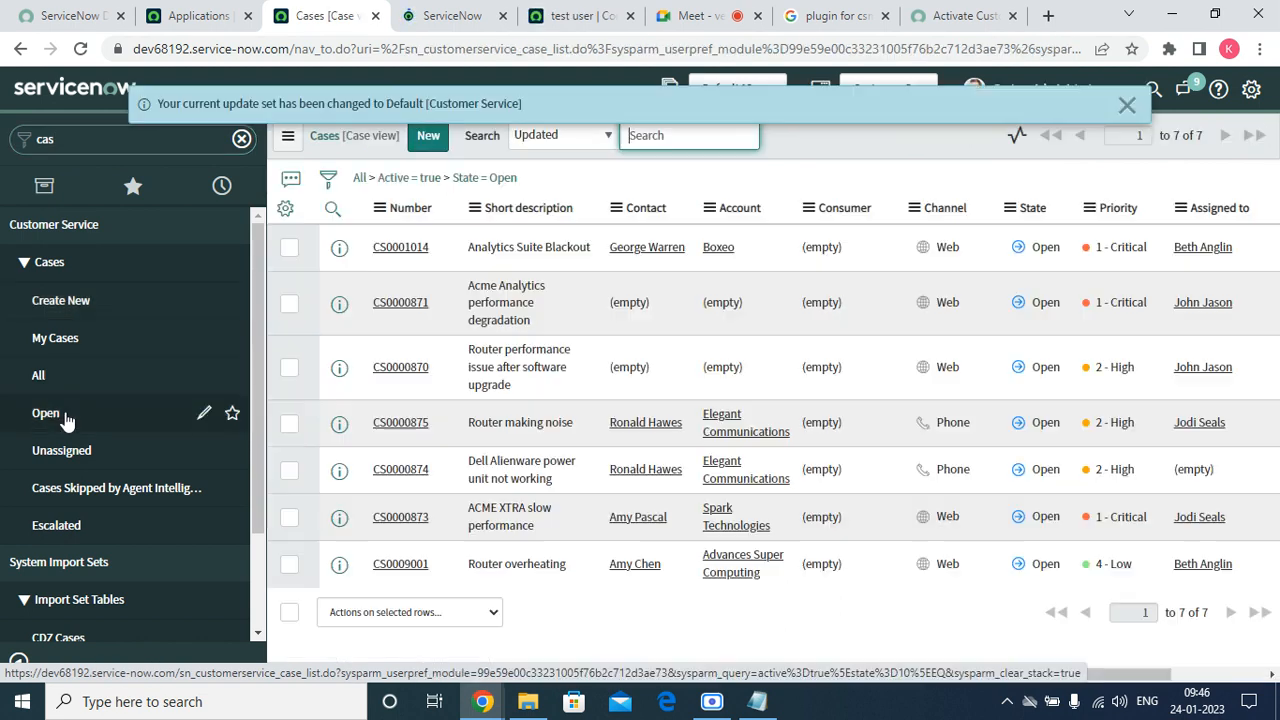
click(1126, 105)
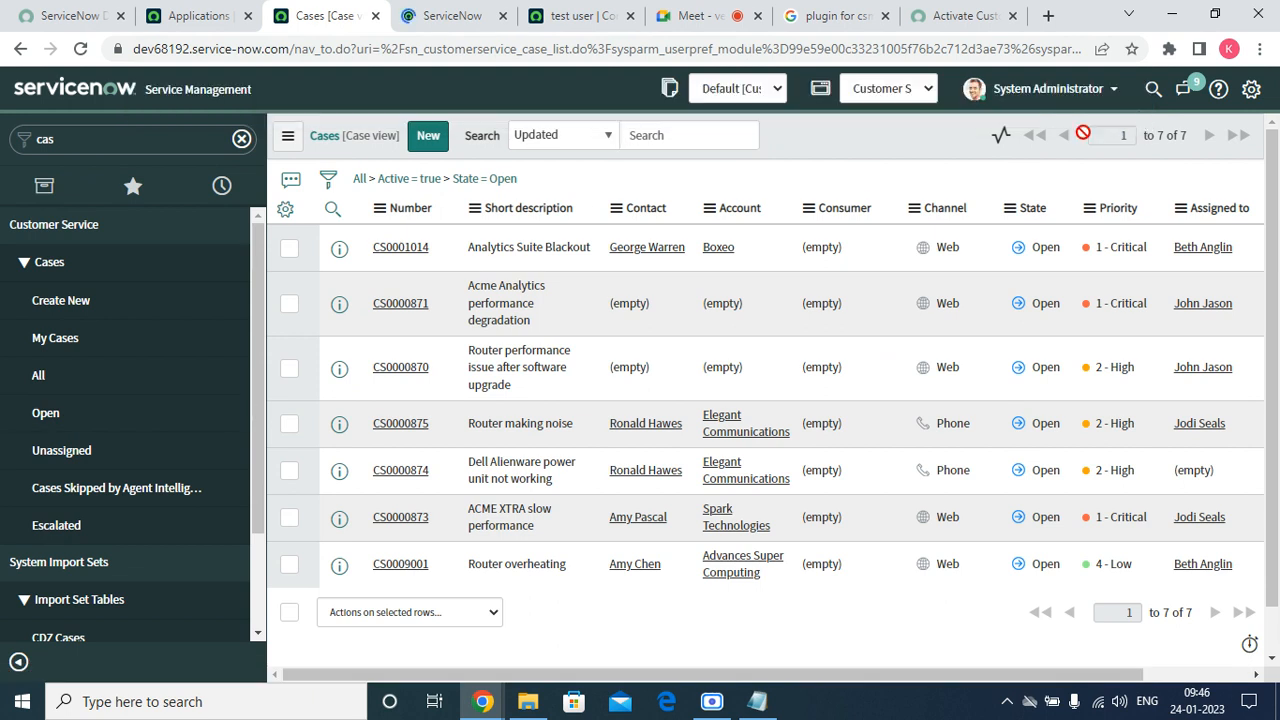
click(408, 182)
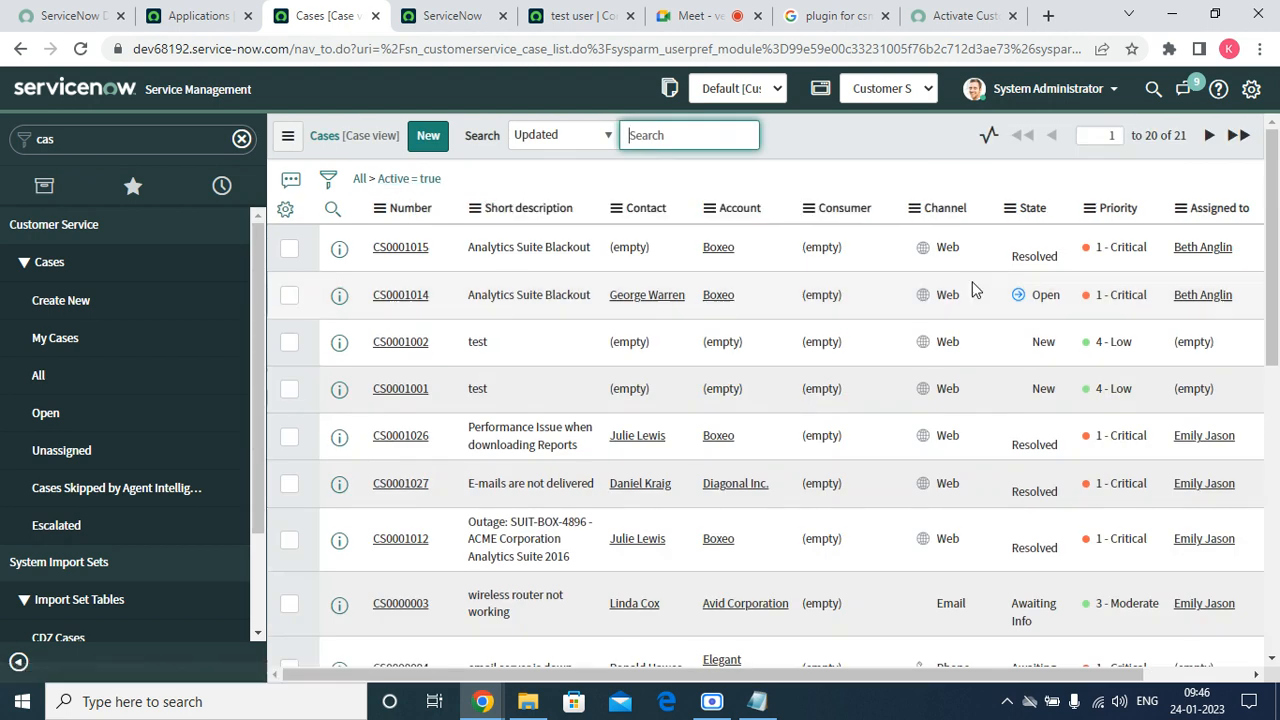
Open cases CS0001002 and CS0001001 in separate background tabs.
right_click(339, 345)
click(352, 355)
right_click(340, 387)
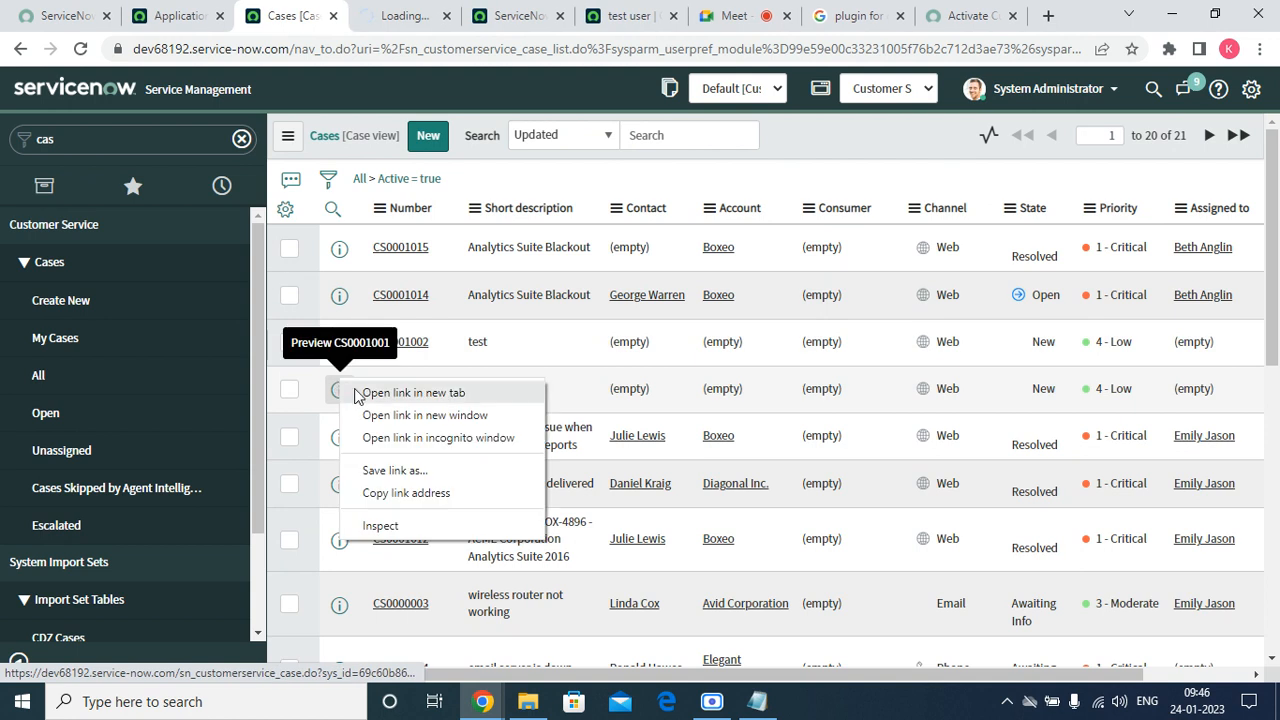
click(357, 393)
Look through both new case tabs, selecting the csm_order_case table name in the URL.
click(373, 17)
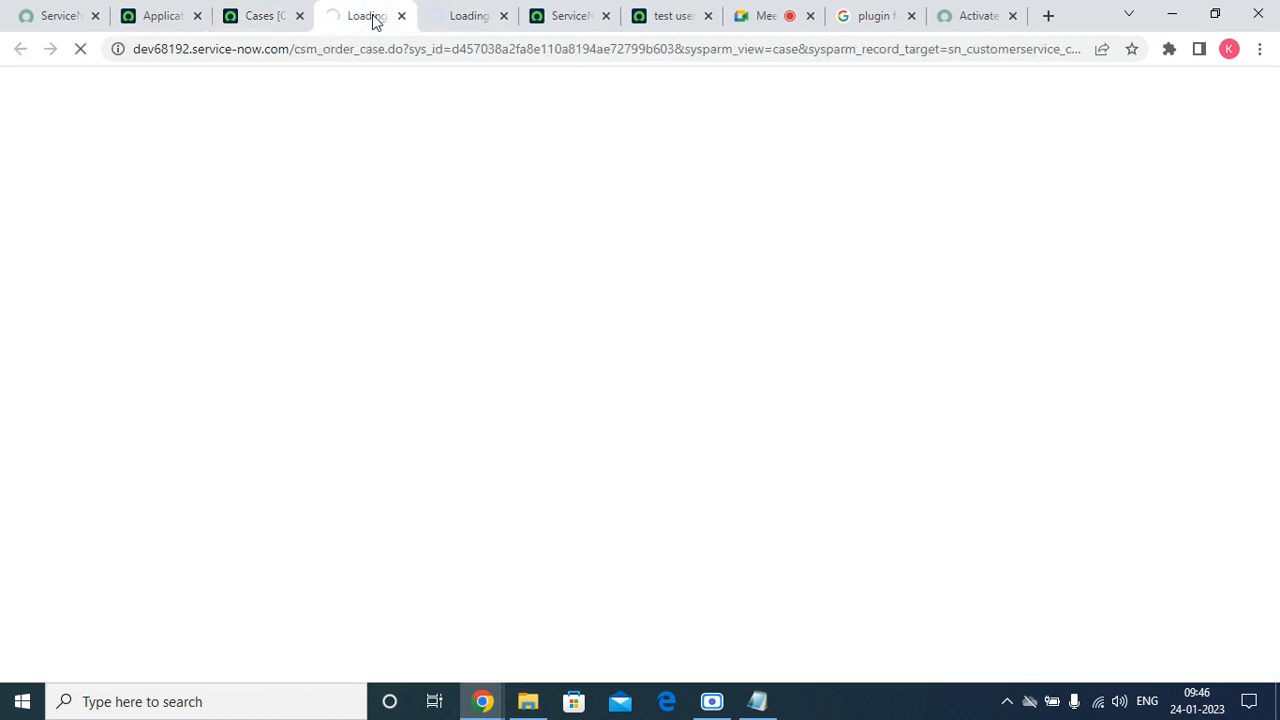
click(463, 12)
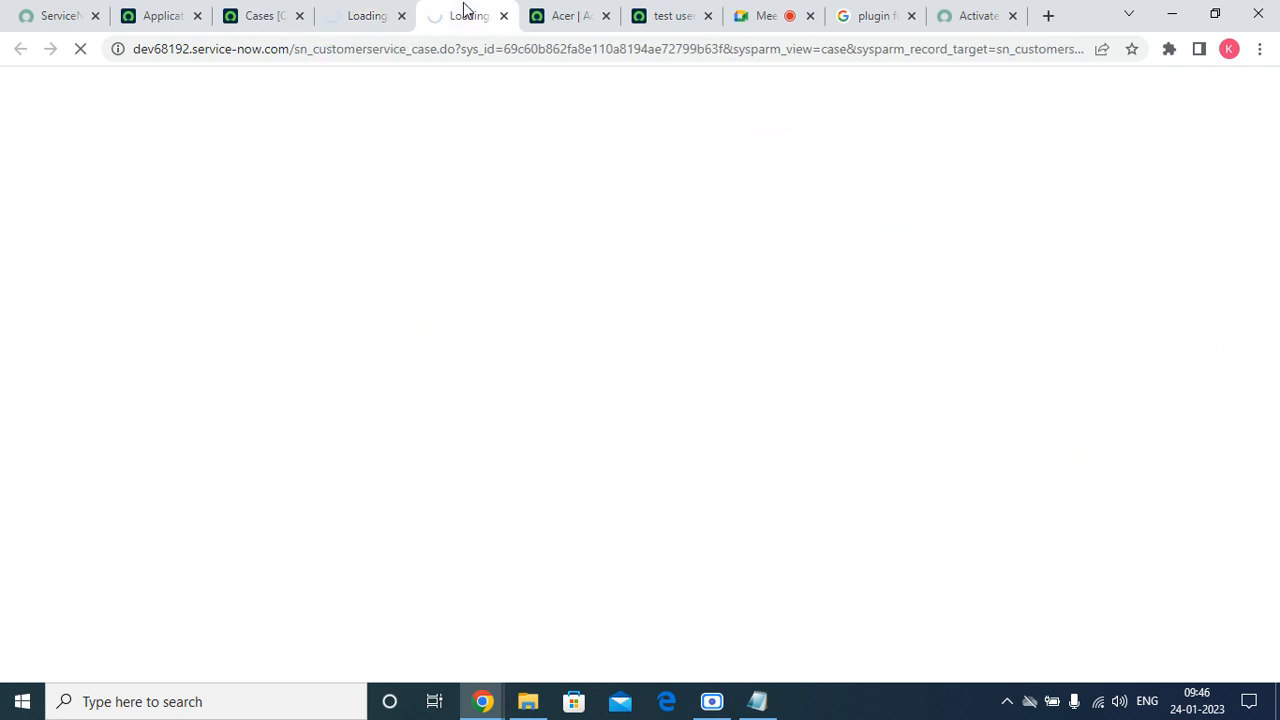
click(387, 22)
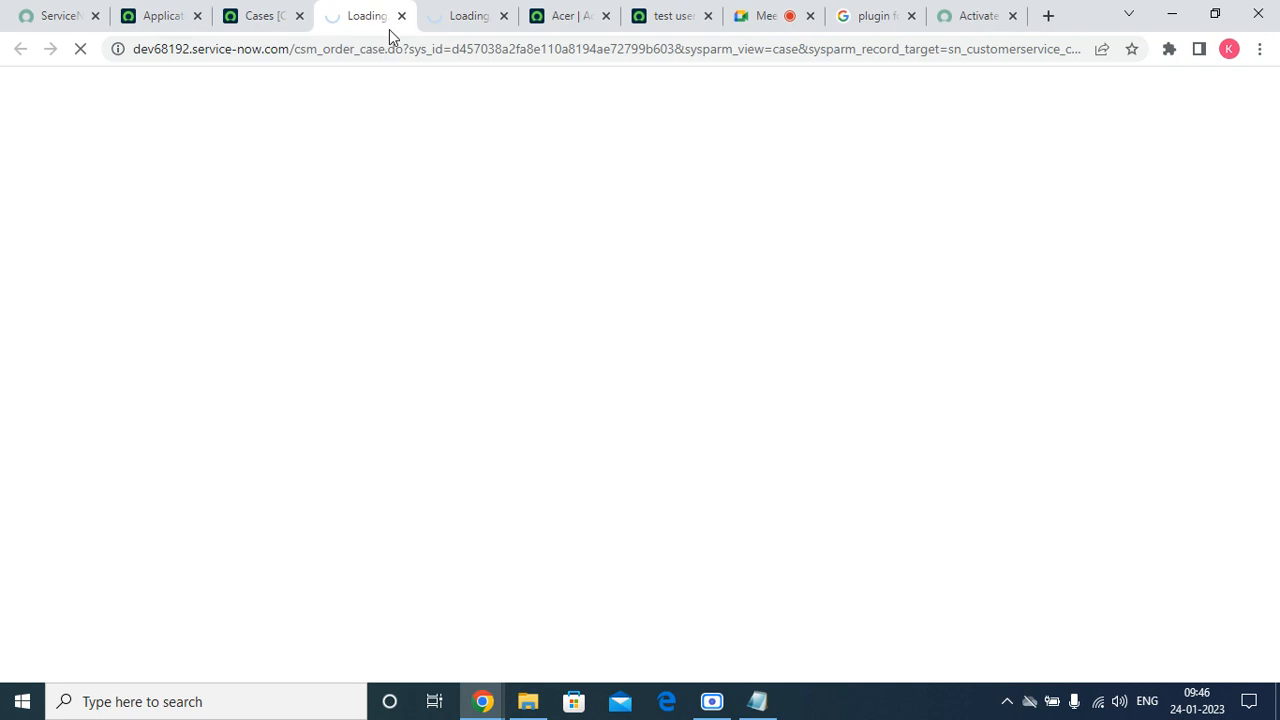
drag(388, 49, 305, 47)
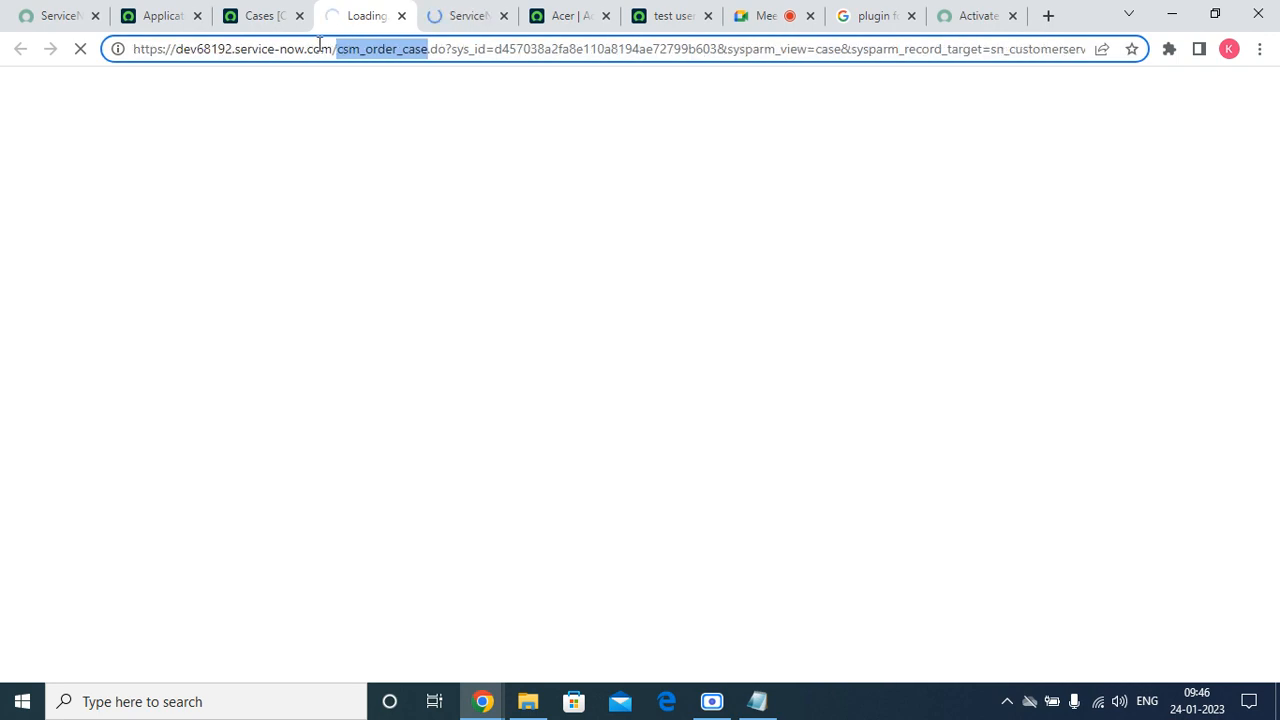
click(466, 18)
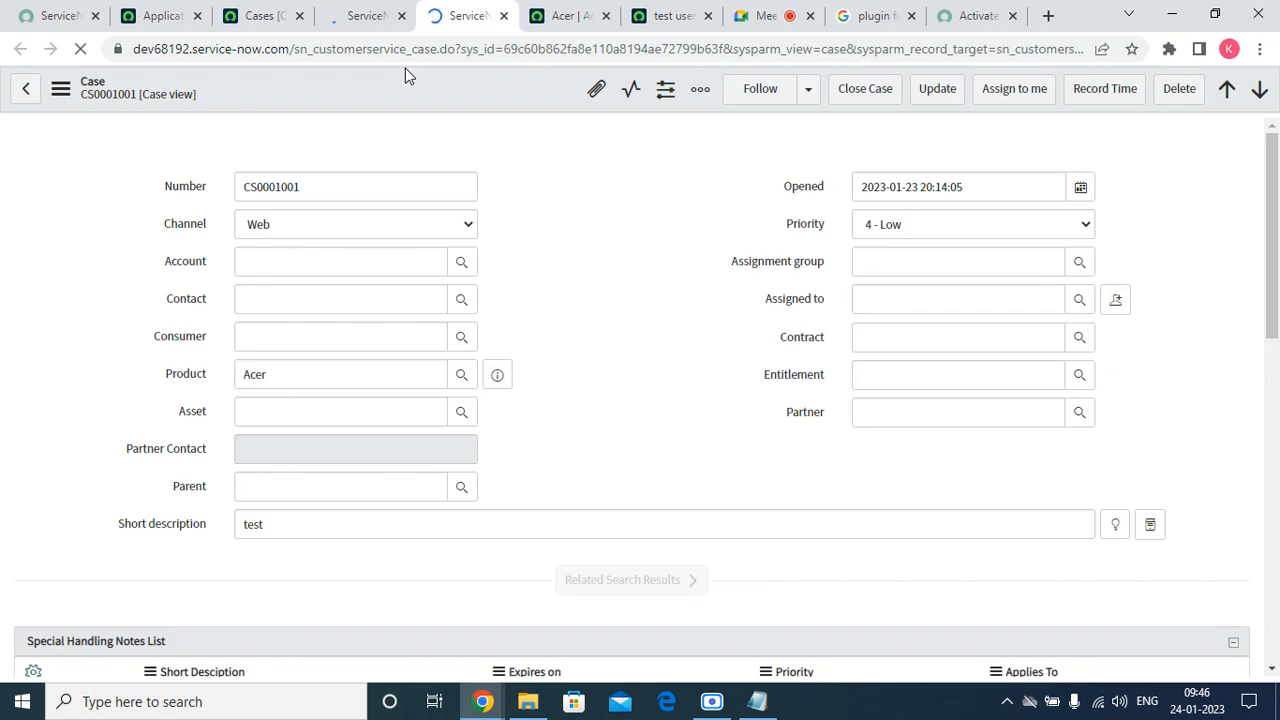
Scroll case CS0001001, then bring the portal's Ticket Form for Case window back to front.
scroll(466, 524, down, 9)
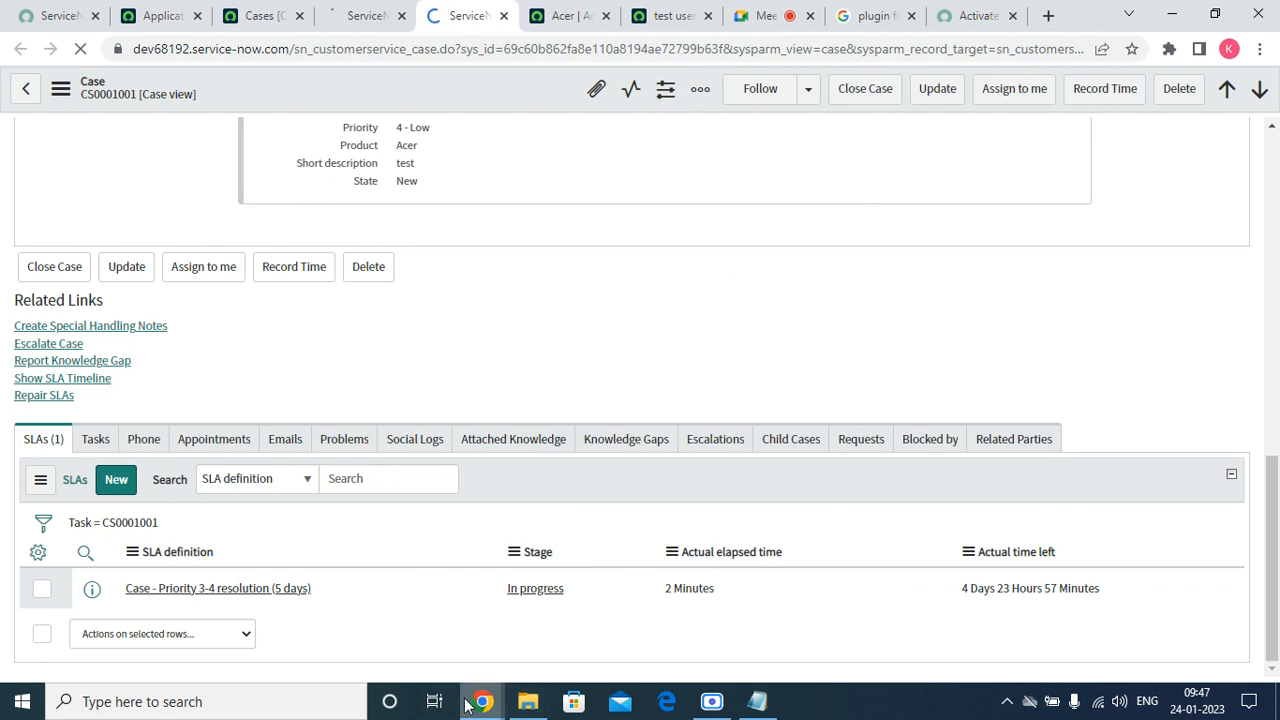
mouse_move(483, 701)
click(788, 592)
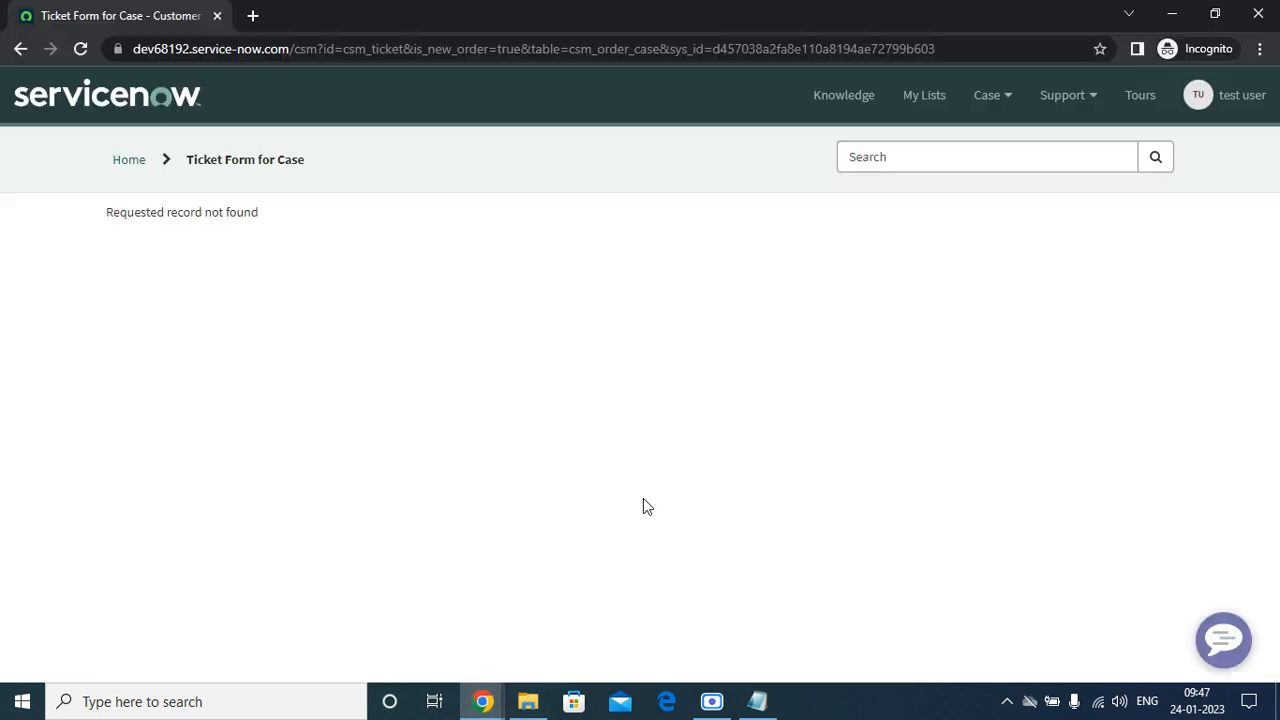
Return to the Customer Service Portal home page and try its knowledge search.
click(140, 163)
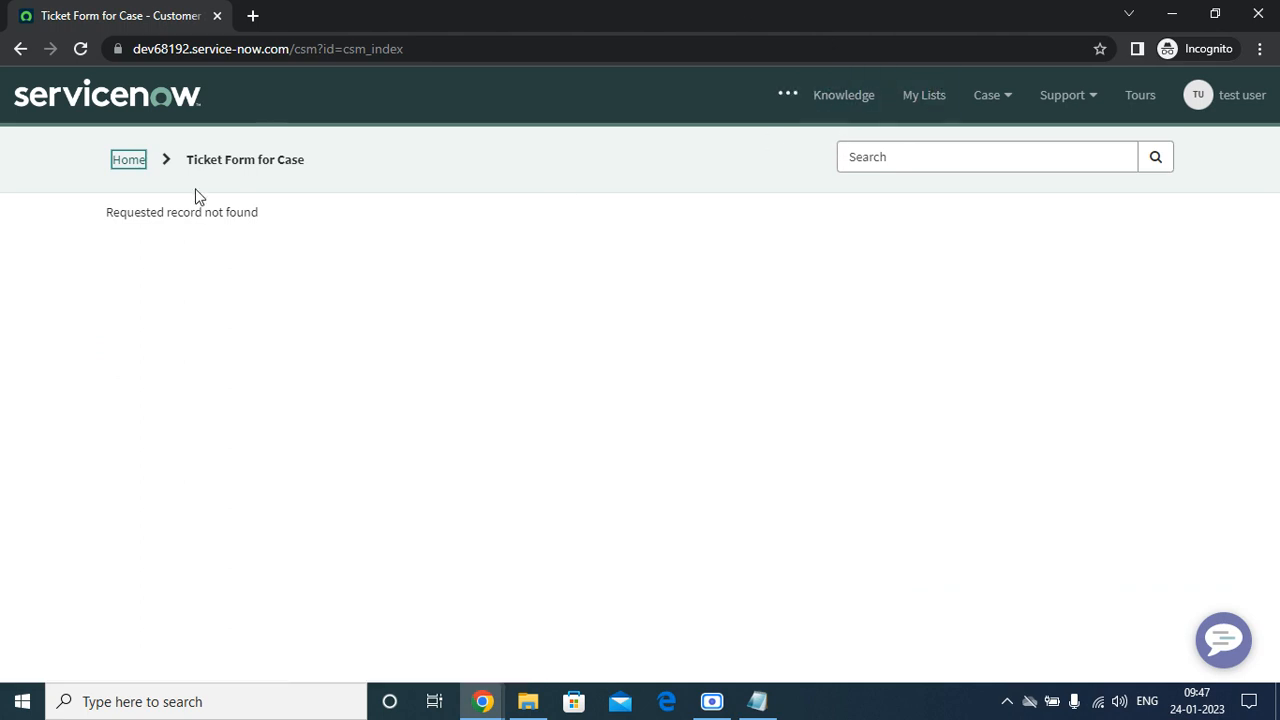
click(129, 160)
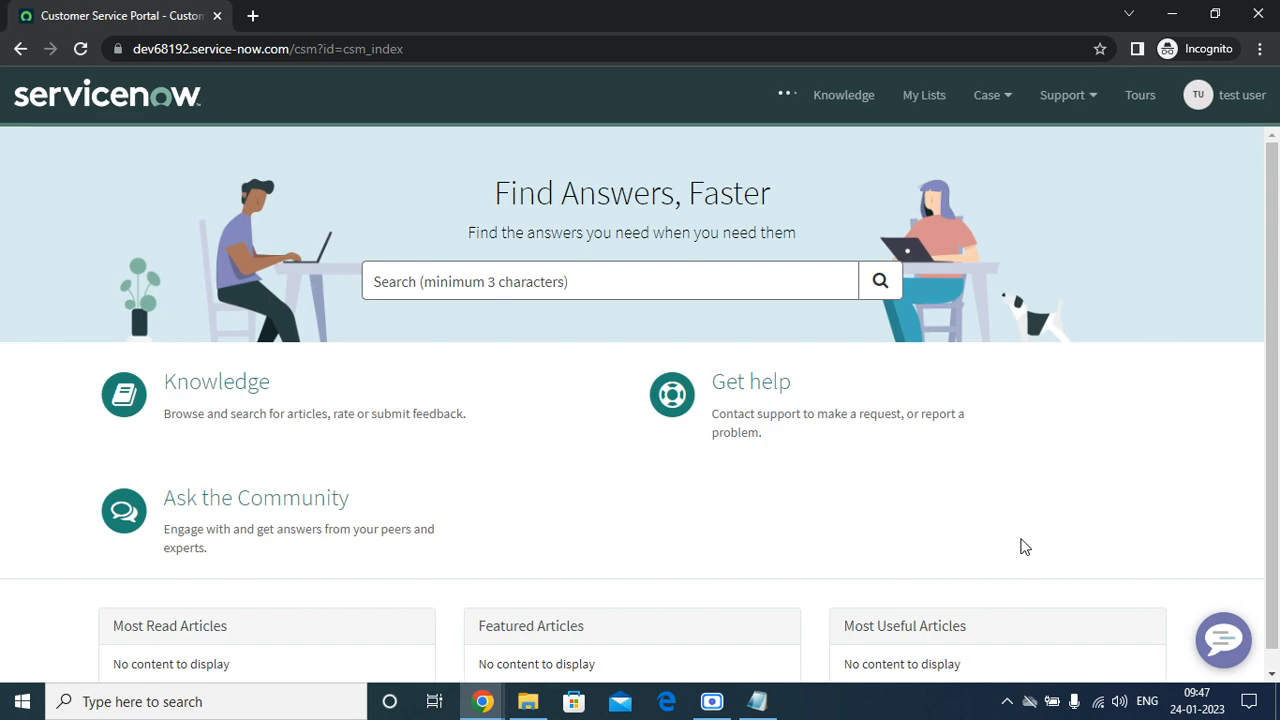
scroll(1020, 543, down, 1)
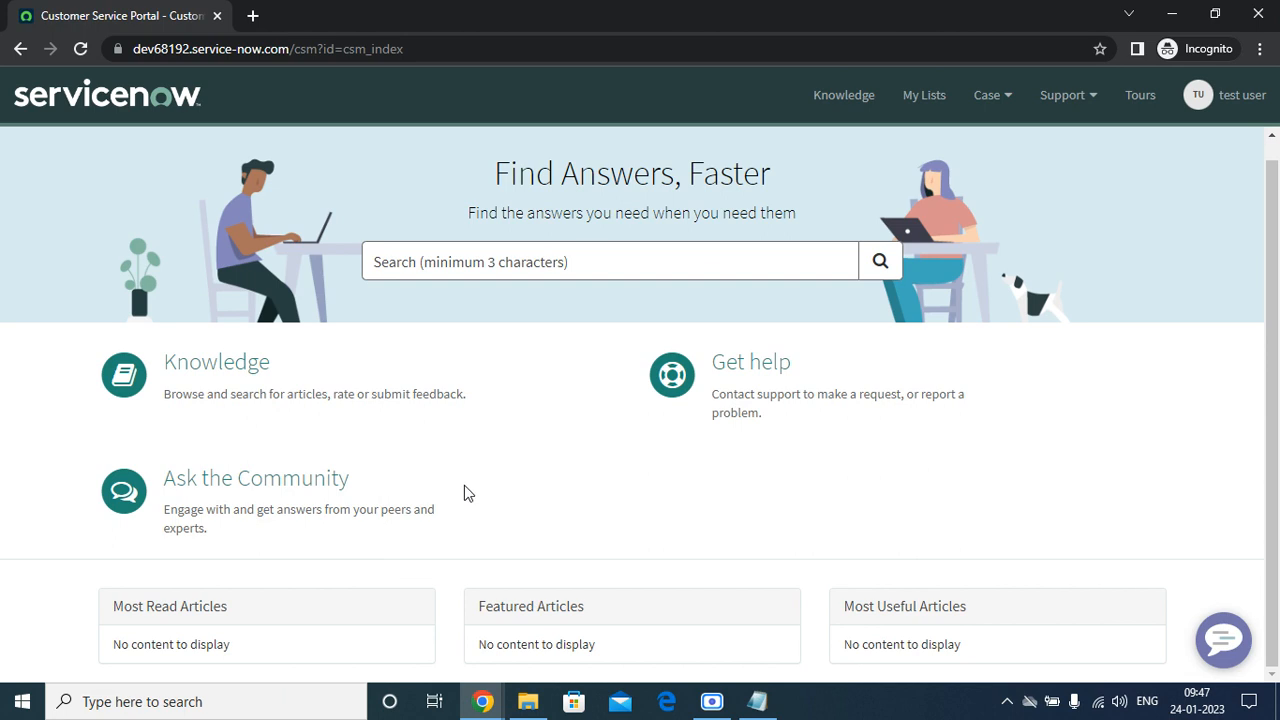
click(591, 256)
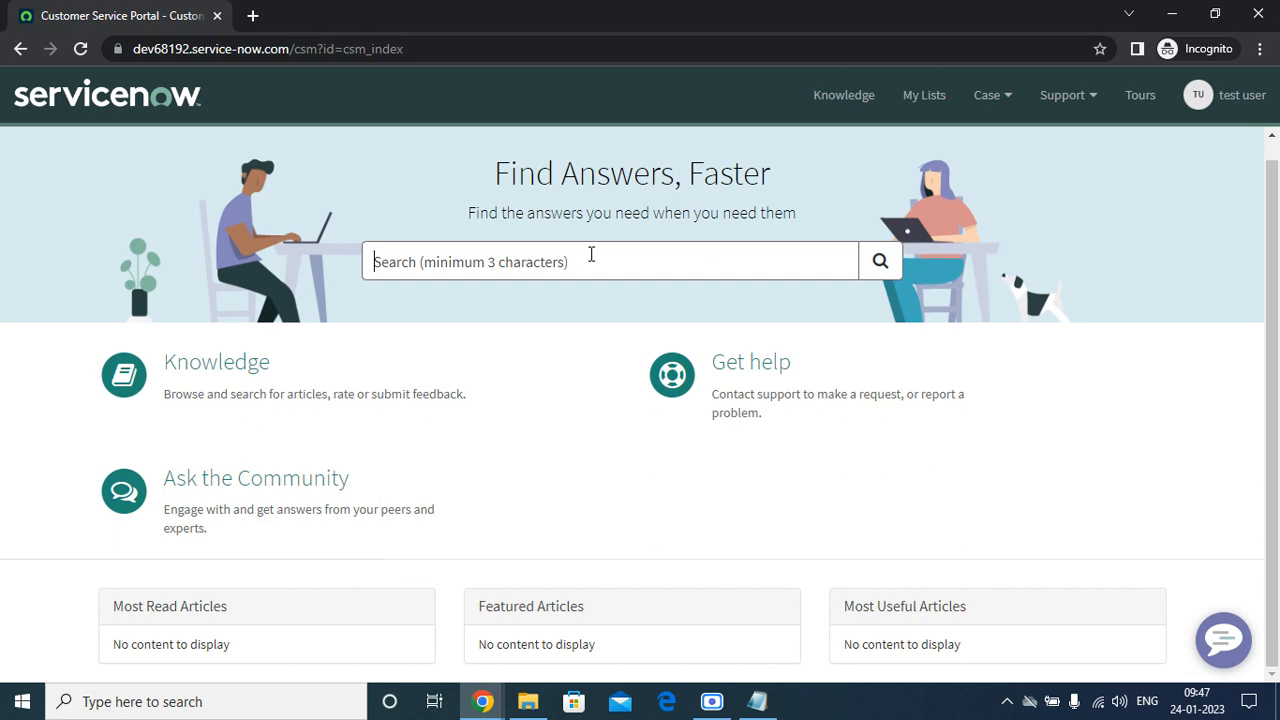
Check the portal's Case, Support, Tours and user account menus, then minimize the portal window.
click(968, 104)
click(1043, 95)
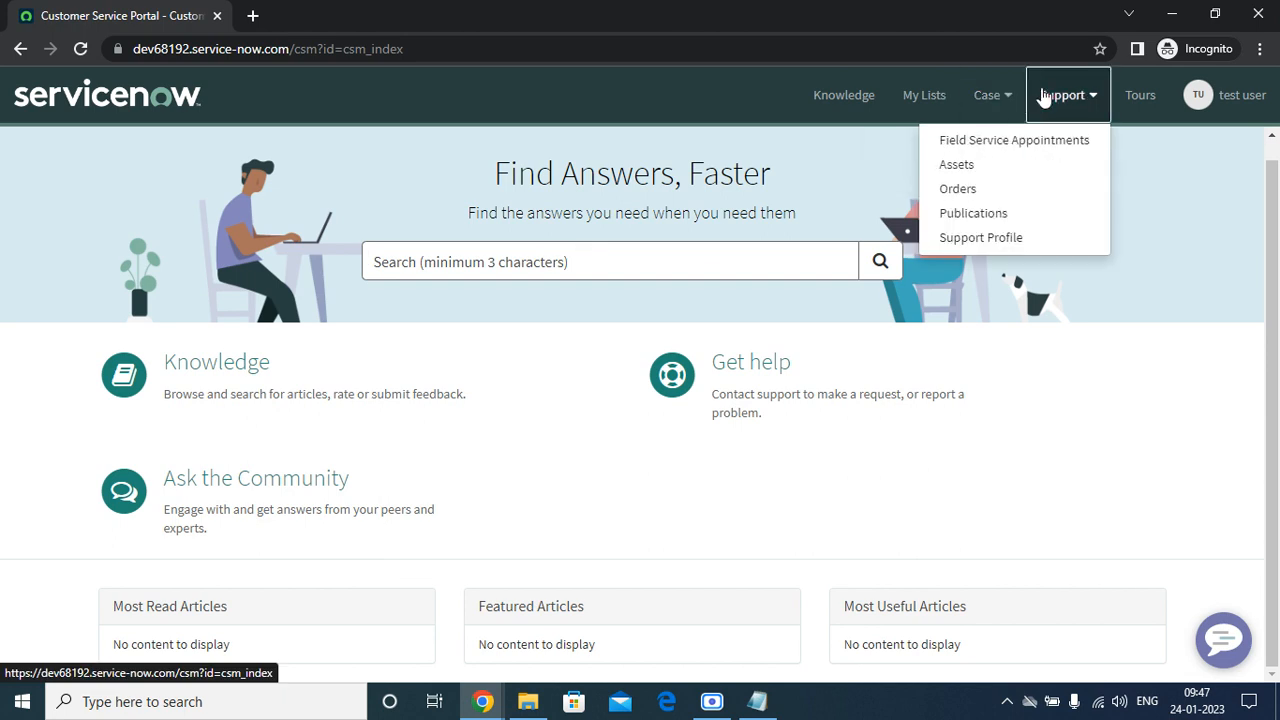
click(1140, 95)
click(1220, 100)
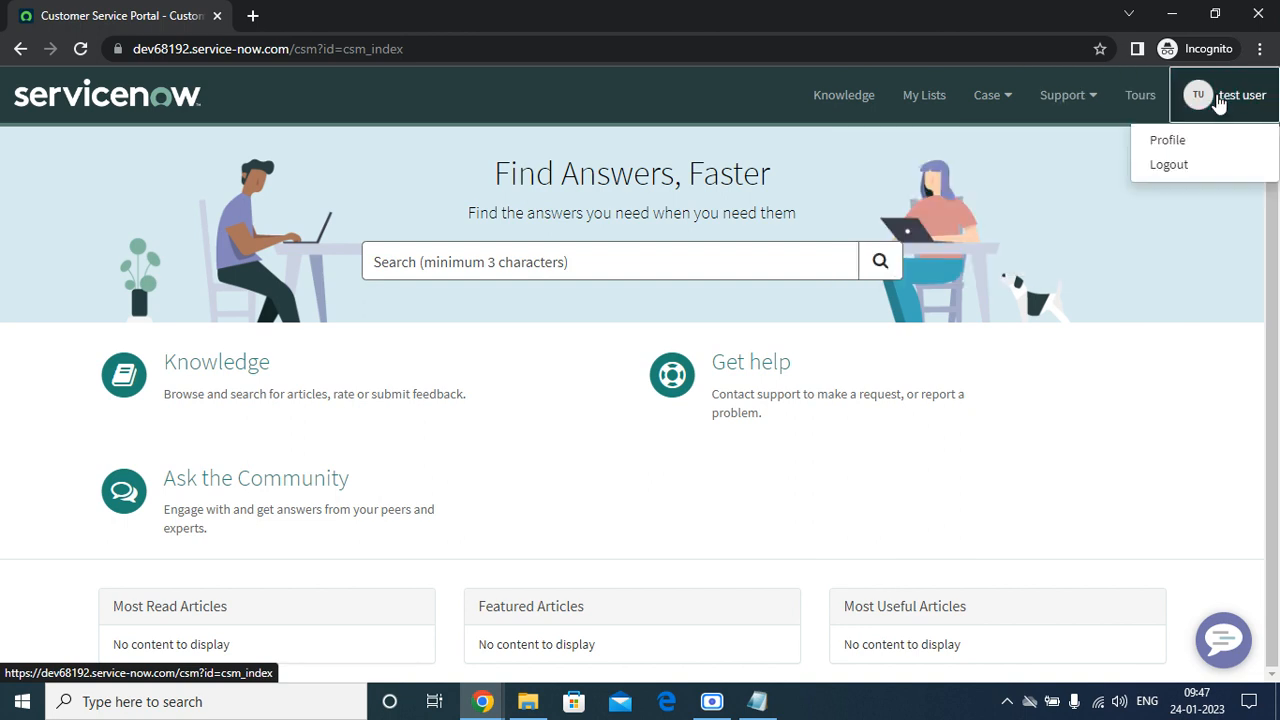
click(1172, 14)
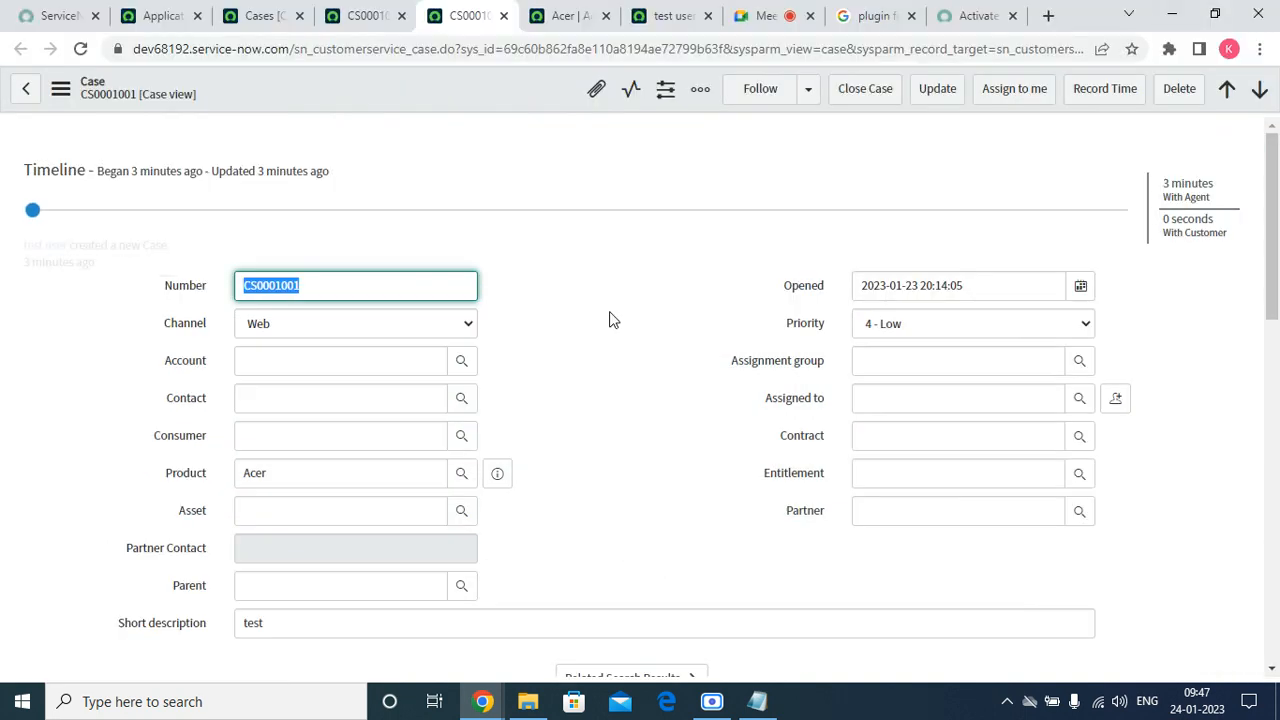
Try the Assignment group, Consumer and Product fields on case CS0001001, closing the blank popup.
mouse_move(1279, 253)
mouse_down()
mouse_move(1278, 342)
mouse_move(1278, 252)
mouse_up()
click(970, 360)
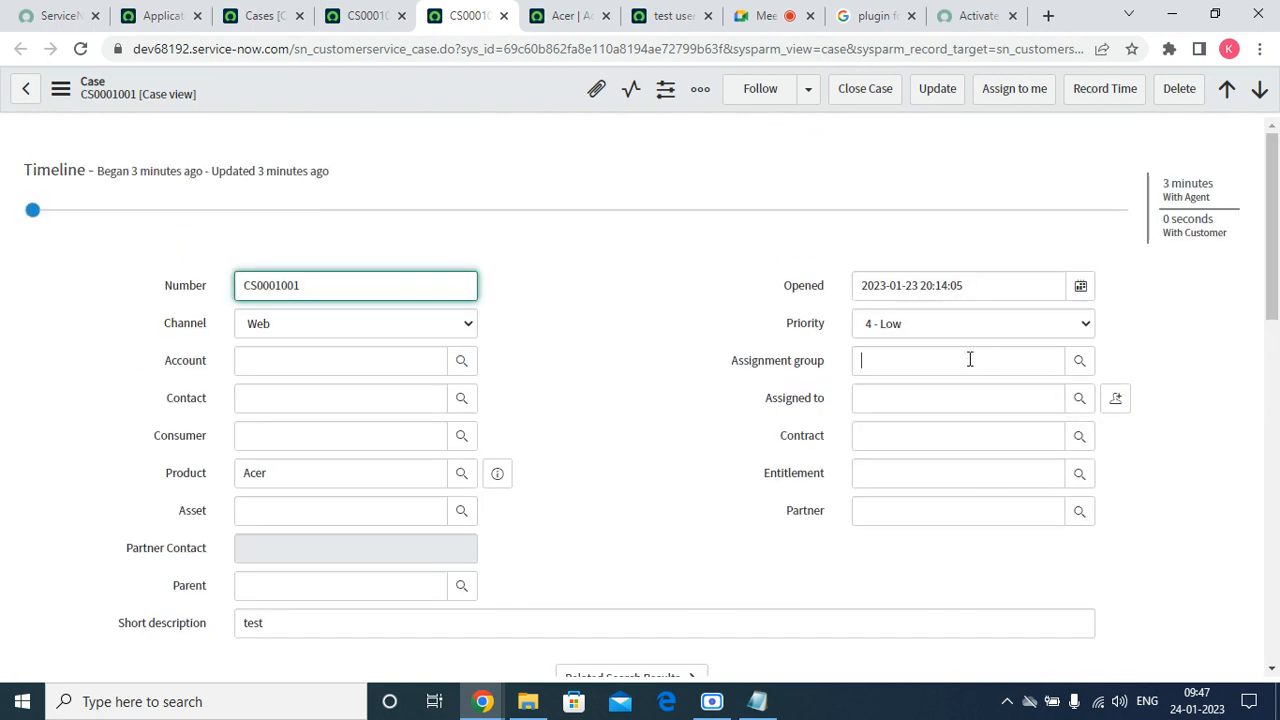
click(308, 434)
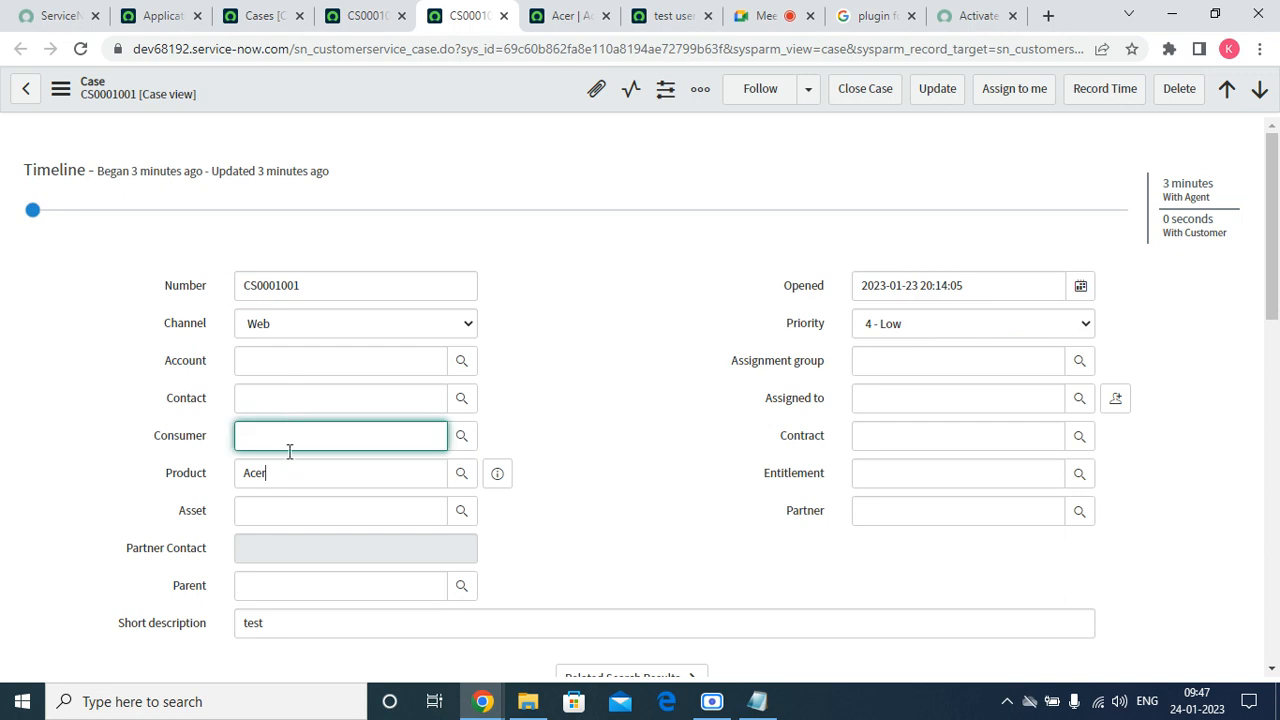
click(430, 364)
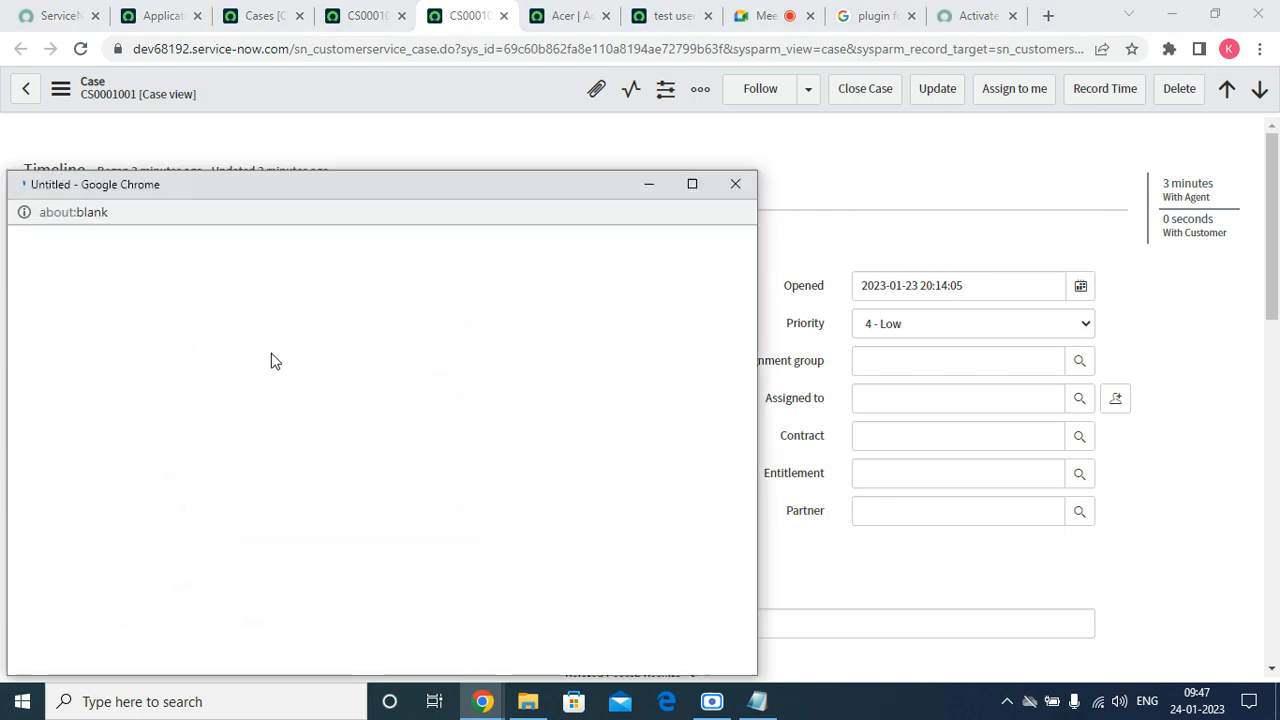
click(745, 184)
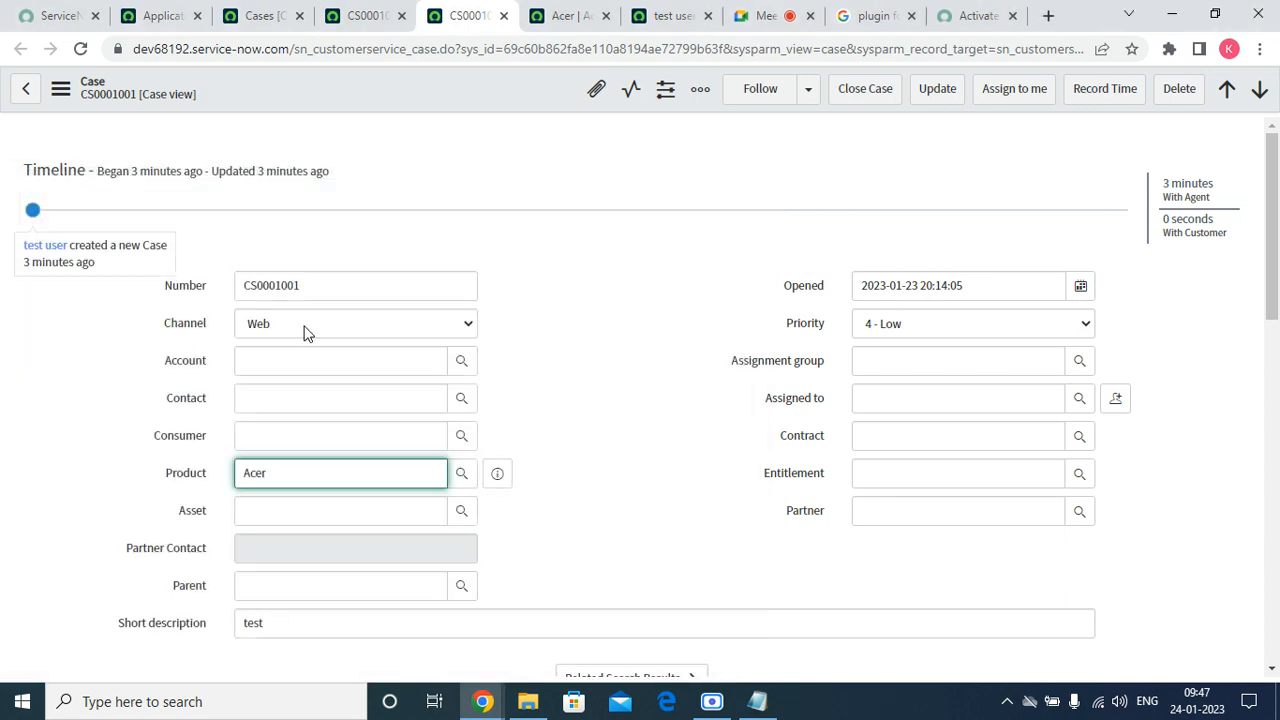
Enter 'acc' in the case's Account field.
click(247, 358)
text(acc)
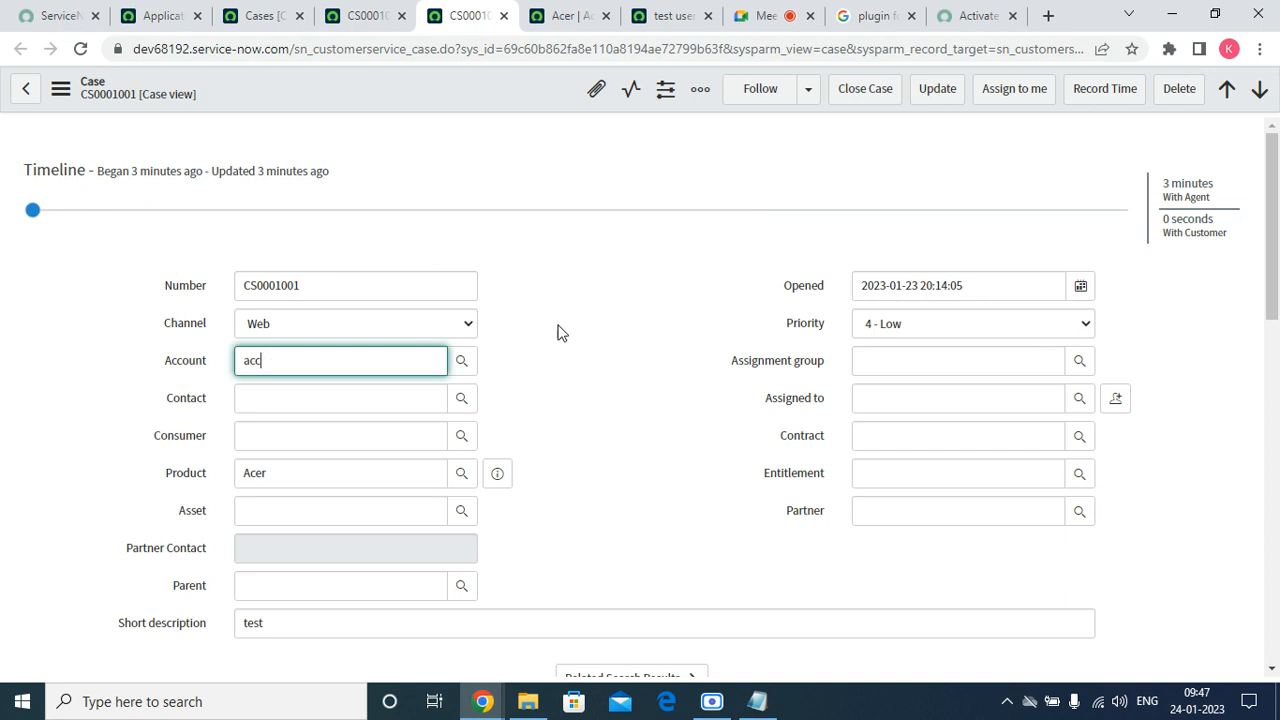
scroll(565, 358, down, 10)
scroll(566, 363, up, 10)
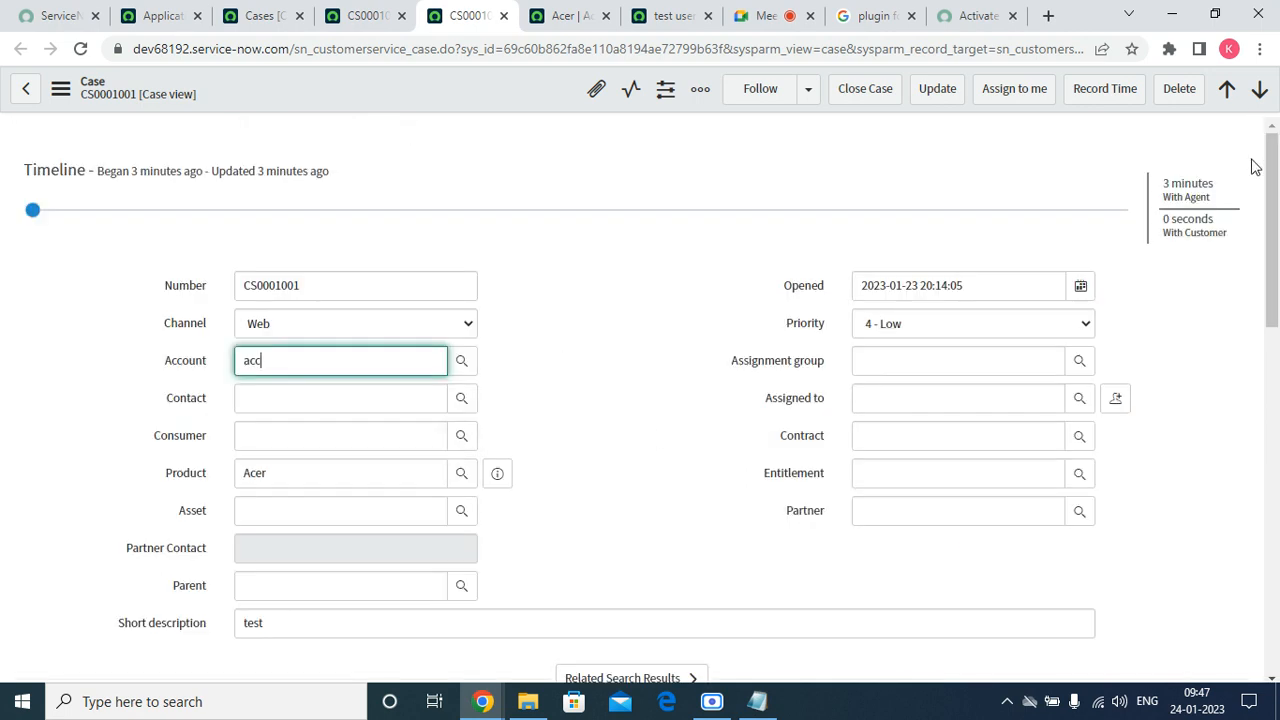
Replace the Account text with 'acer' and open the account lookup.
mouse_move(1271, 195)
mouse_down()
mouse_move(1265, 375)
mouse_move(1266, 190)
mouse_up()
double_click(303, 363)
text(acer)
click(463, 364)
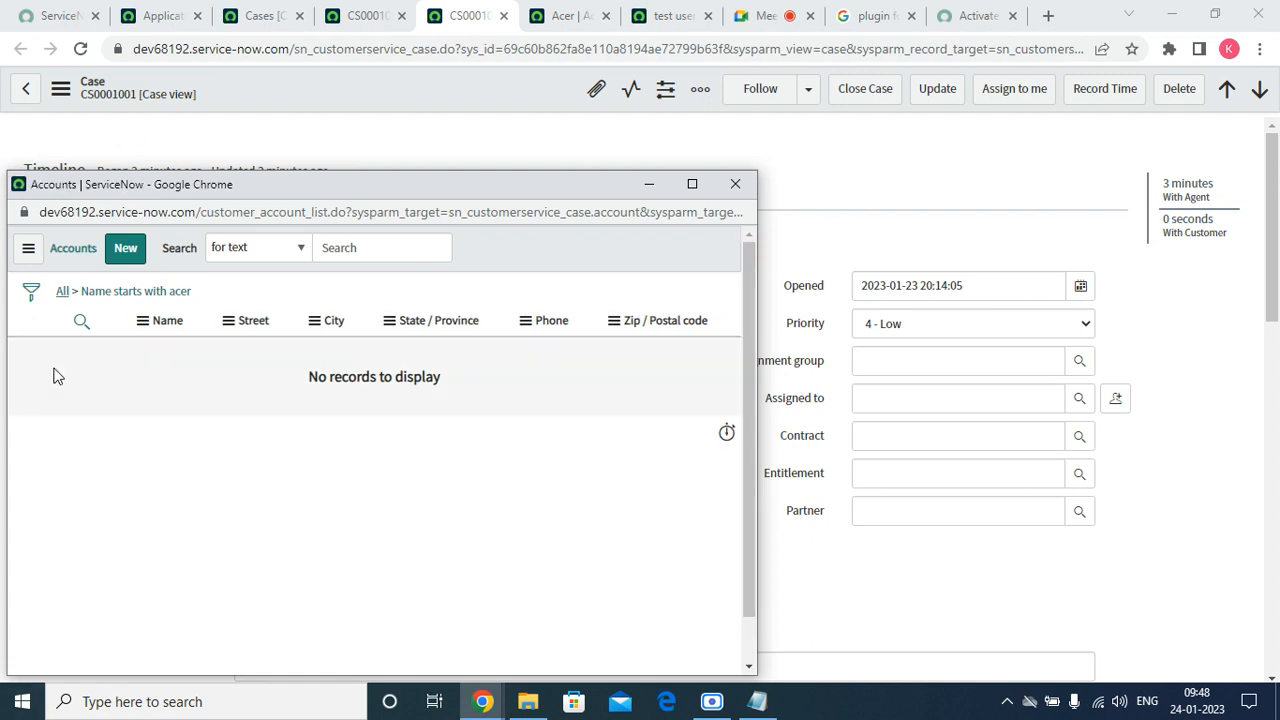
List all 11 accounts sorted by name a to z, then close the lookup.
click(68, 297)
right_click(118, 349)
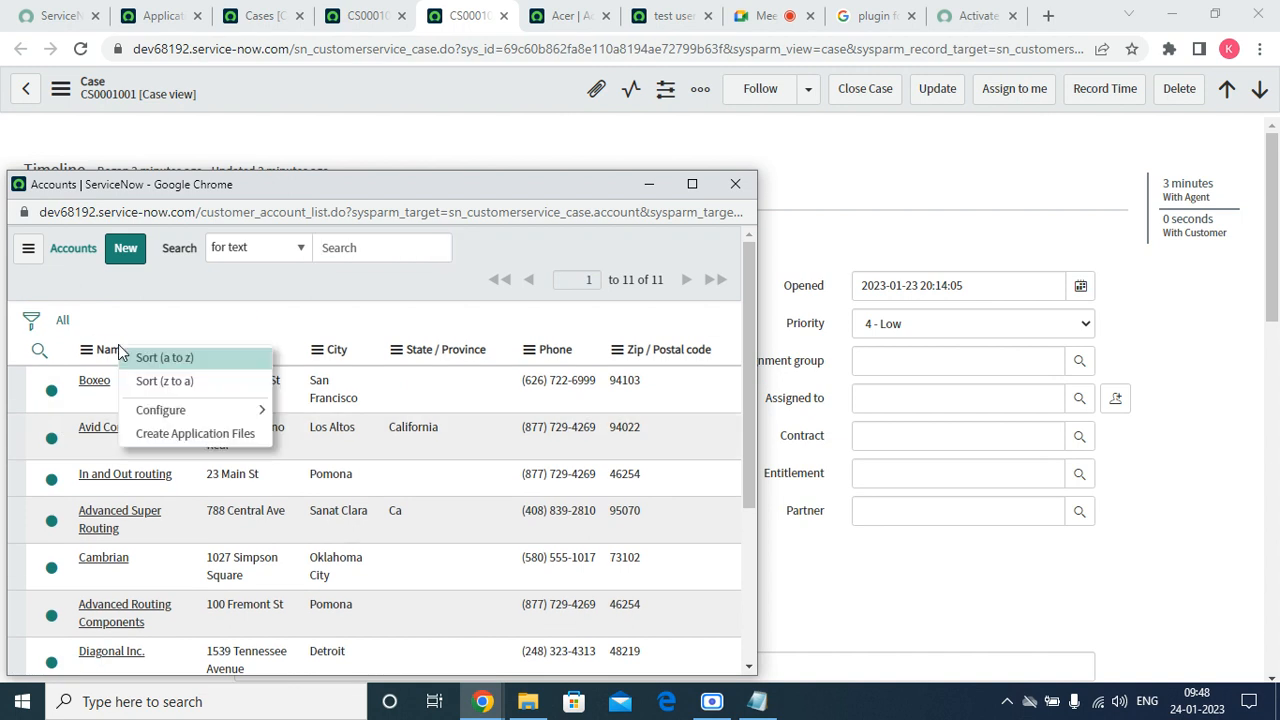
click(147, 358)
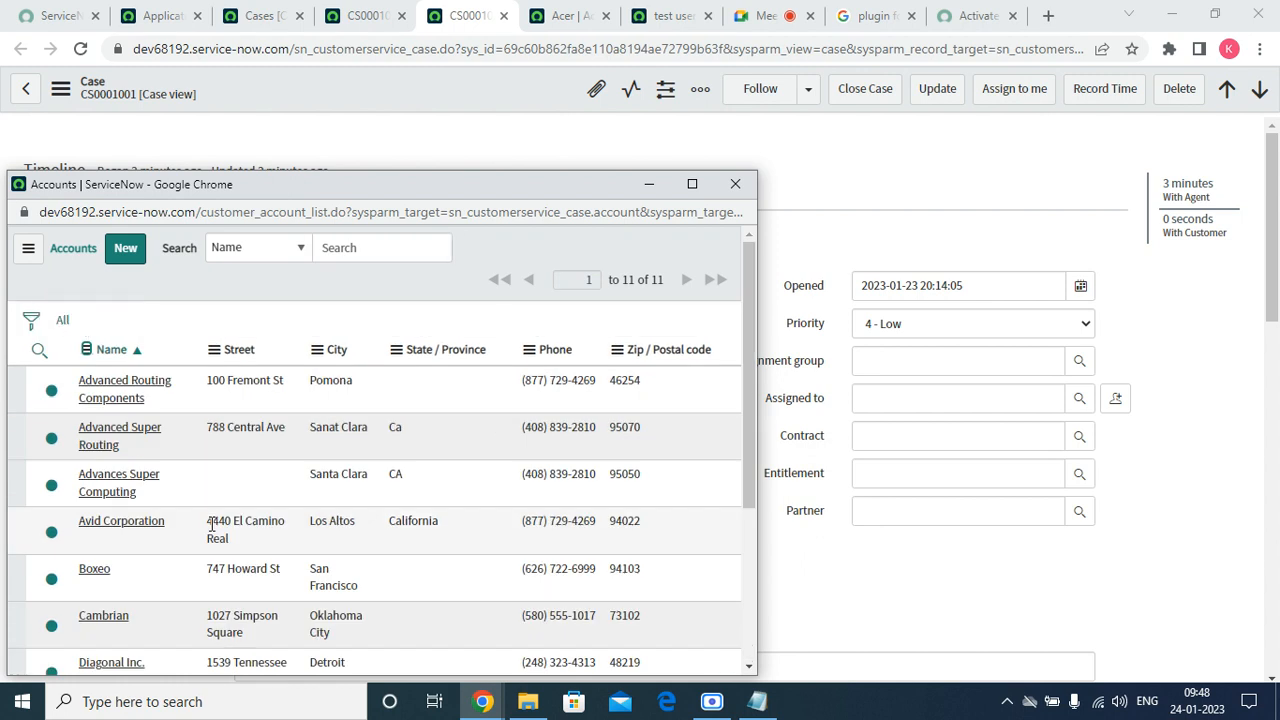
scroll(212, 524, down, 3)
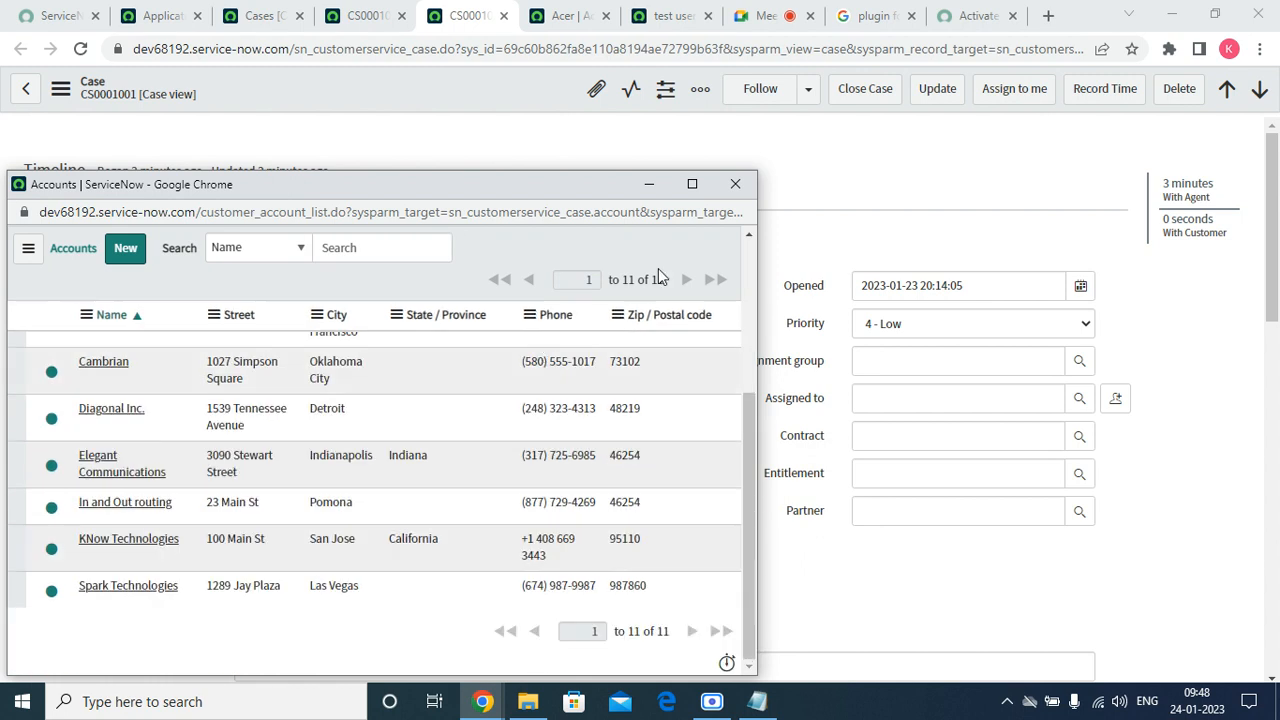
click(735, 184)
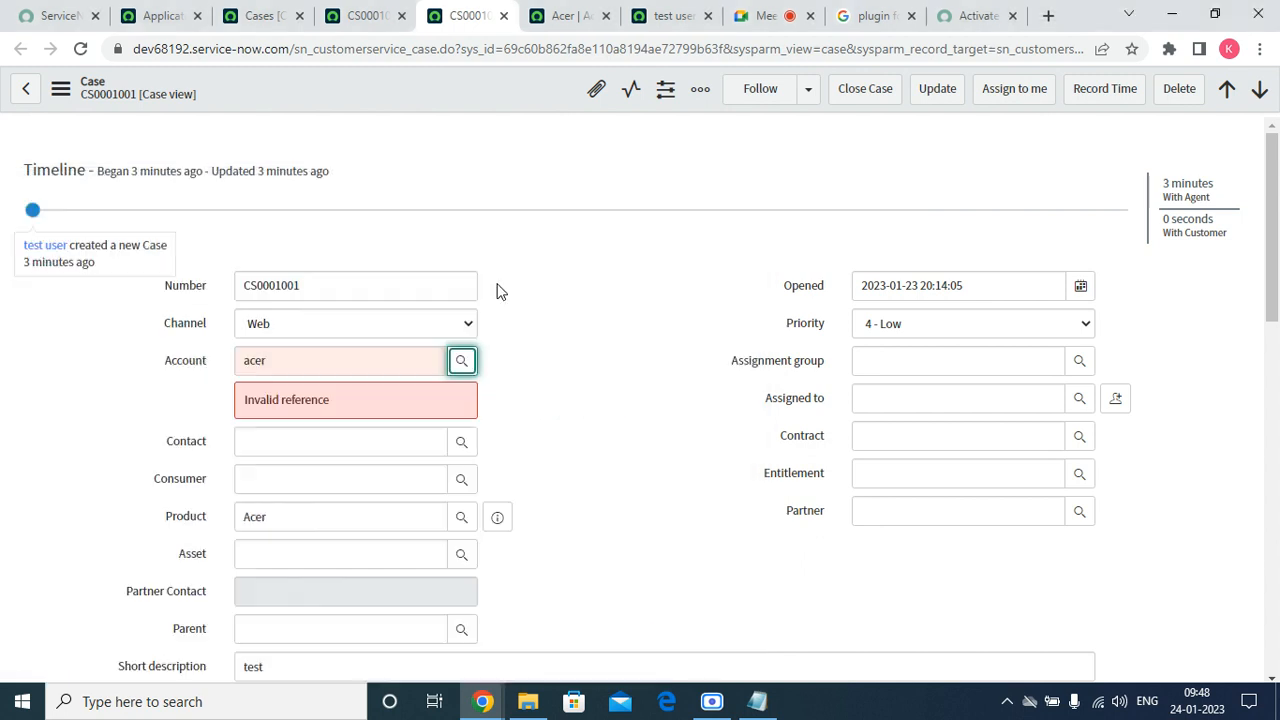
Open Configure Dictionary for the Account field, checking the other tabs while it loads.
right_click(194, 366)
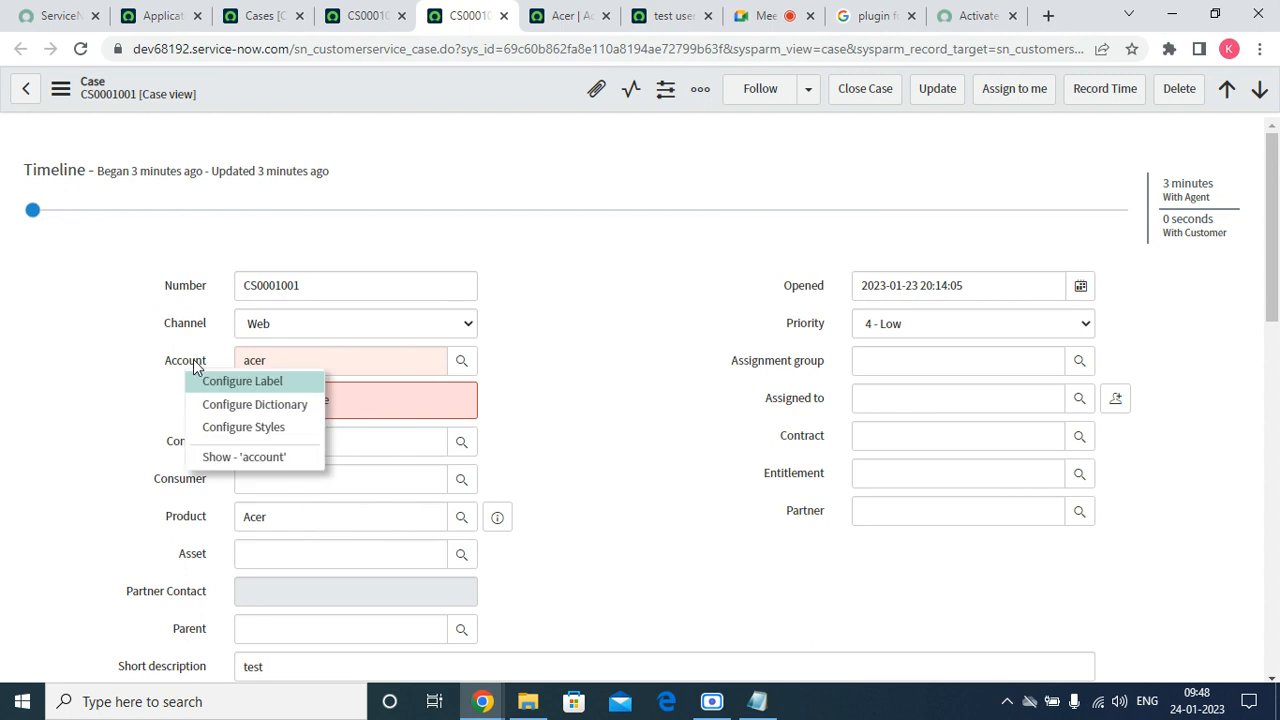
click(224, 406)
click(158, 12)
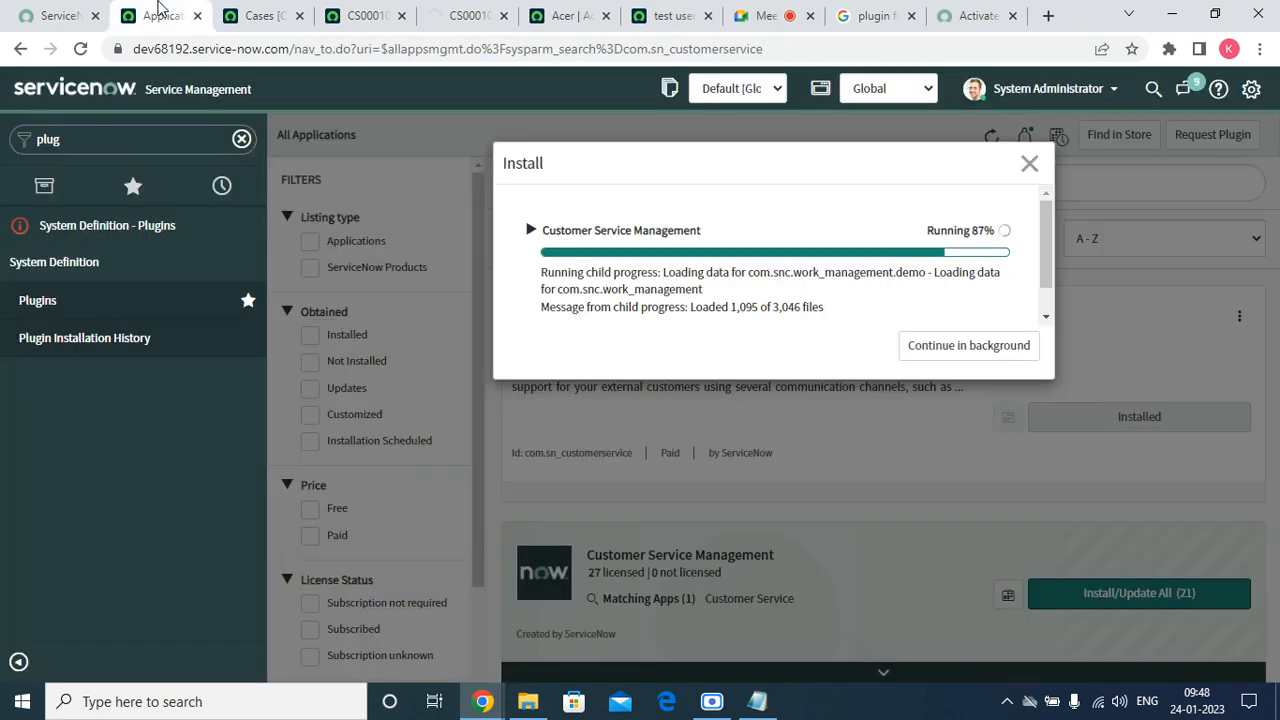
click(363, 14)
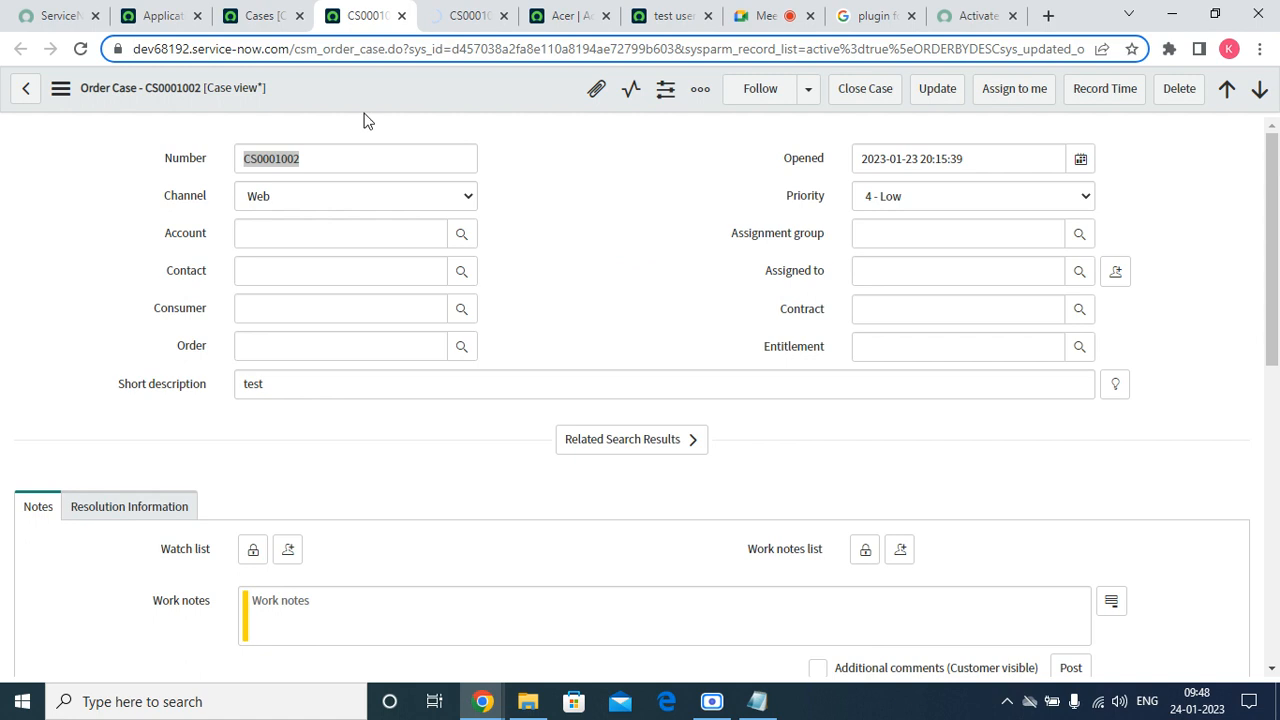
click(190, 228)
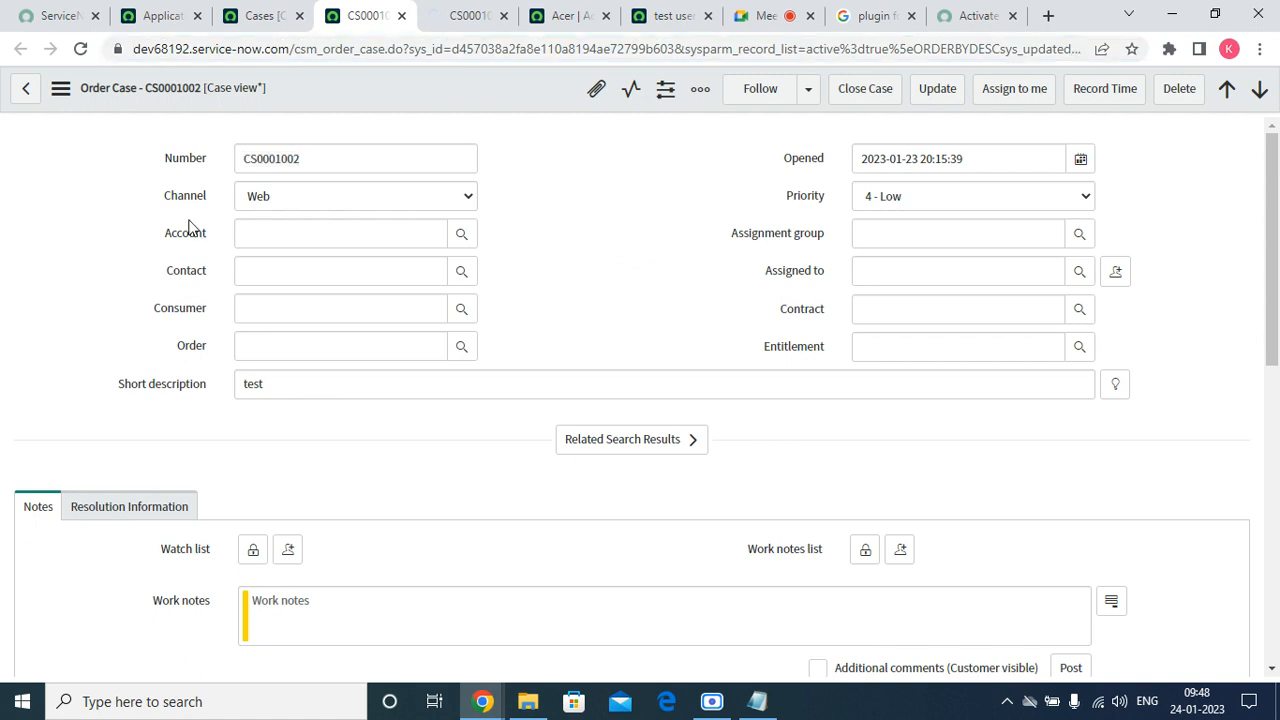
click(275, 15)
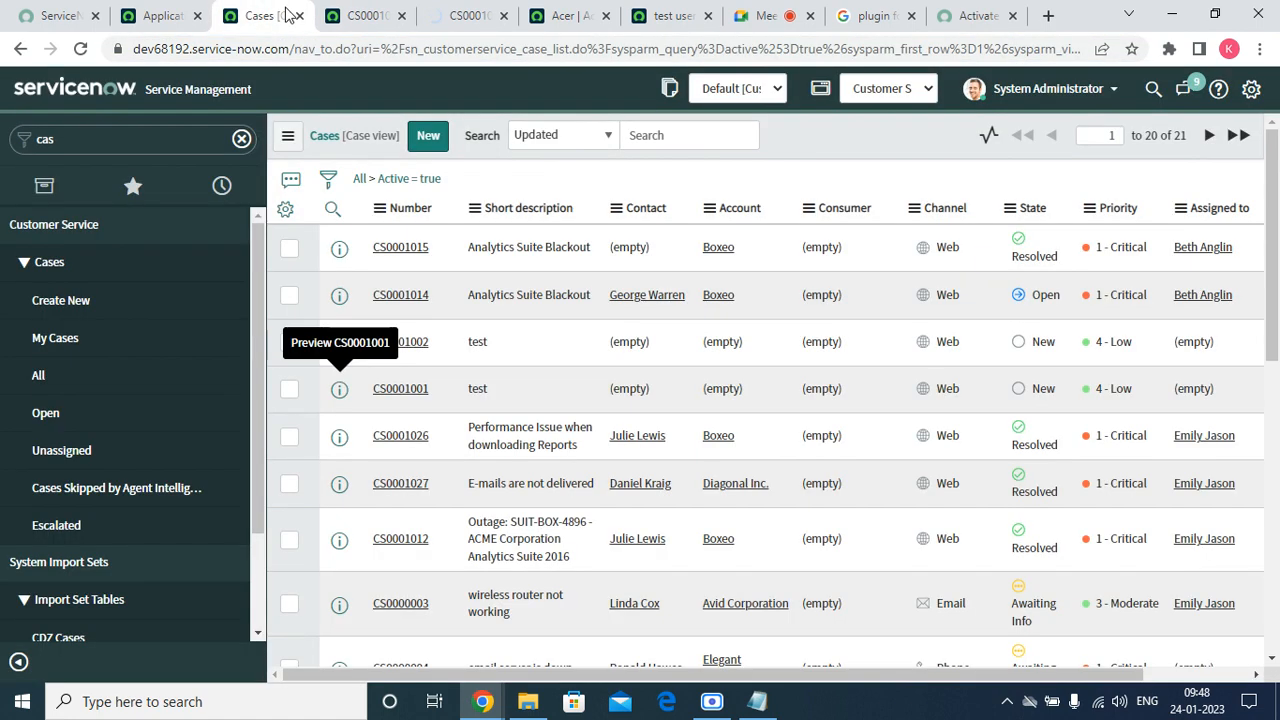
click(371, 16)
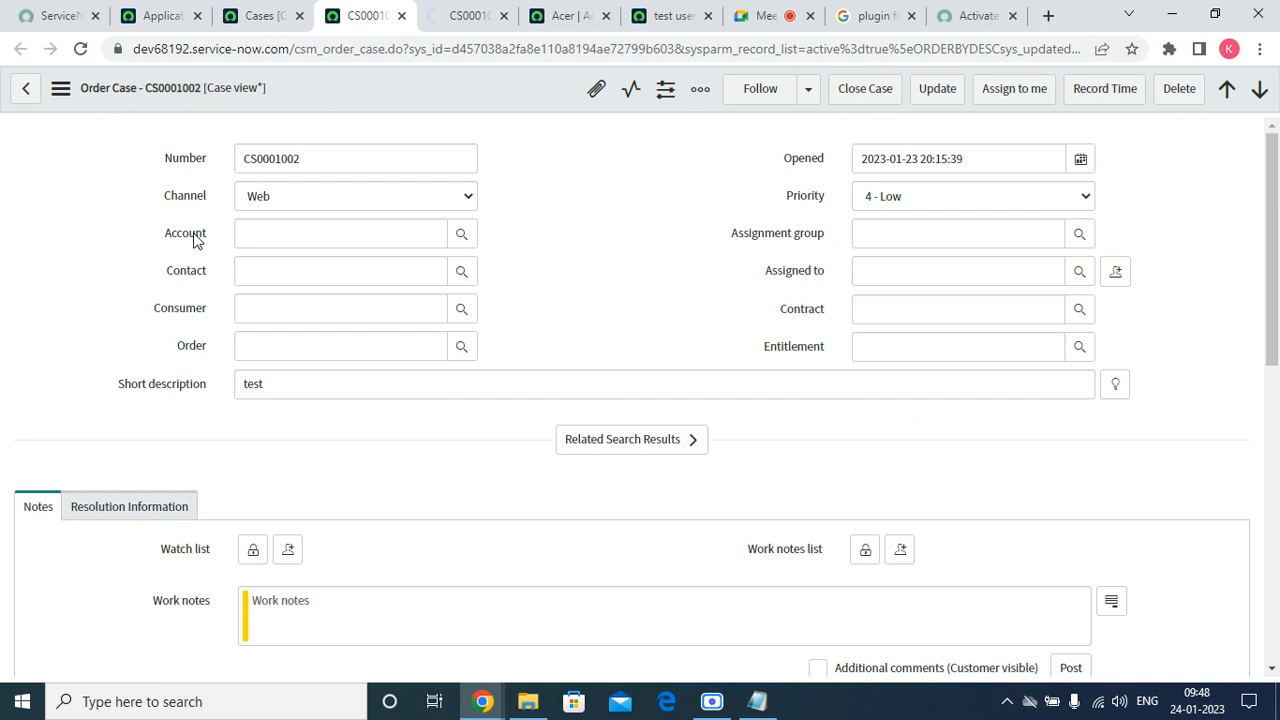
click(452, 20)
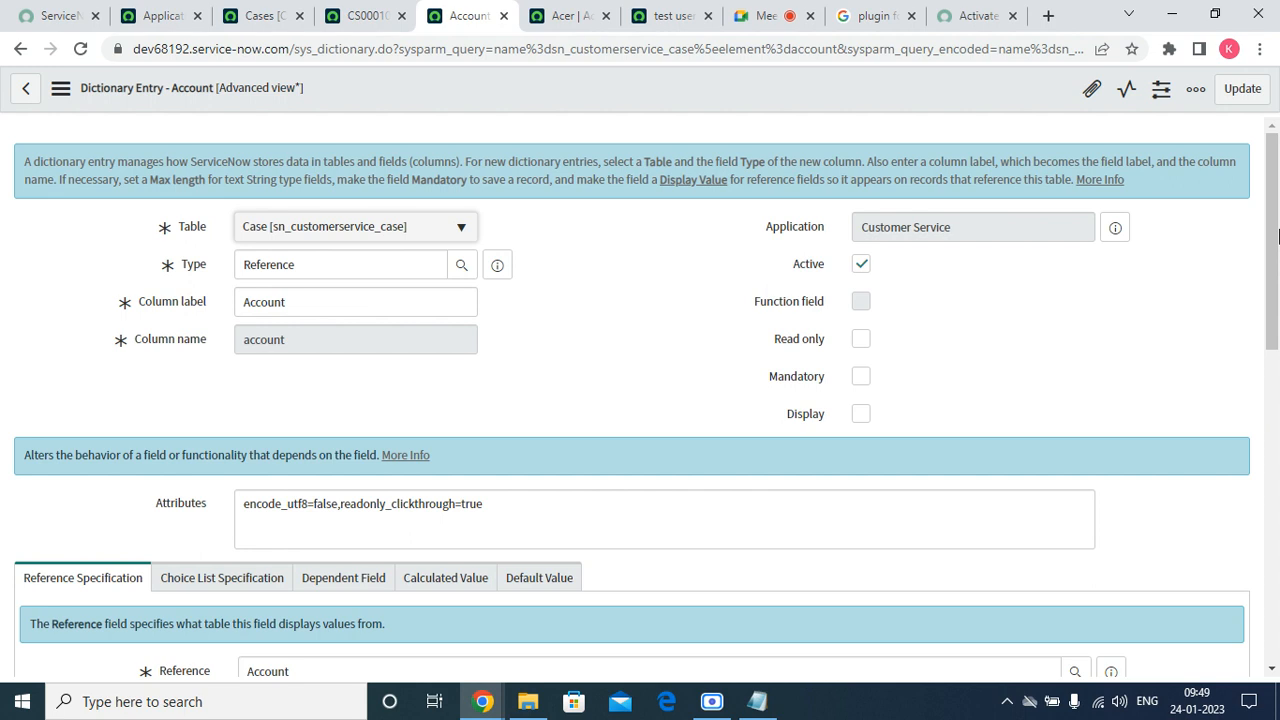
Toggle the Account reference qualifier to Simple and back to Advanced, then select its script.
click(1263, 394)
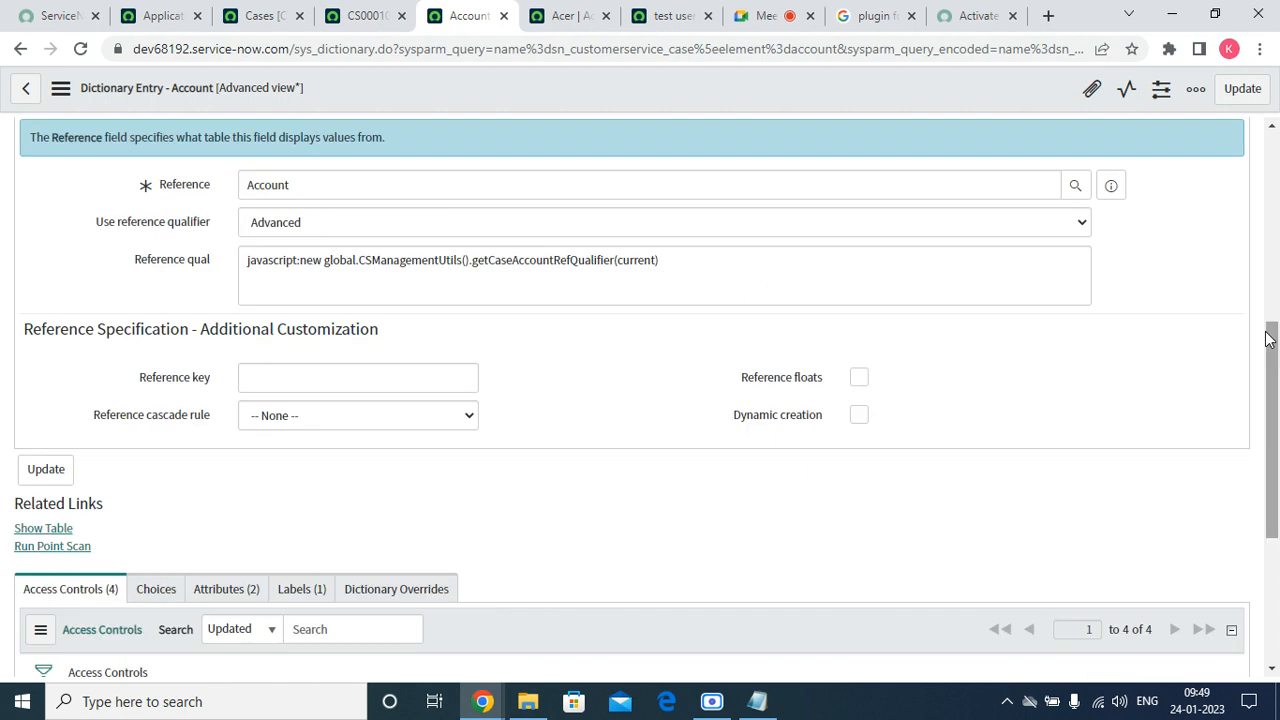
double_click(382, 252)
click(717, 254)
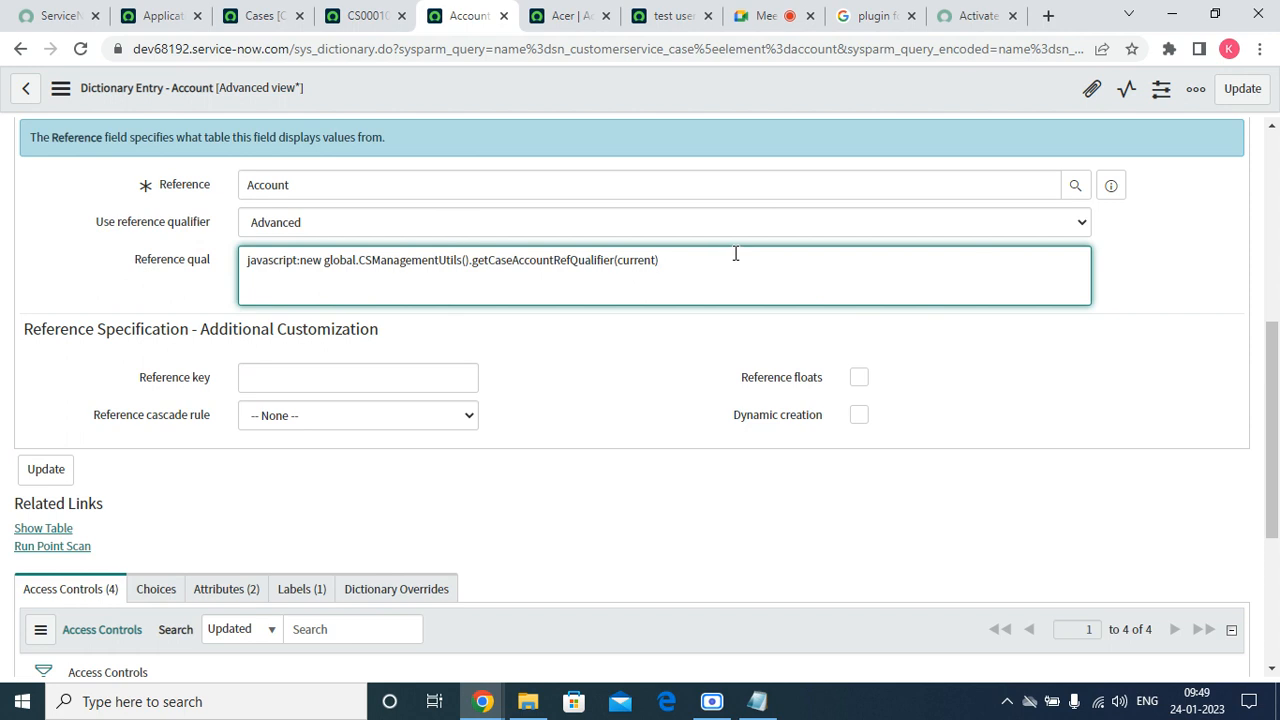
drag(734, 254, 280, 212)
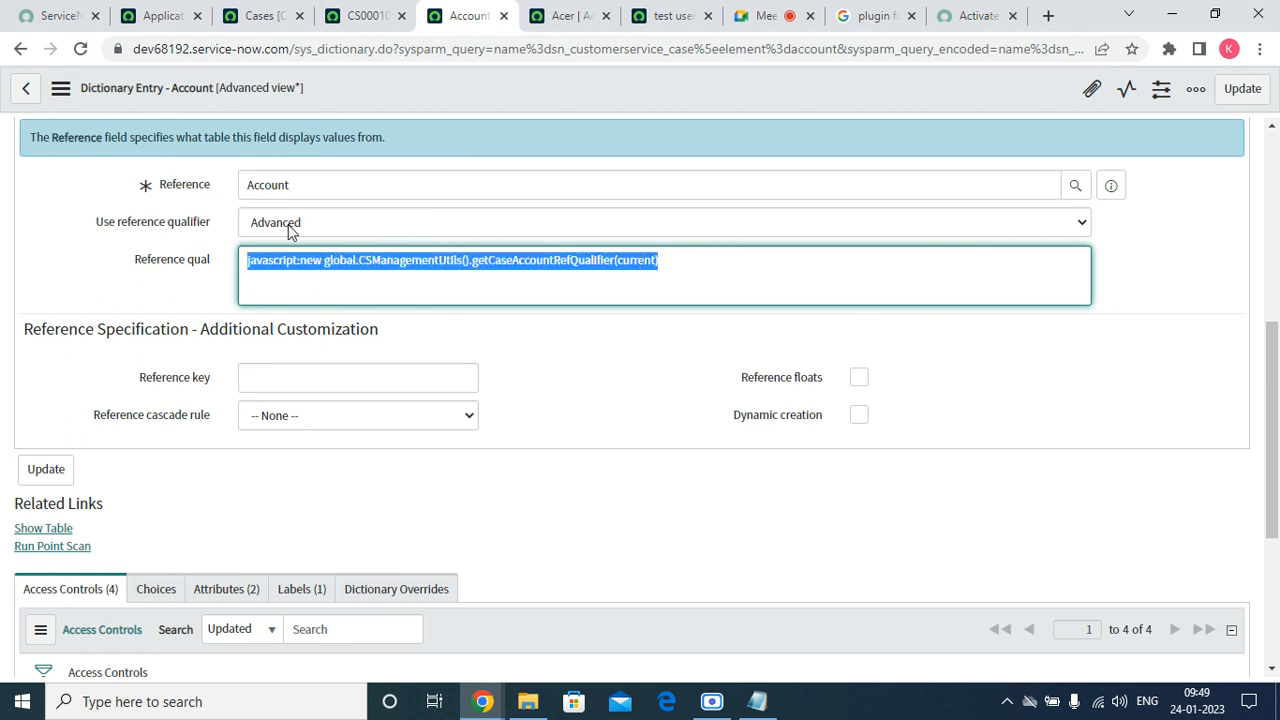
click(288, 228)
click(270, 246)
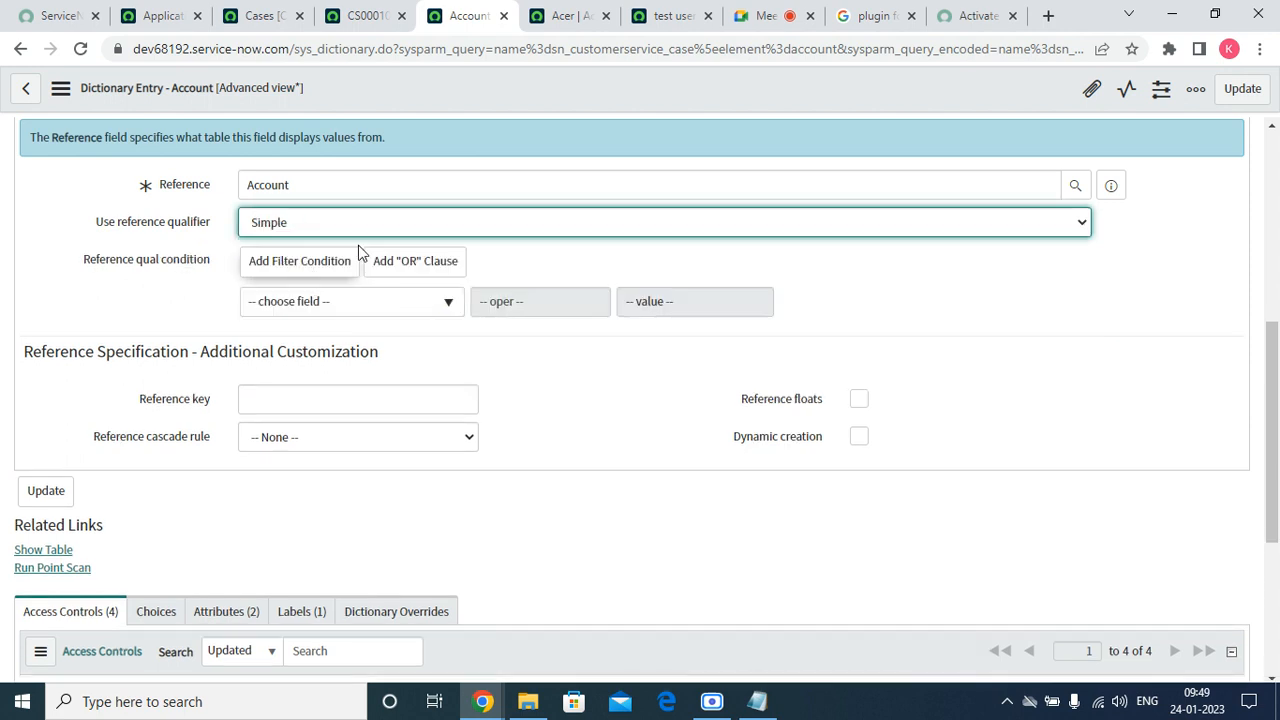
click(356, 228)
click(331, 279)
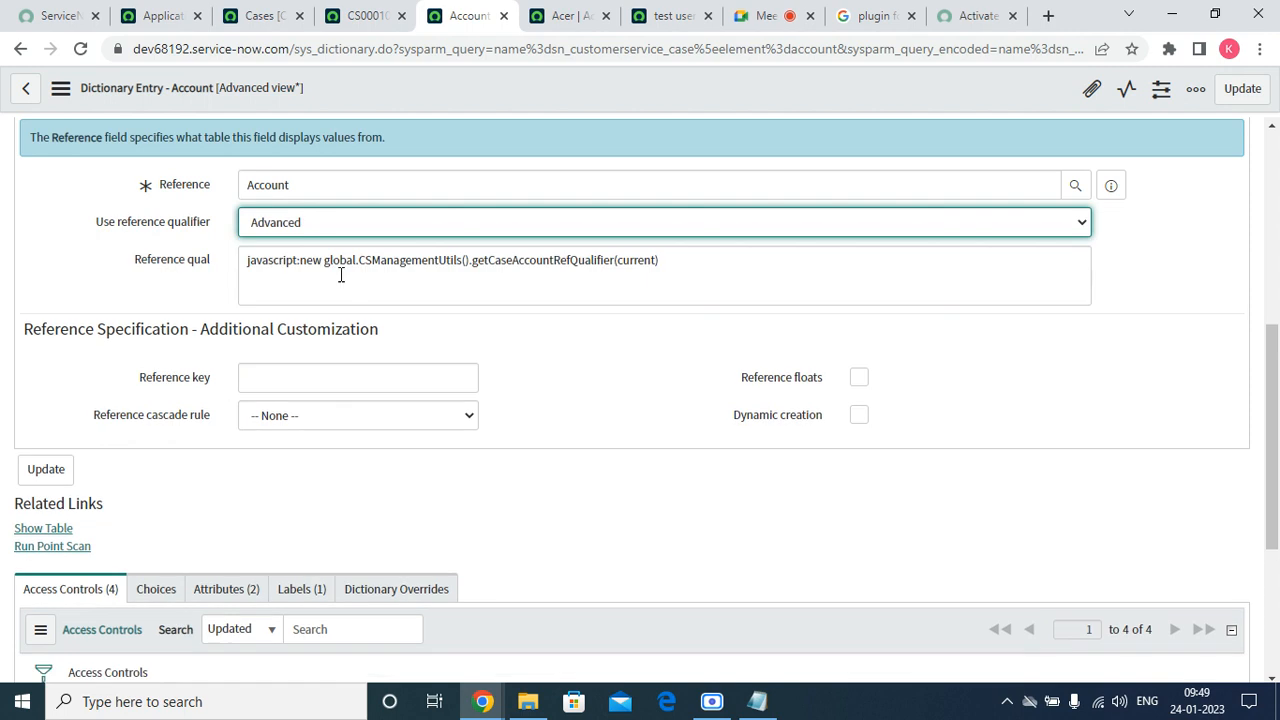
triple_click(357, 260)
click(474, 260)
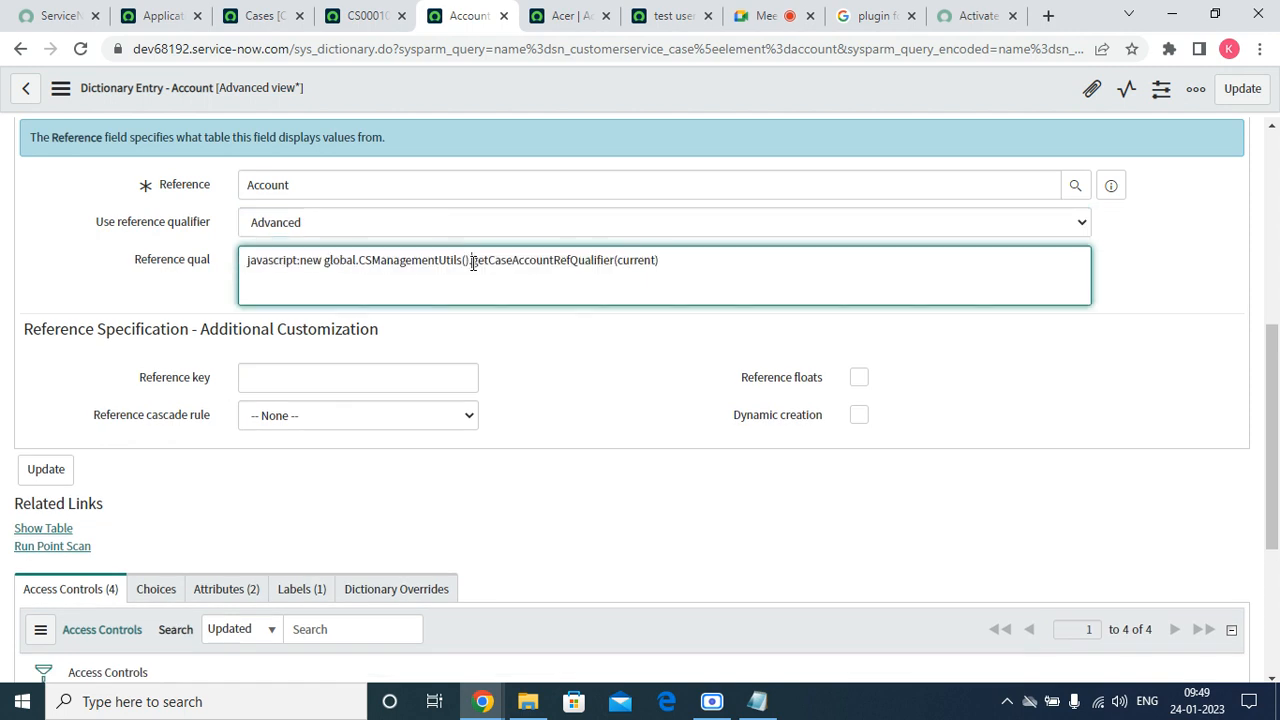
double_click(480, 260)
key(ctrl+a)
Check the empty Account field on order case CS0001002, then return to the dictionary entry.
click(367, 15)
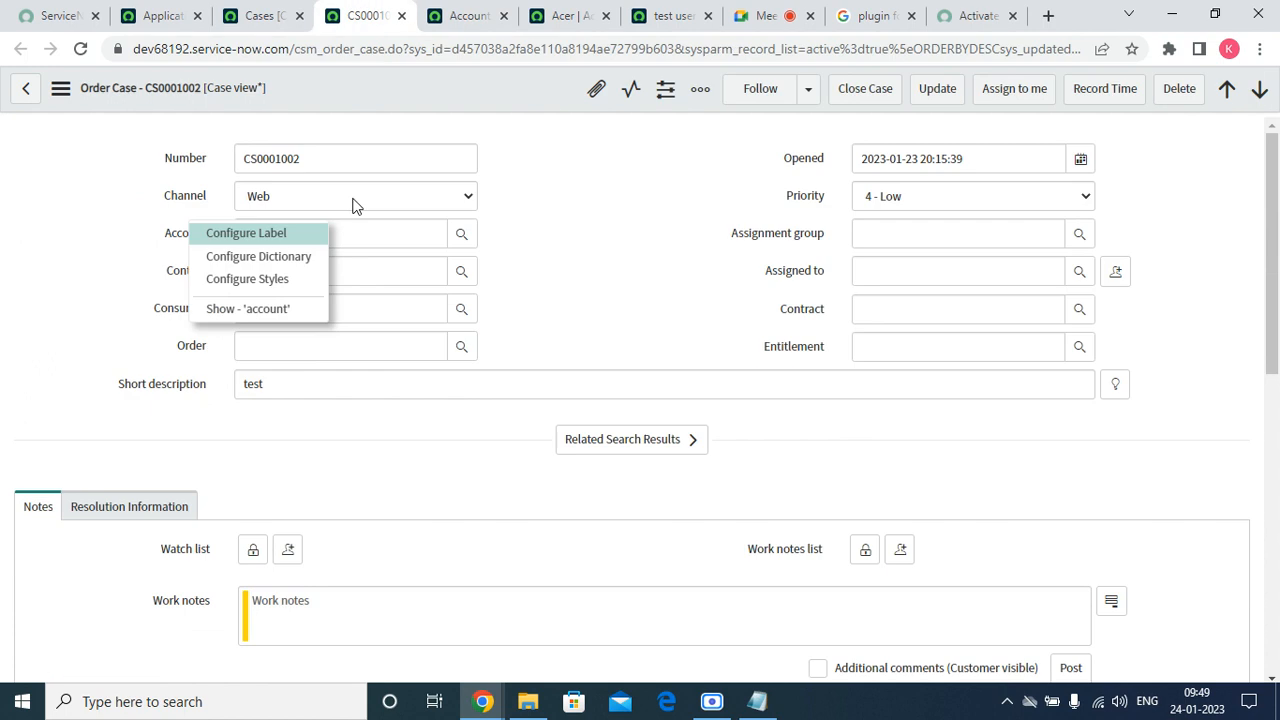
click(574, 277)
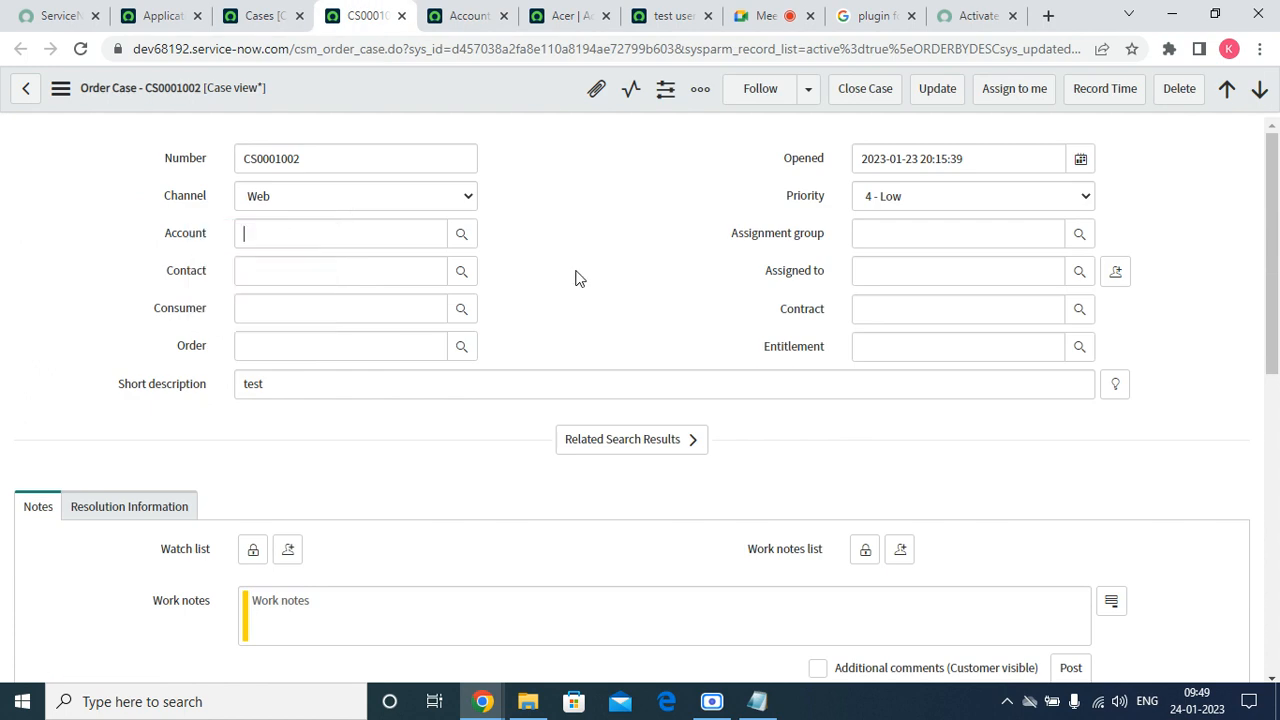
click(411, 234)
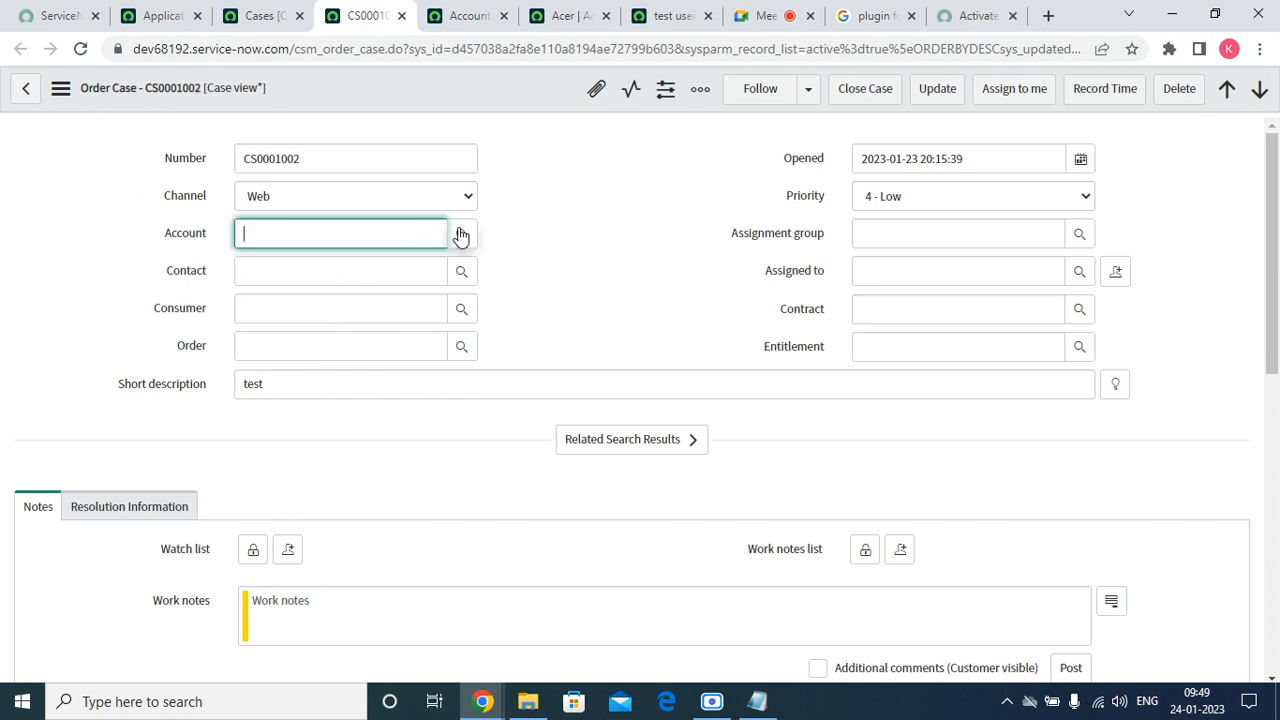
click(443, 22)
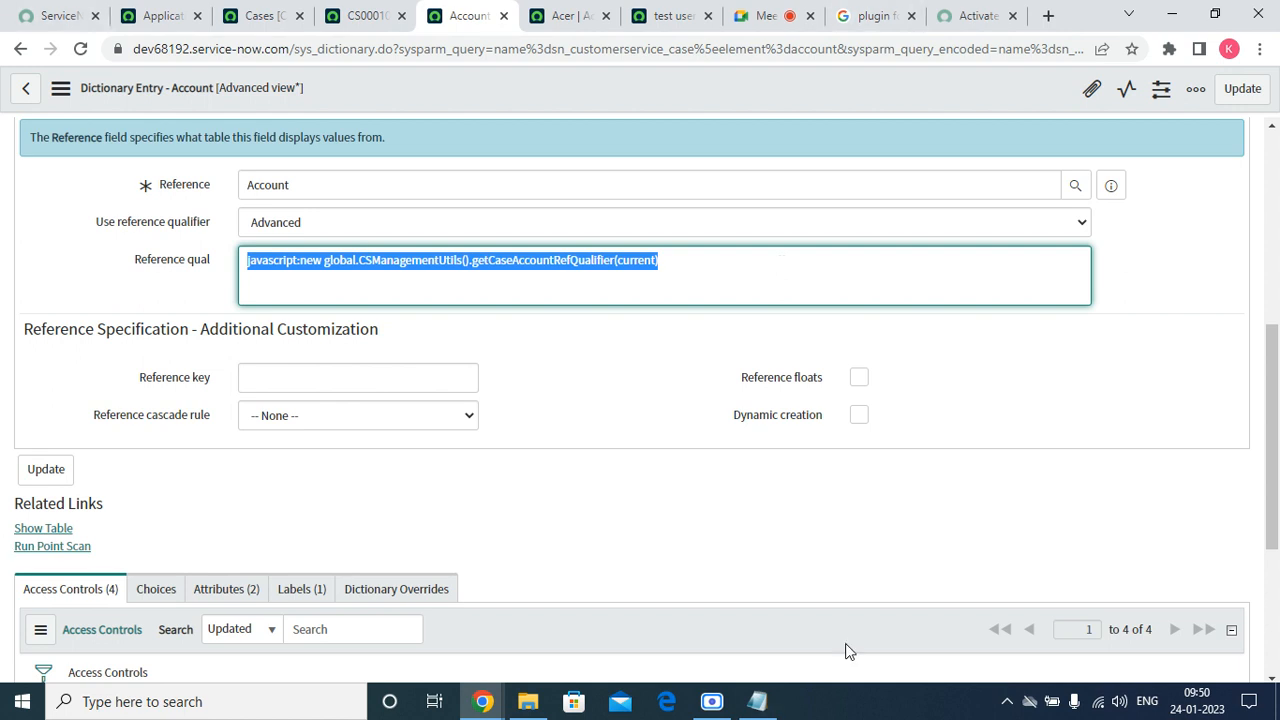
Minimize the screen recorder and close the Google search tab.
click(712, 701)
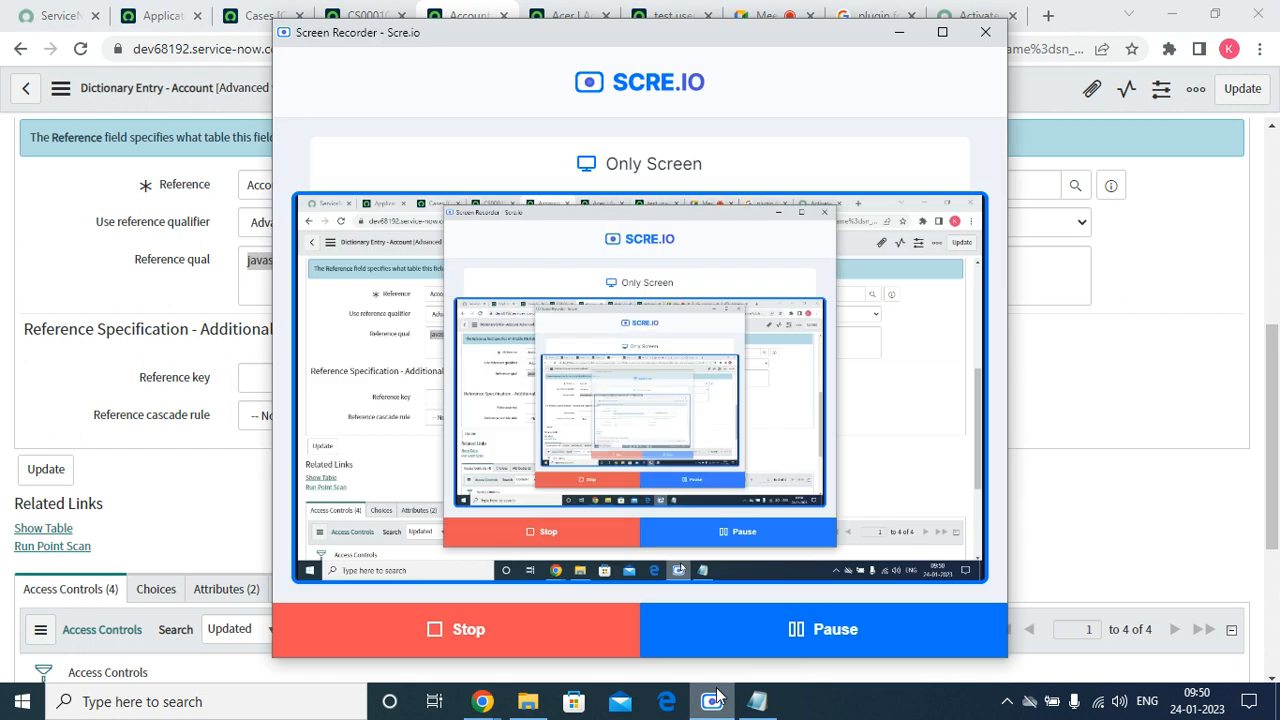
click(714, 699)
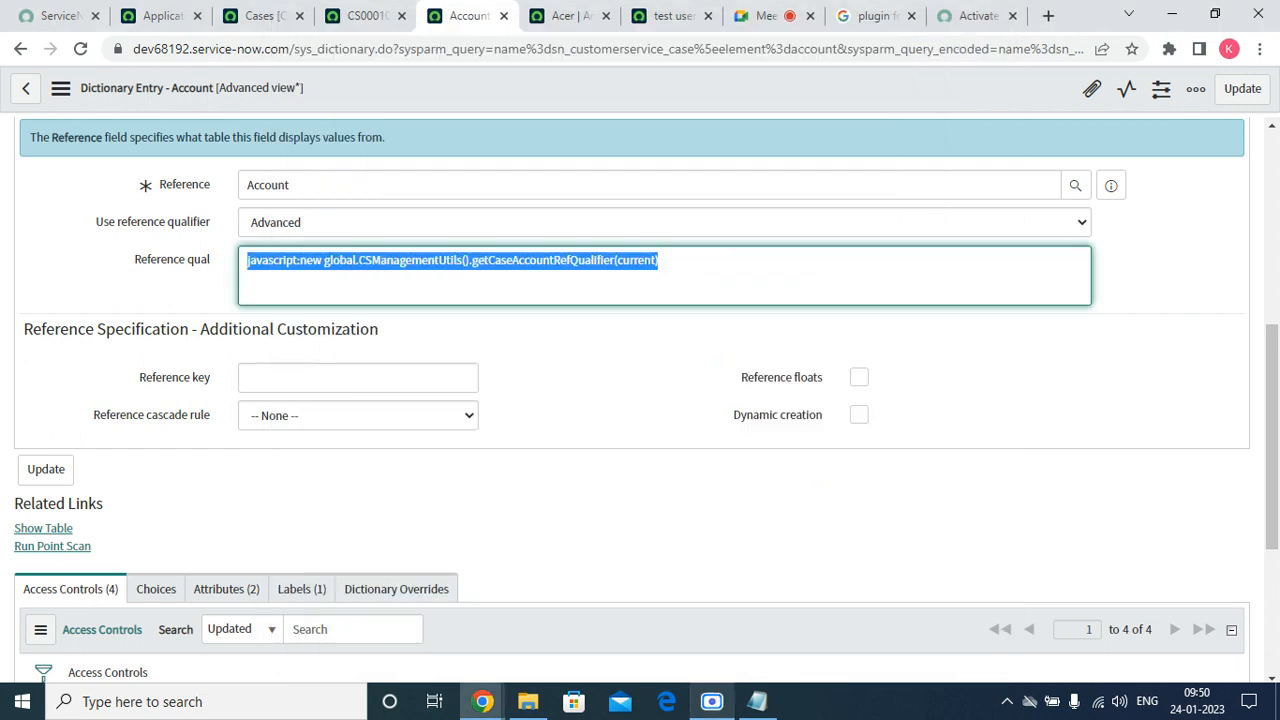
click(868, 18)
click(911, 17)
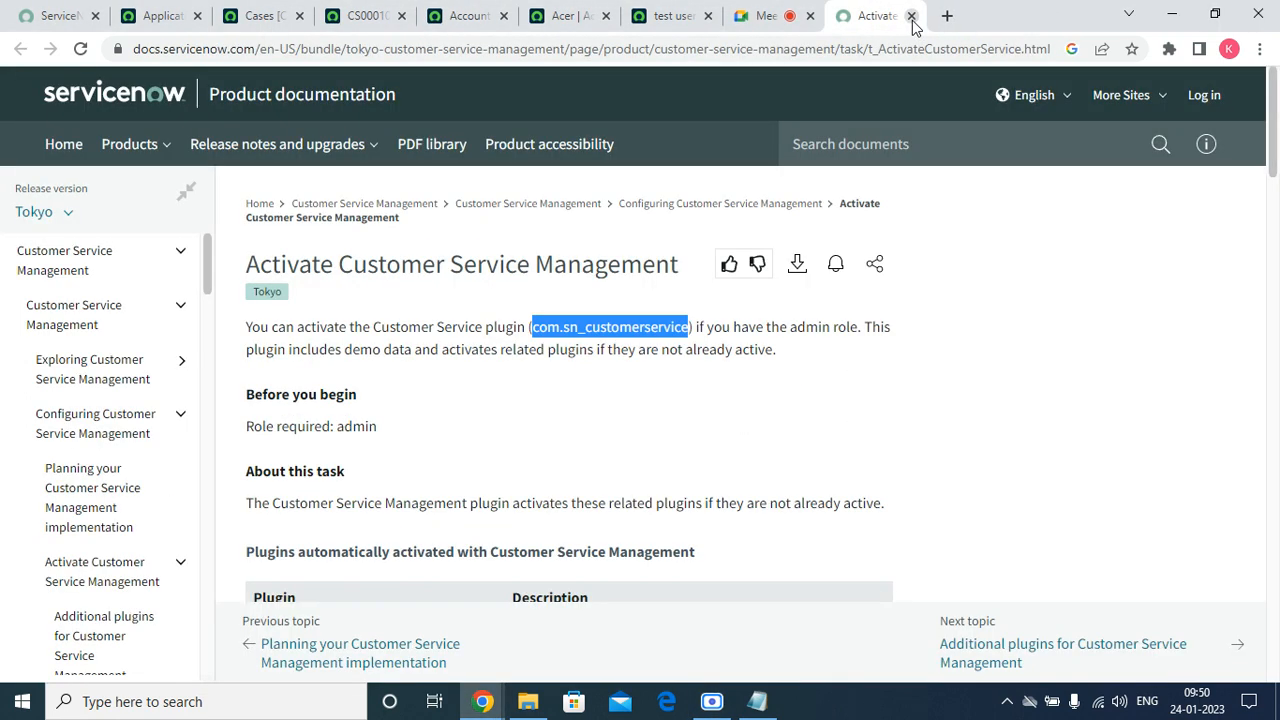
Copy the plugin ID com.sn_customerservice from the Activate Customer Service Management docs page.
right_click(617, 328)
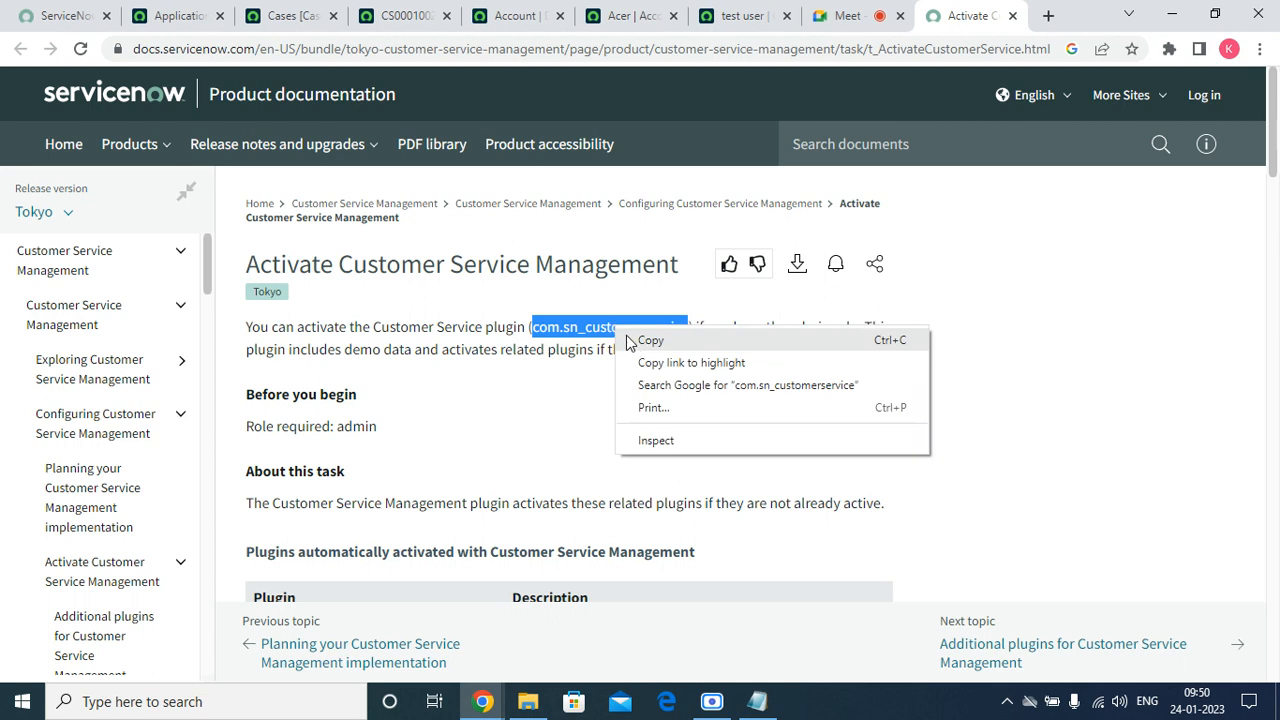
click(648, 341)
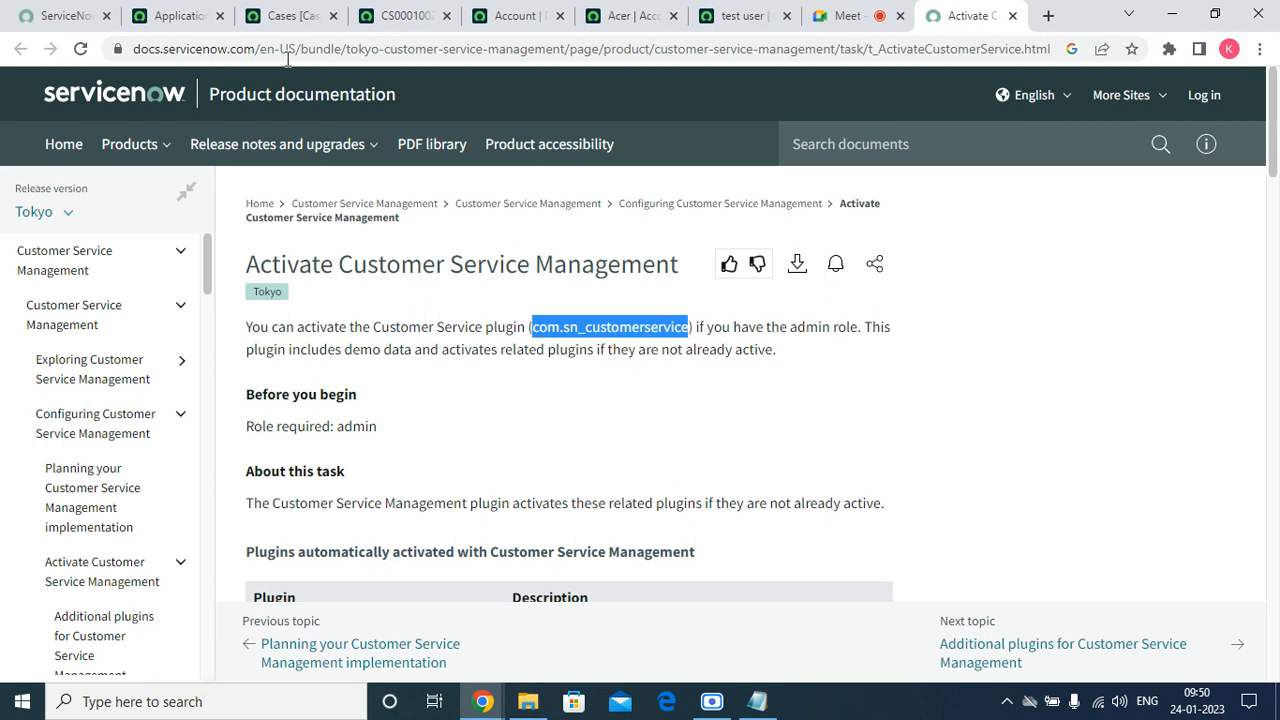
click(175, 16)
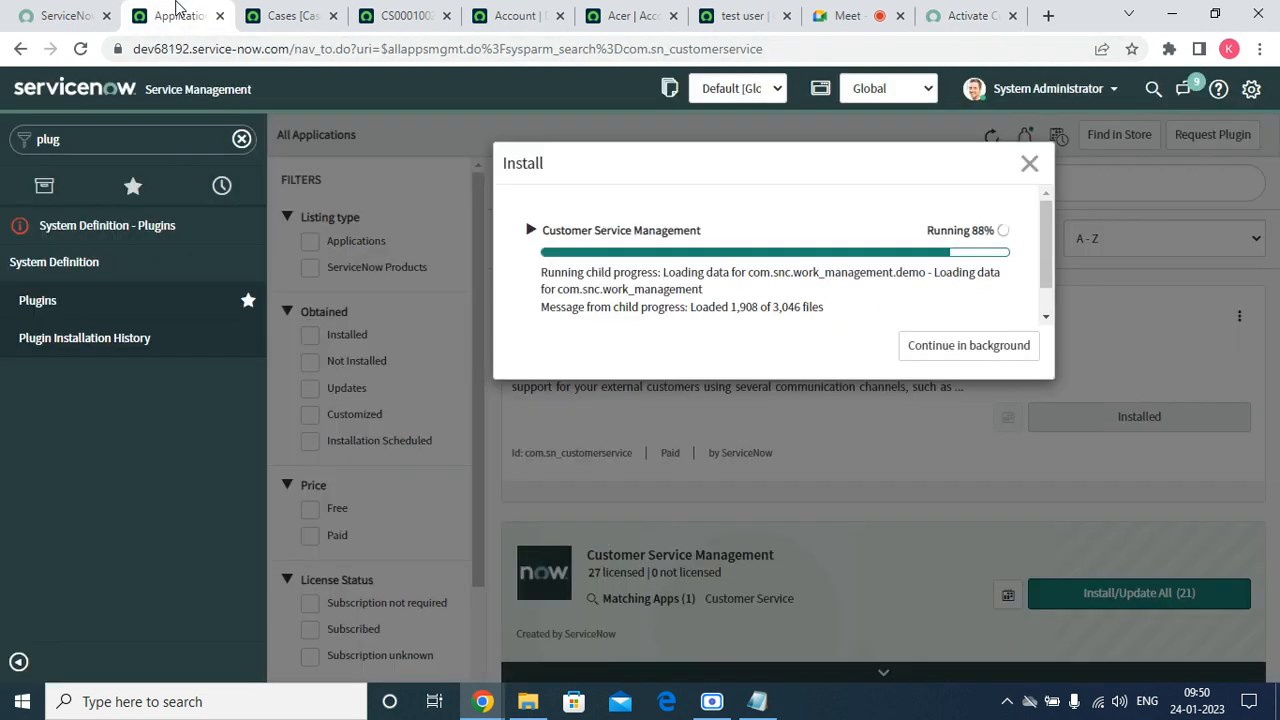
Open System Definition > Plugins in a new tab, then return to the install progress.
right_click(116, 224)
click(132, 238)
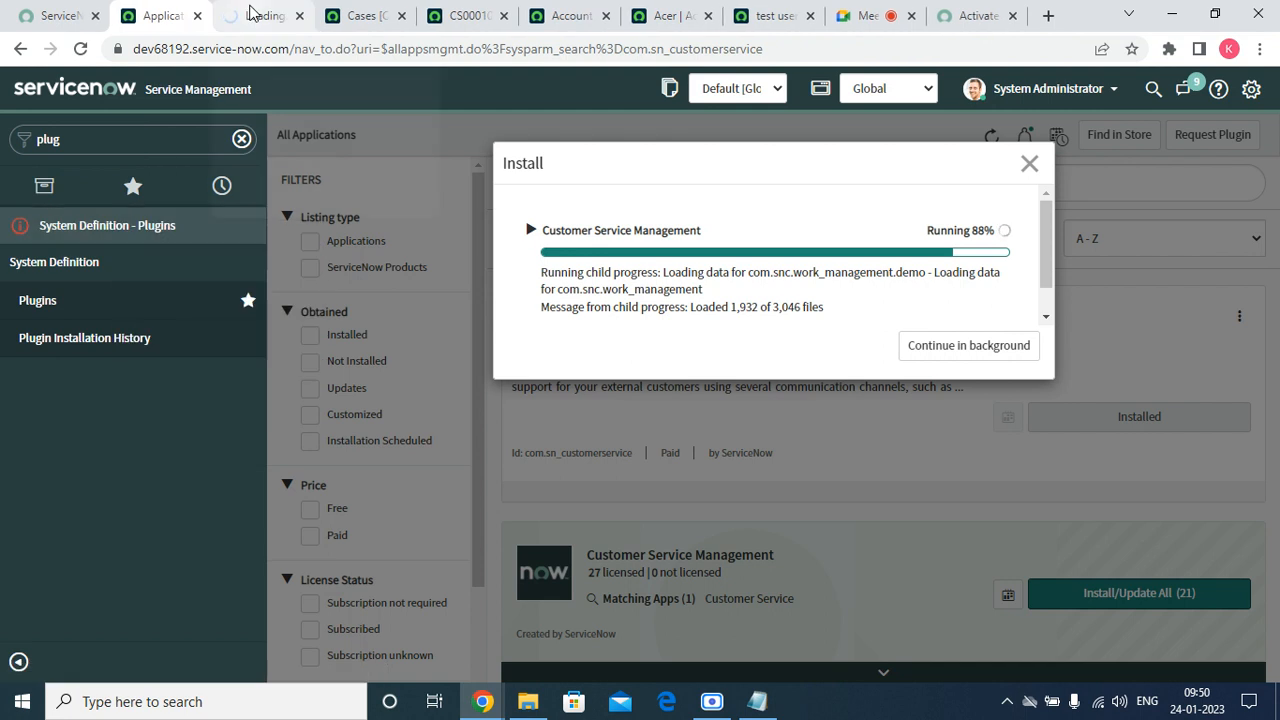
click(252, 12)
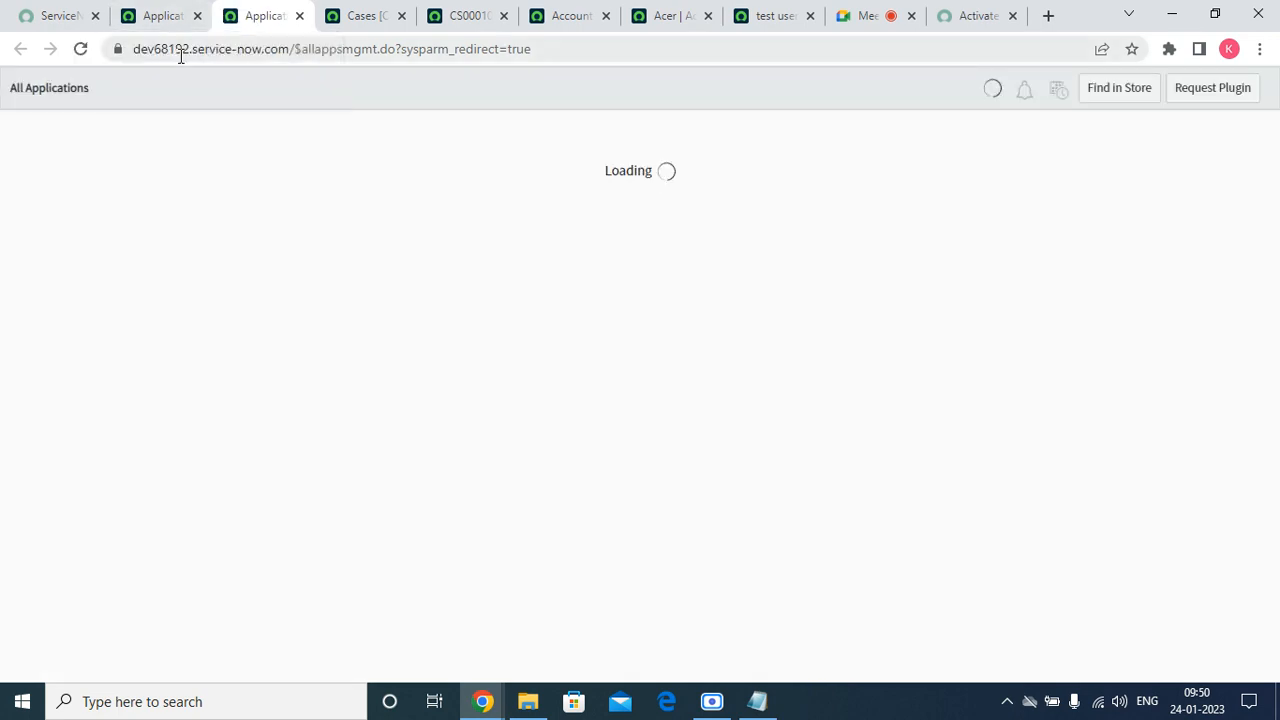
click(169, 17)
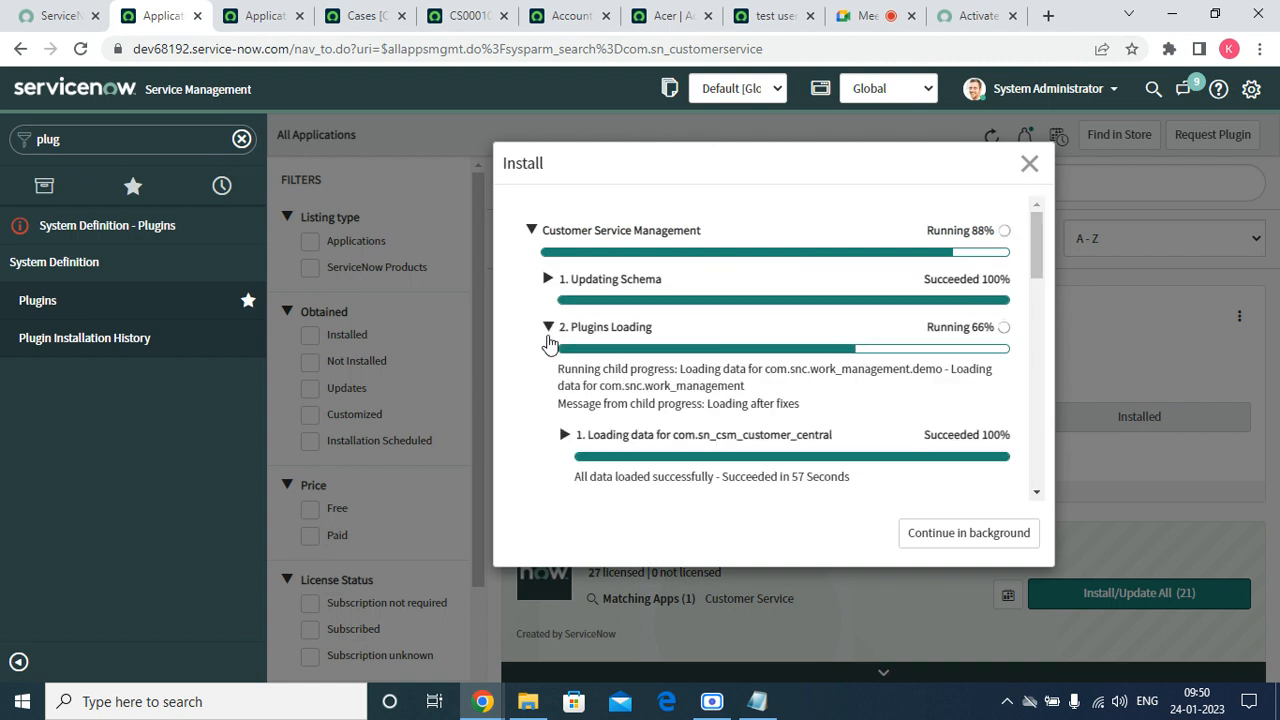
Expand and collapse the Updating Schema and Plugins Loading install steps, then view the test contact.
click(548, 328)
click(547, 280)
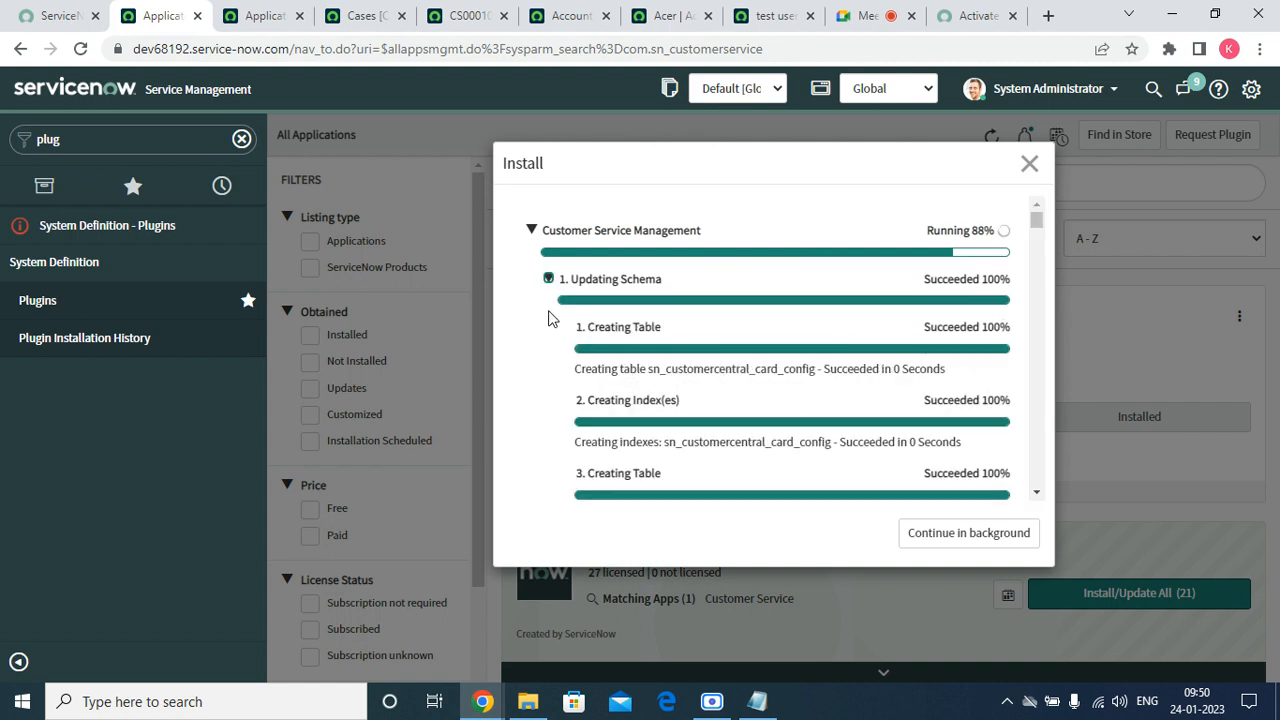
click(548, 280)
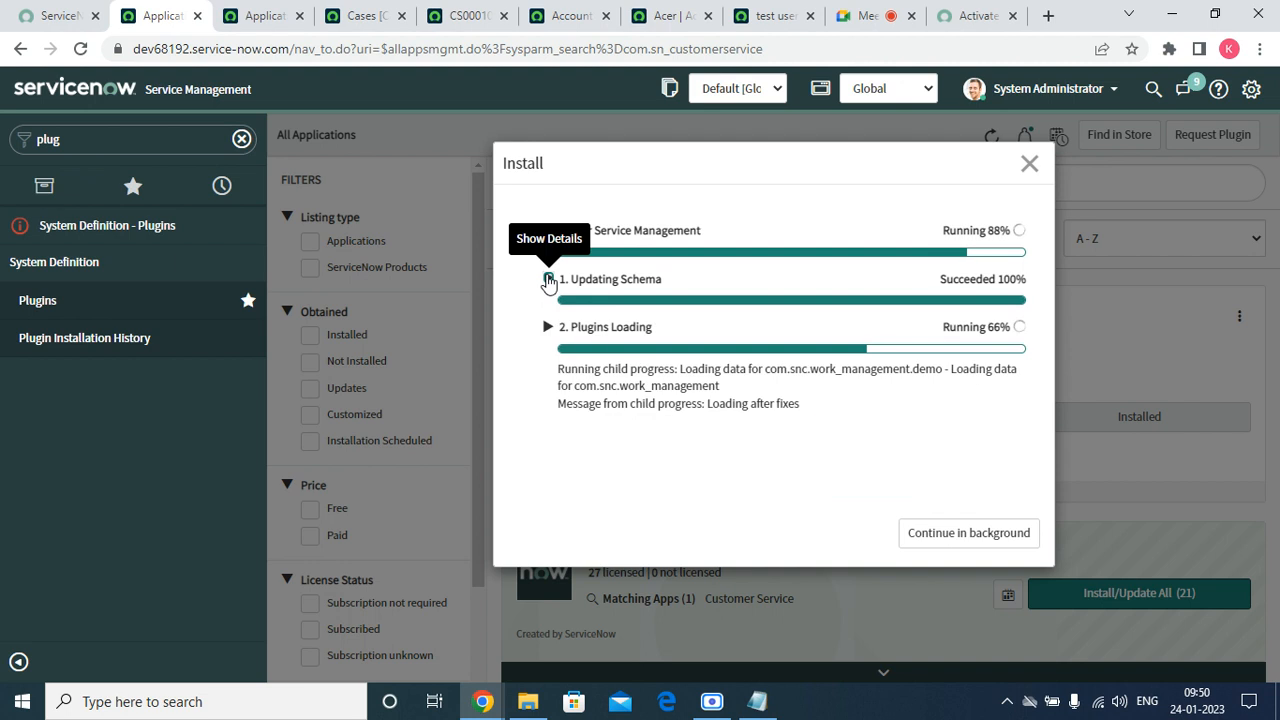
click(546, 328)
click(546, 329)
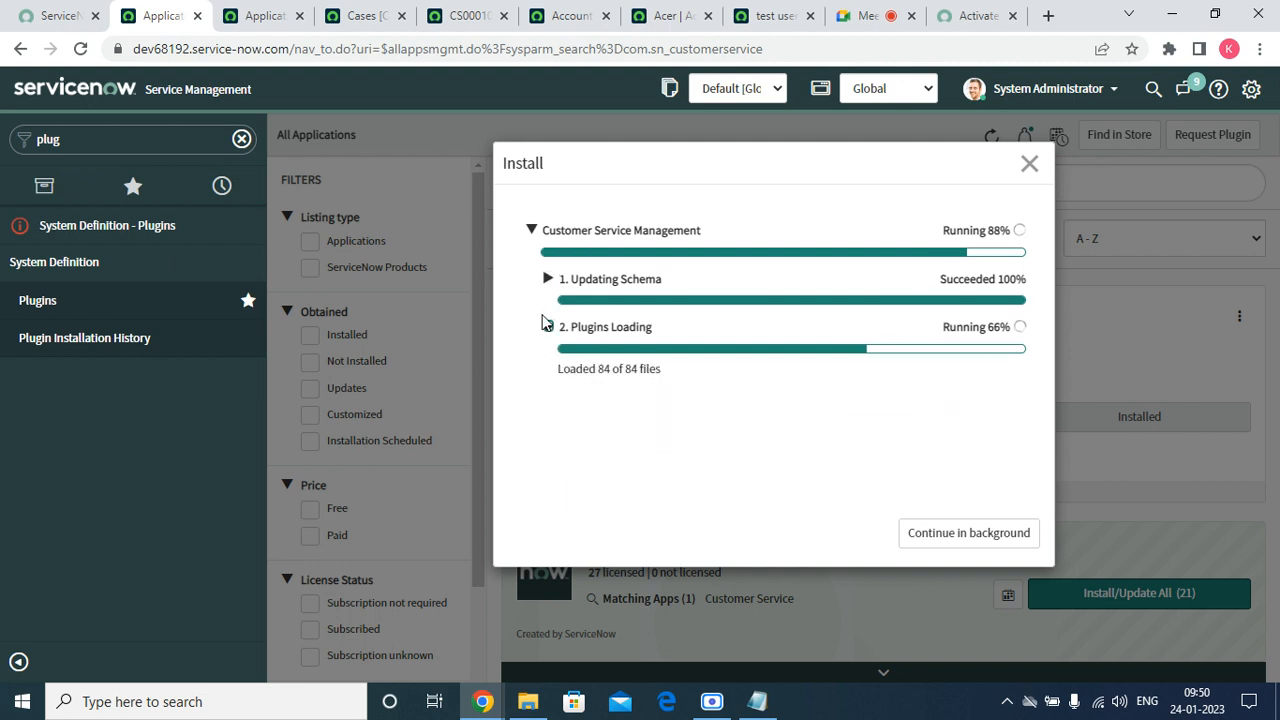
click(531, 232)
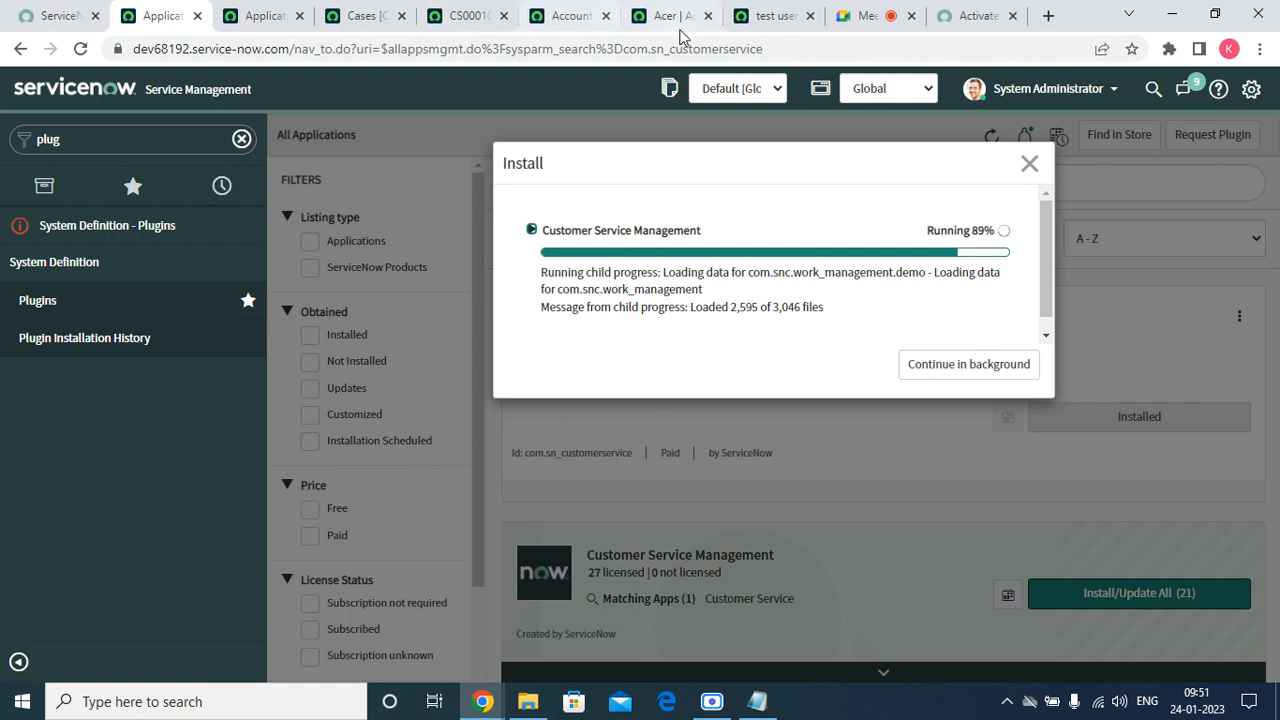
click(770, 16)
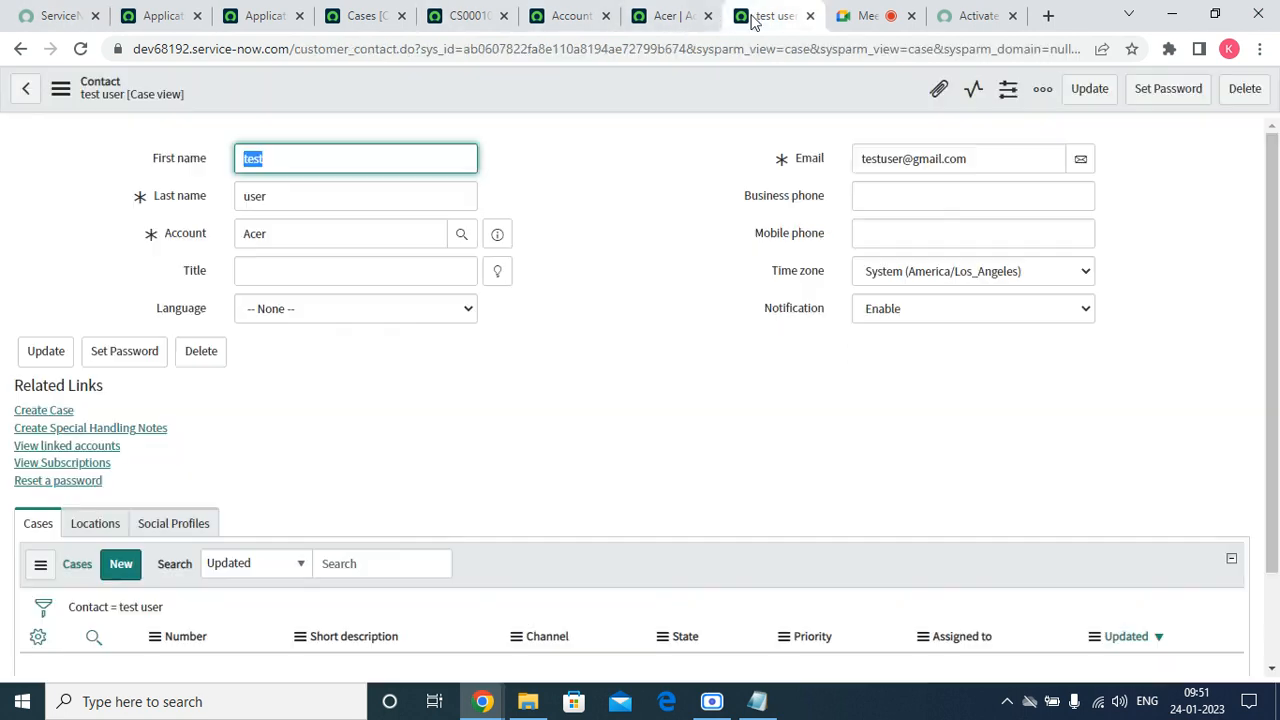
Copy the web address of the Activate Customer Service Management documentation page.
click(680, 16)
click(752, 18)
click(972, 20)
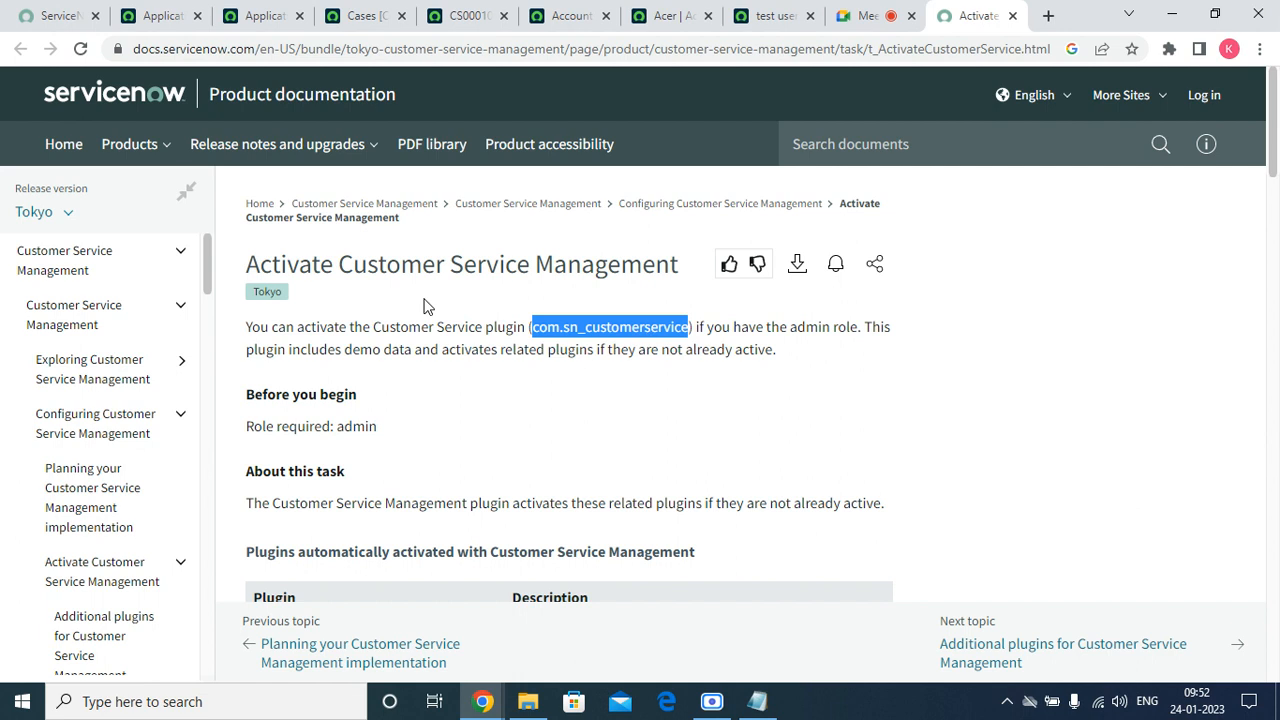
click(462, 50)
right_click(462, 50)
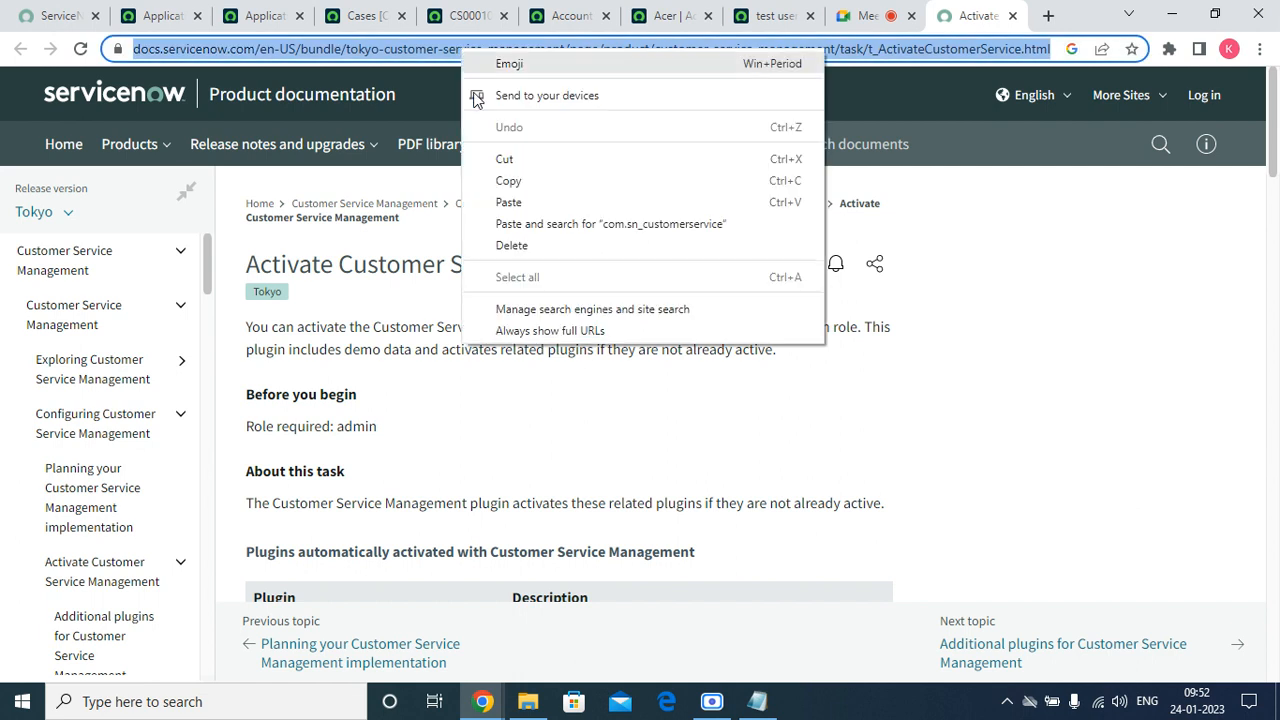
click(508, 181)
Paste the documentation link into the Google Meet in-call chat message box.
click(483, 703)
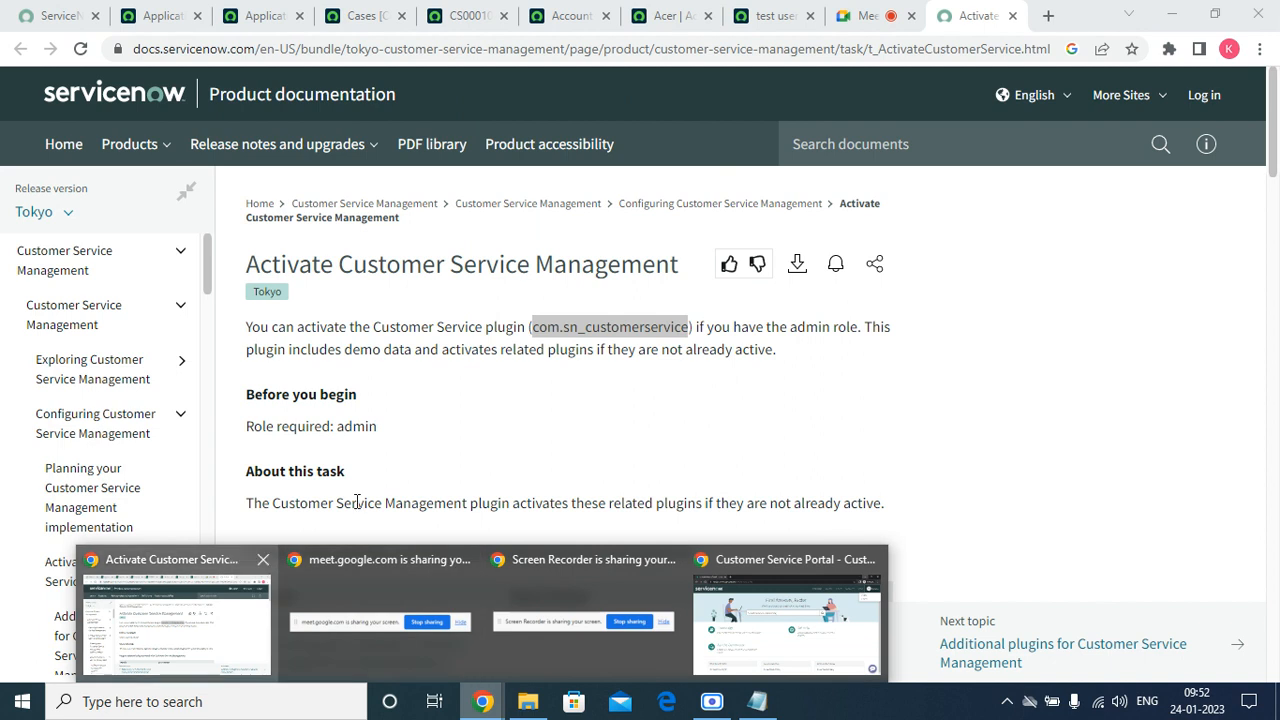
click(862, 17)
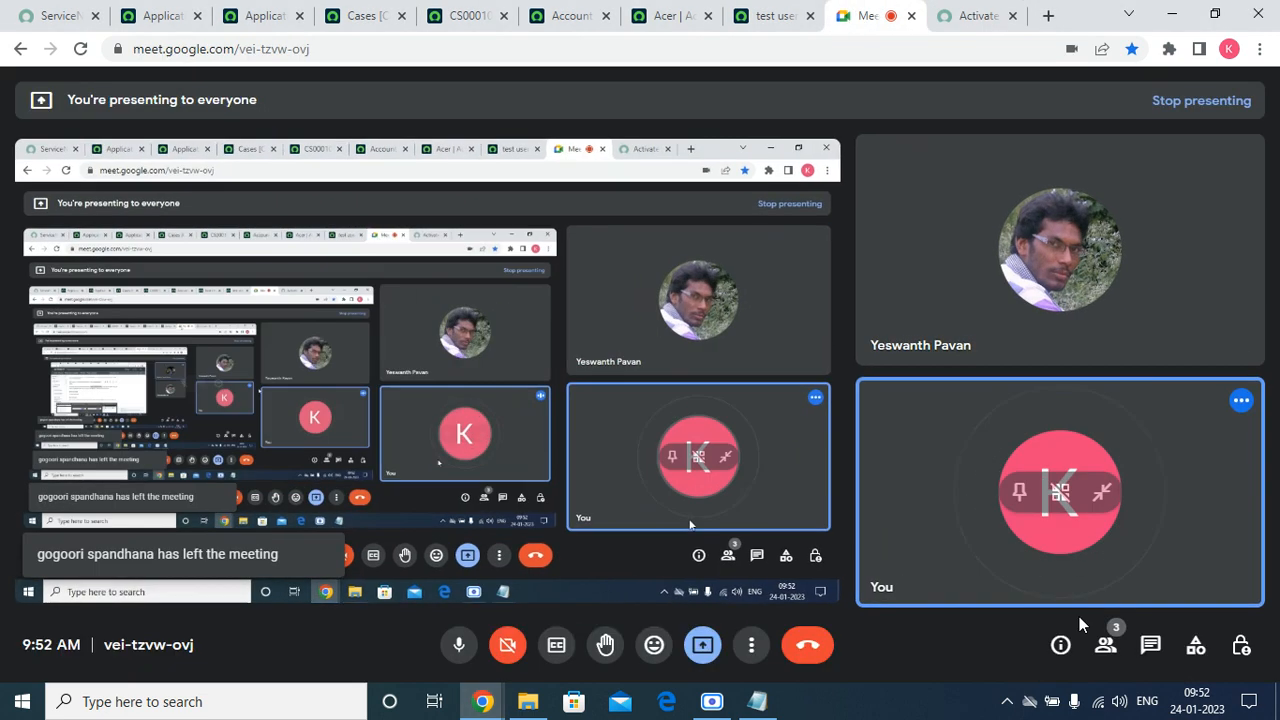
click(1150, 645)
right_click(1020, 570)
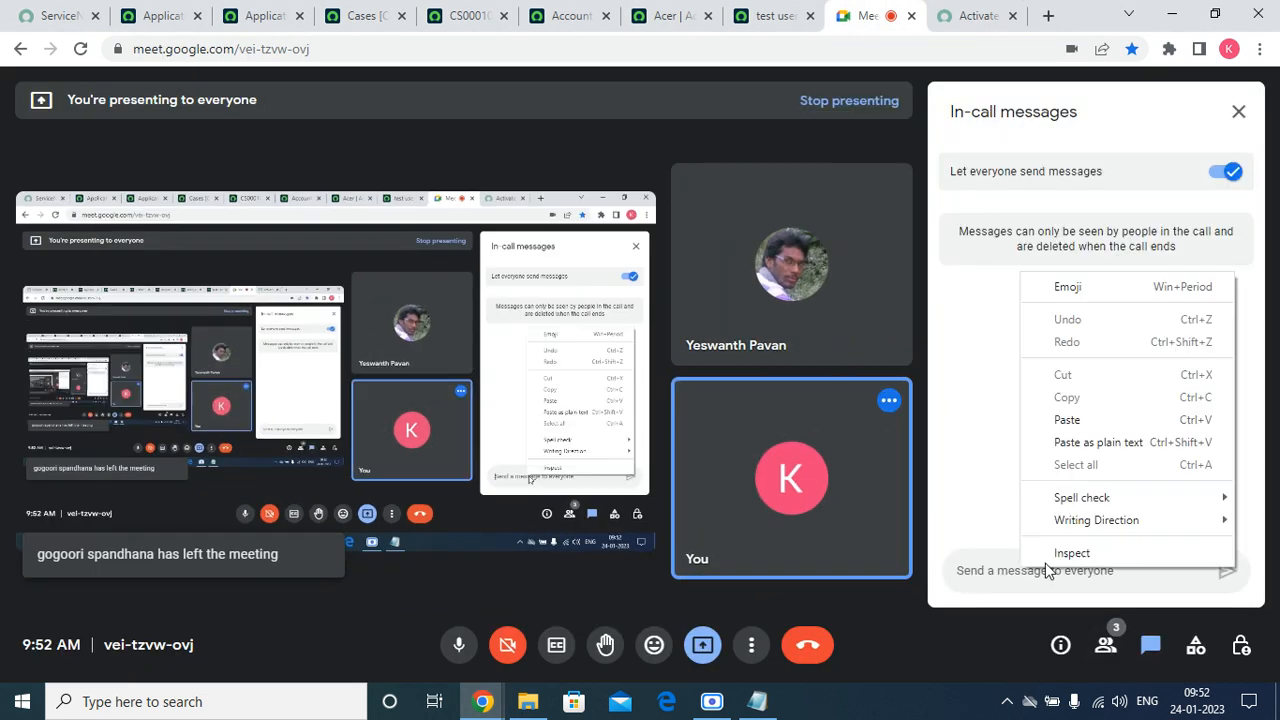
click(1030, 417)
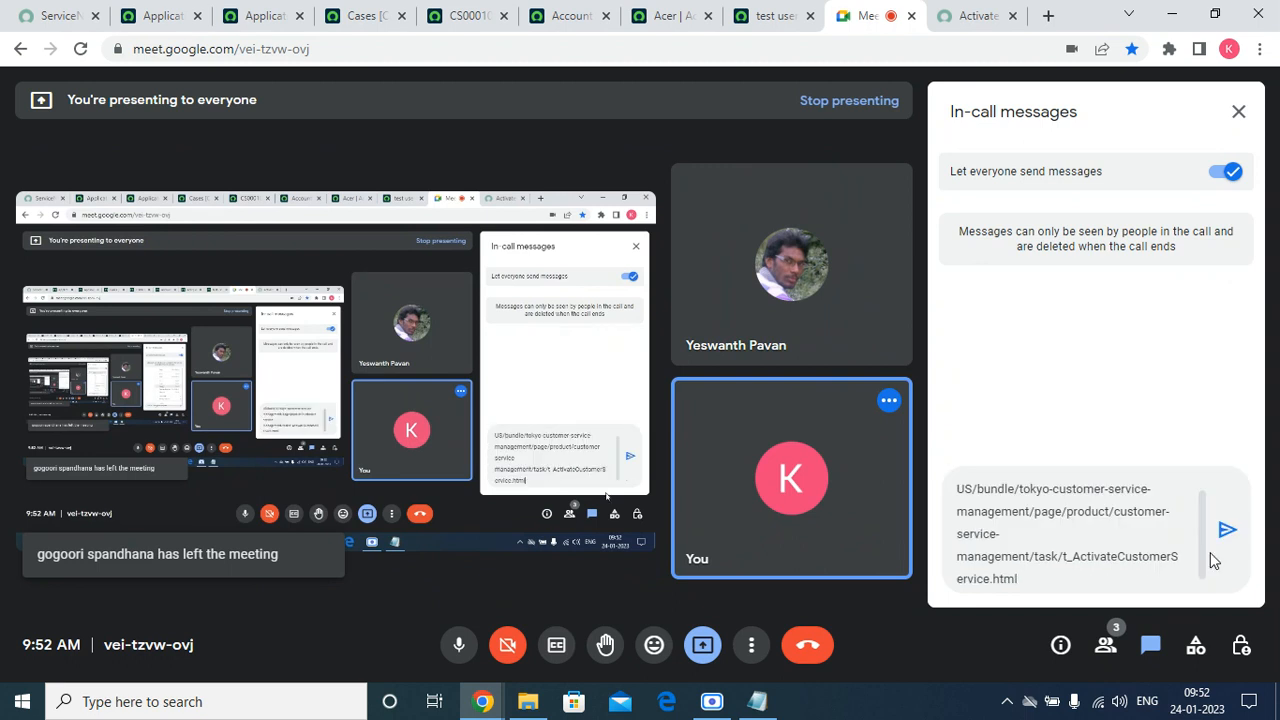